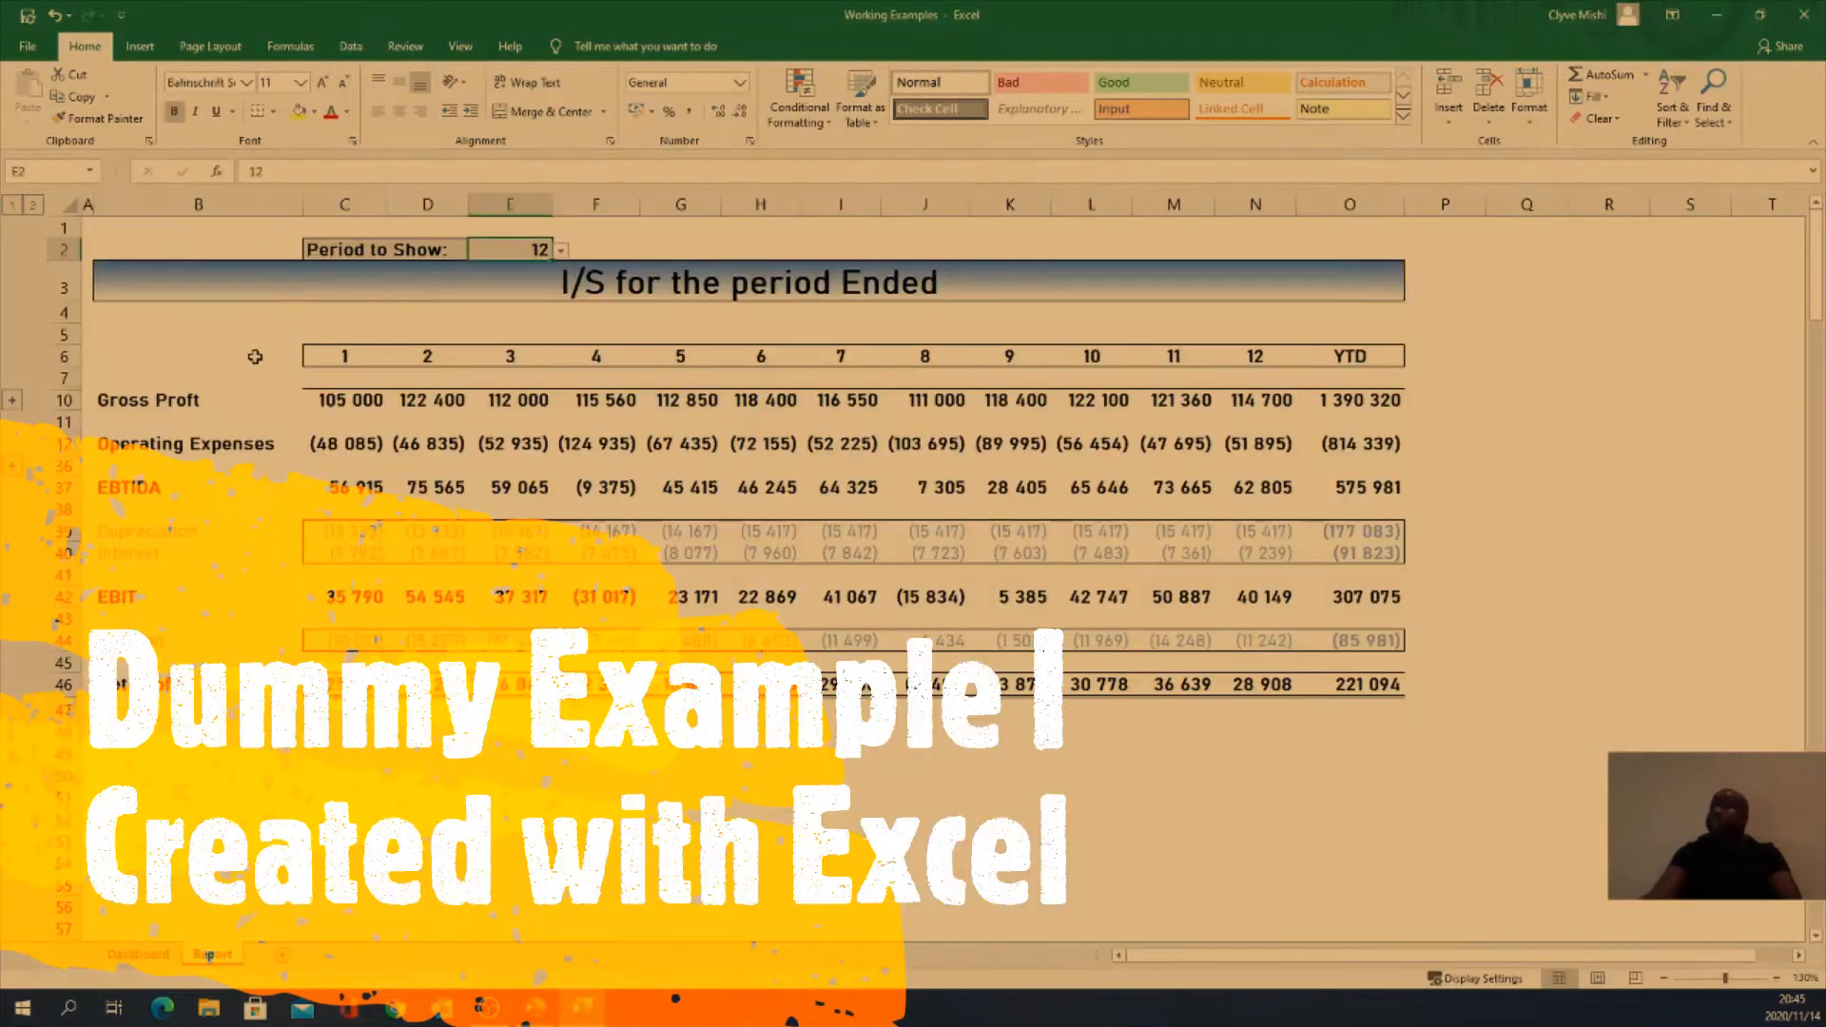
Step: Select the income statement ranges on the Report sheet, then go to the Dashboard sheet
mouse_move(181, 249)
left_mouse_down()
mouse_move(1464, 703)
mouse_move(1430, 765)
left_mouse_up()
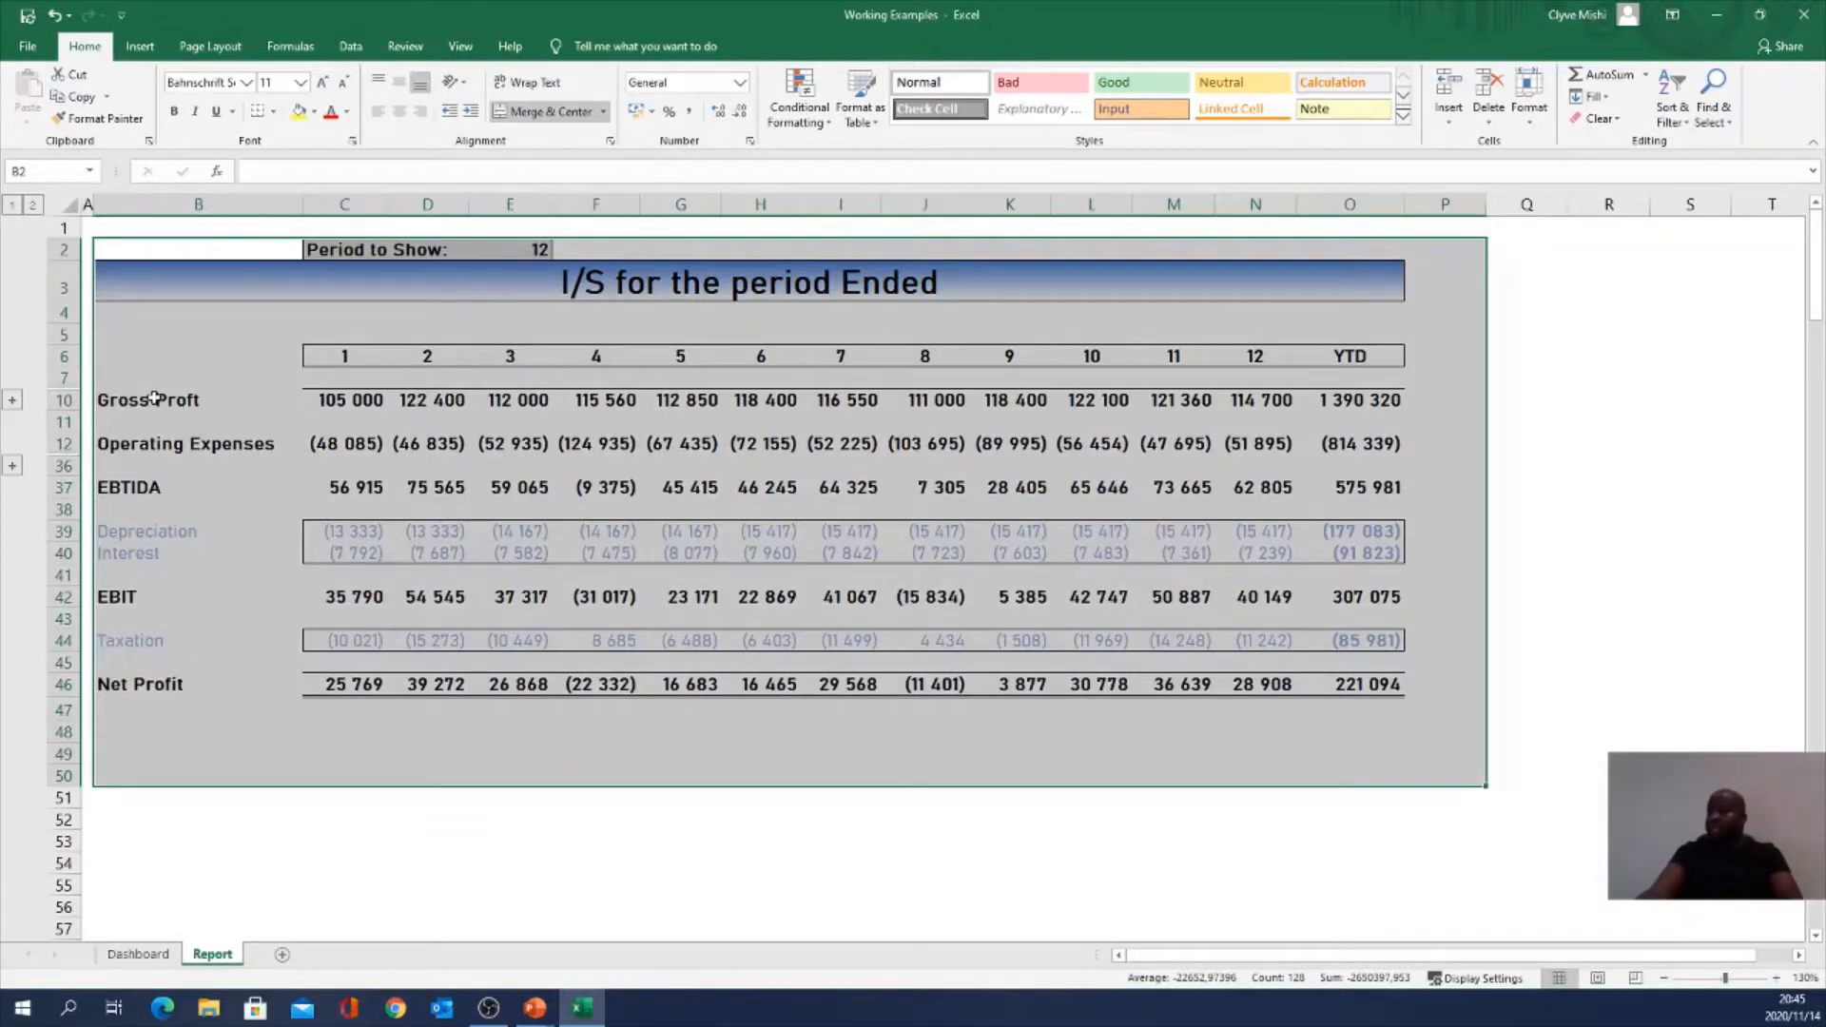
left_click_drag(155, 397, 1375, 711)
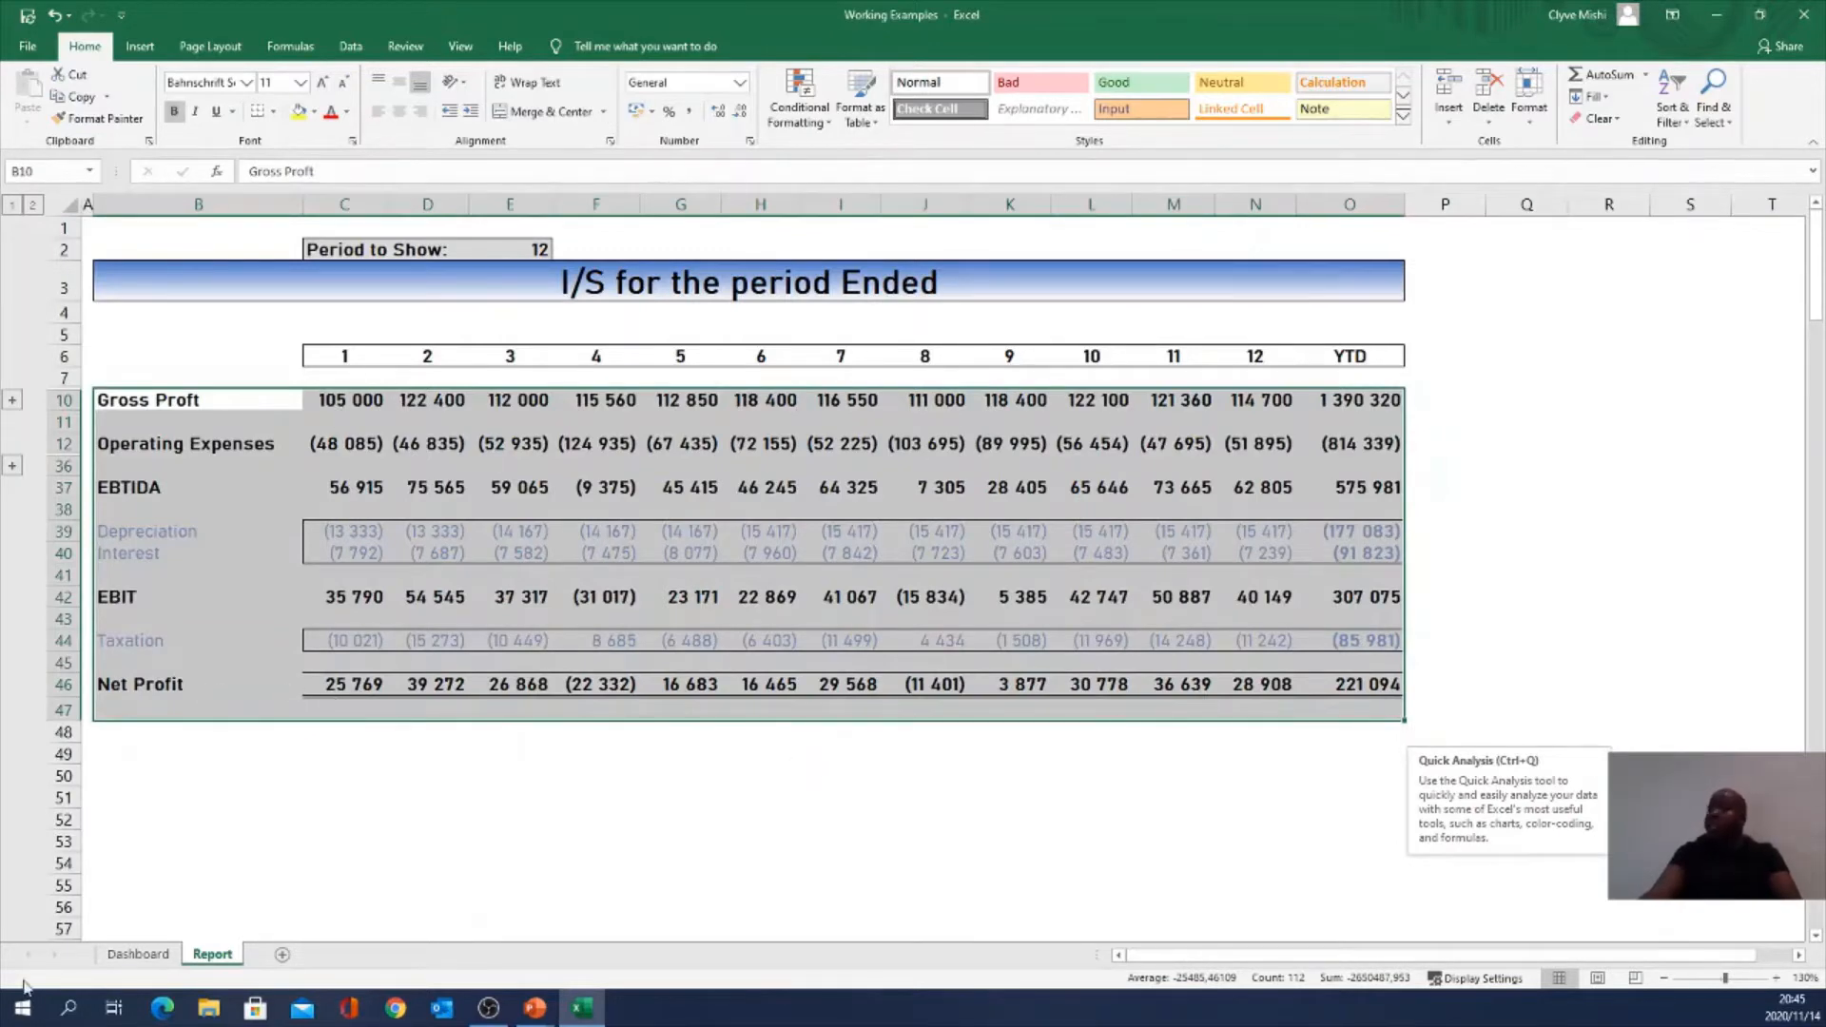
left_click(139, 954)
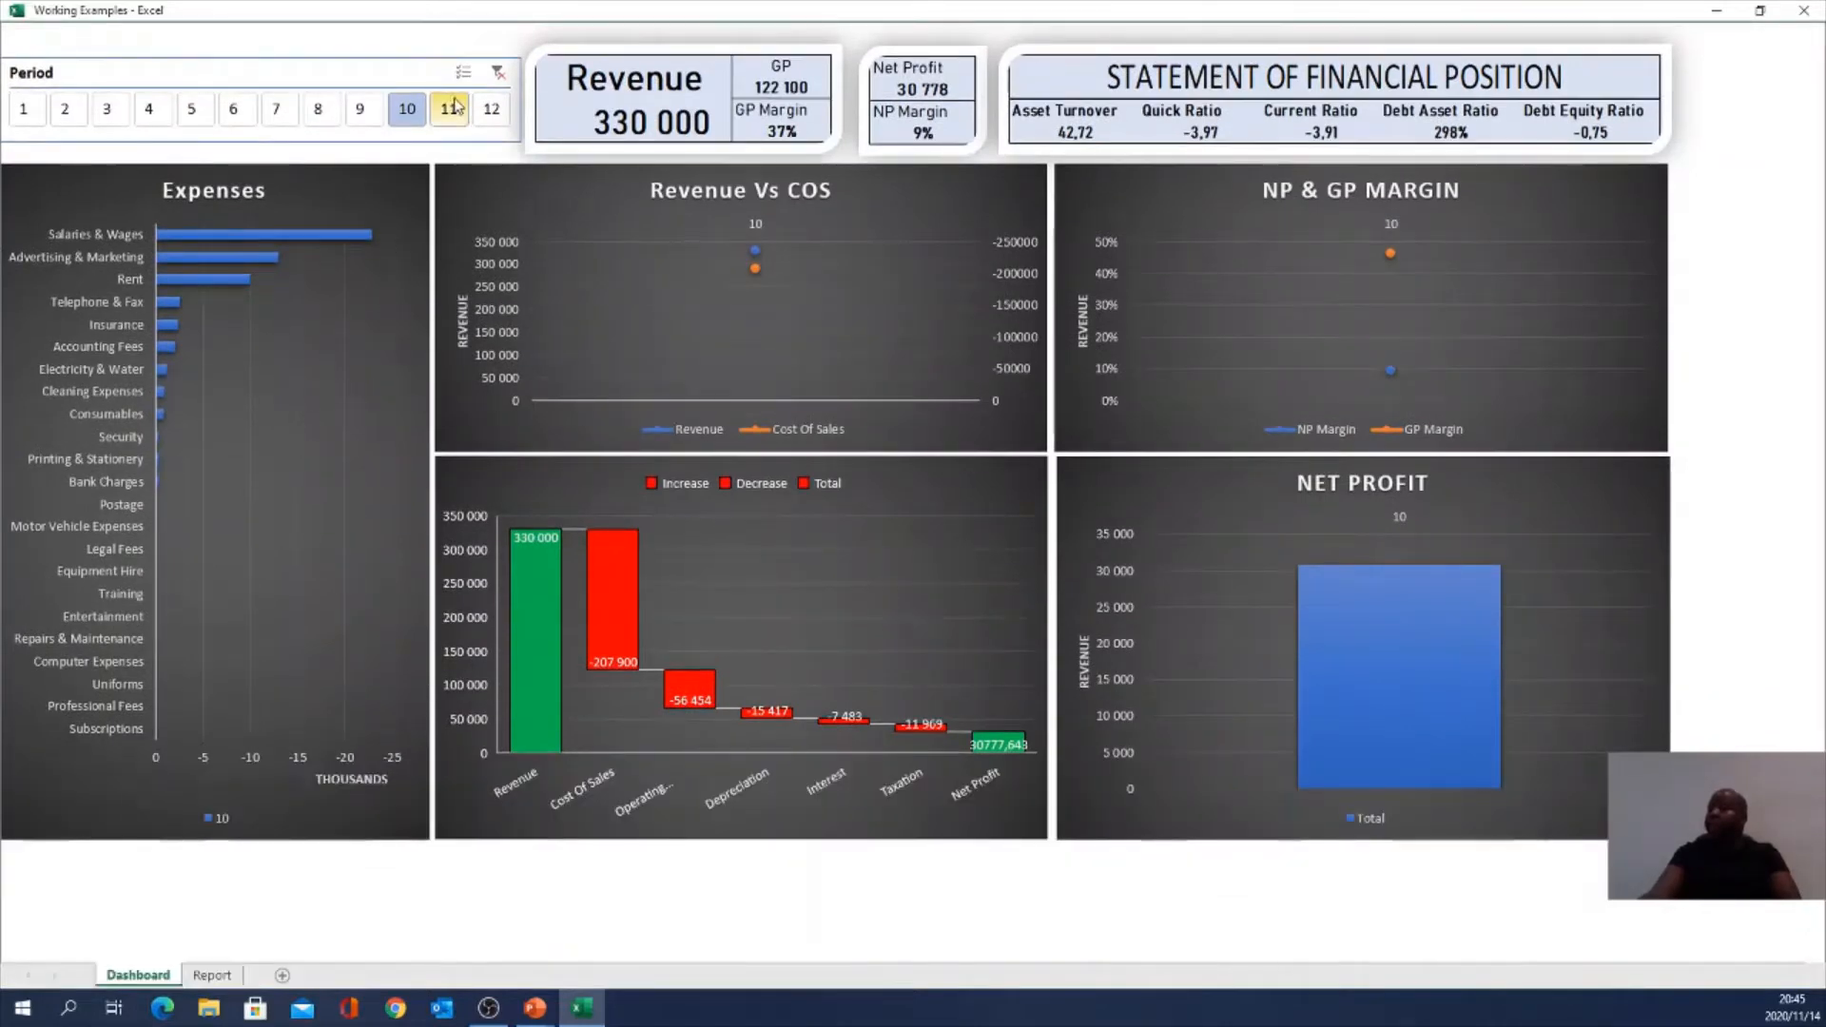
Step: Filter the dashboard's Period slicer to all periods, then period 8, then periods 1–4
left_click_drag(30, 110, 515, 129)
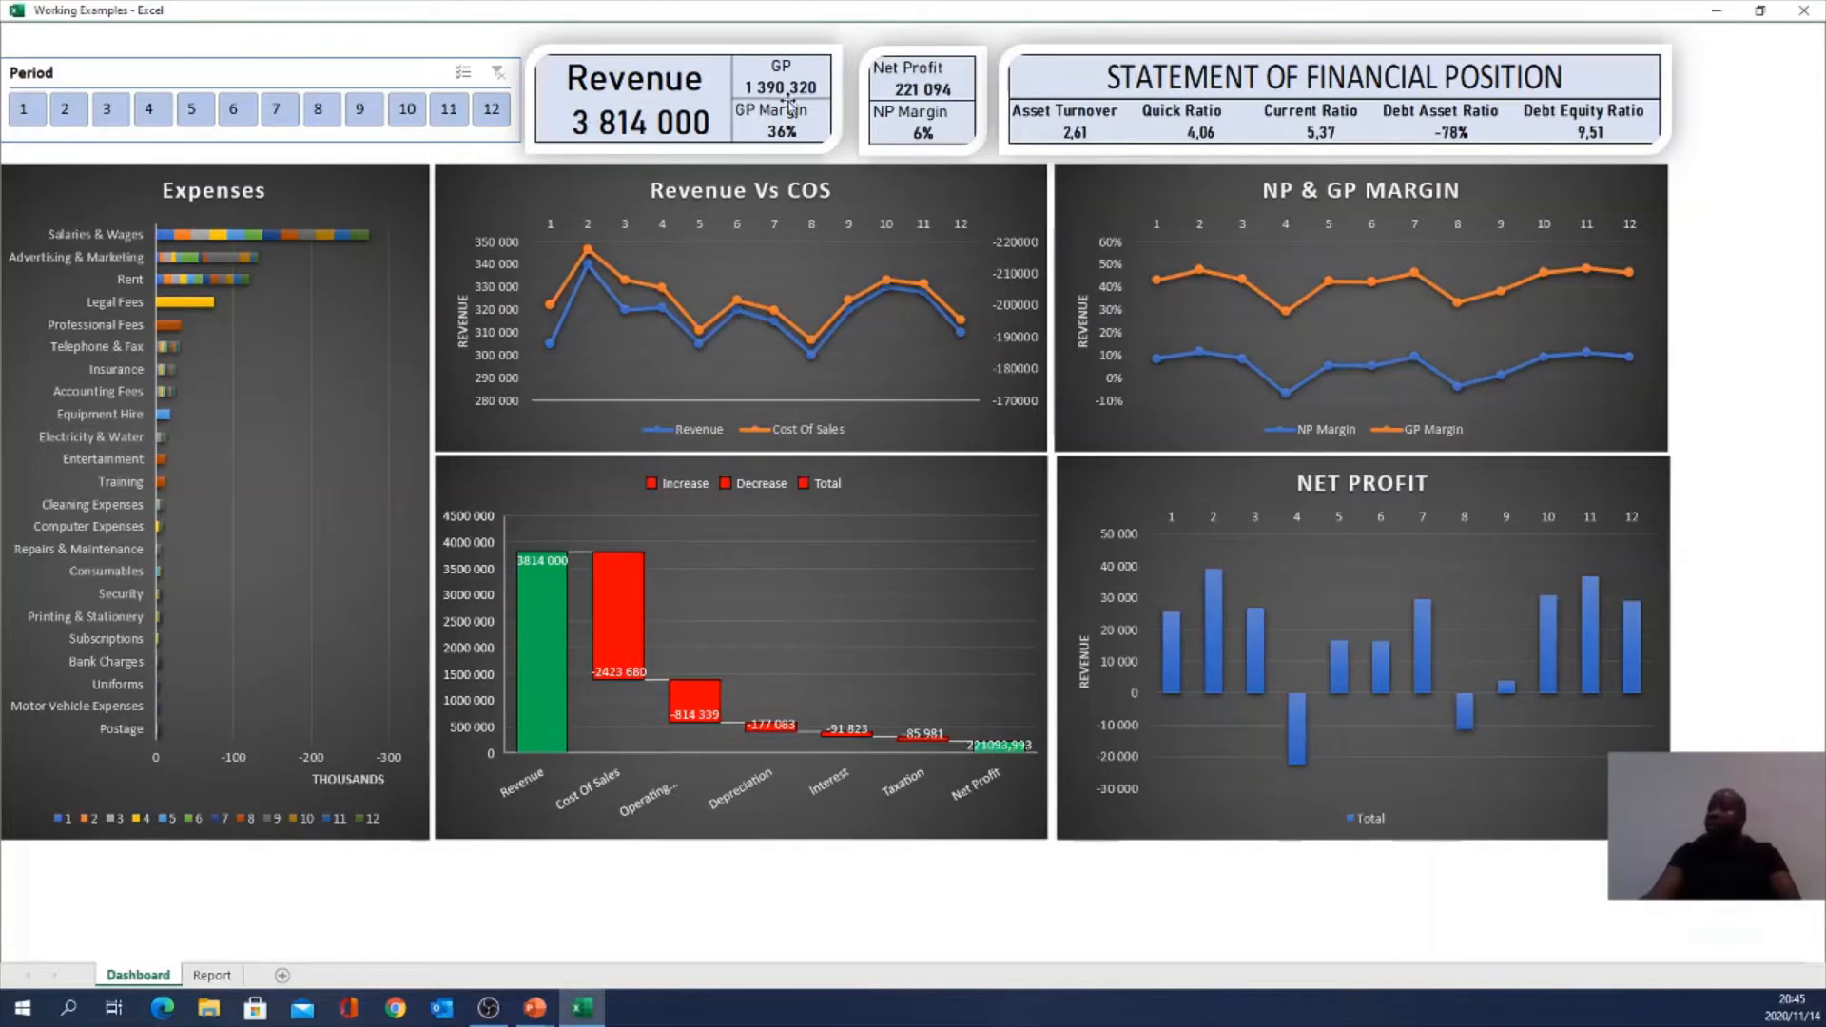
left_click(319, 104)
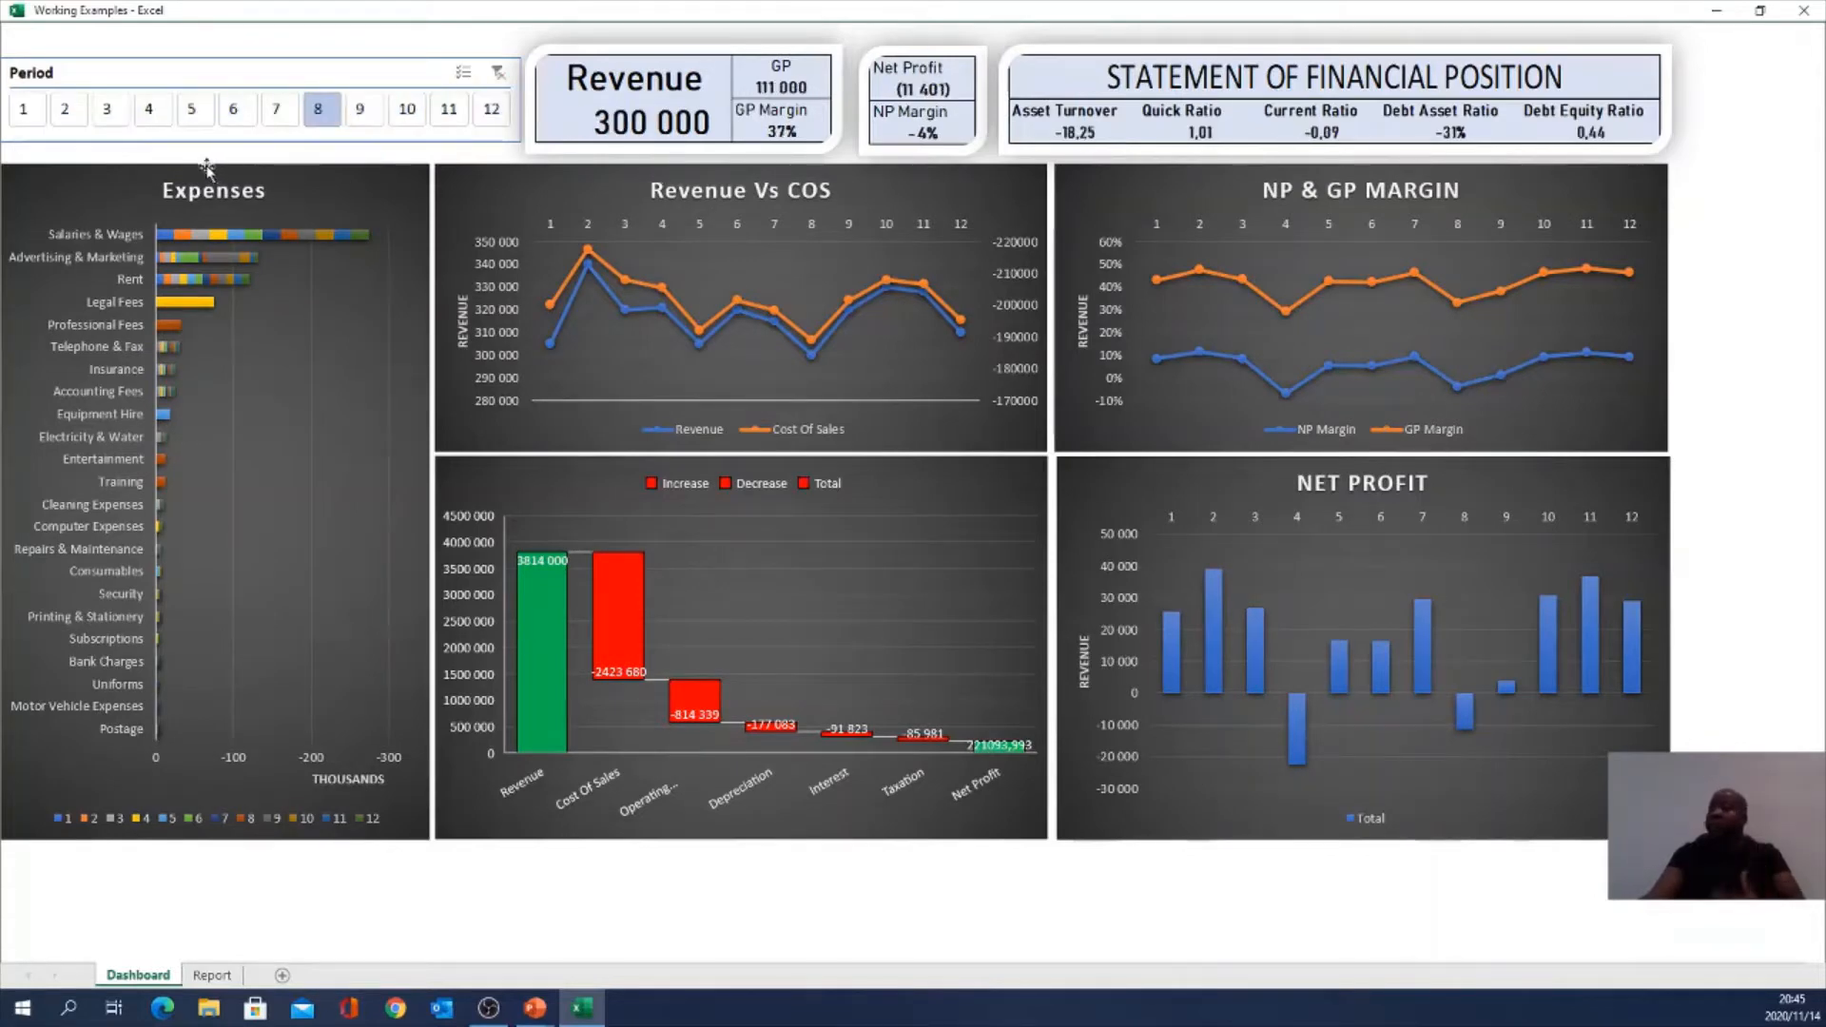
left_click_drag(42, 114, 152, 116)
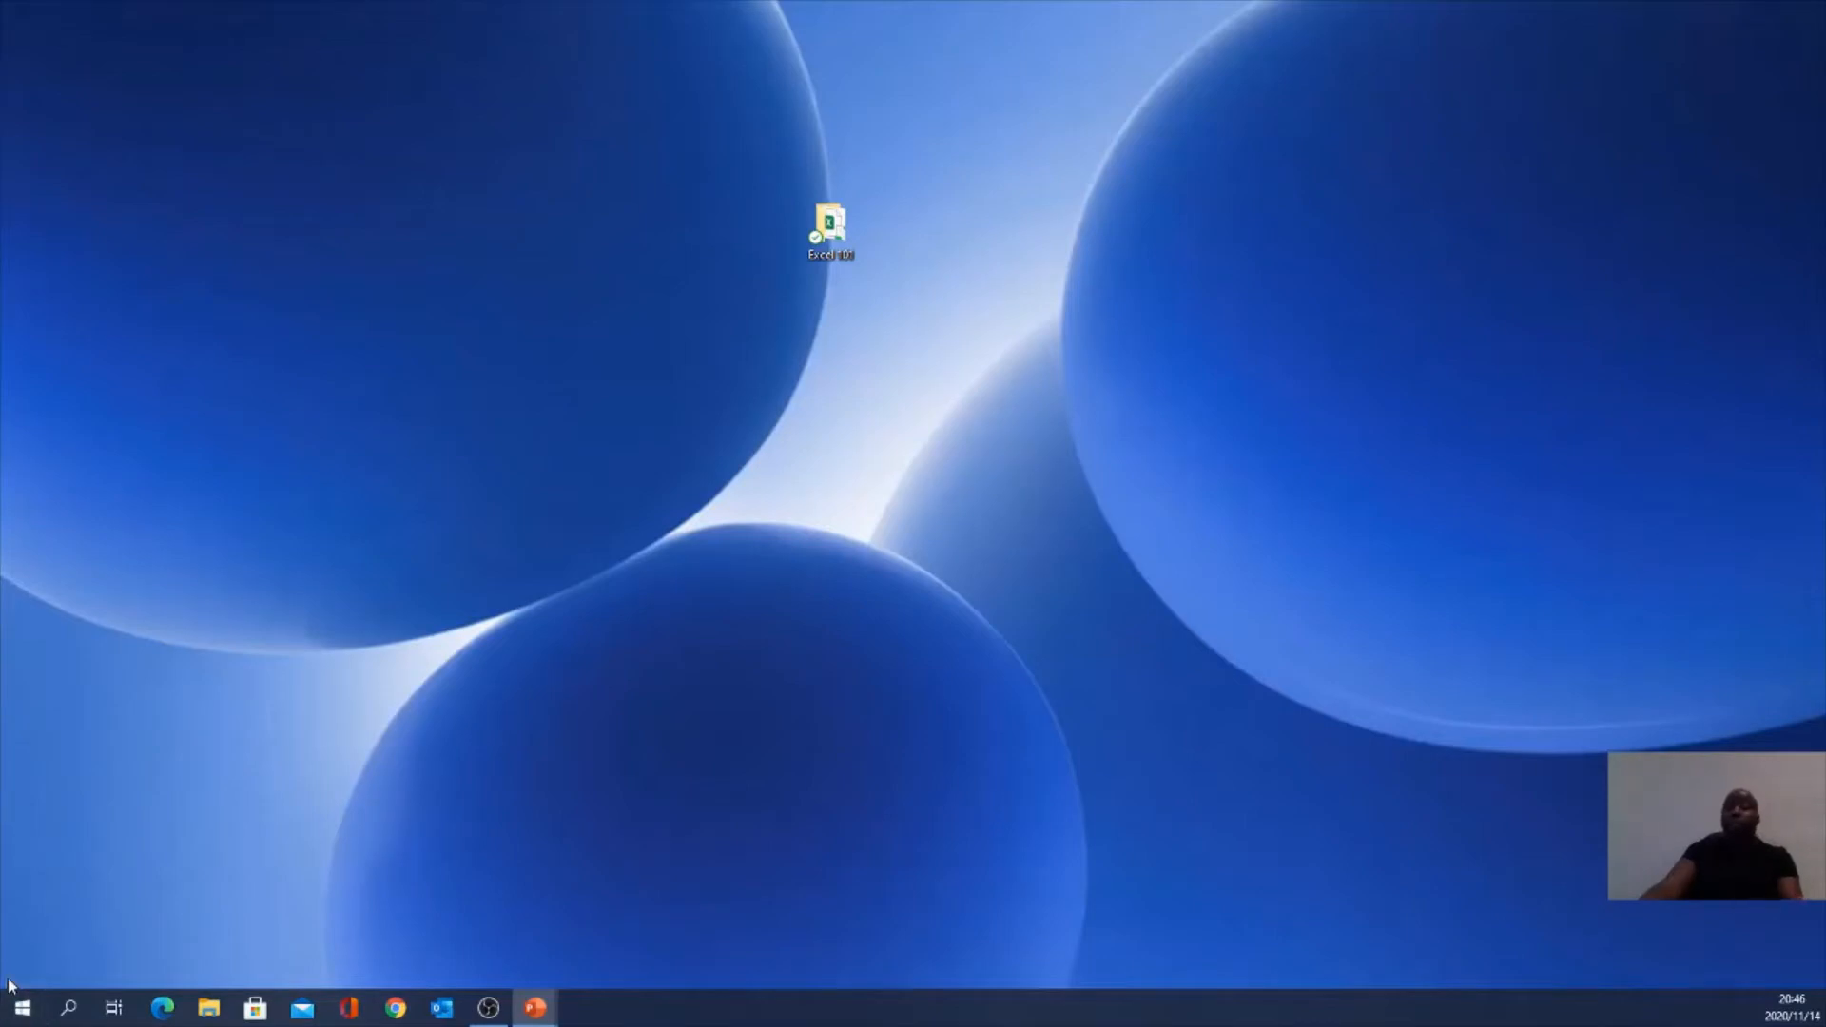
Step: Search the Start menu for 'excel' and launch the Excel app
left_click(24, 1009)
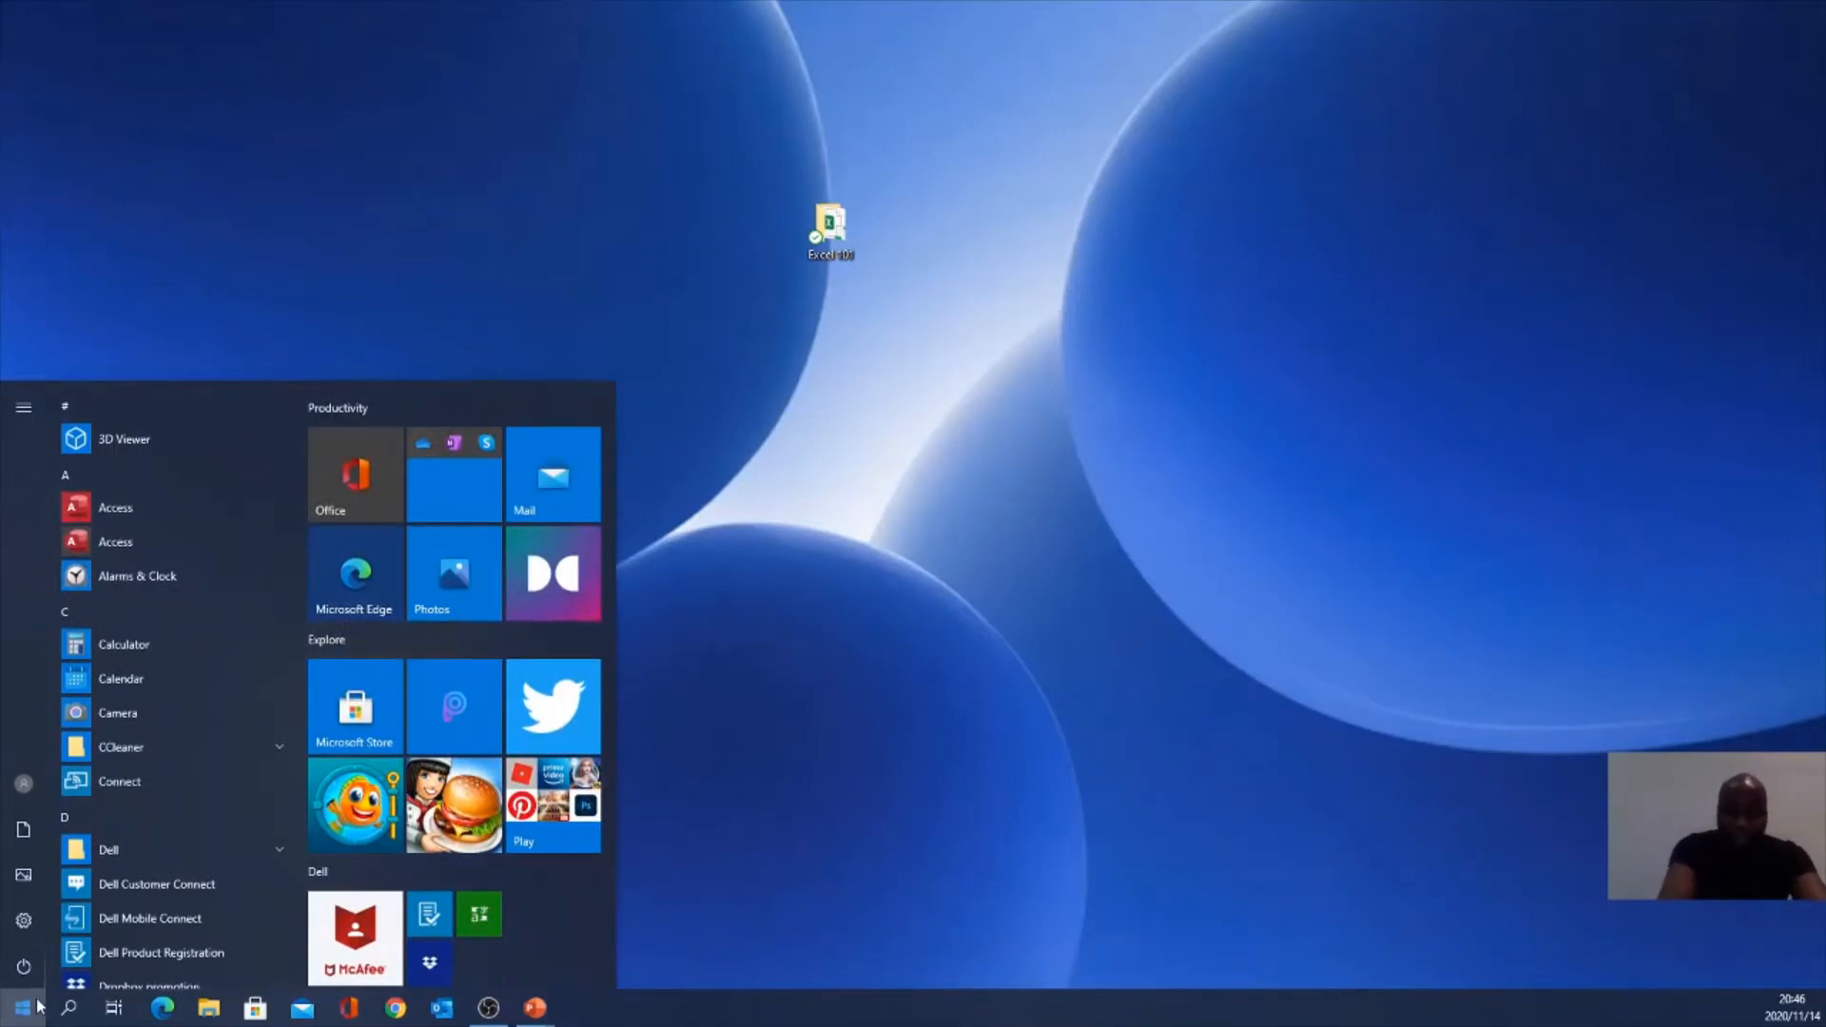
type("exce")
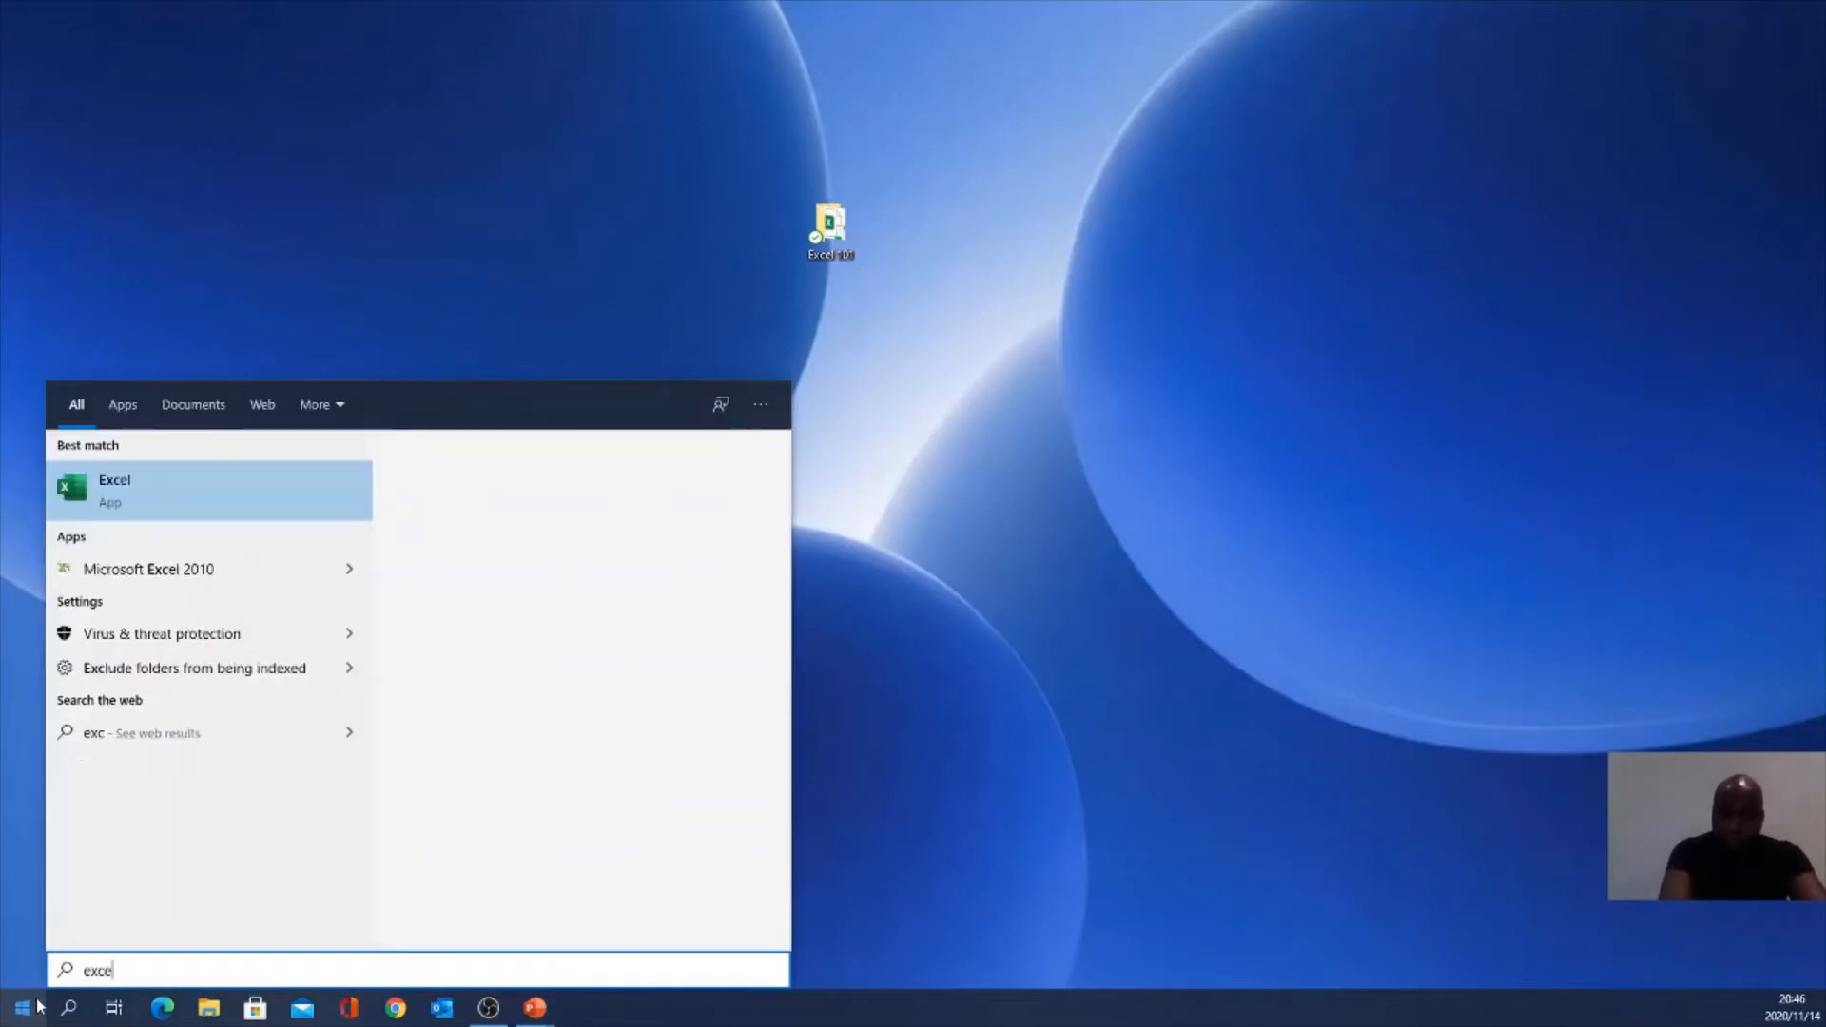
type("l")
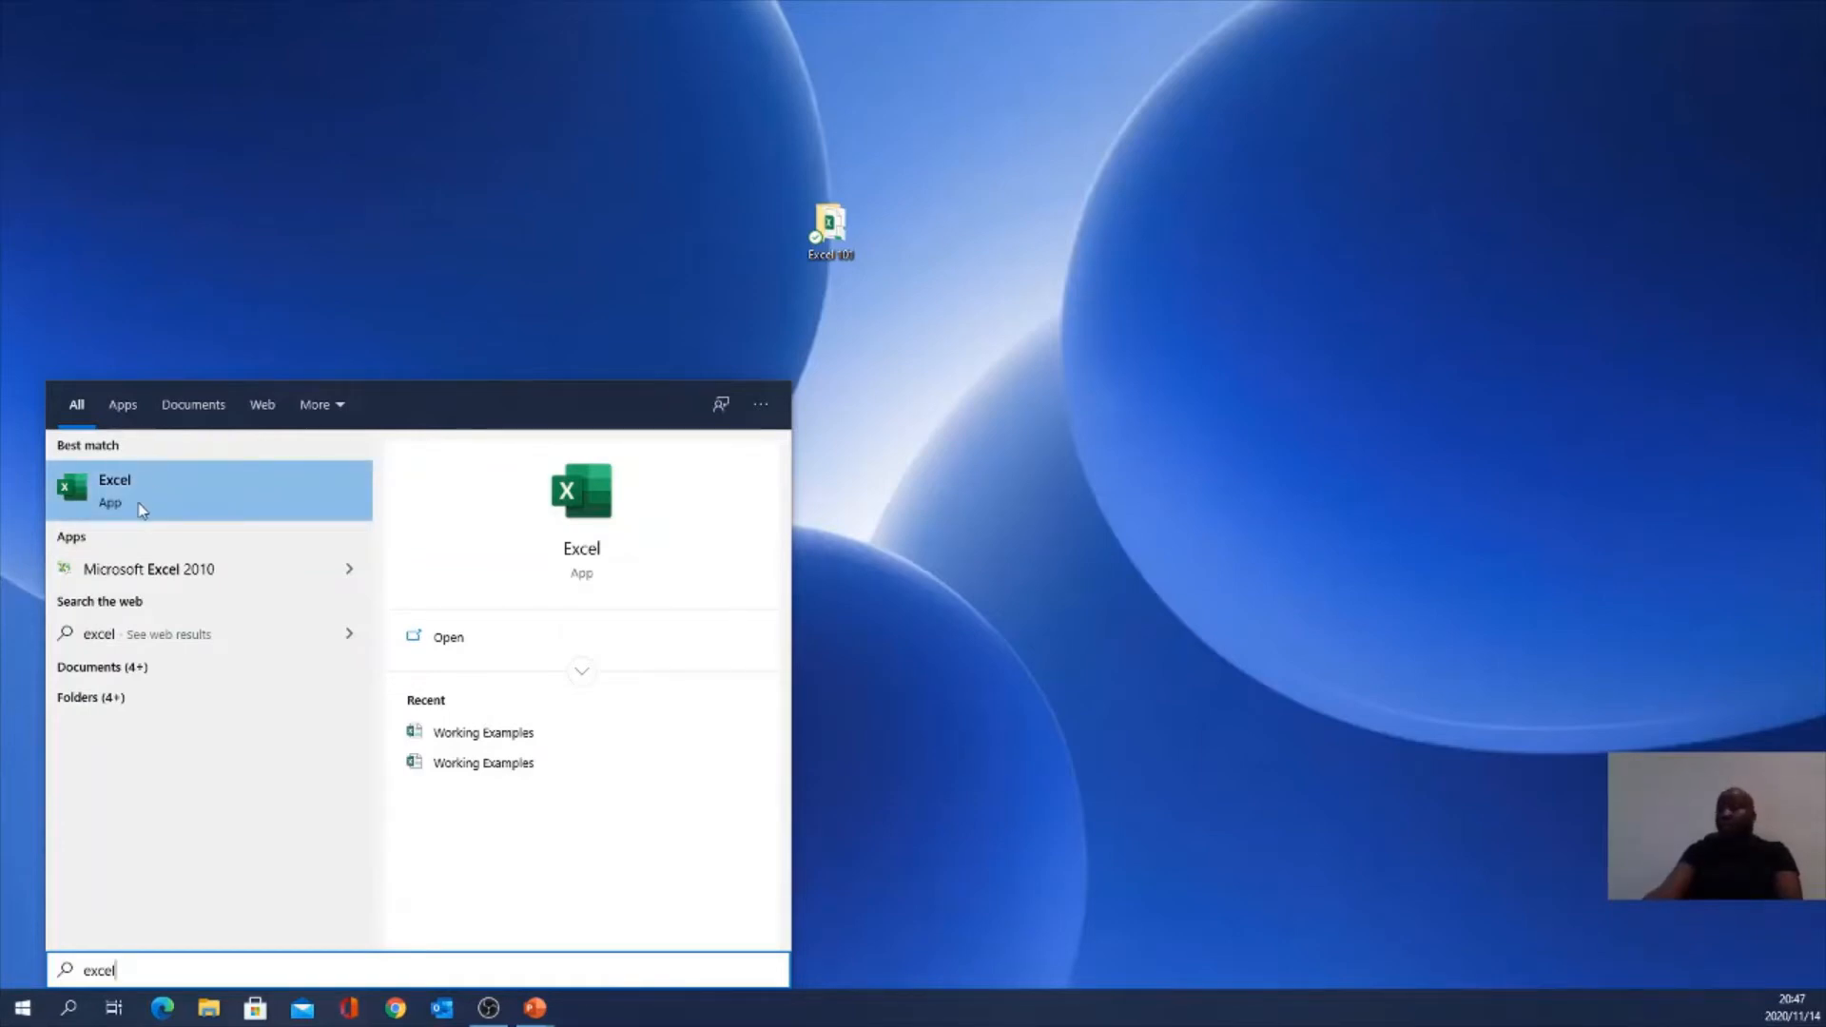
left_click(191, 502)
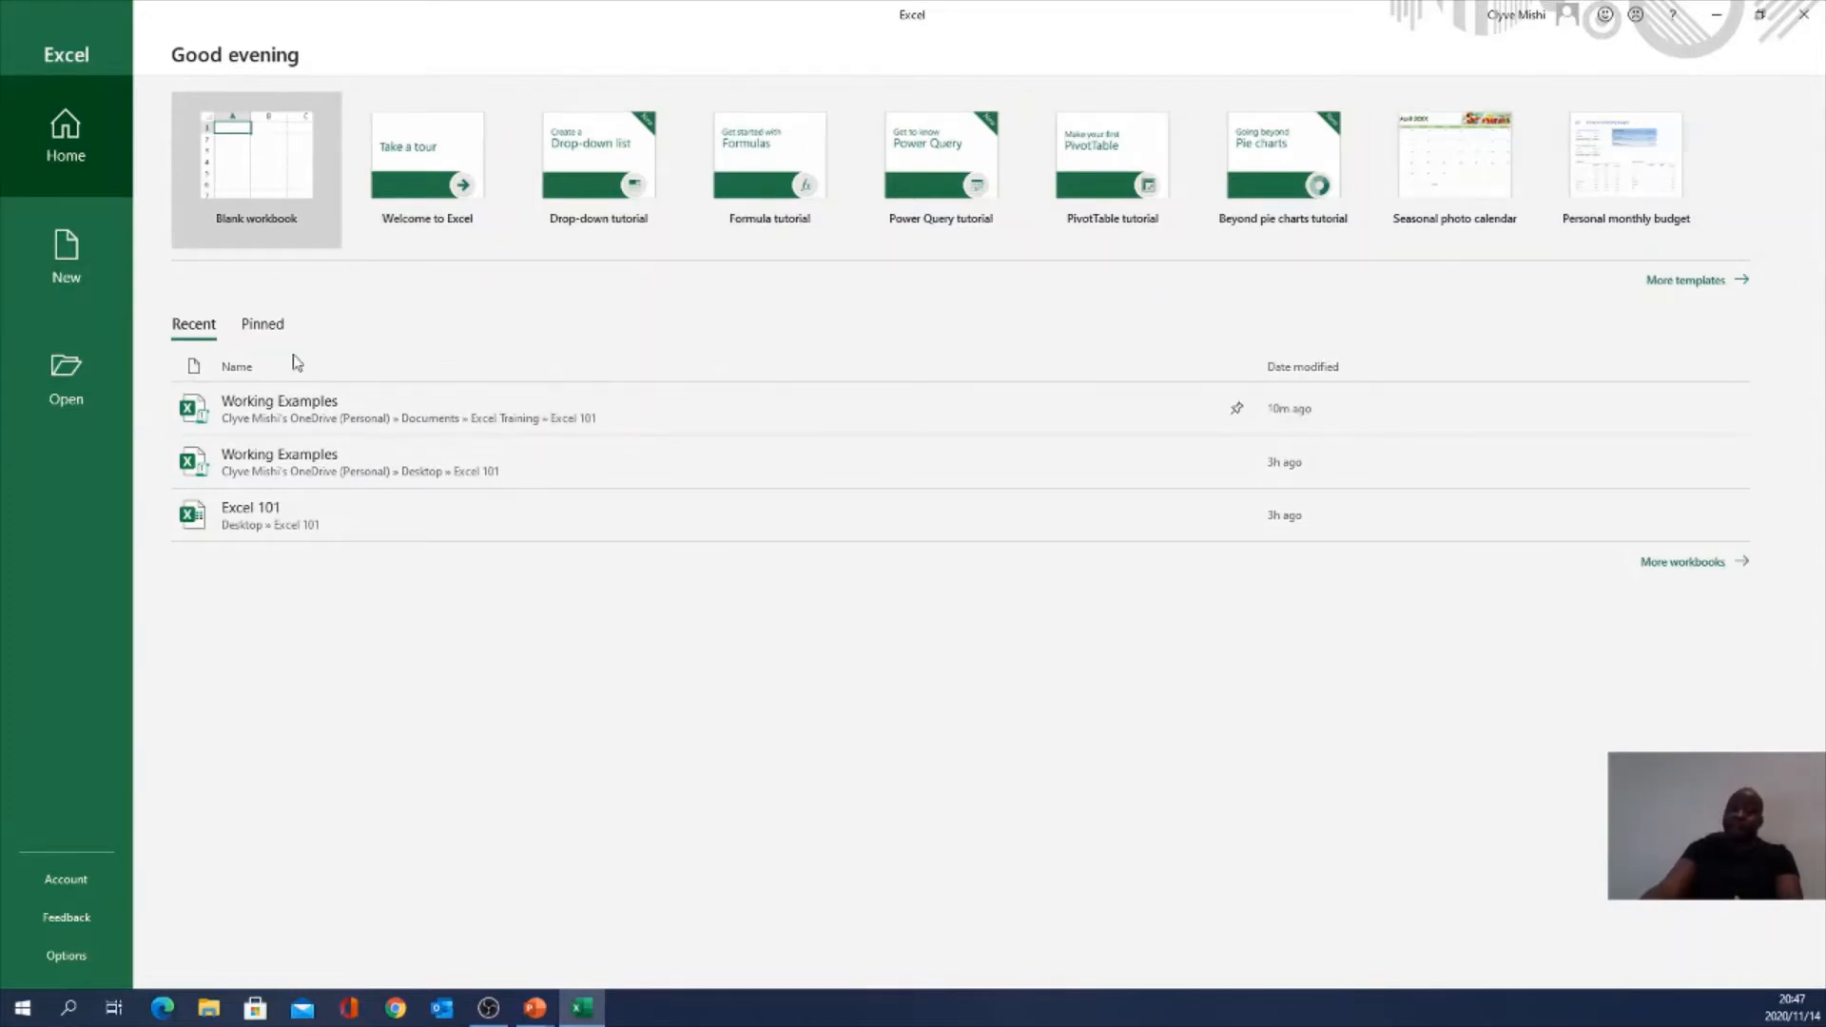
Step: Create a new blank workbook from the Excel start screen, then switch to PowerPoint
left_click(381, 513)
left_click(262, 168)
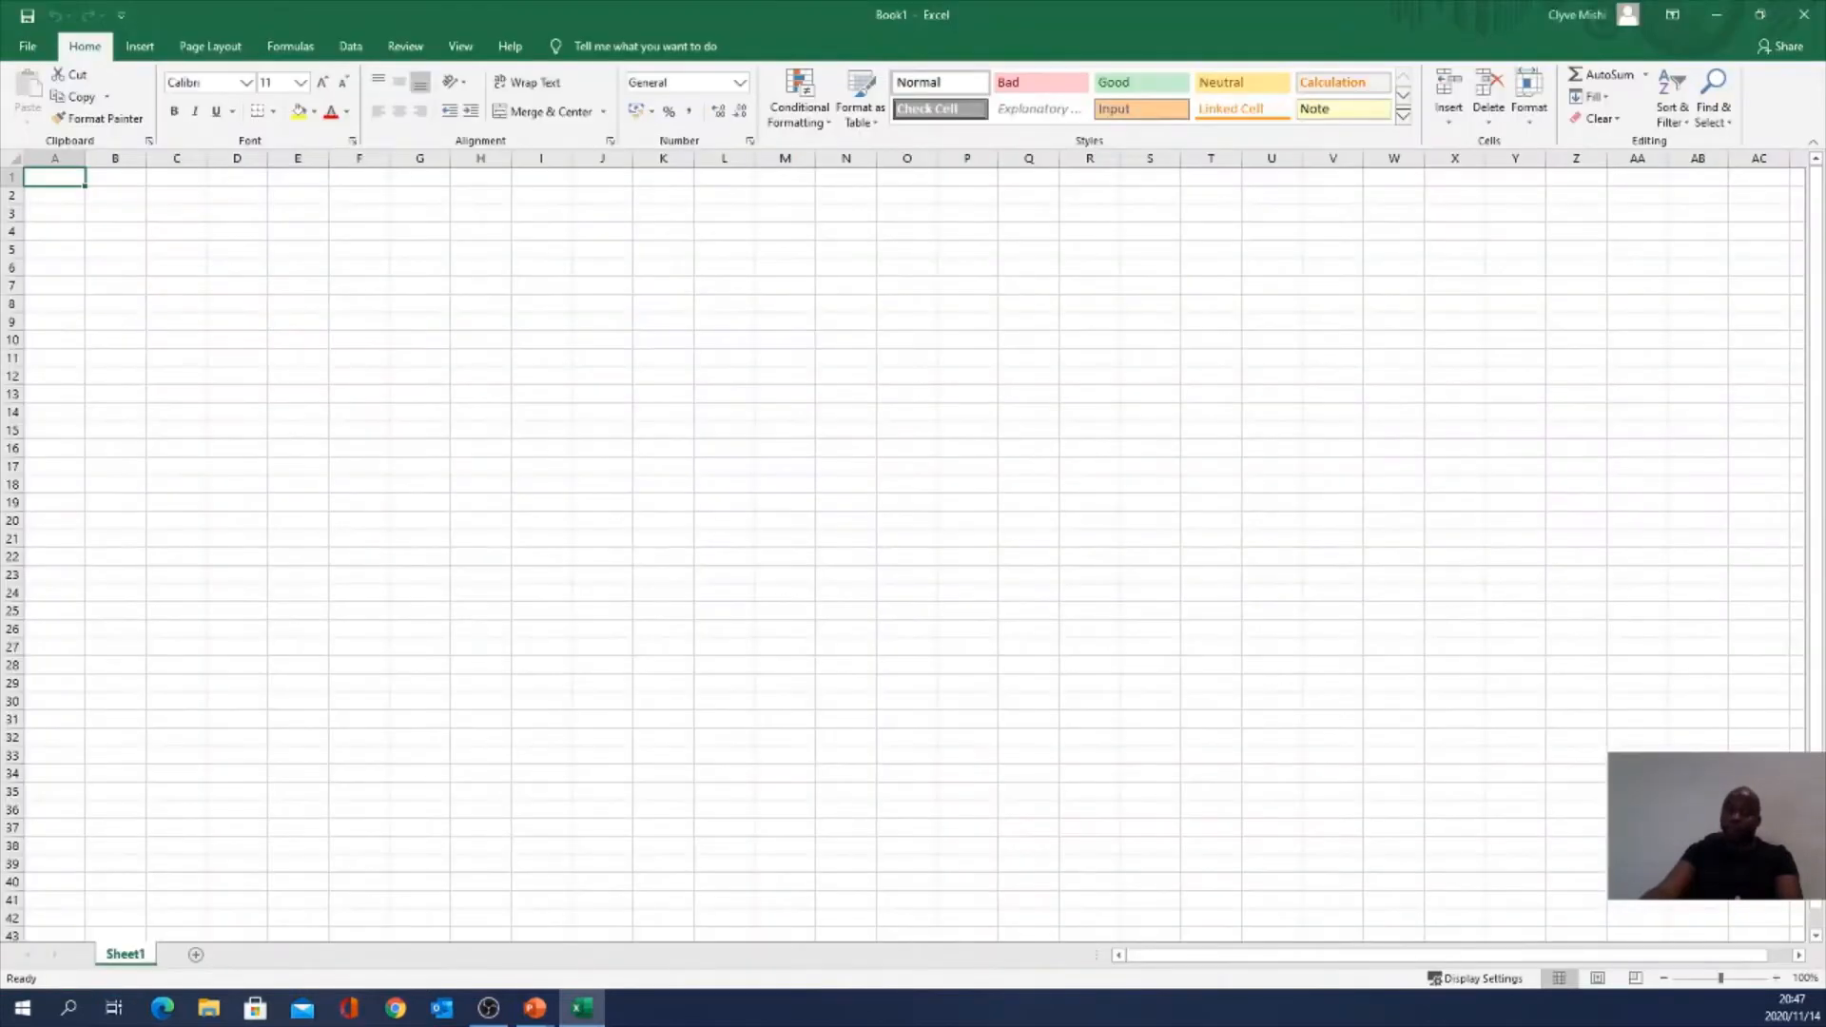
key("alt+Tab")
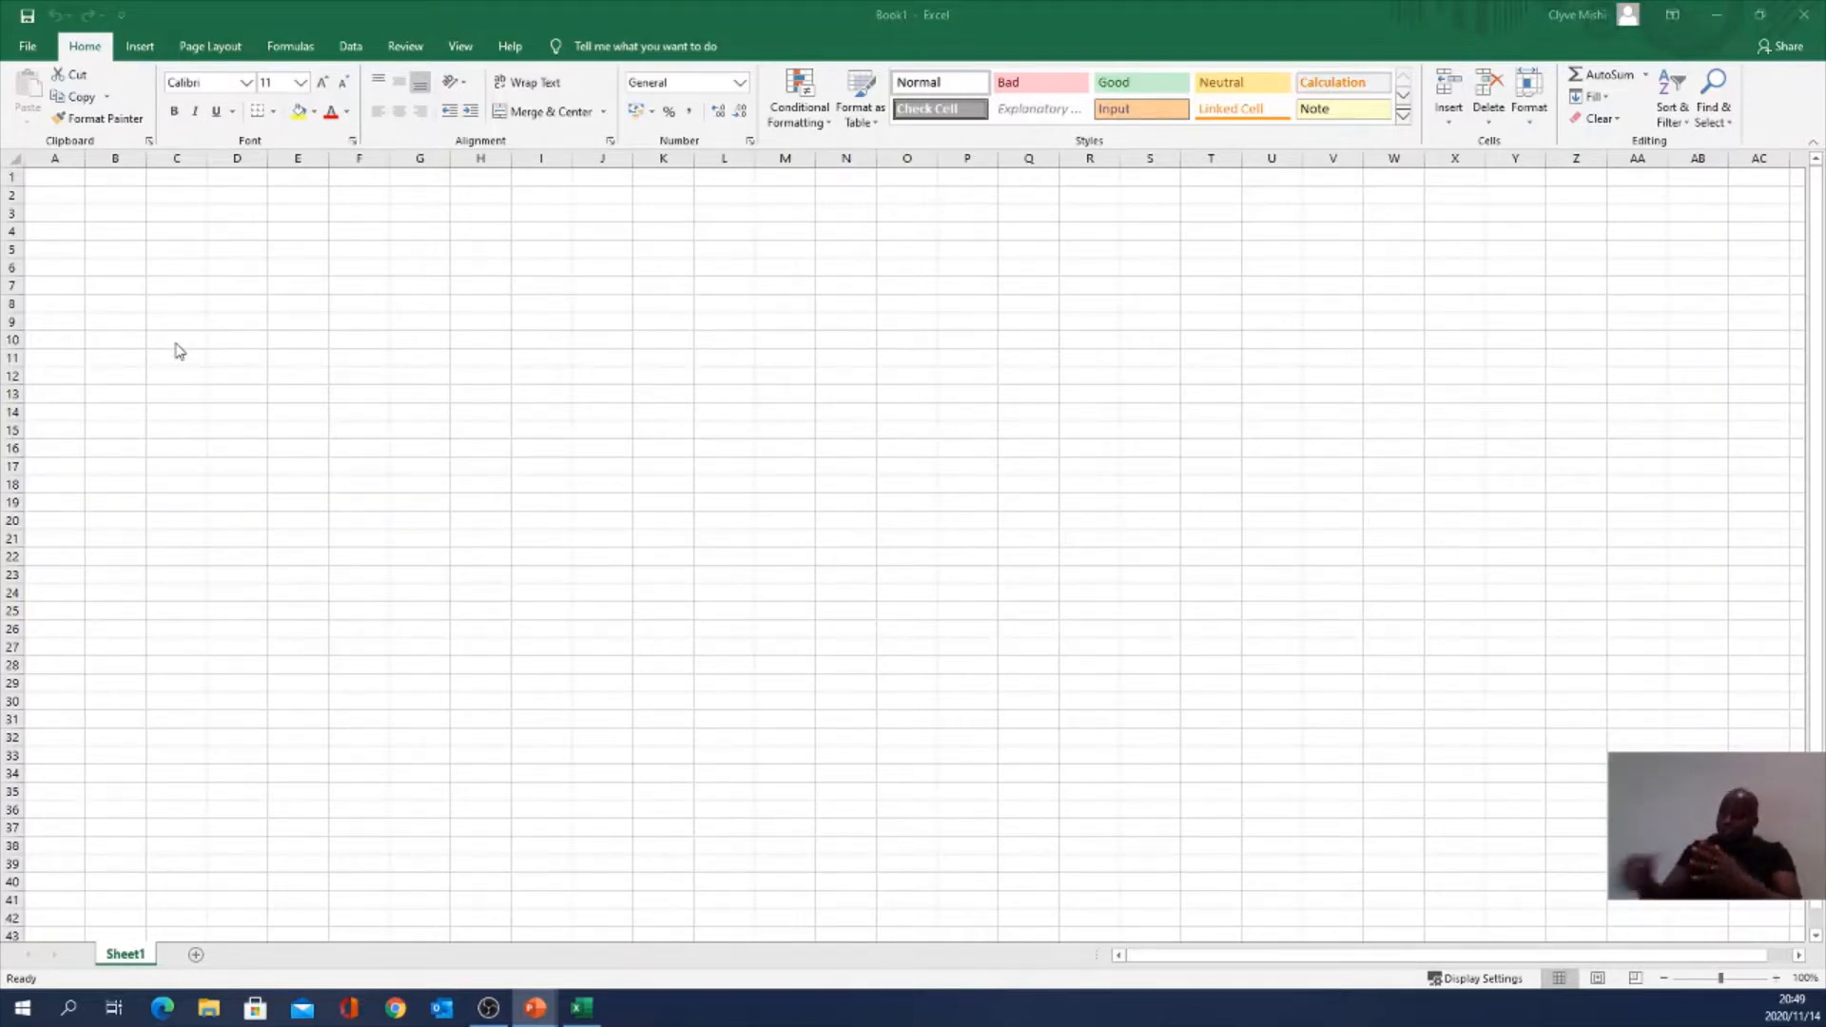
left_click(29, 47)
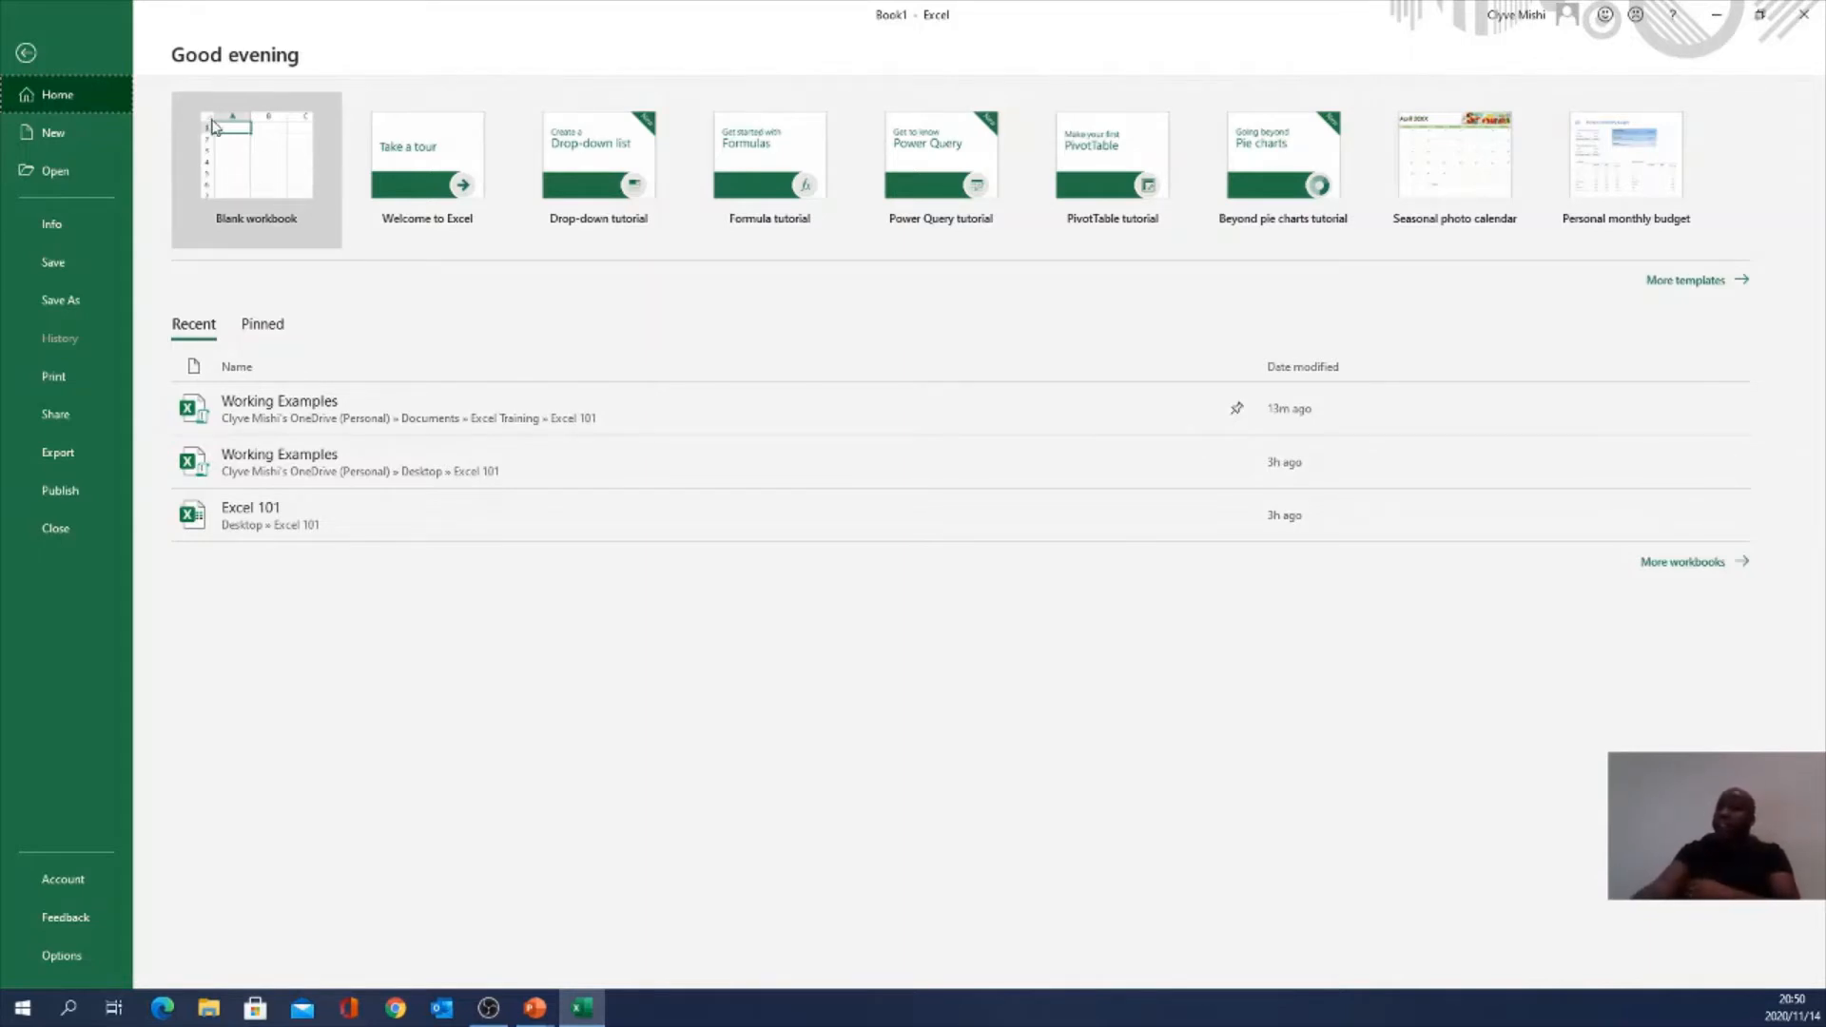
left_click(26, 54)
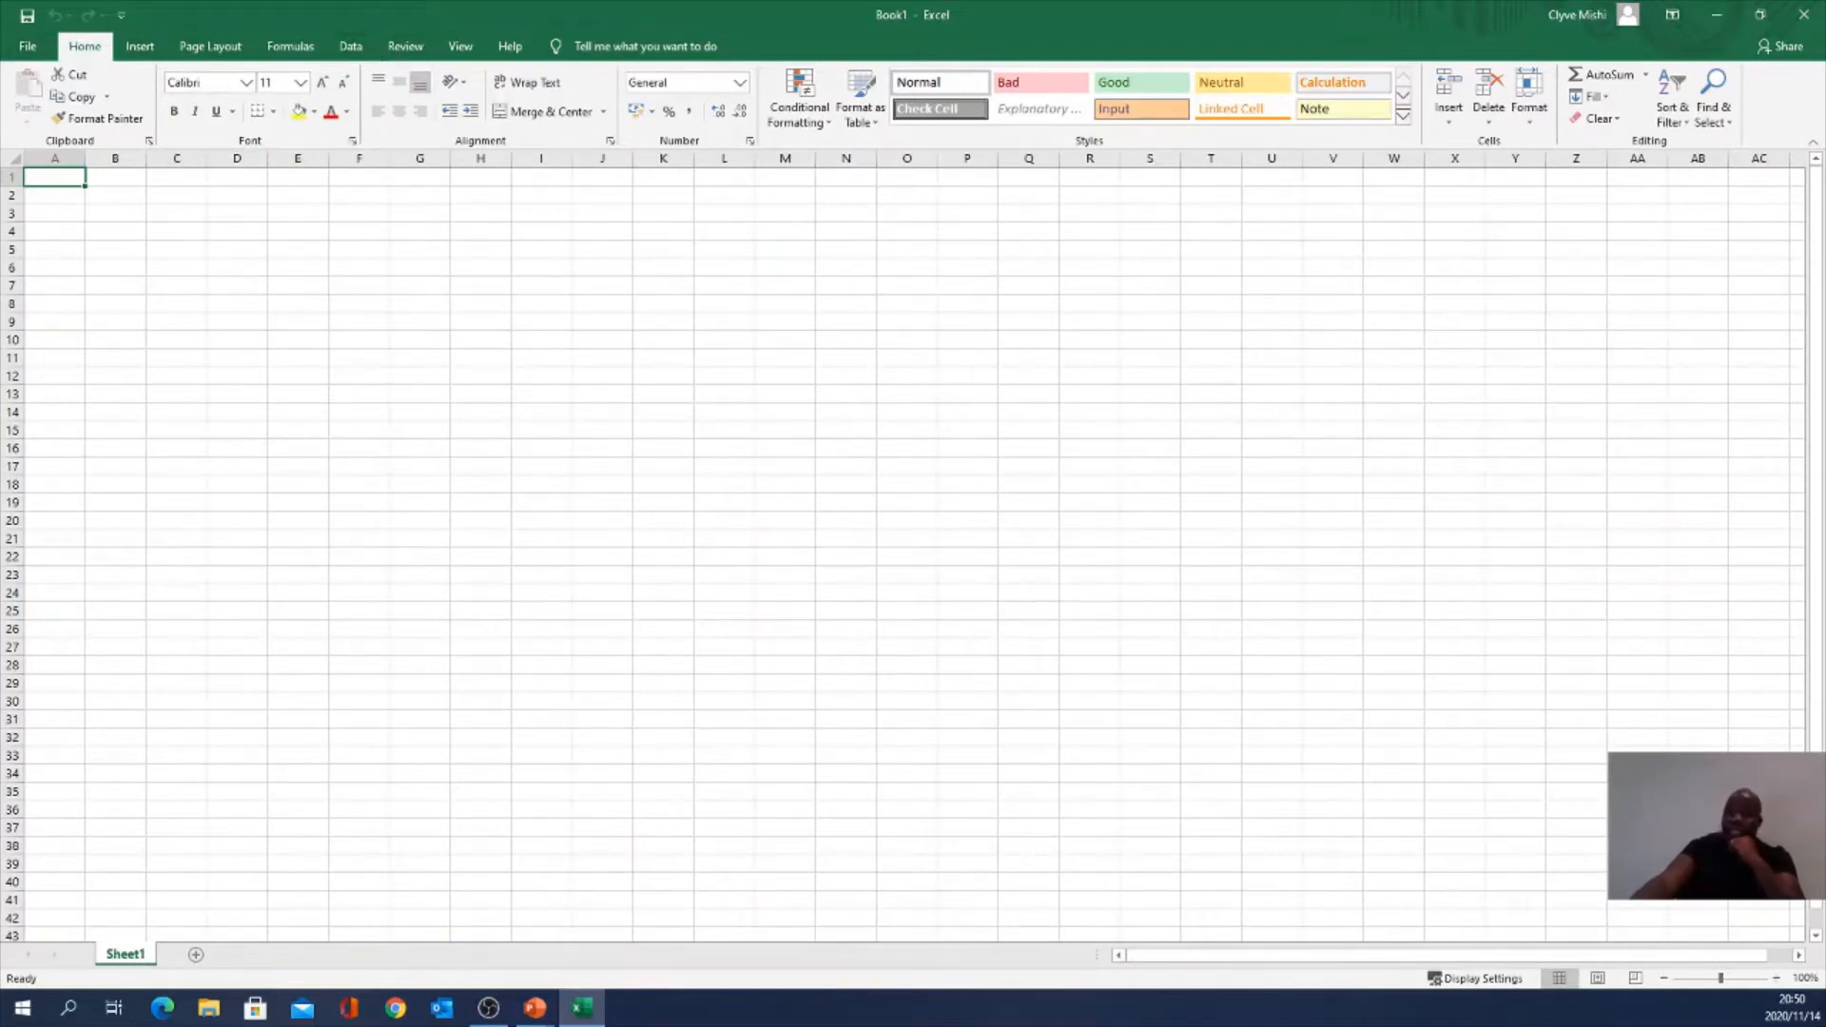
key("alt+Tab")
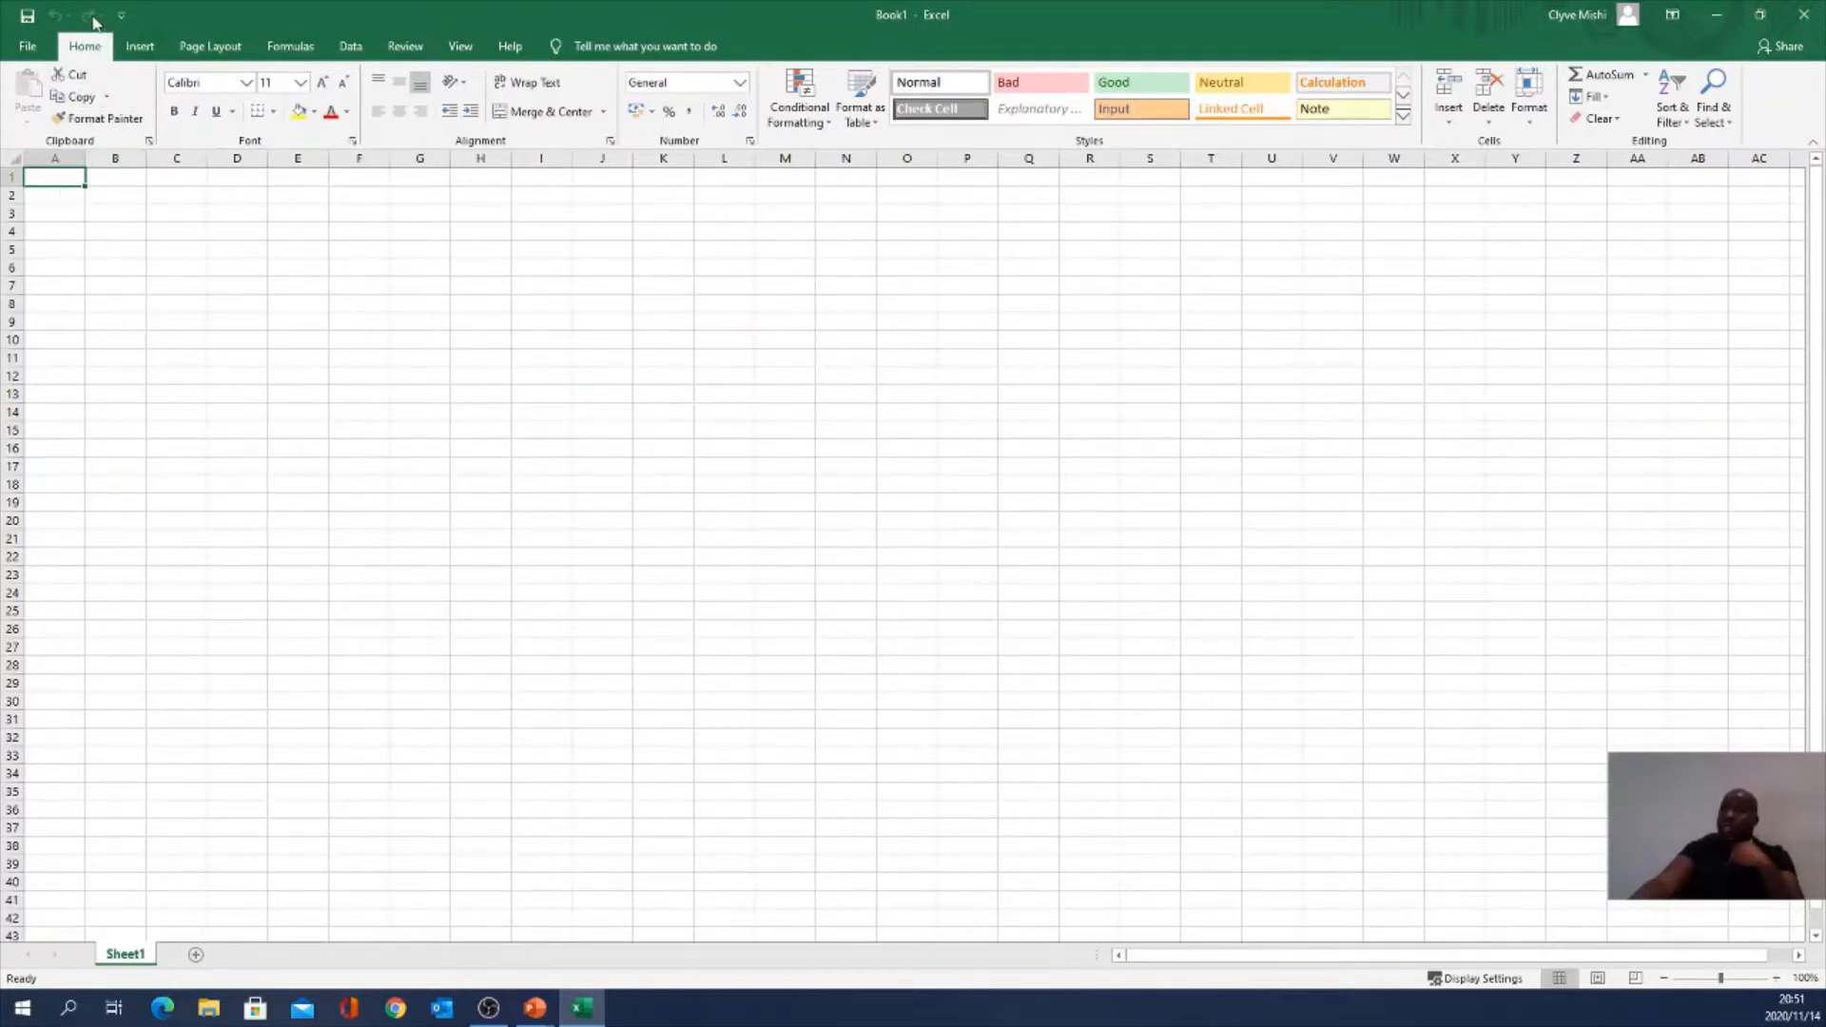
left_click(110, 214)
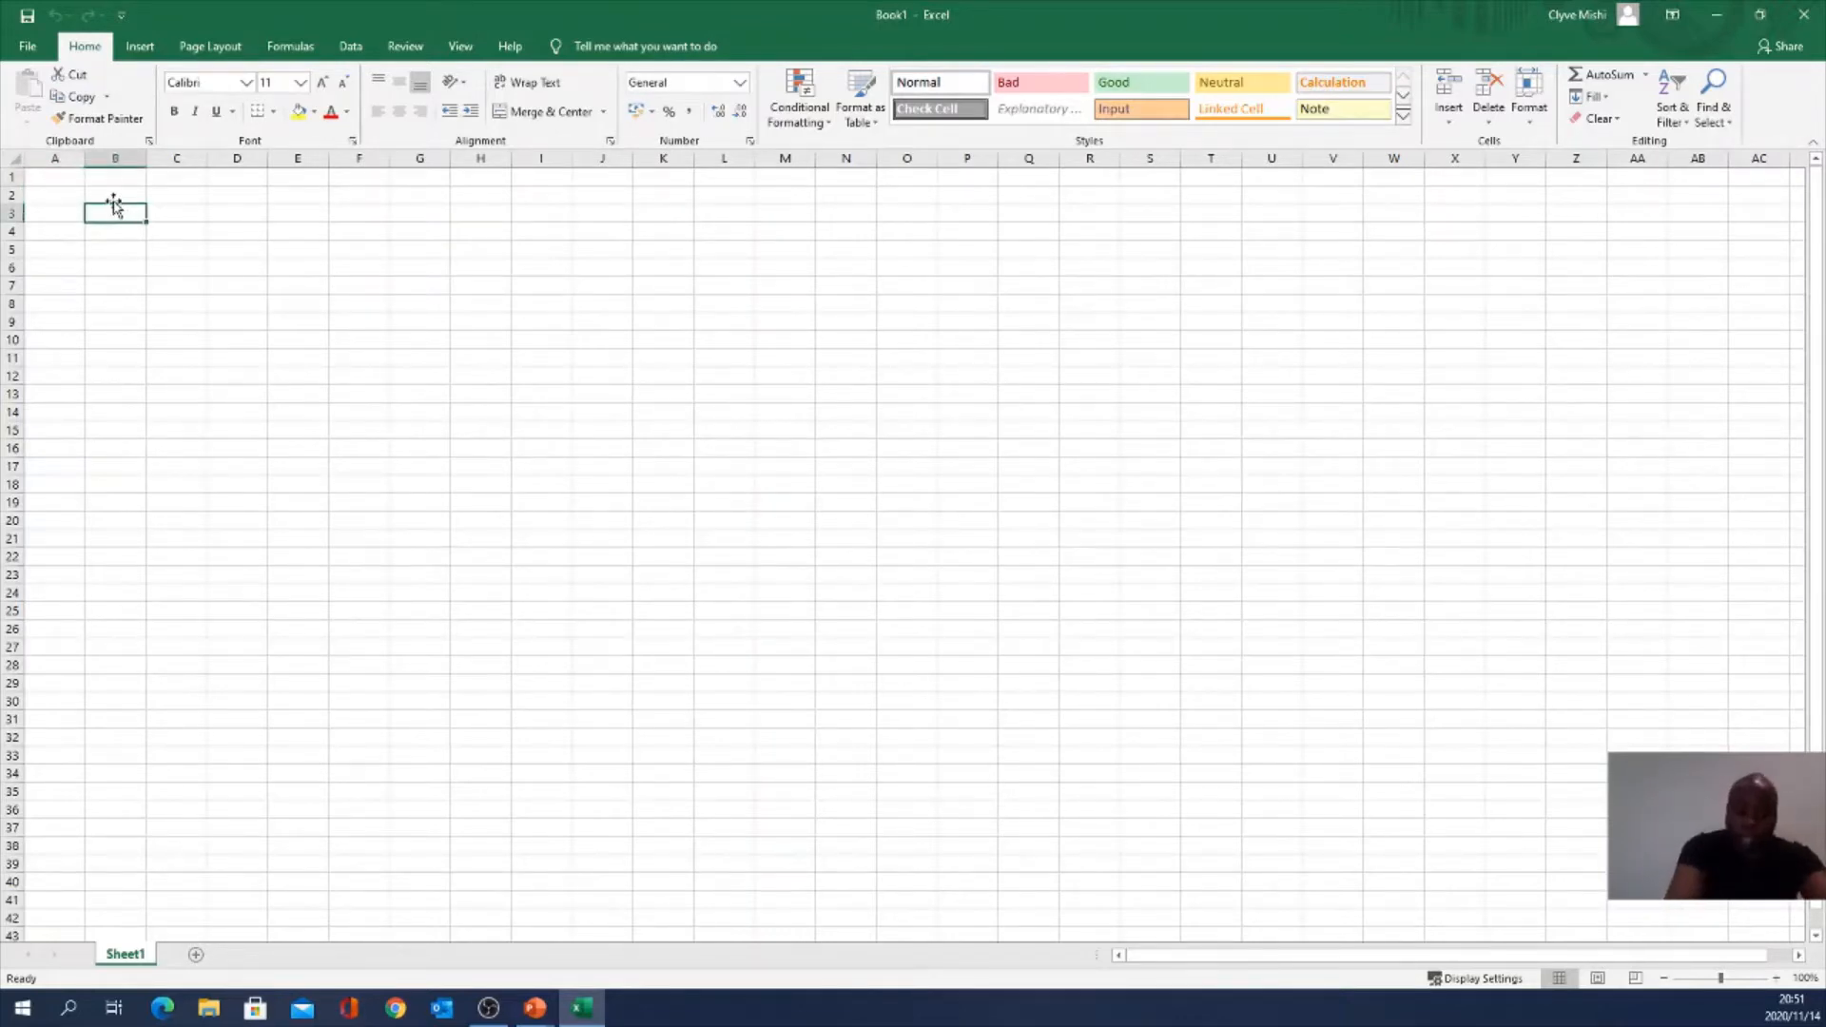
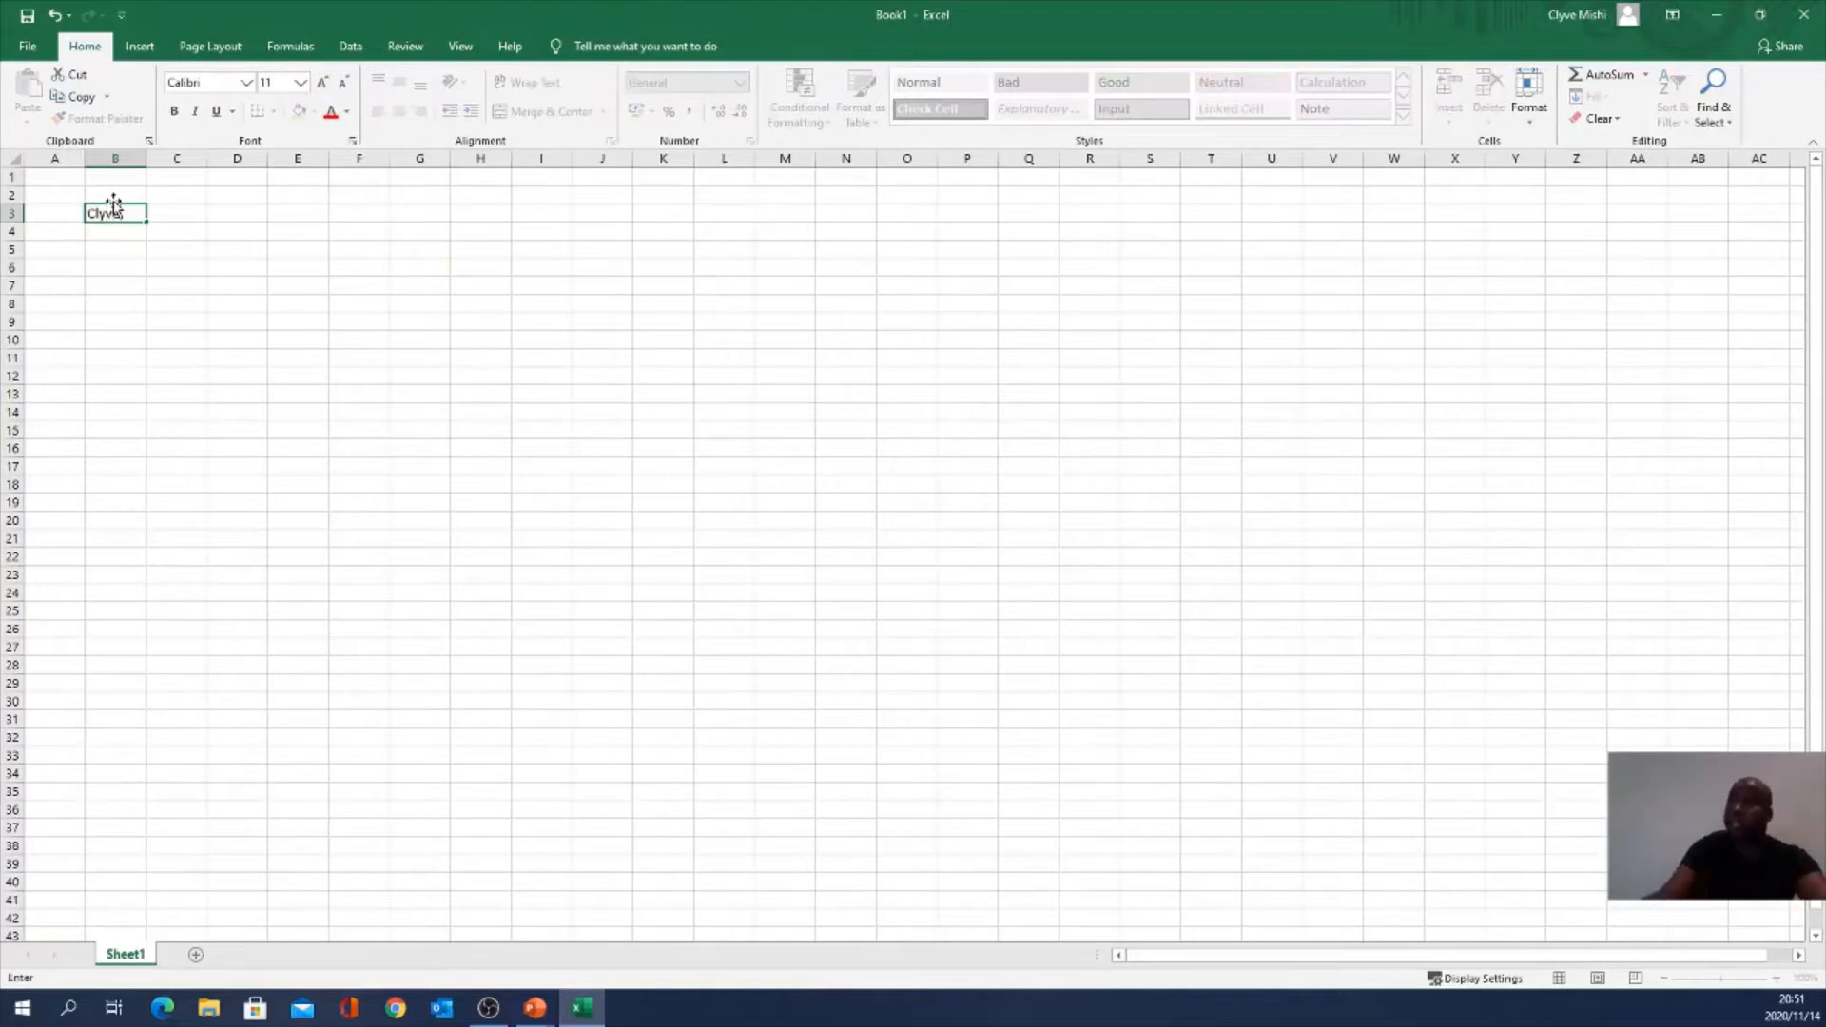
Step: Enter a name in B3, then undo and redo that entry
key("Return")
left_click(122, 216)
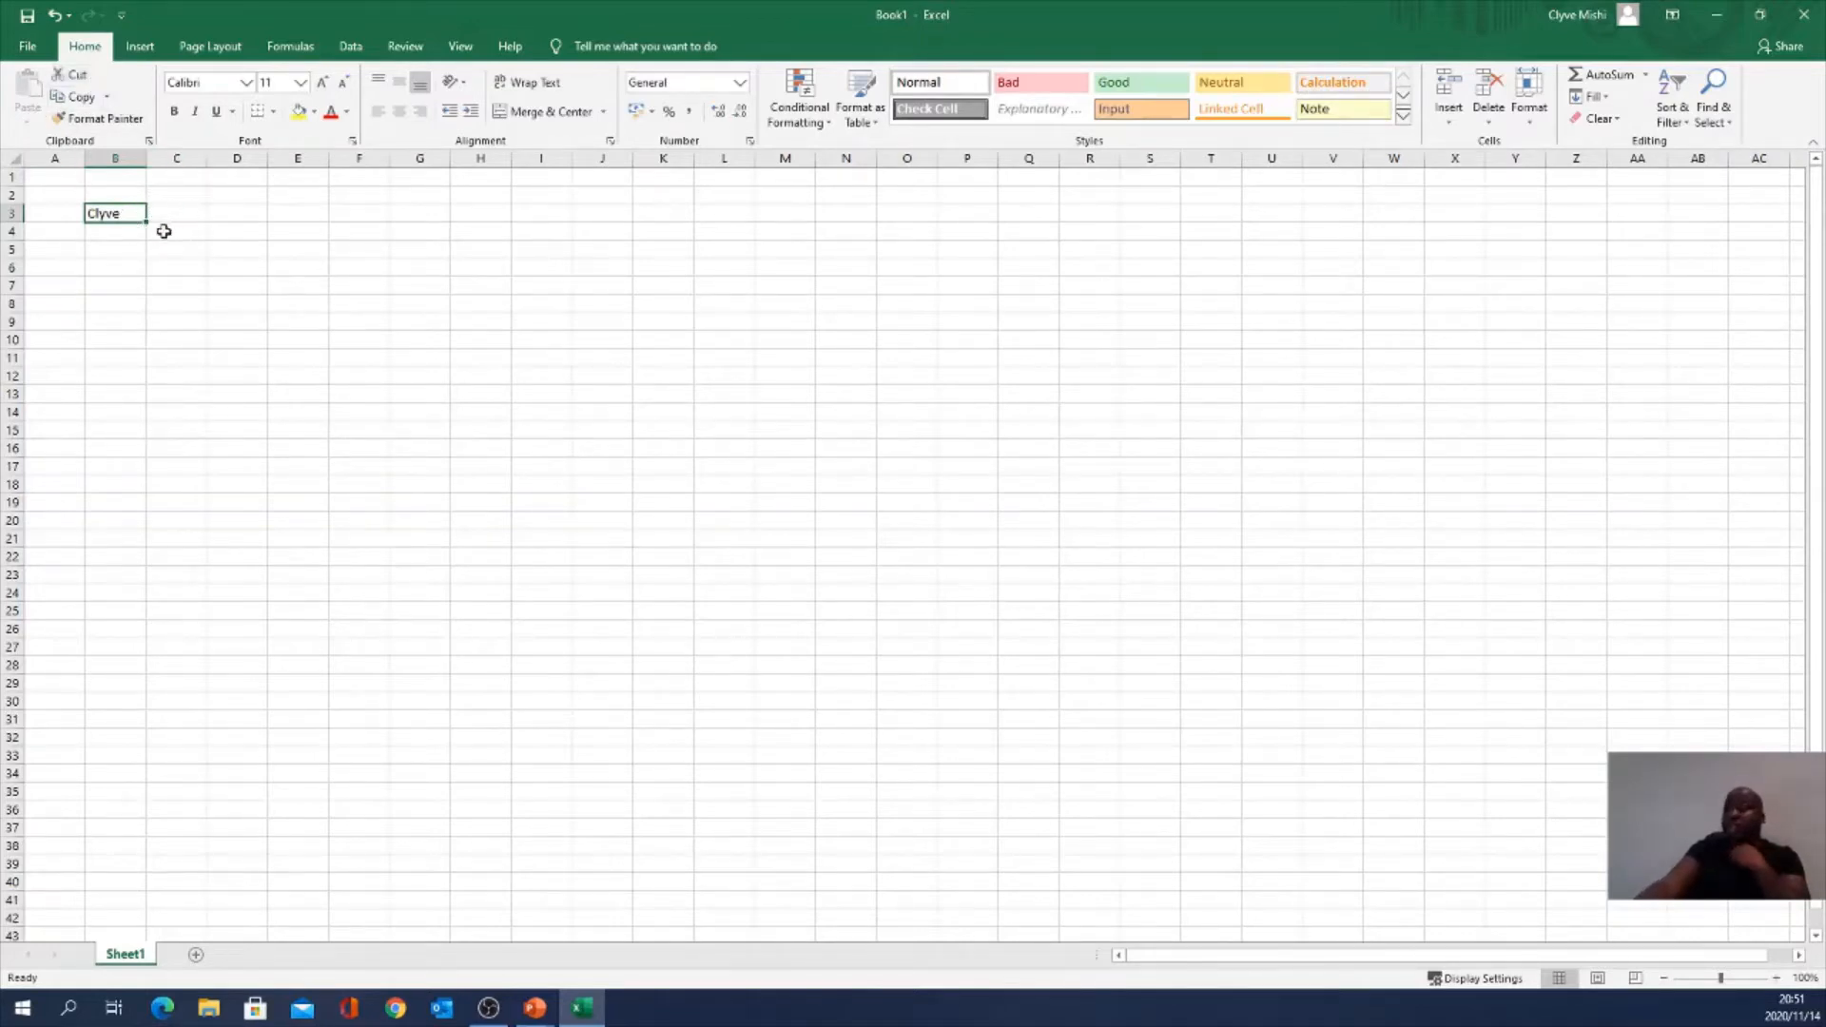
left_click(55, 15)
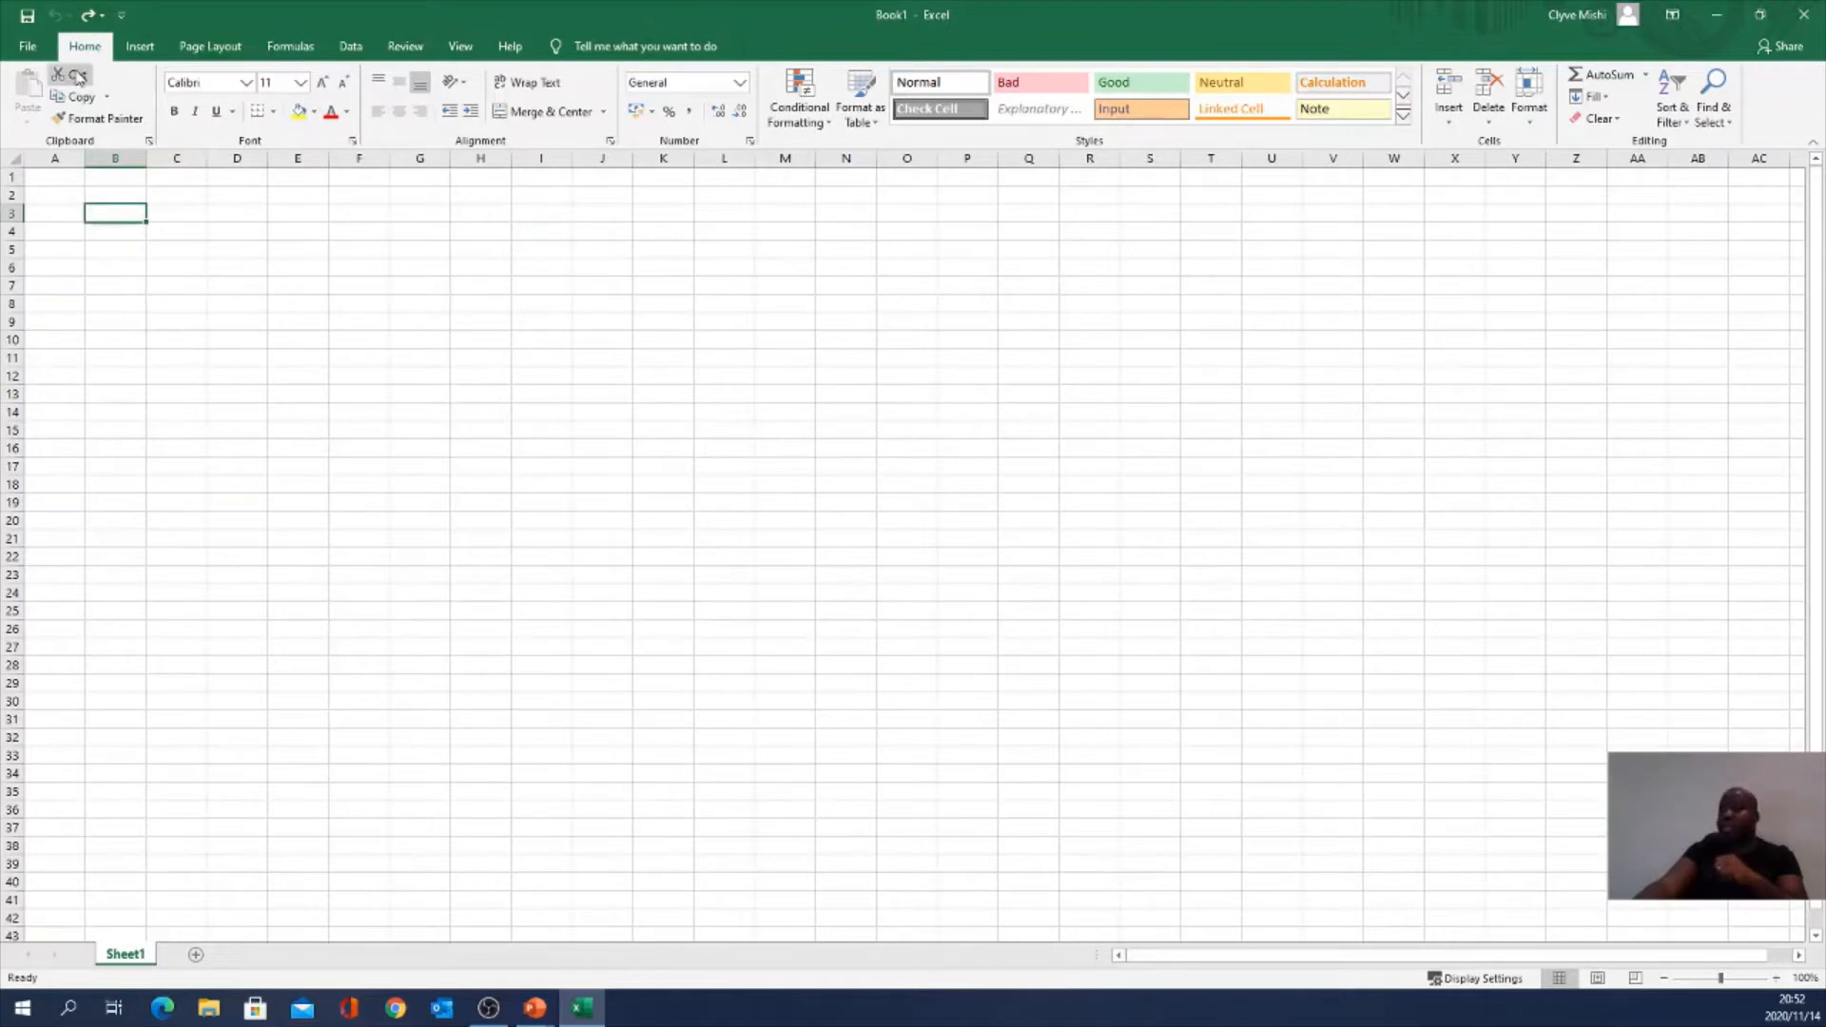
left_click(87, 15)
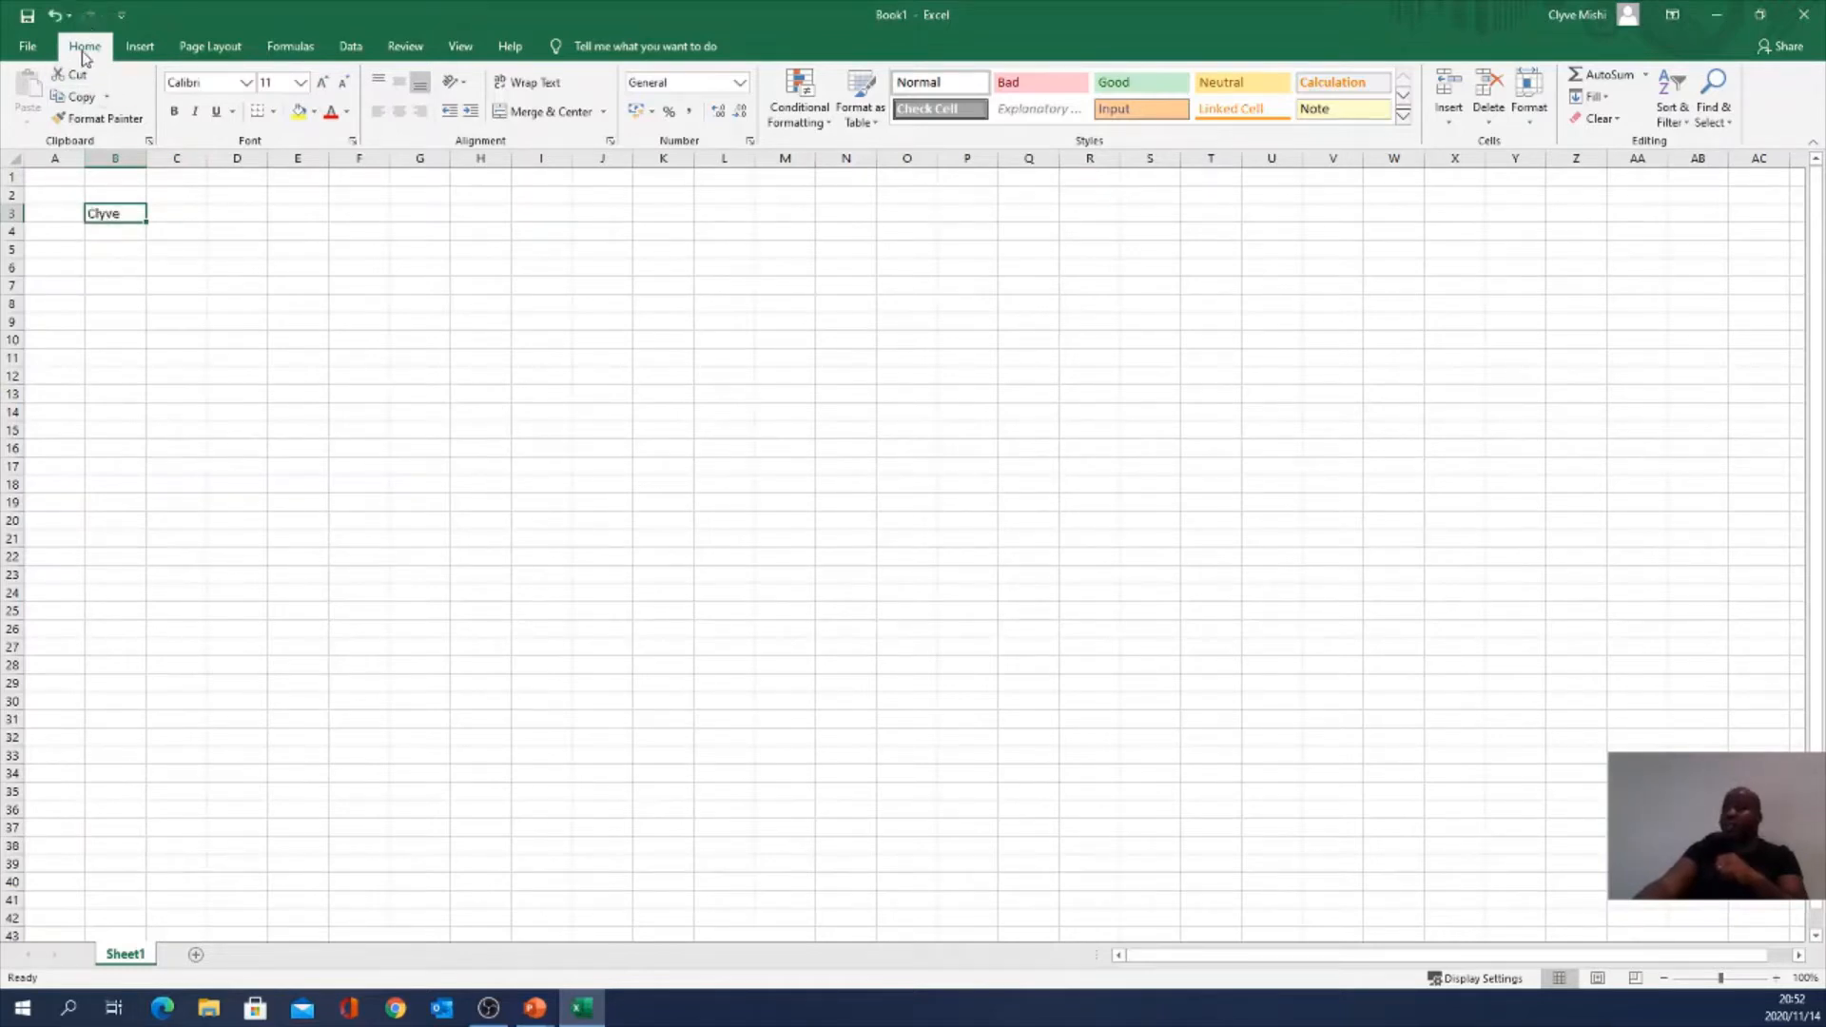
left_click(71, 17)
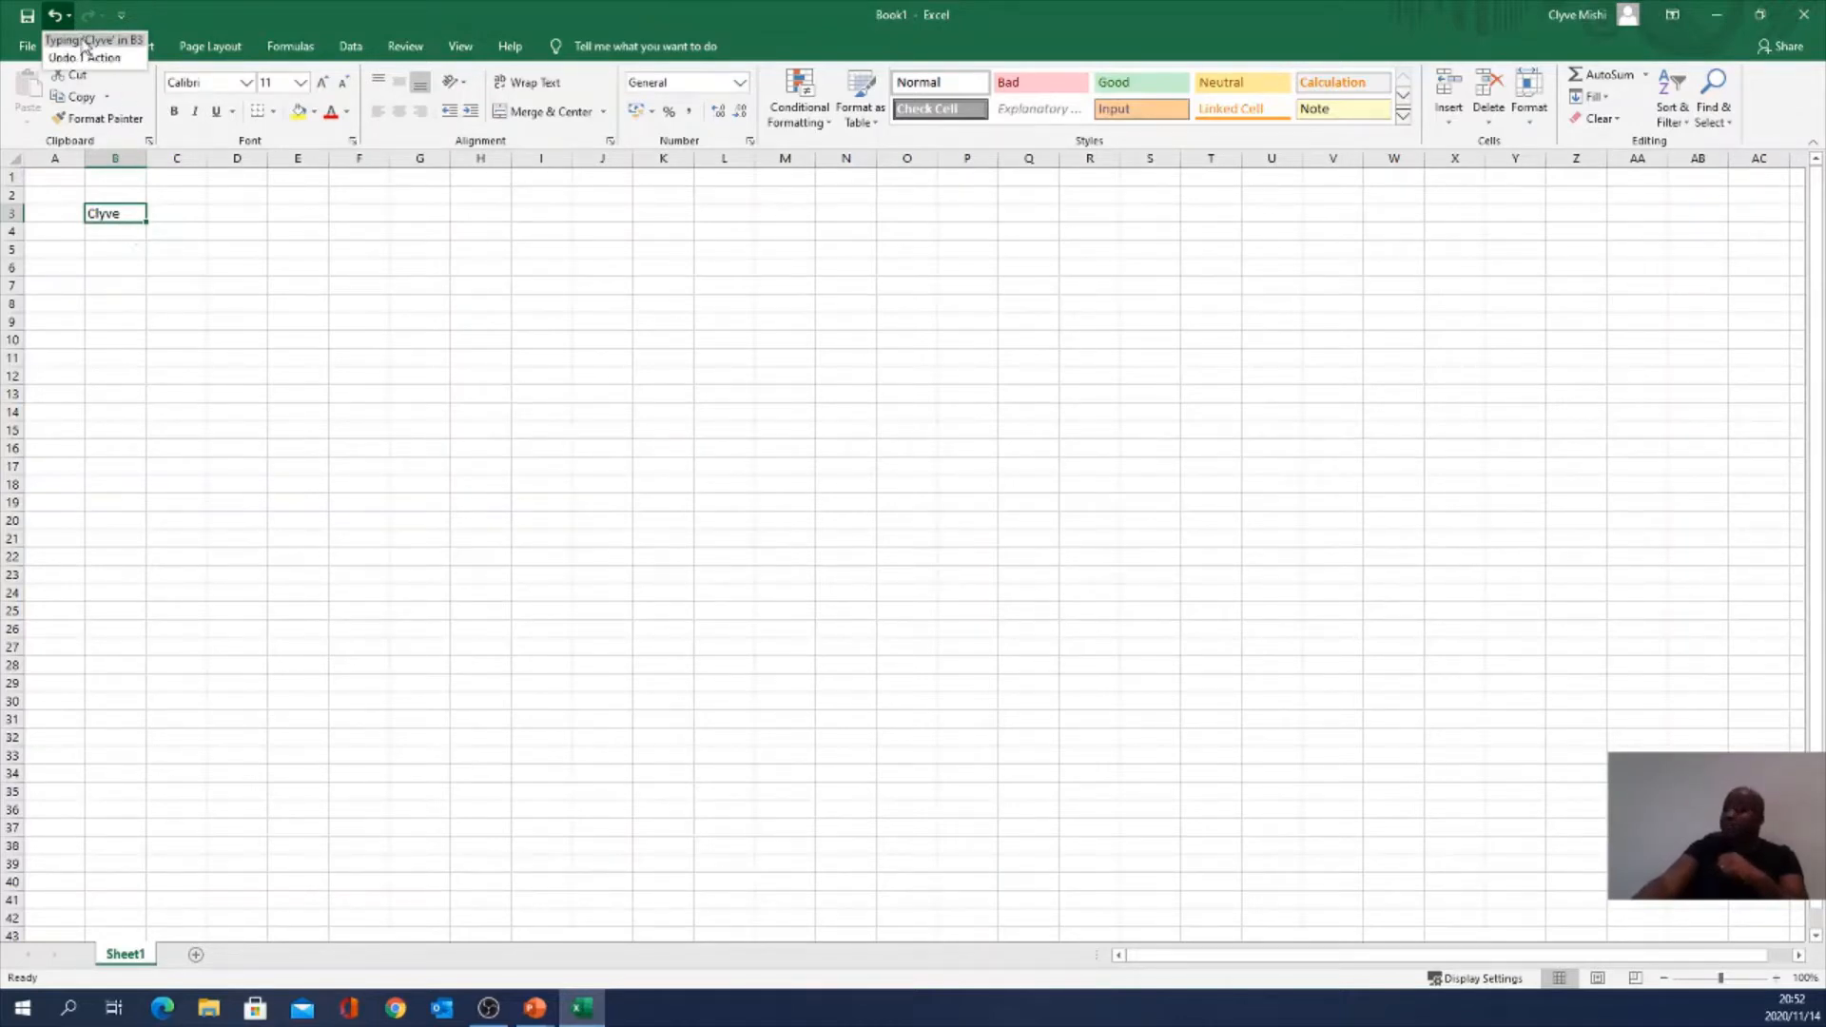
left_click(116, 242)
Step: Enter a first name in B4 and the value 1 in B5
left_click(108, 234)
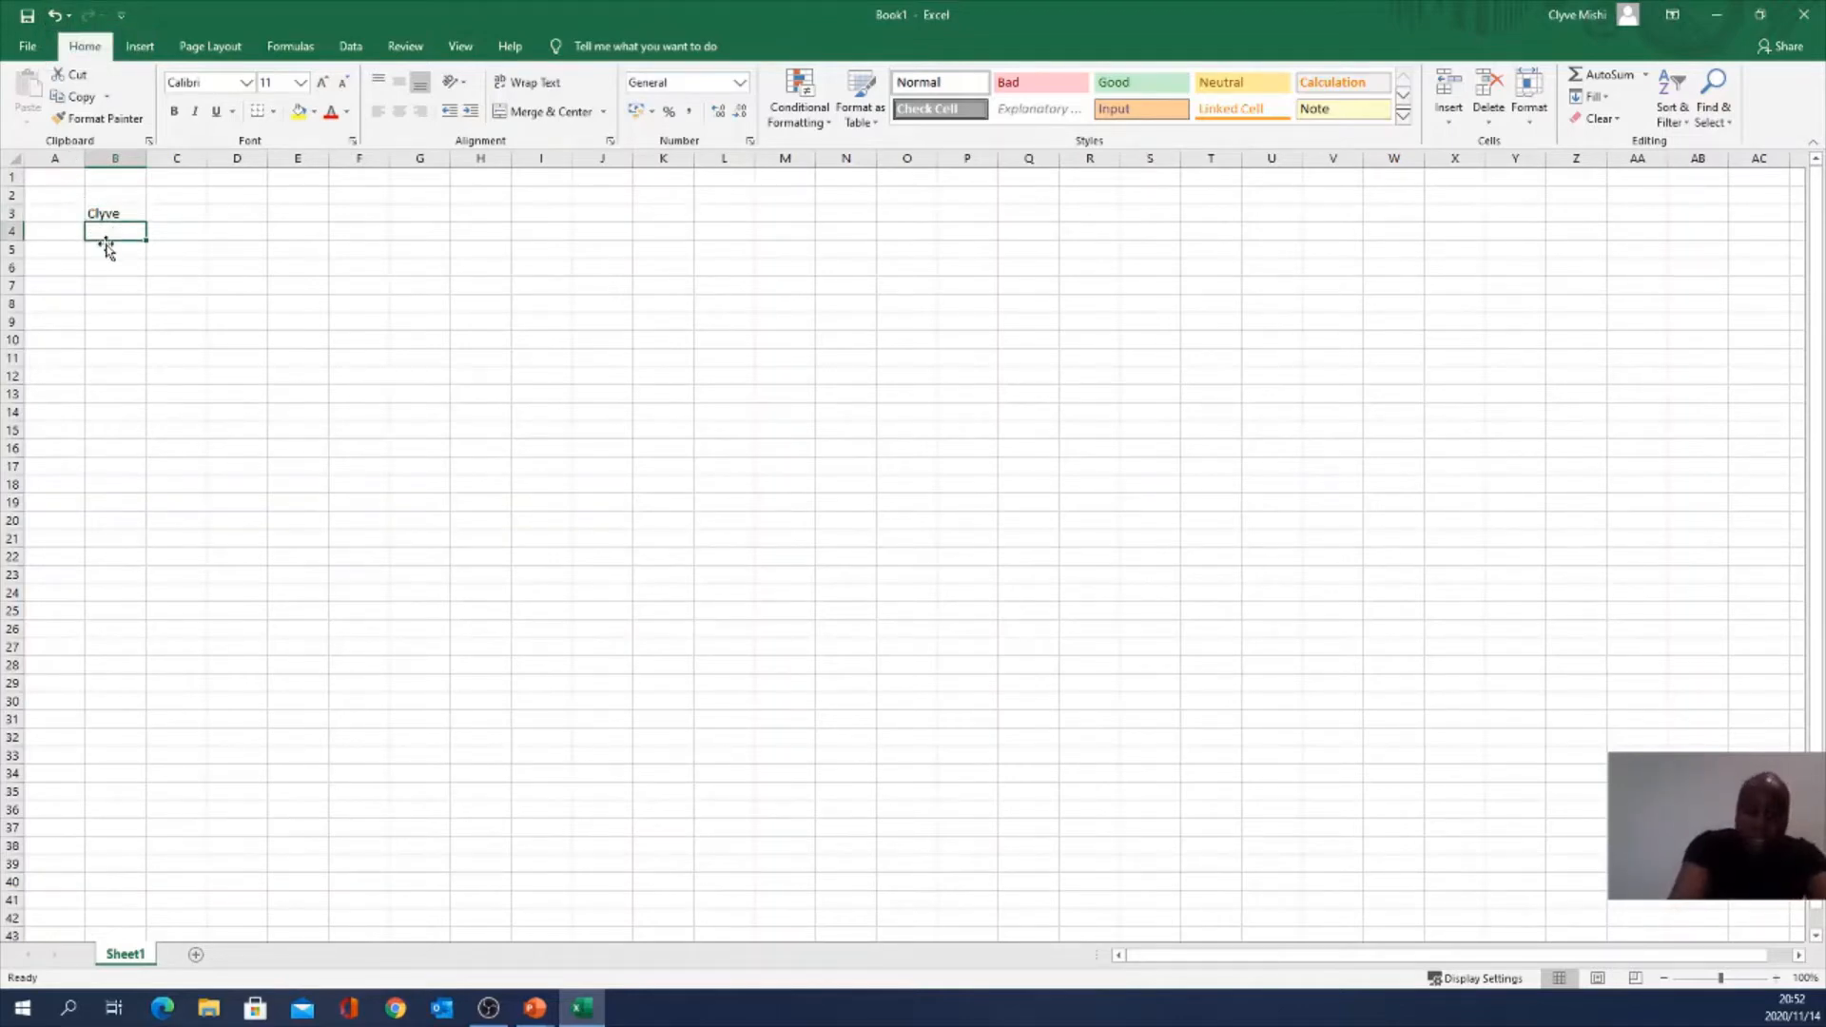
type("Mishi")
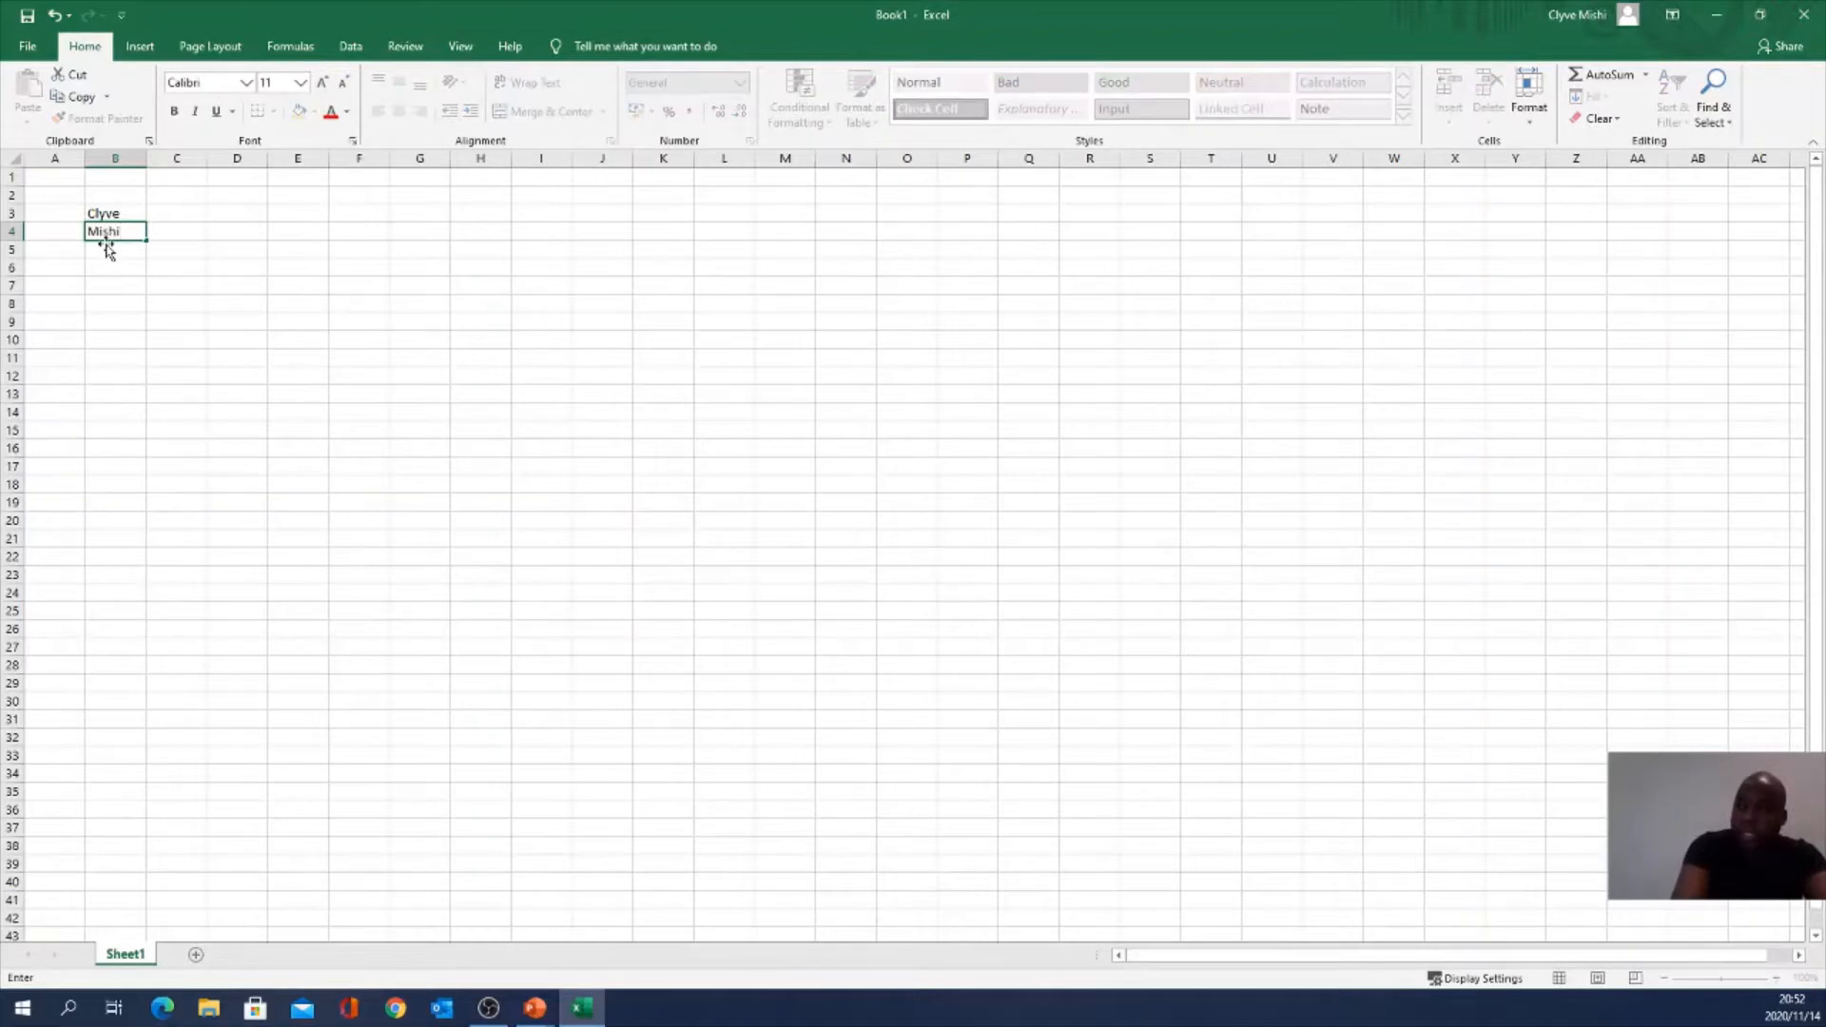
key("Return")
type("1")
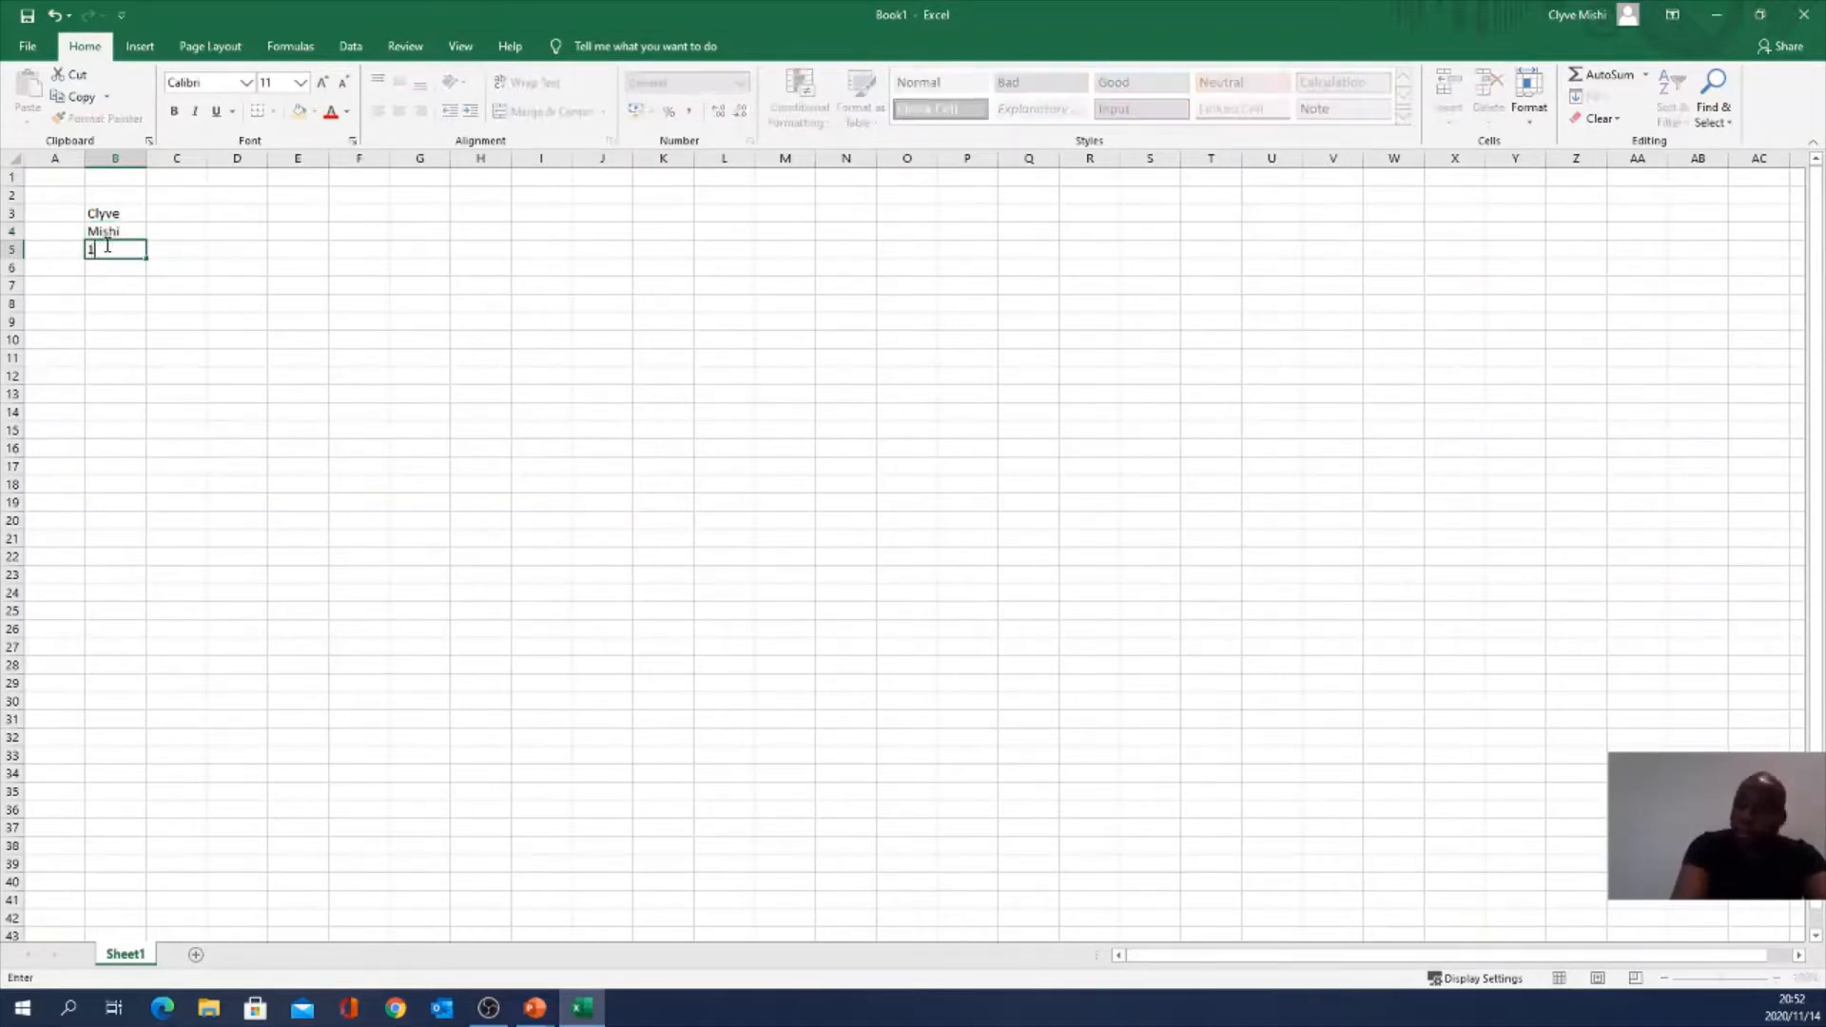
key("Return")
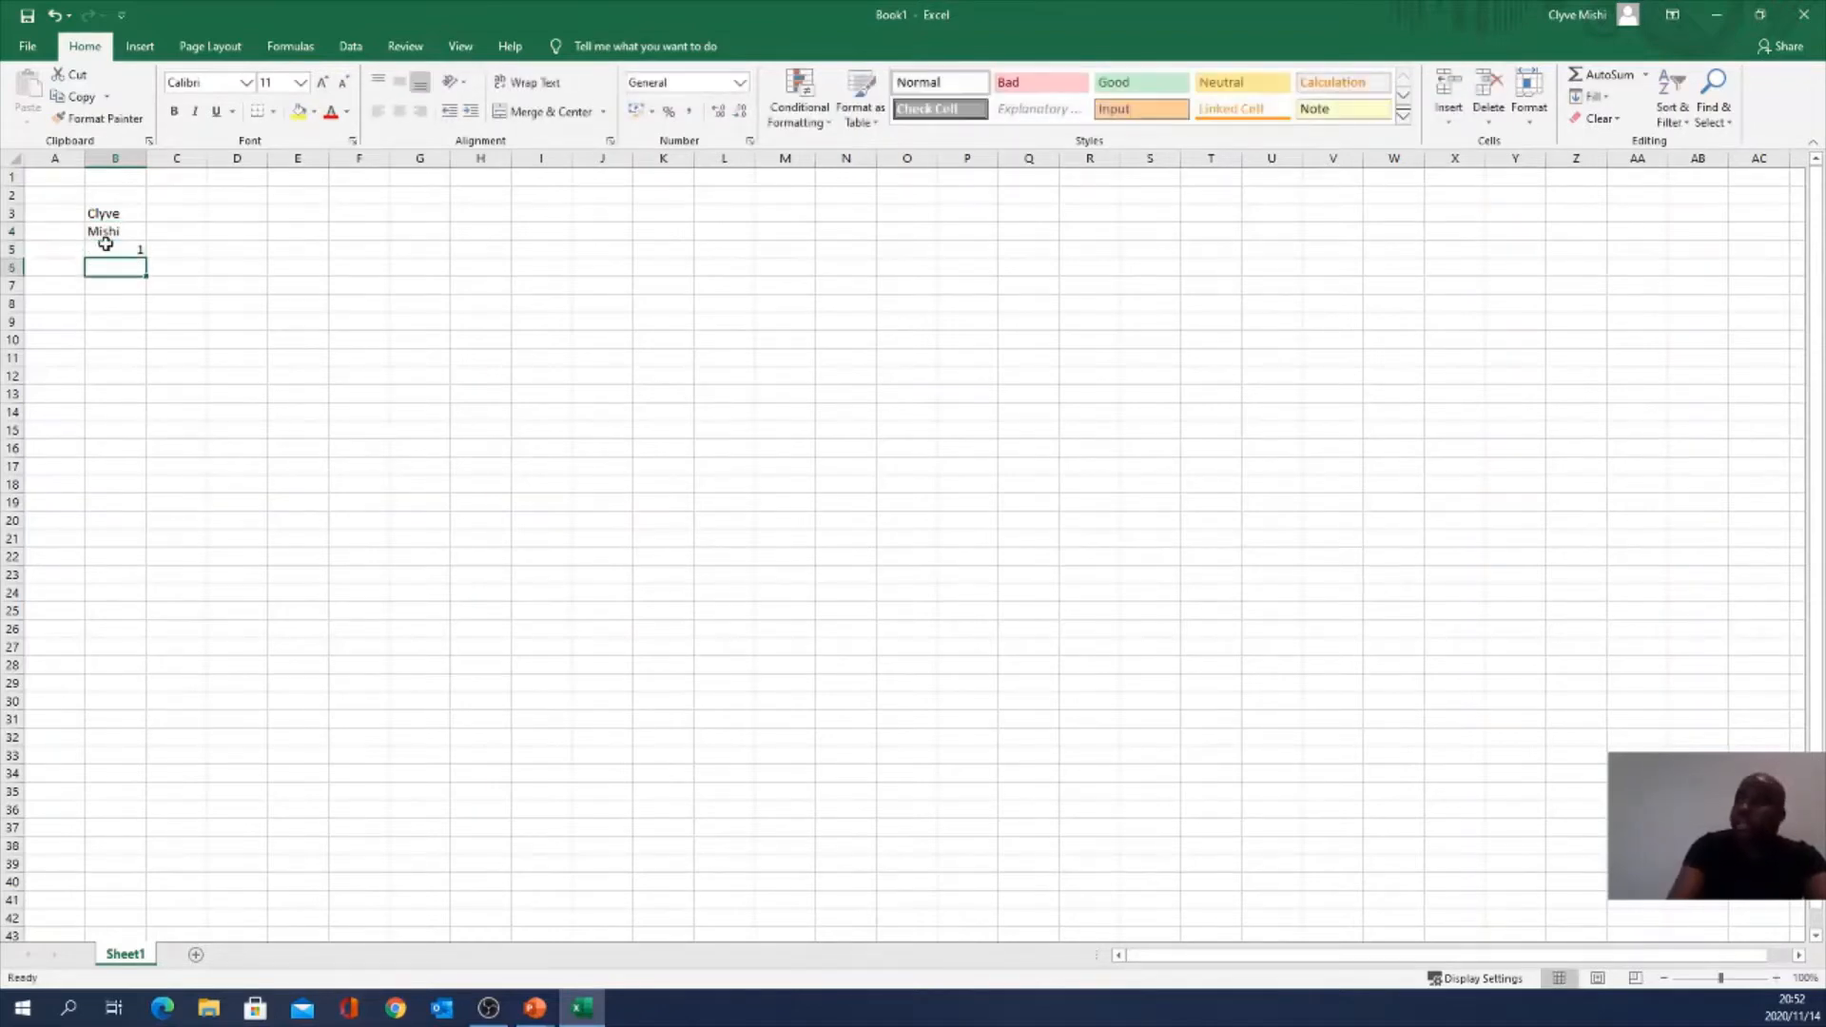
Step: Undo all three entries at once from the Undo list, then redo only the B3 name
left_click(69, 15)
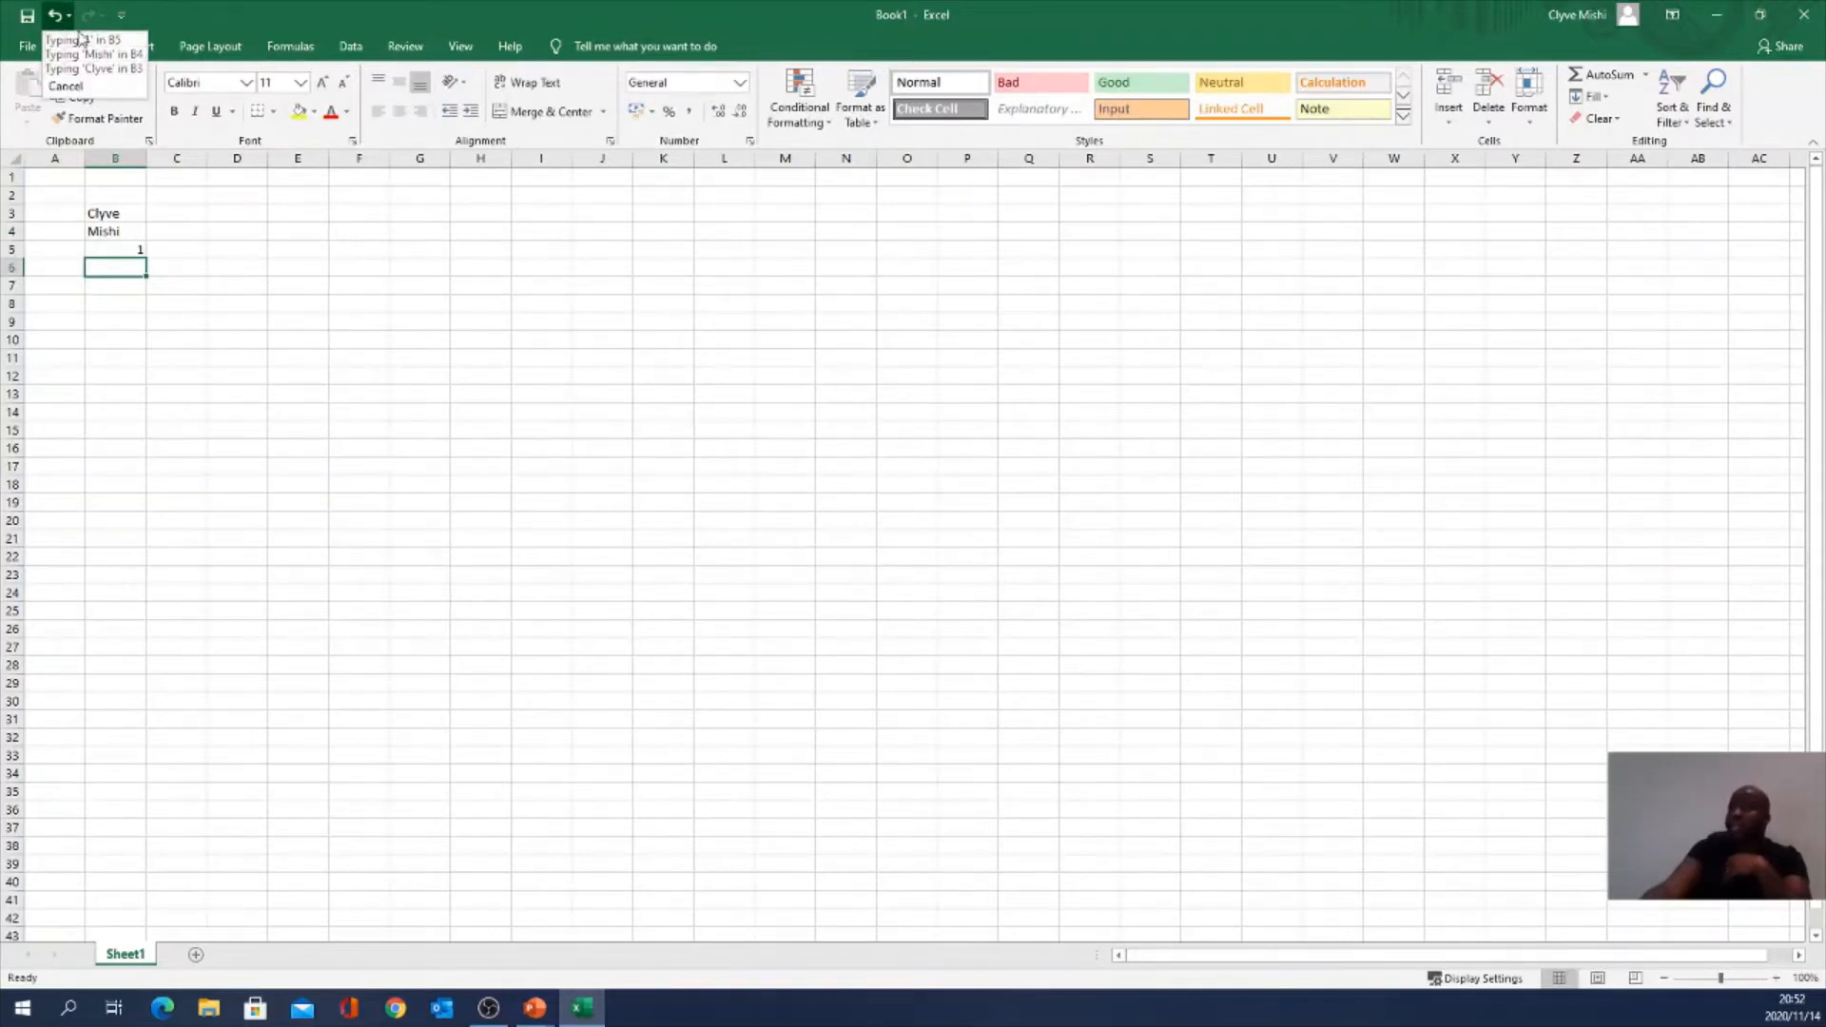
left_click(112, 74)
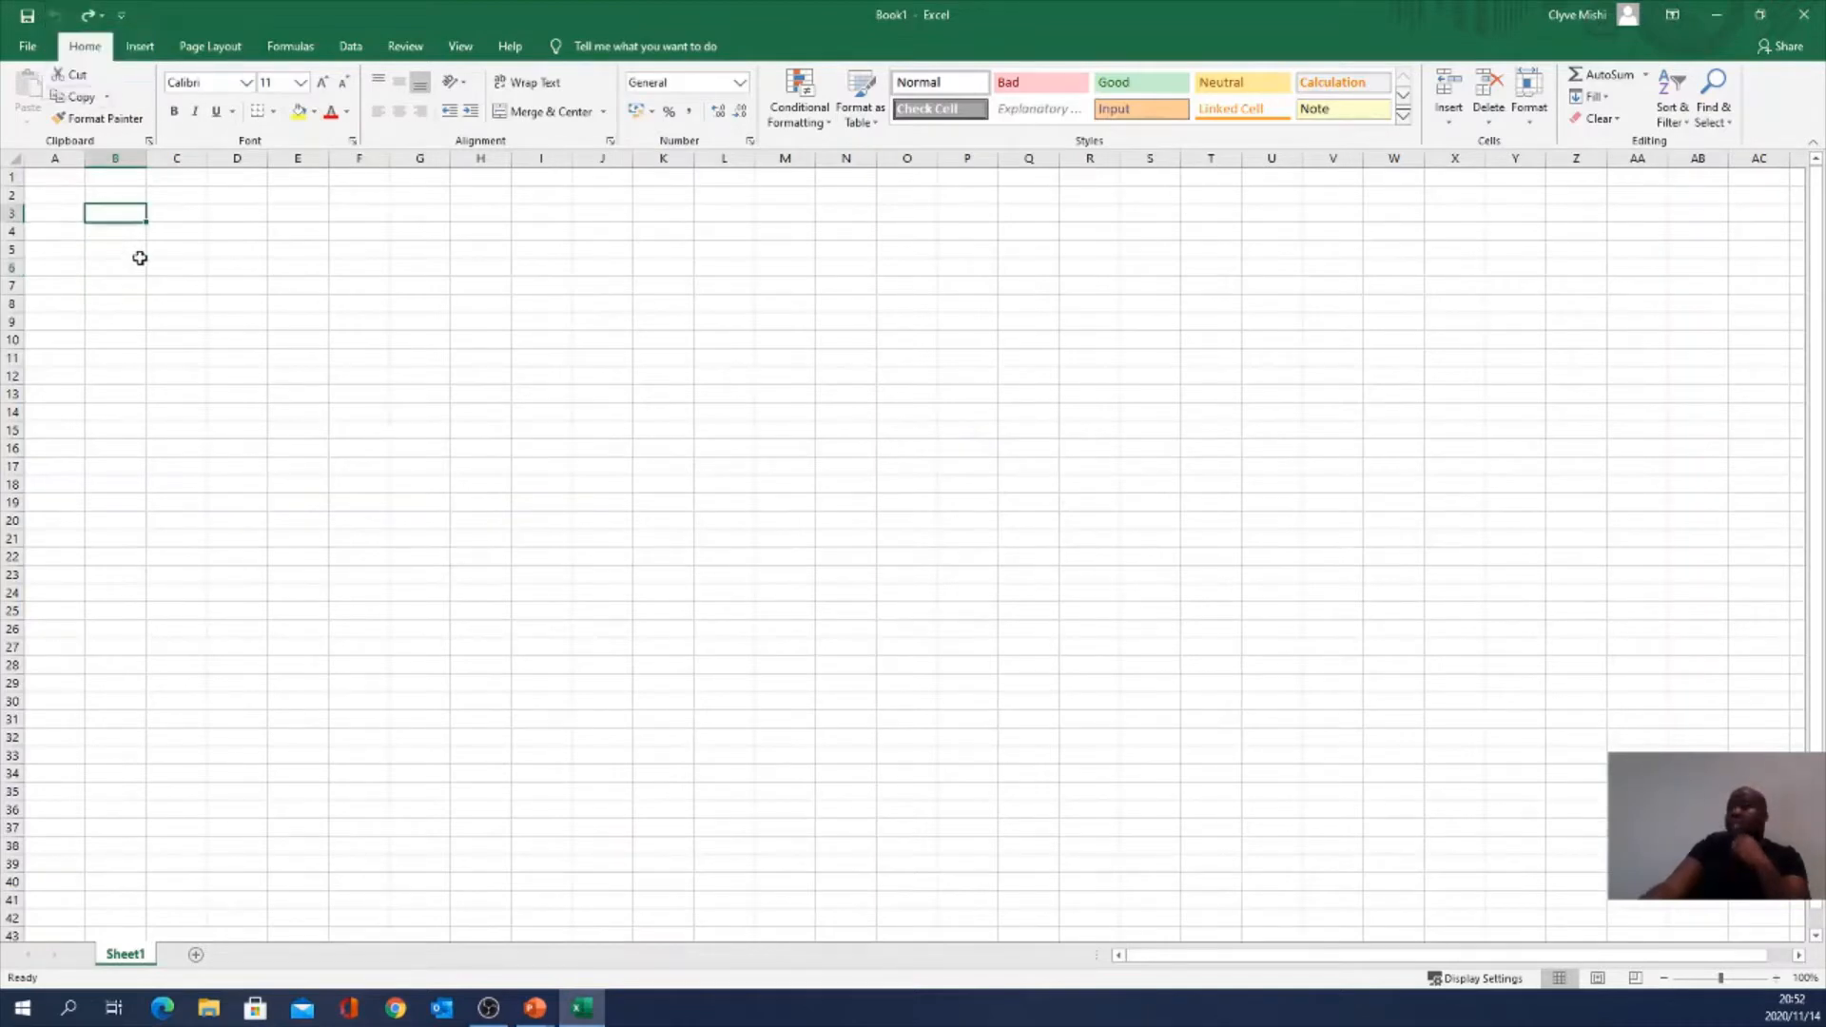
left_click(101, 17)
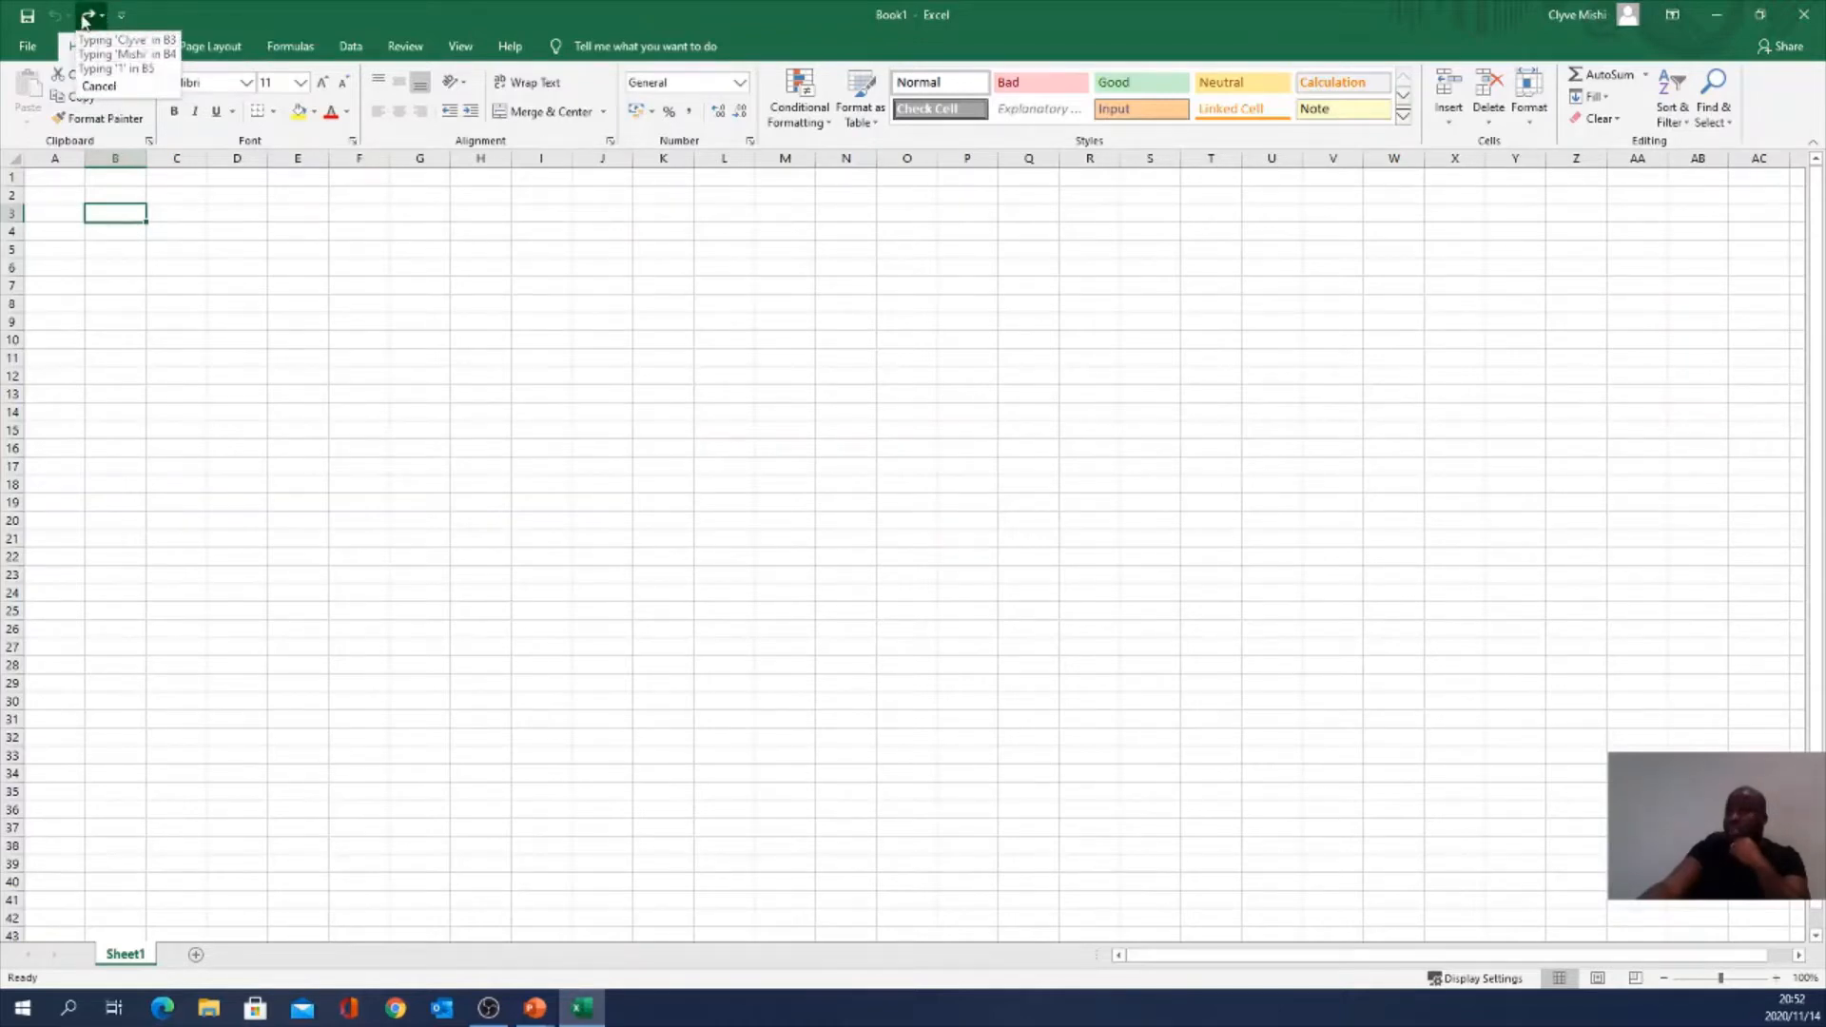
left_click(88, 19)
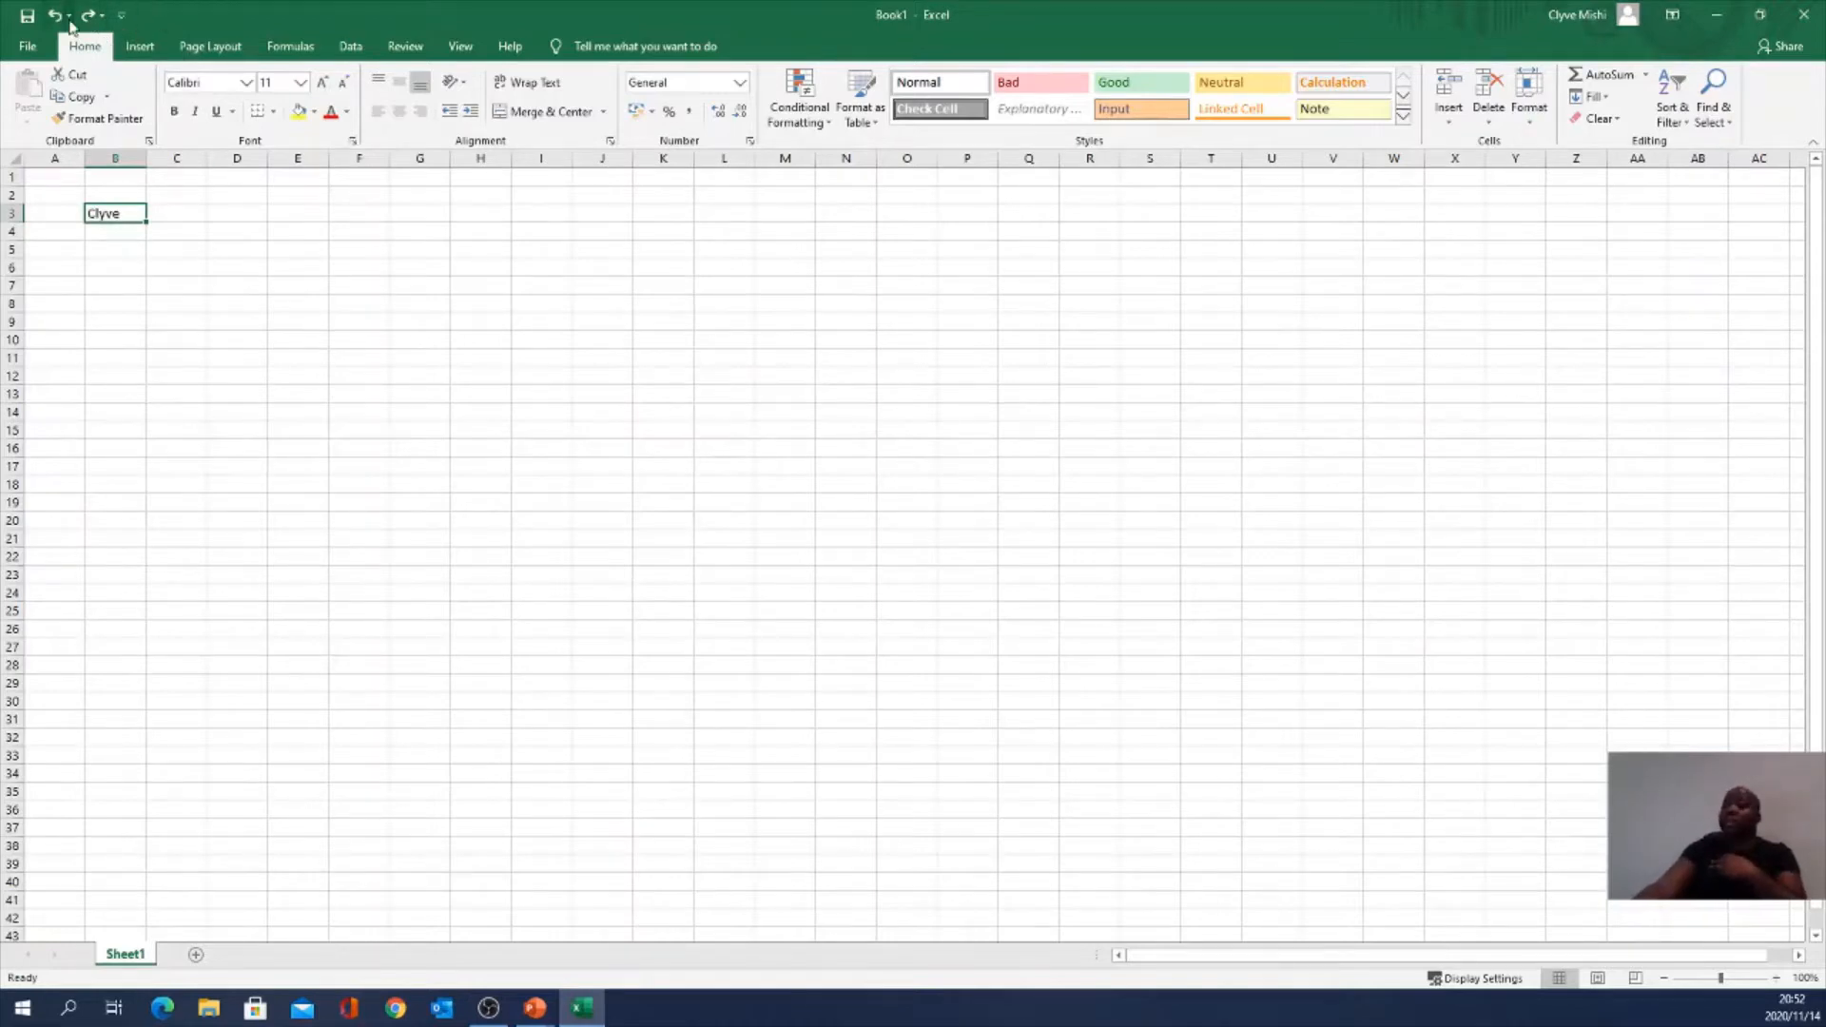
Step: Add Email to the Quick Access Toolbar and open its More Commands settings
left_click(121, 19)
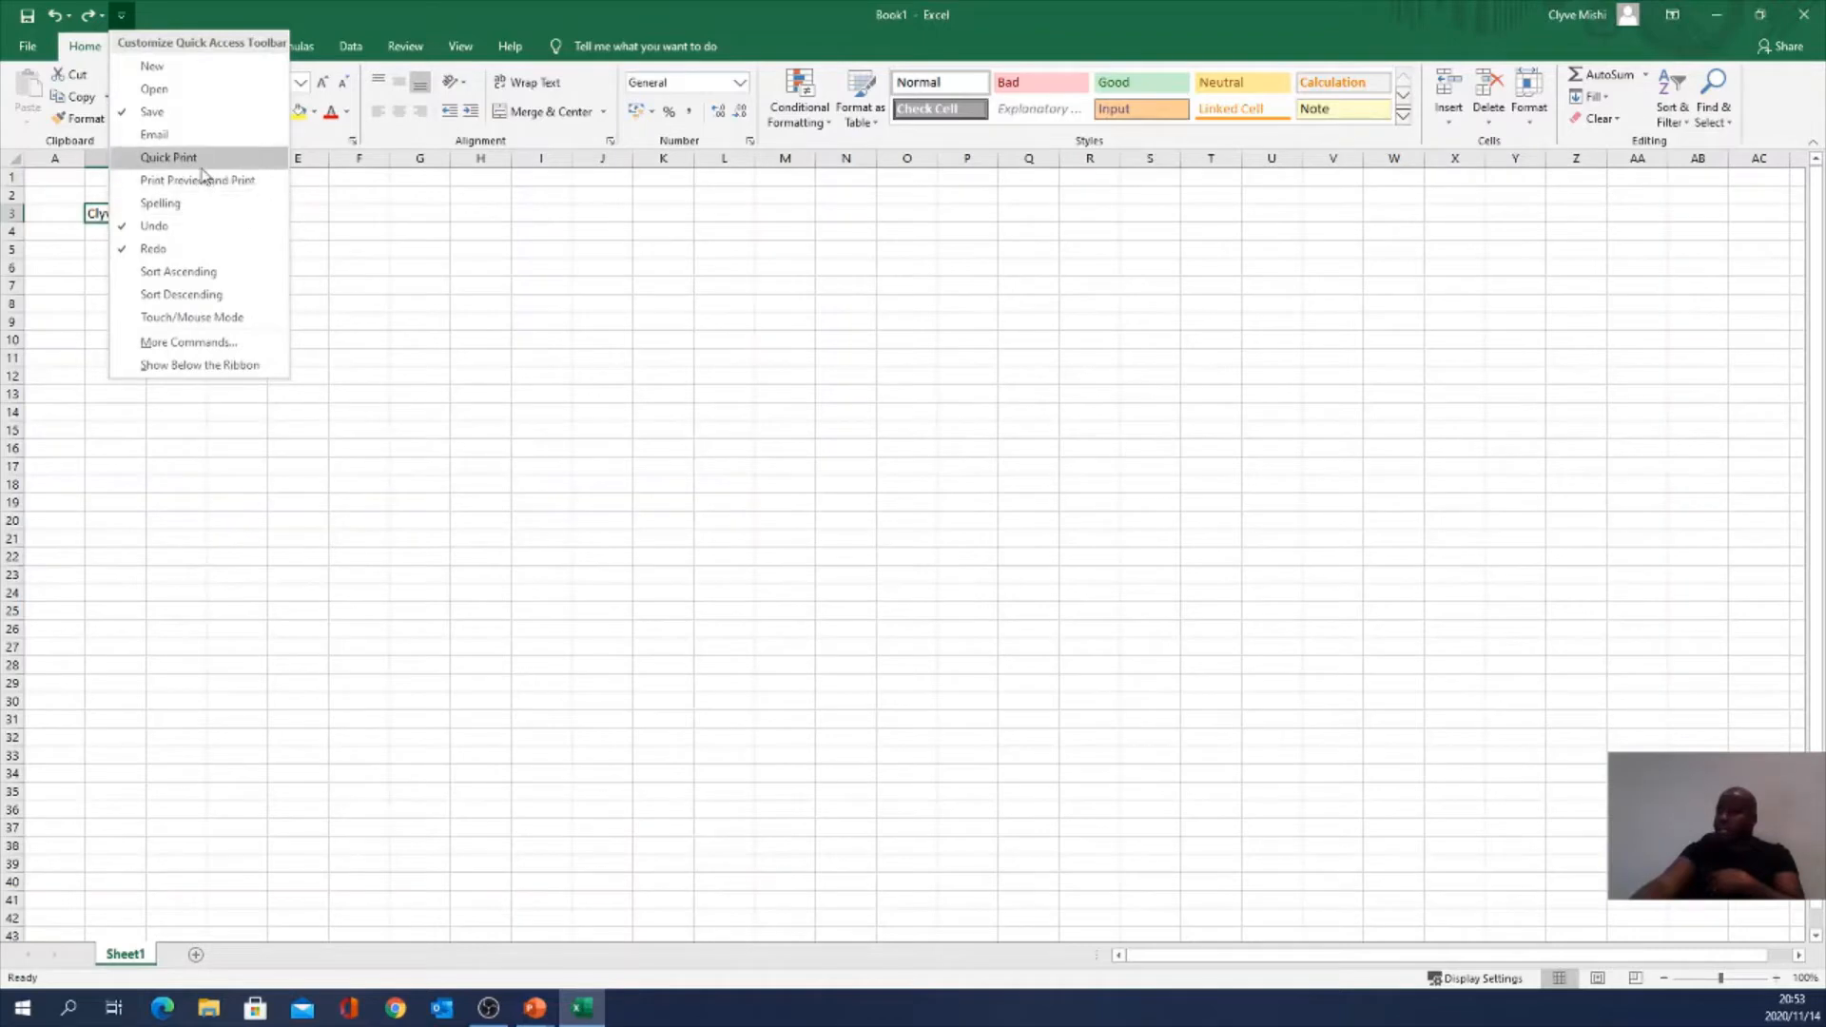
left_click(171, 143)
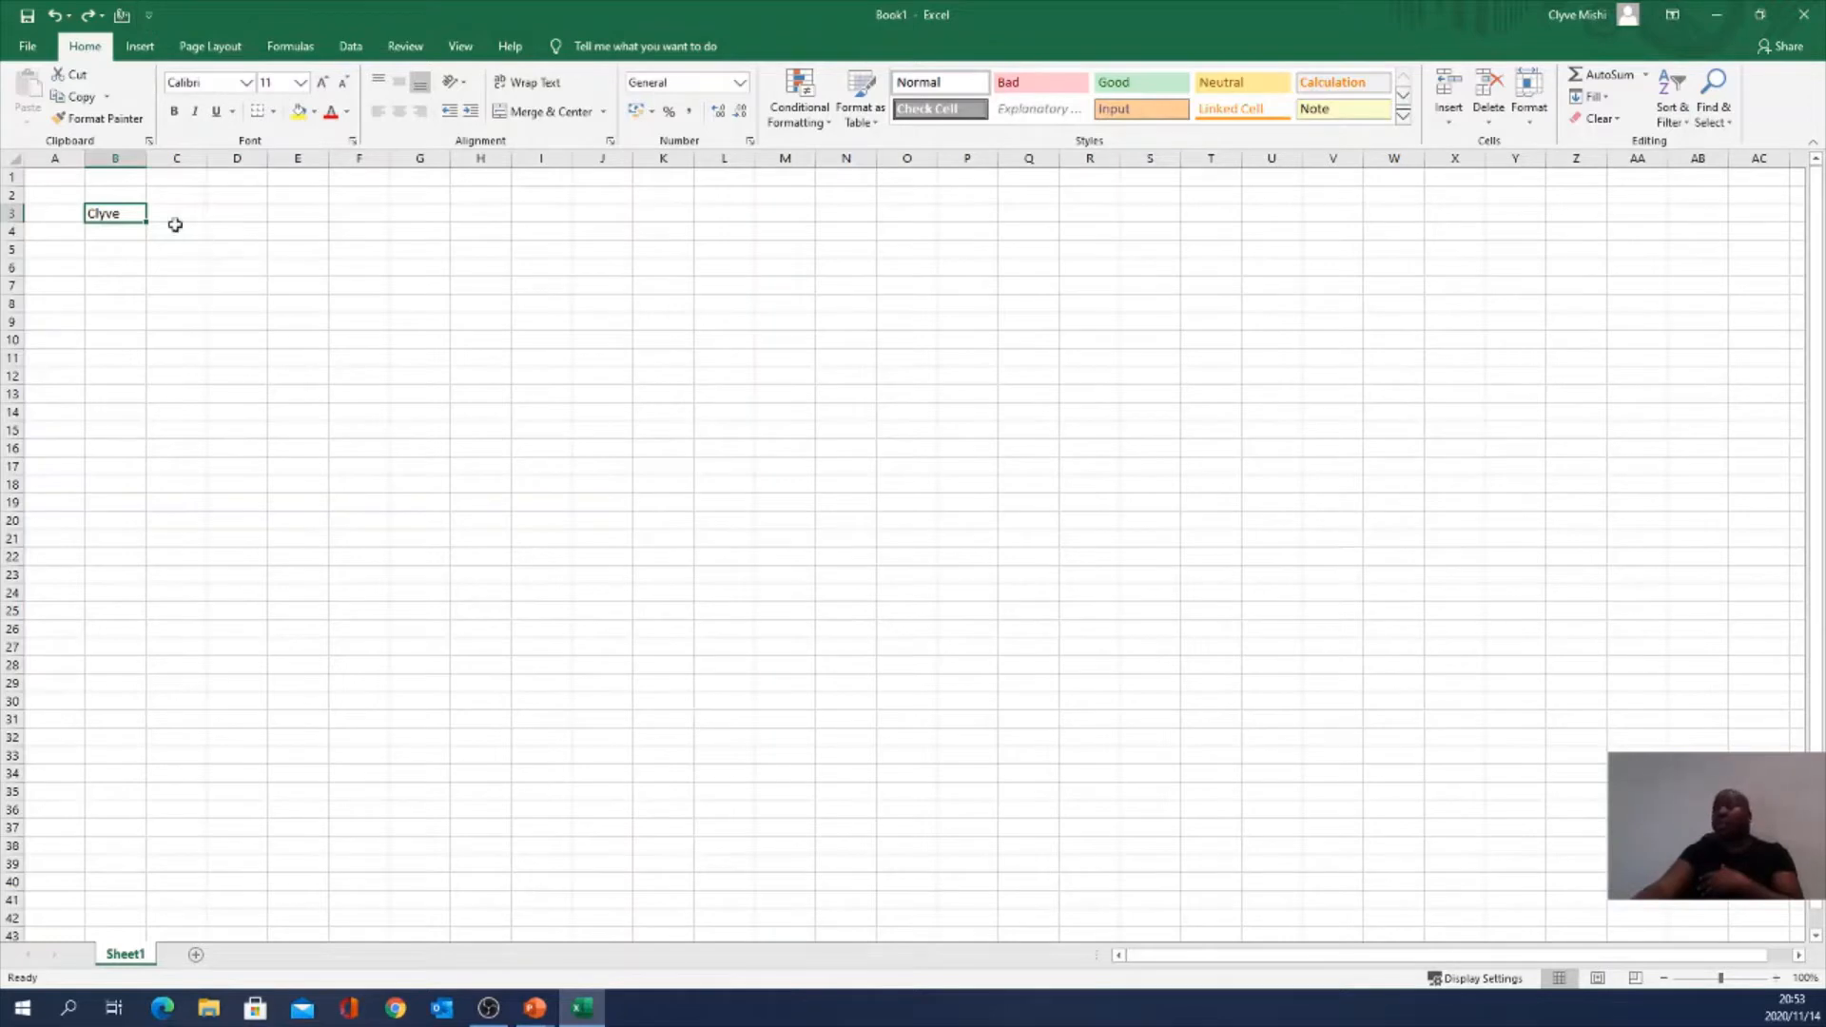
left_click(150, 17)
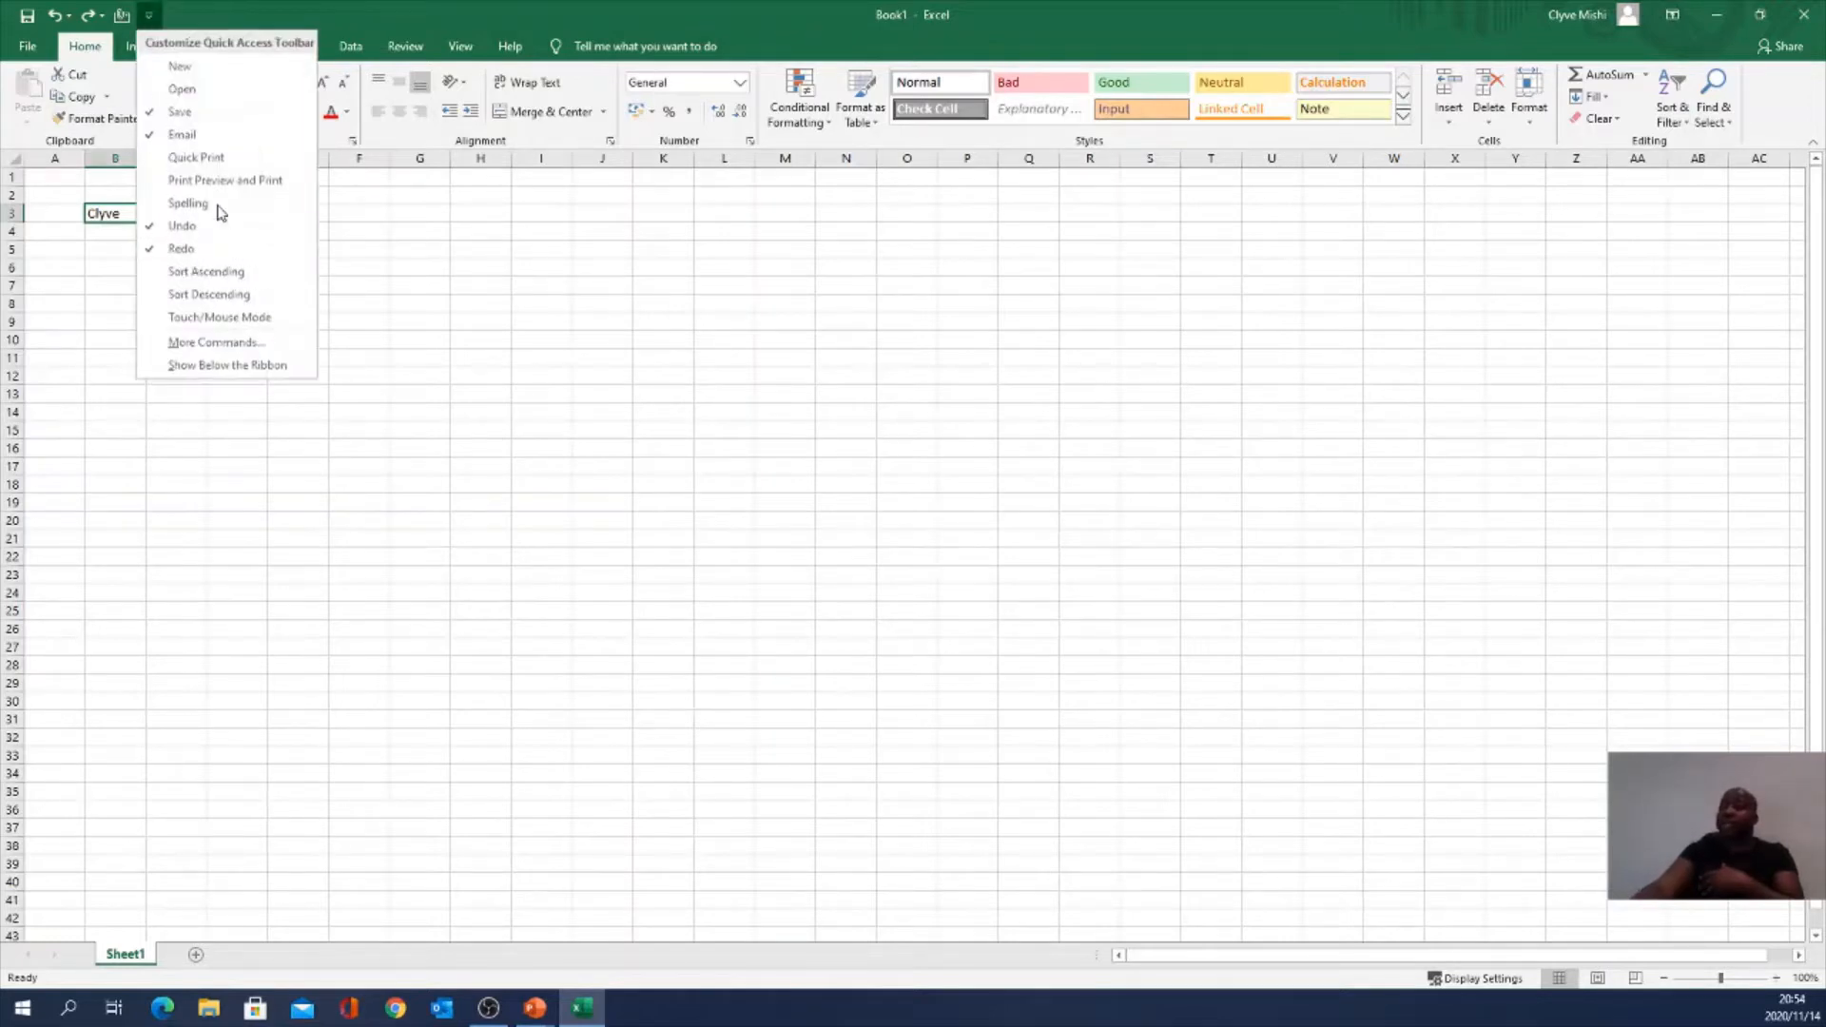
left_click(229, 344)
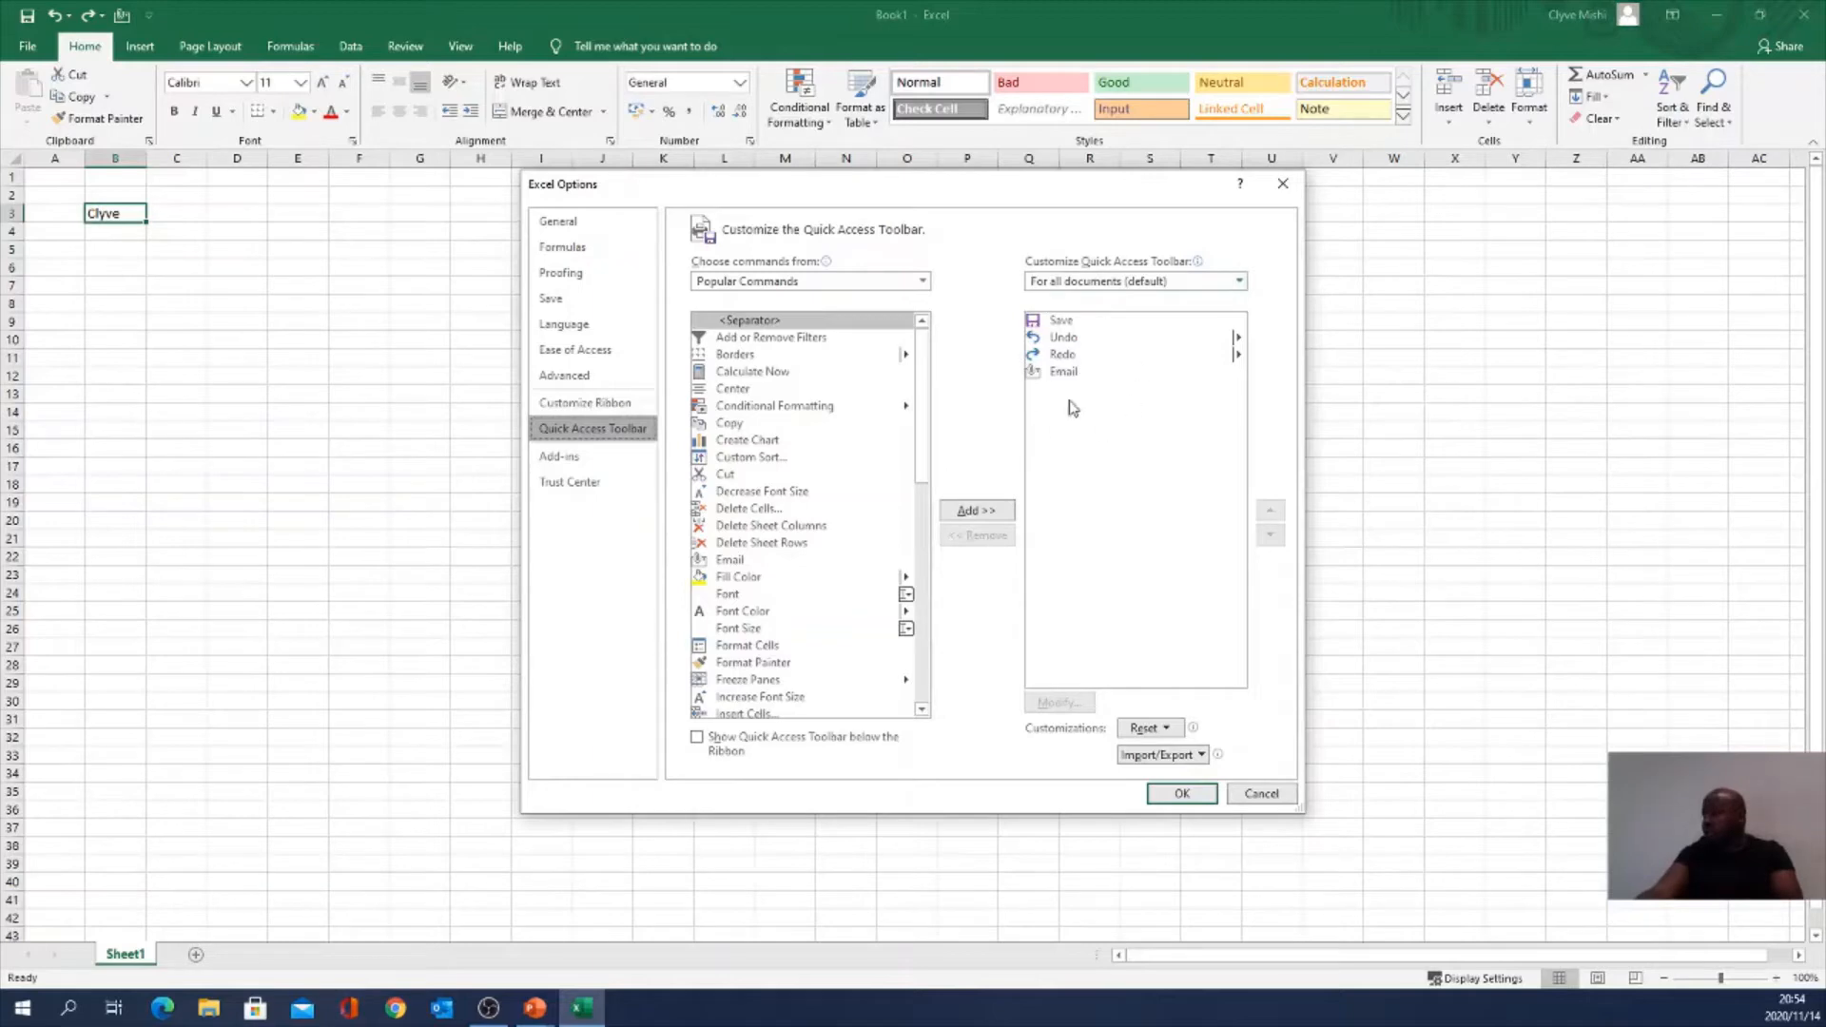
Step: Browse the All Commands list for the Quick Access Toolbar, then cancel without changes
left_click_drag(920, 380, 920, 390)
scroll(919, 390, "down", 7)
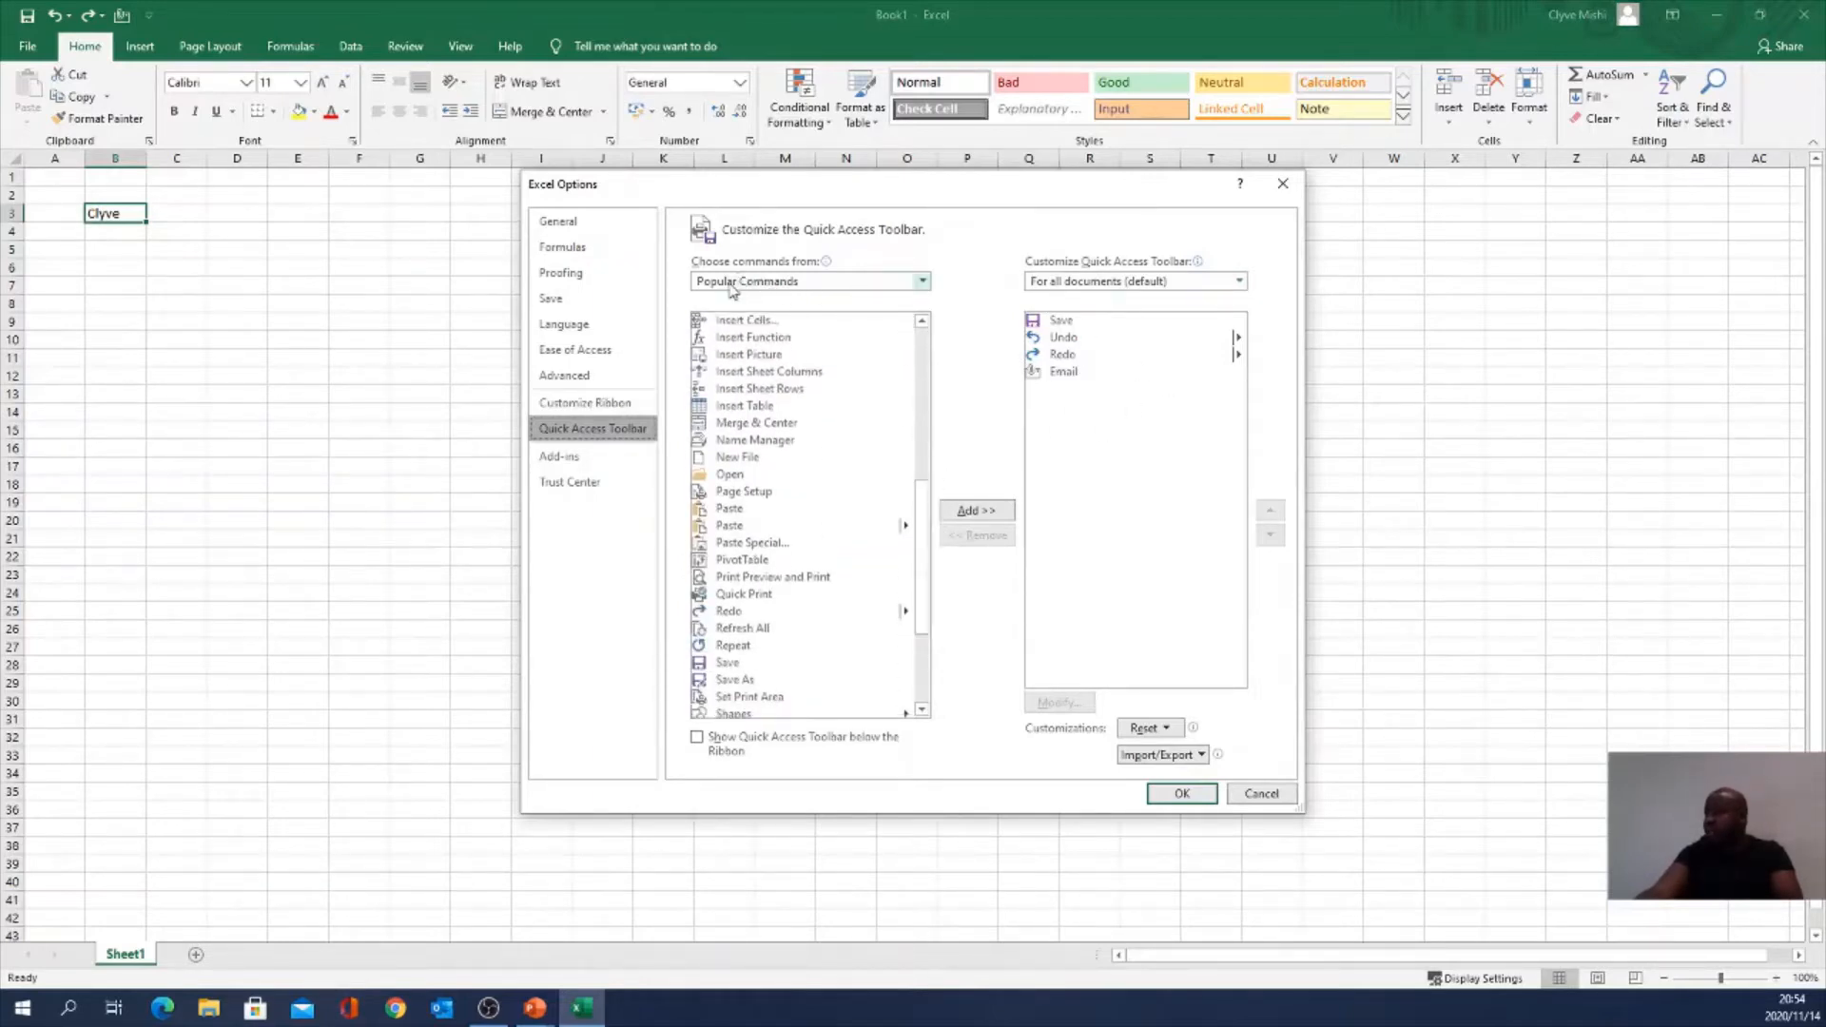
left_click(897, 283)
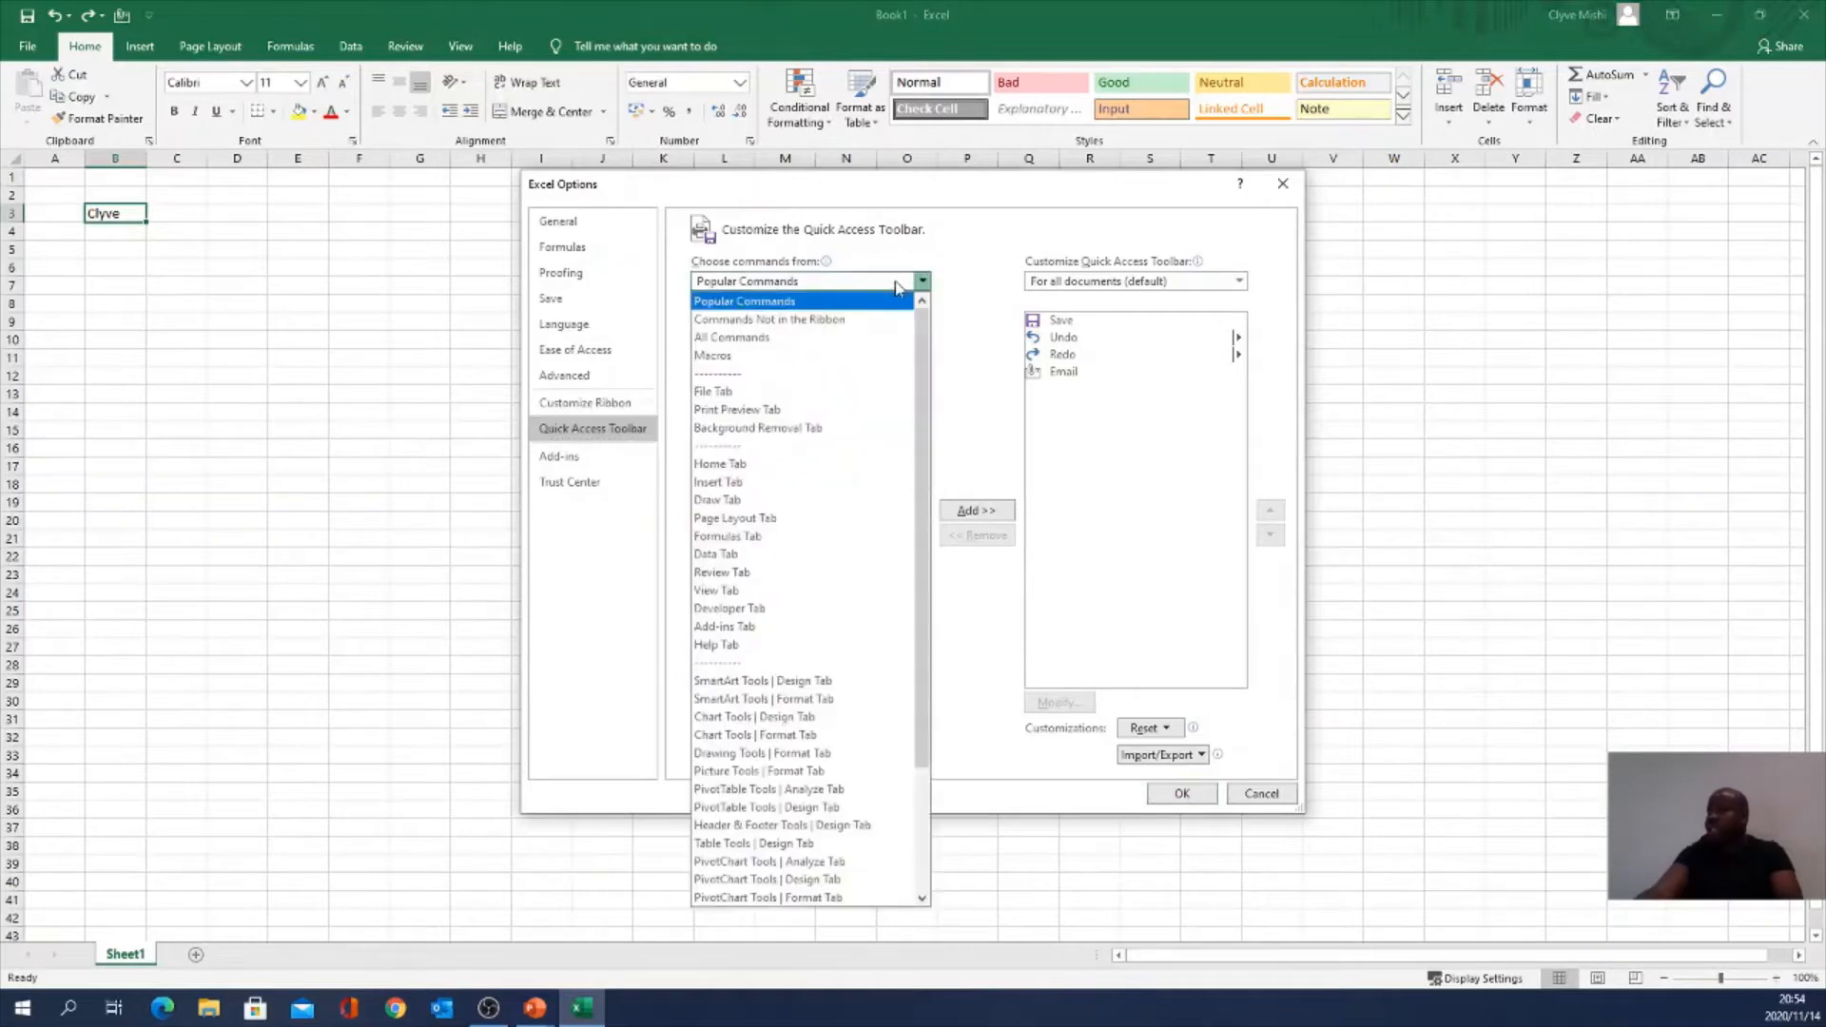
left_click(747, 342)
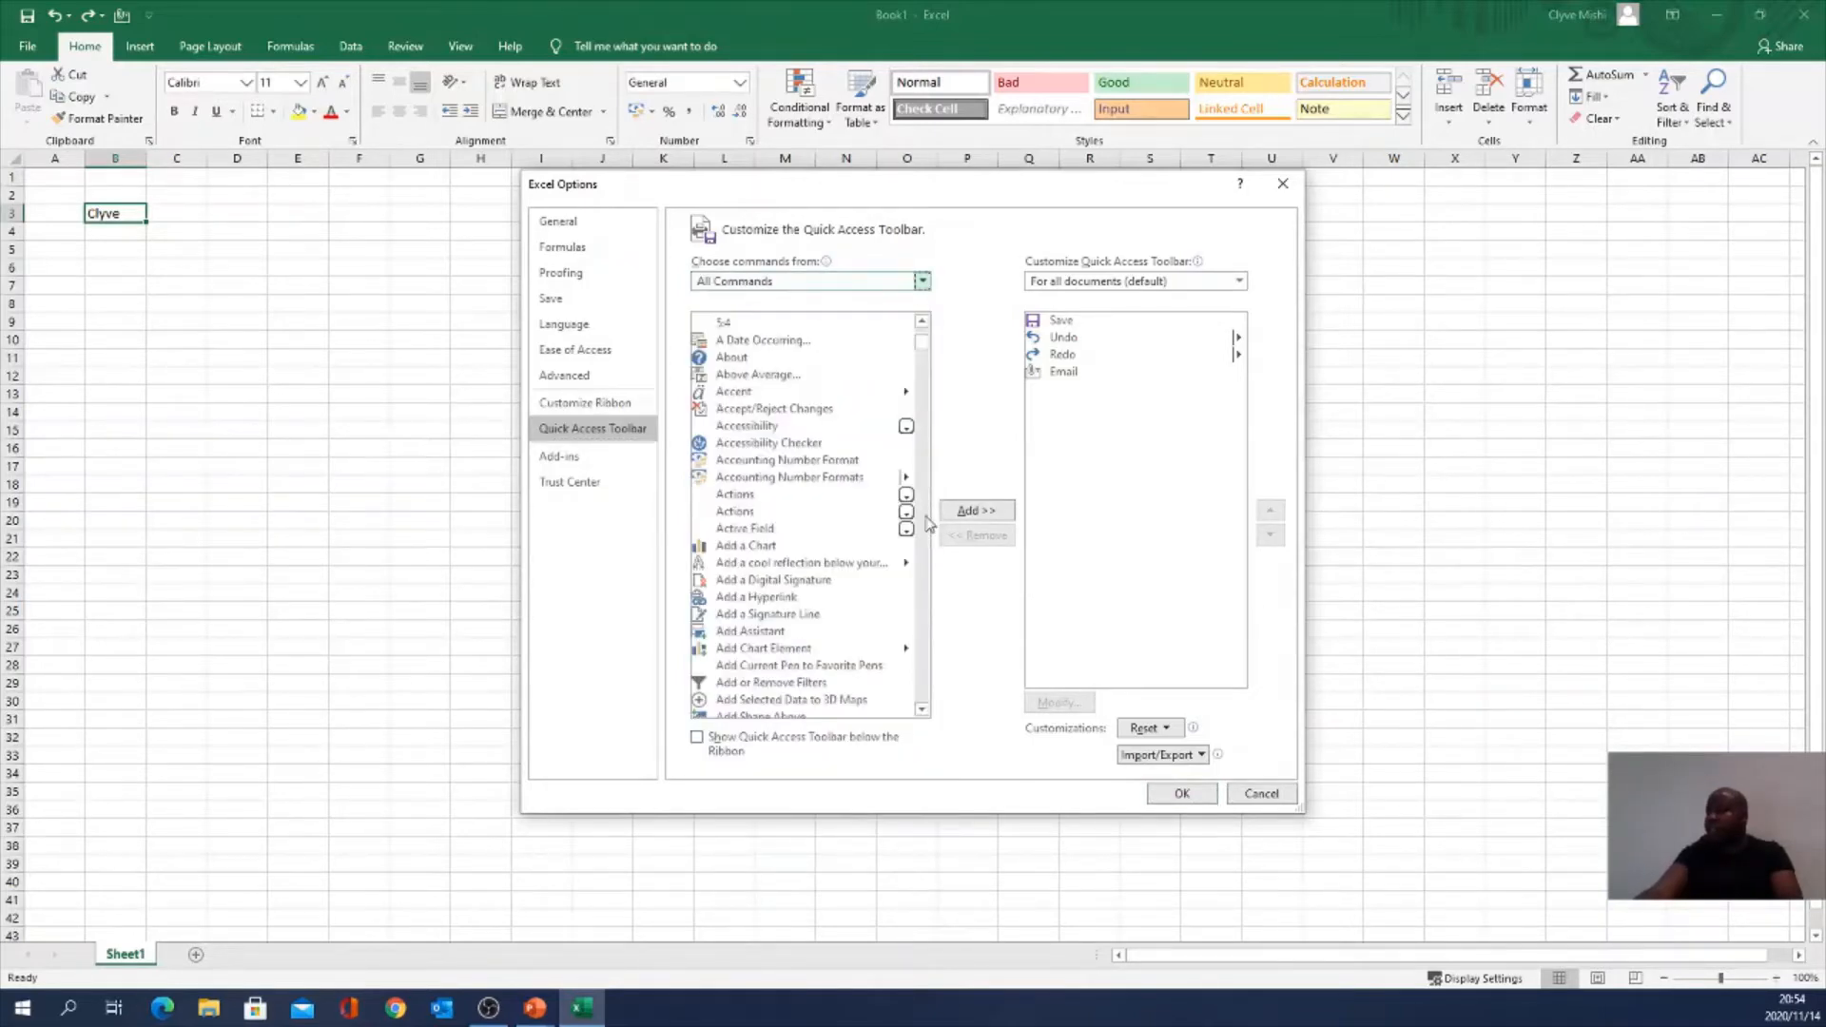
left_click_drag(920, 342, 892, 711)
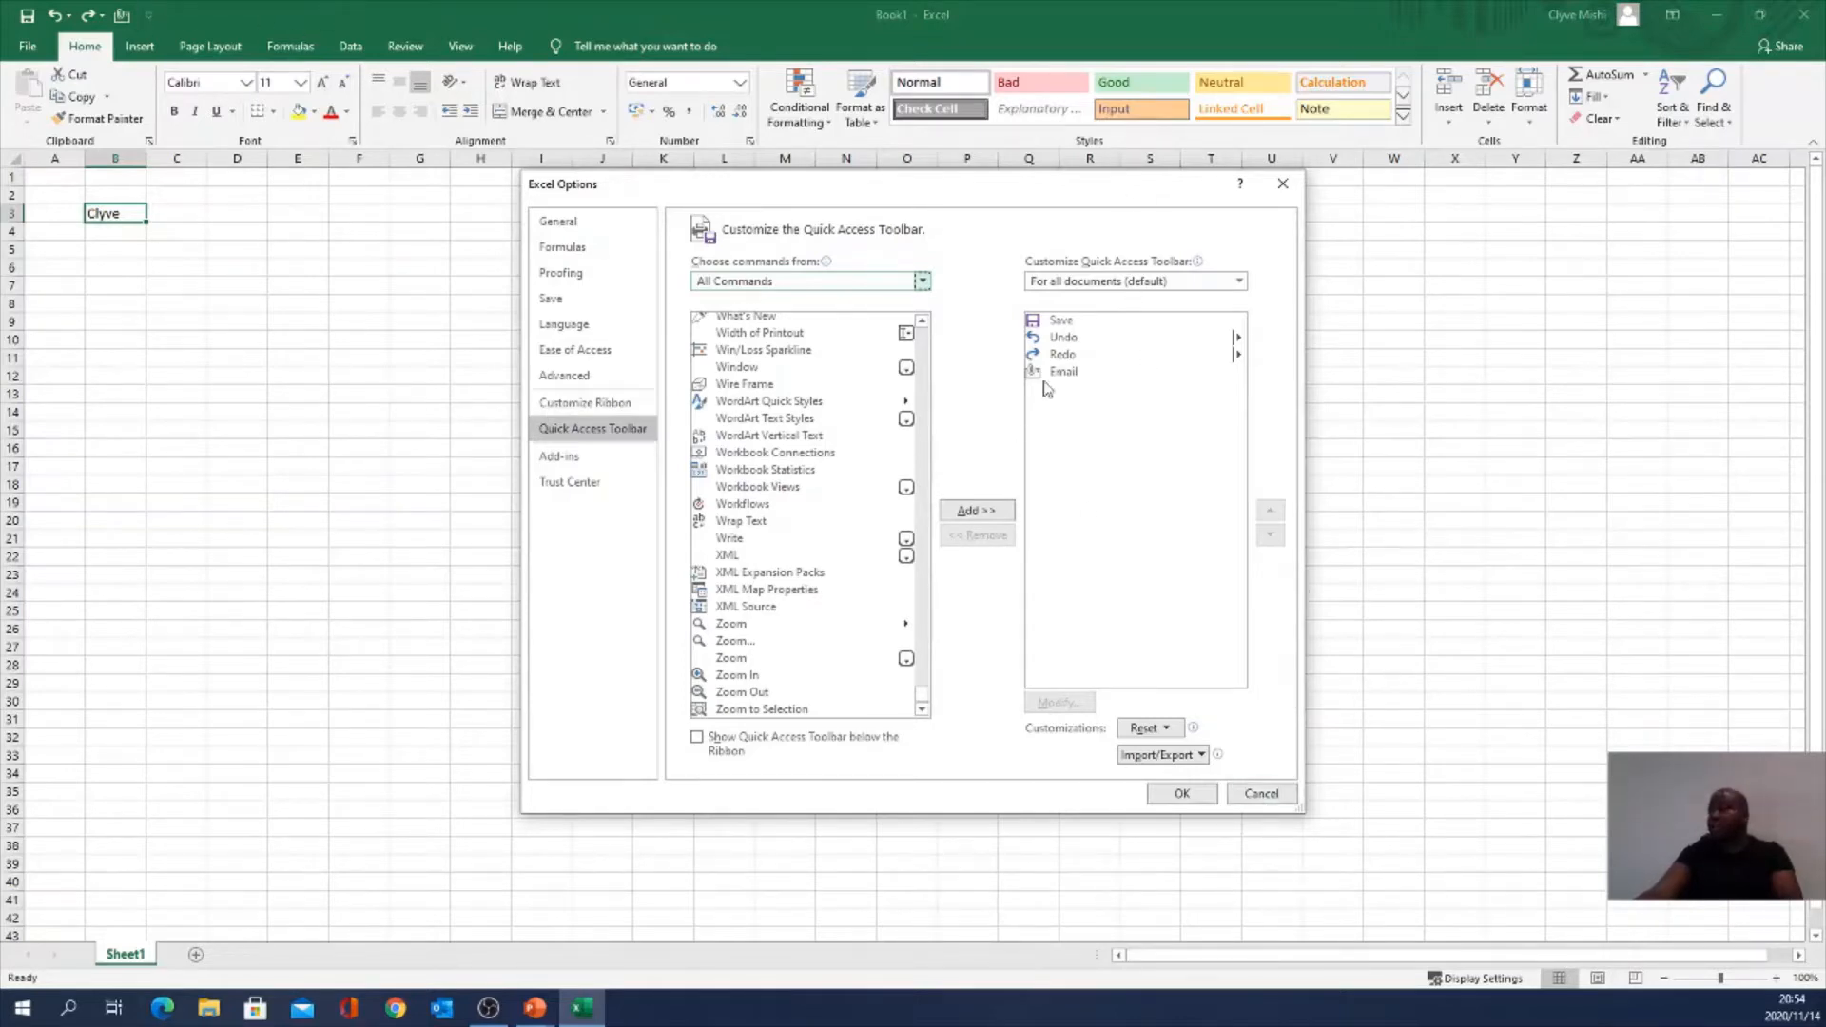
left_click(1265, 795)
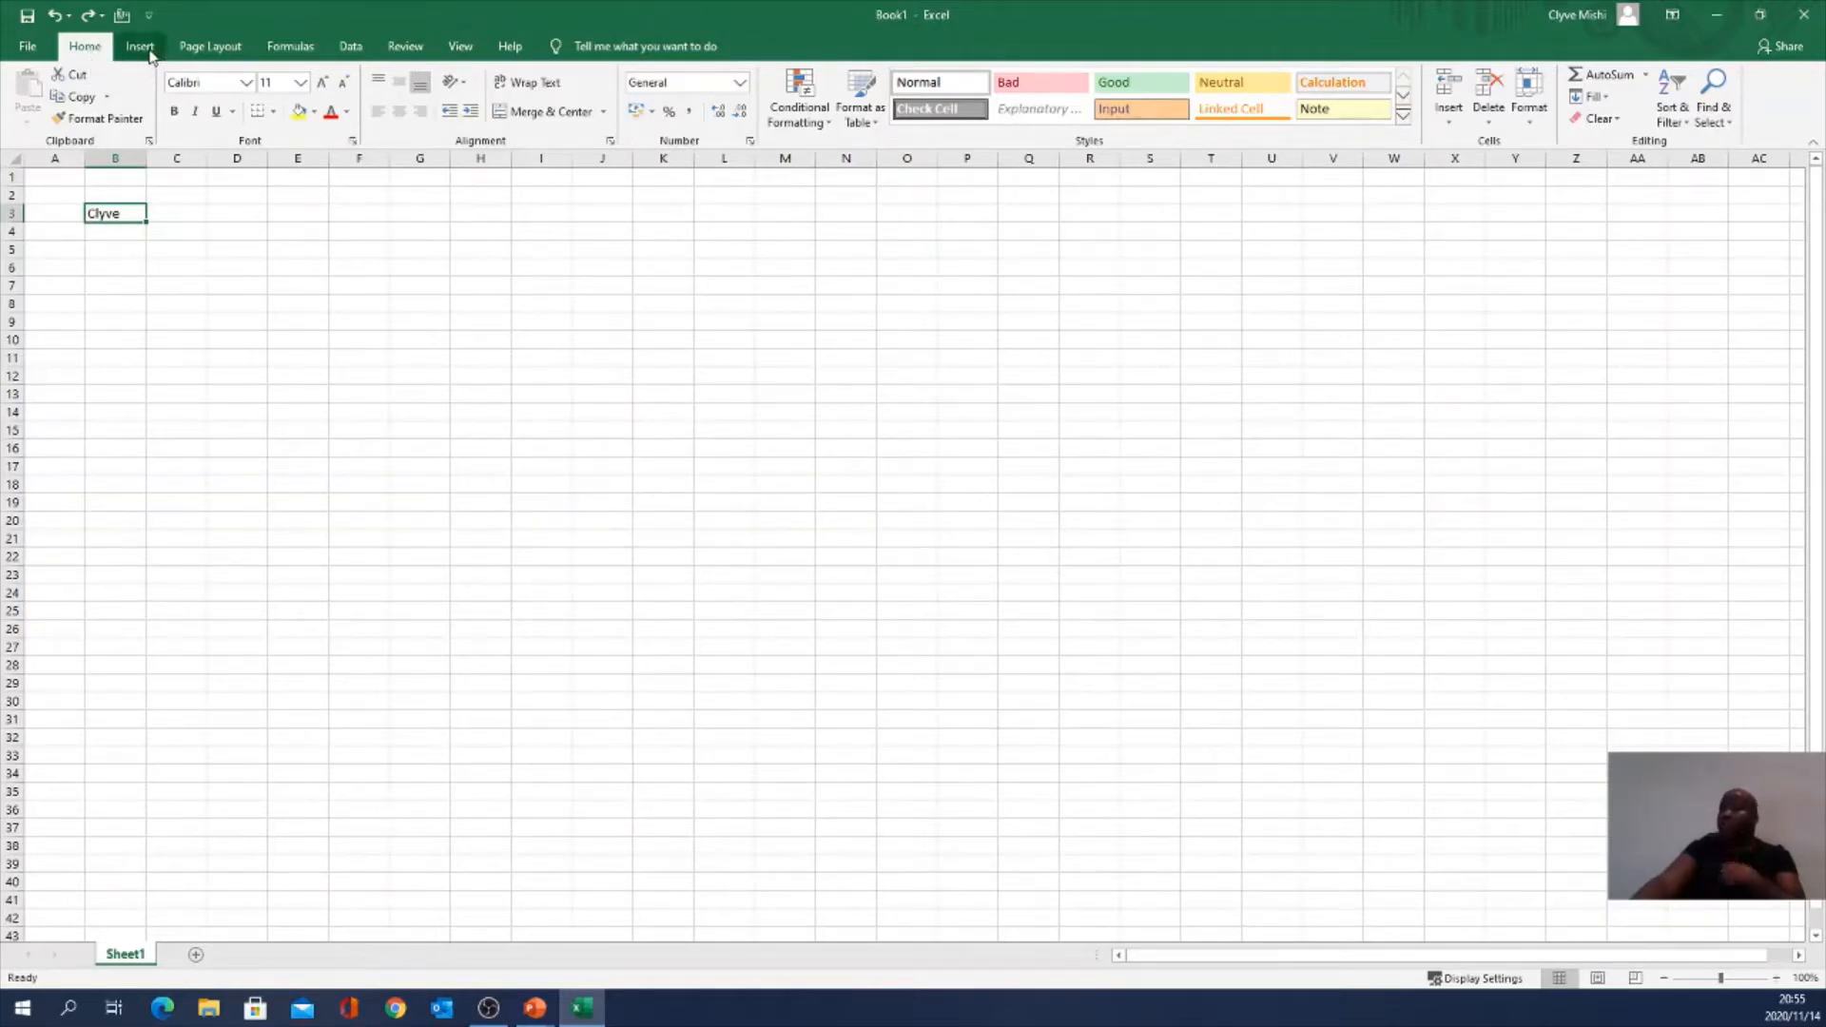
Step: View the Insert ribbon, then switch to the Page Layout ribbon
left_click(133, 47)
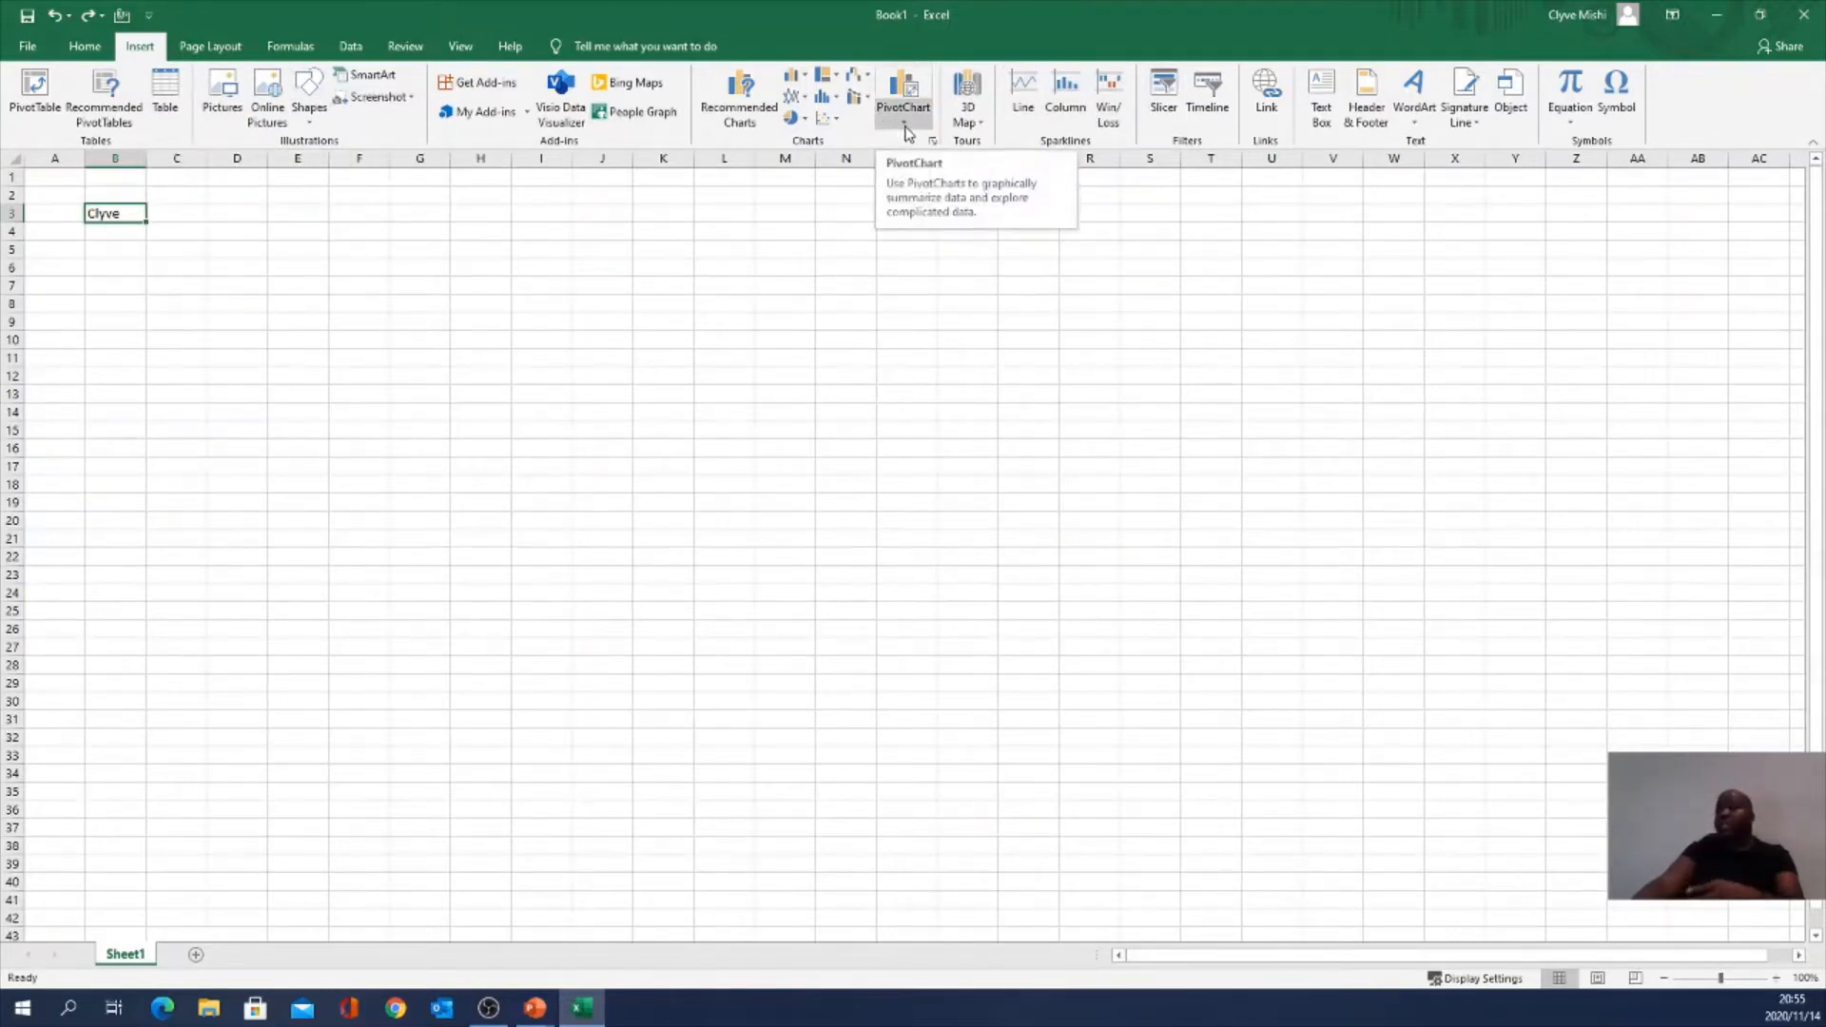
left_click(210, 46)
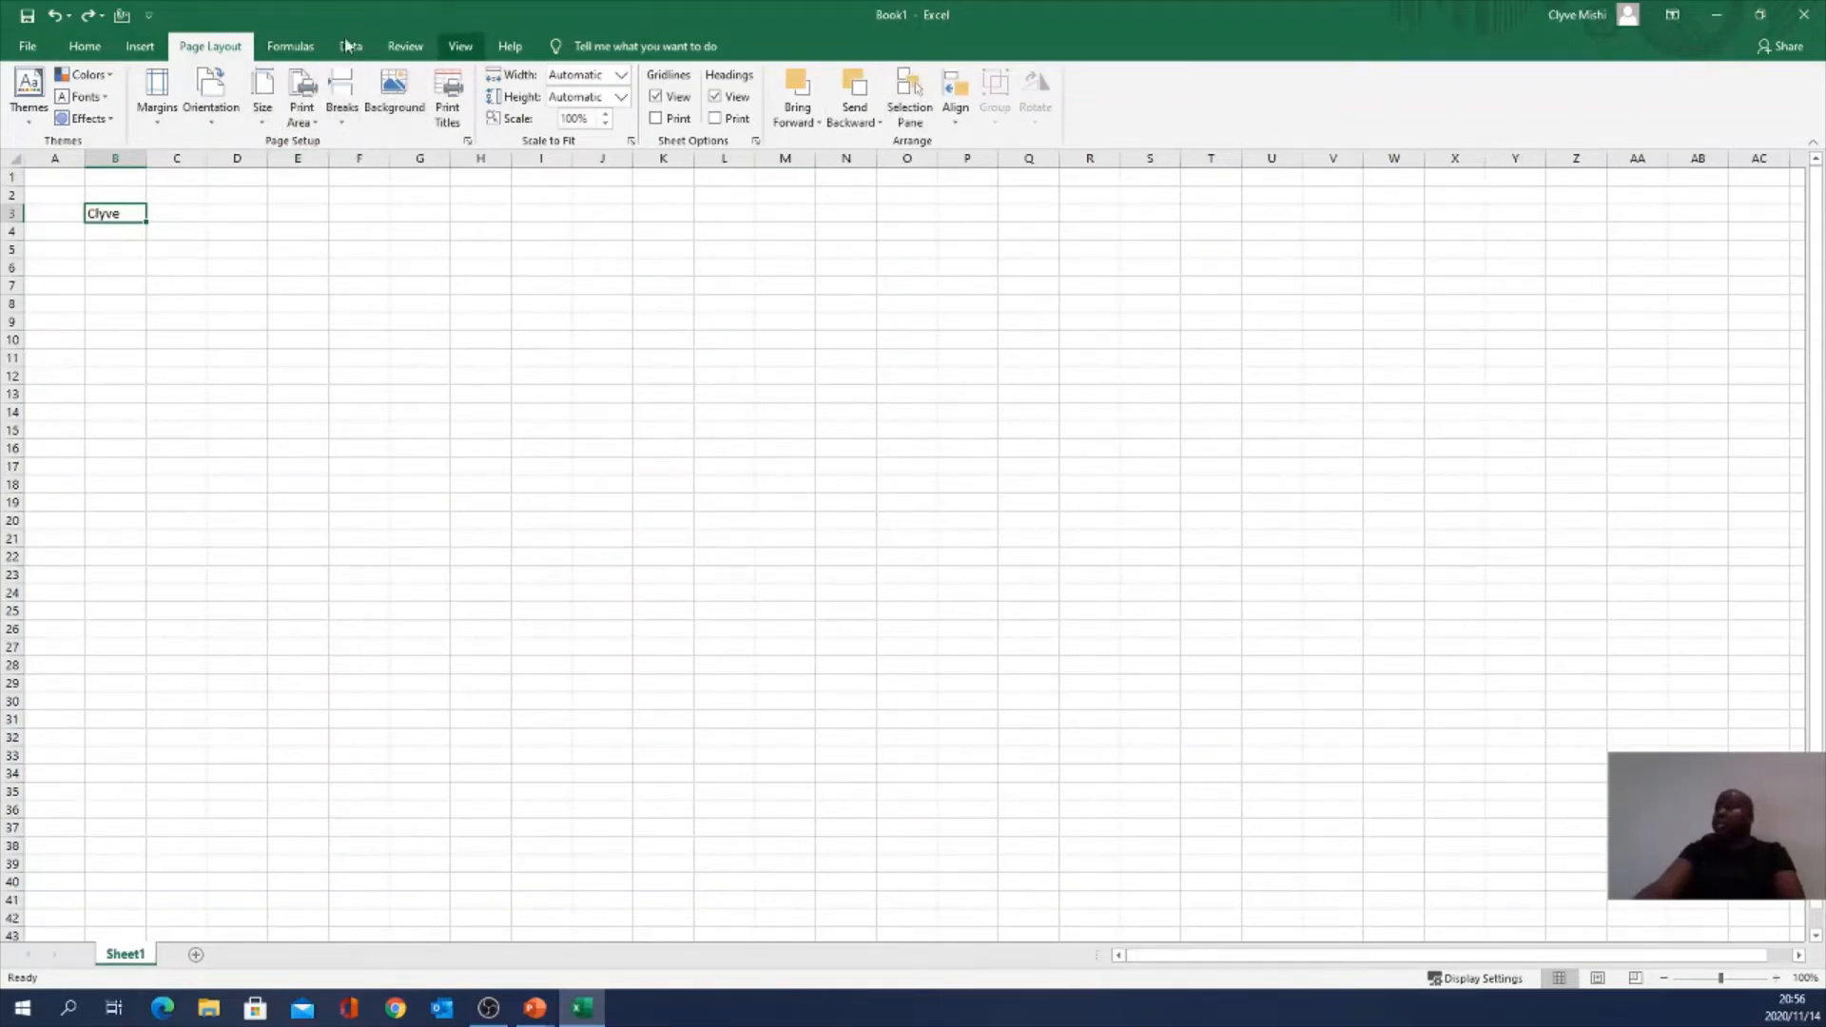
Step: On the Formulas tab, view the AutoSum list, then the Recently Used functions list
left_click(290, 46)
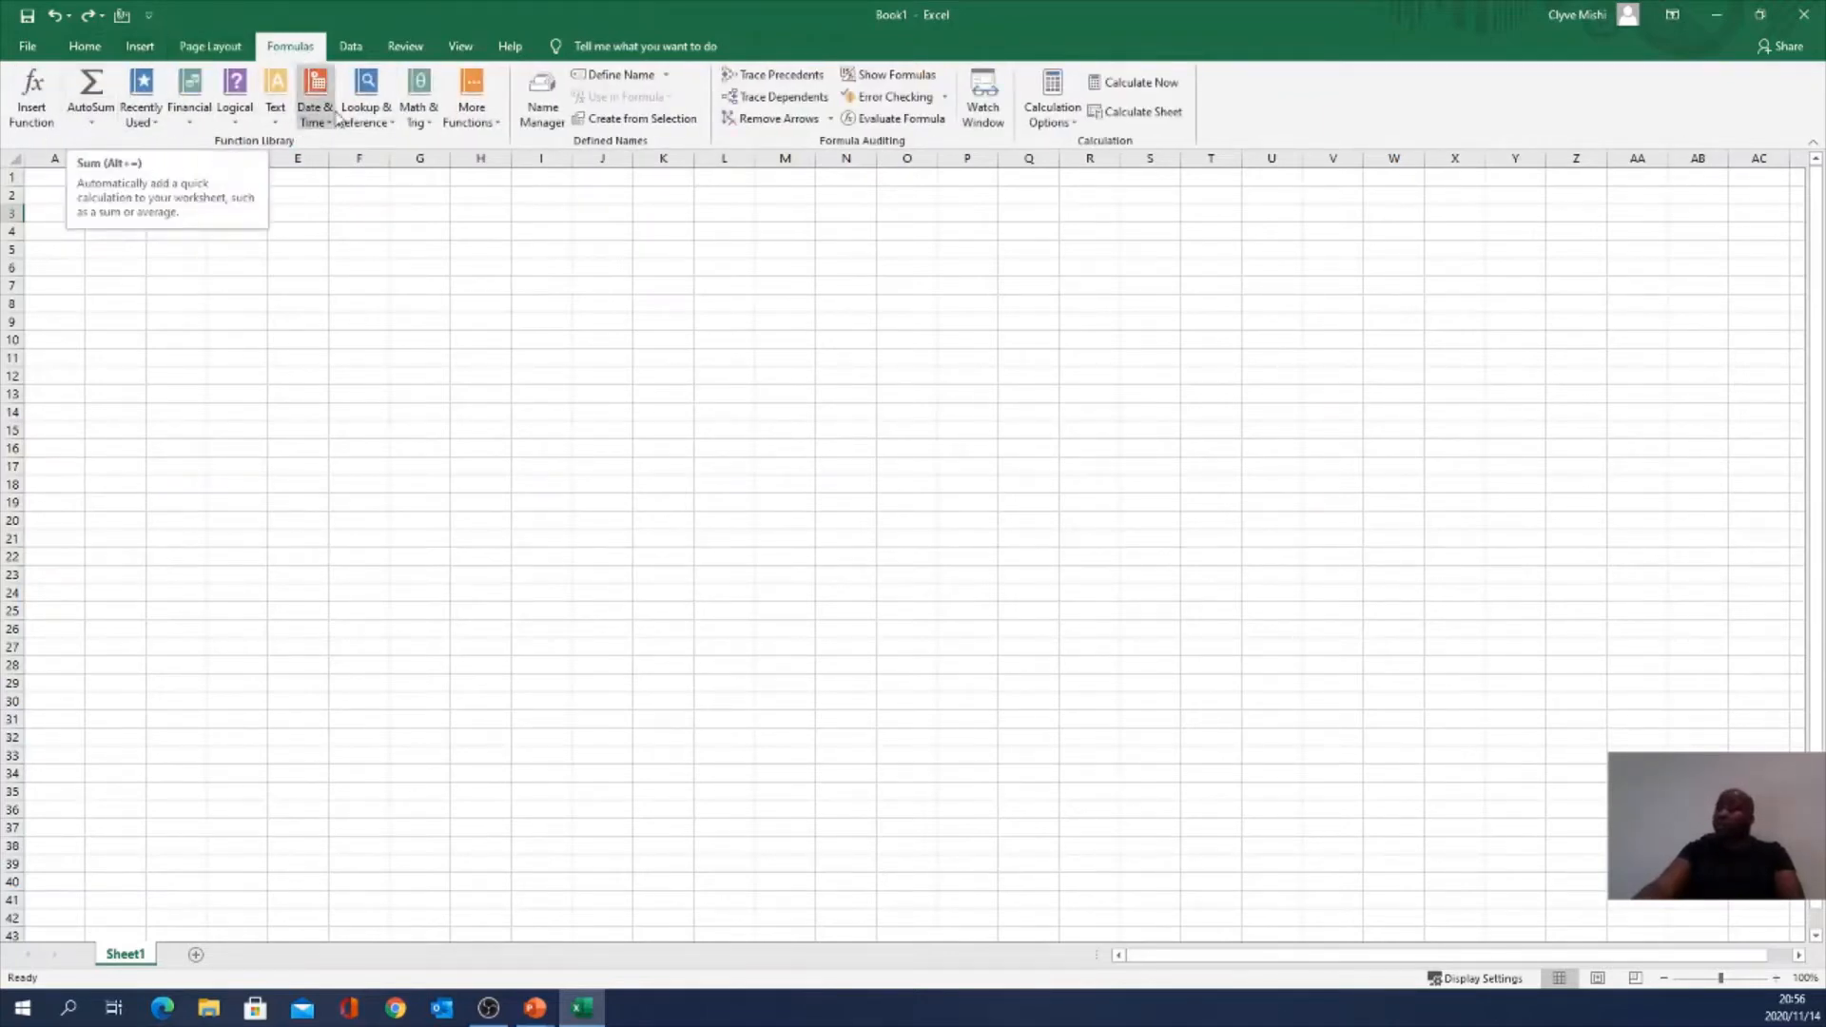
left_click(103, 127)
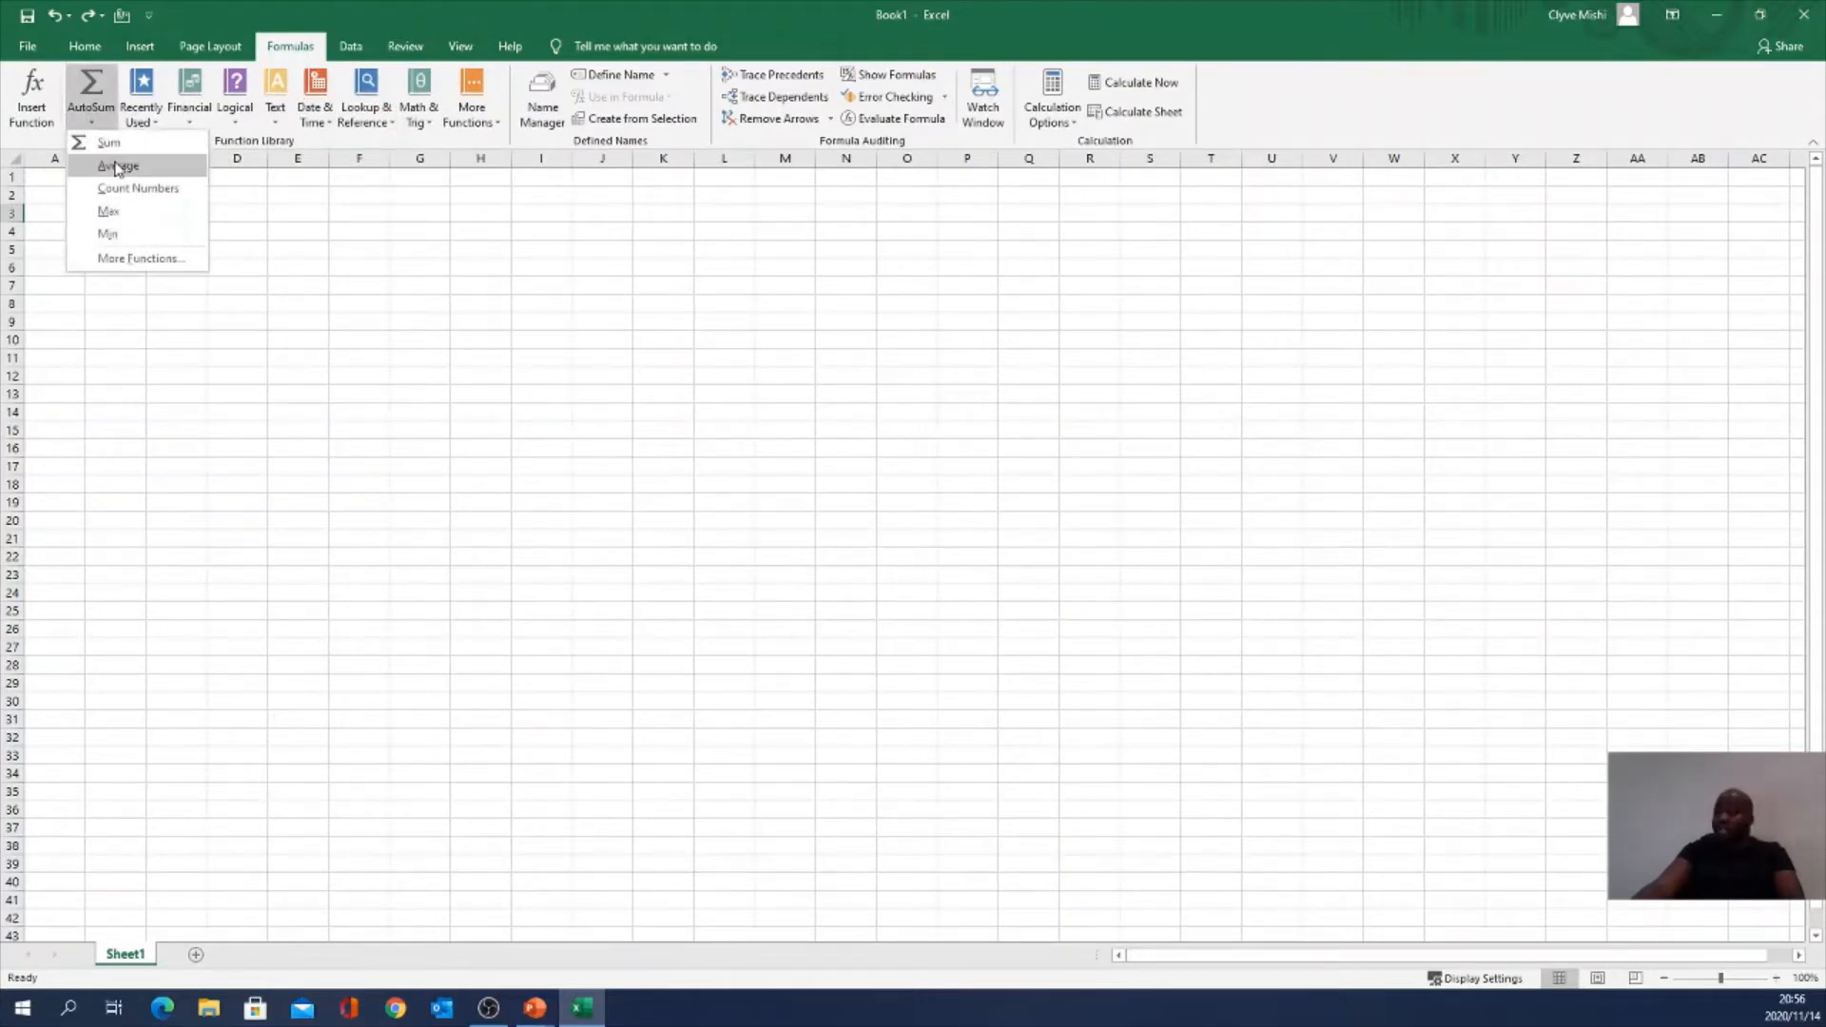
left_click(158, 125)
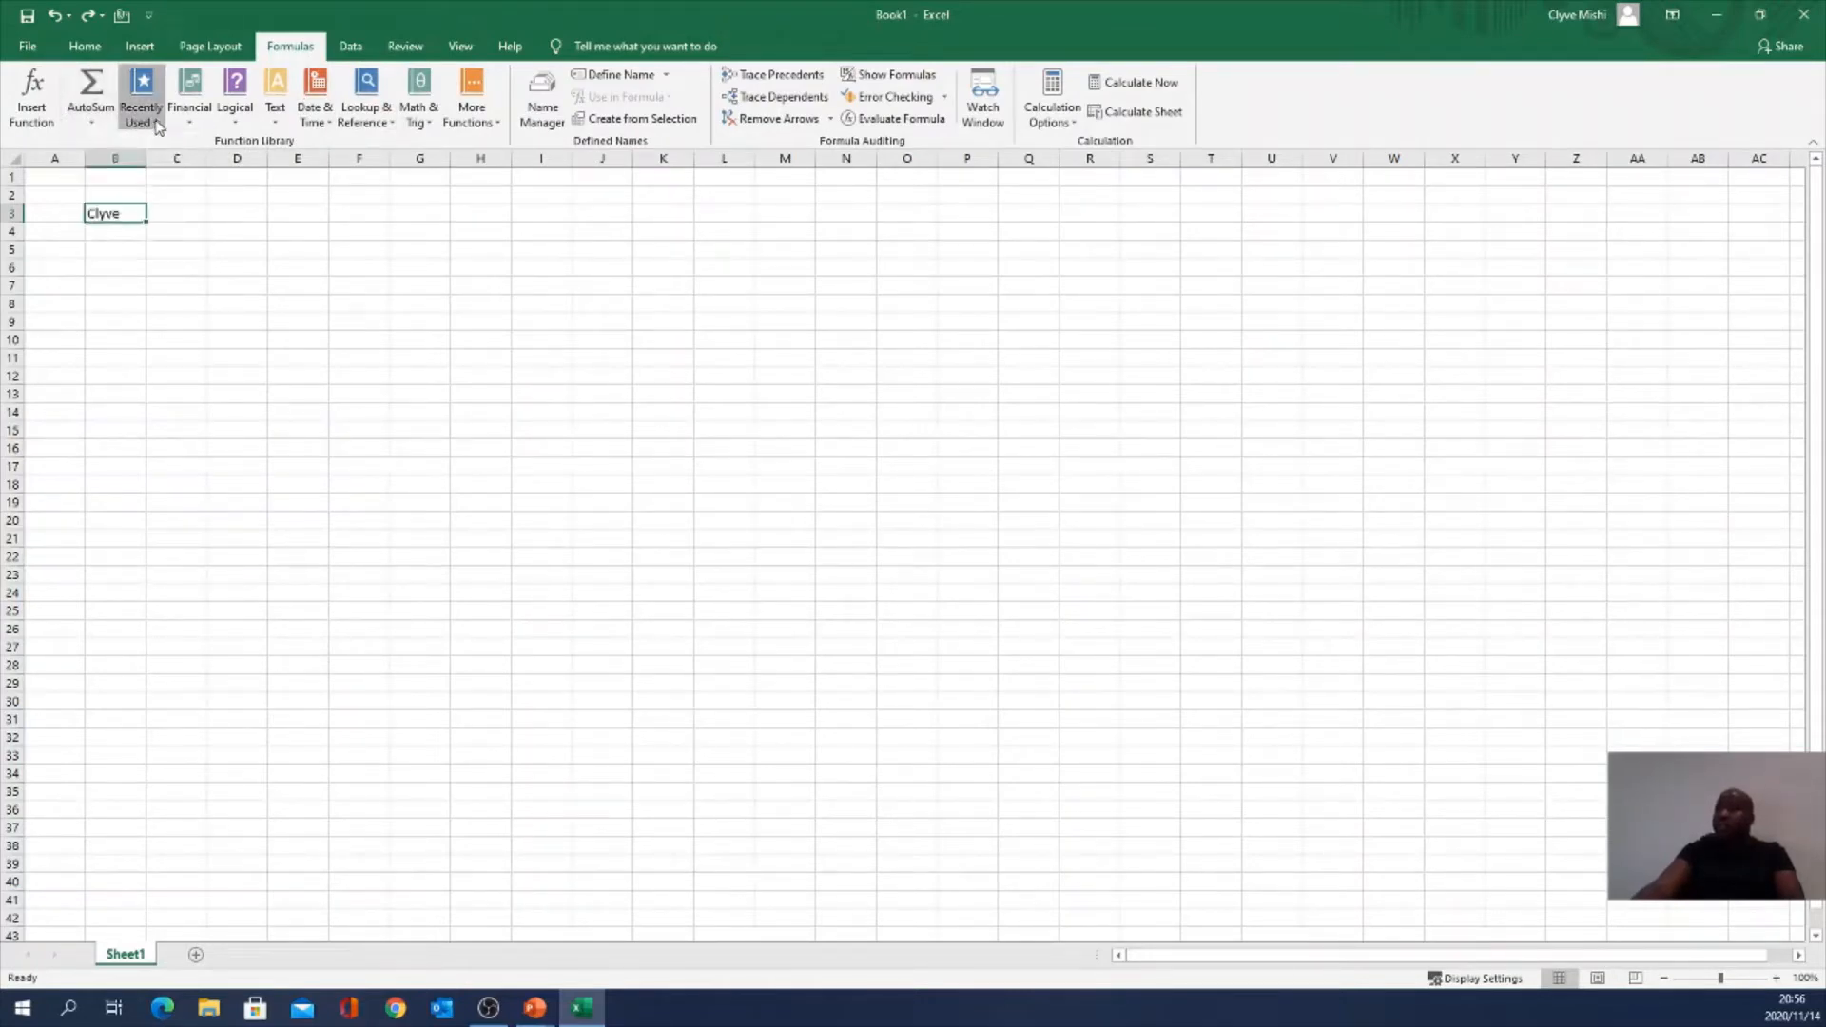
left_click(141, 100)
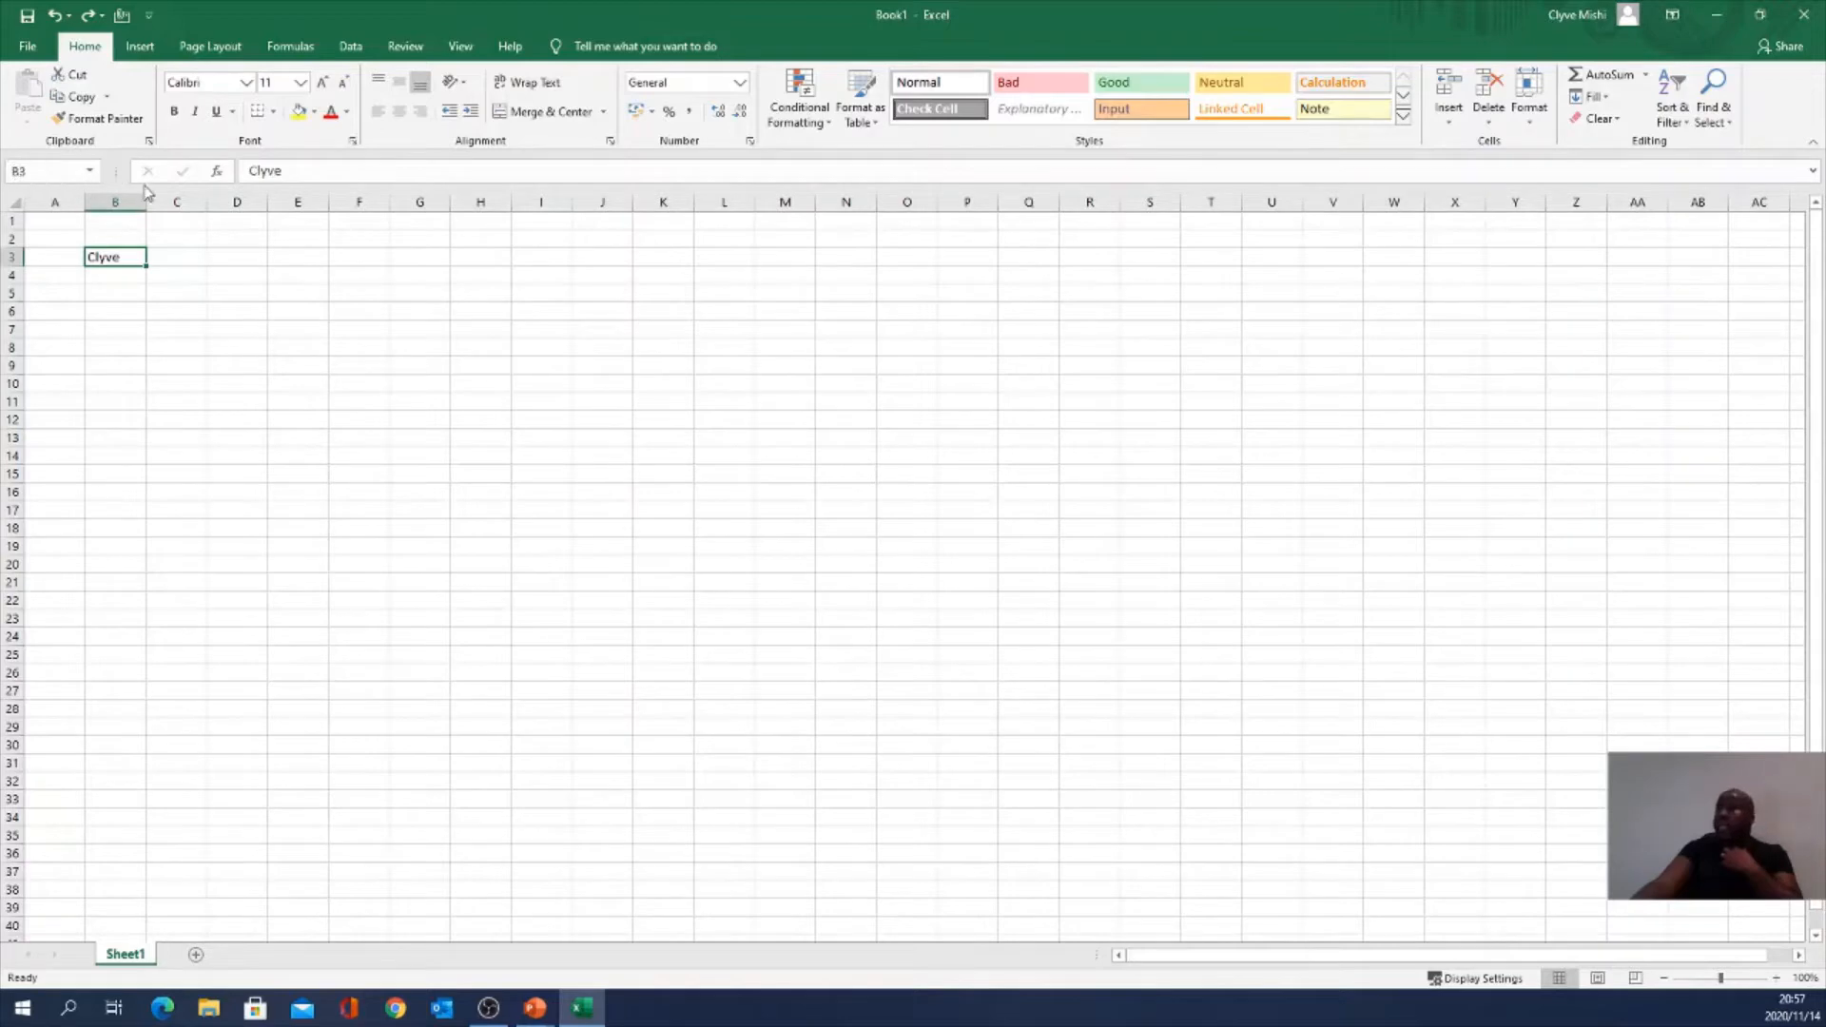
left_click(26, 171)
left_click(134, 255)
left_click(160, 274)
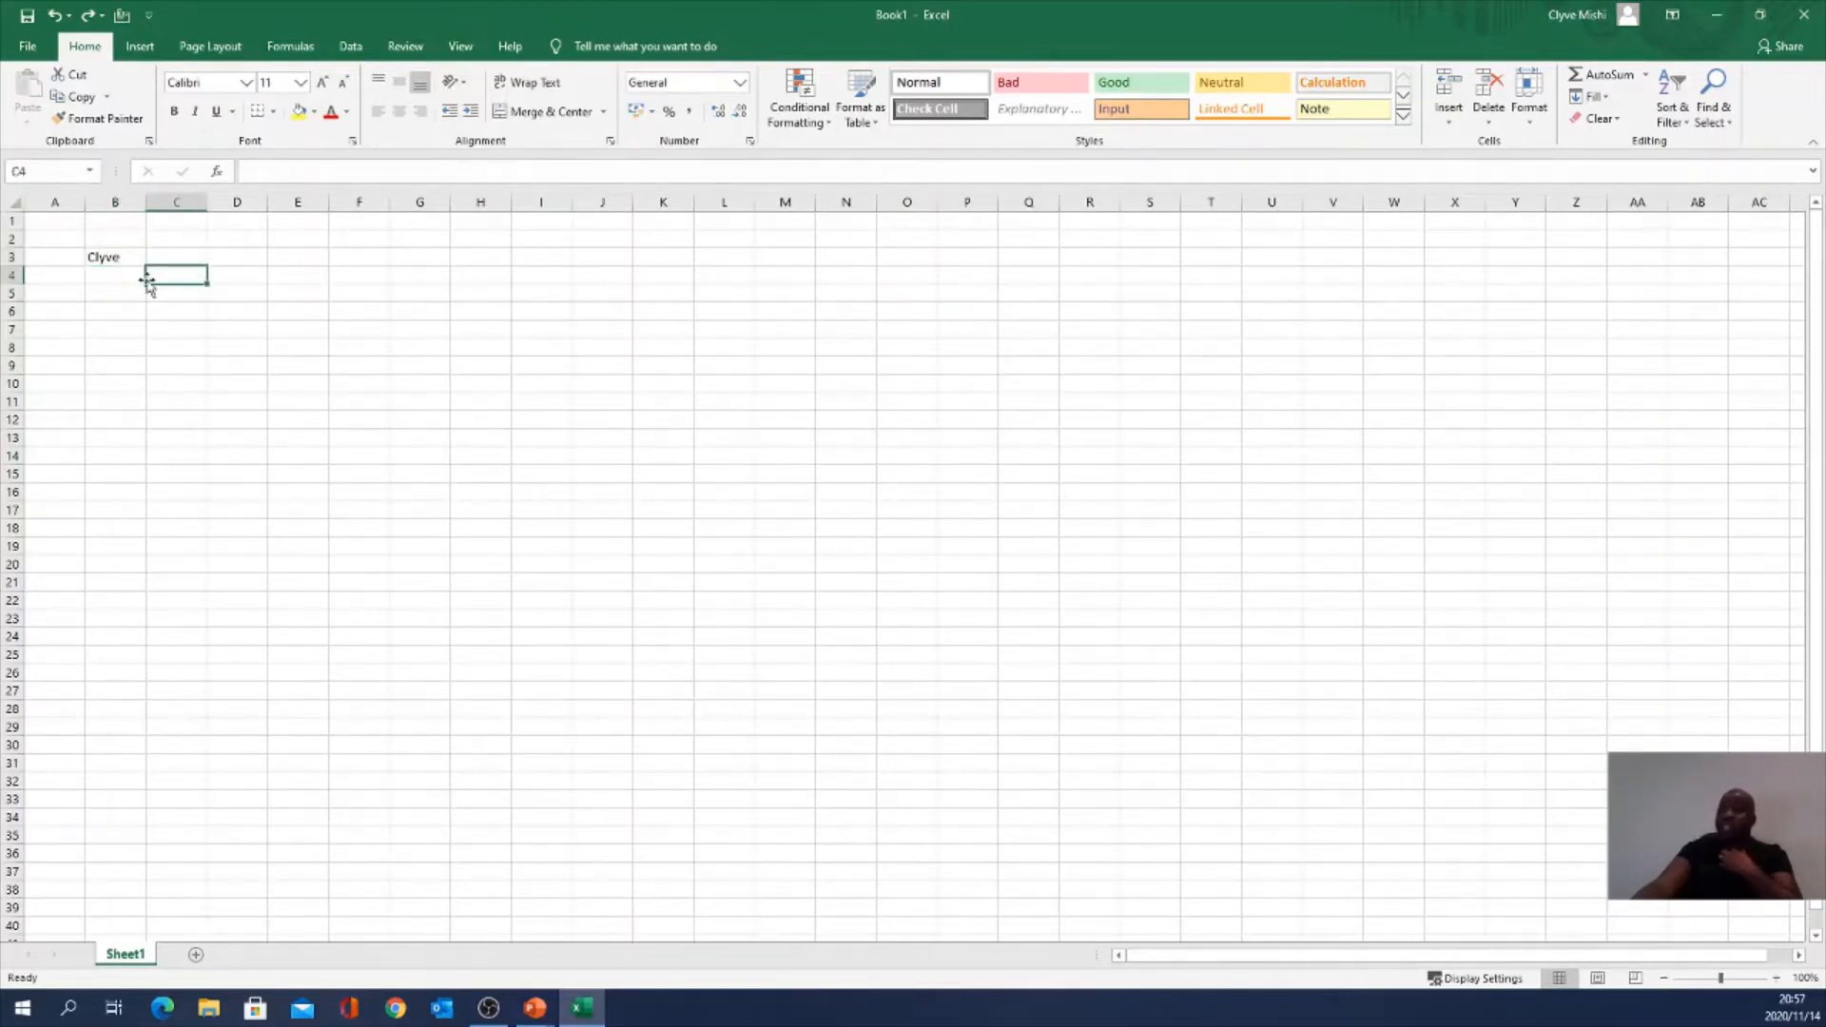
left_click(27, 171)
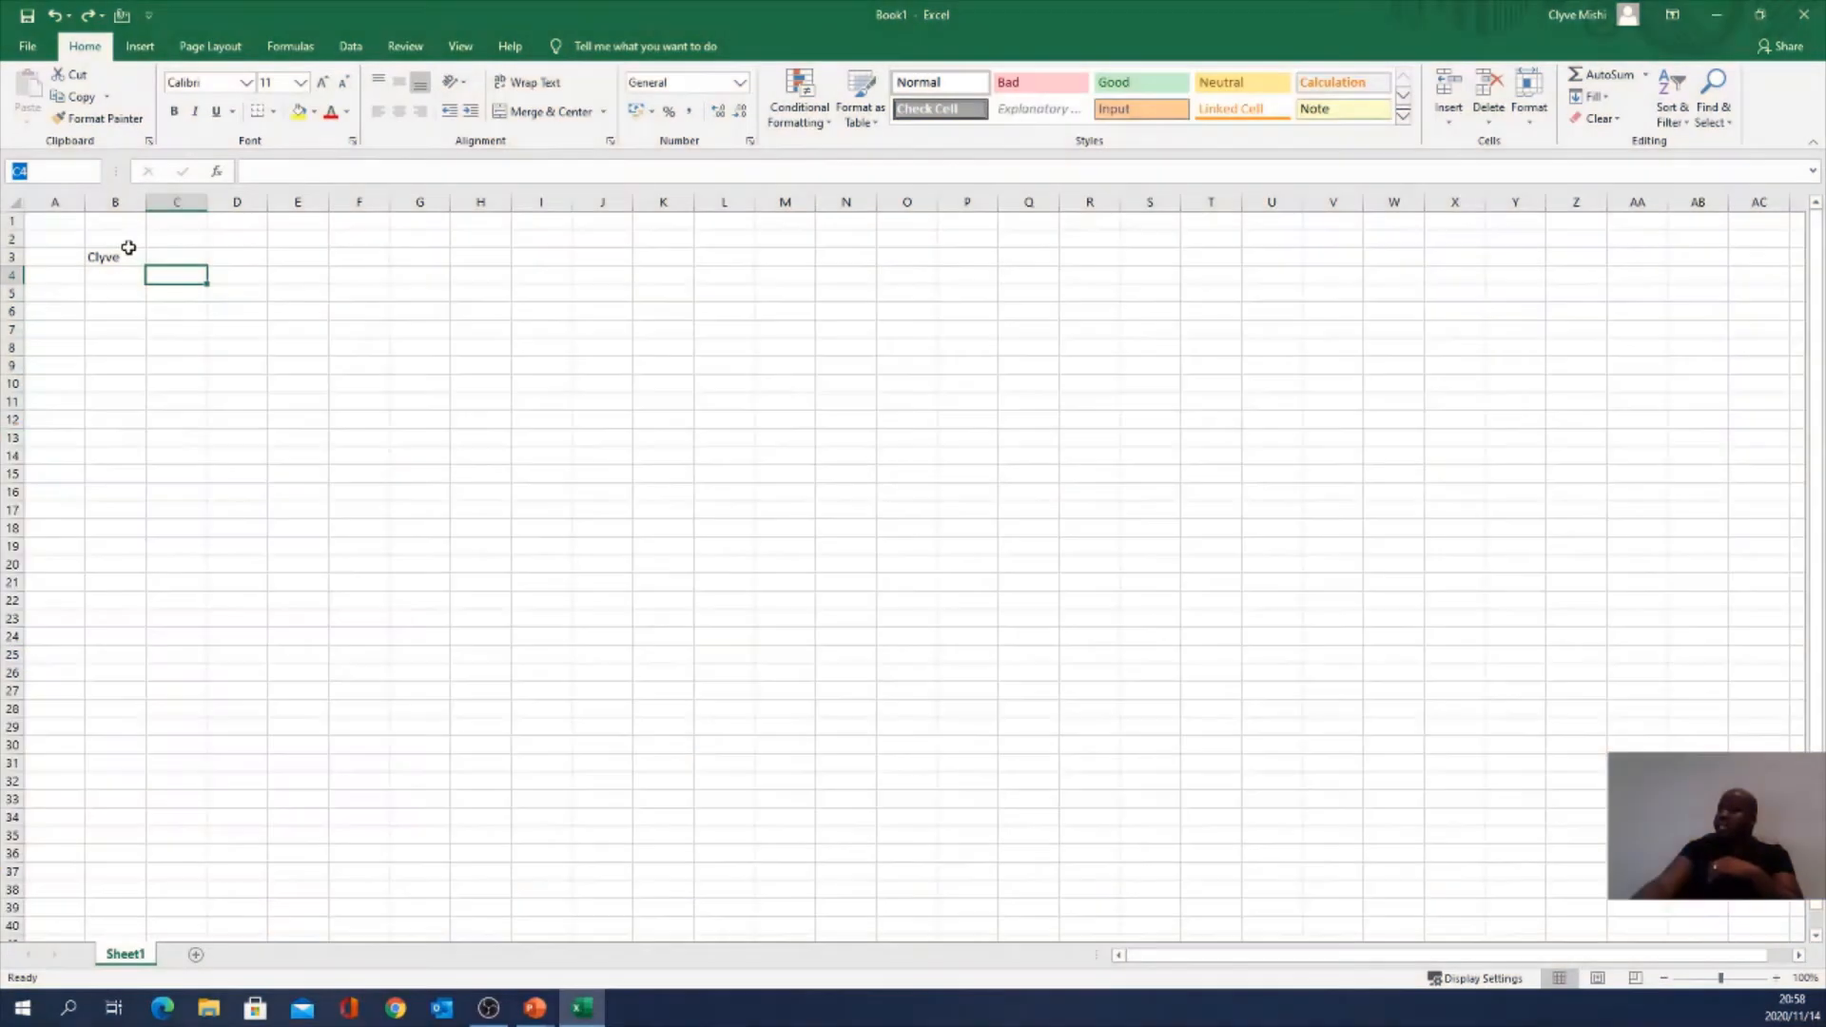
Step: Enter a surname in C3 beside B3's first name, undoing and retyping it once
left_click(125, 255)
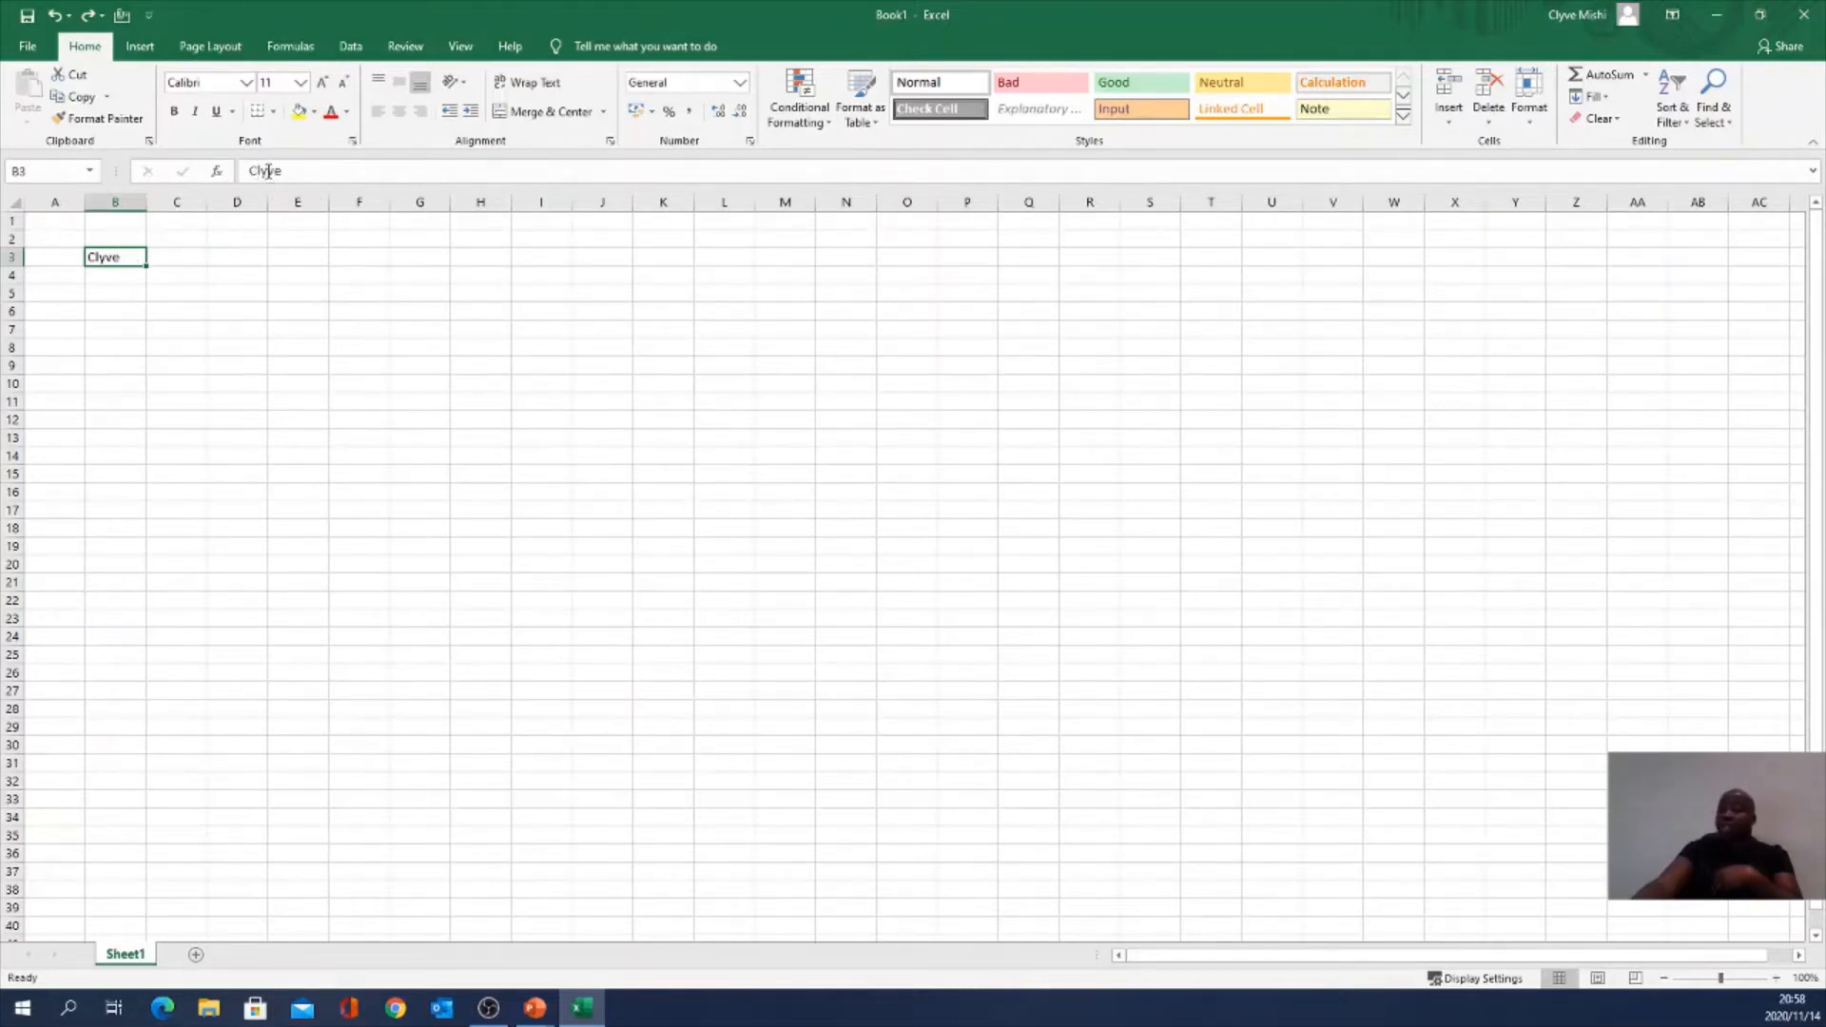
left_click(166, 259)
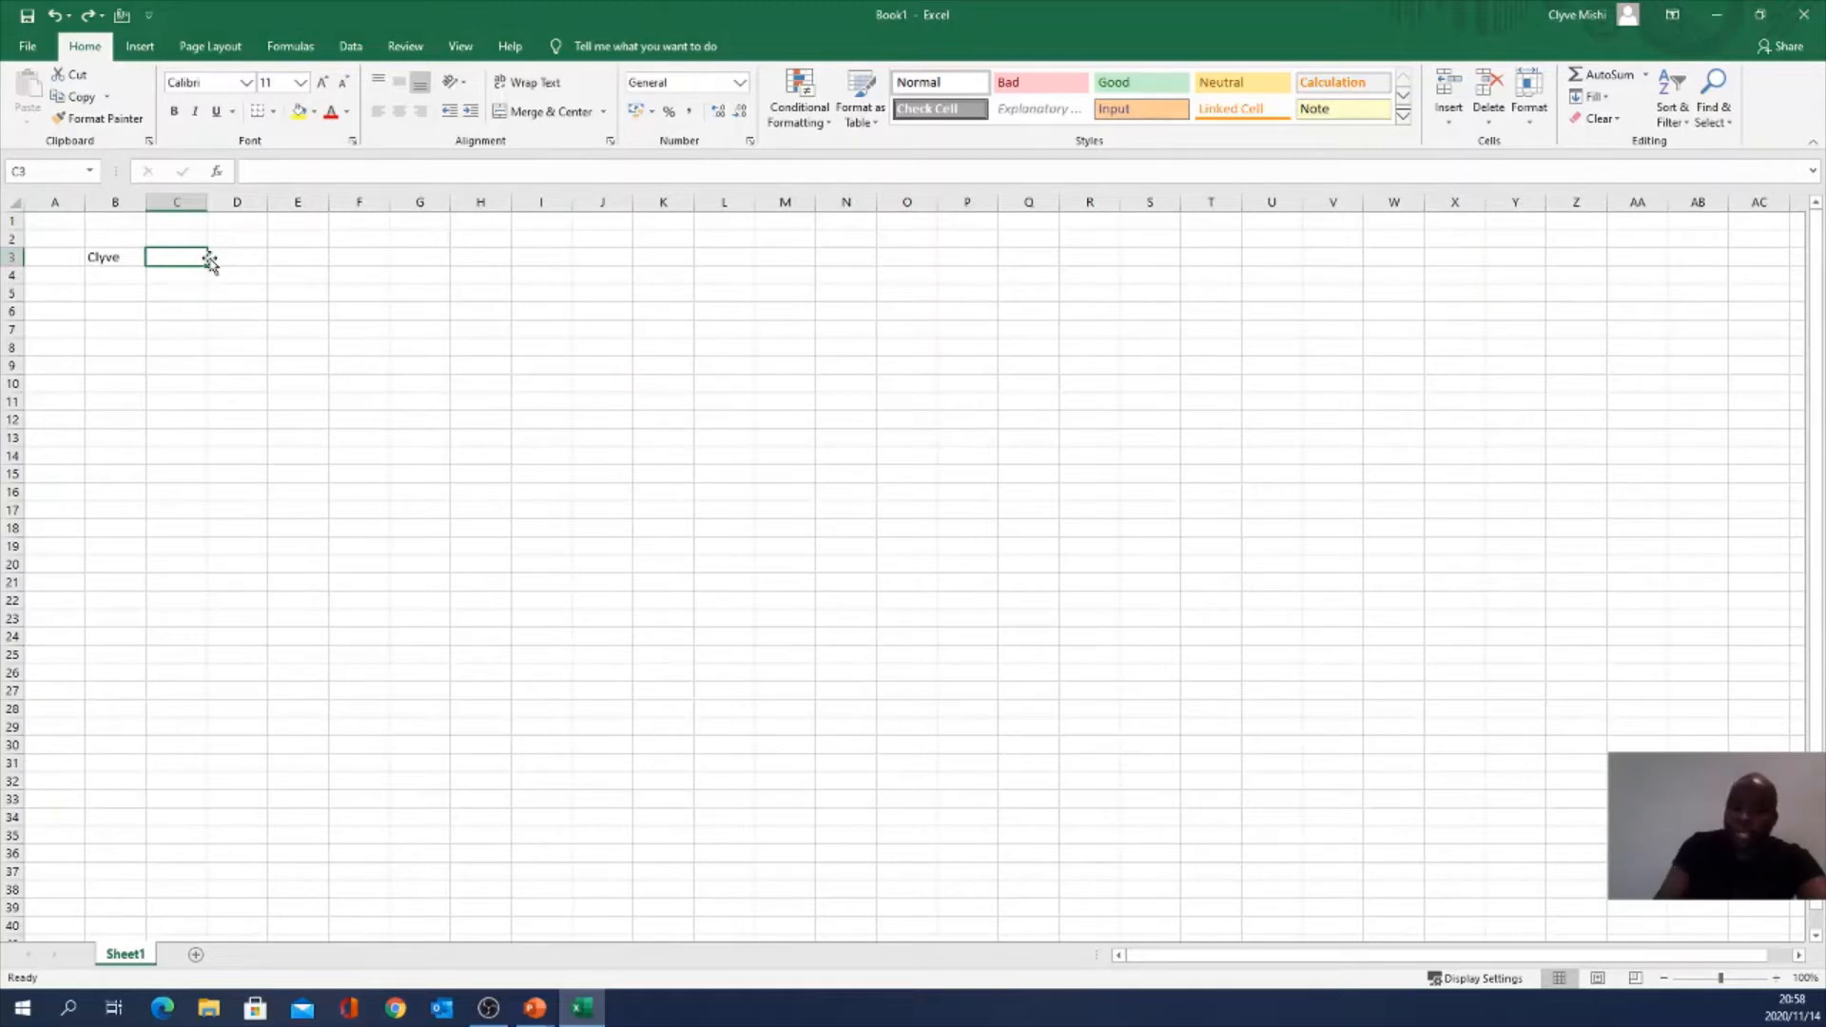
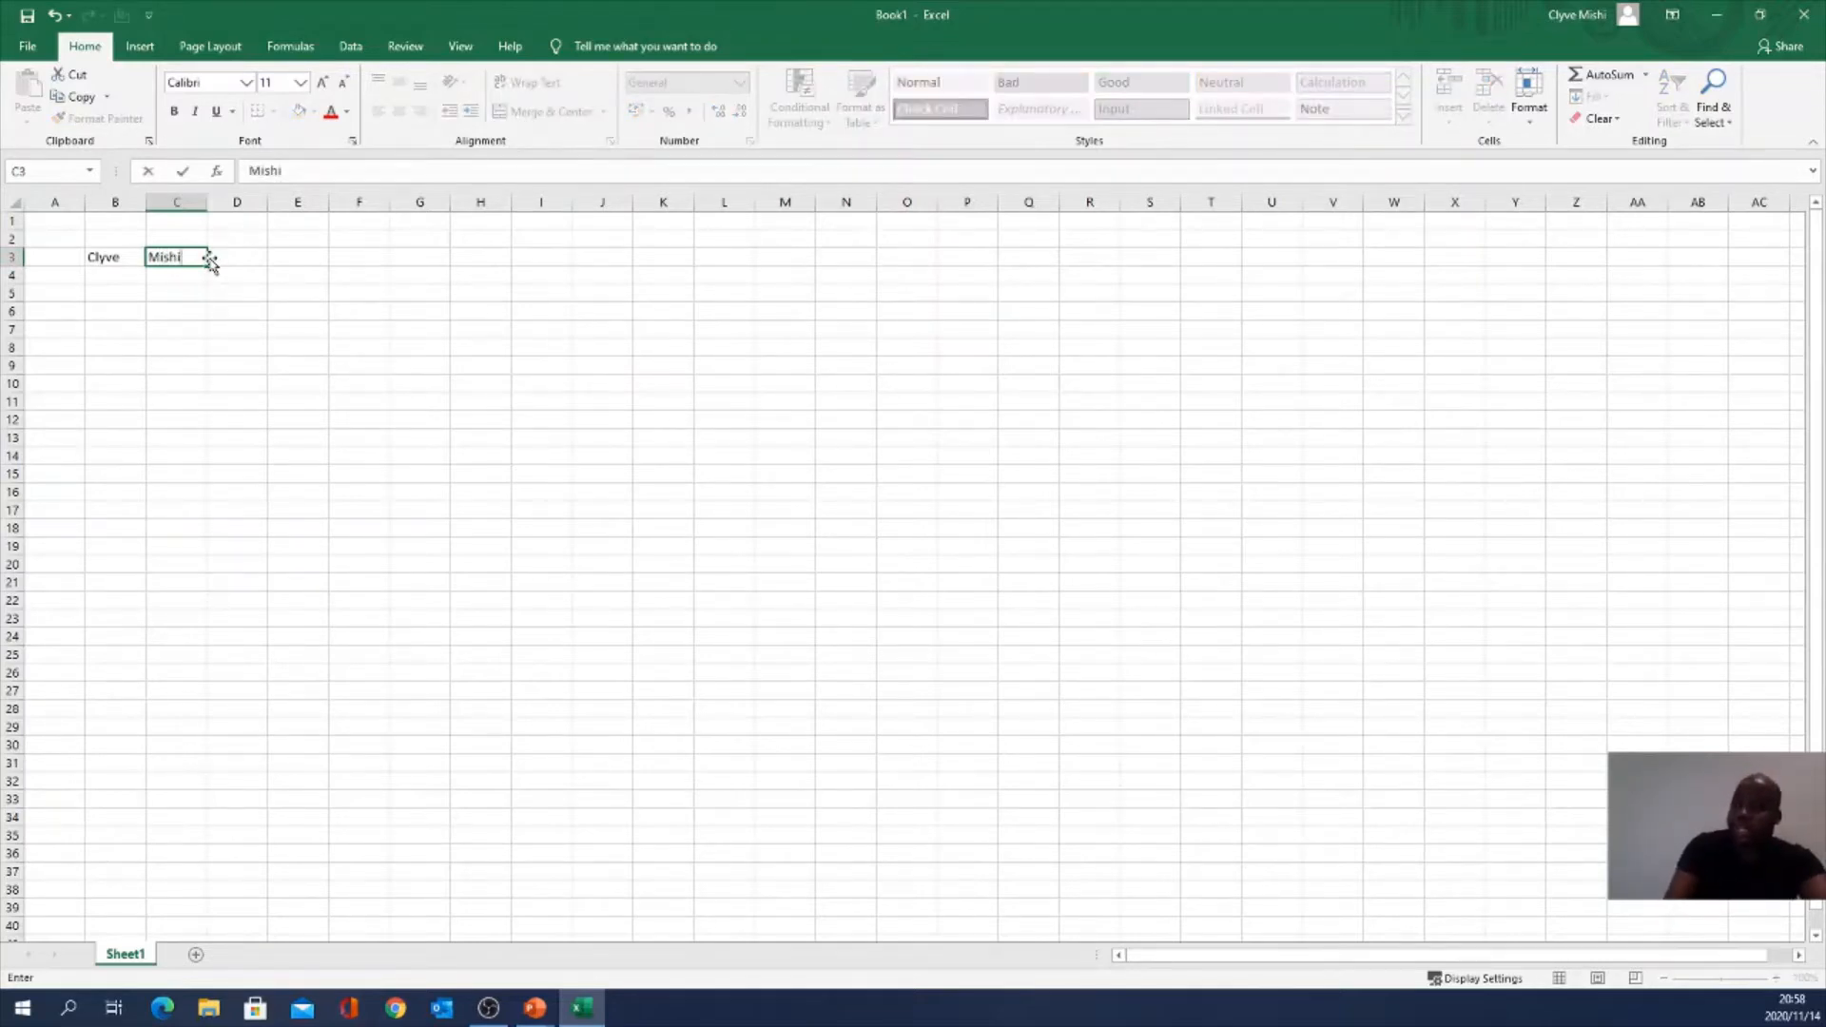
left_click(173, 259)
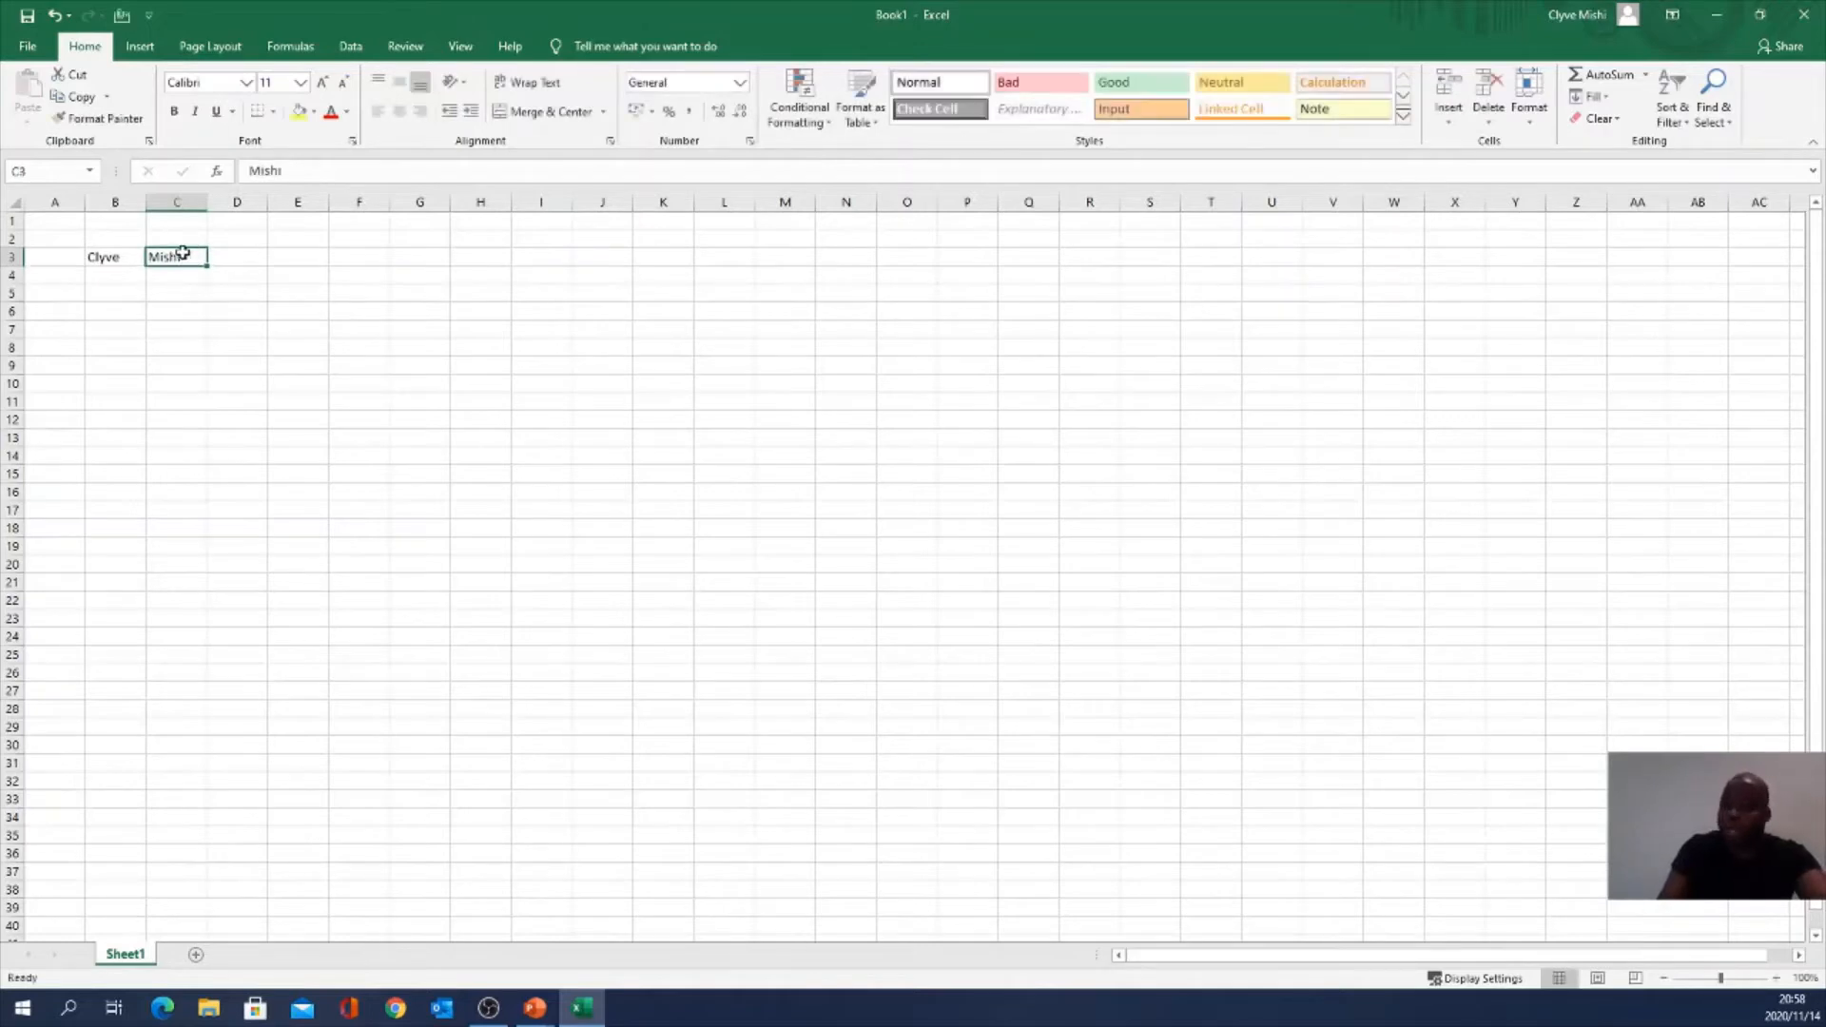
left_click(54, 16)
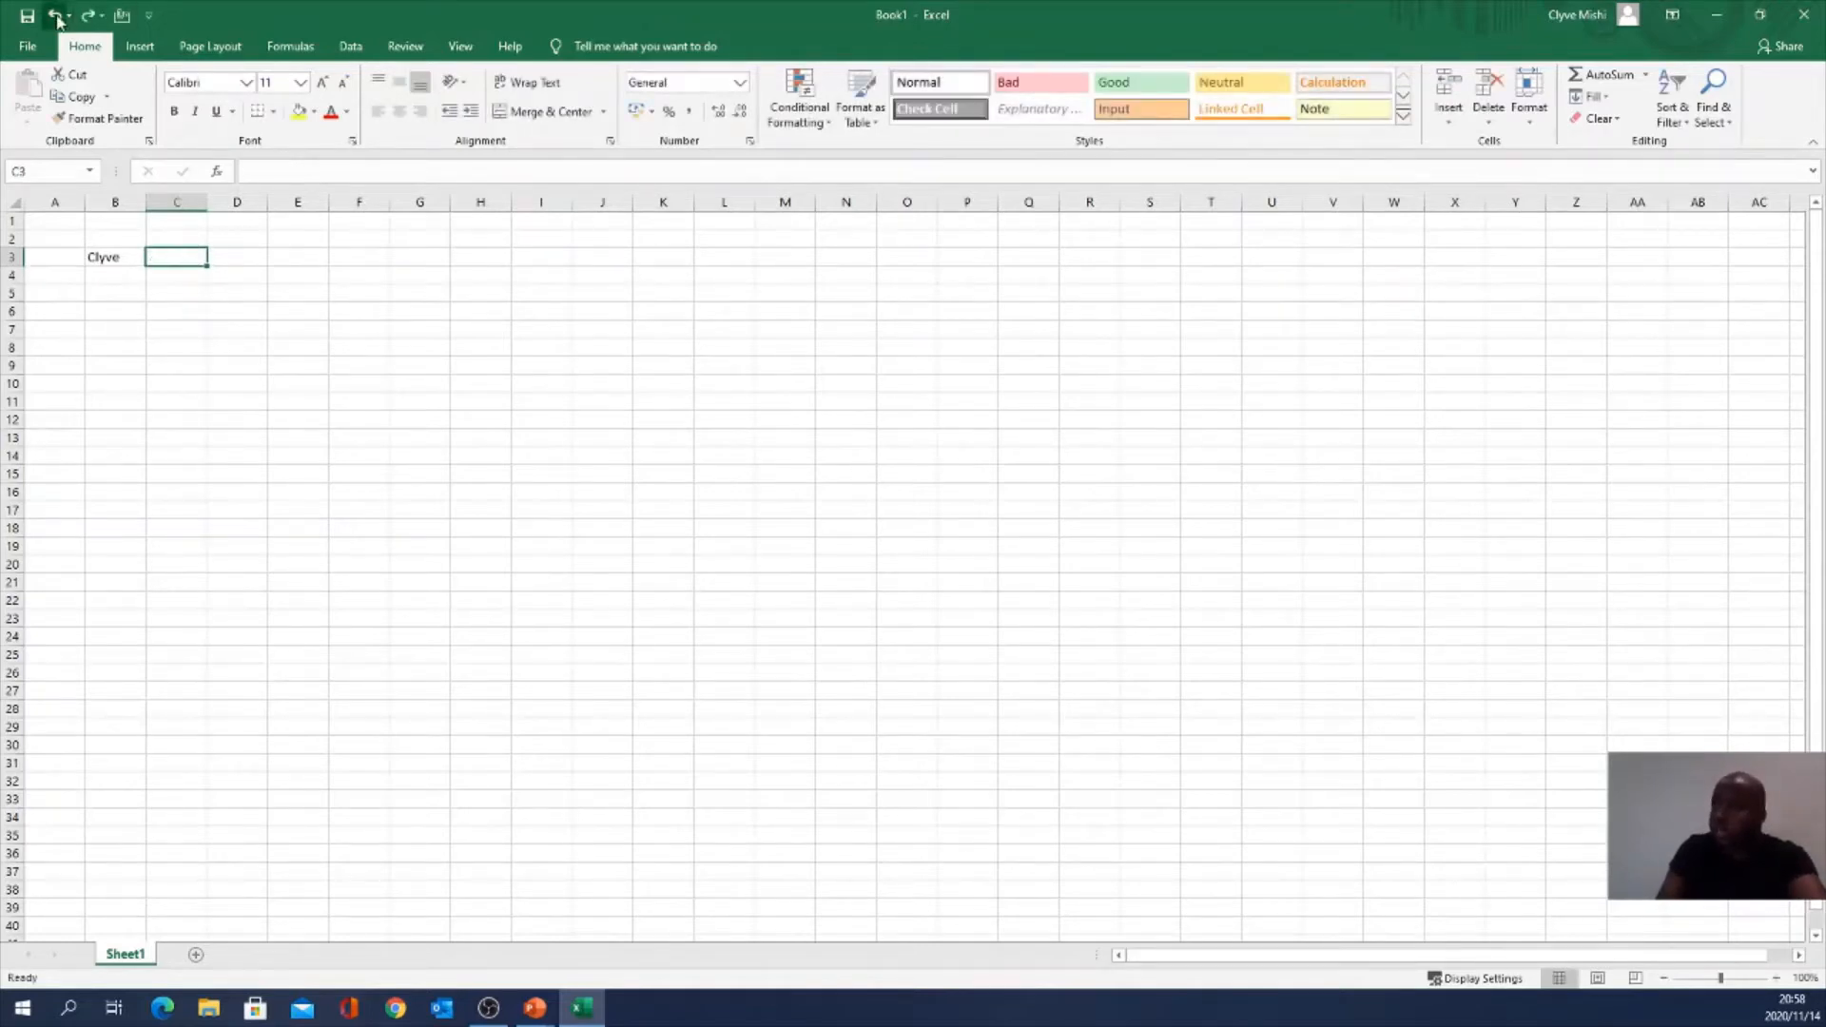
left_click(299, 173)
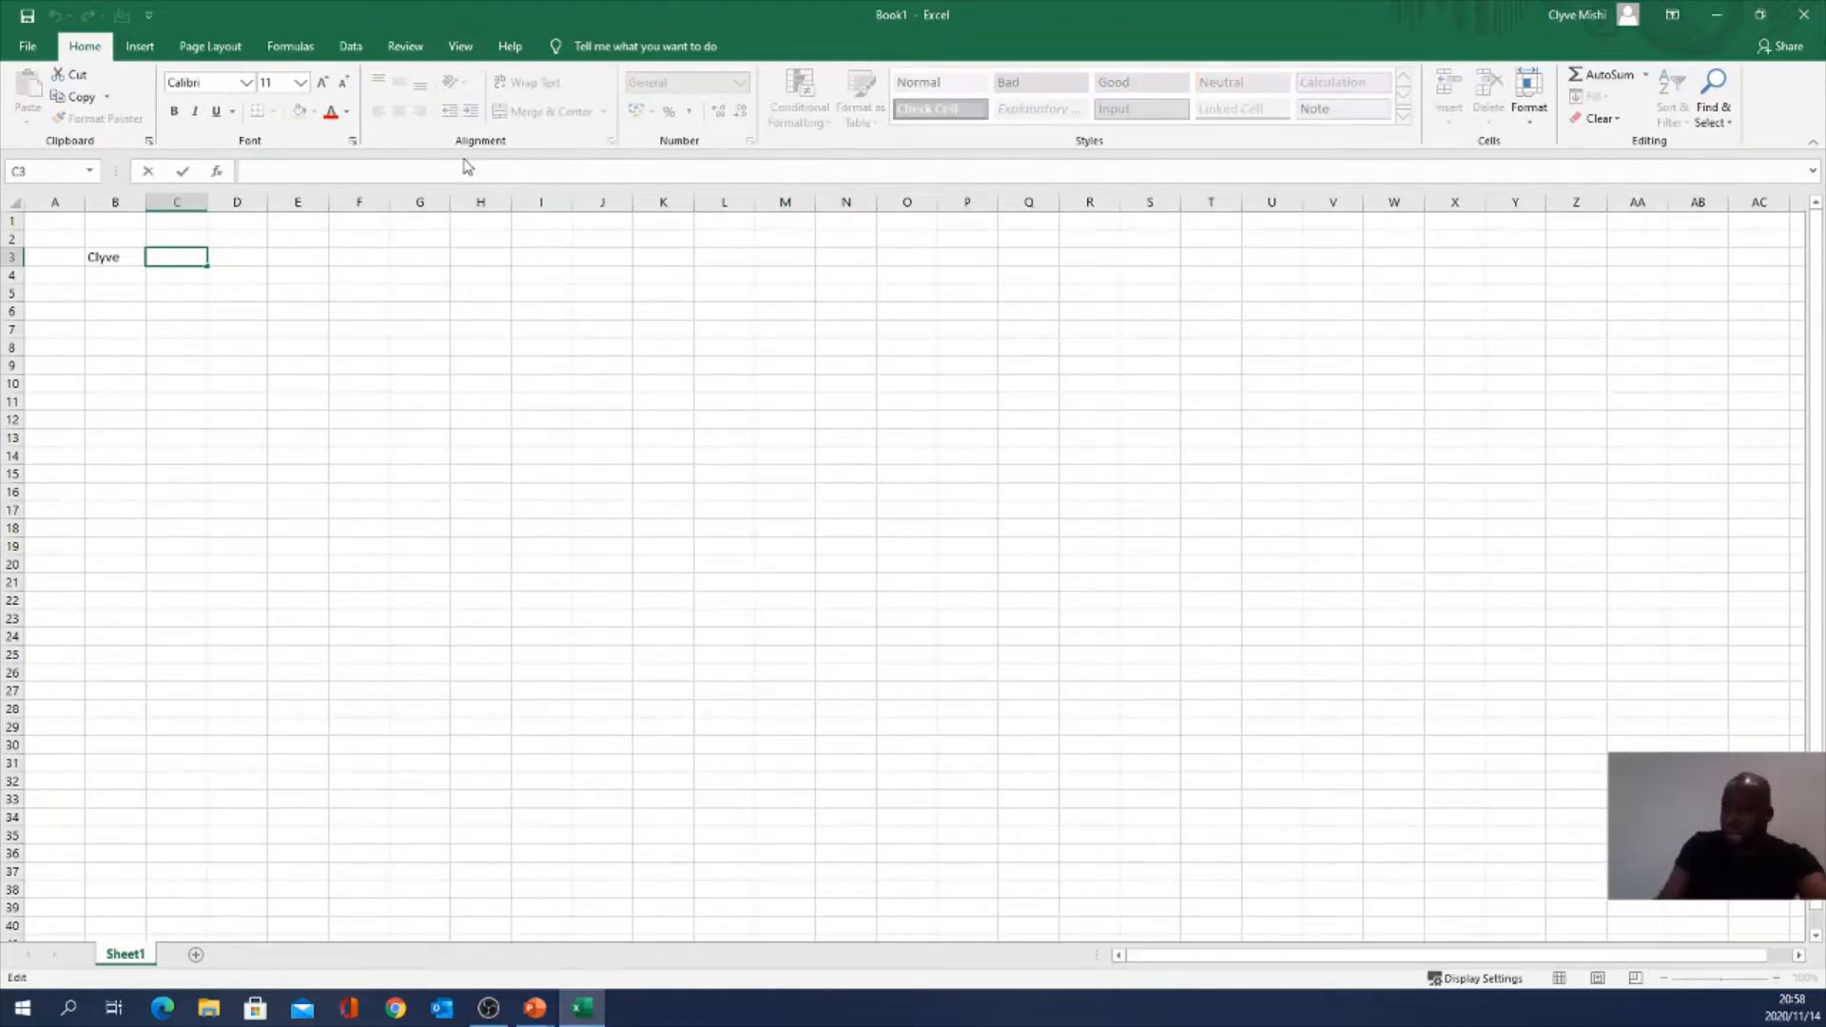
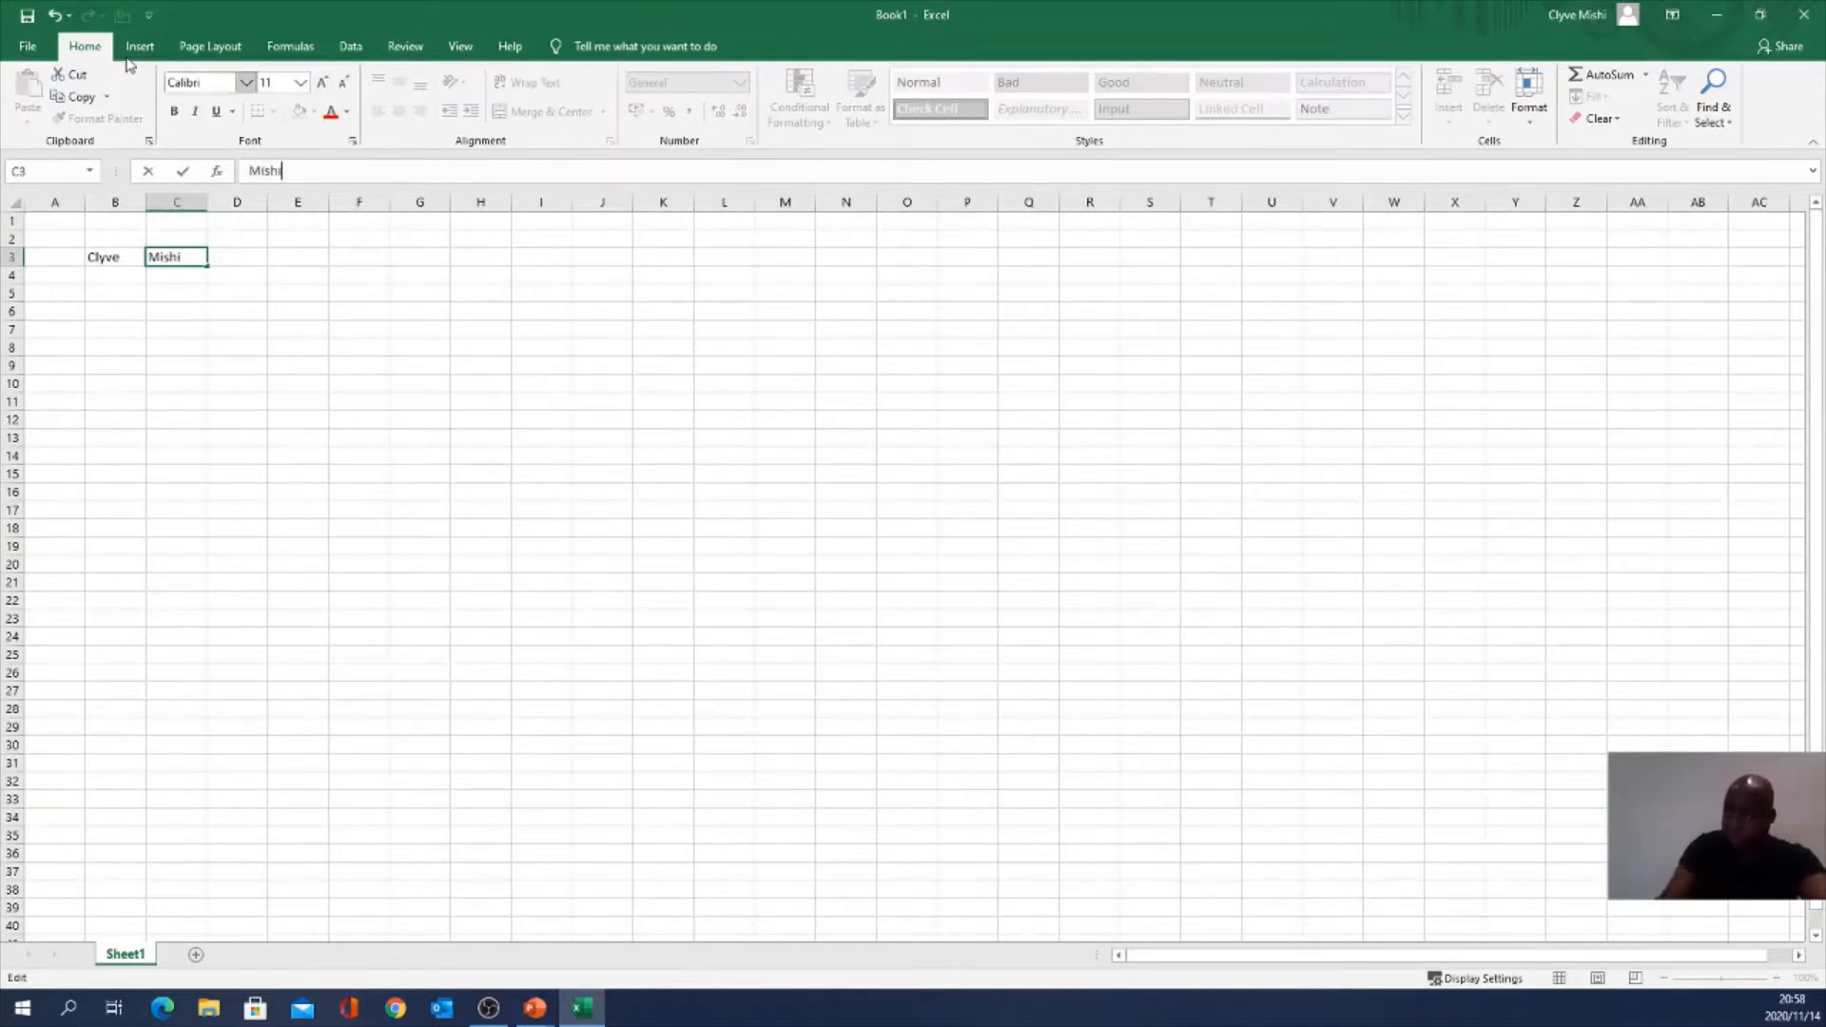
left_click(181, 171)
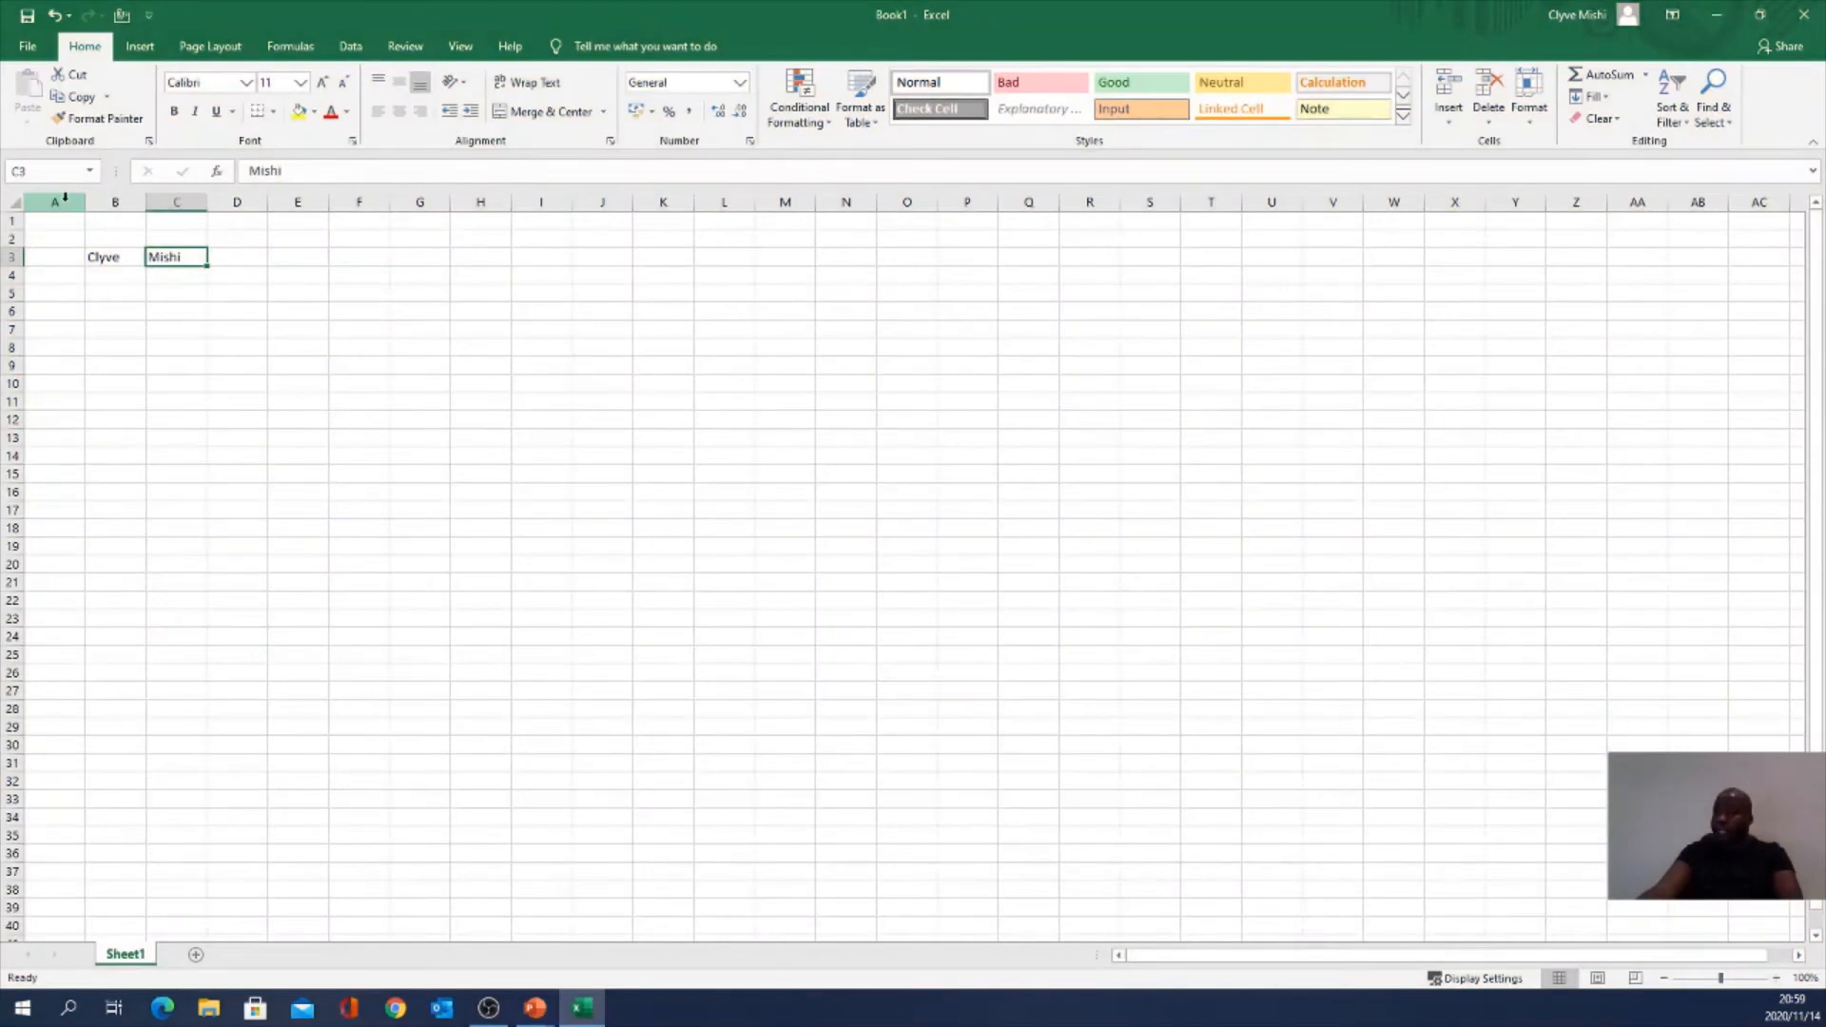
Step: Select whole columns A, C and I, then whole rows 3, 1 and 5
left_click(64, 197)
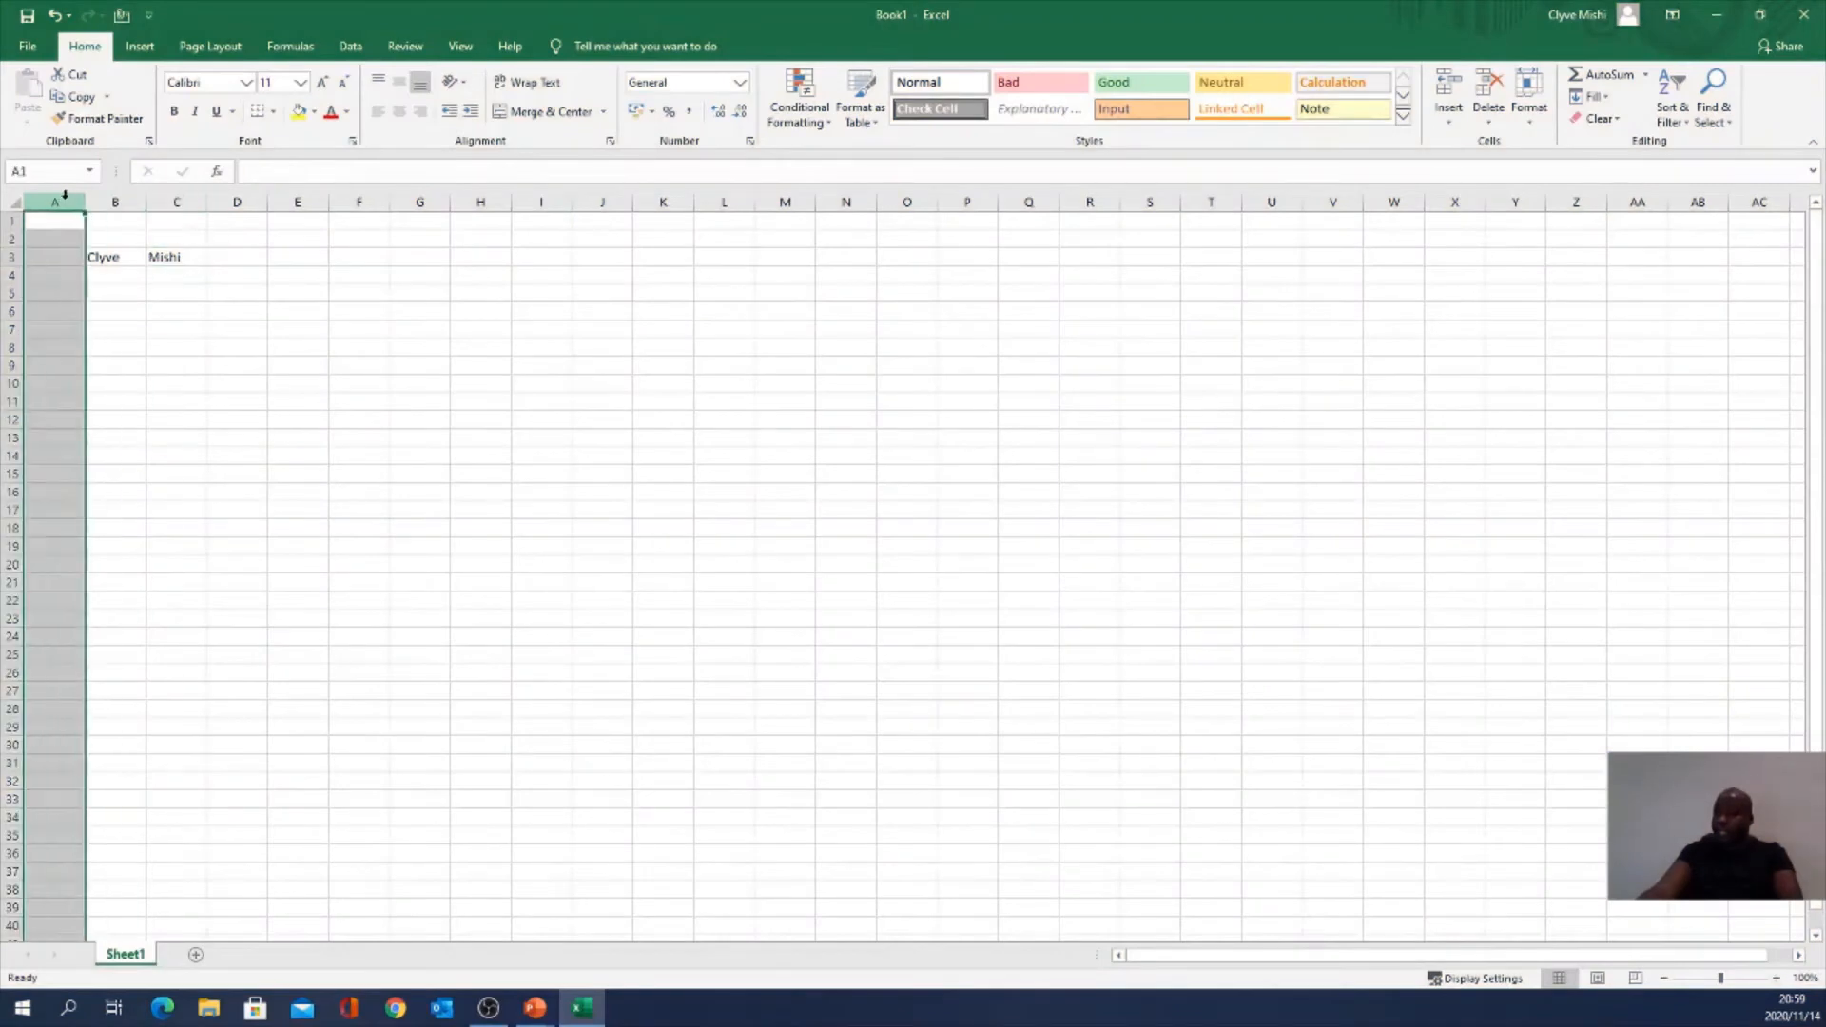
left_click(175, 204)
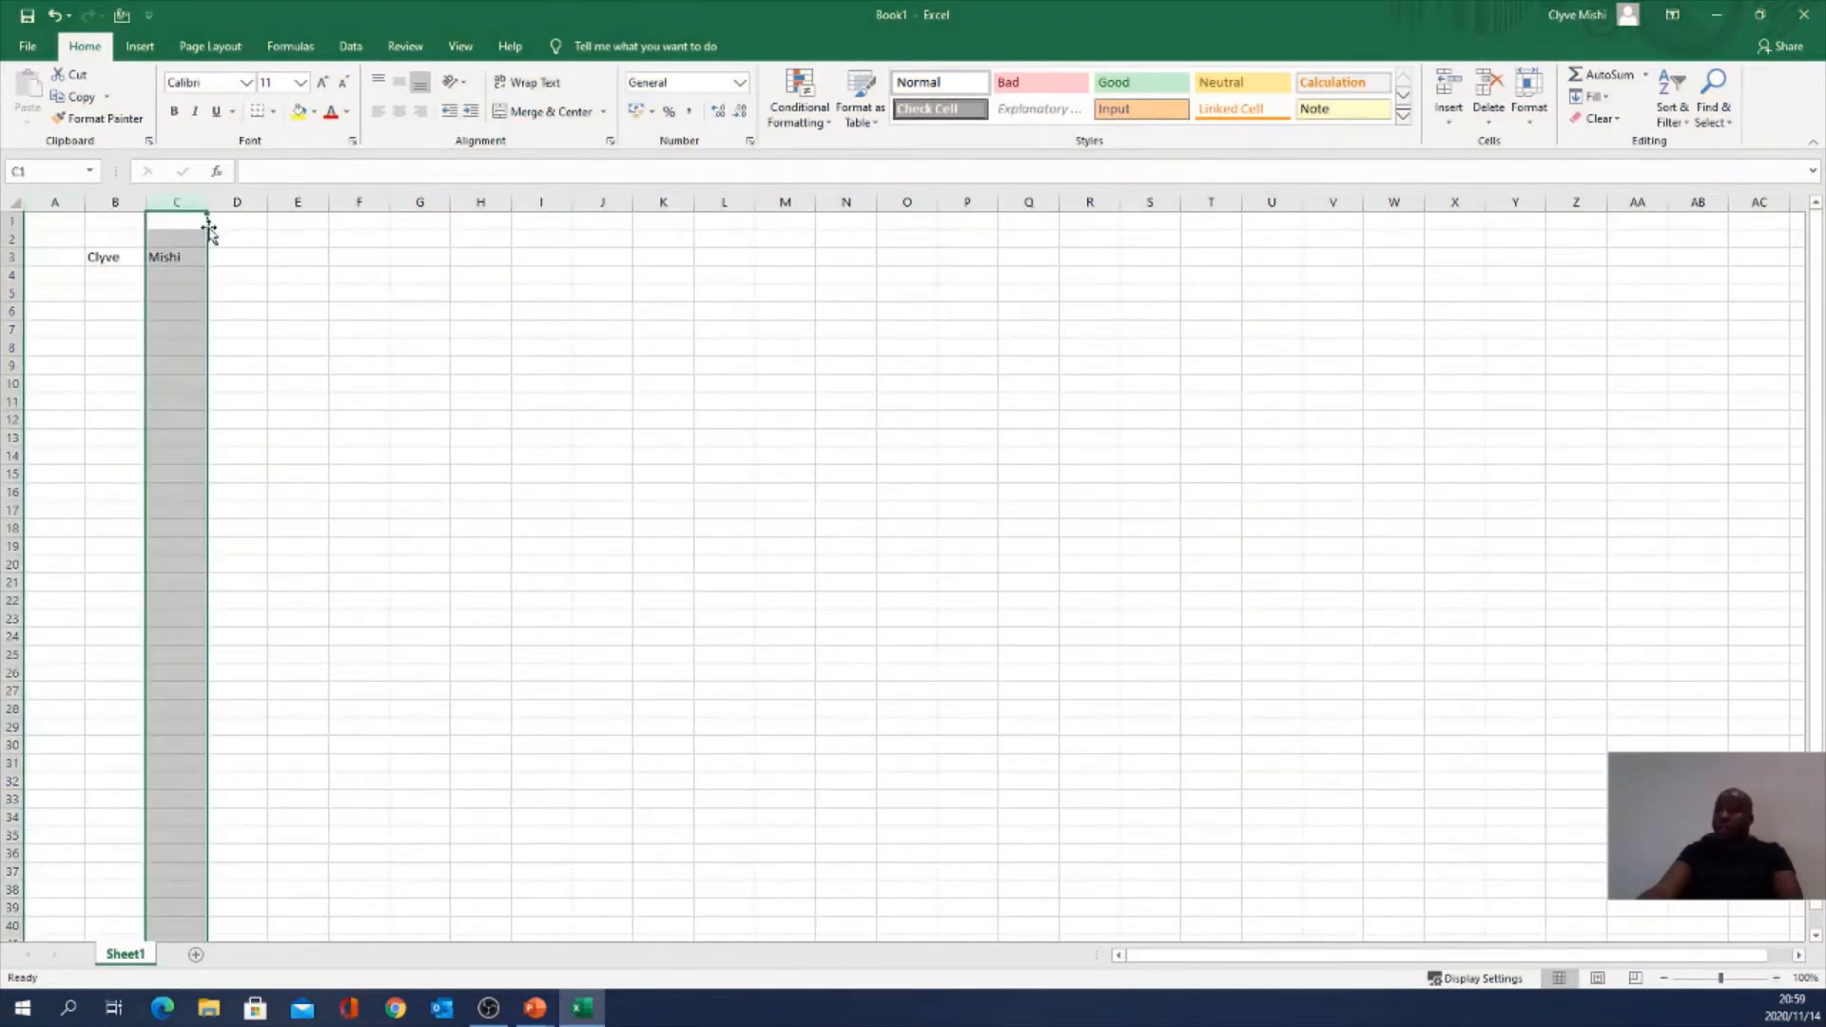
left_click(544, 203)
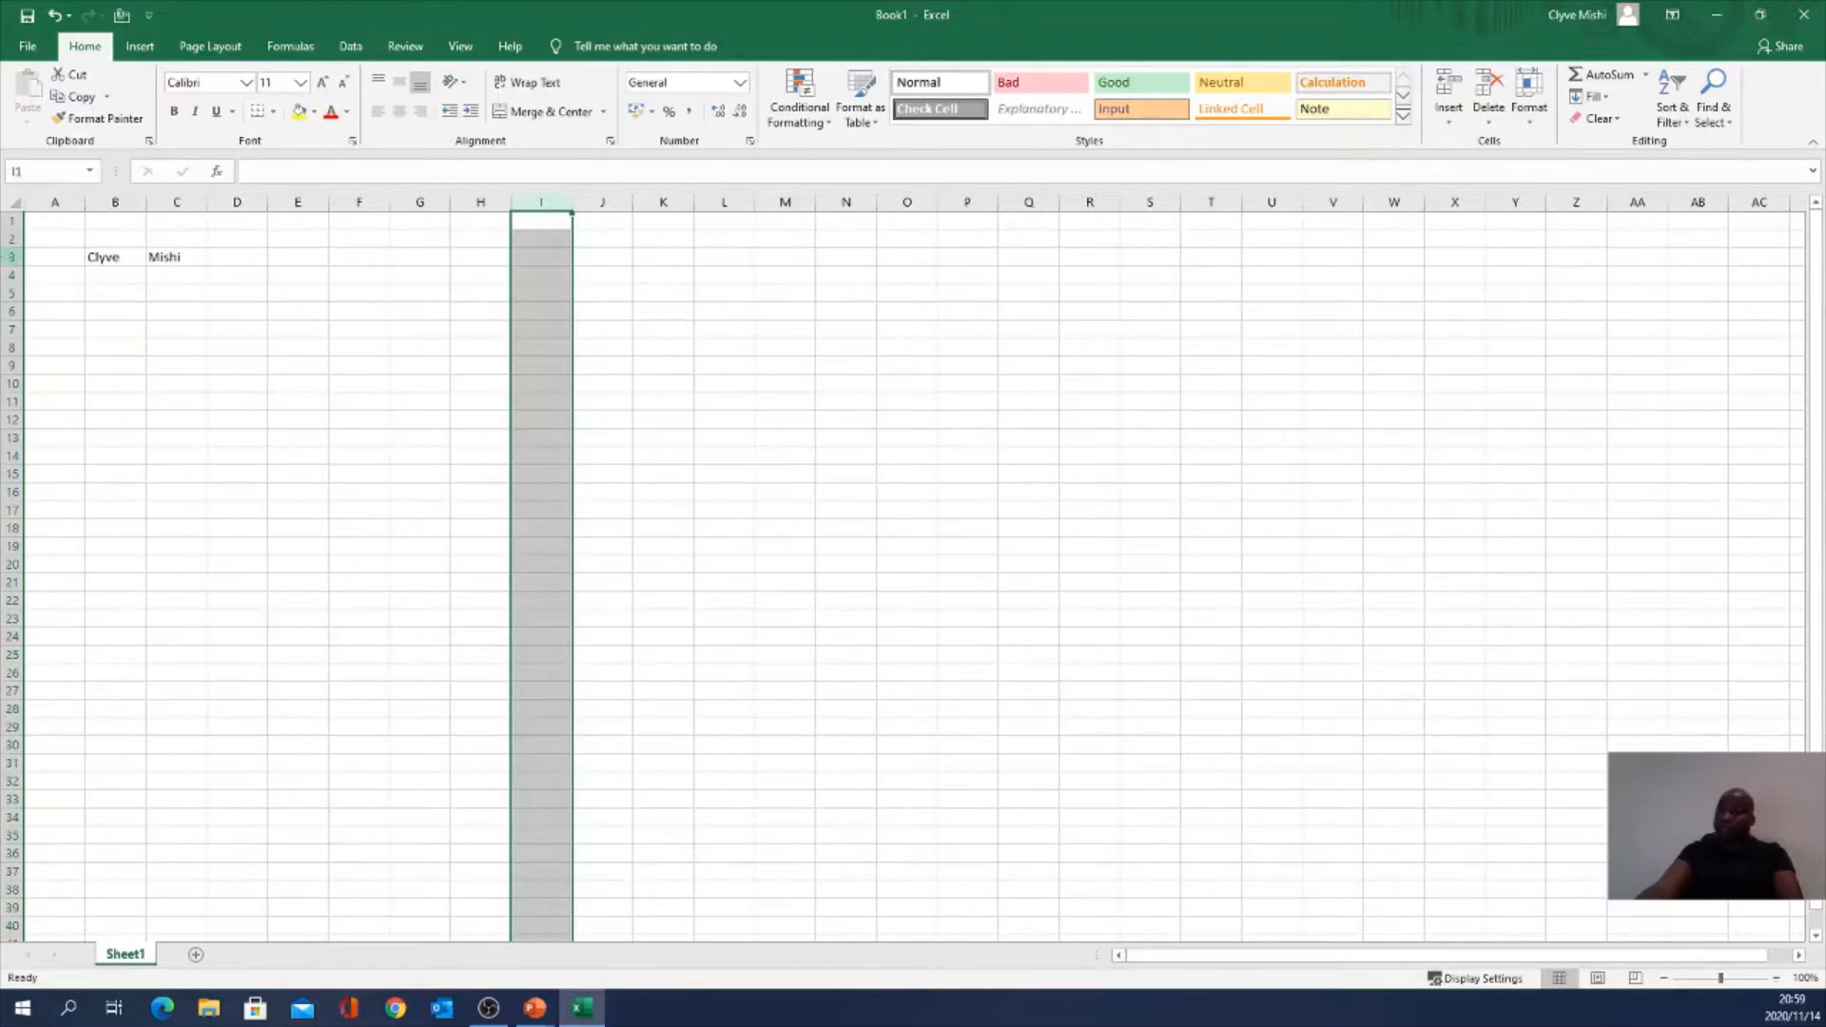
left_click(9, 257)
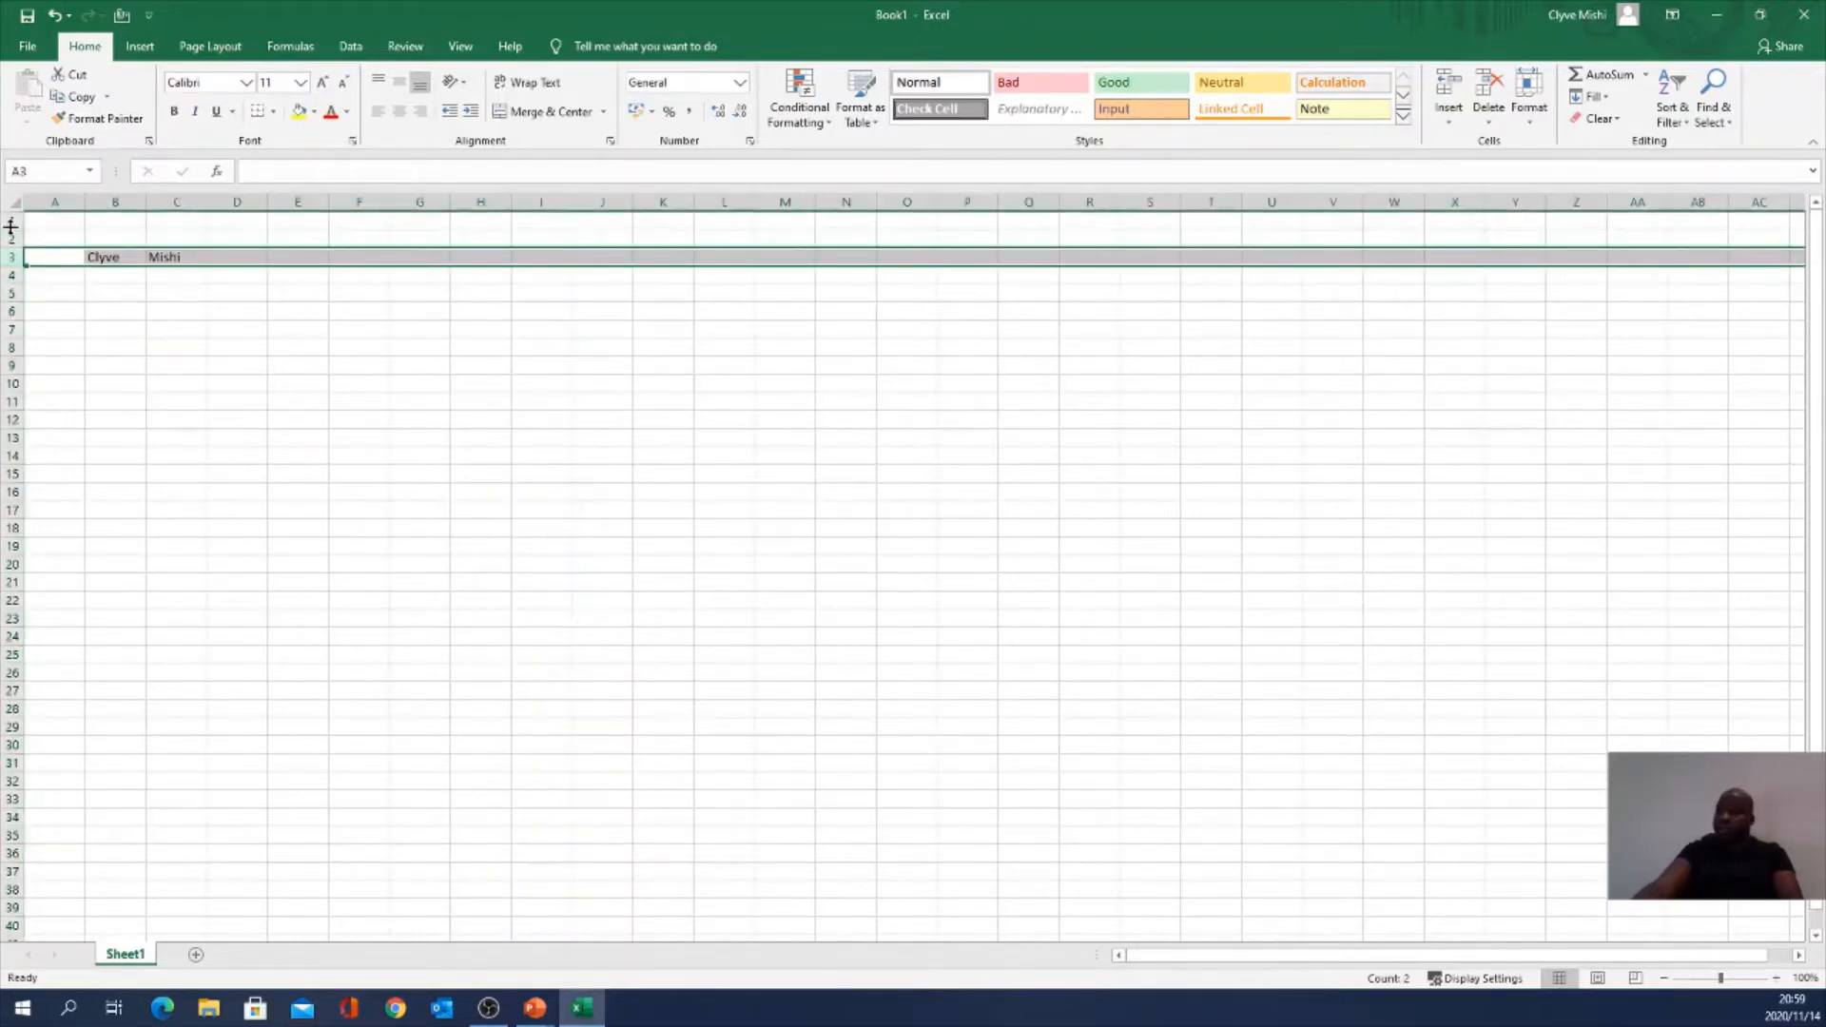
left_click(11, 221)
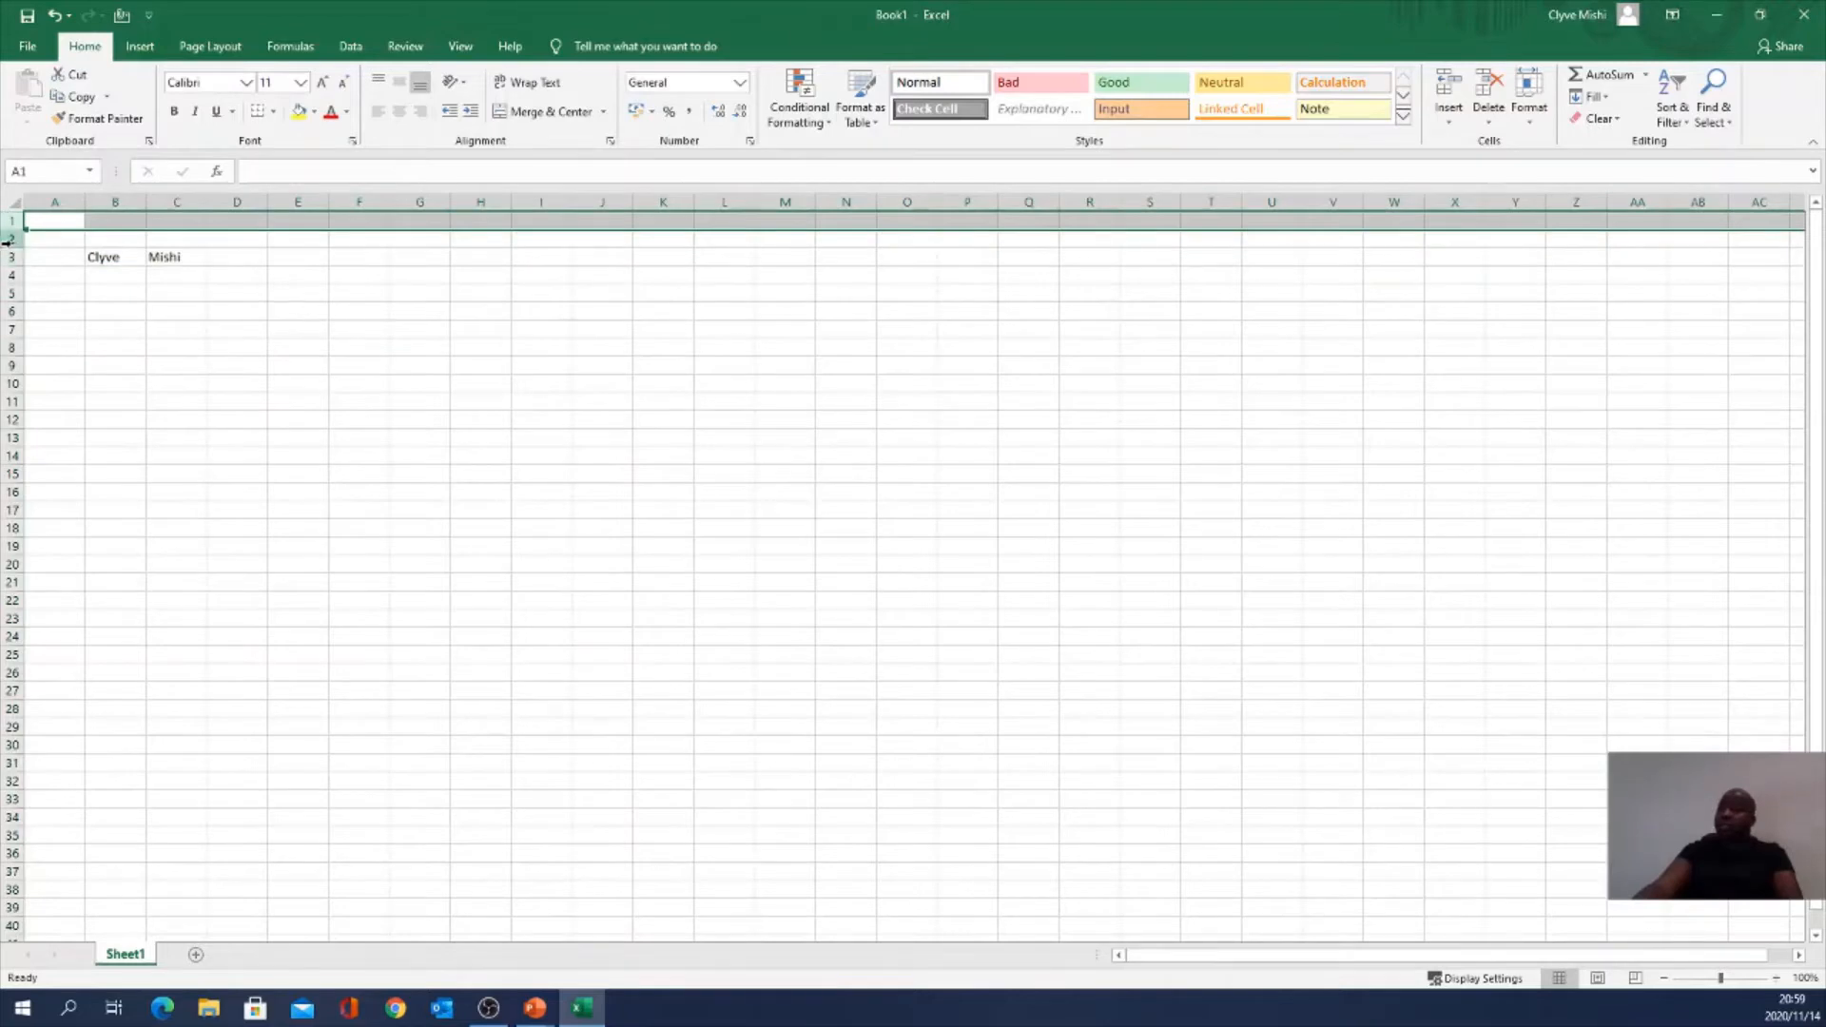
left_click(11, 293)
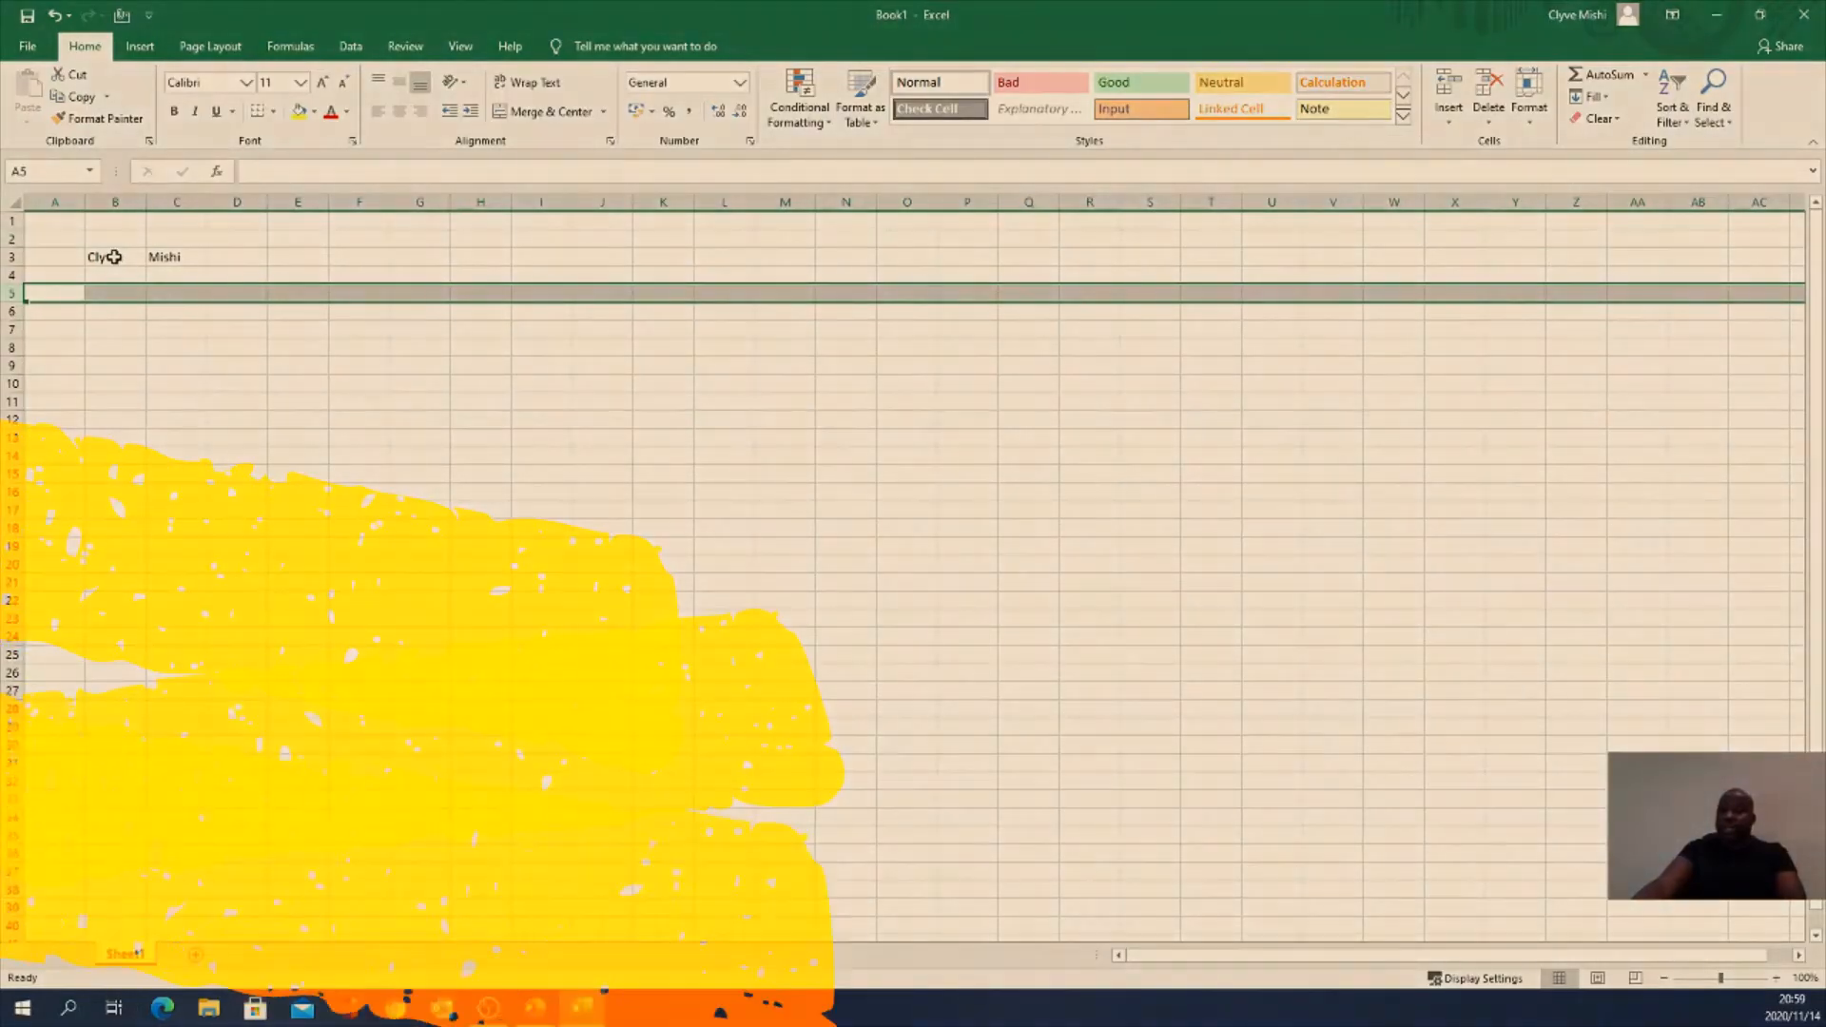
Step: Delete the first name from B3 and the surname from C3
left_click(113, 257)
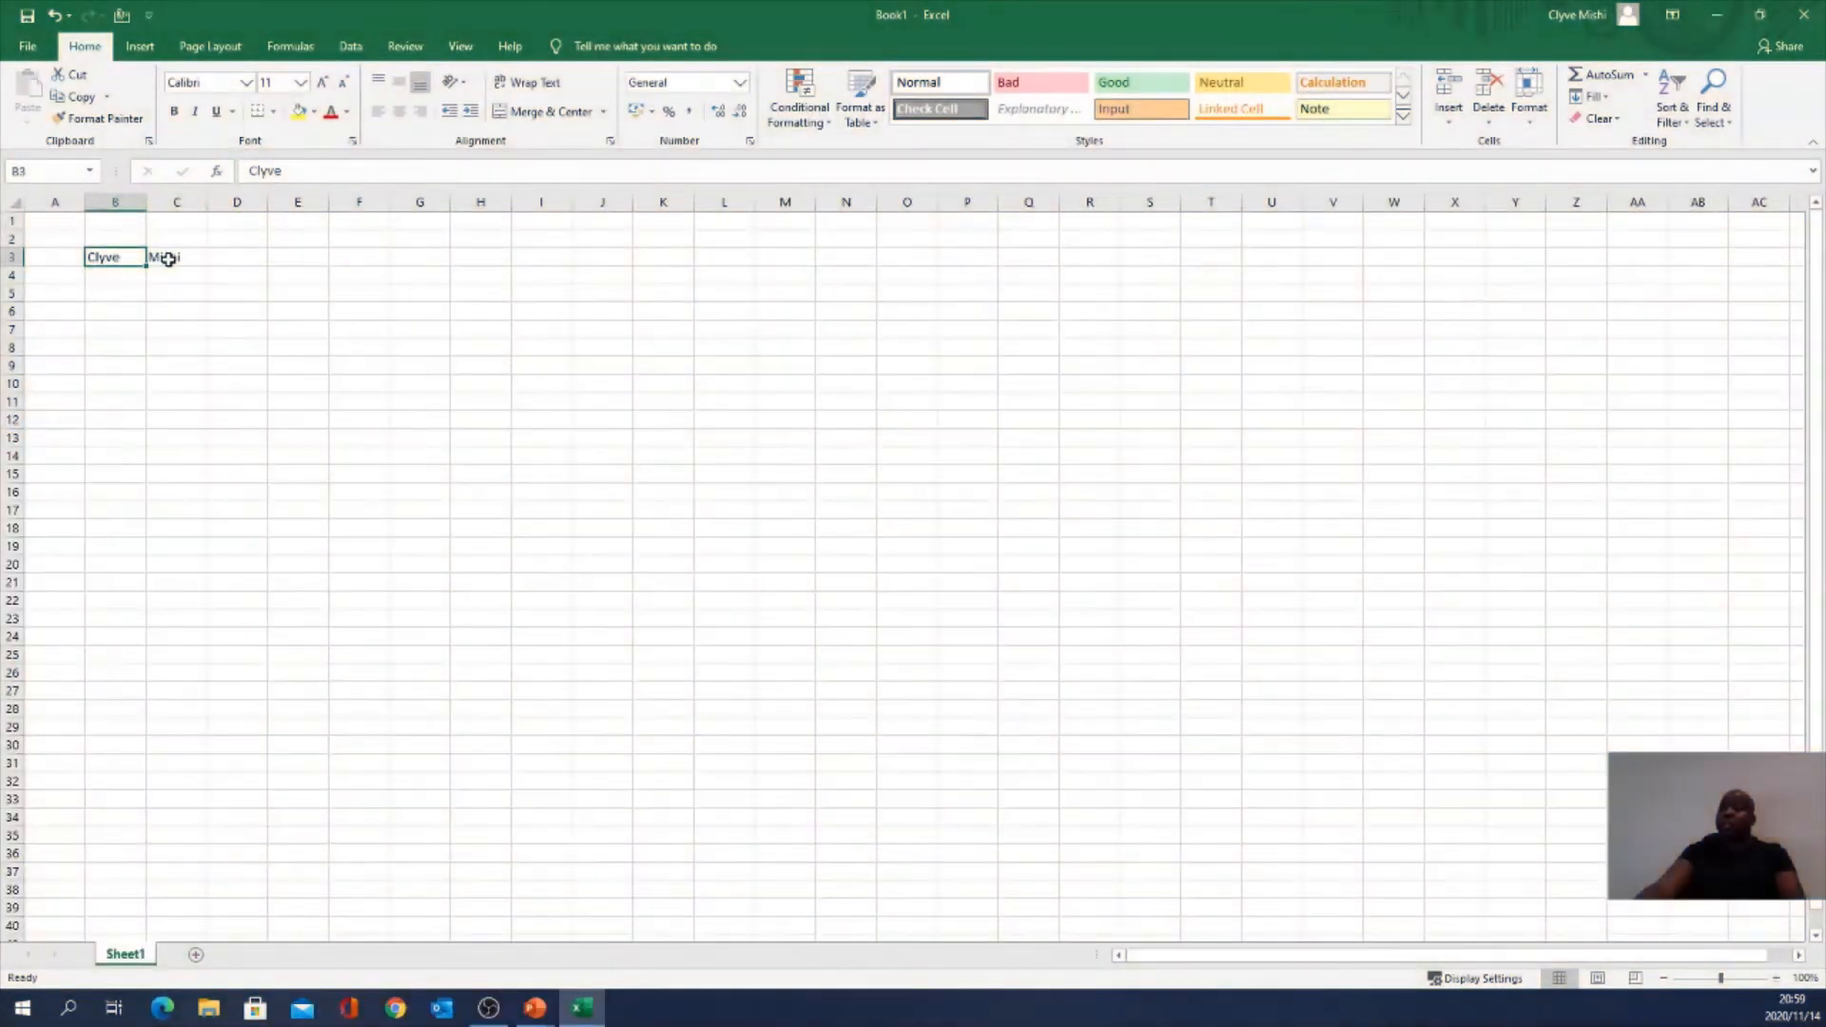
left_click(160, 258)
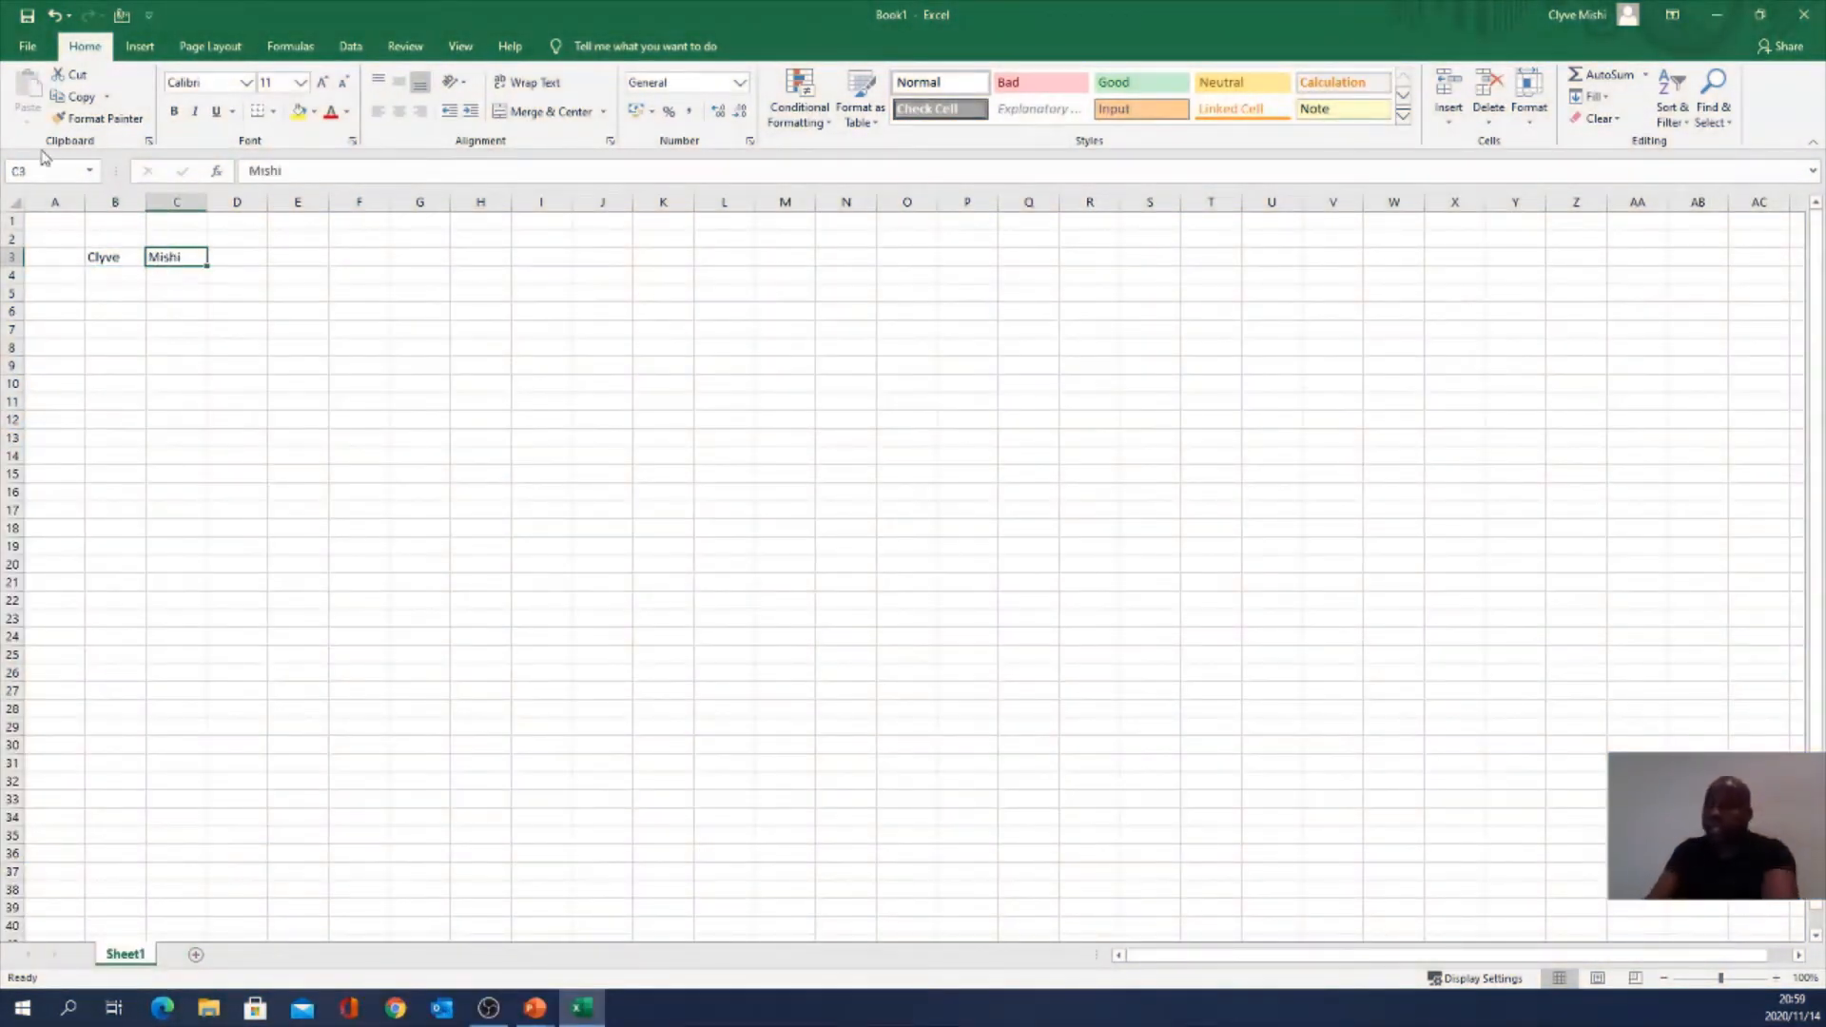
left_click_drag(105, 254, 181, 263)
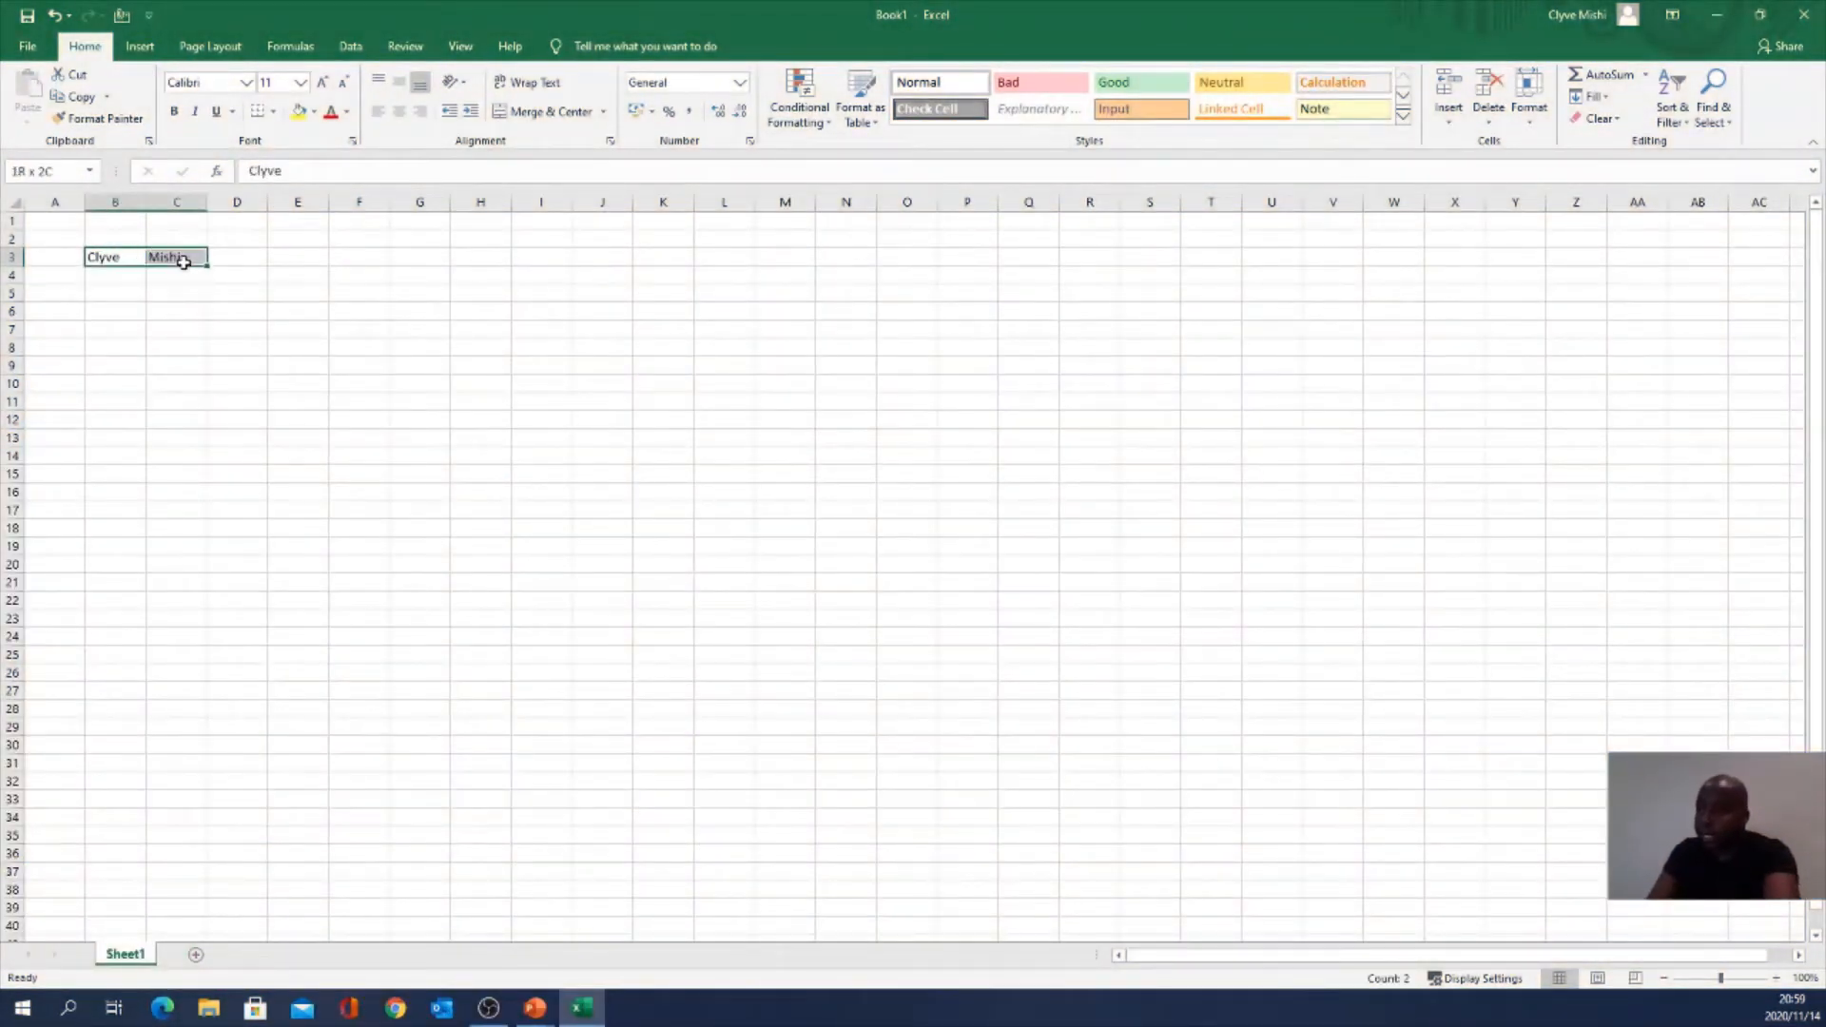
left_click(132, 257)
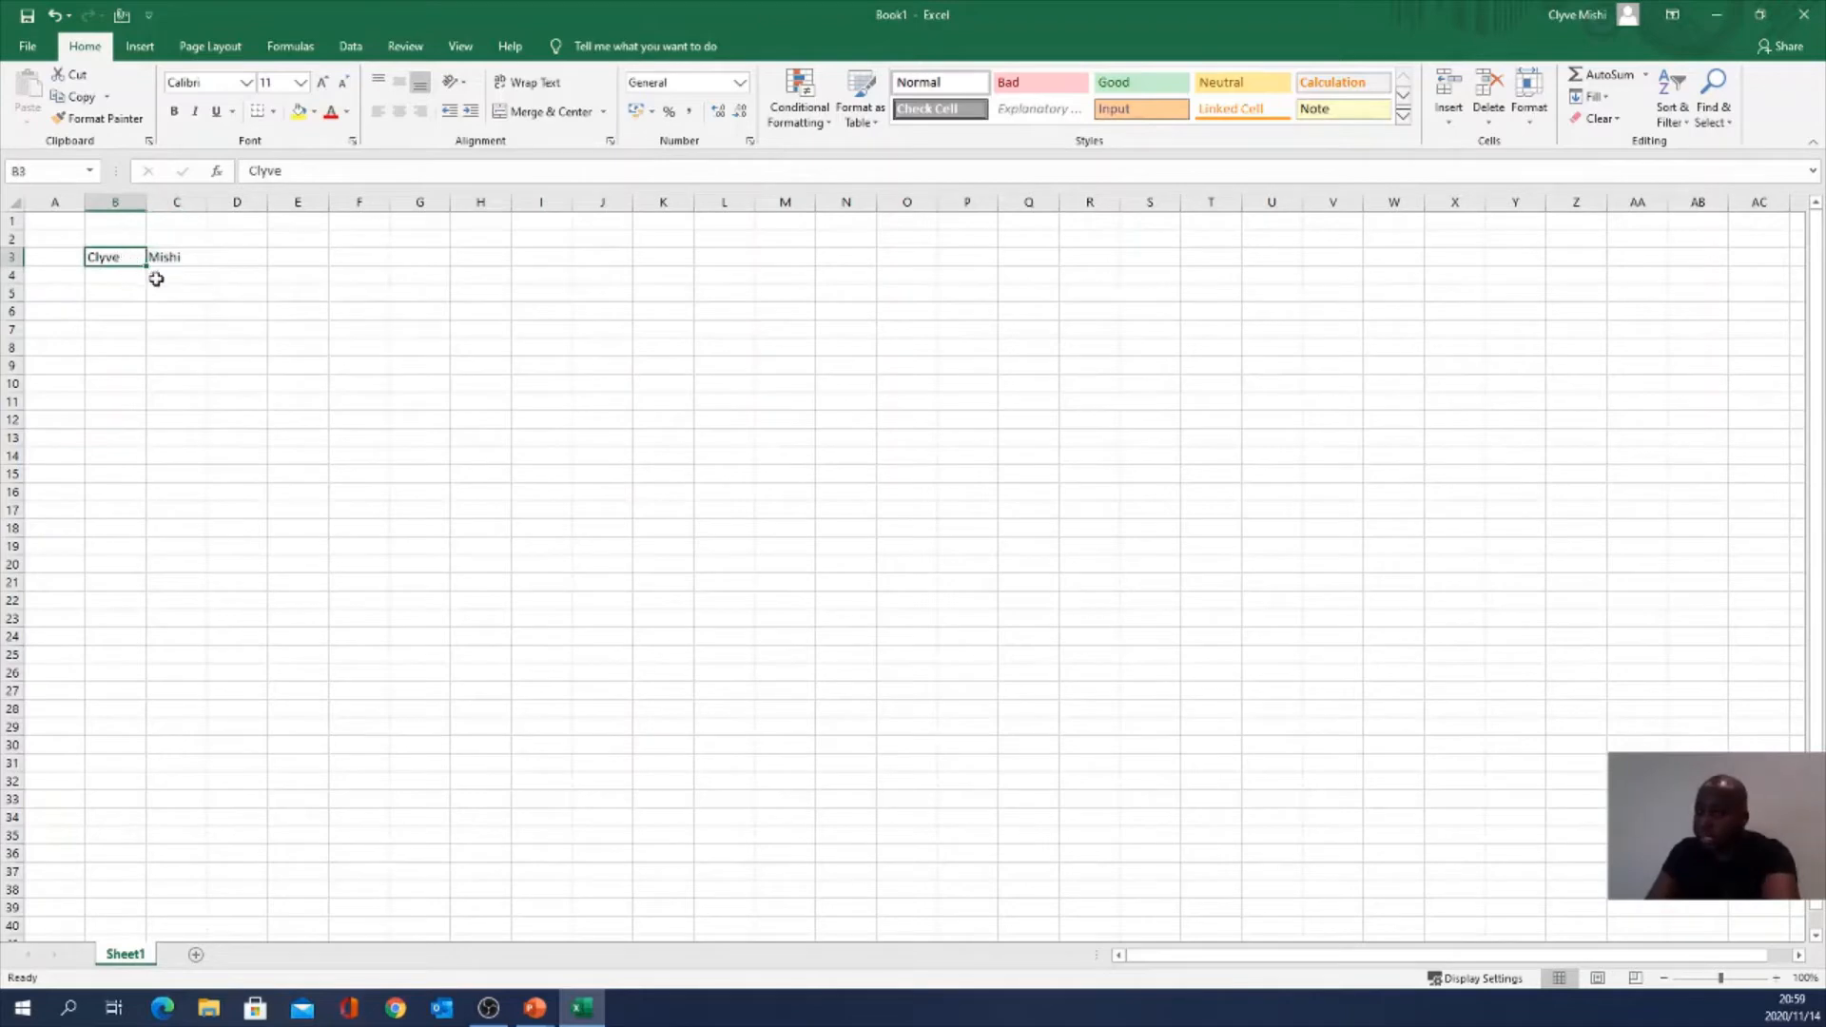
key("Delete")
left_click(172, 257)
key("Delete")
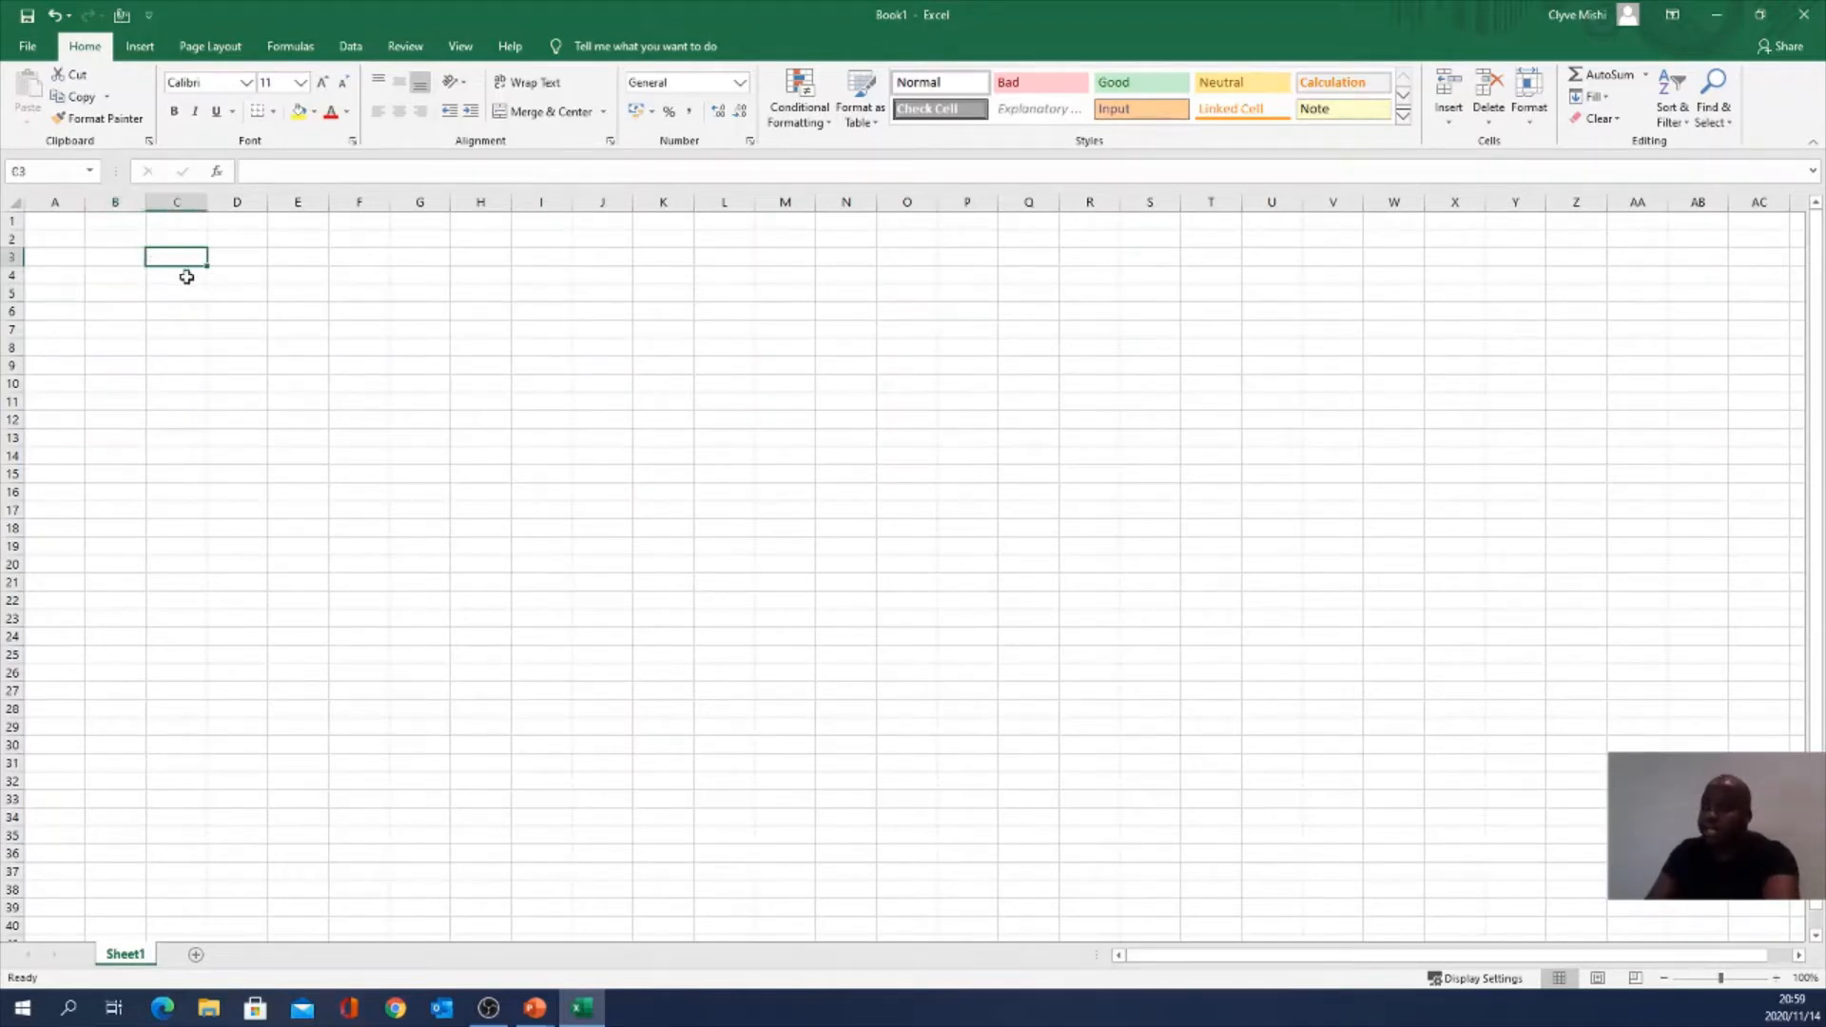
Step: Type the first name into cell B3 and commit it
left_click(132, 262)
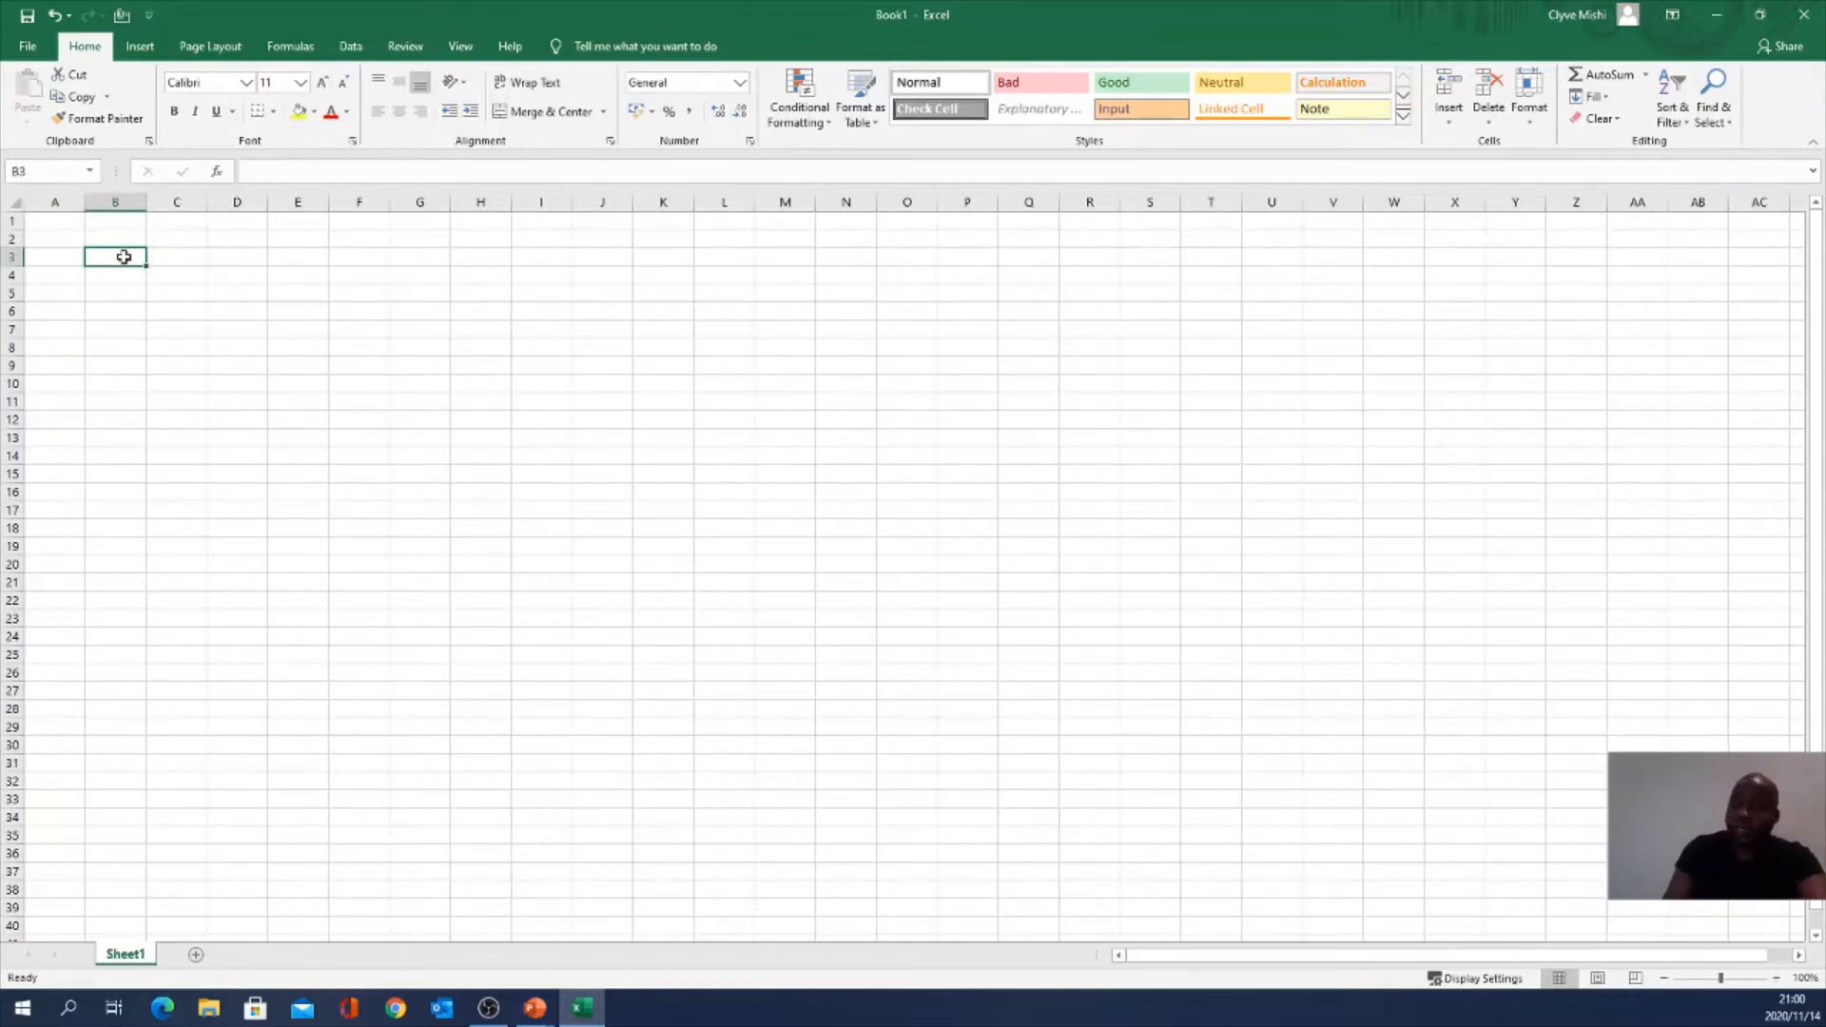
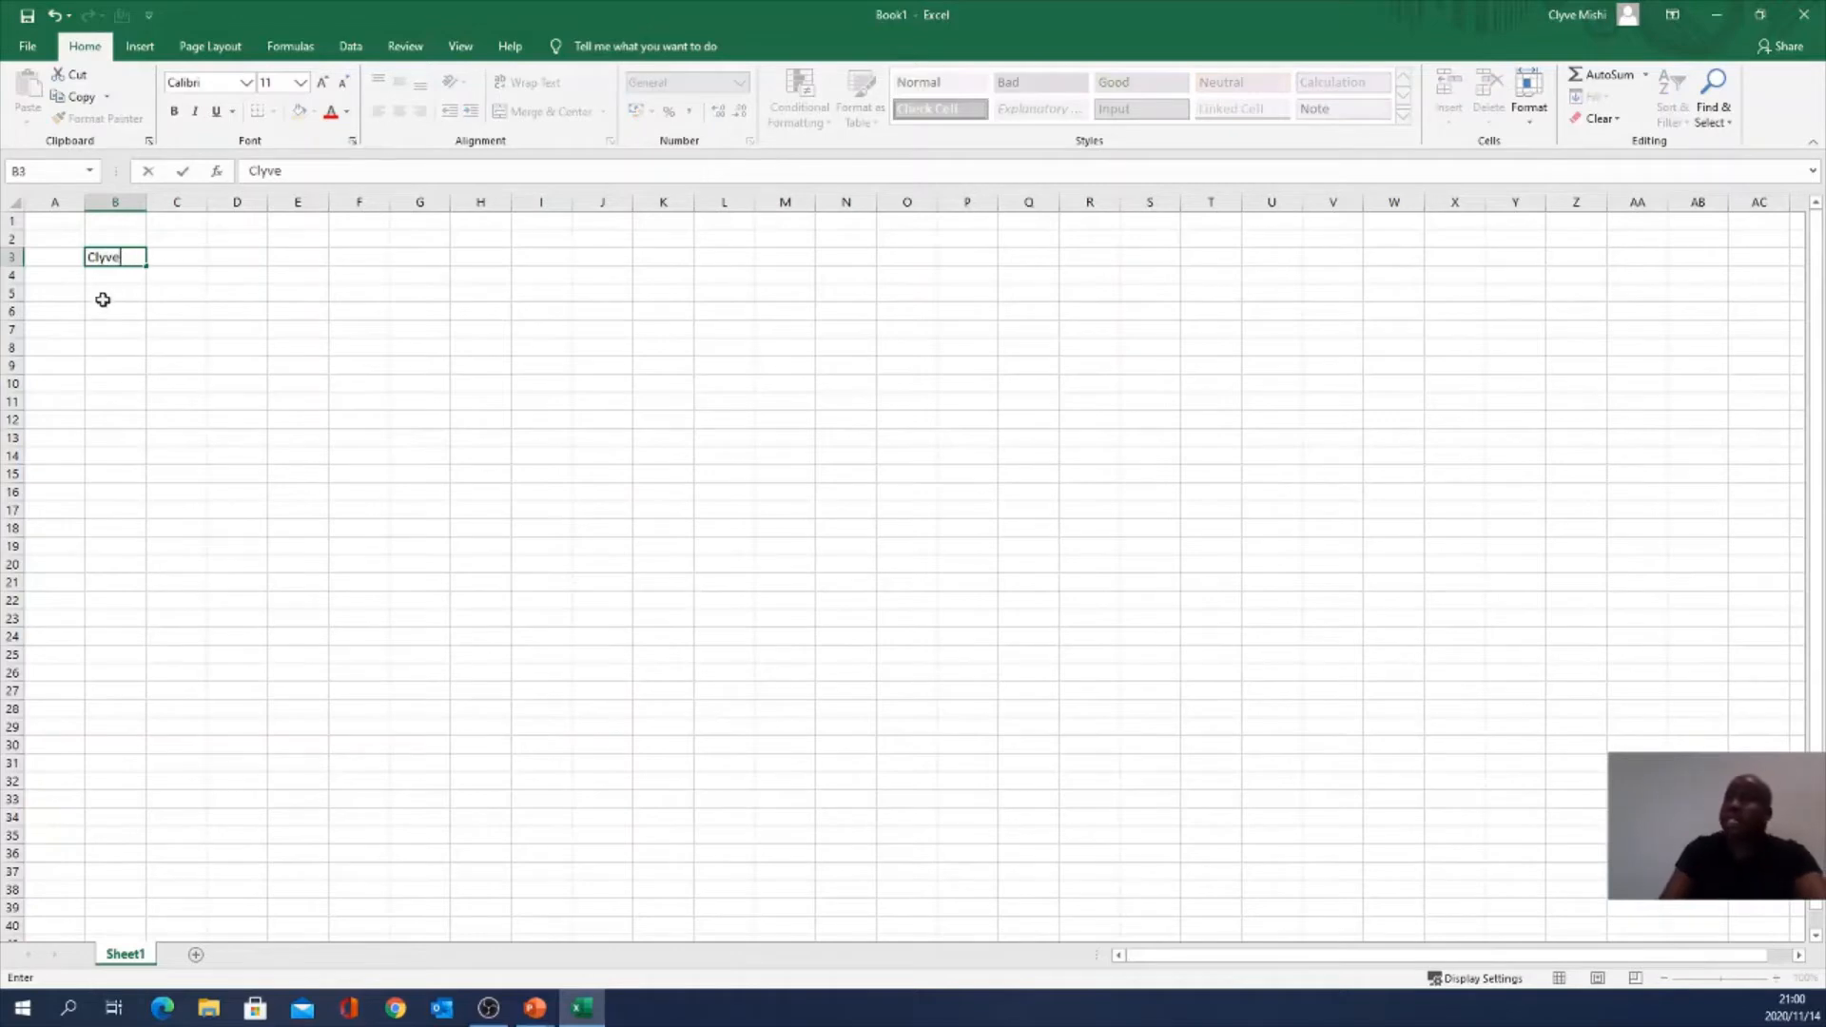
key("F2")
key("Return")
left_click(104, 255)
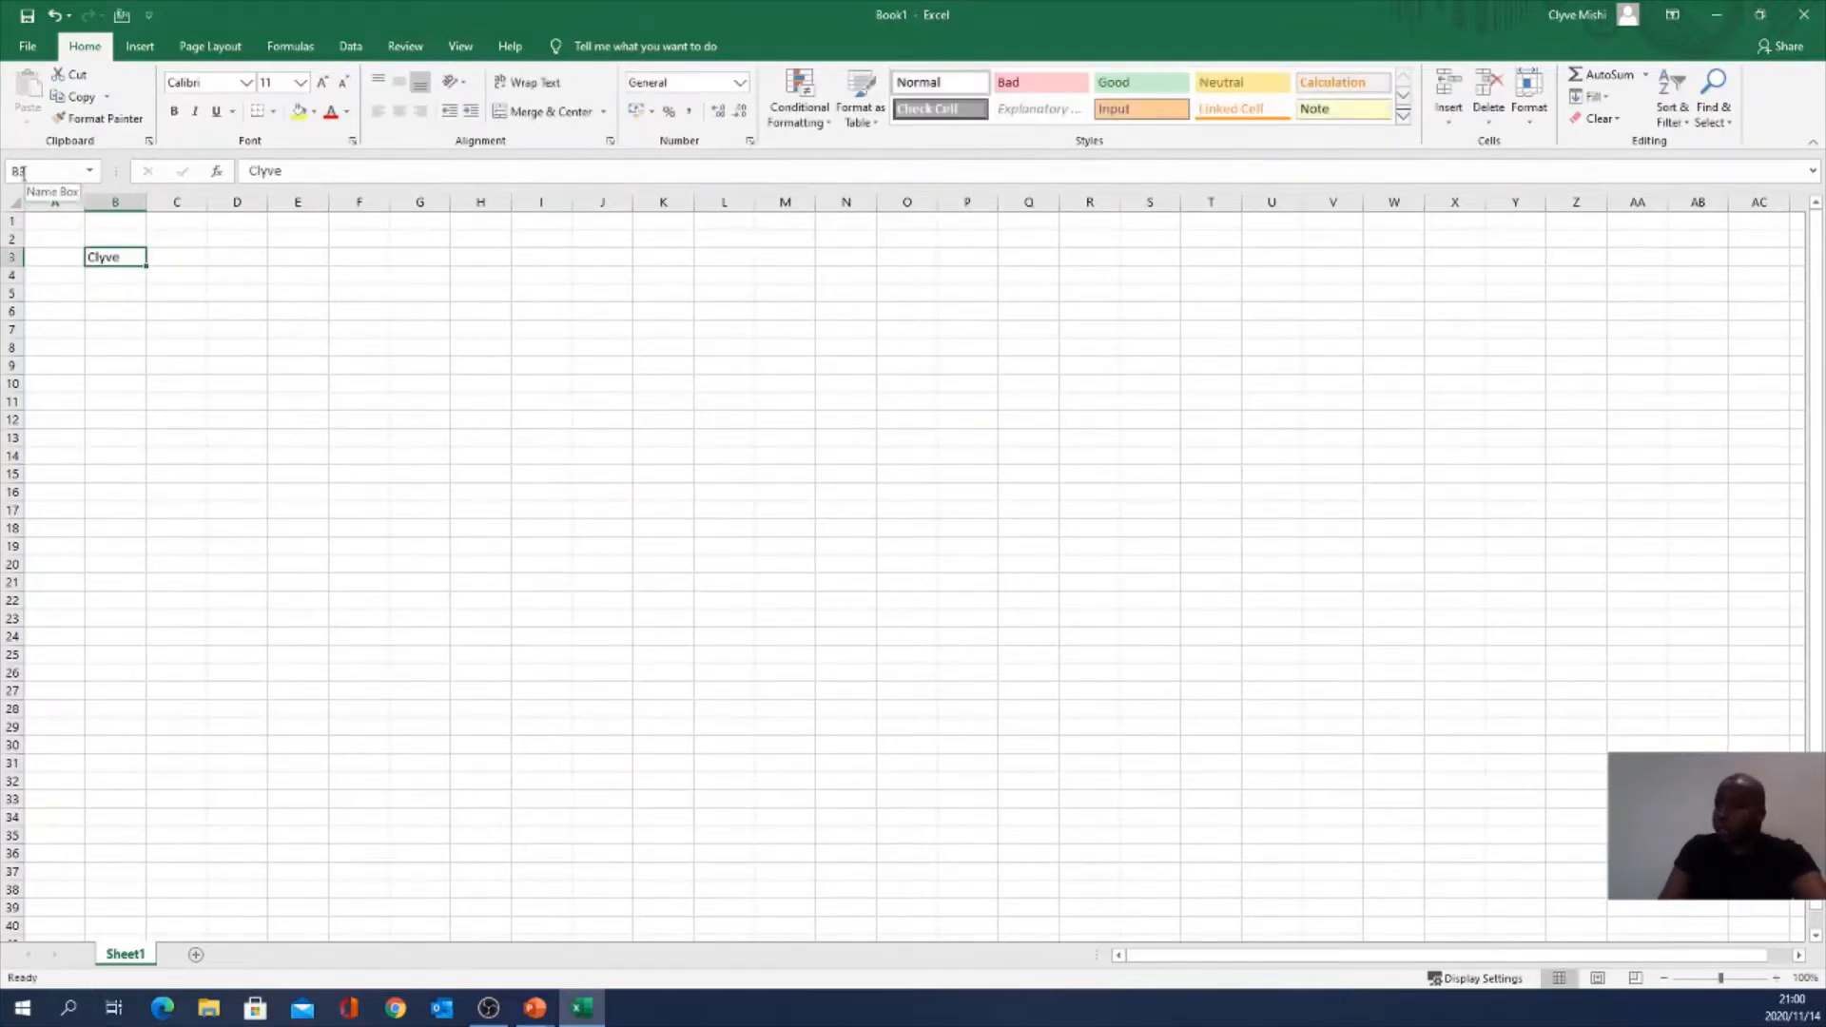
Step: Select column B, return to B3, then resize the sheet-tab area beside the horizontal scrollbar
left_click(122, 200)
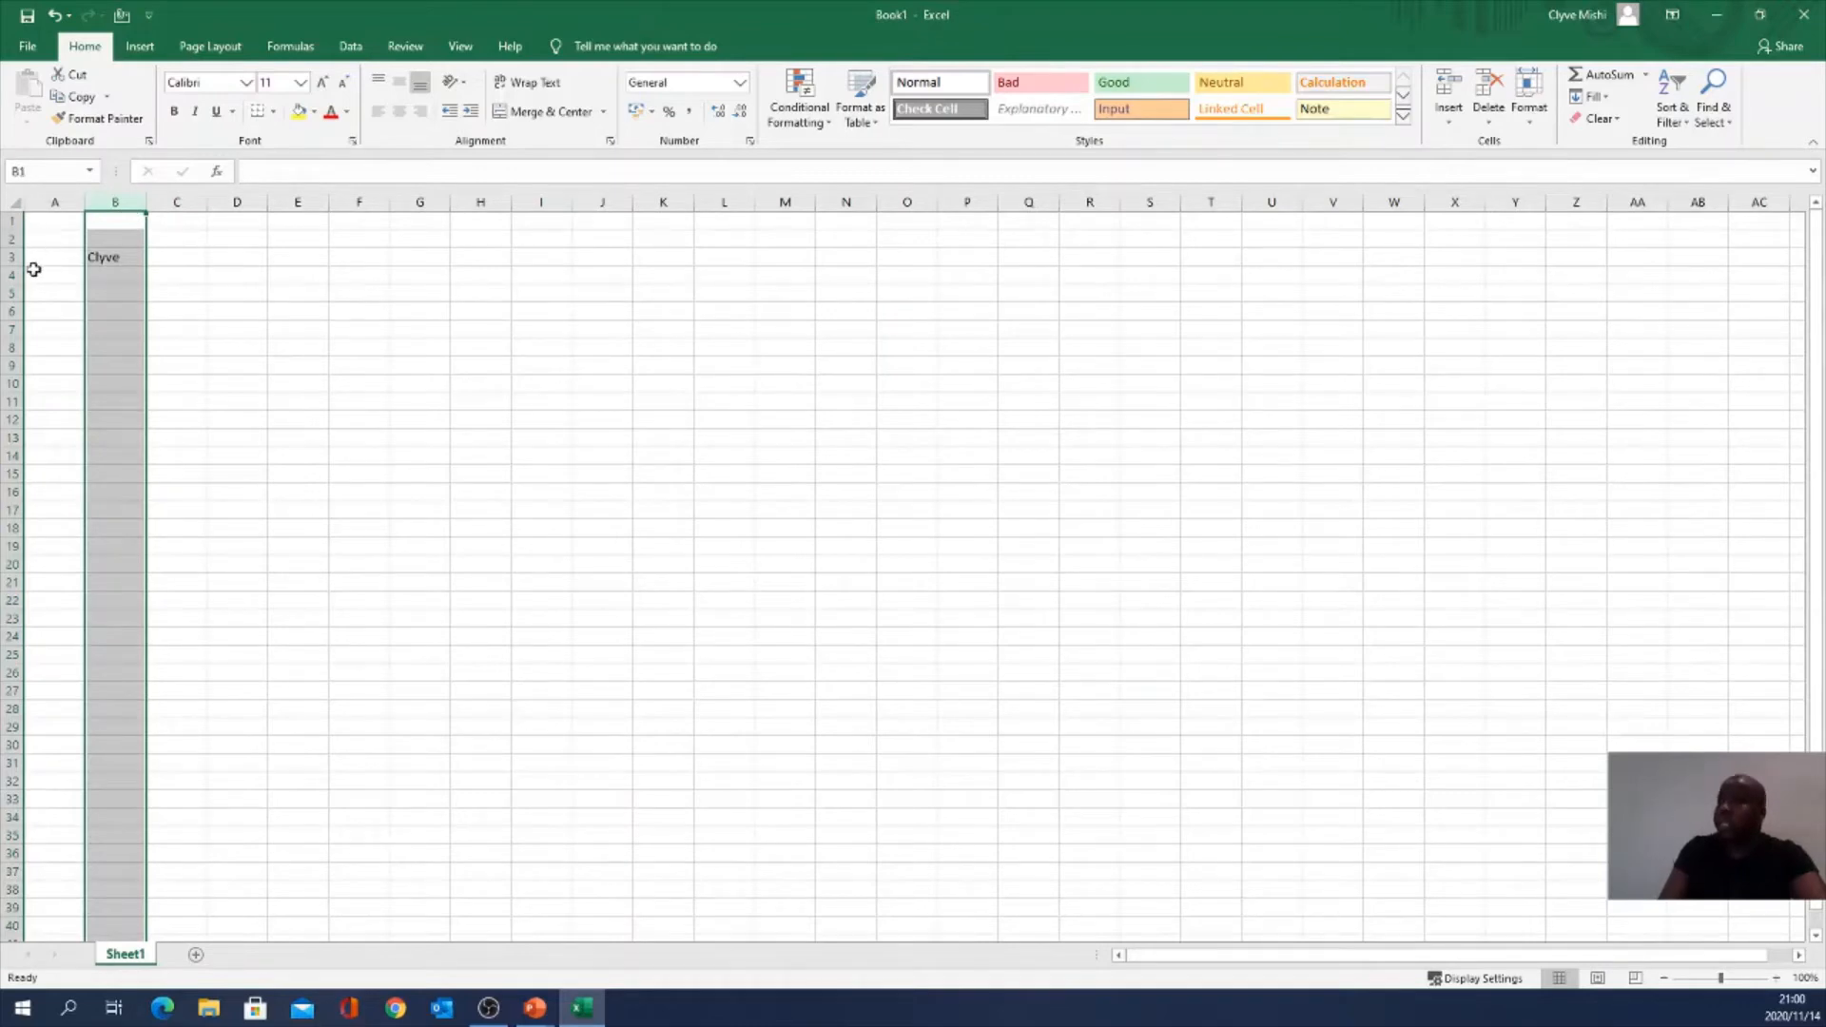
left_click(110, 257)
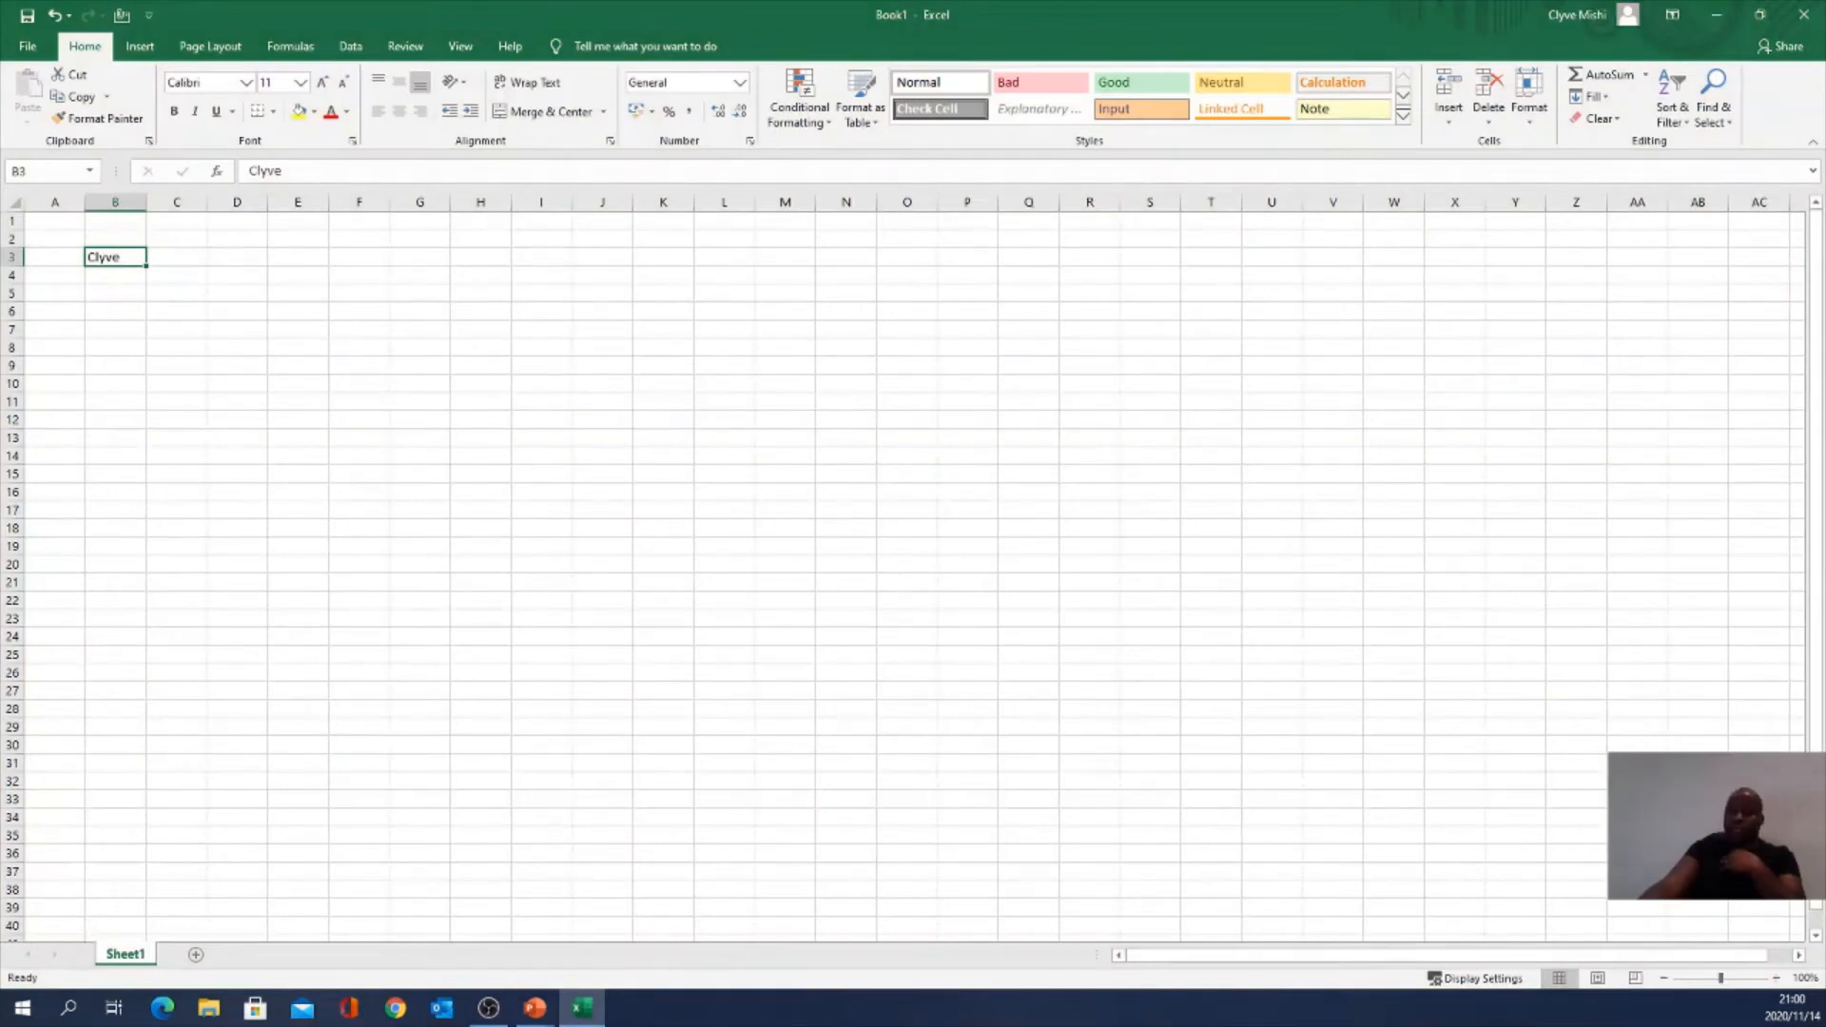
key("alt+Tab")
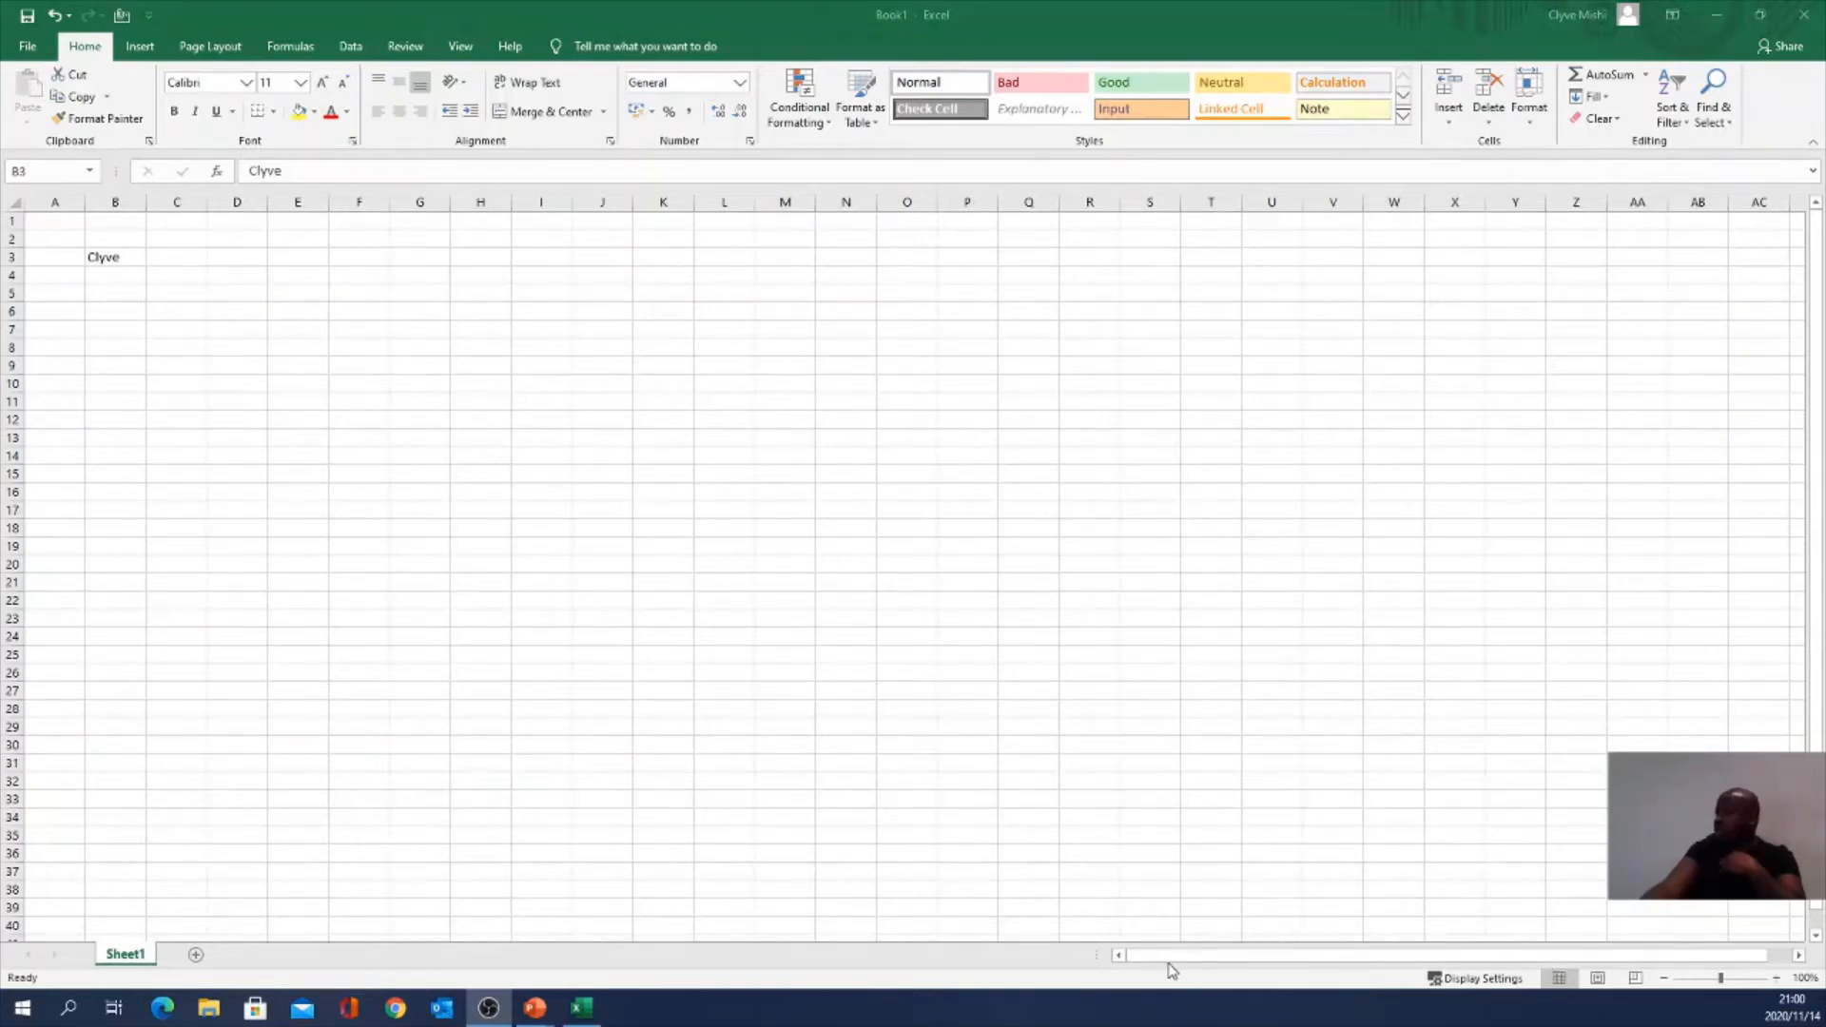
left_click(1258, 956)
left_click_drag(1378, 959, 1559, 956)
left_click_drag(1441, 954, 1561, 963)
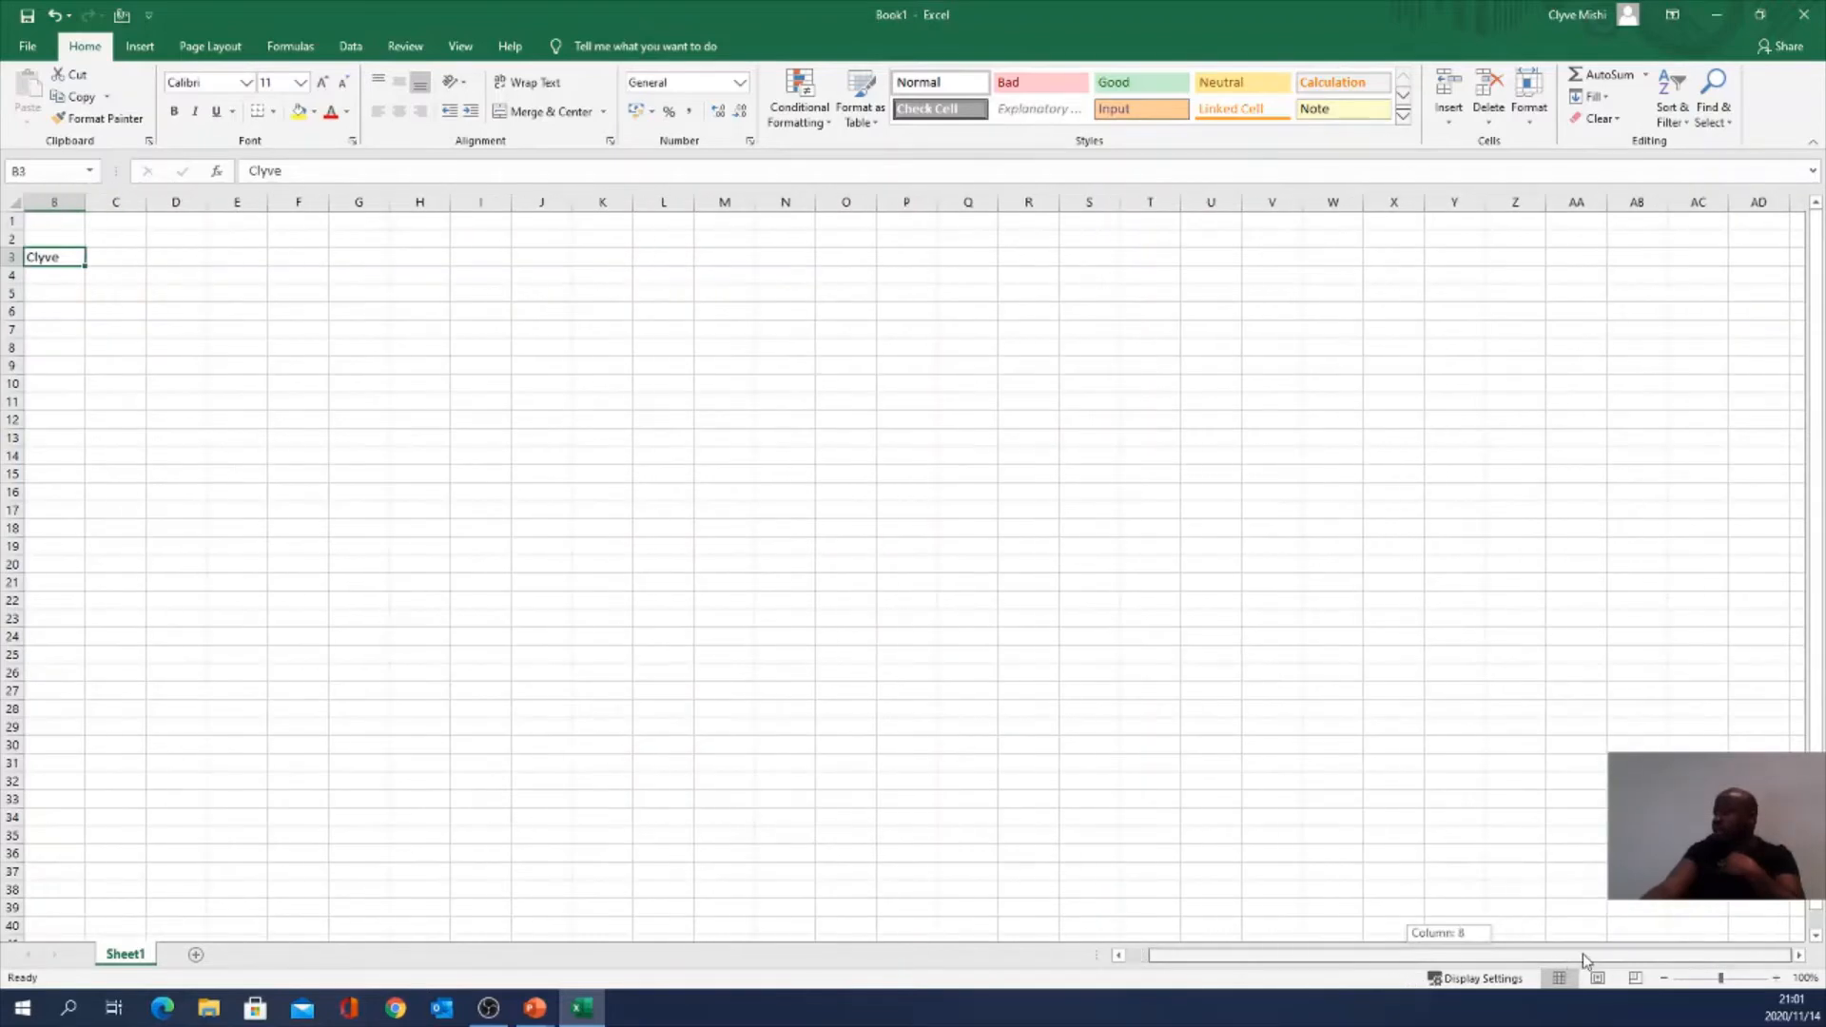
left_click_drag(1709, 947, 1777, 969)
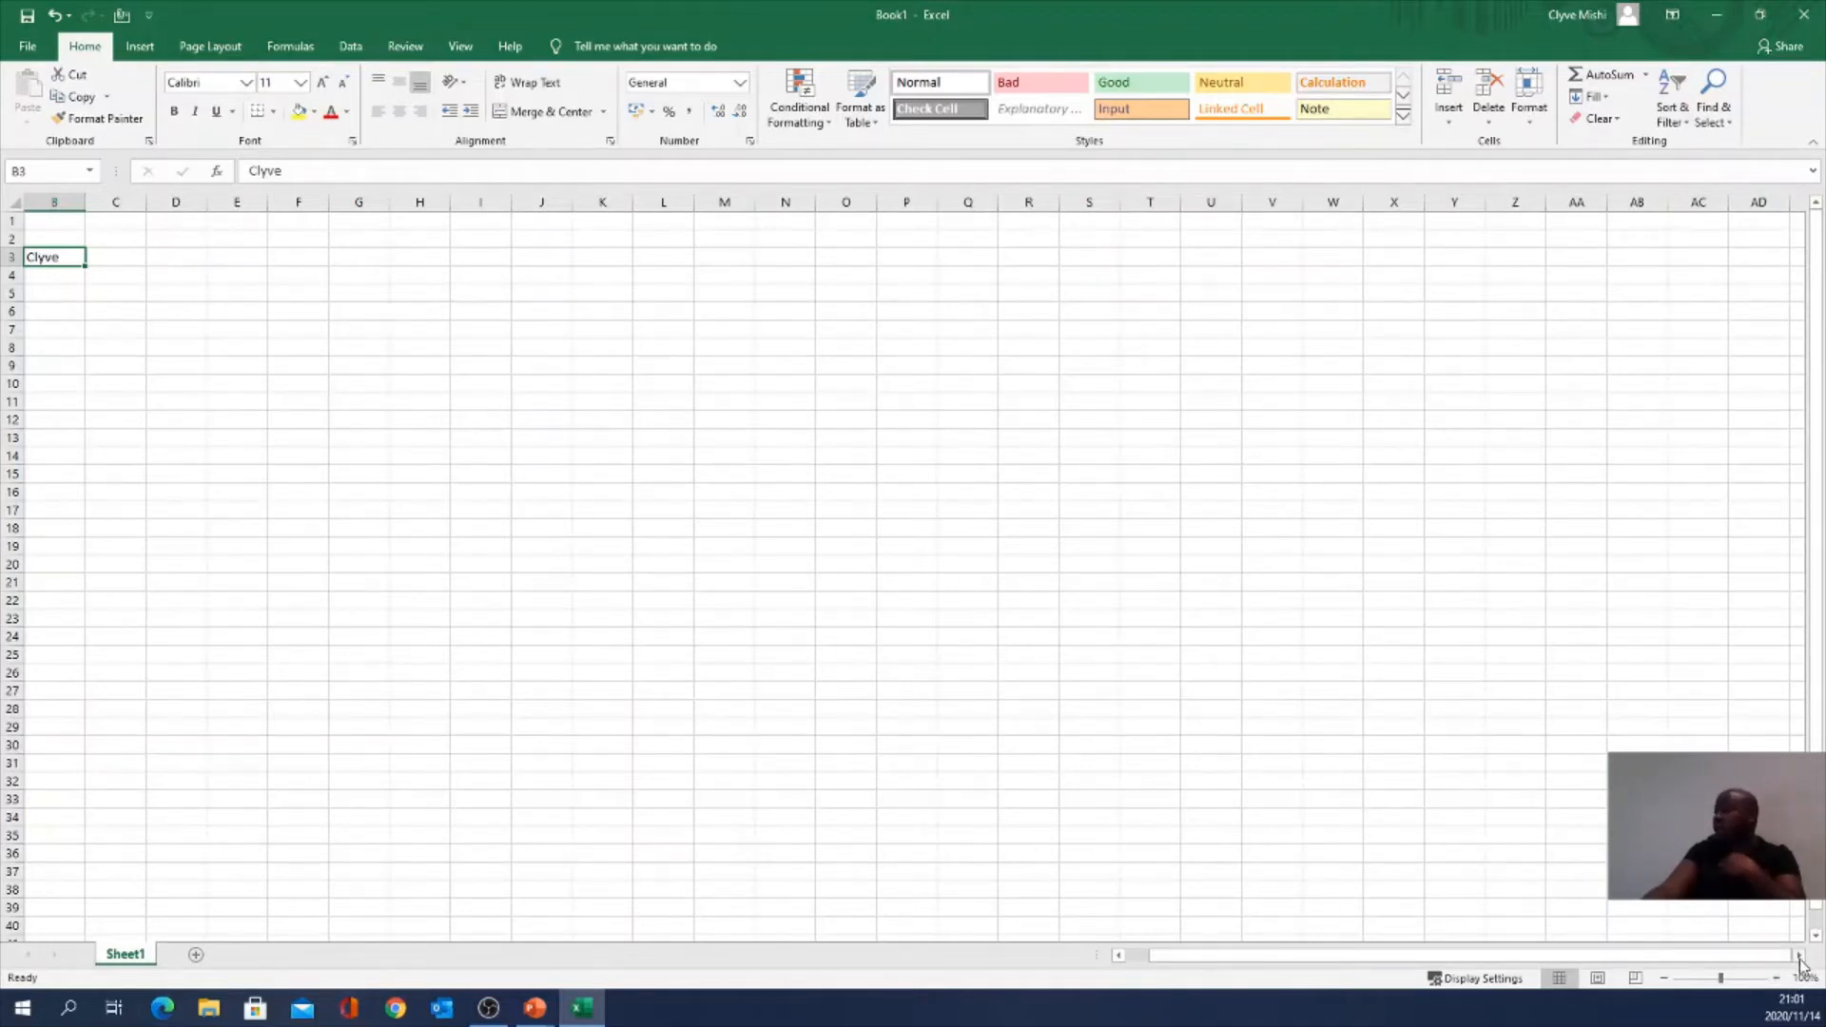
Step: Scroll around the sheet with the scrollbars, then select the range A18:L33
left_click_drag(1799, 957, 1312, 965)
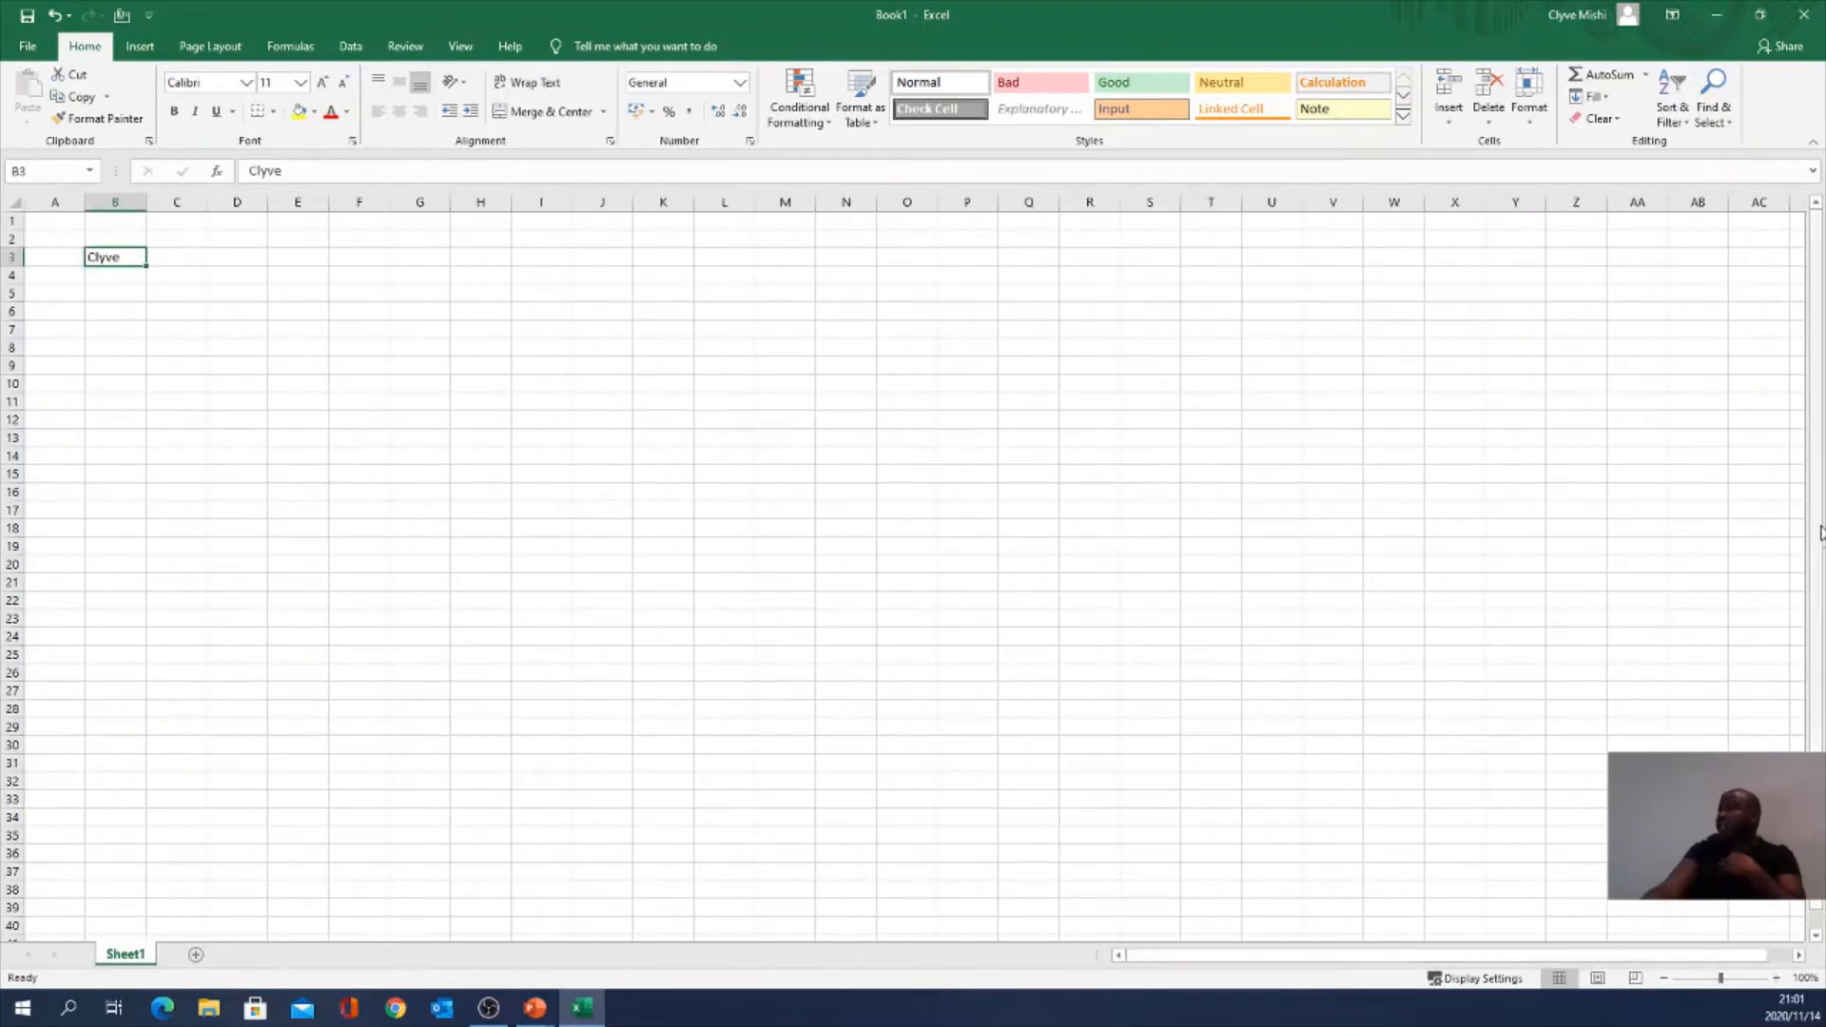
left_click_drag(1818, 487, 1822, 568)
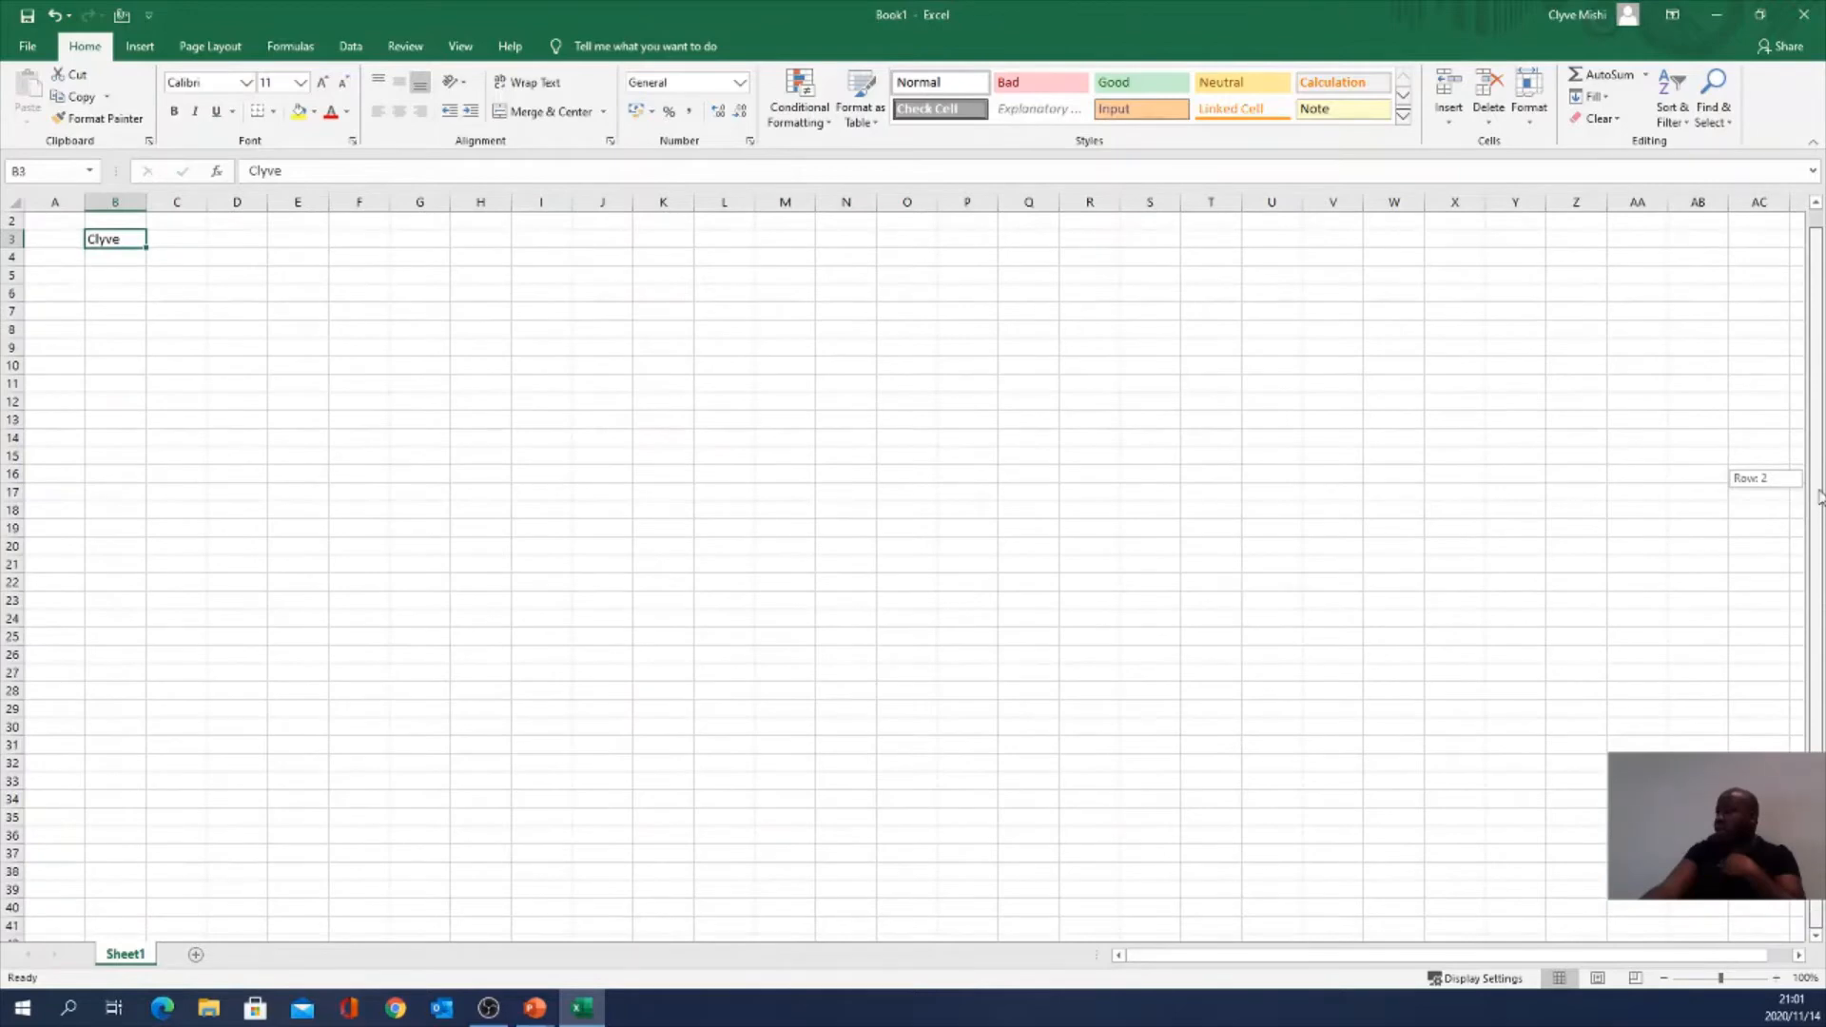
left_click_drag(1819, 496, 1822, 588)
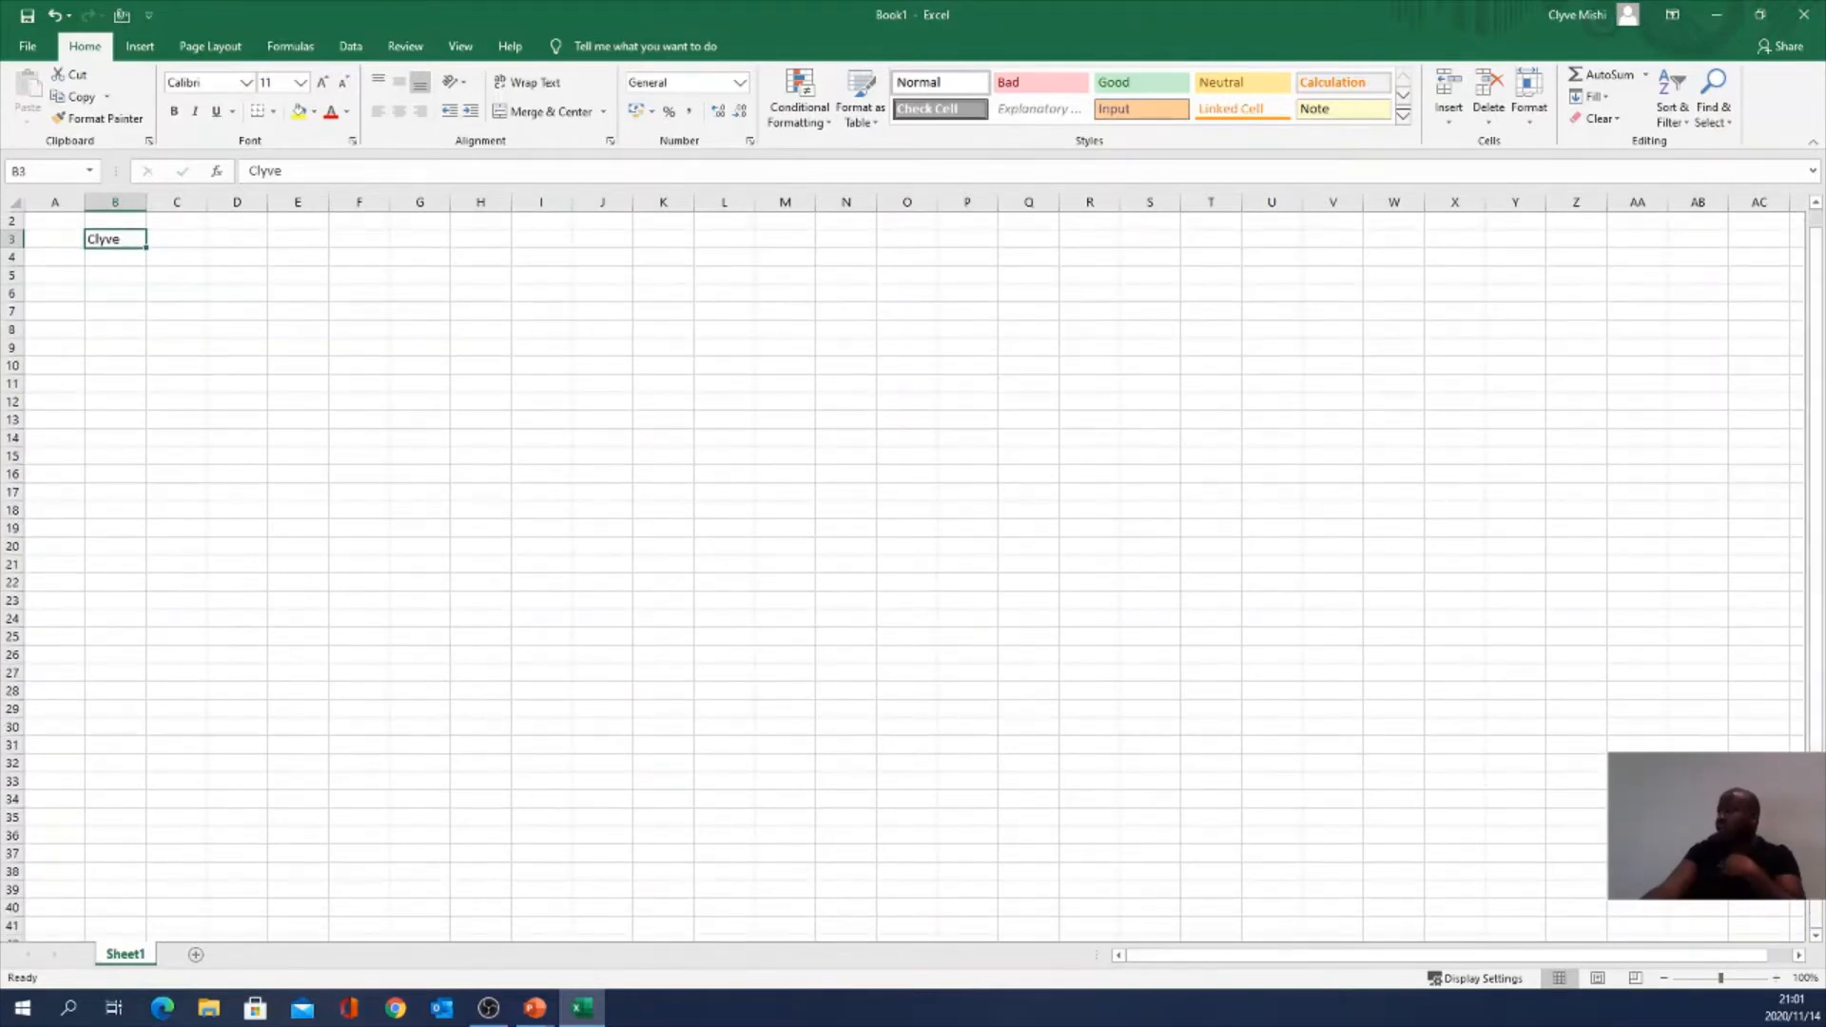
left_click(1815, 935)
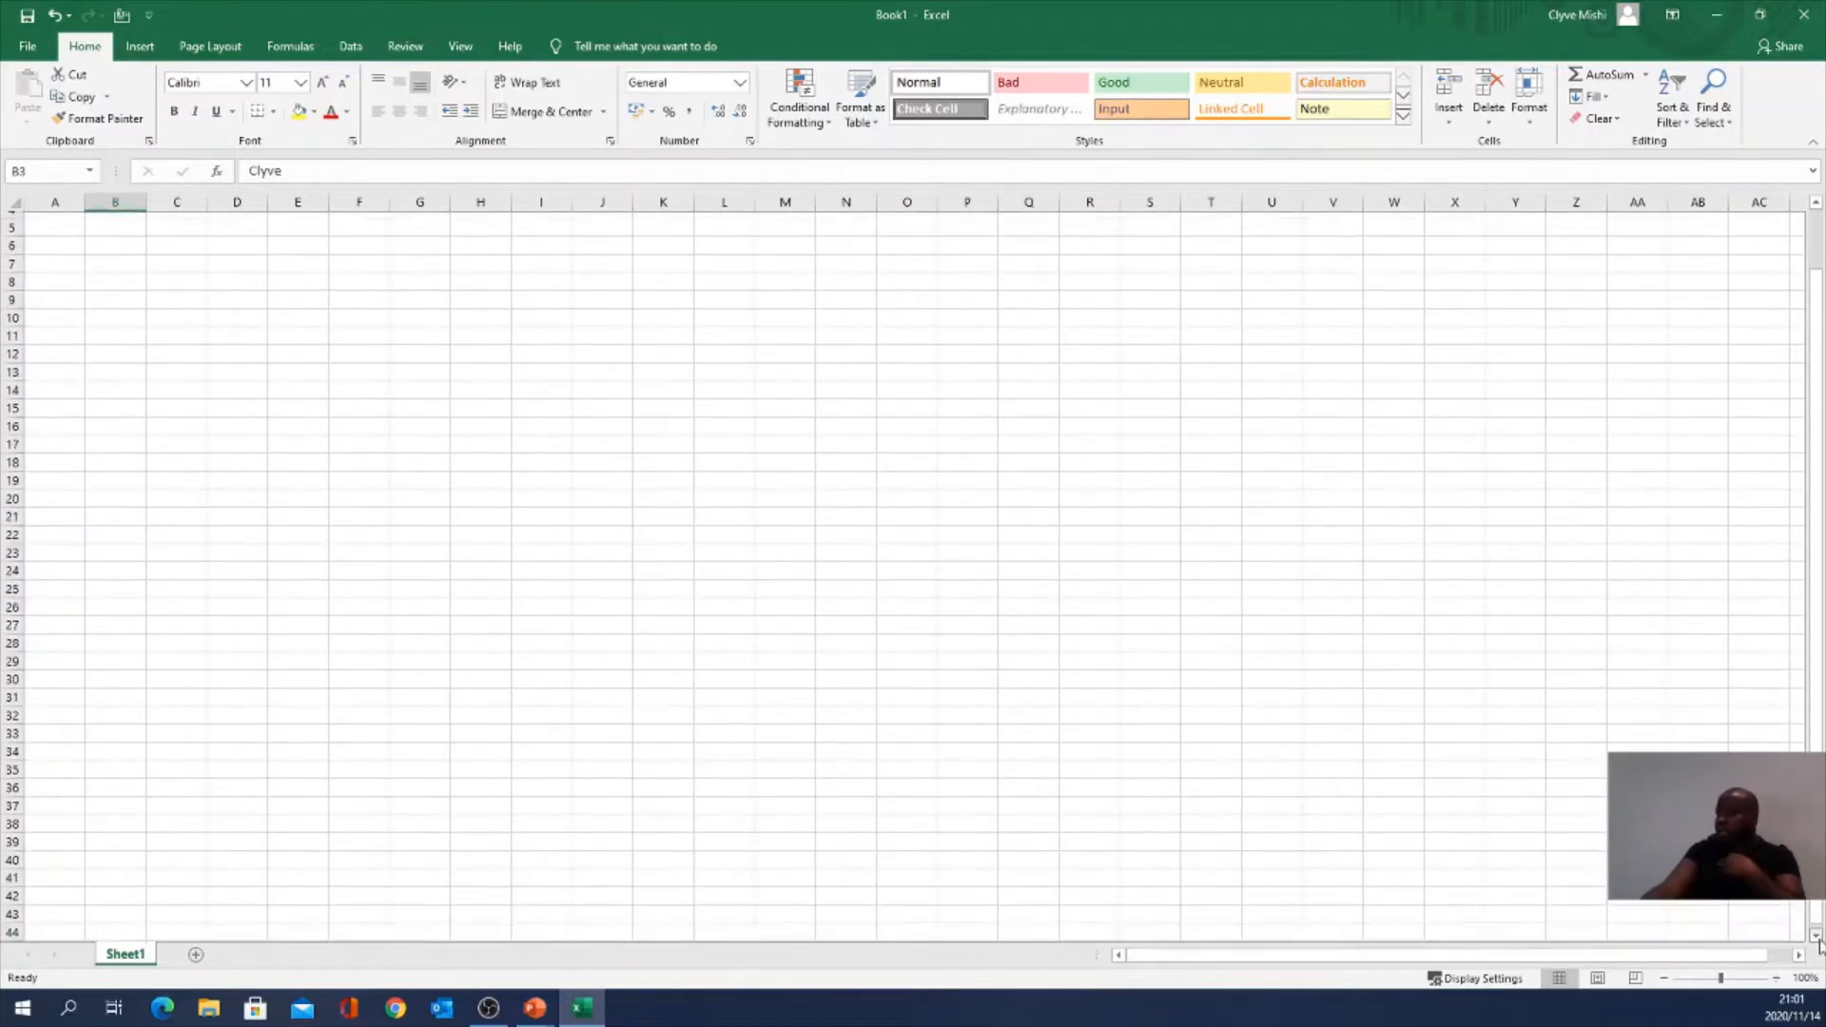
left_click(1816, 937)
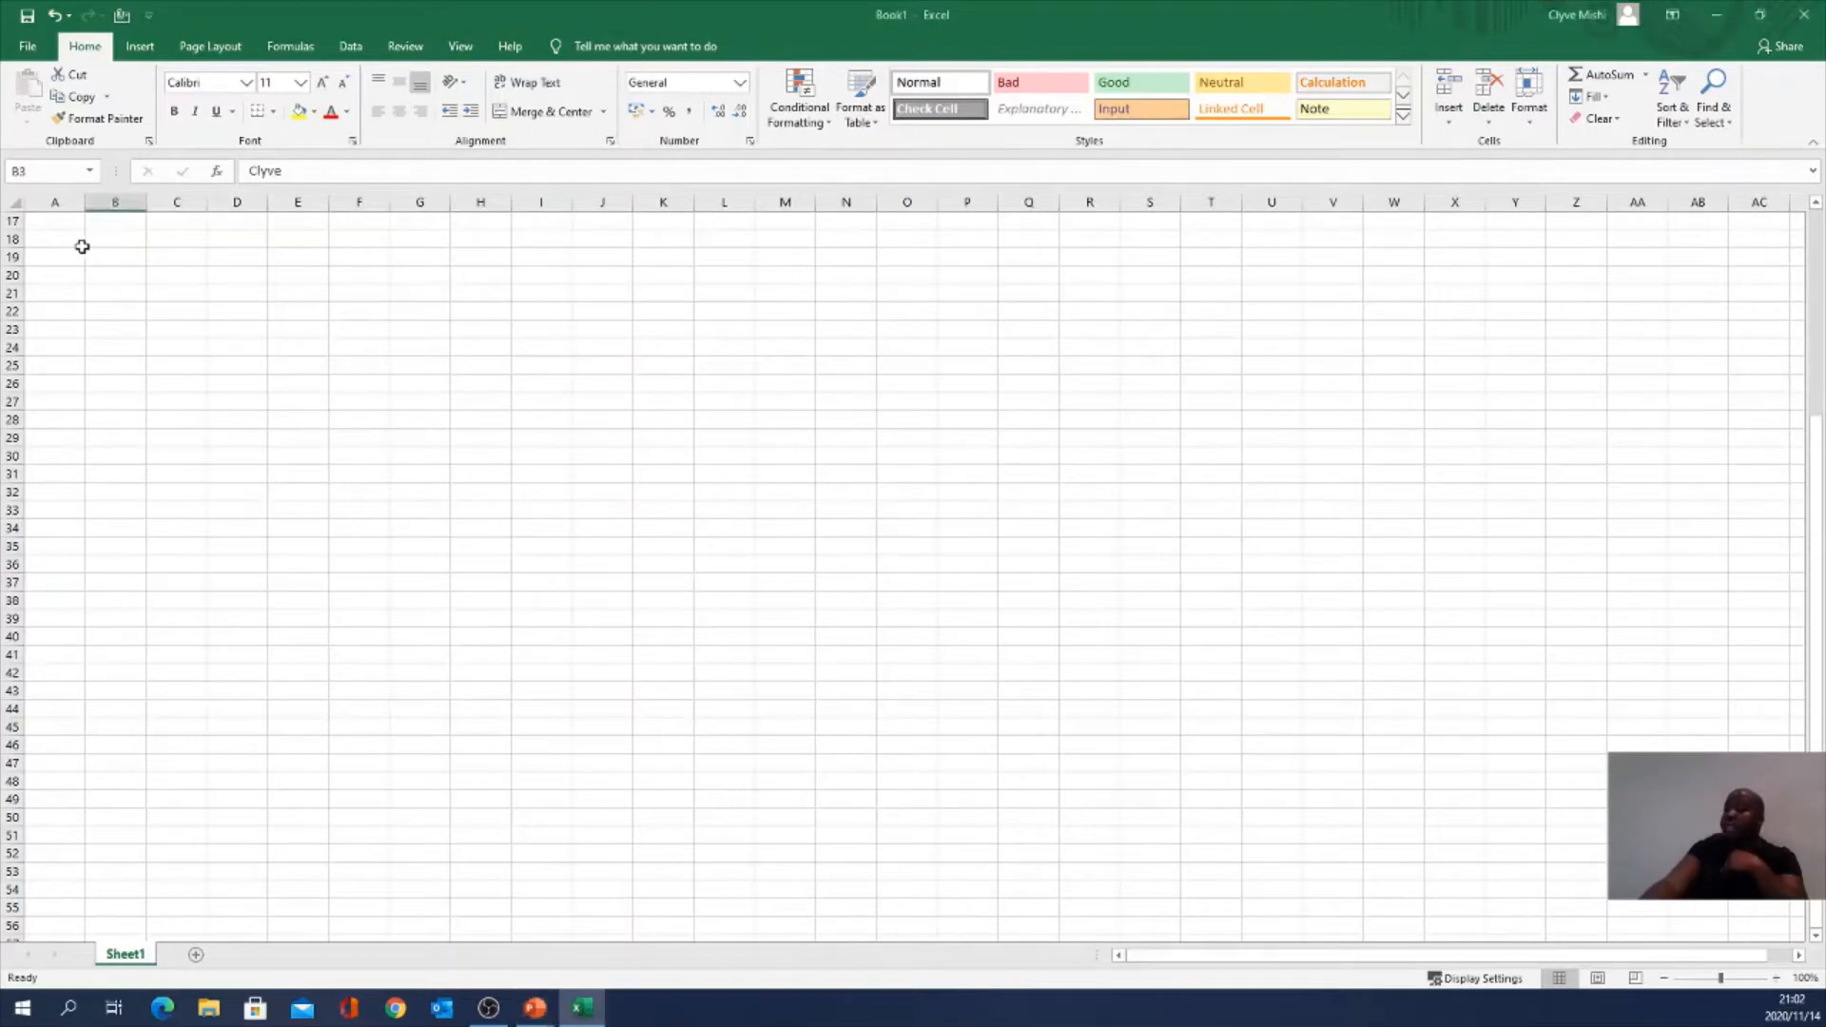
left_click_drag(77, 243, 730, 513)
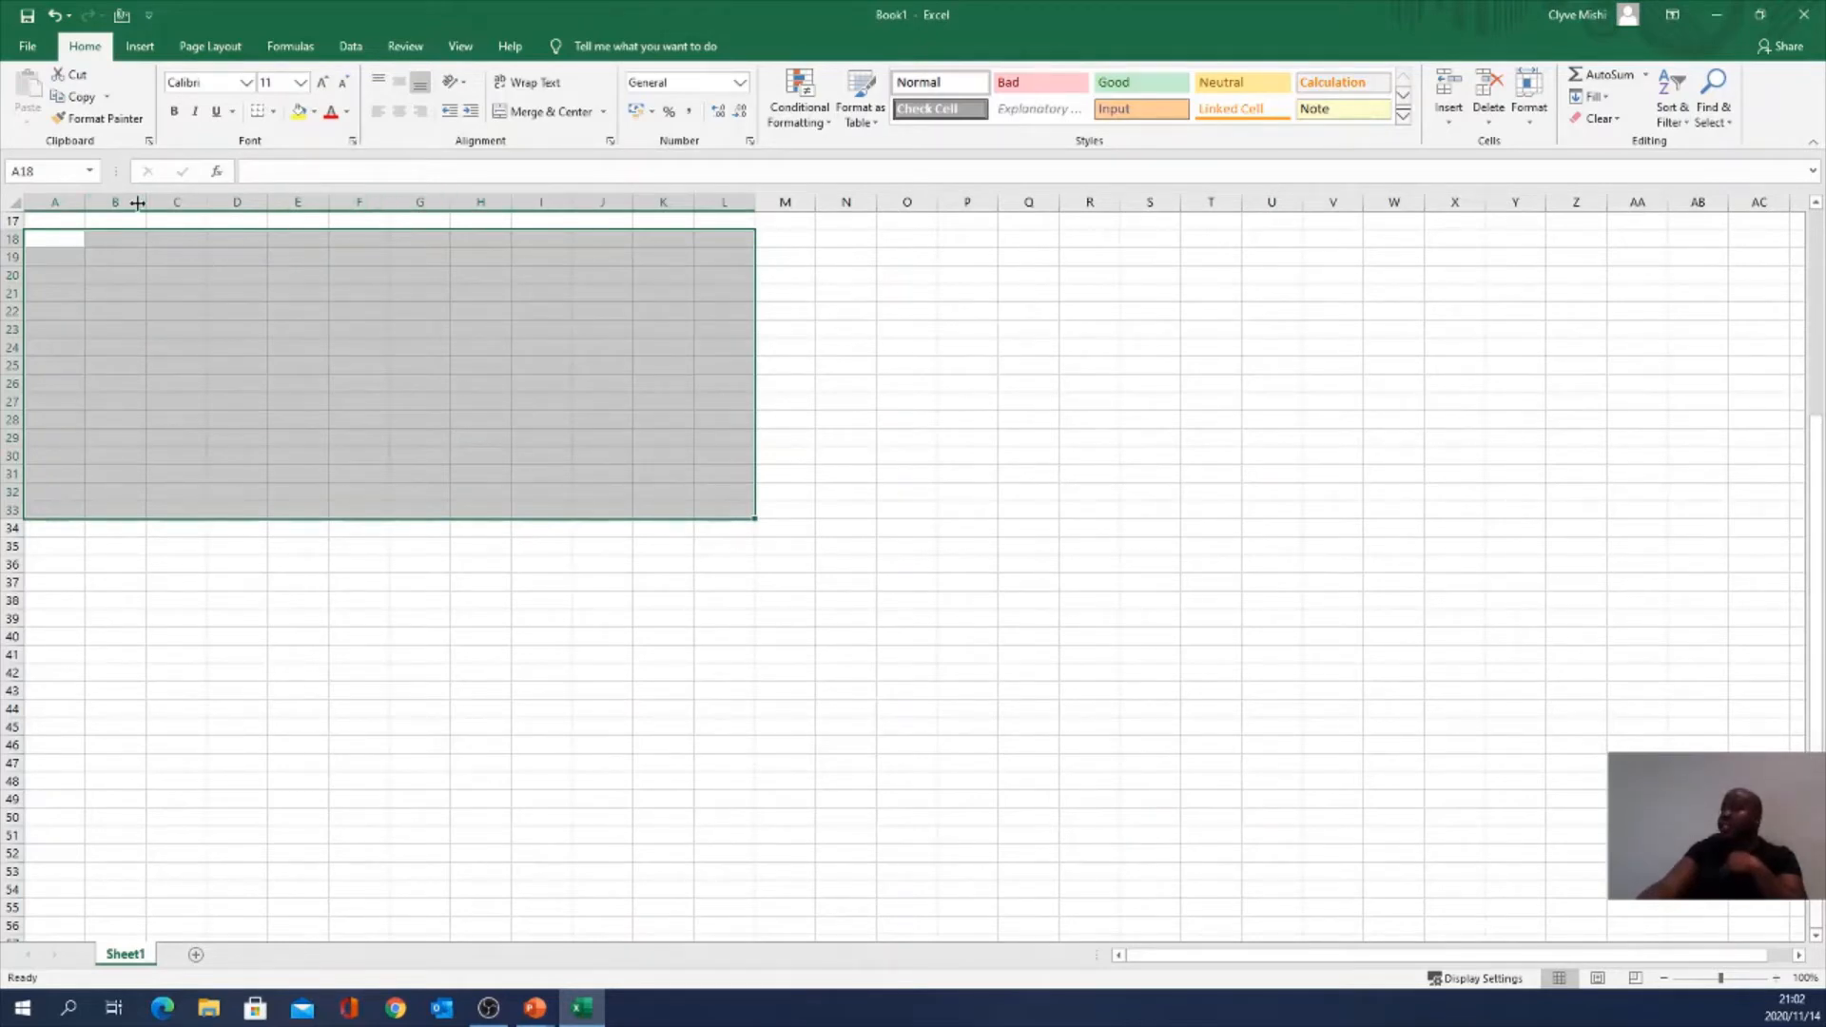
left_click(191, 203)
left_click_drag(59, 223, 177, 259)
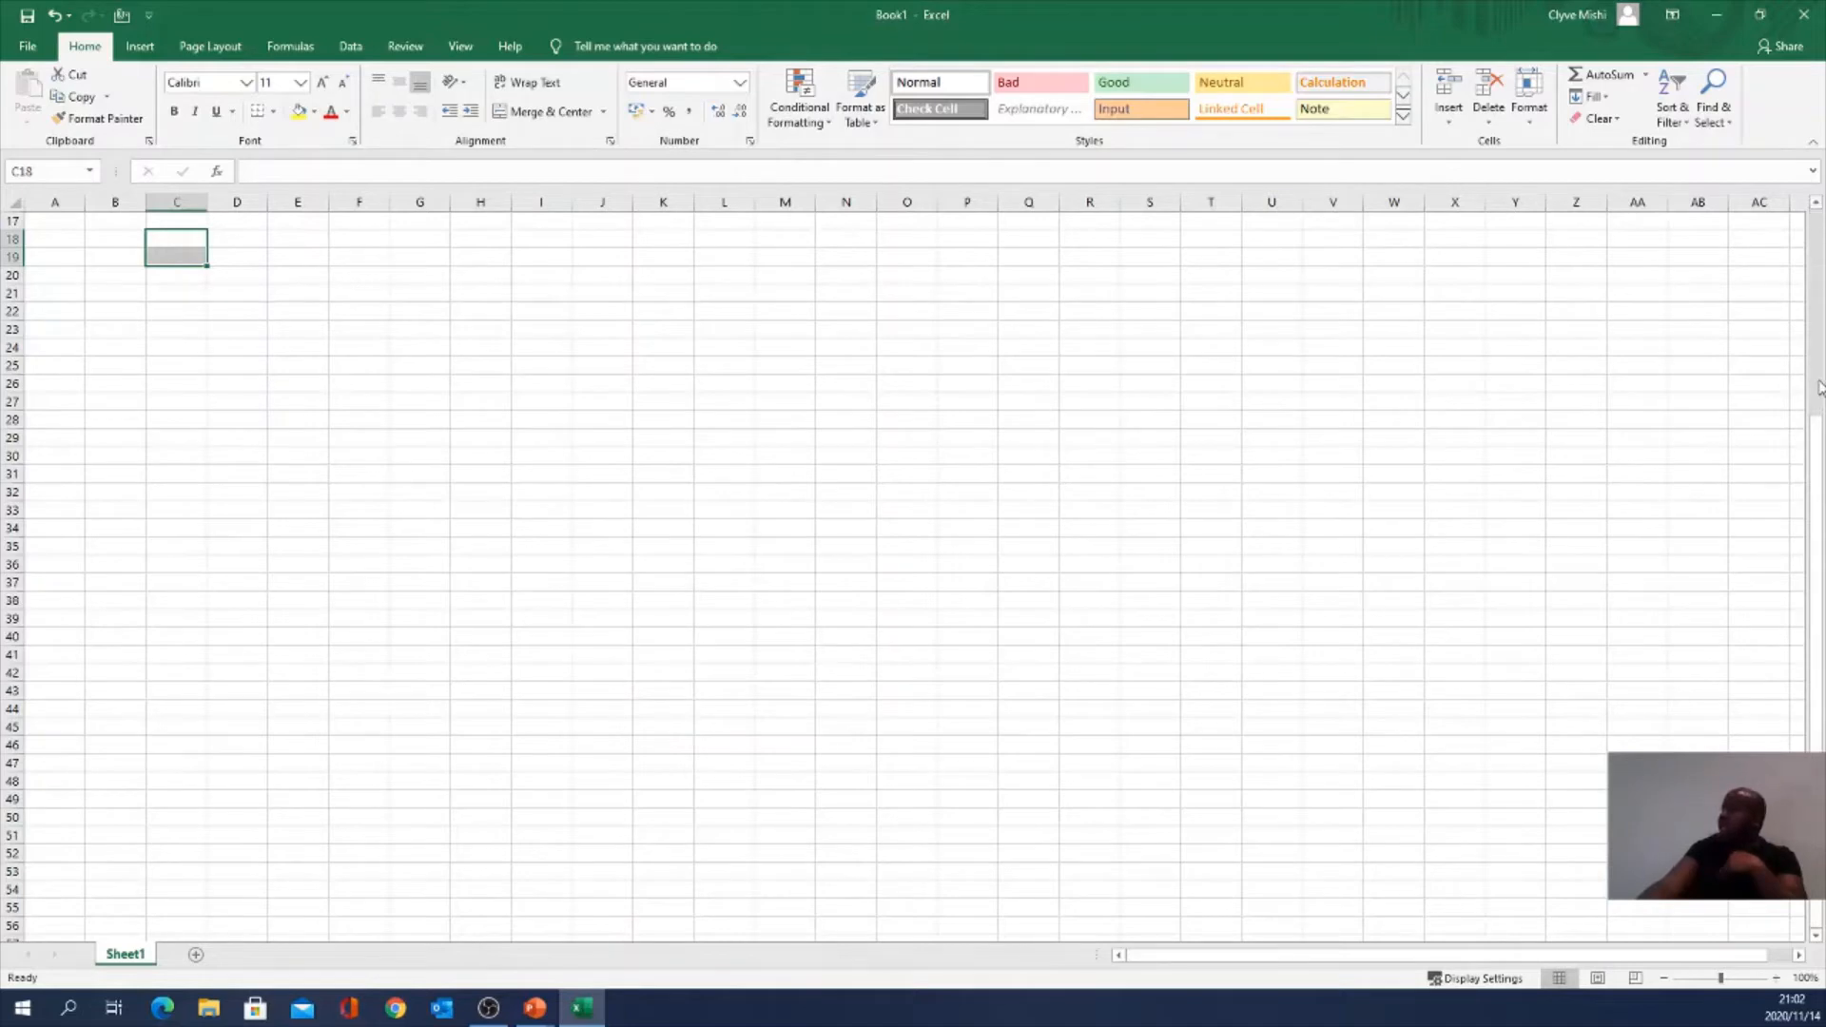
left_click_drag(1819, 437, 1819, 439)
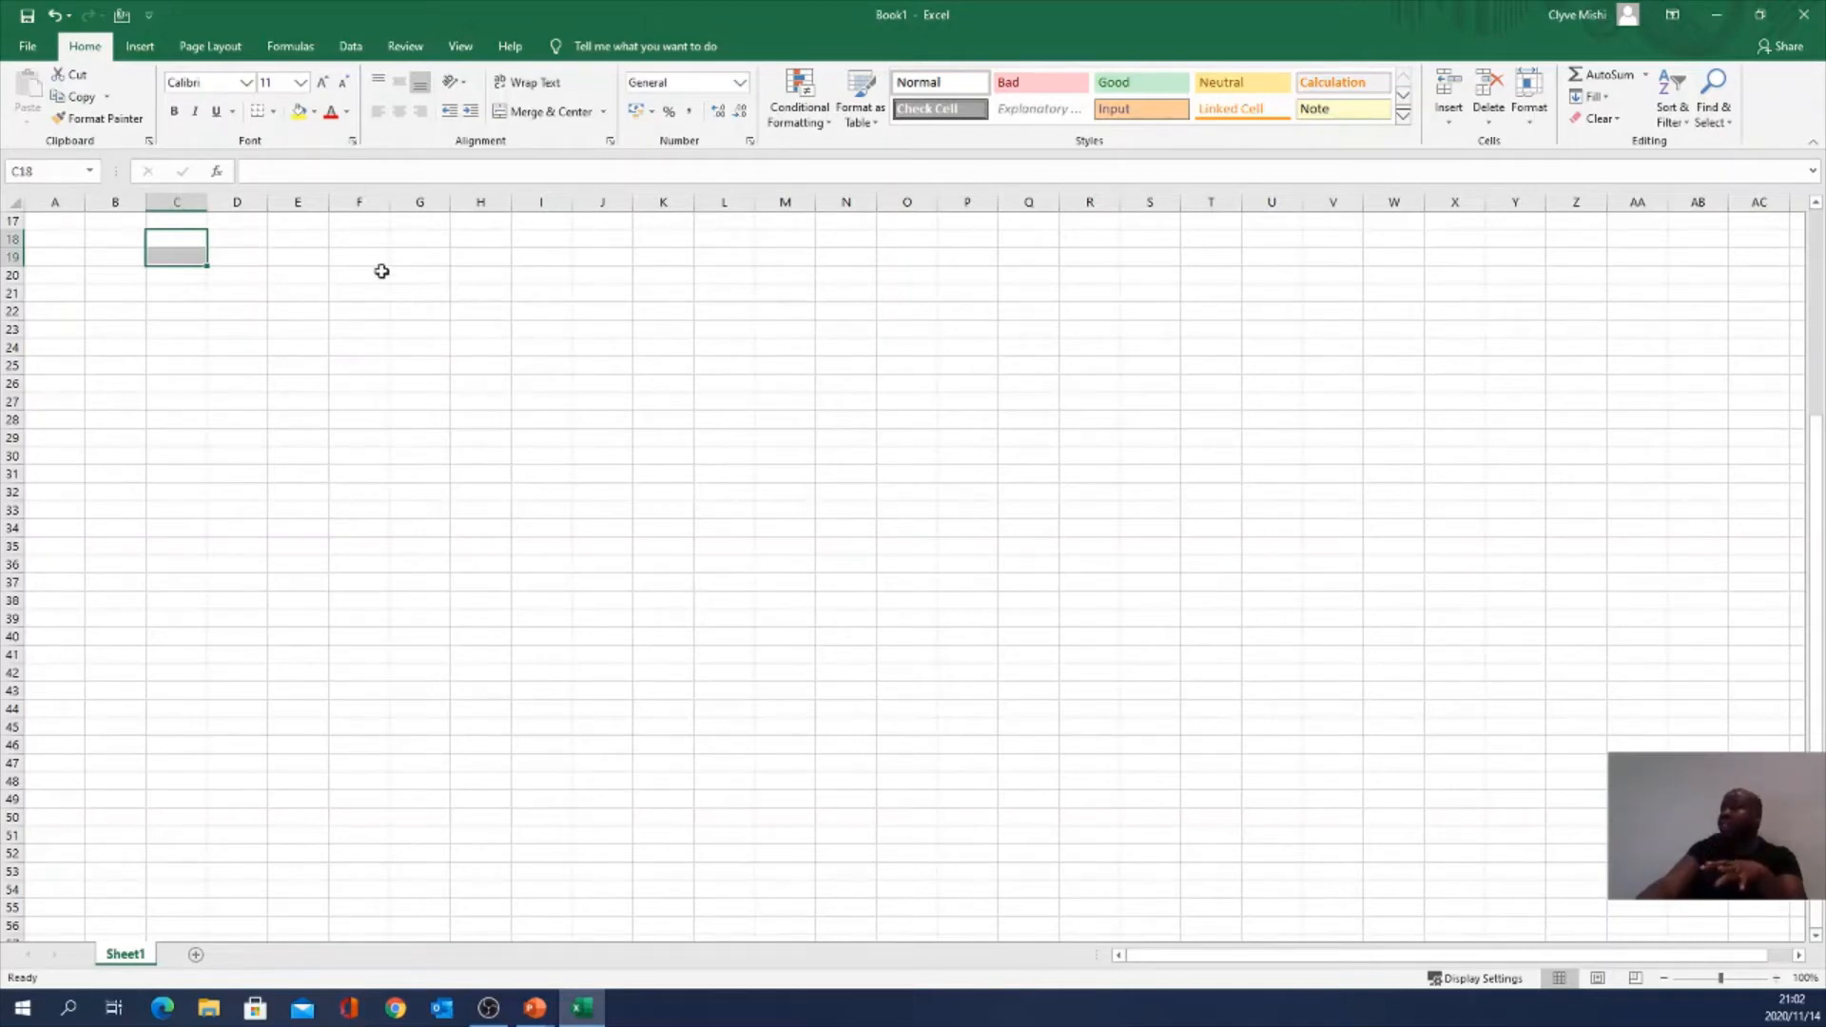
left_click(1816, 205)
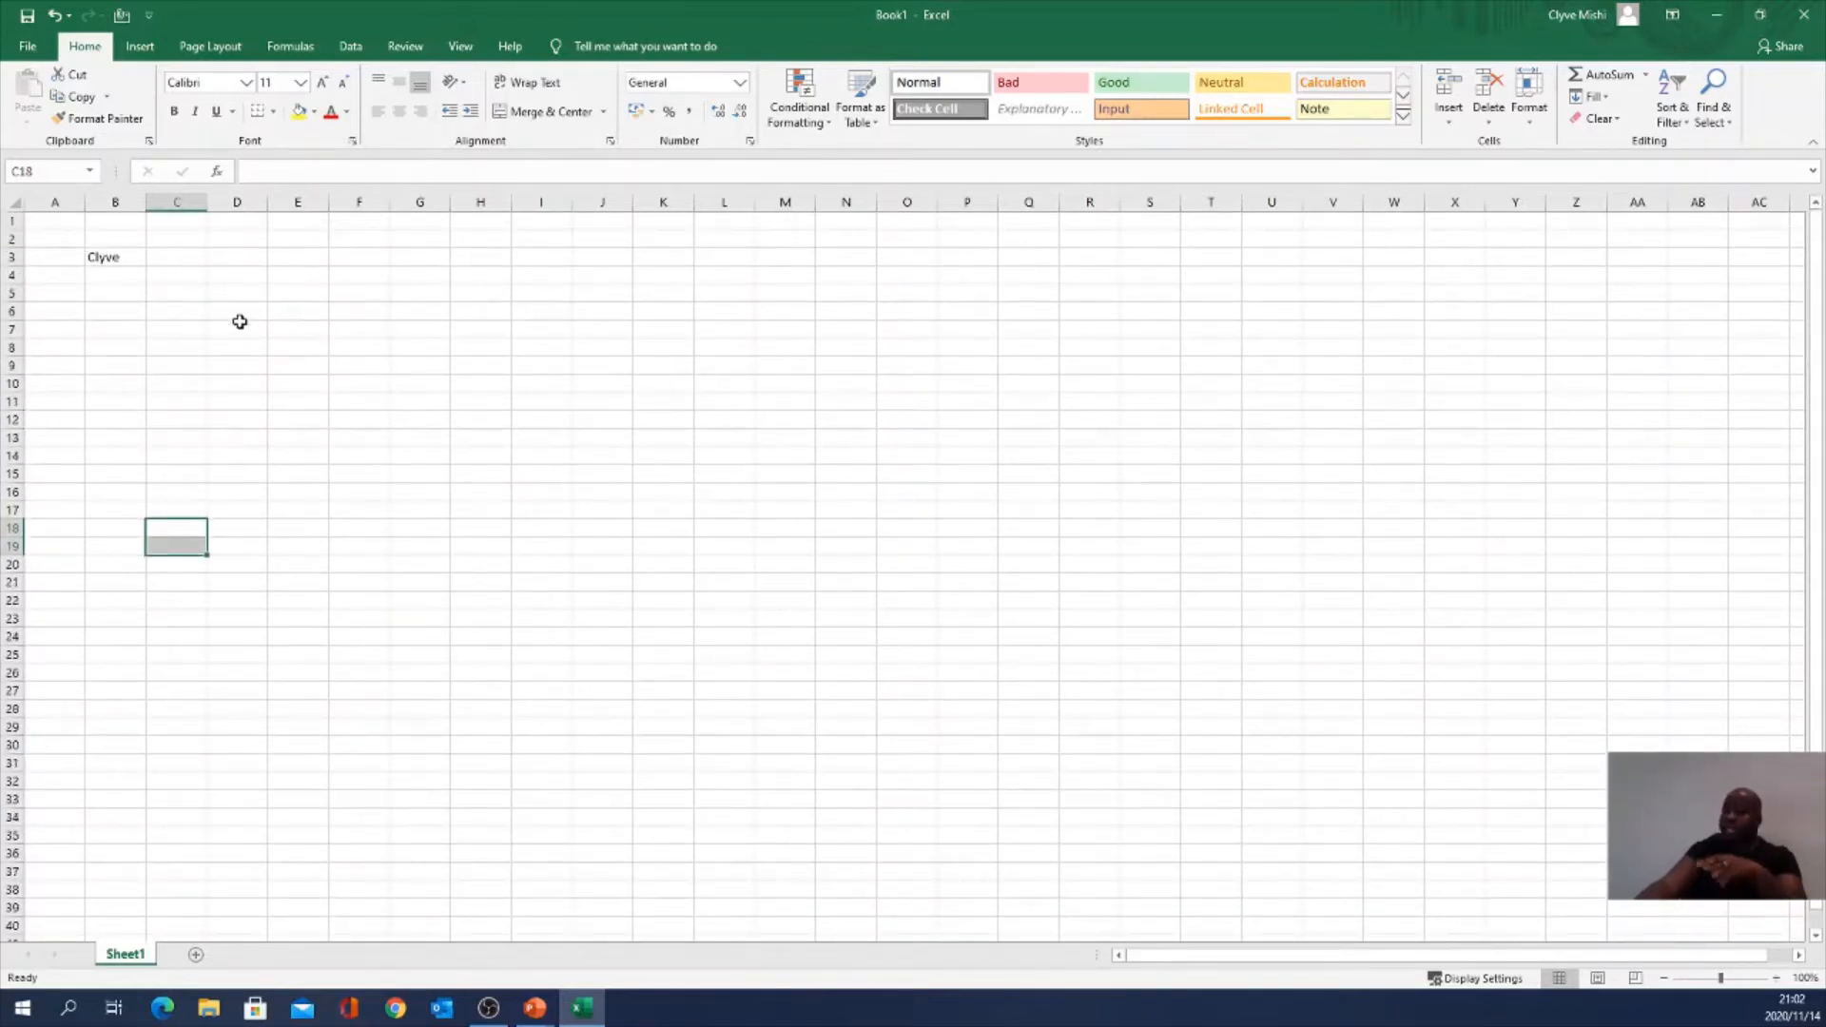
left_click(80, 259)
left_click_drag(81, 259, 141, 264)
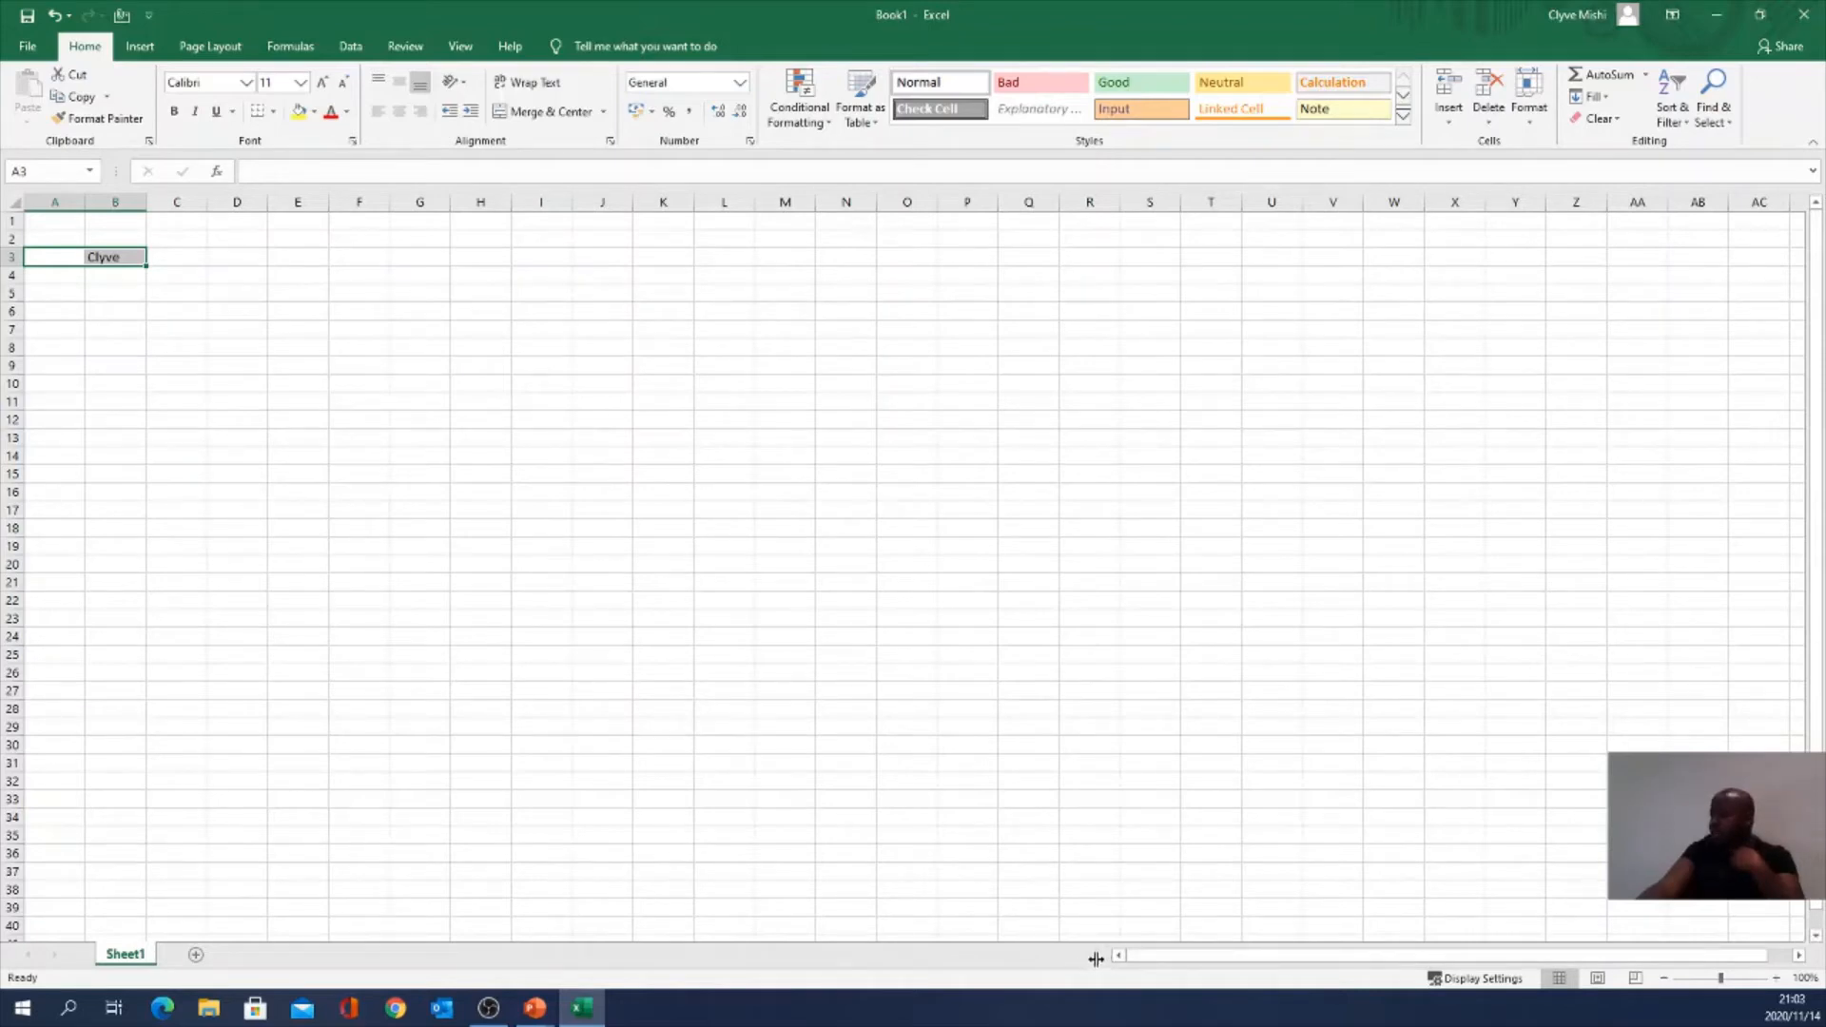
Step: Widen, narrow, fully collapse, then restore the sheet-tab area so the Sheet1 tab shows
left_click_drag(1099, 958, 1819, 960)
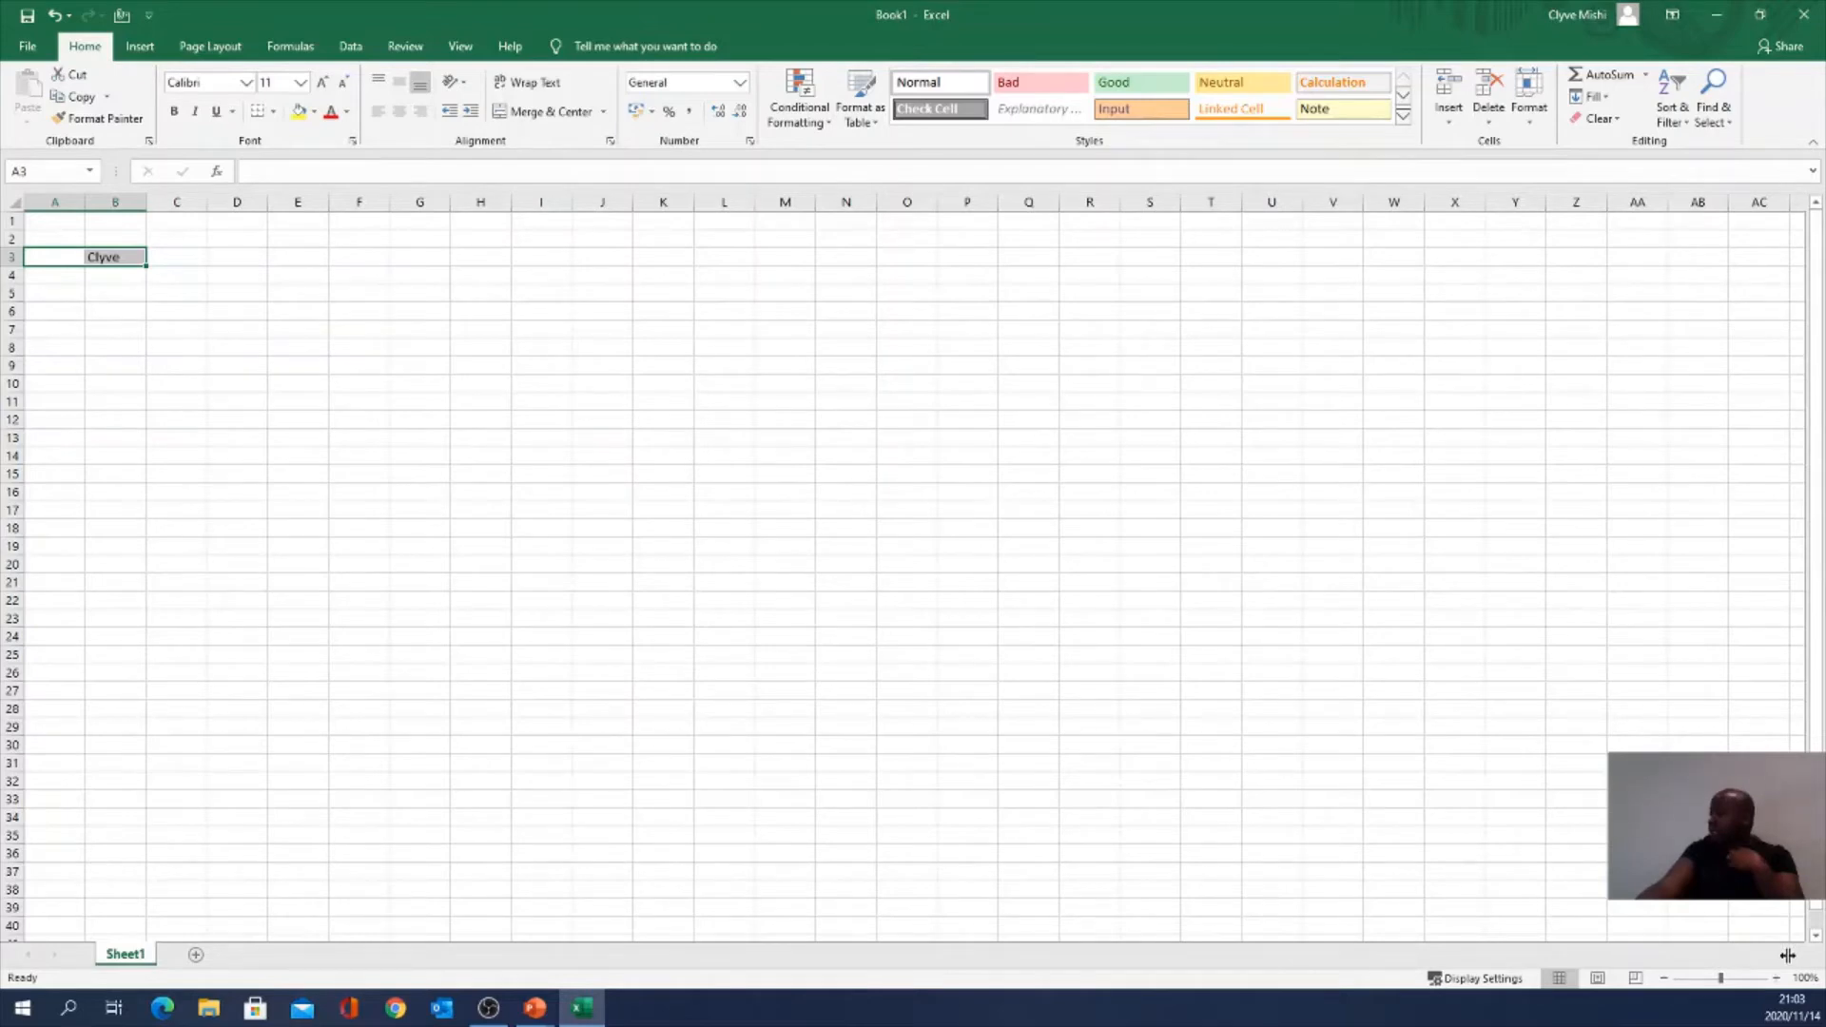
left_click_drag(1787, 954, 999, 957)
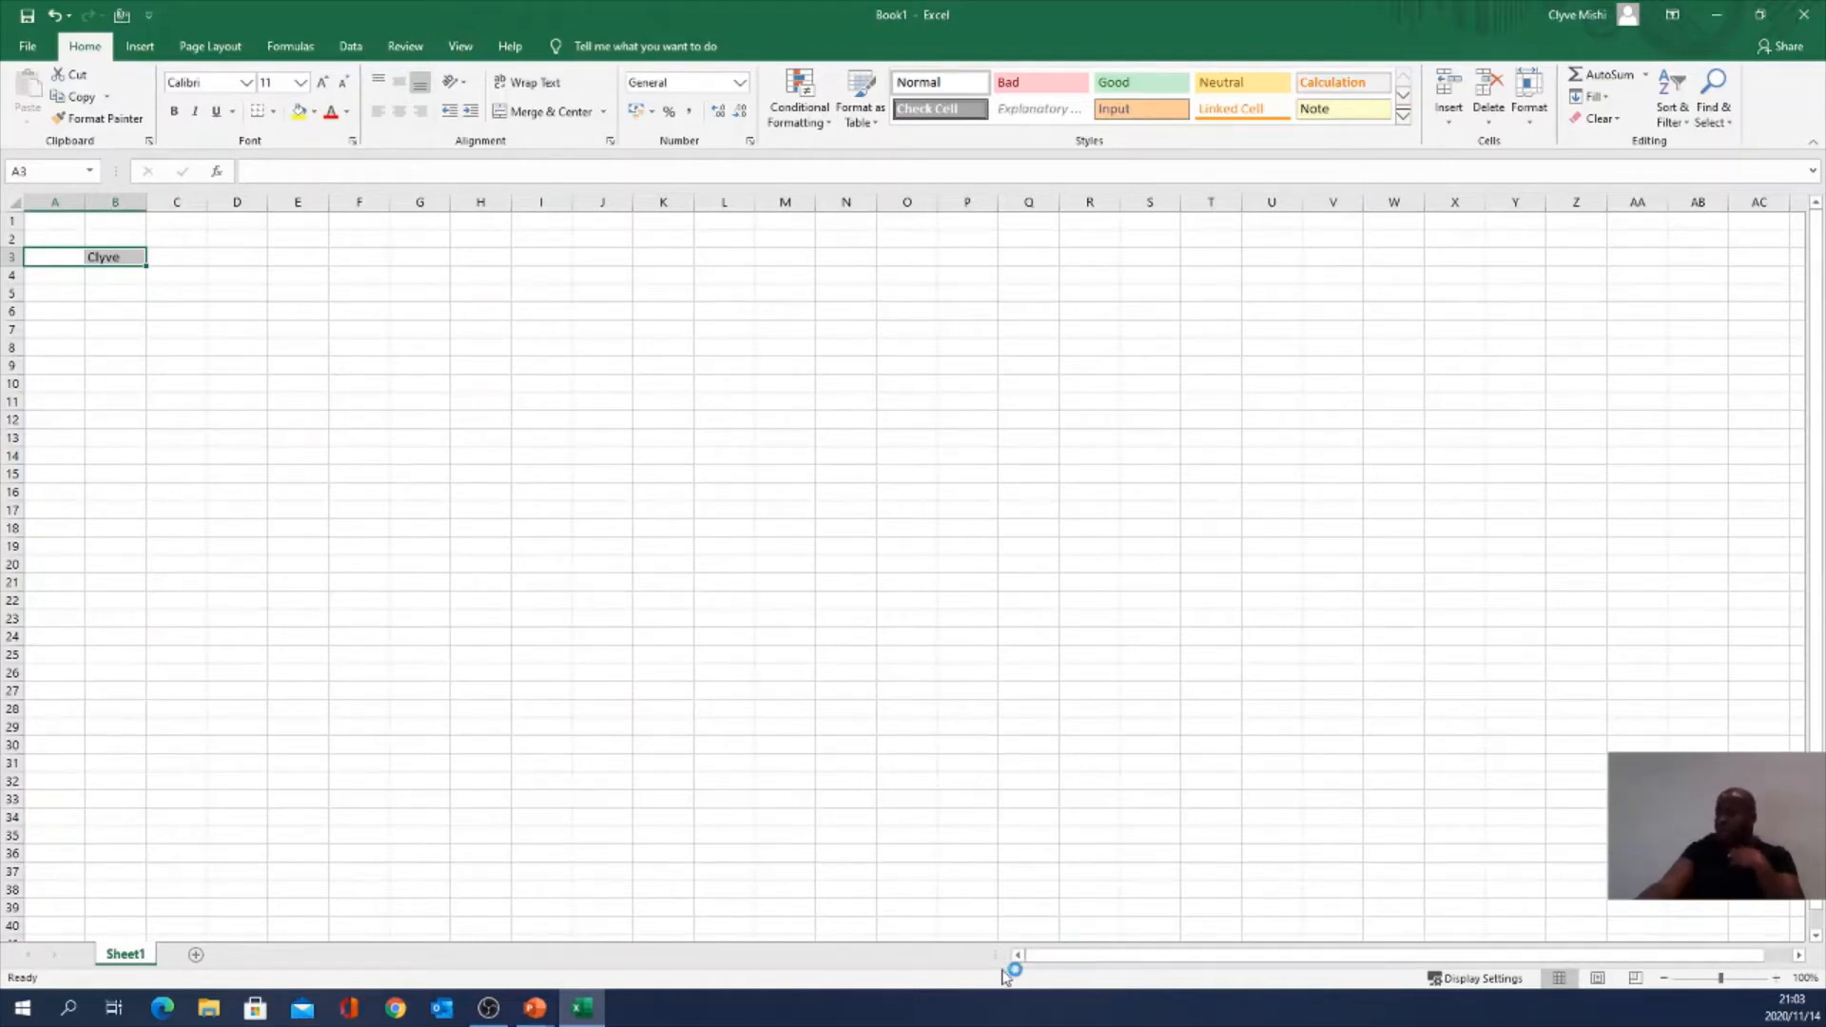
left_click_drag(995, 957, 74, 953)
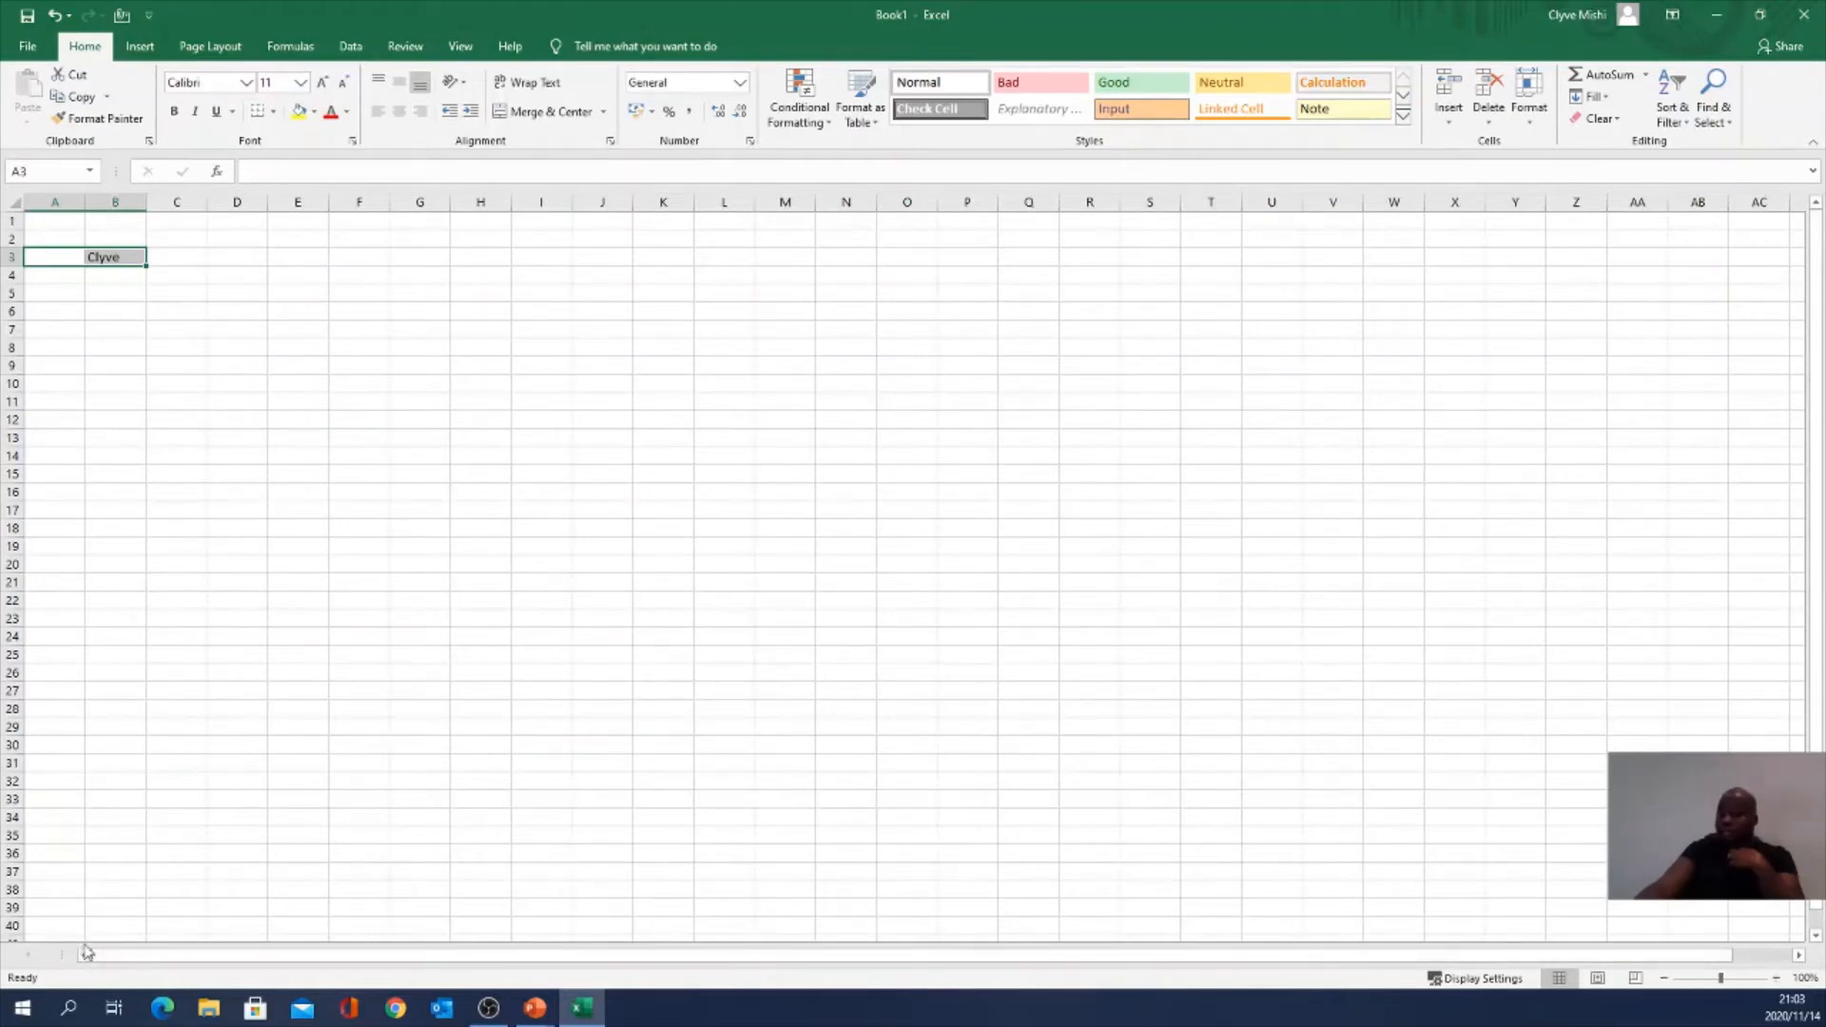
left_click_drag(62, 955, 840, 956)
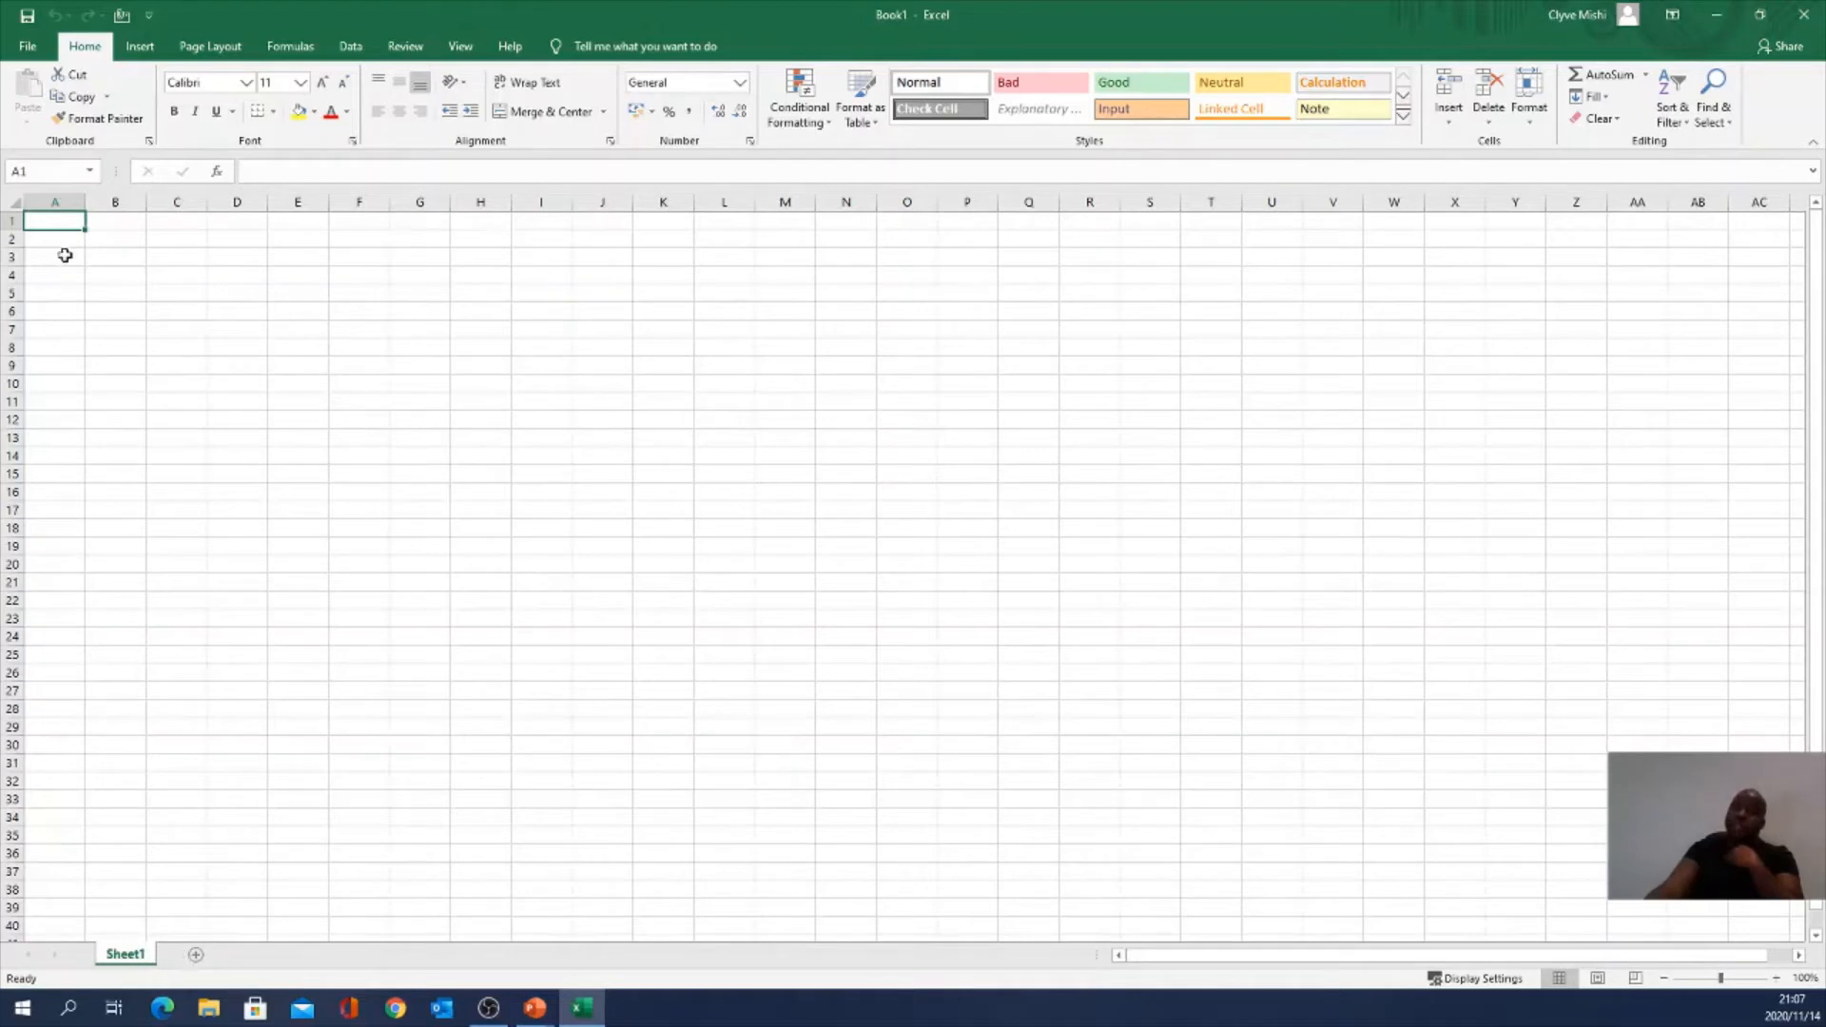
Step: Type the first name into B3, commit it, and reselect B3
left_click(105, 240)
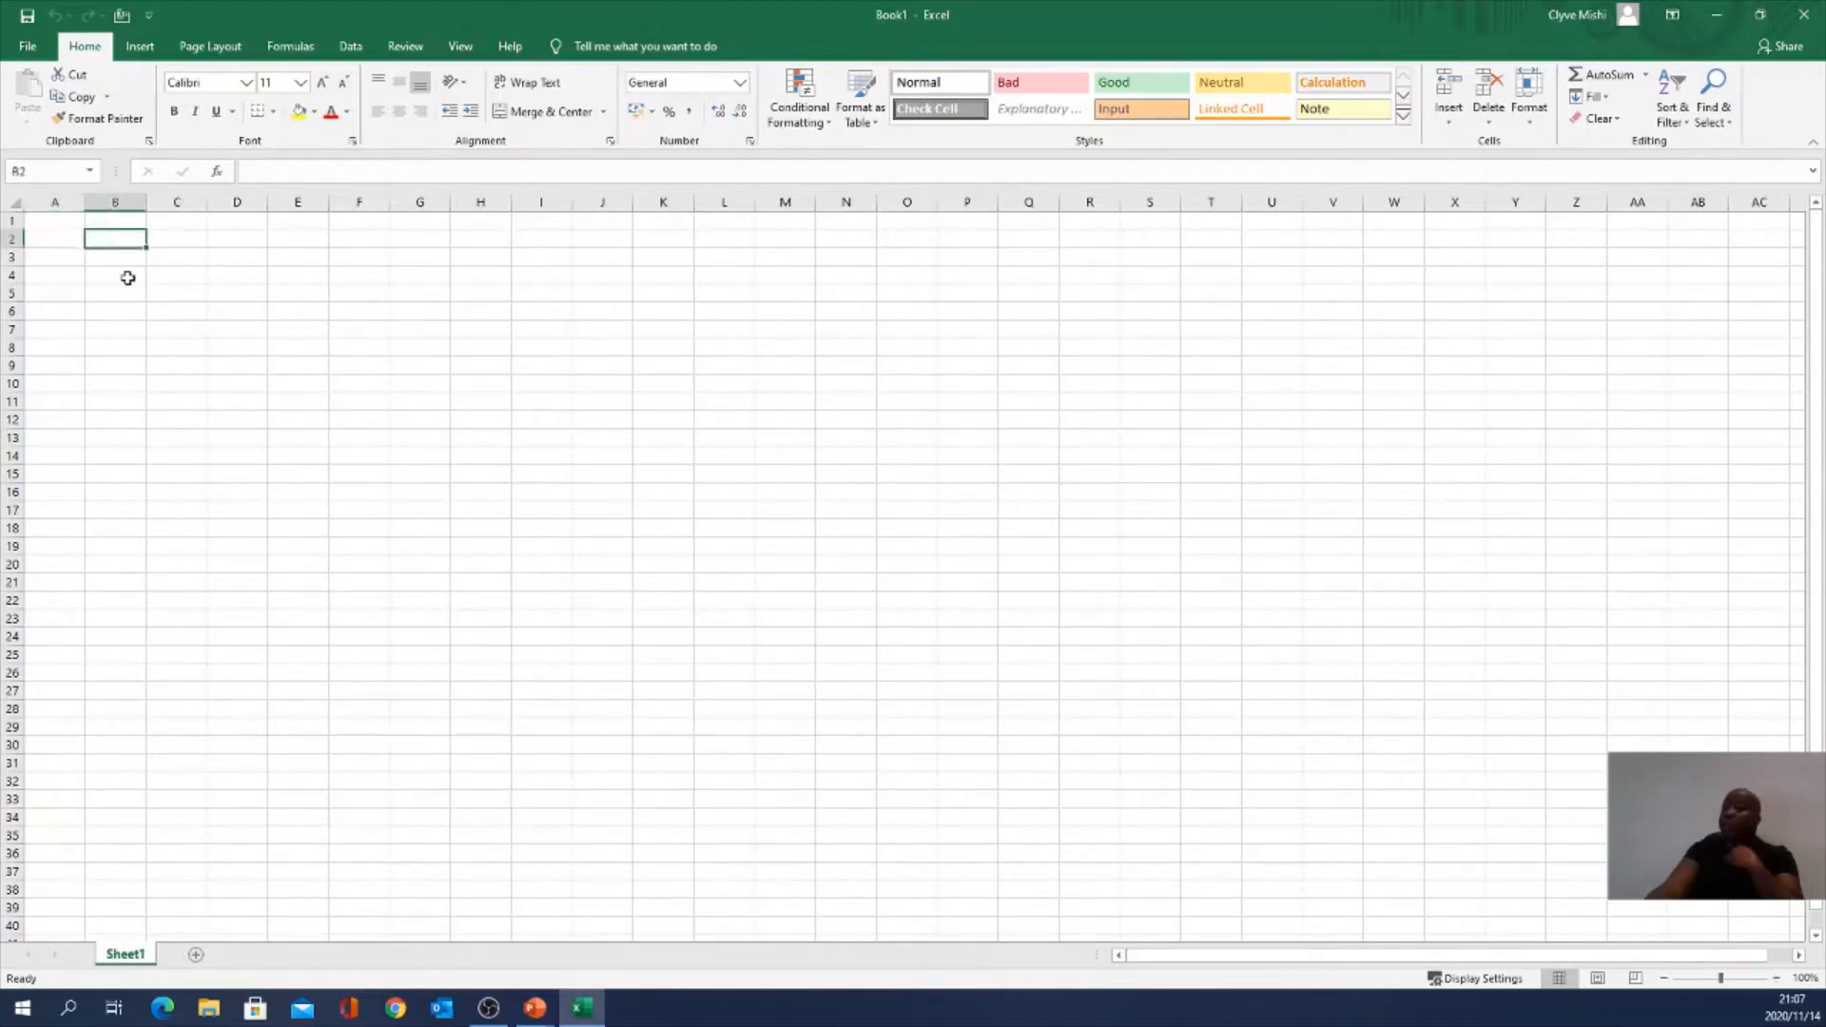
left_click(128, 258)
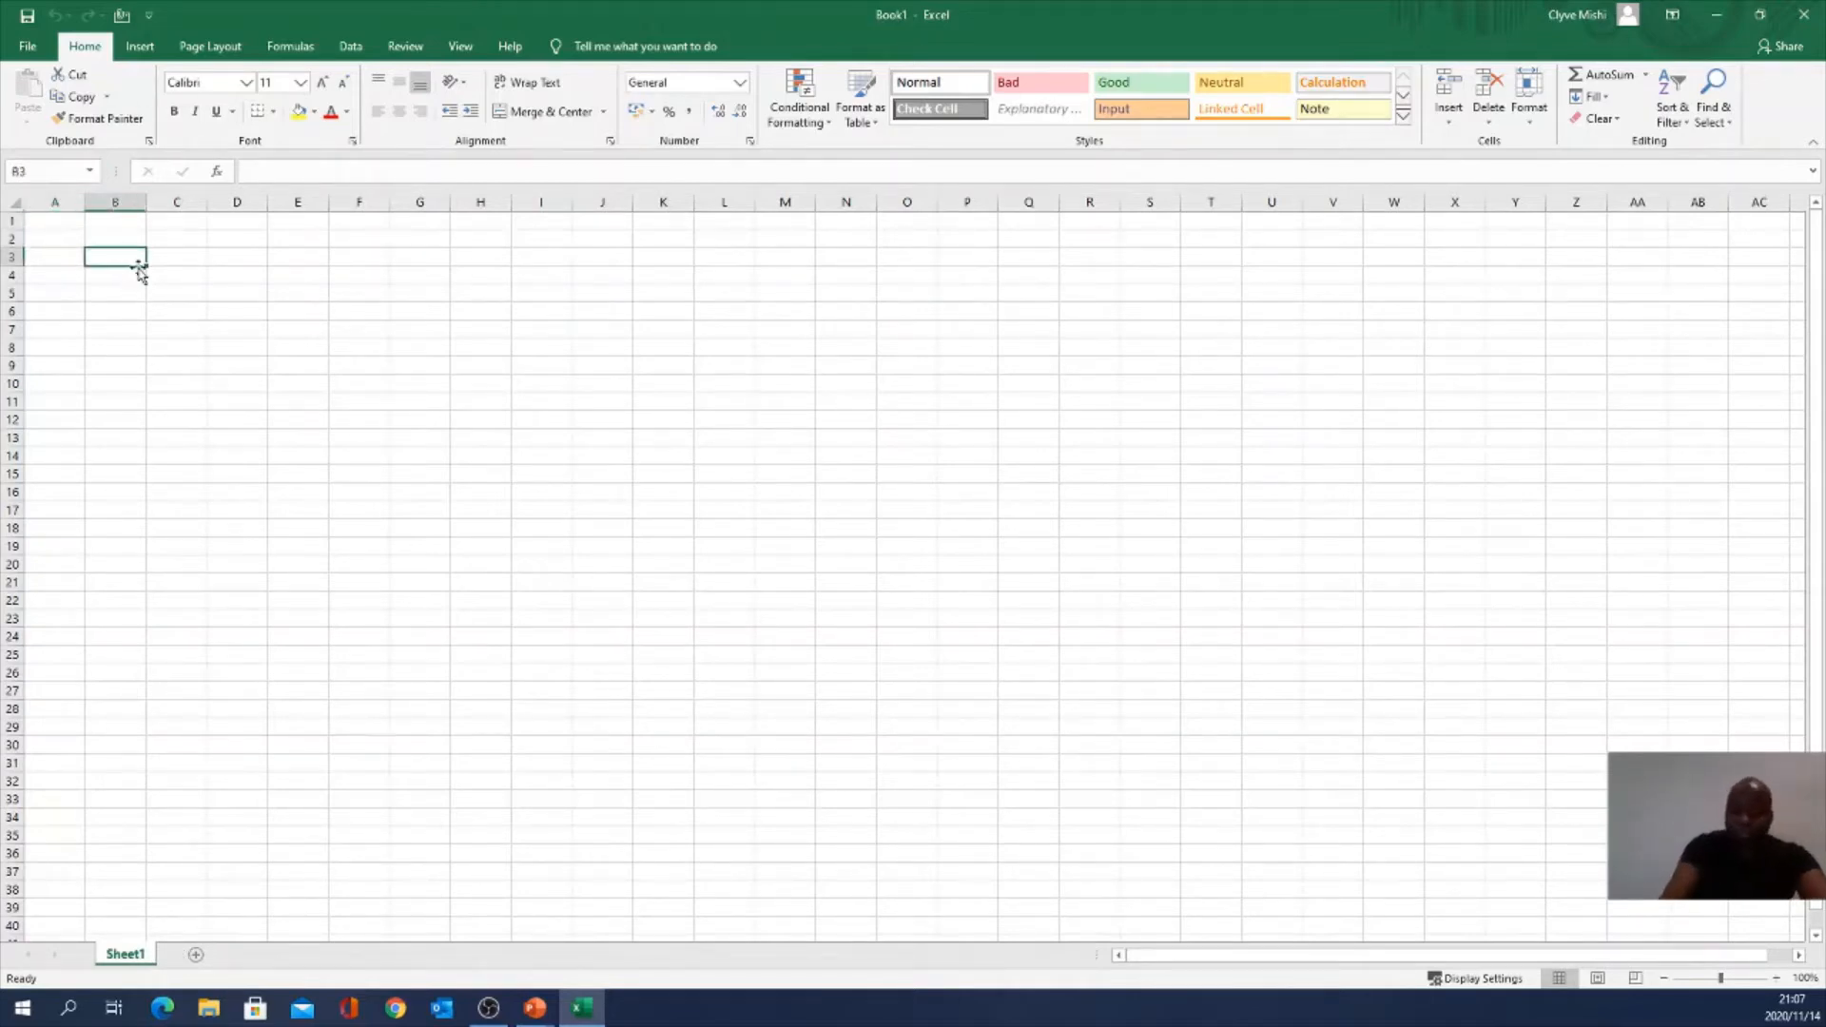
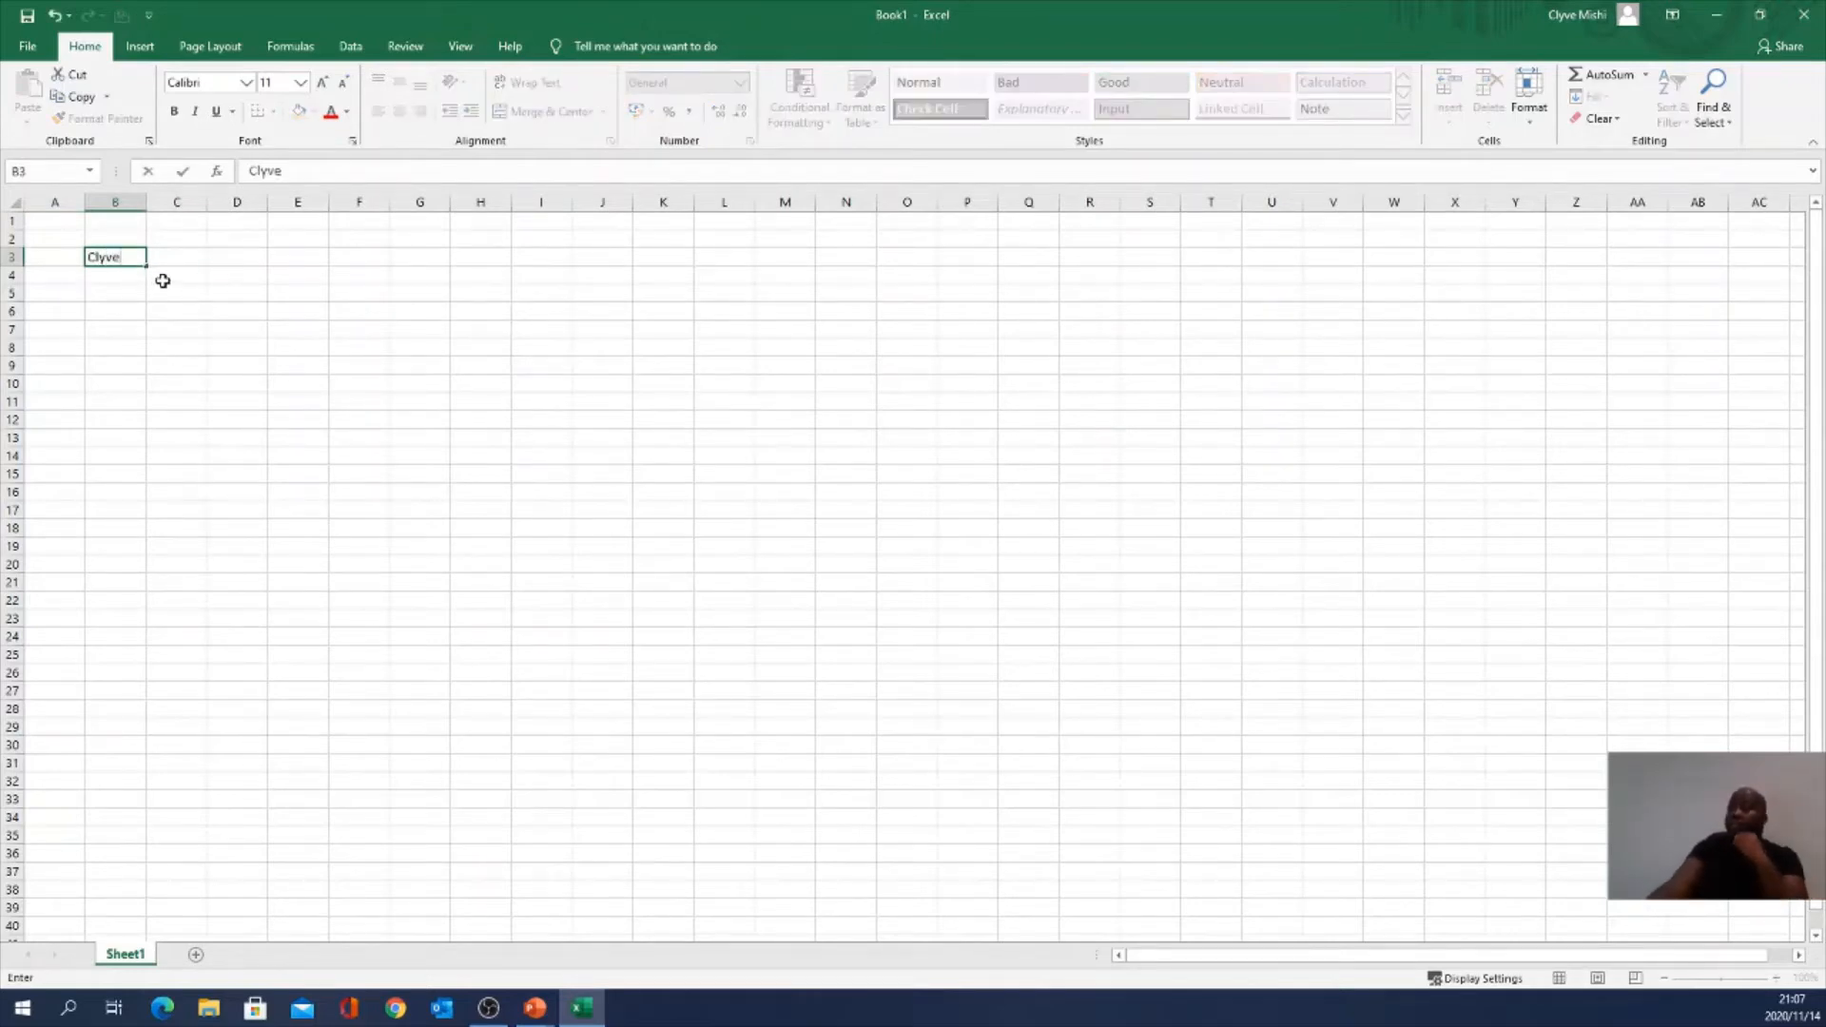
key("Return")
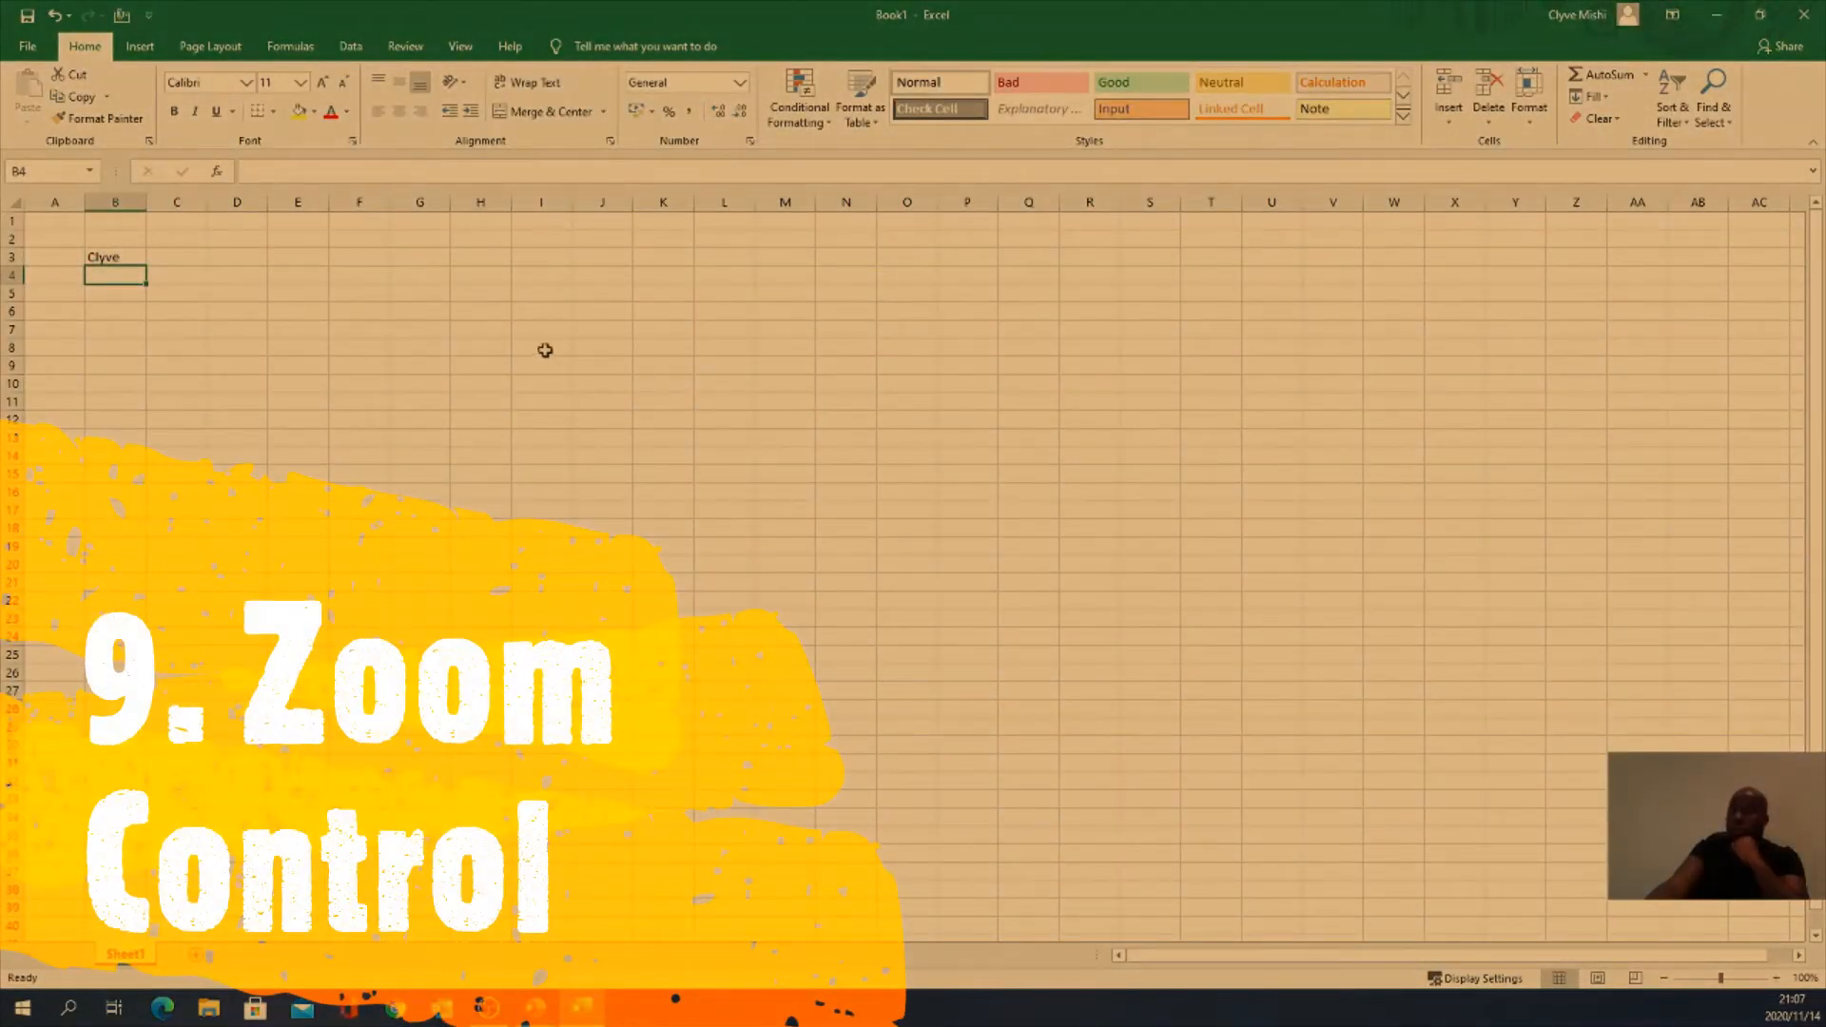
left_click(112, 260)
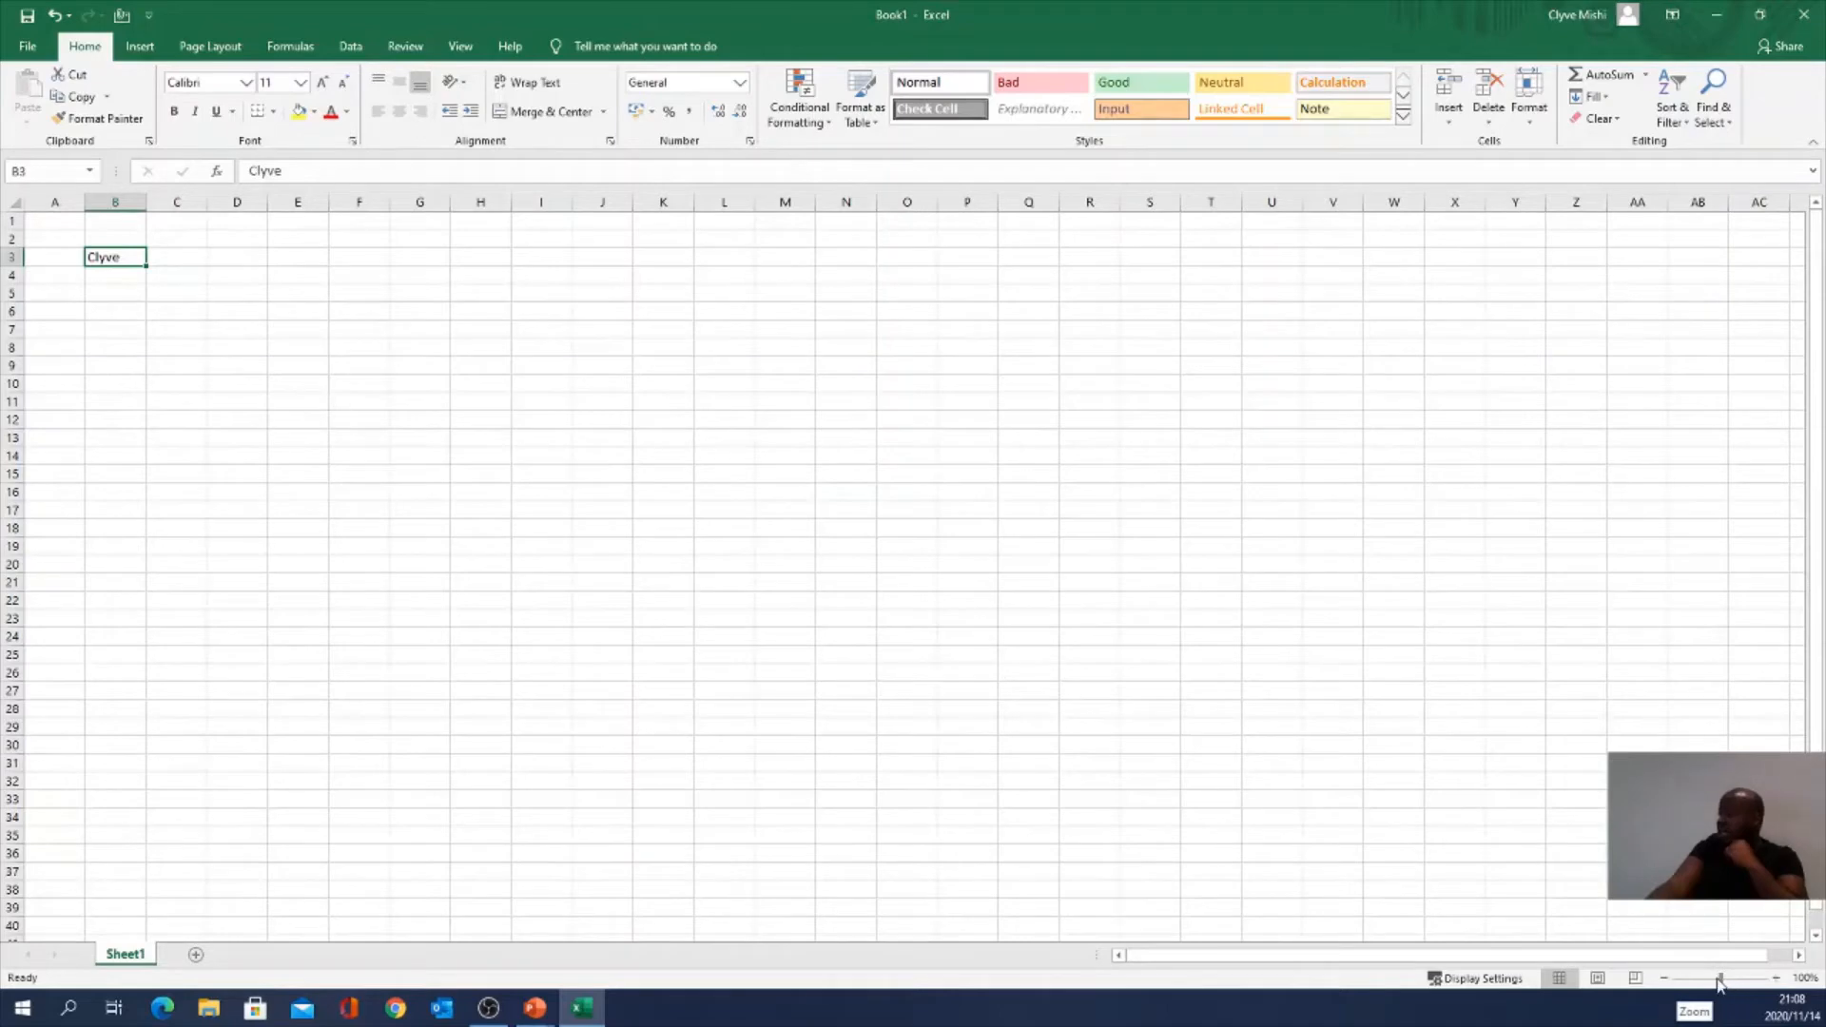
left_click(1775, 978)
left_click(1775, 978)
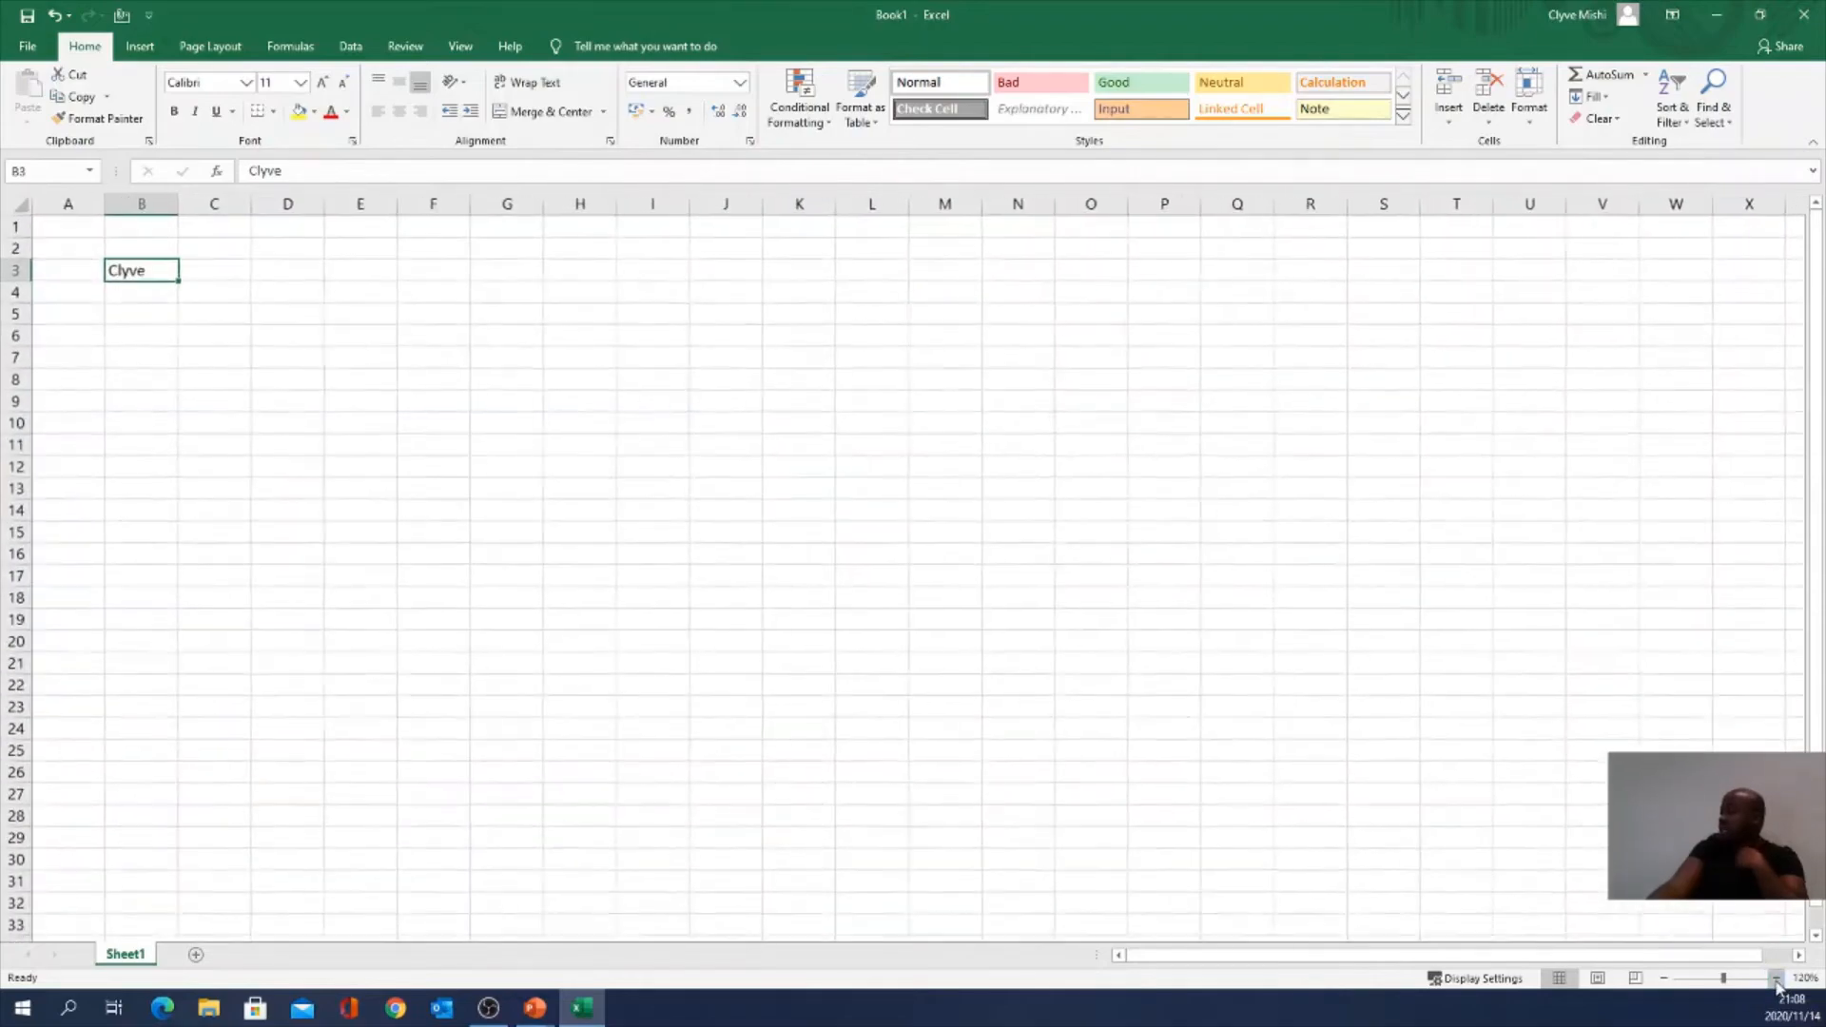
left_click(1775, 979)
left_click(1775, 979)
left_click(1775, 978)
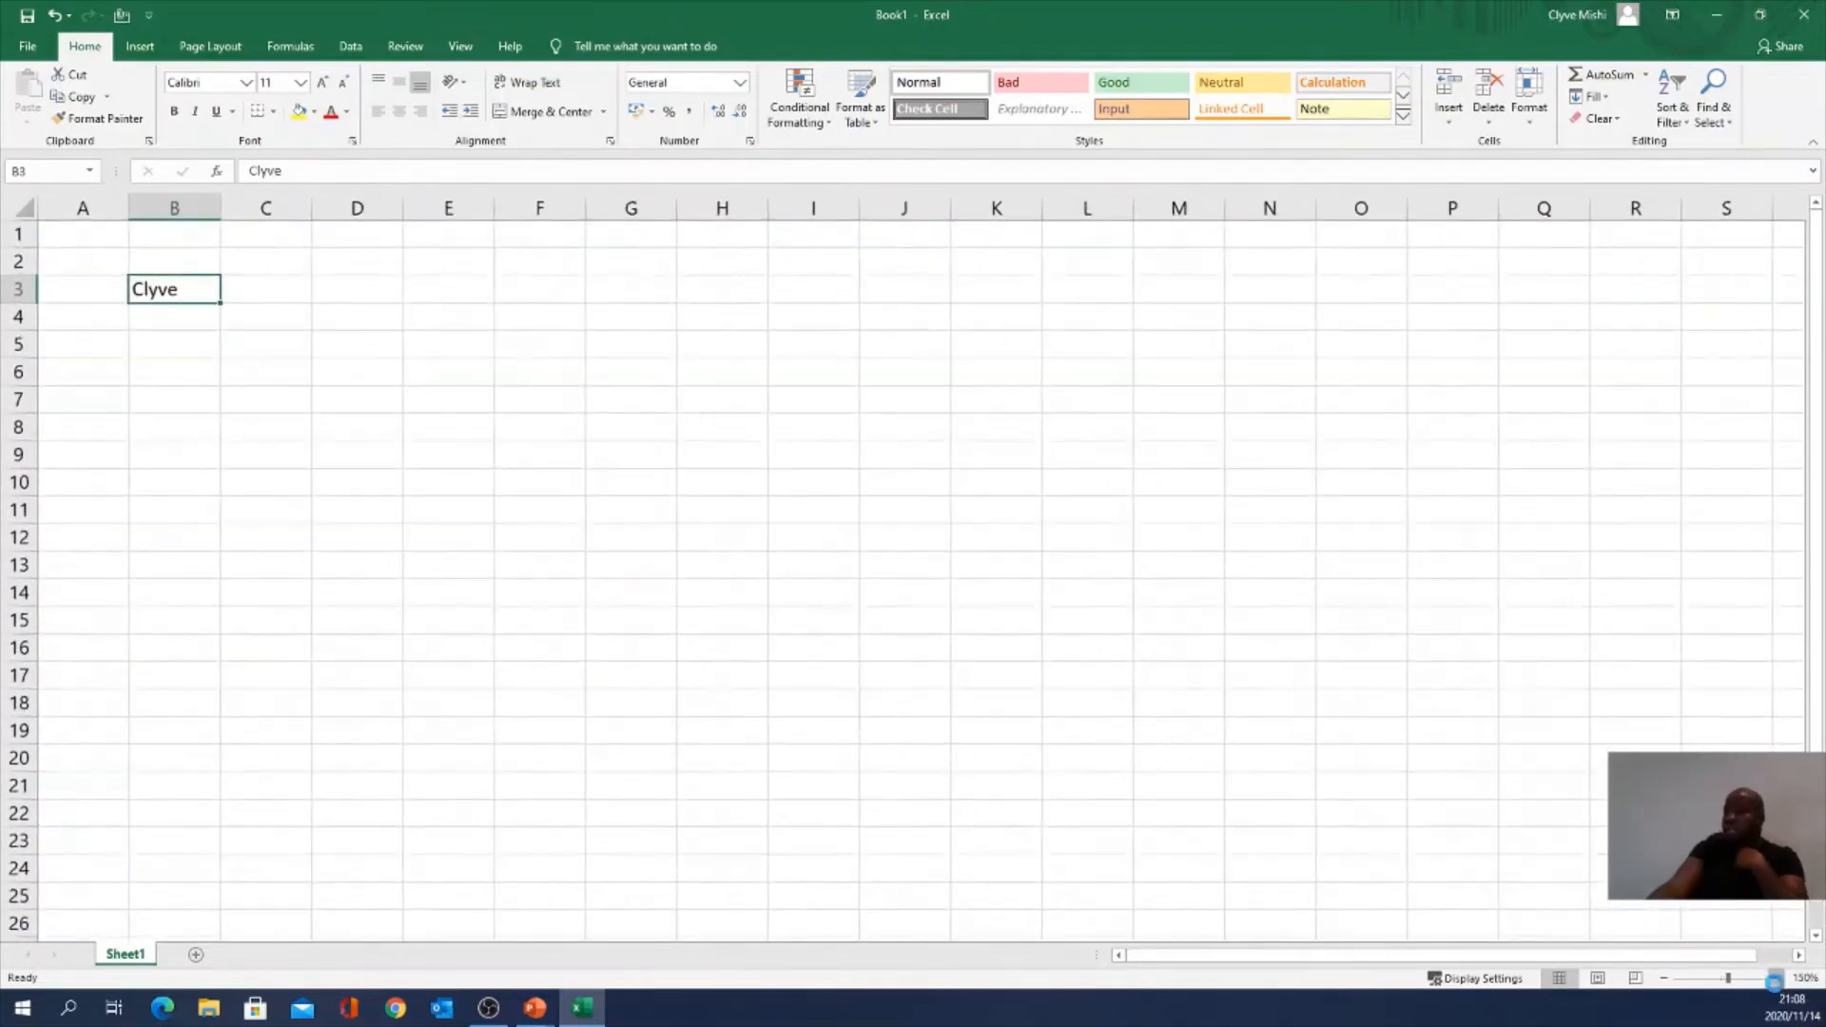
left_click(1776, 978)
left_click(1776, 978)
left_click(1776, 979)
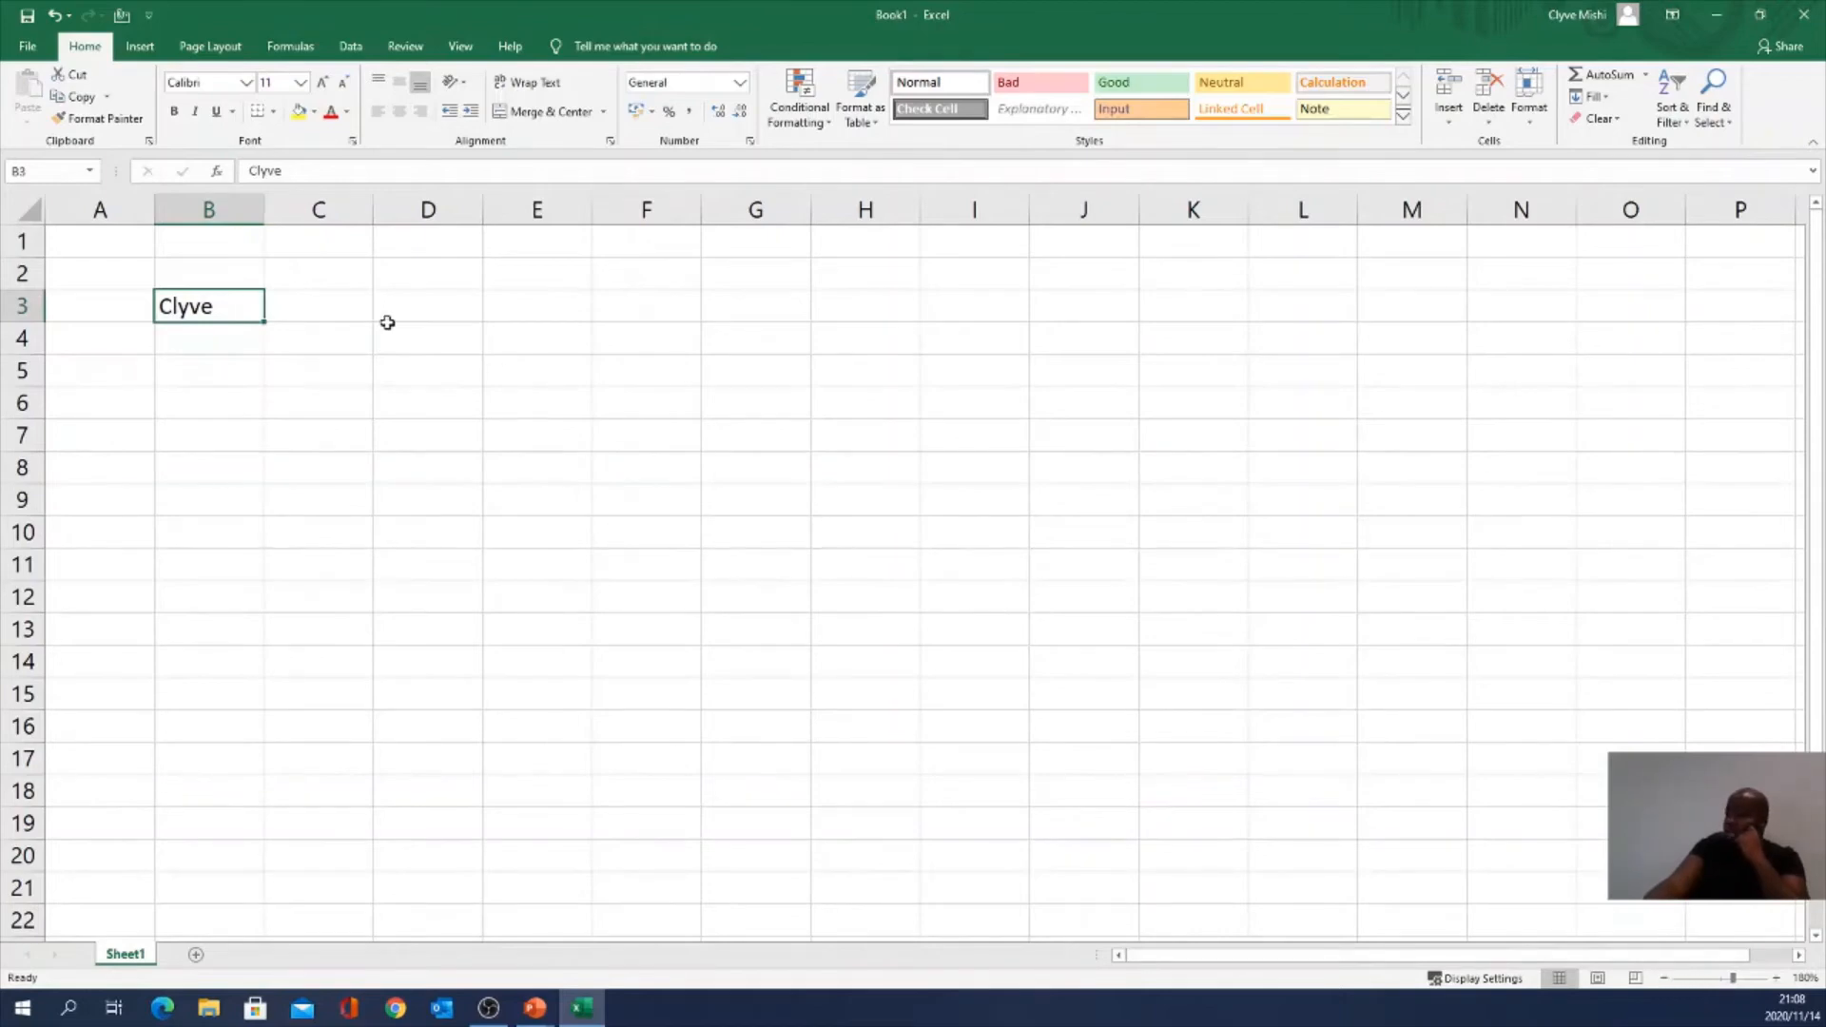
left_click(1663, 978)
left_click(1663, 979)
left_click(1663, 978)
left_click(1663, 979)
left_click(1663, 978)
left_click(1663, 979)
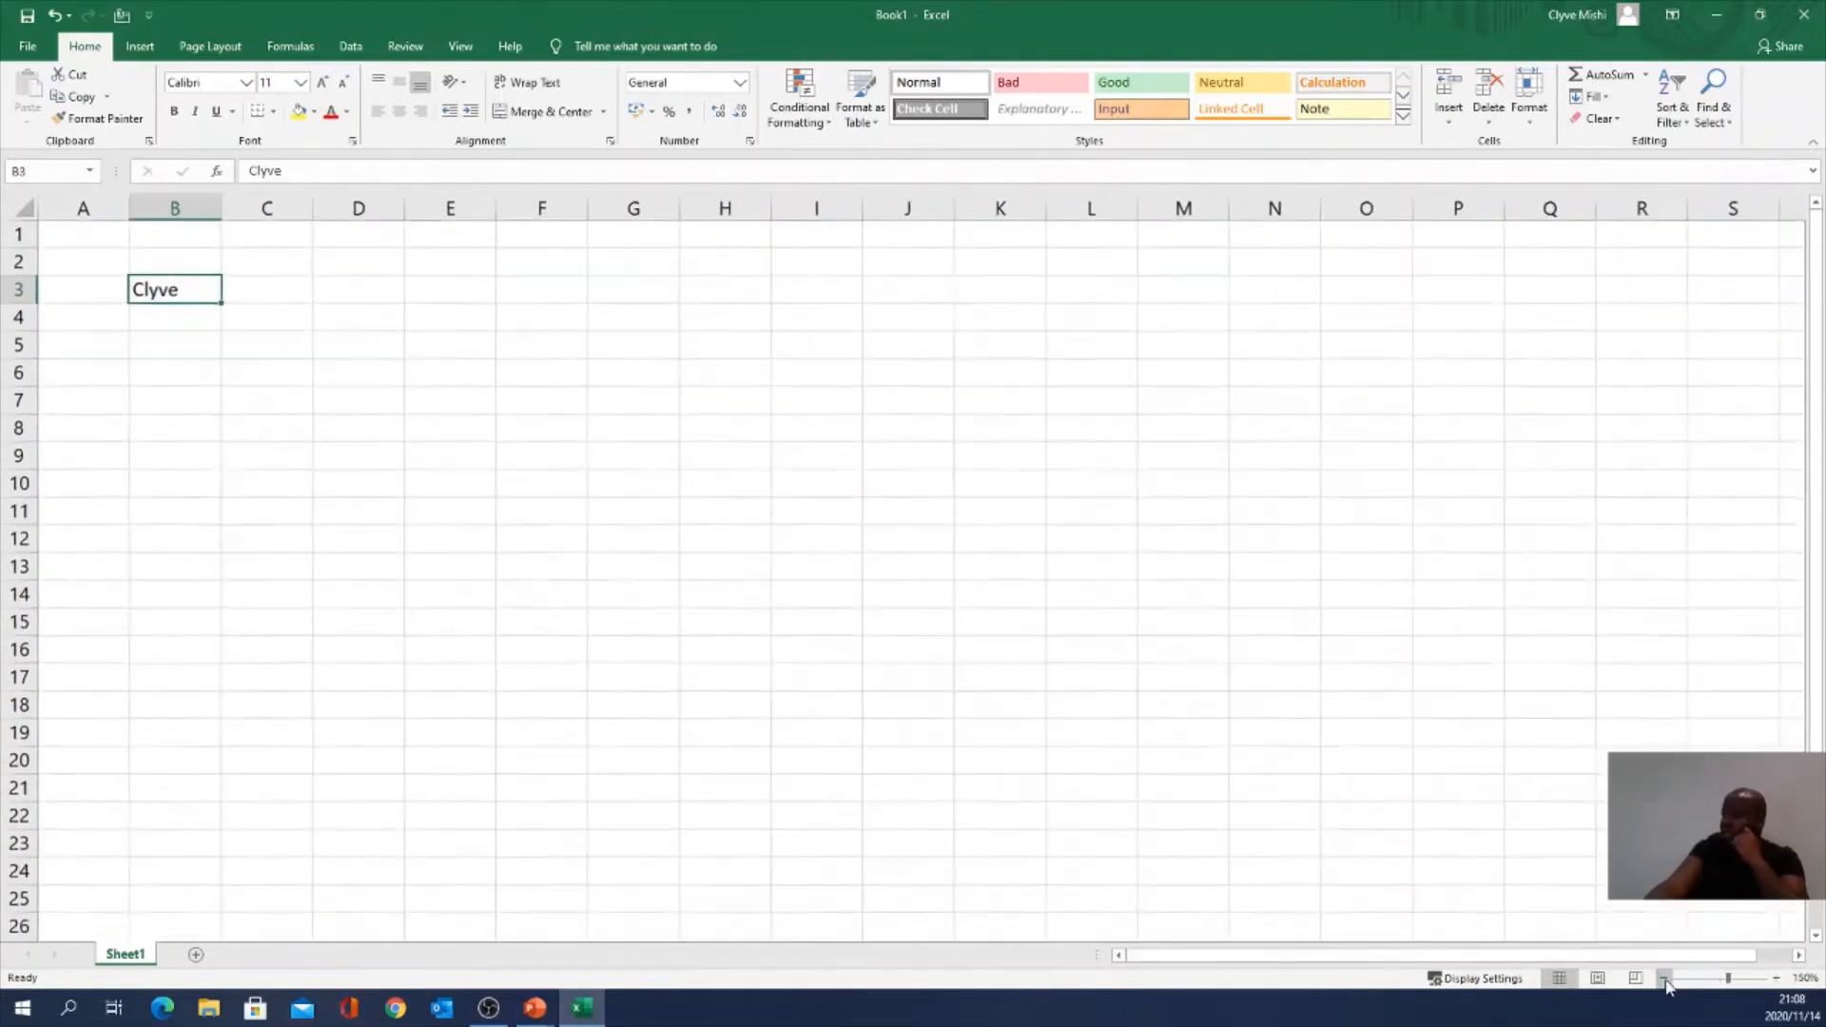
left_click(1663, 978)
left_click(1663, 978)
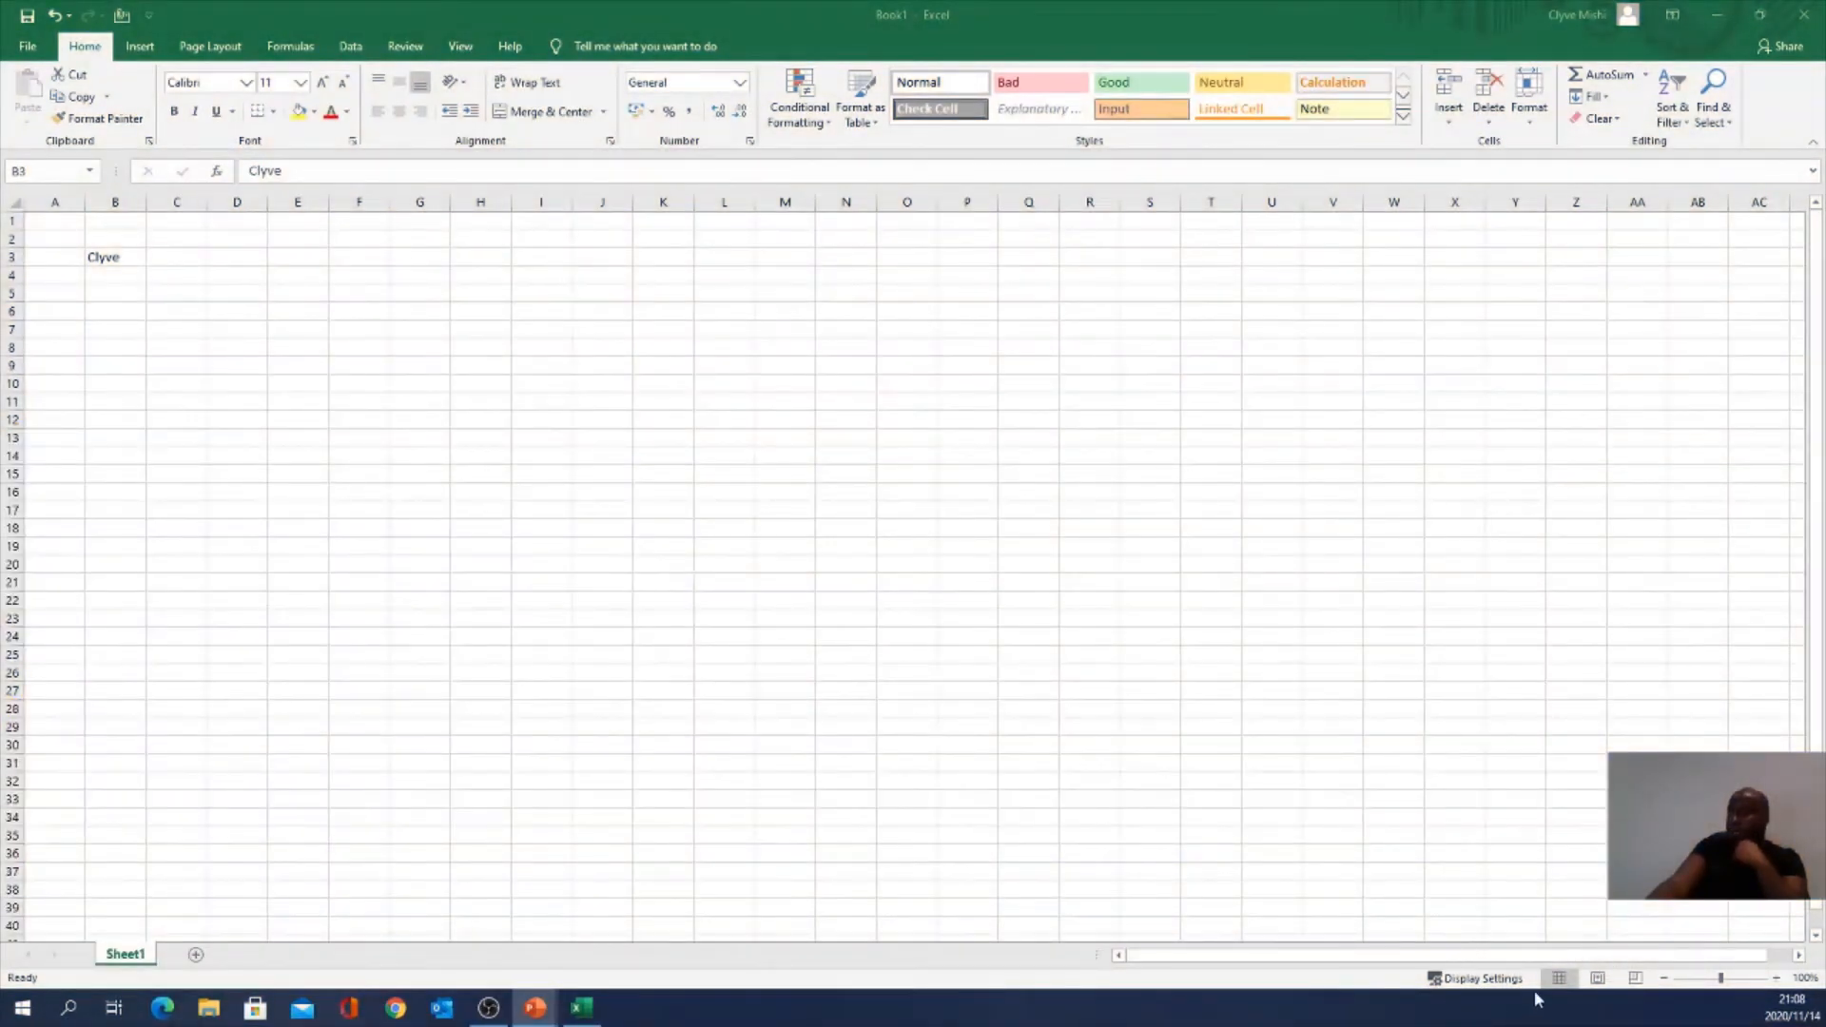
left_click(1590, 984)
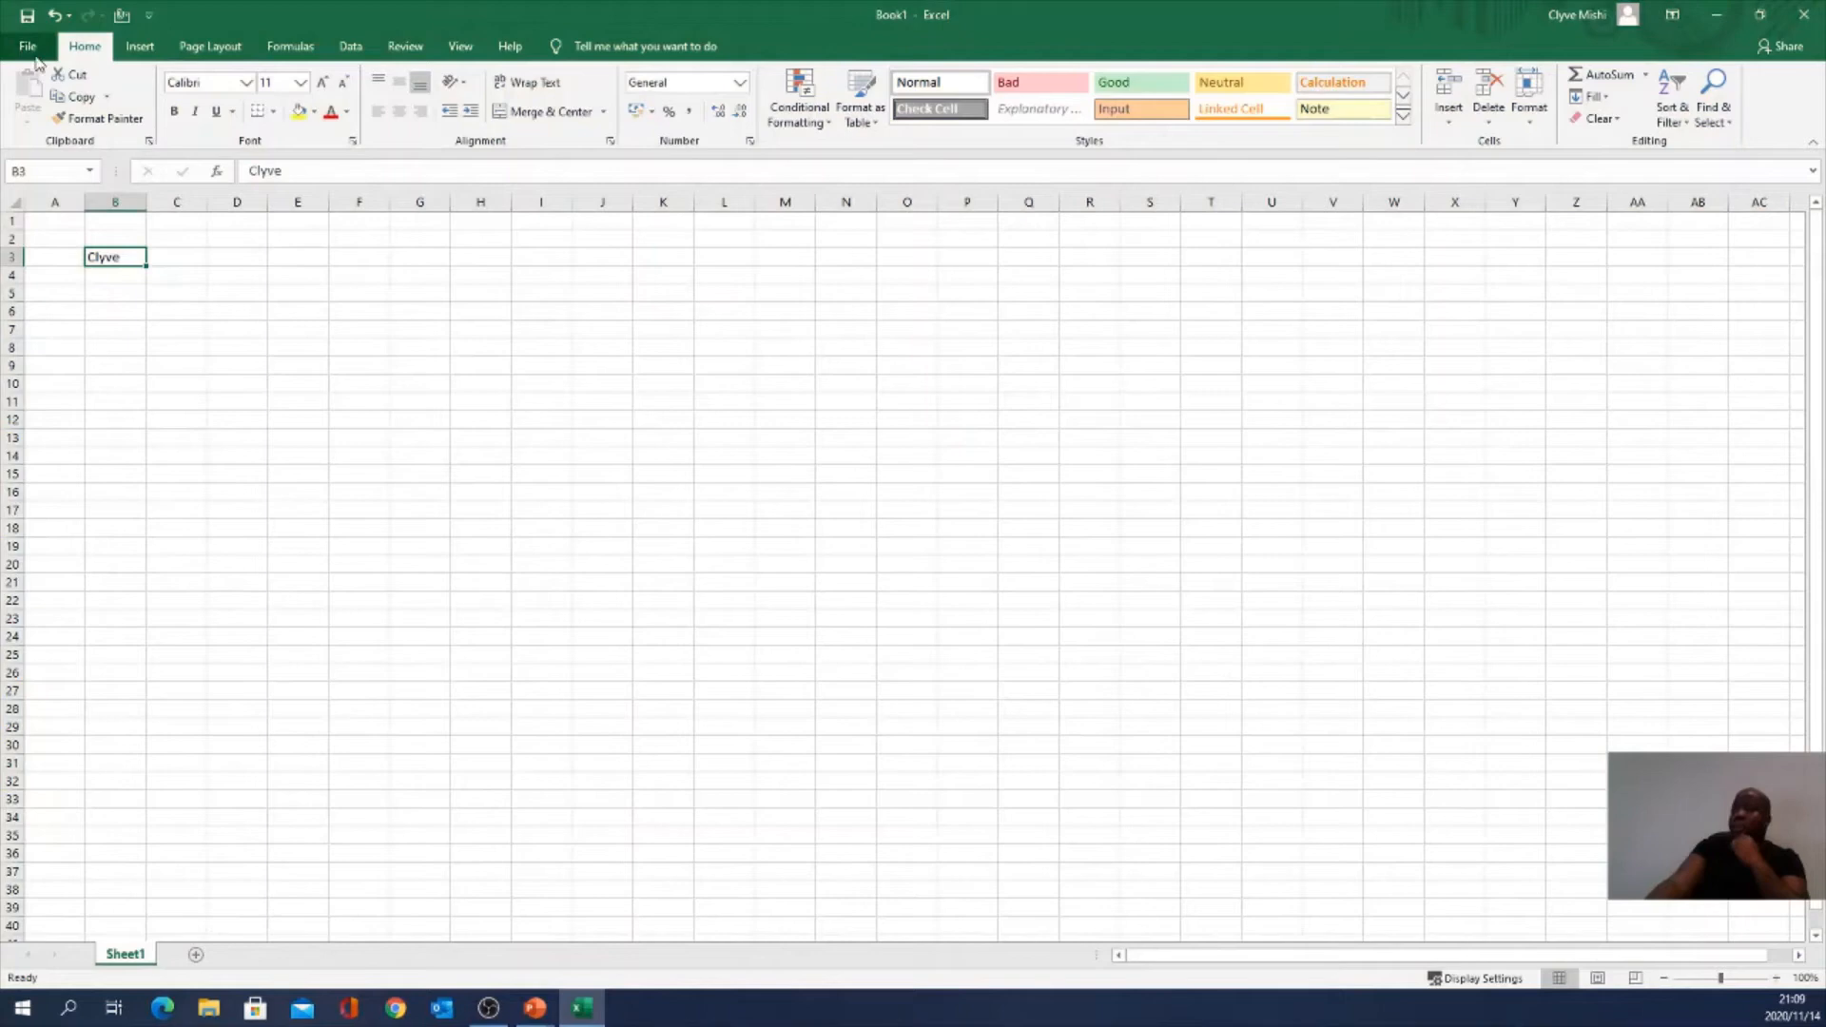
Step: Open the File view, back out, reopen it and choose Save for unsaved Book1
left_click(31, 49)
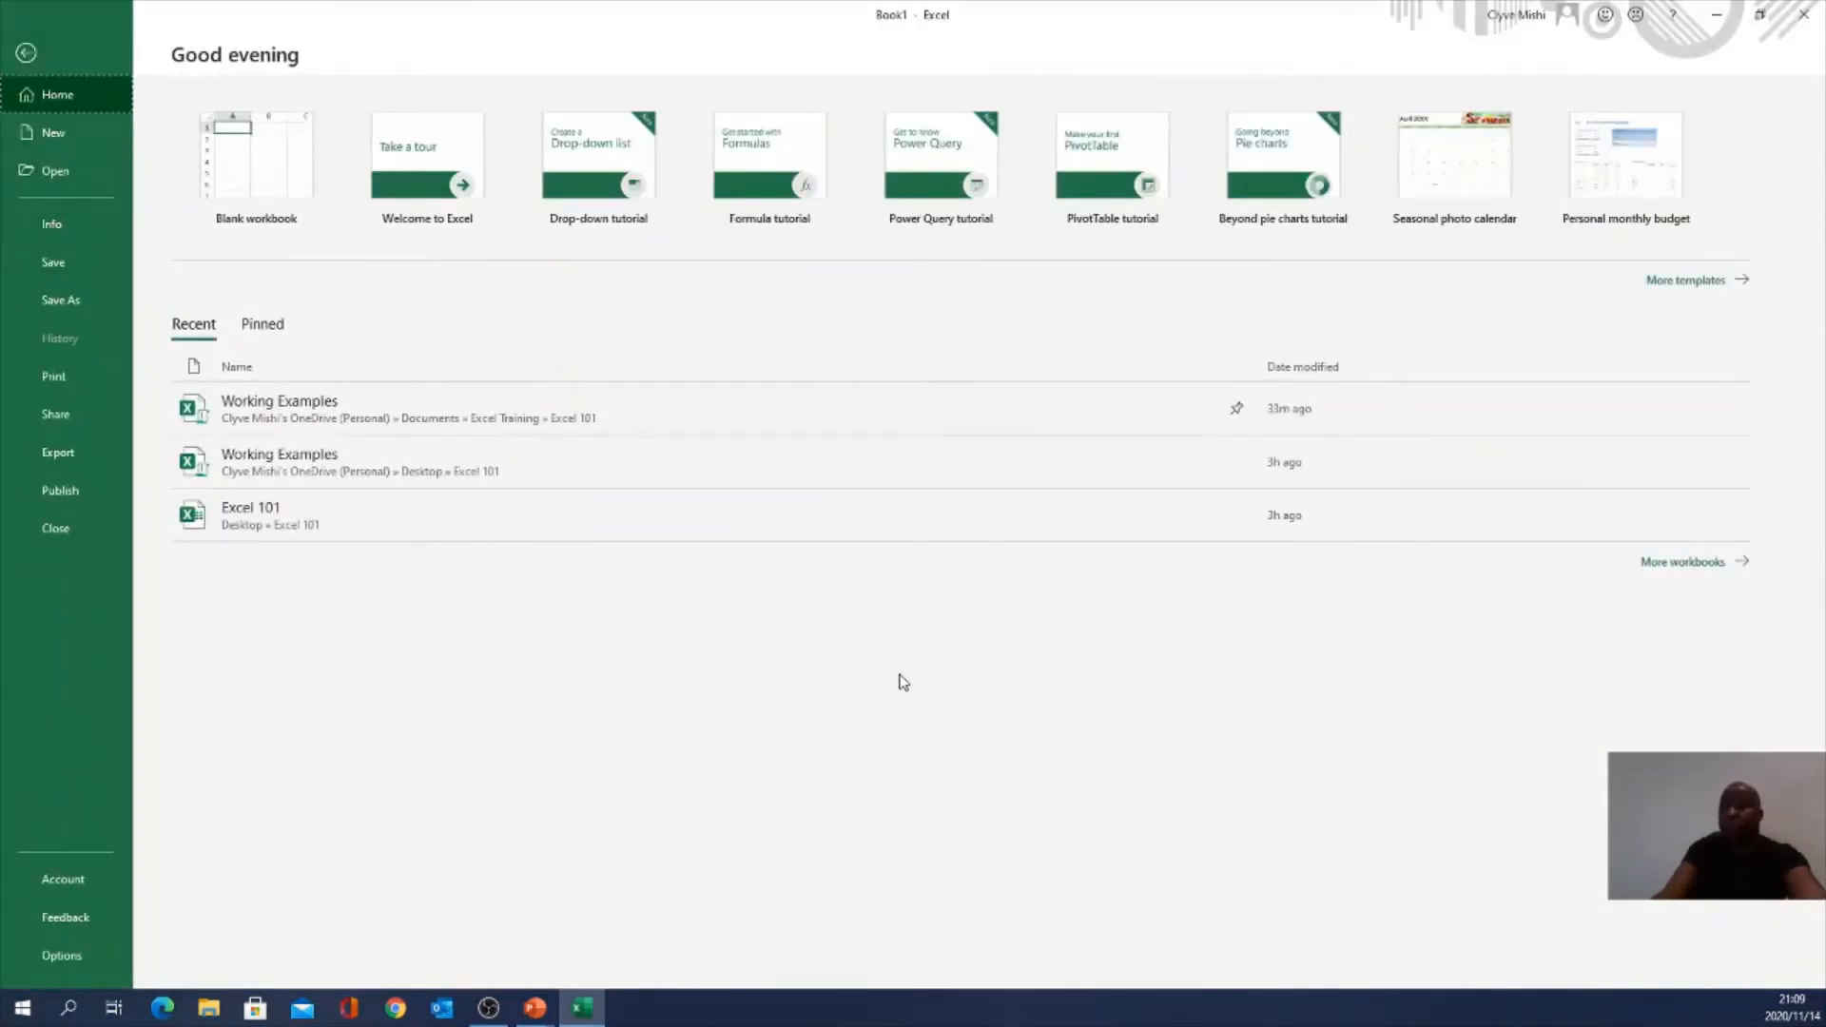
key("Escape")
left_click(29, 47)
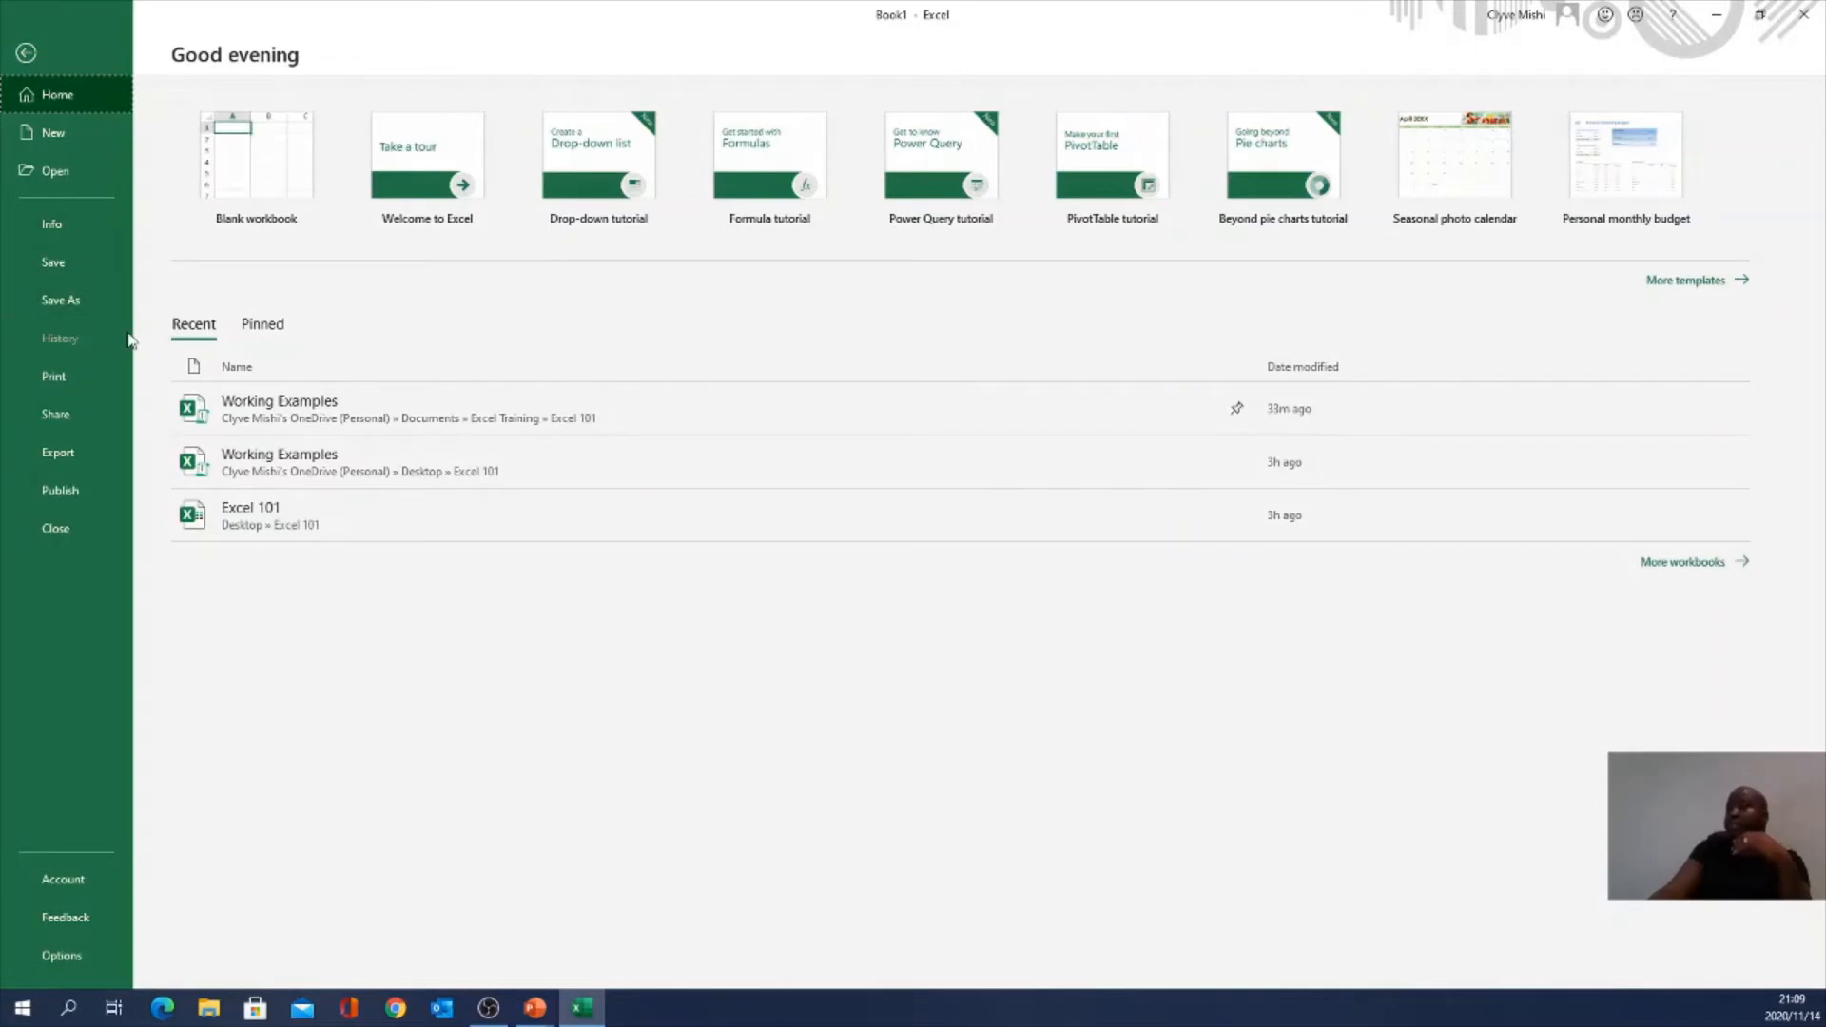
left_click(67, 267)
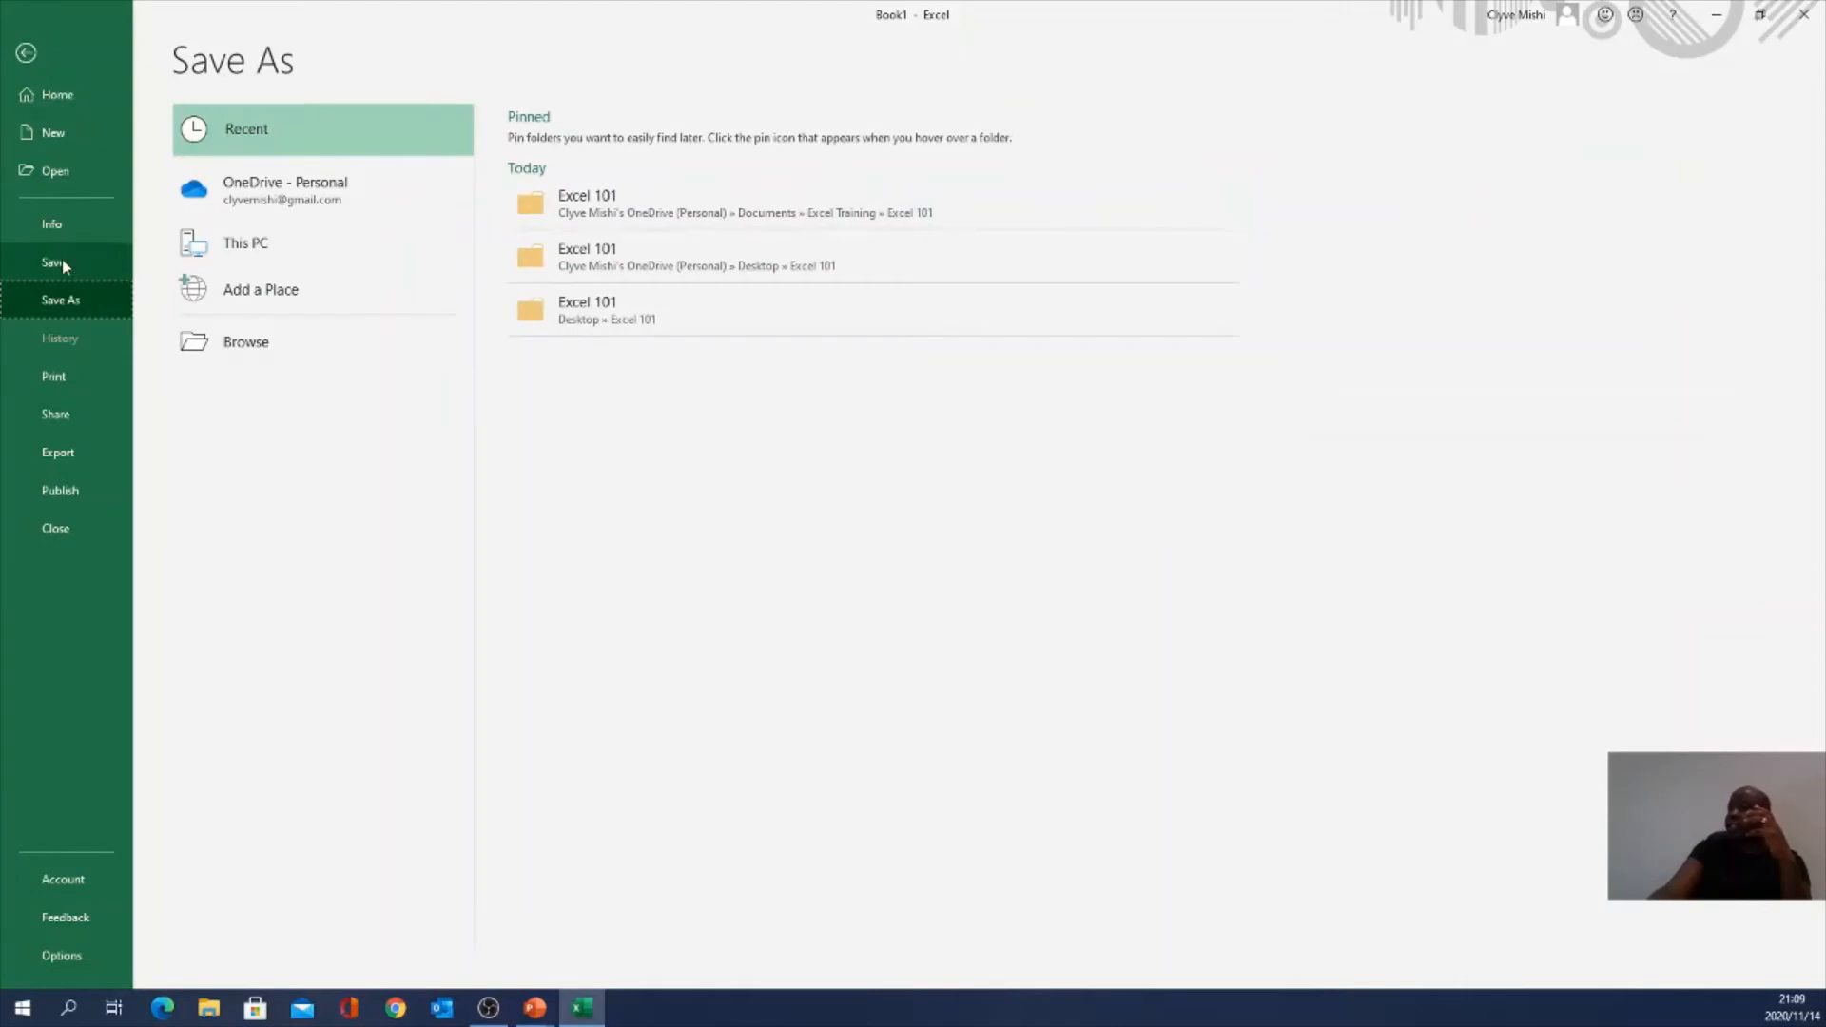
Step: Browse to Desktop > Excel 101 and type 'Excel 101 workbook' over the Book1 file name
left_click(253, 354)
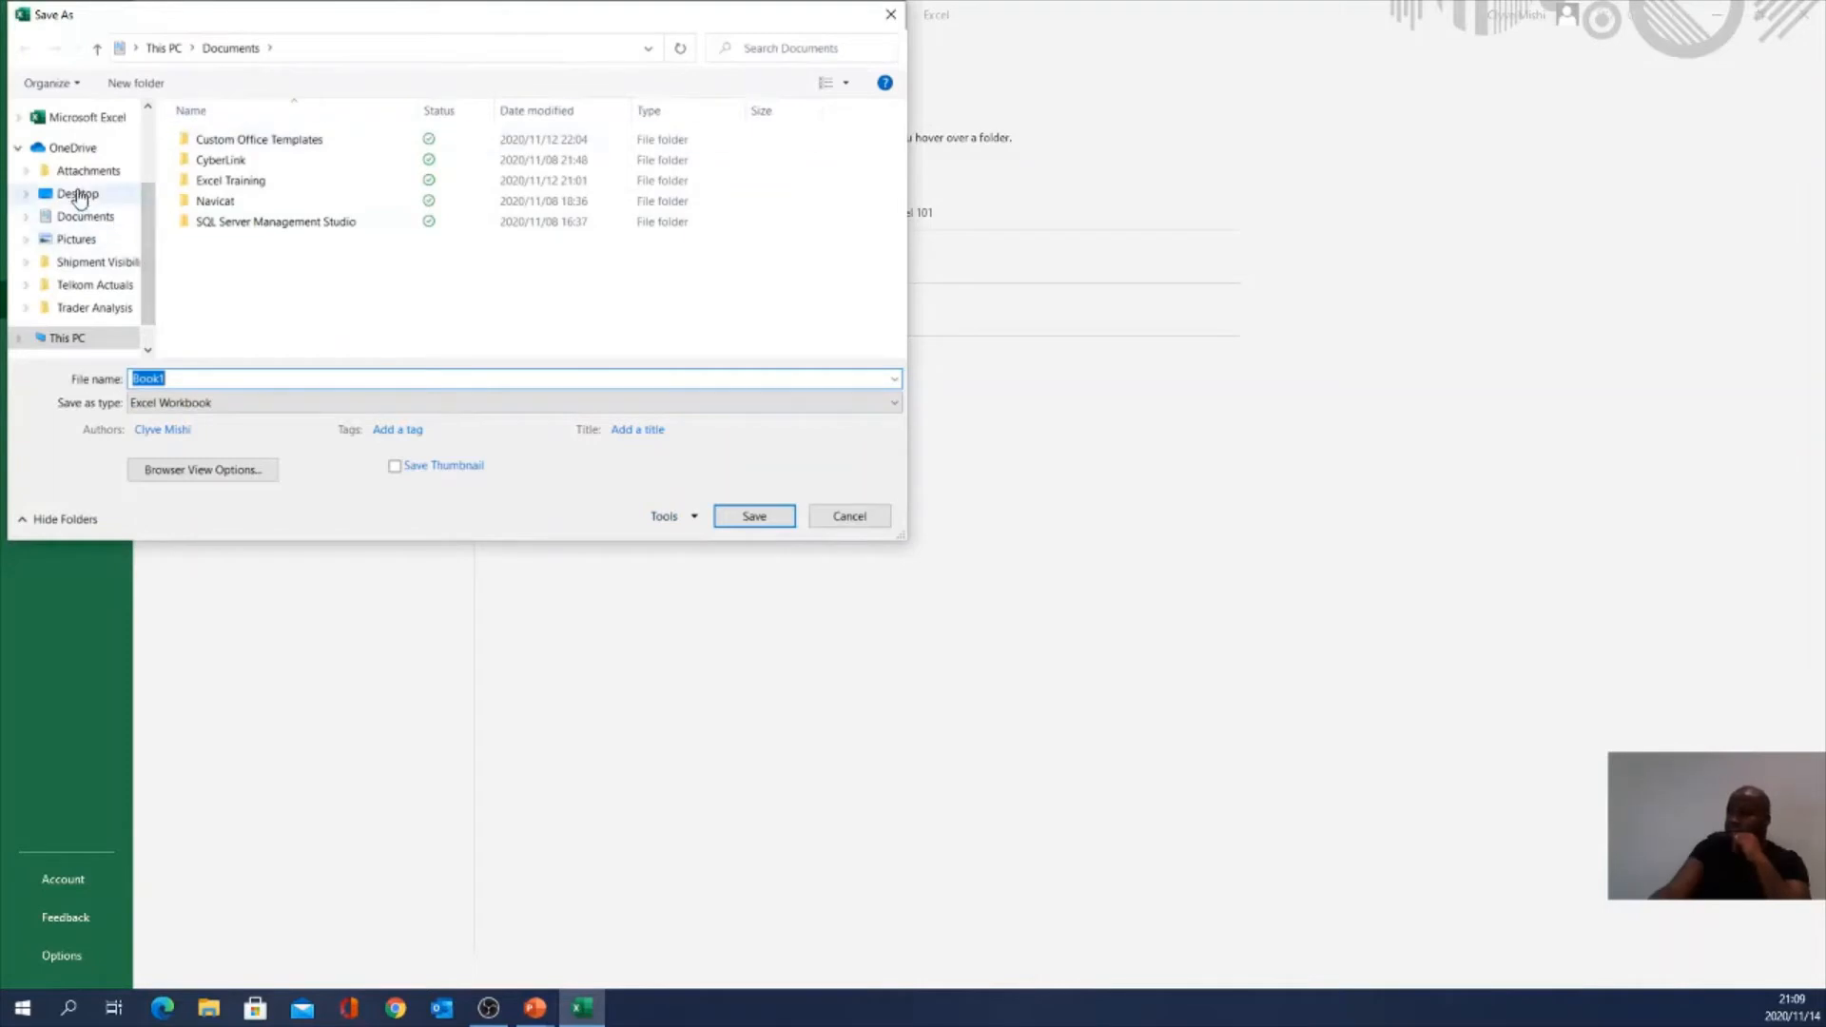
left_click(78, 194)
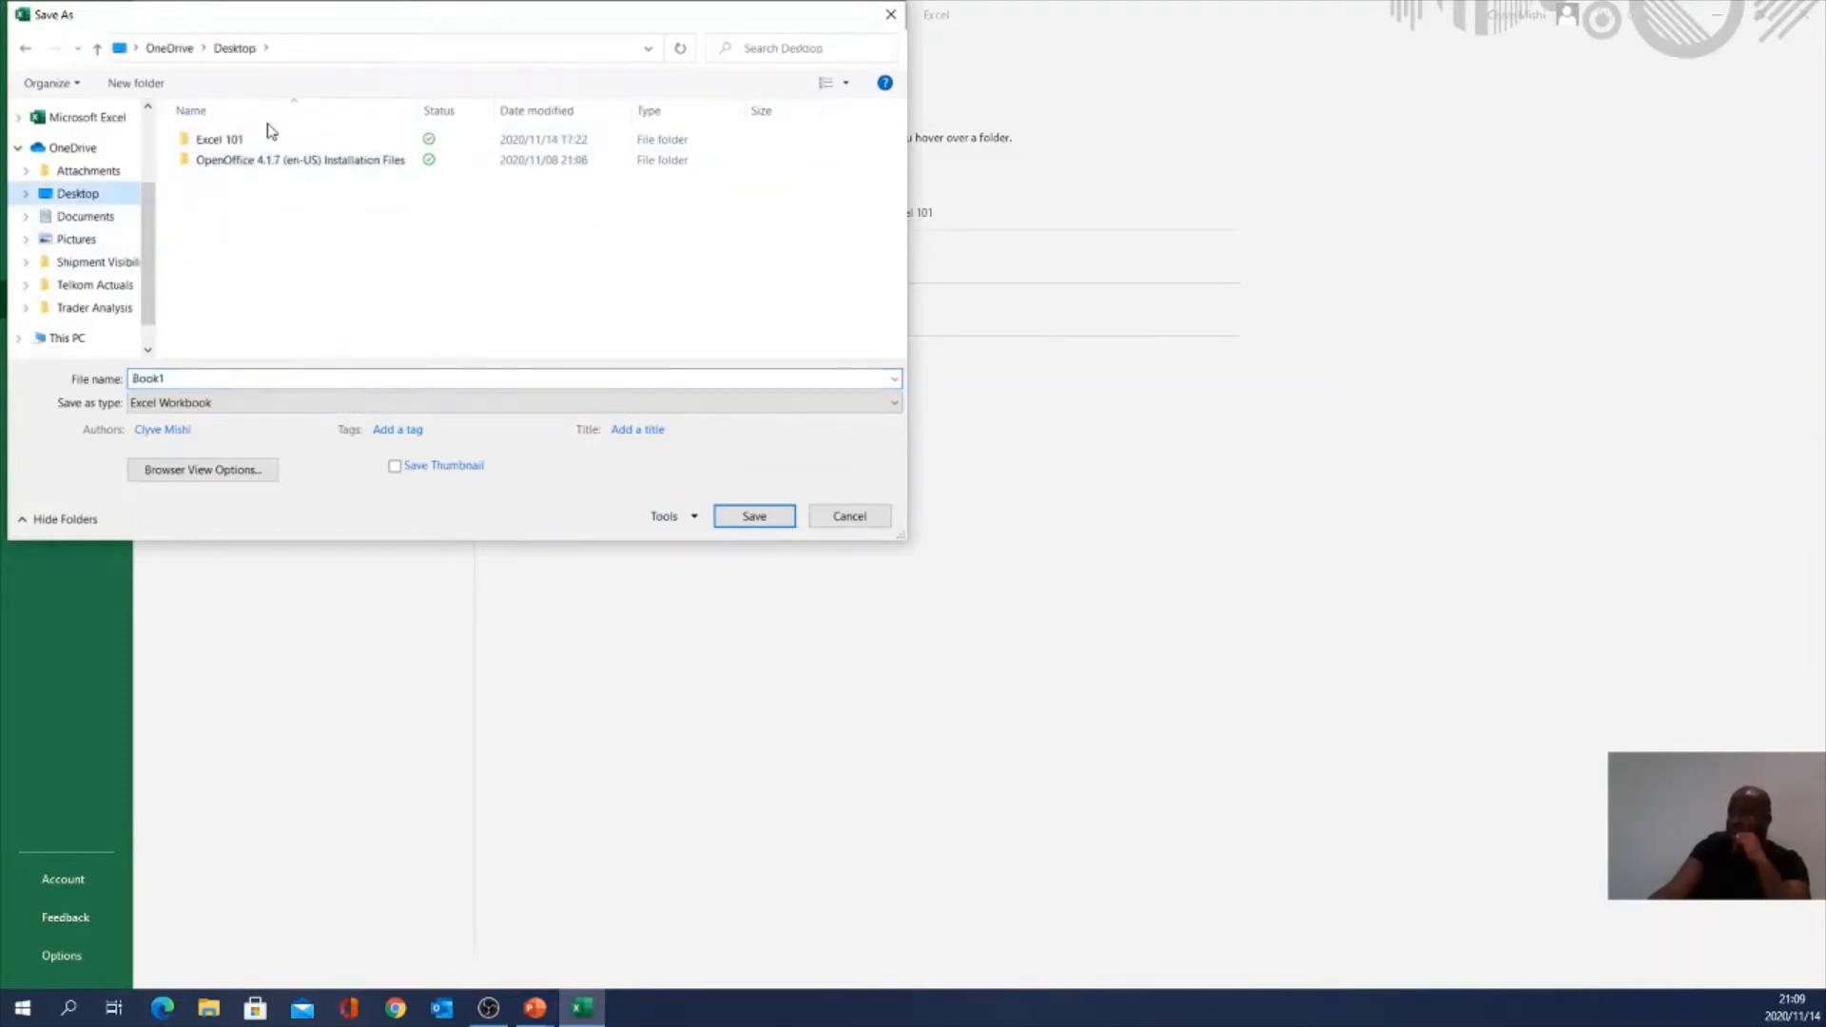
mouse_move(232, 146)
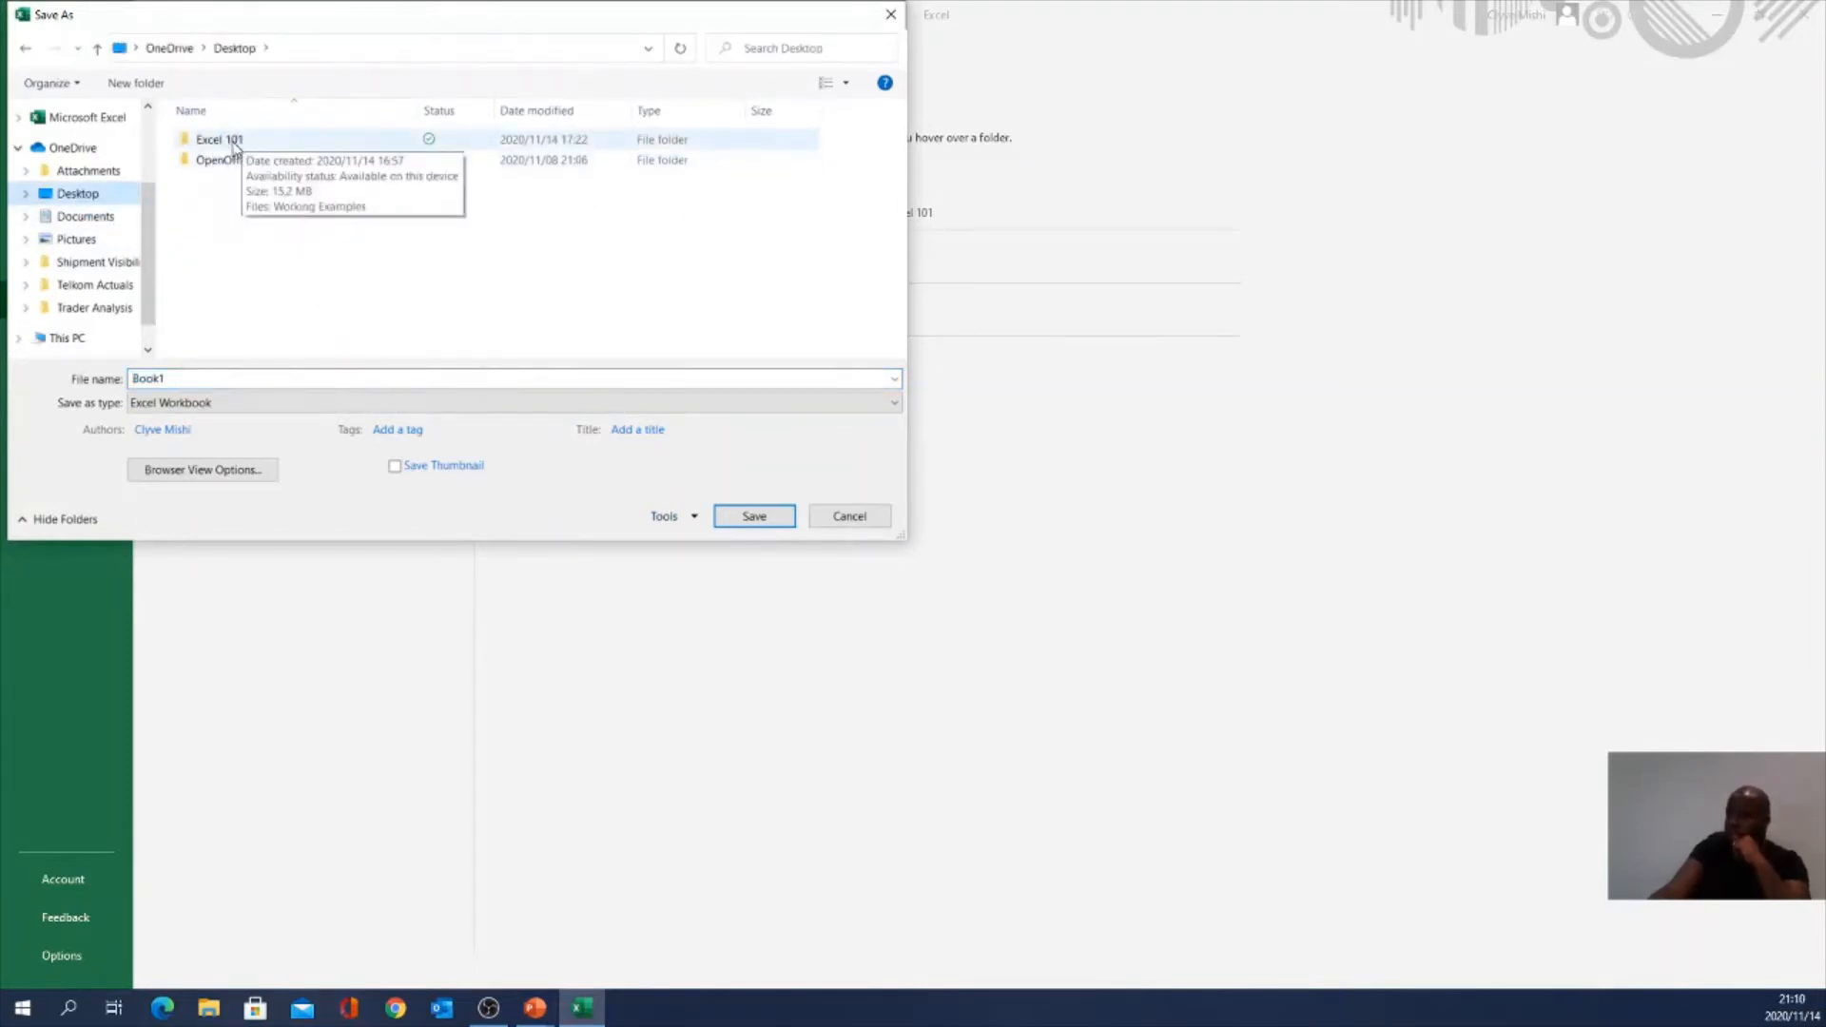
double_click(235, 142)
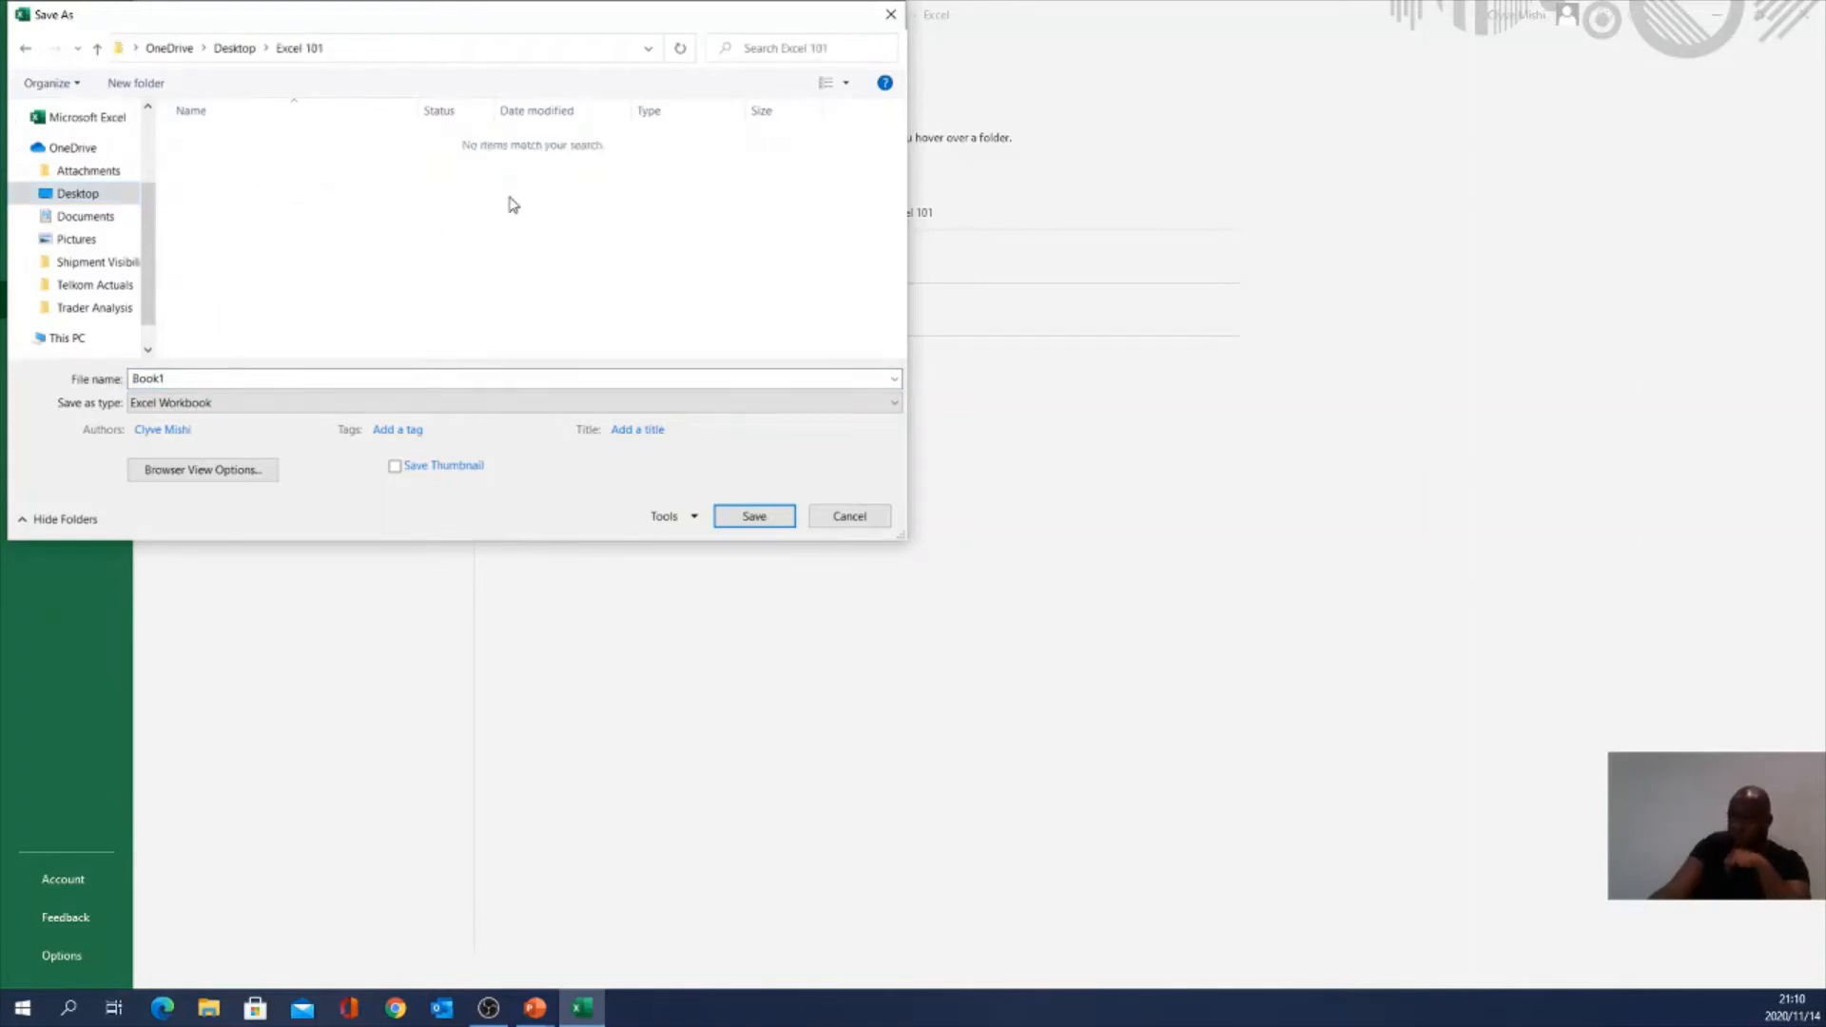
left_click(187, 375)
double_click(182, 373)
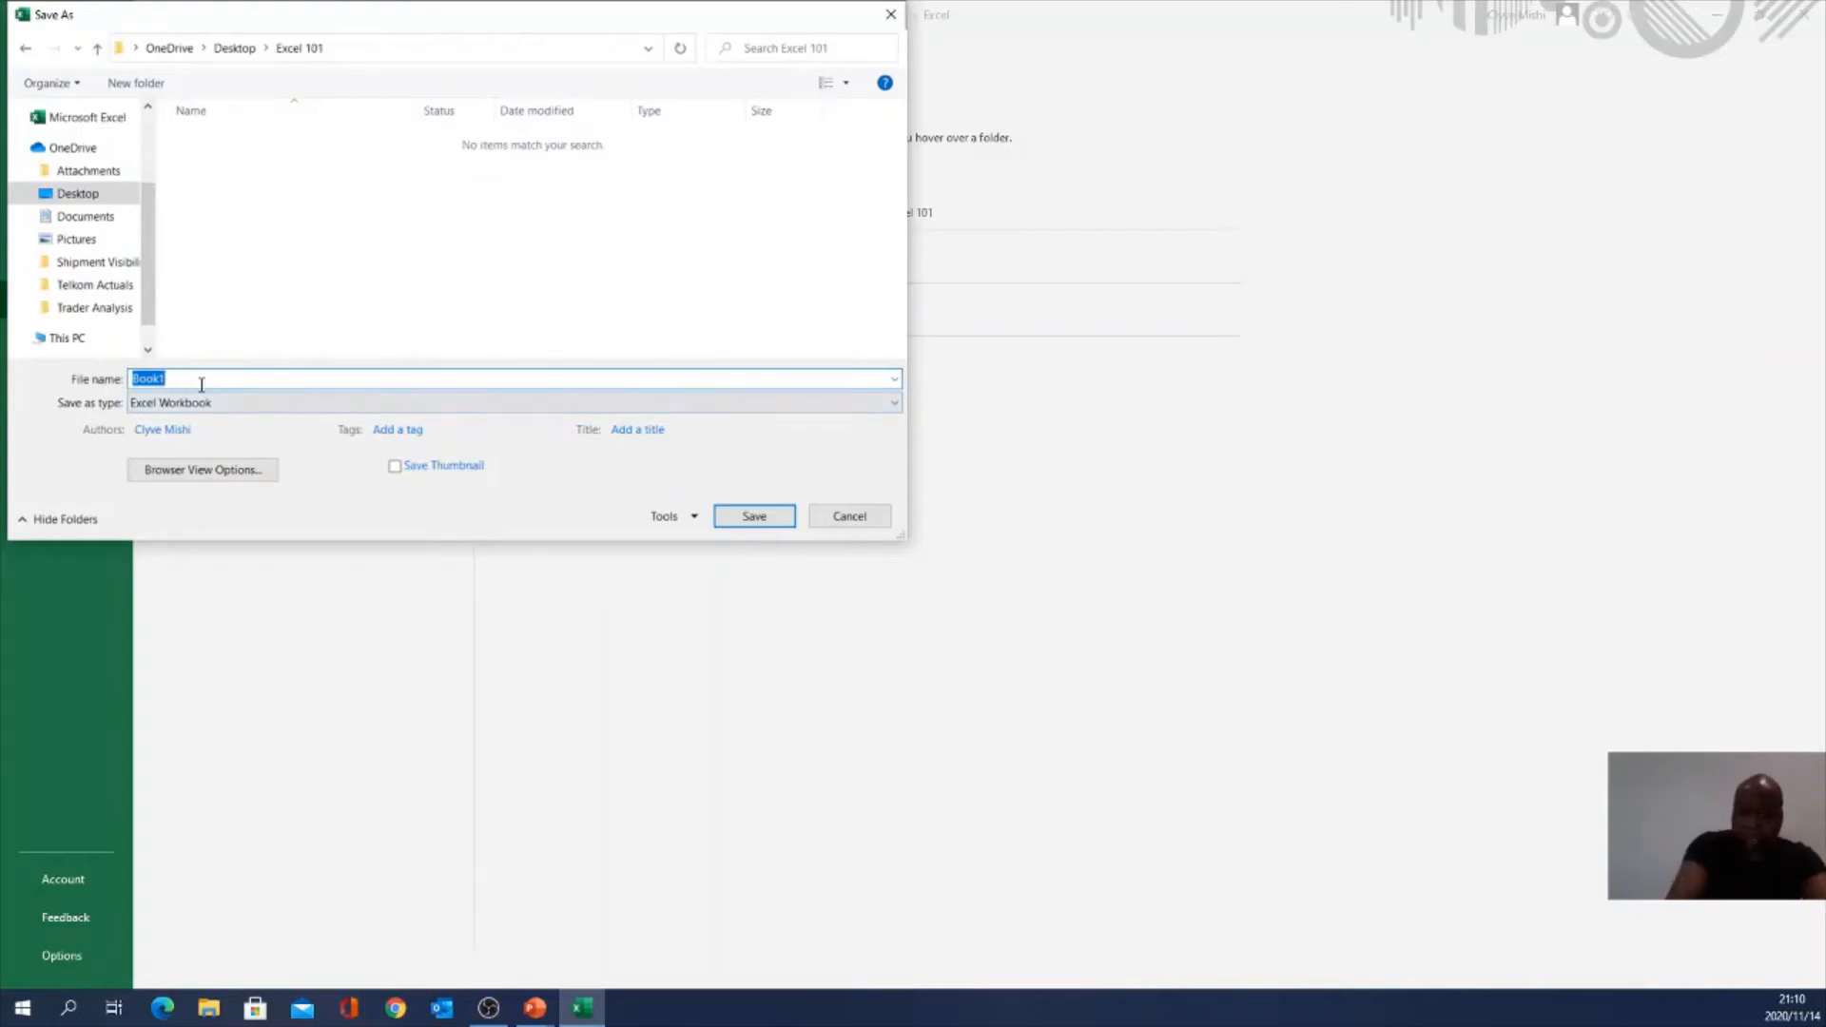
type("Excel 101 workb")
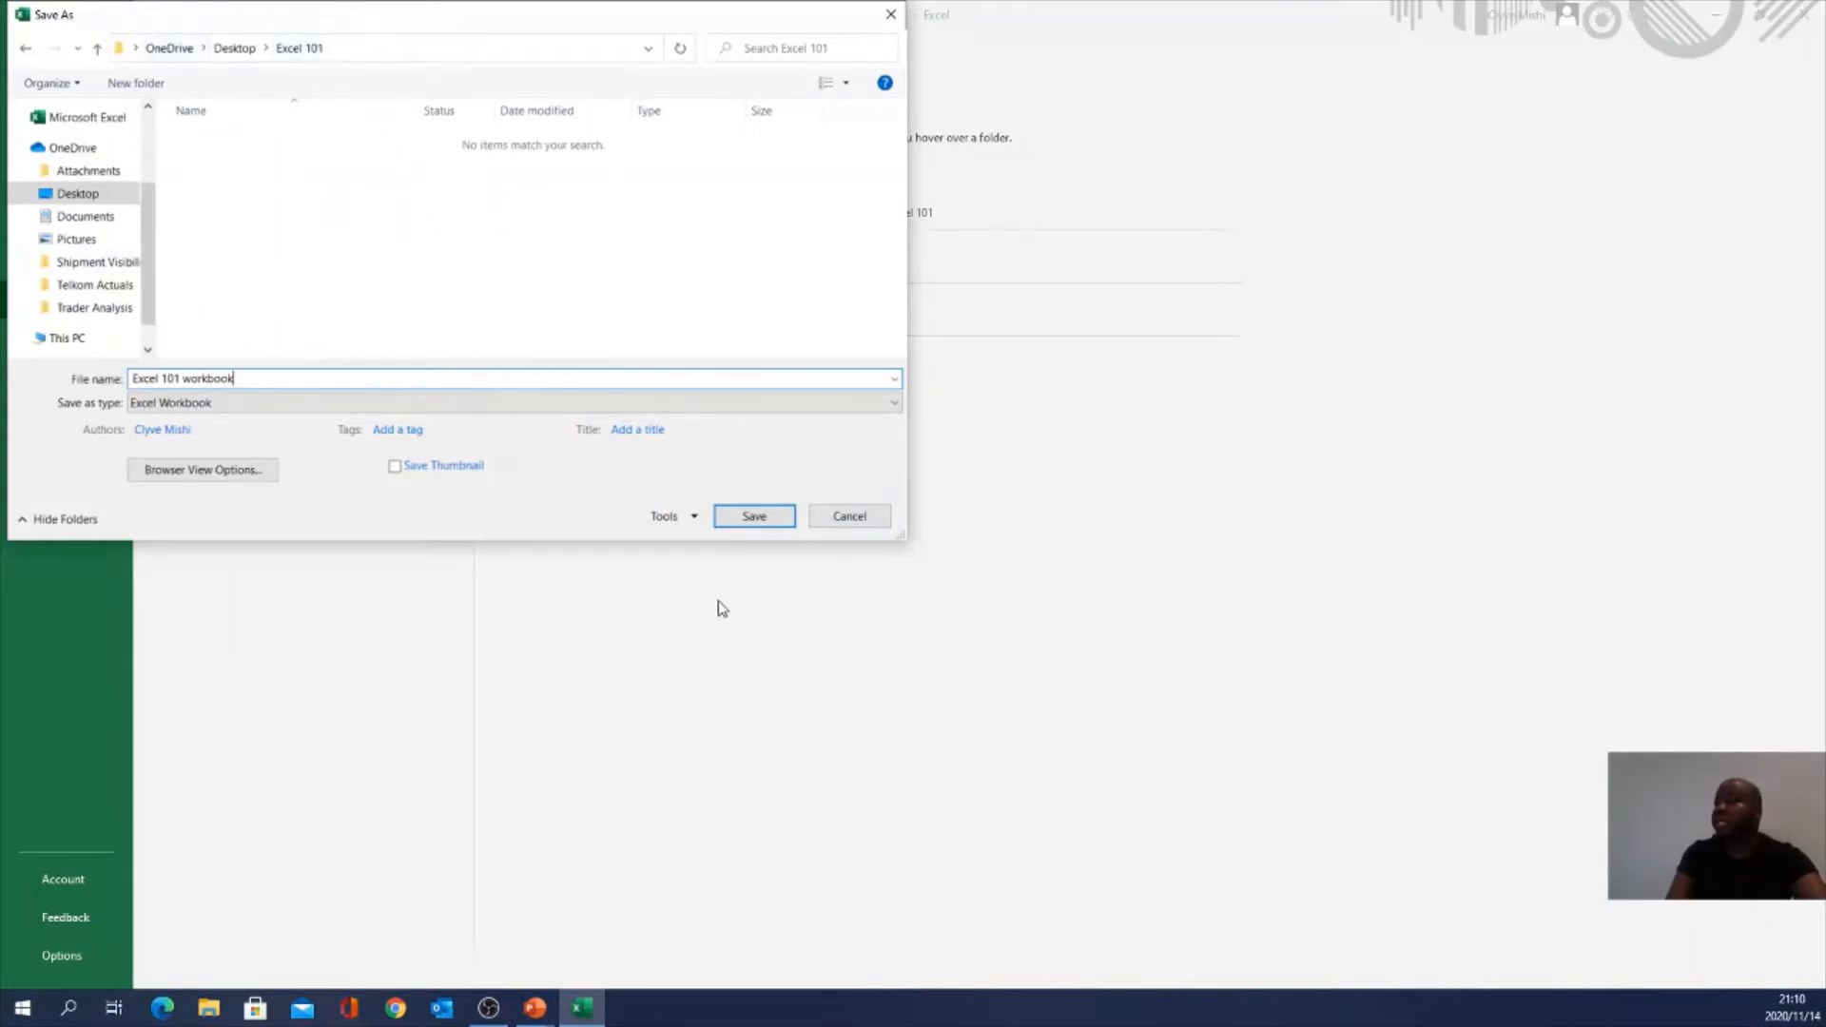
Step: Save as 'Excel 101 workbook' in the Excel 101 folder, then save again from File
left_click(772, 528)
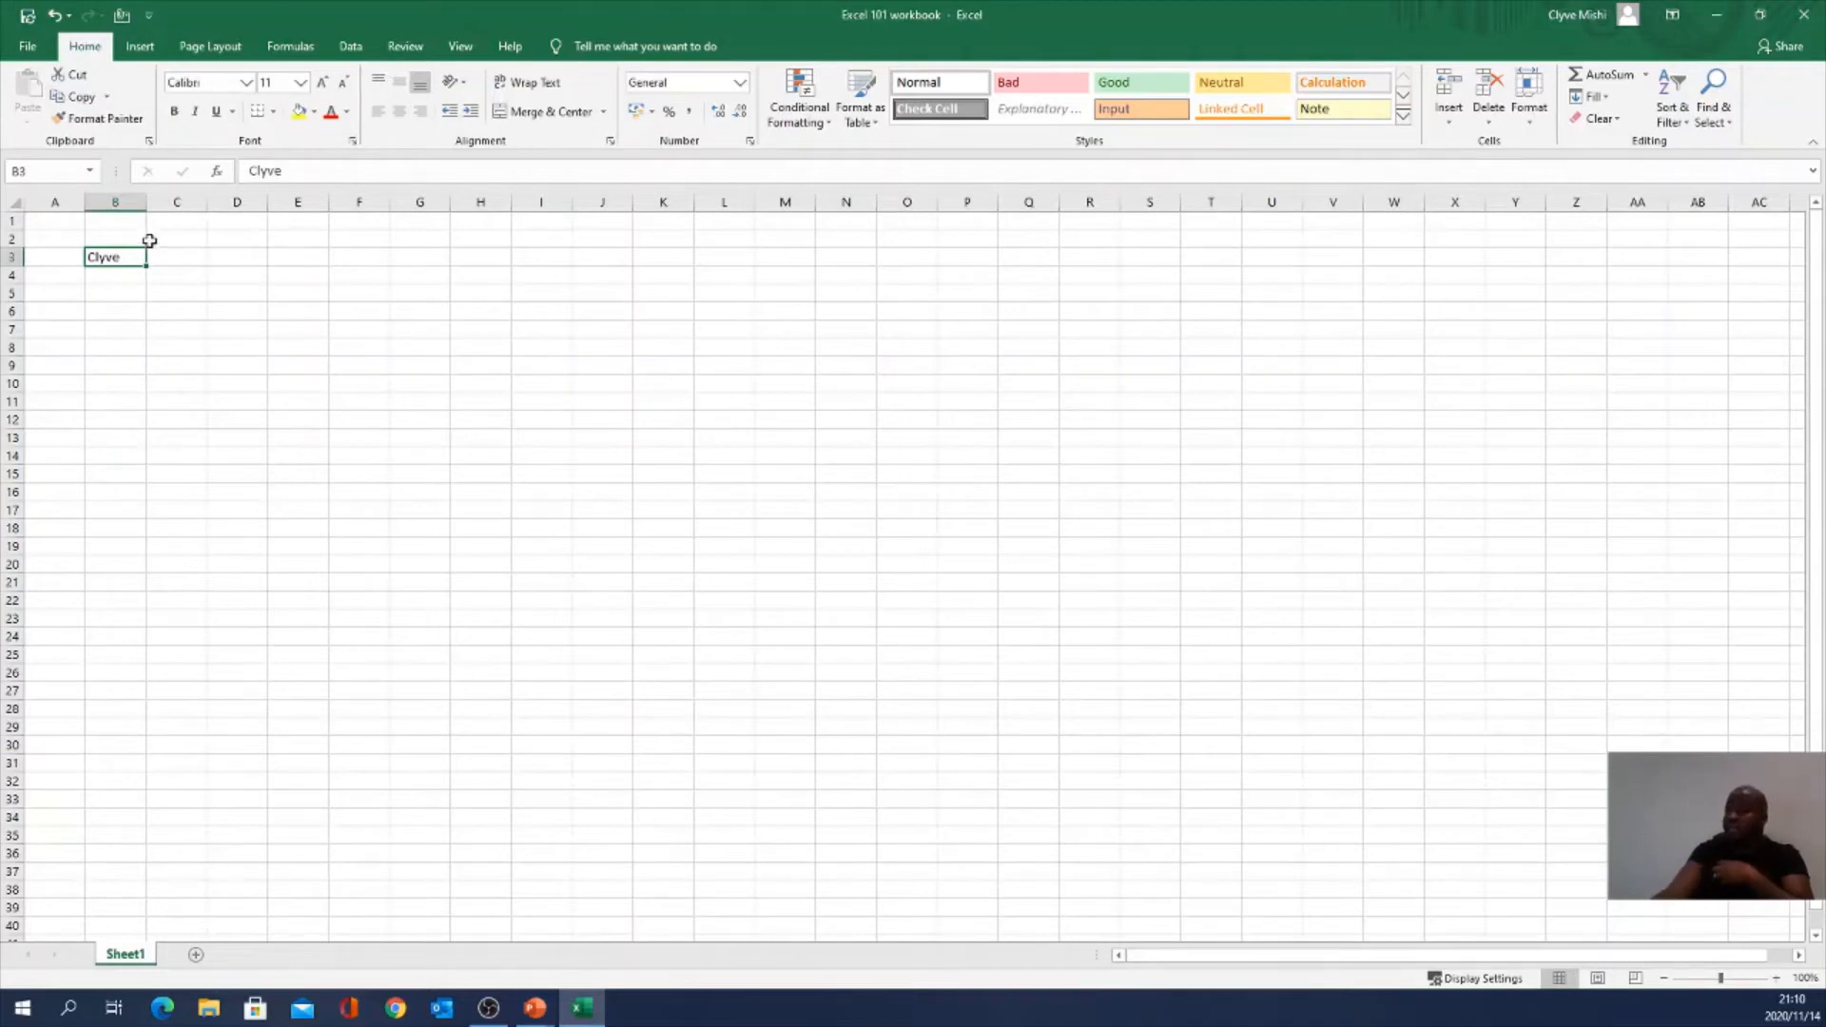
left_click(31, 47)
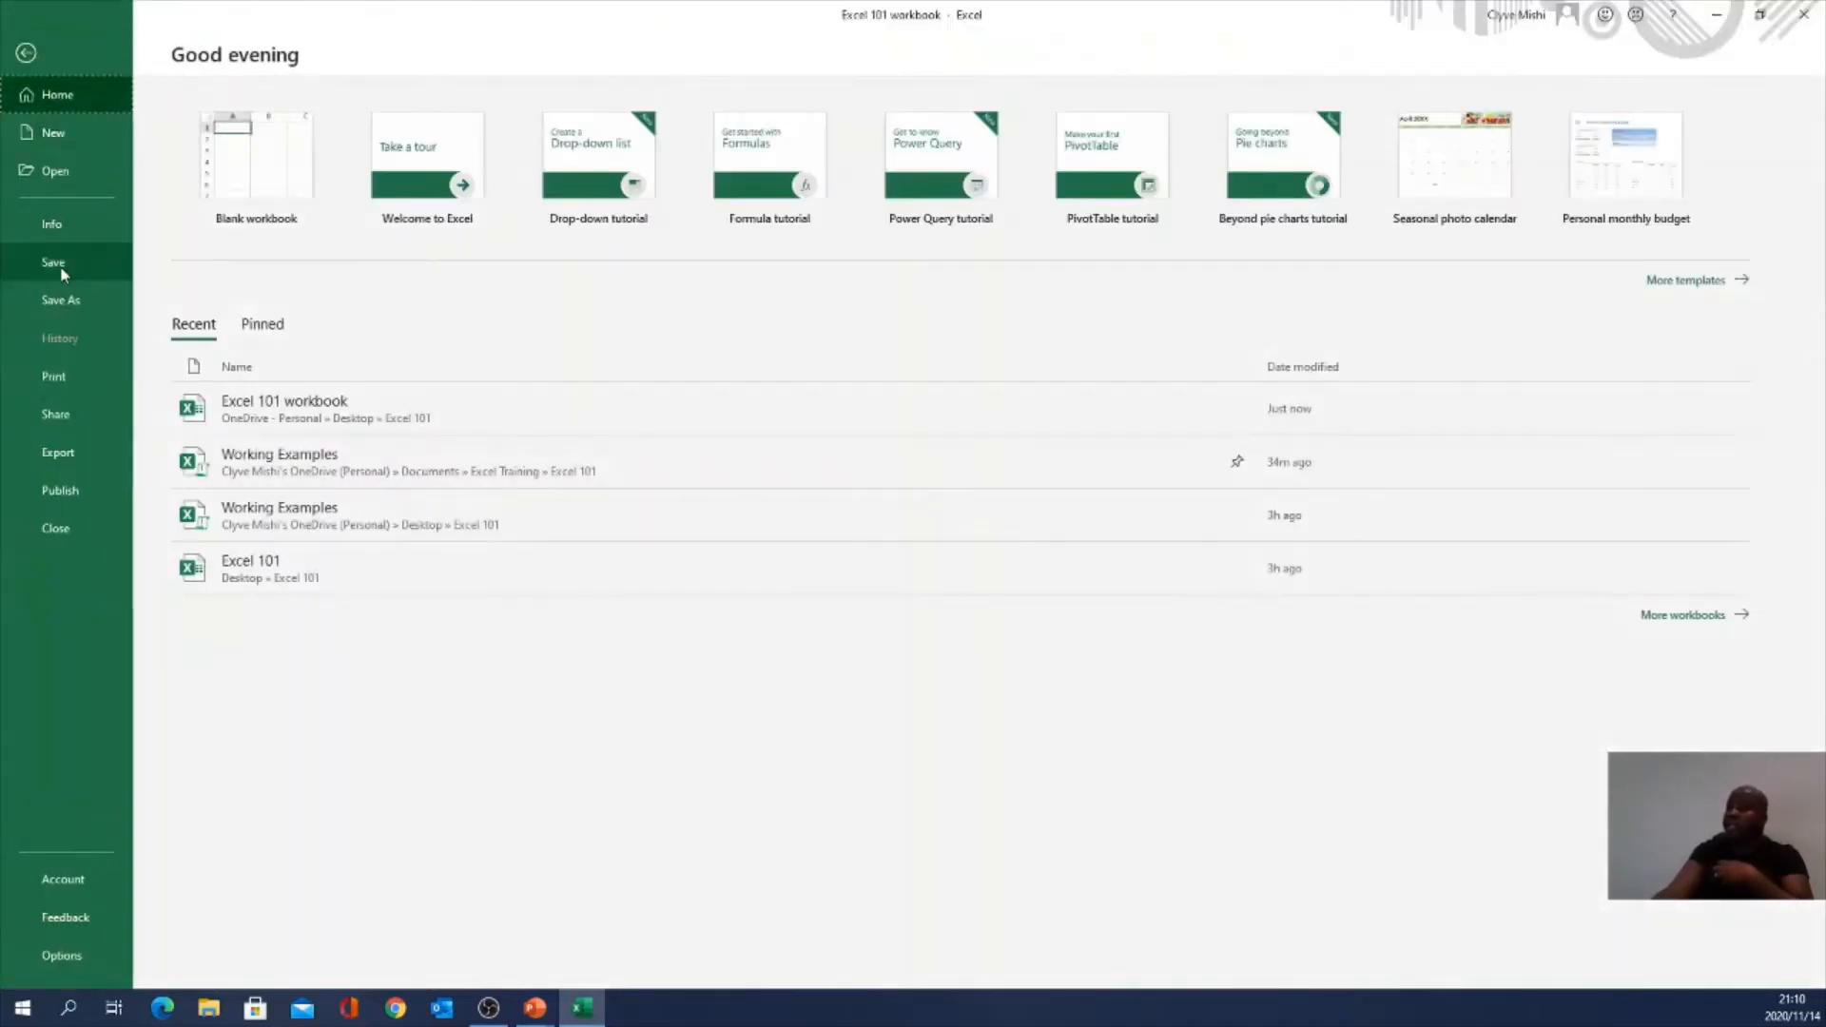
left_click(54, 262)
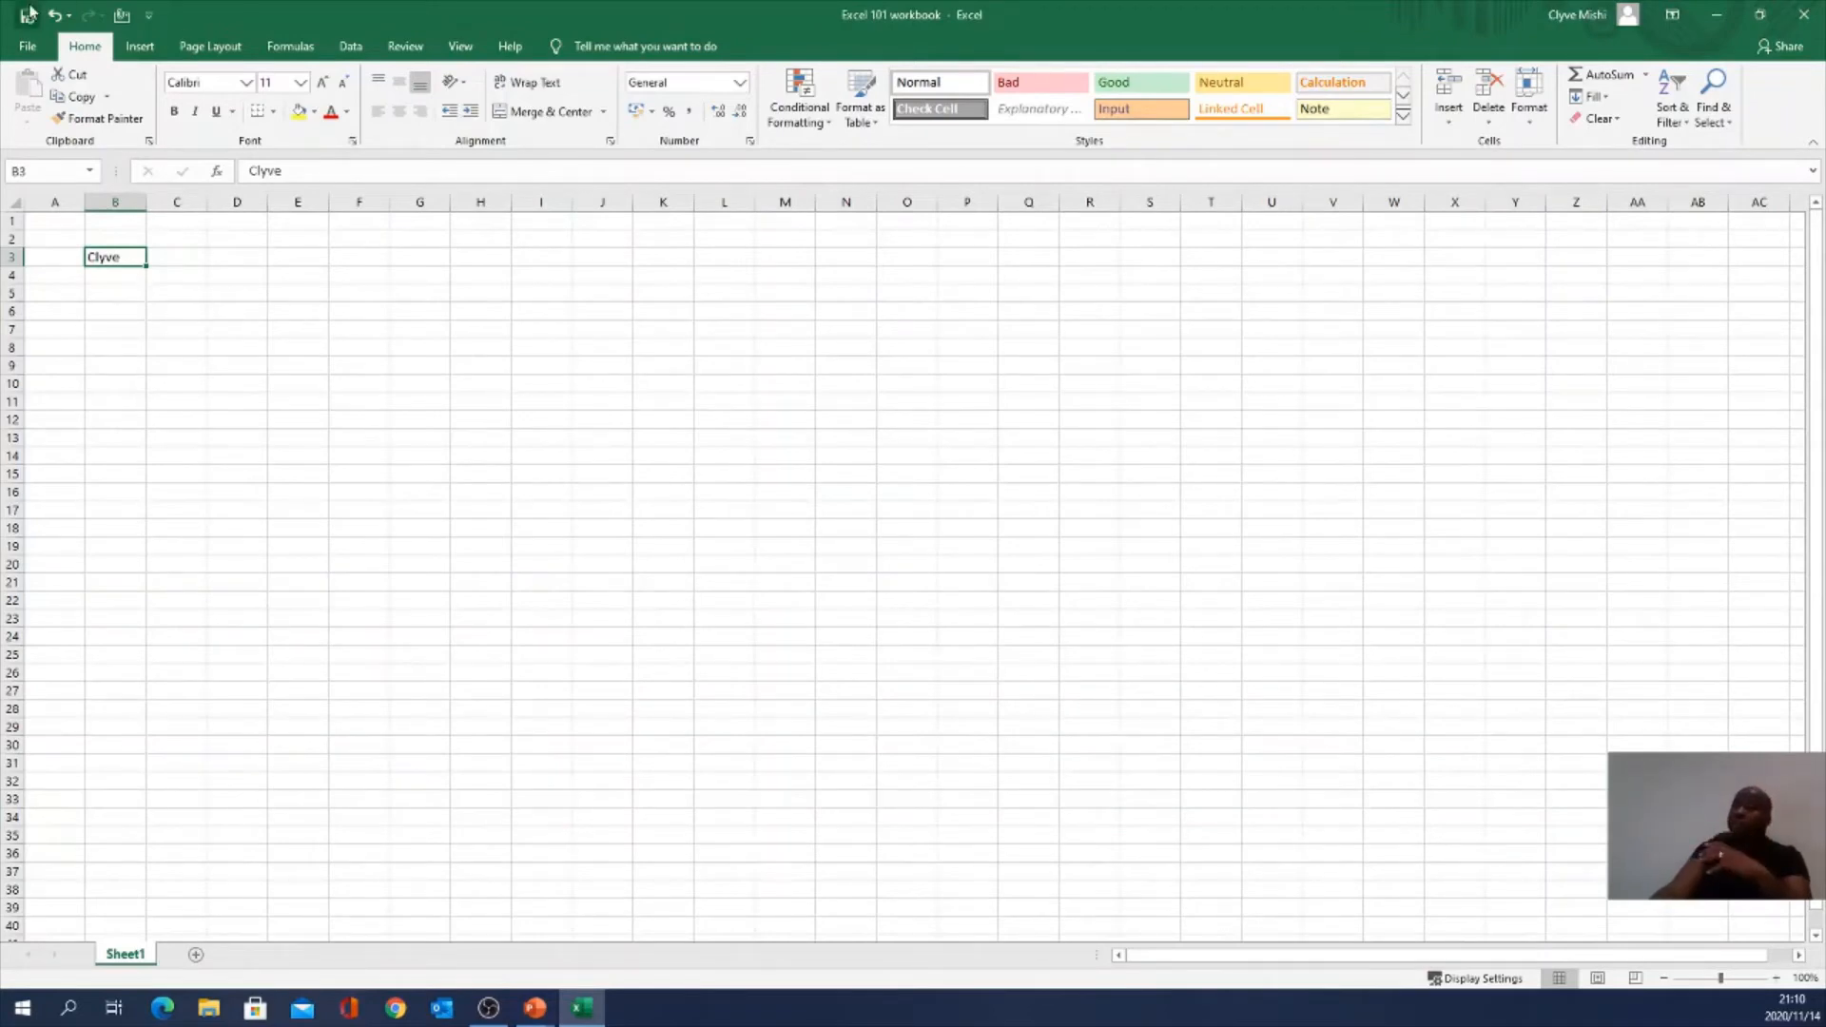
Step: Open the Save As browse dialog, look in Downloads and Desktop, then cancel without saving
left_click(26, 47)
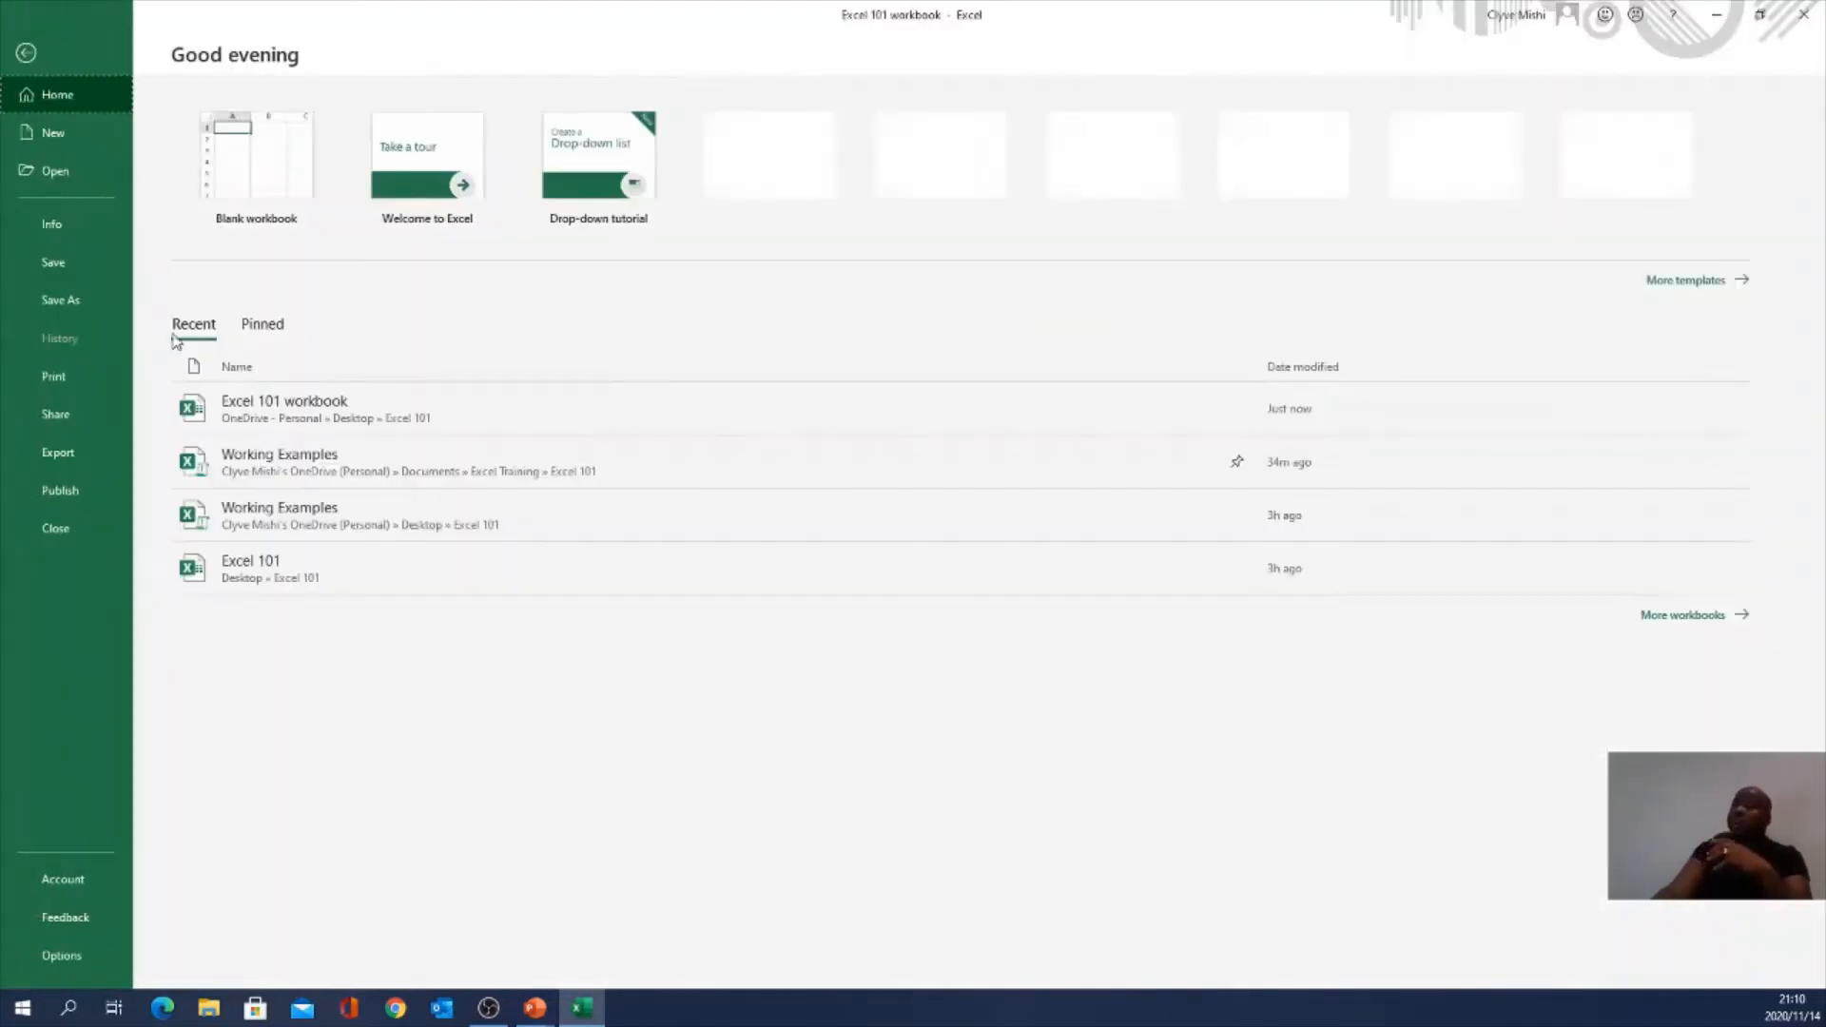
left_click(72, 305)
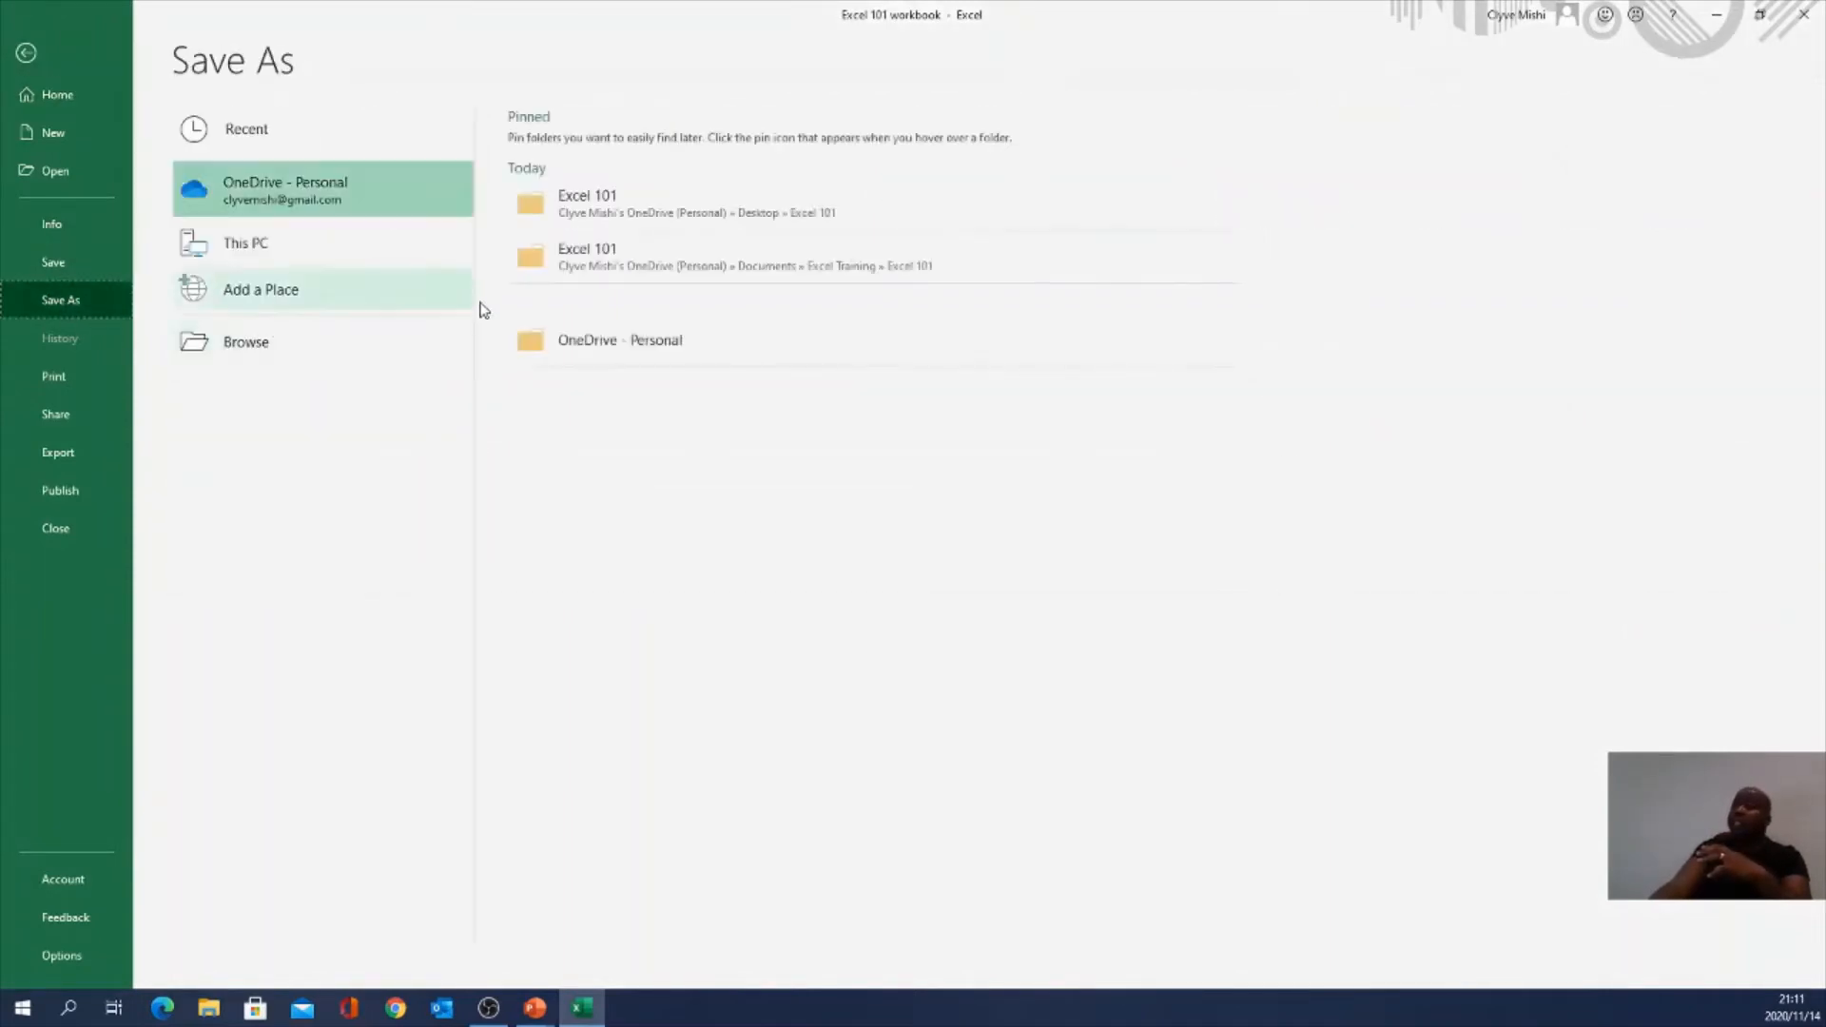
left_click(276, 350)
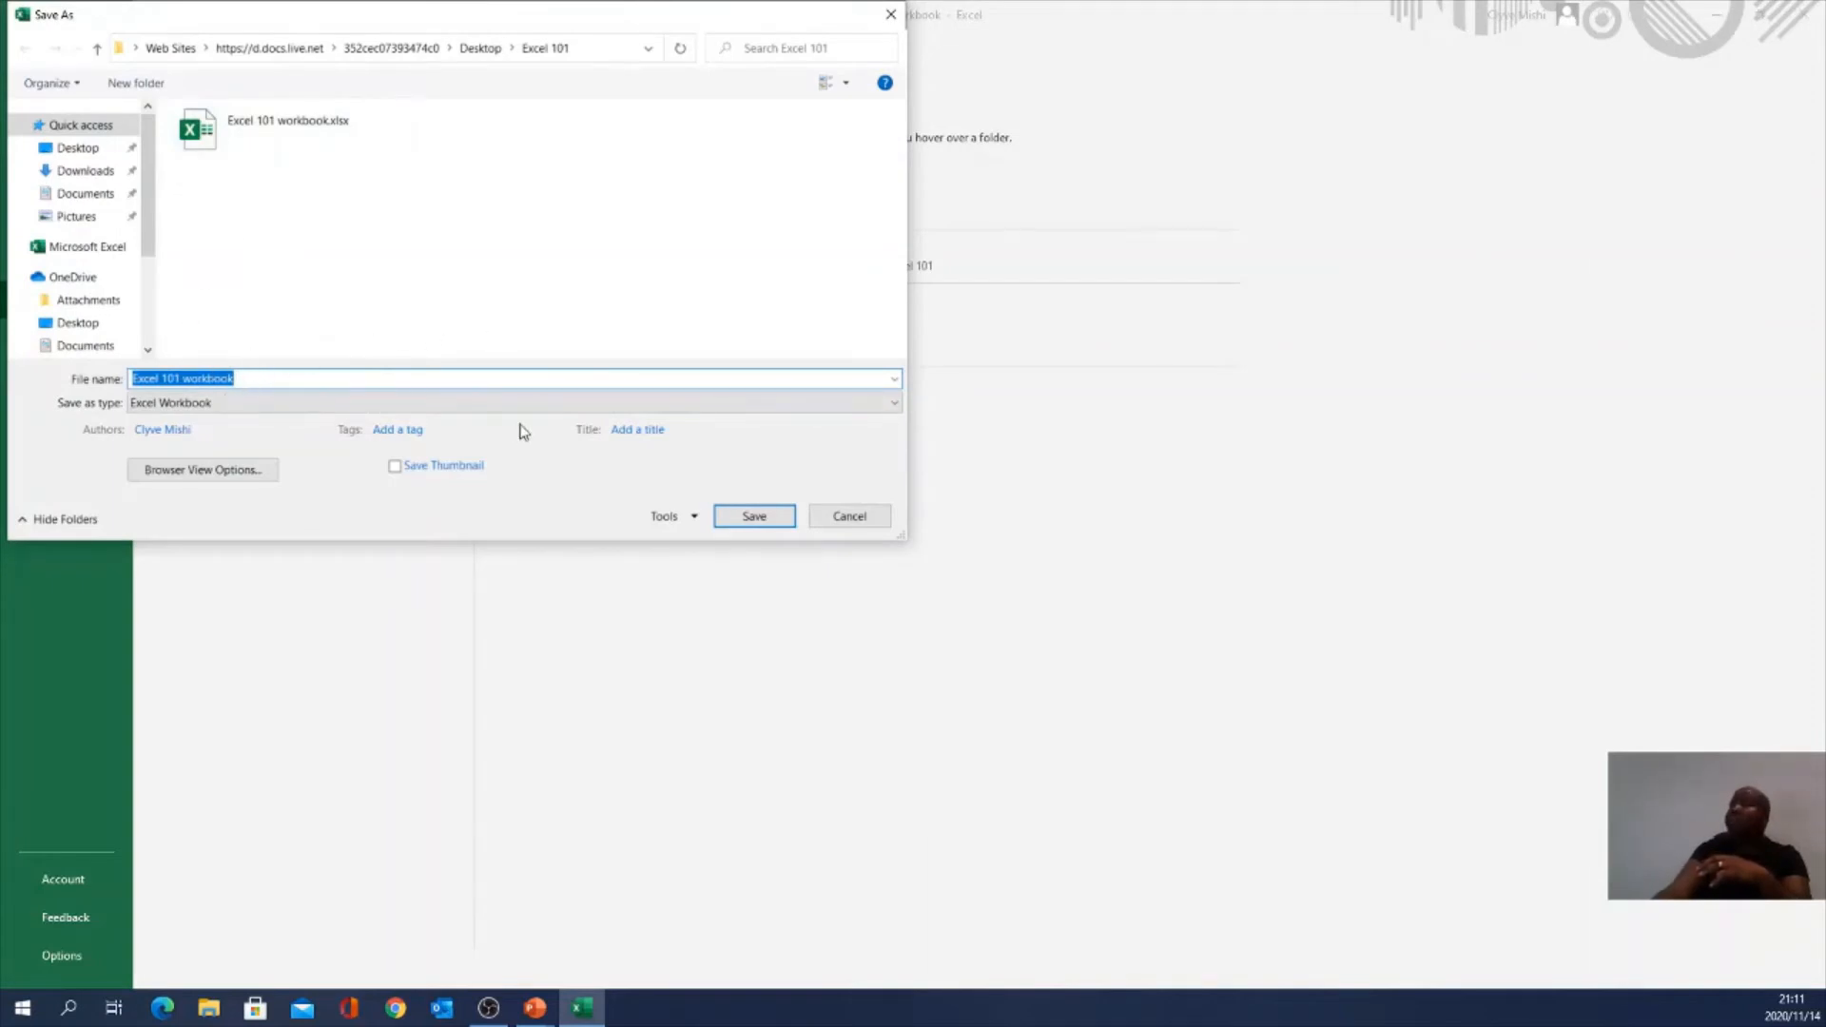
left_click(81, 173)
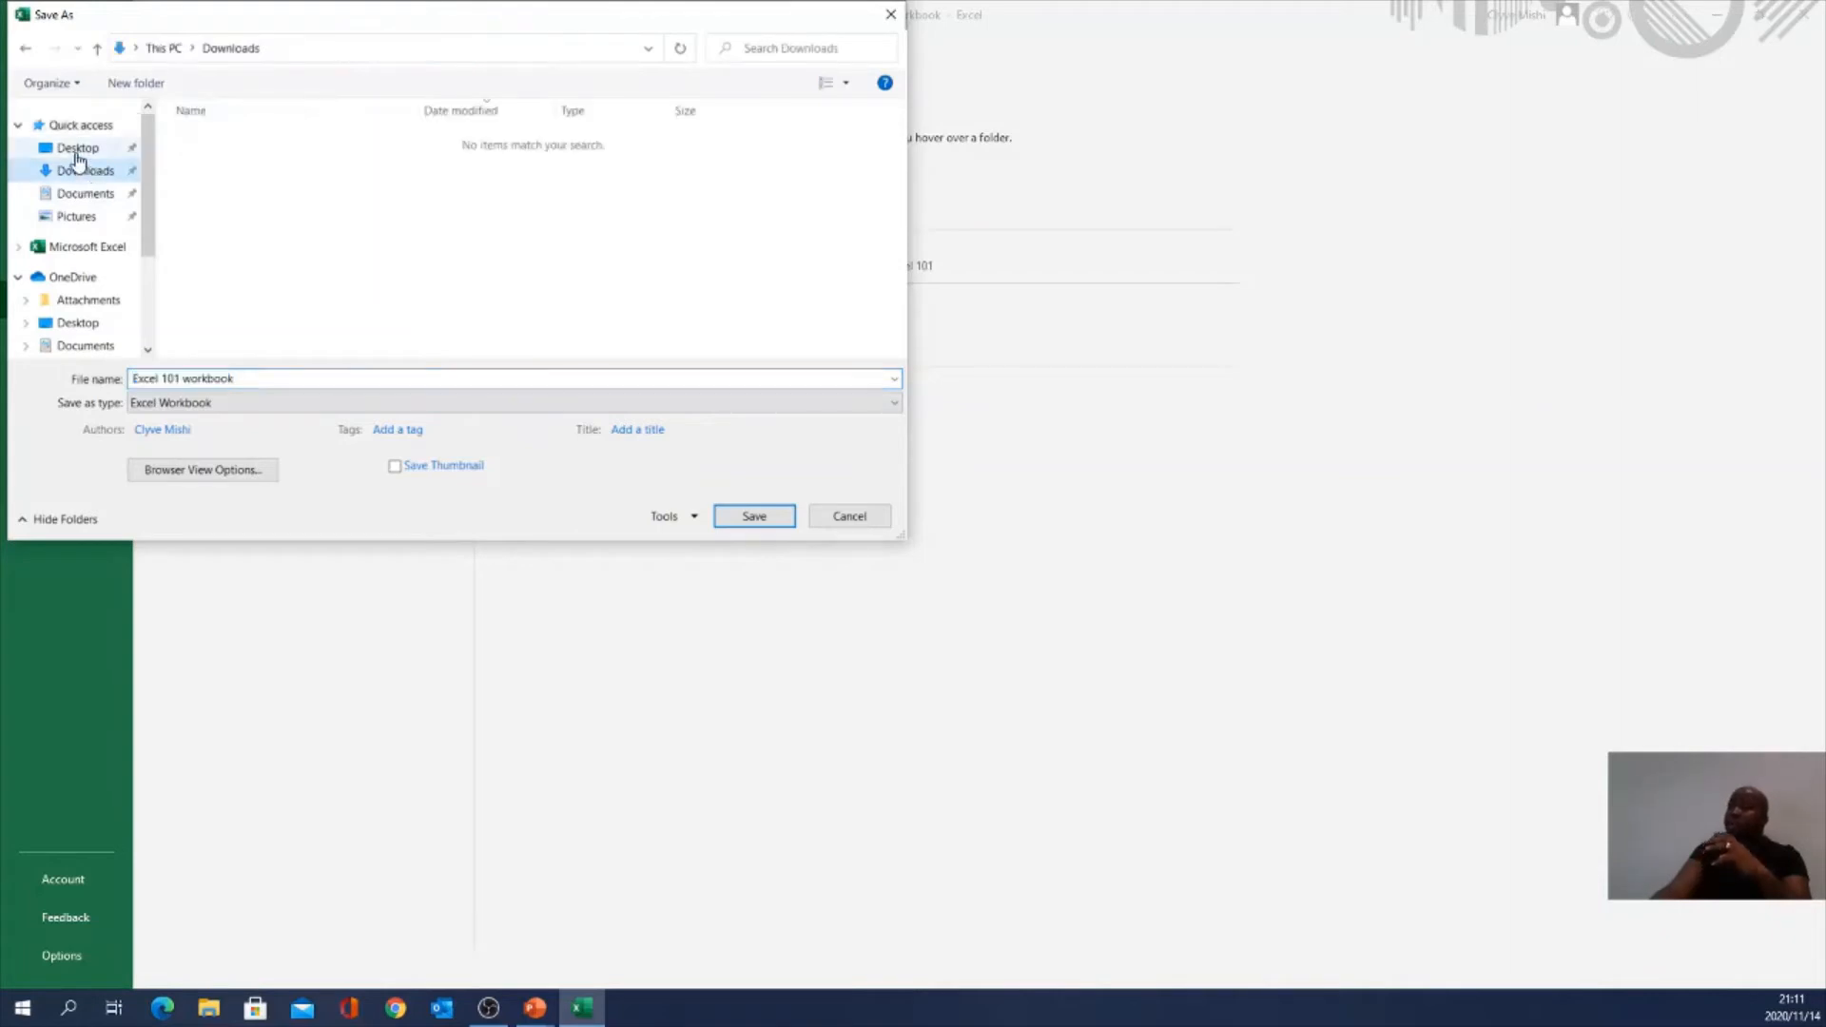
left_click(80, 149)
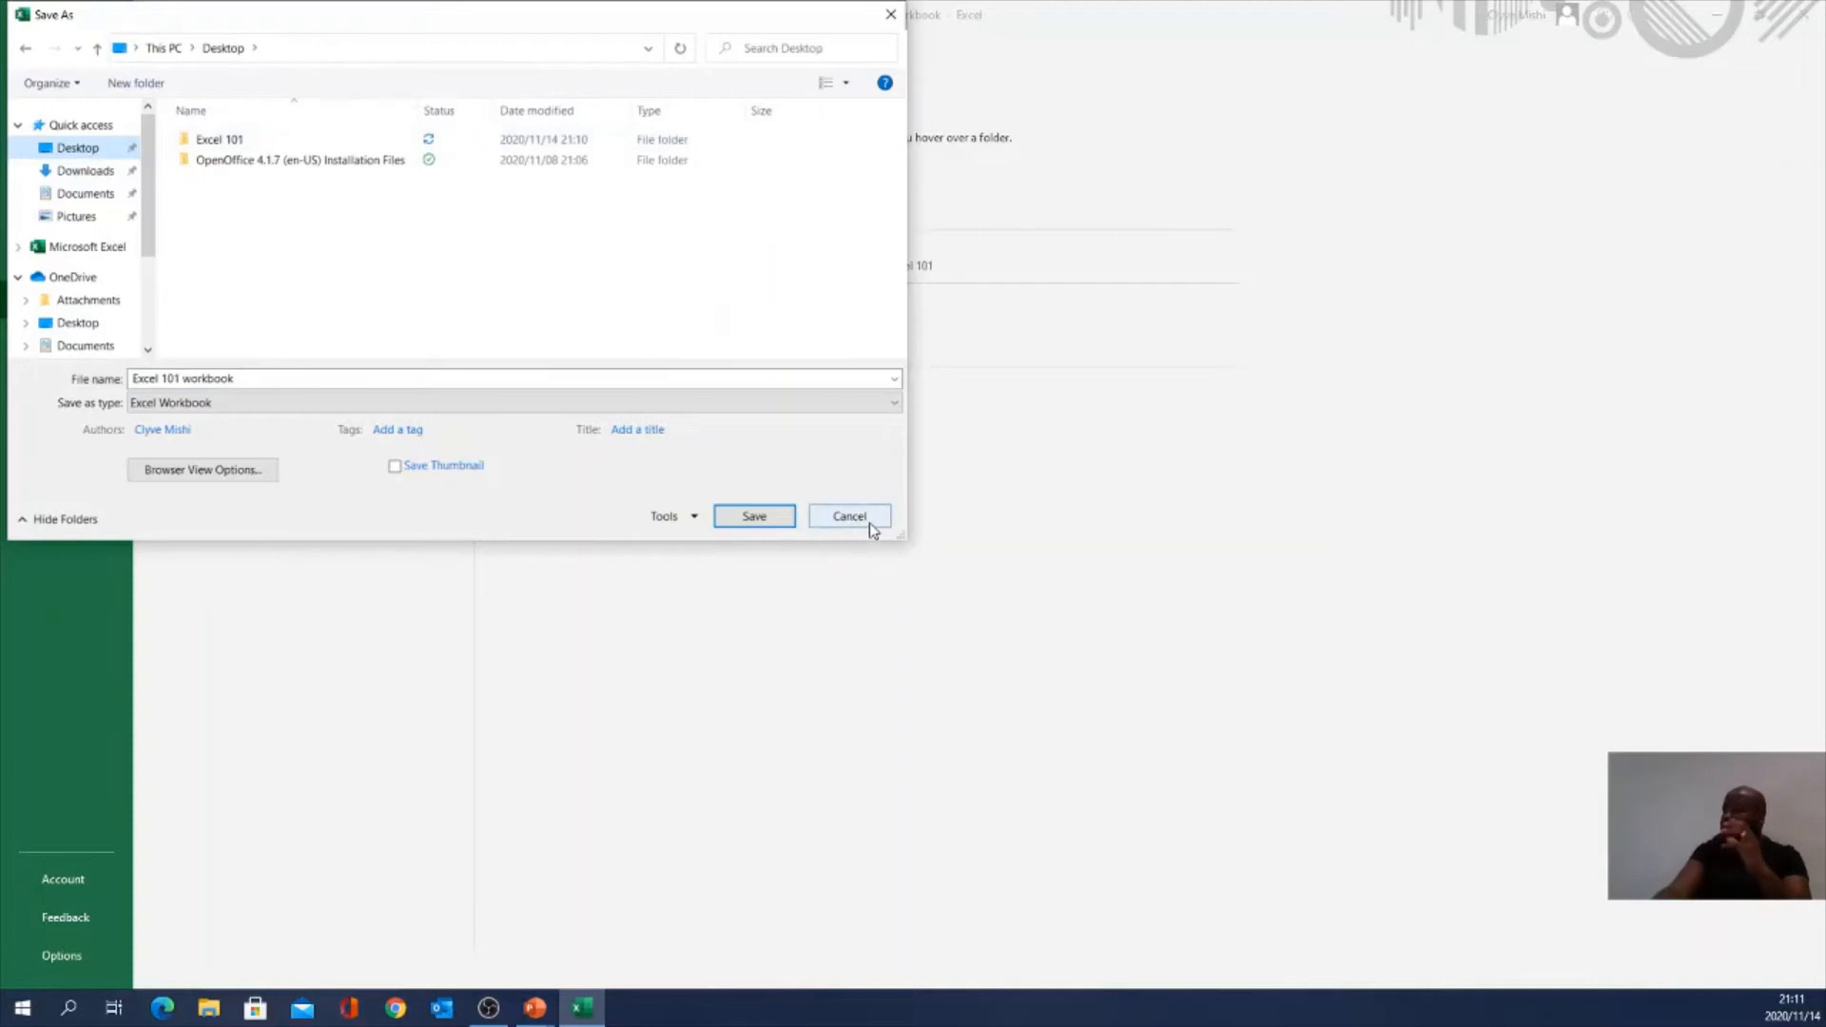
left_click(868, 523)
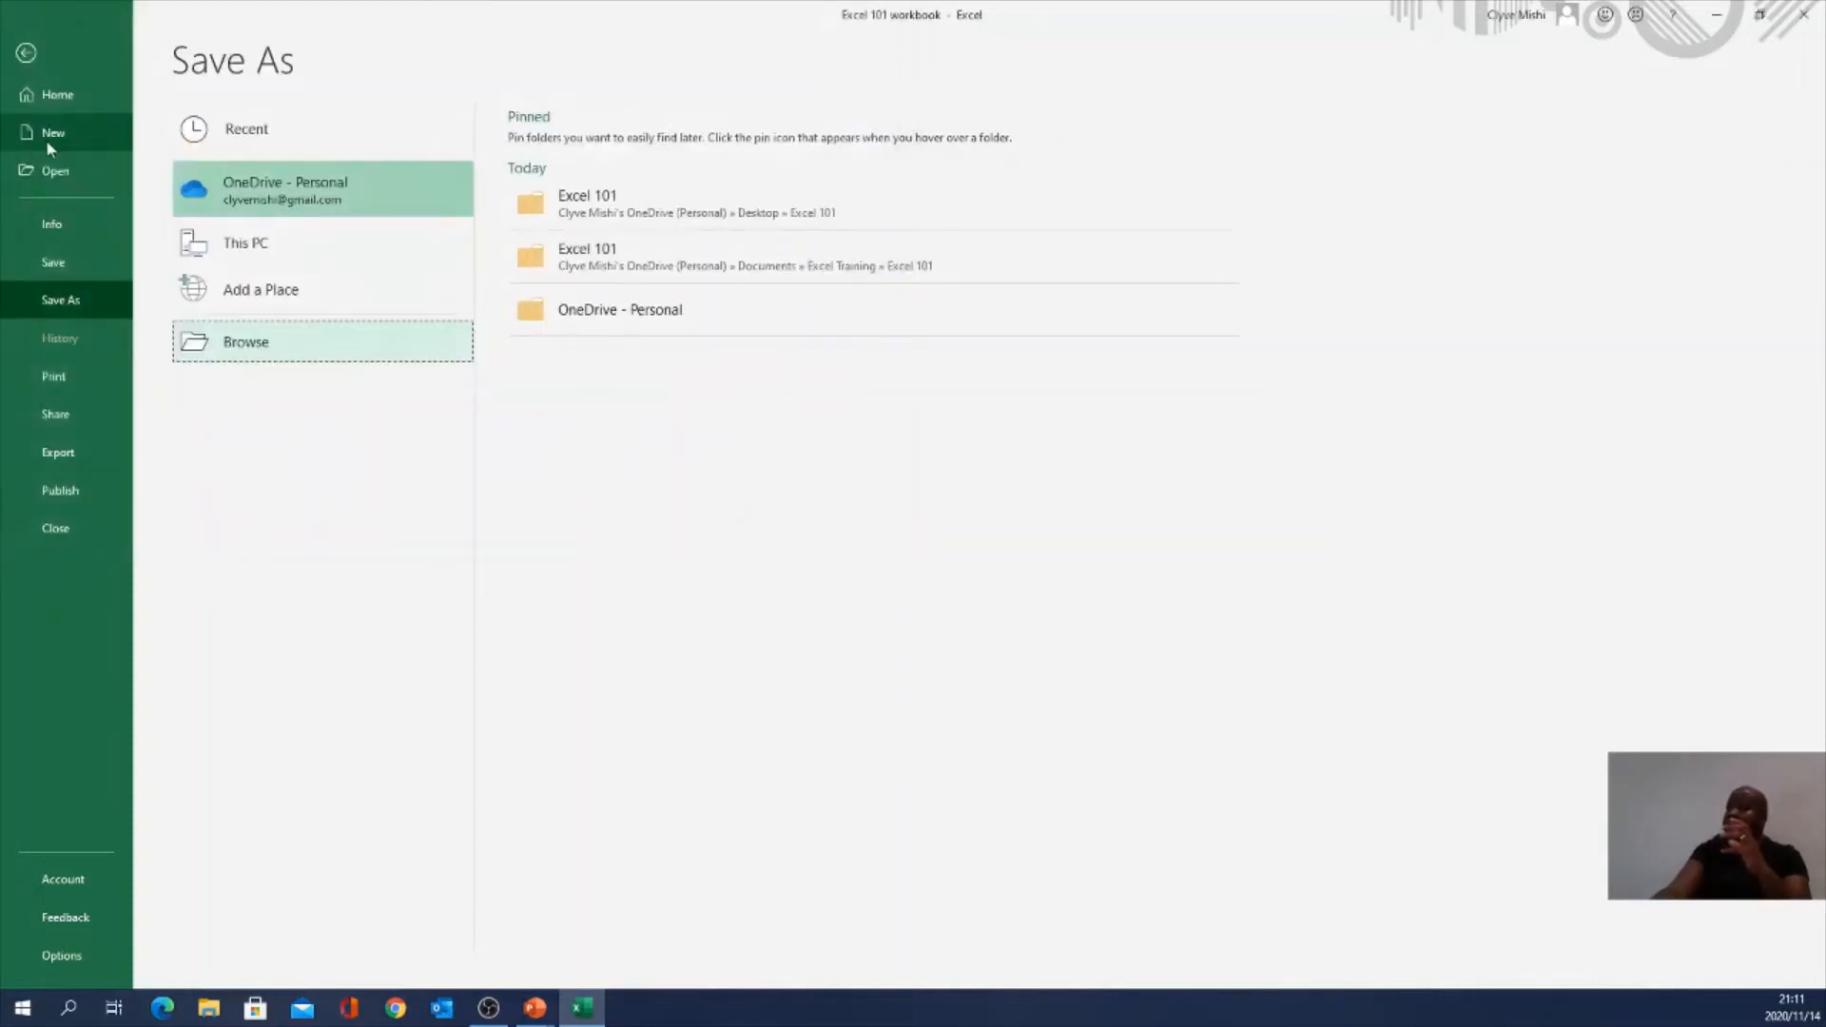
Step: Leave Backstage view and return to the Excel 101 workbook worksheet
left_click(38, 55)
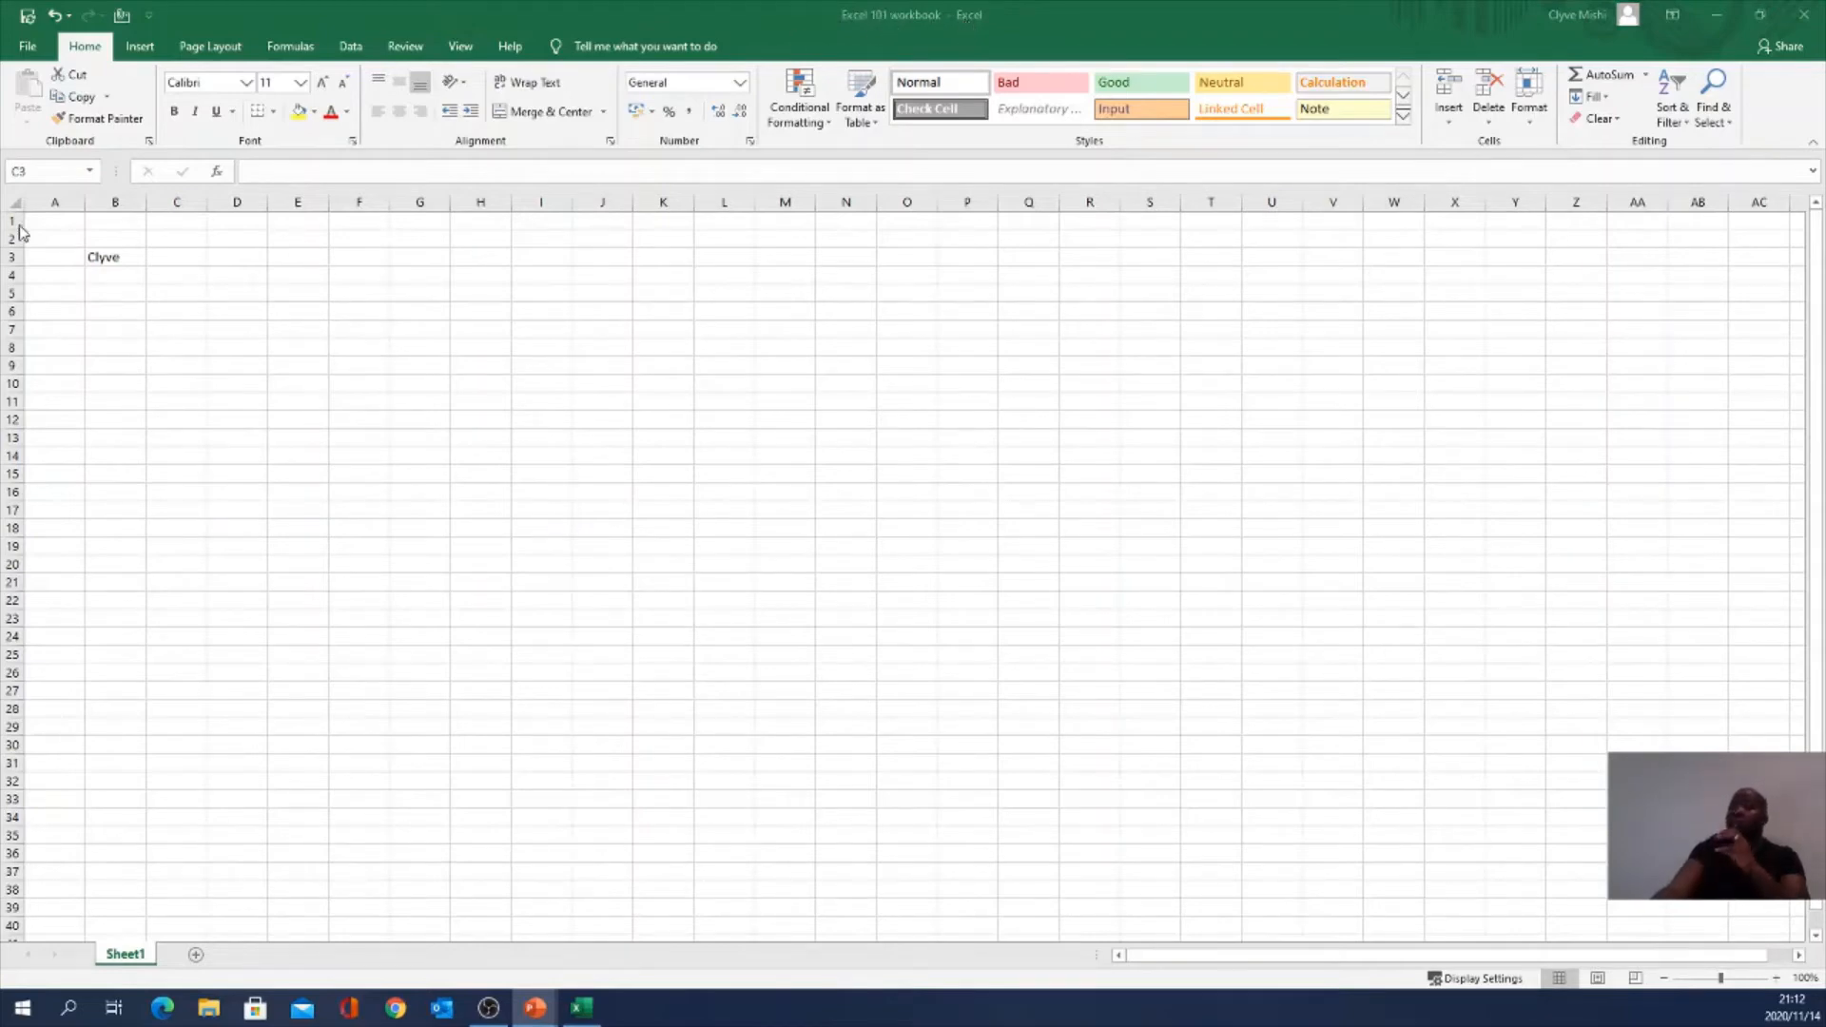
mouse_move(52, 221)
left_mouse_down()
mouse_move(1397, 542)
mouse_move(1617, 854)
mouse_move(1660, 860)
mouse_move(1655, 908)
left_mouse_up()
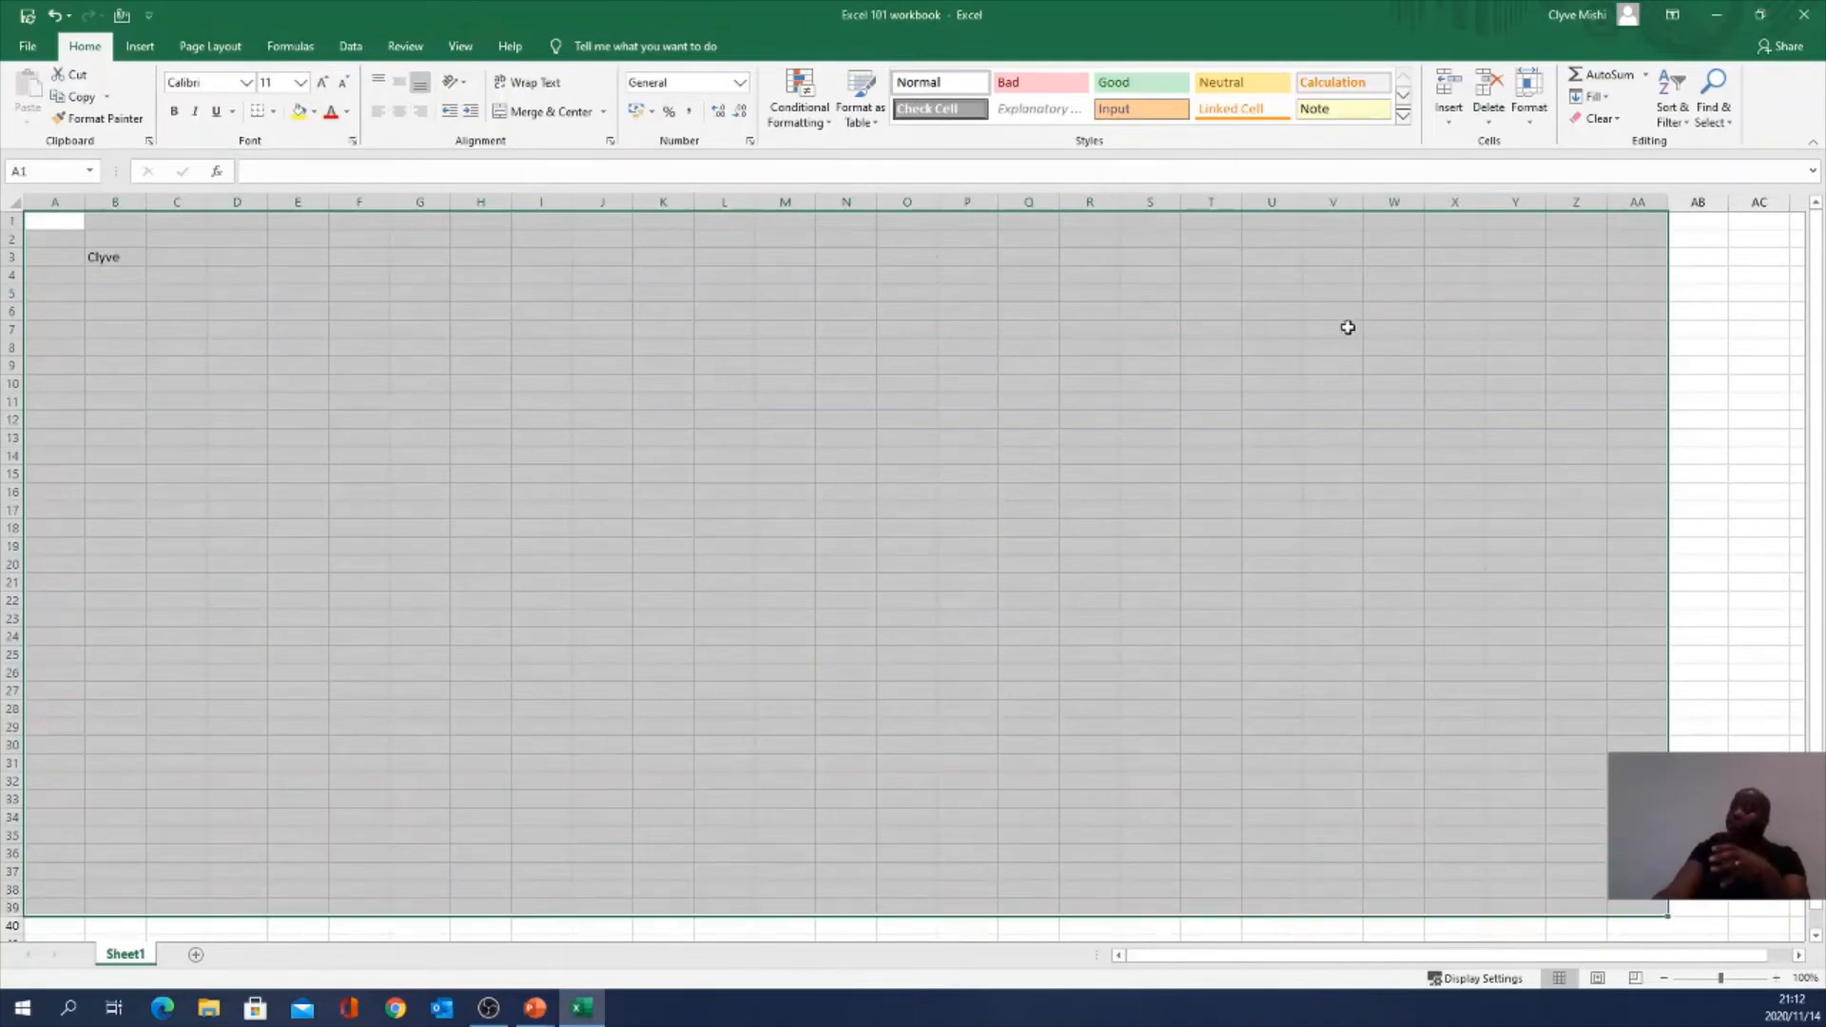
left_click(106, 265)
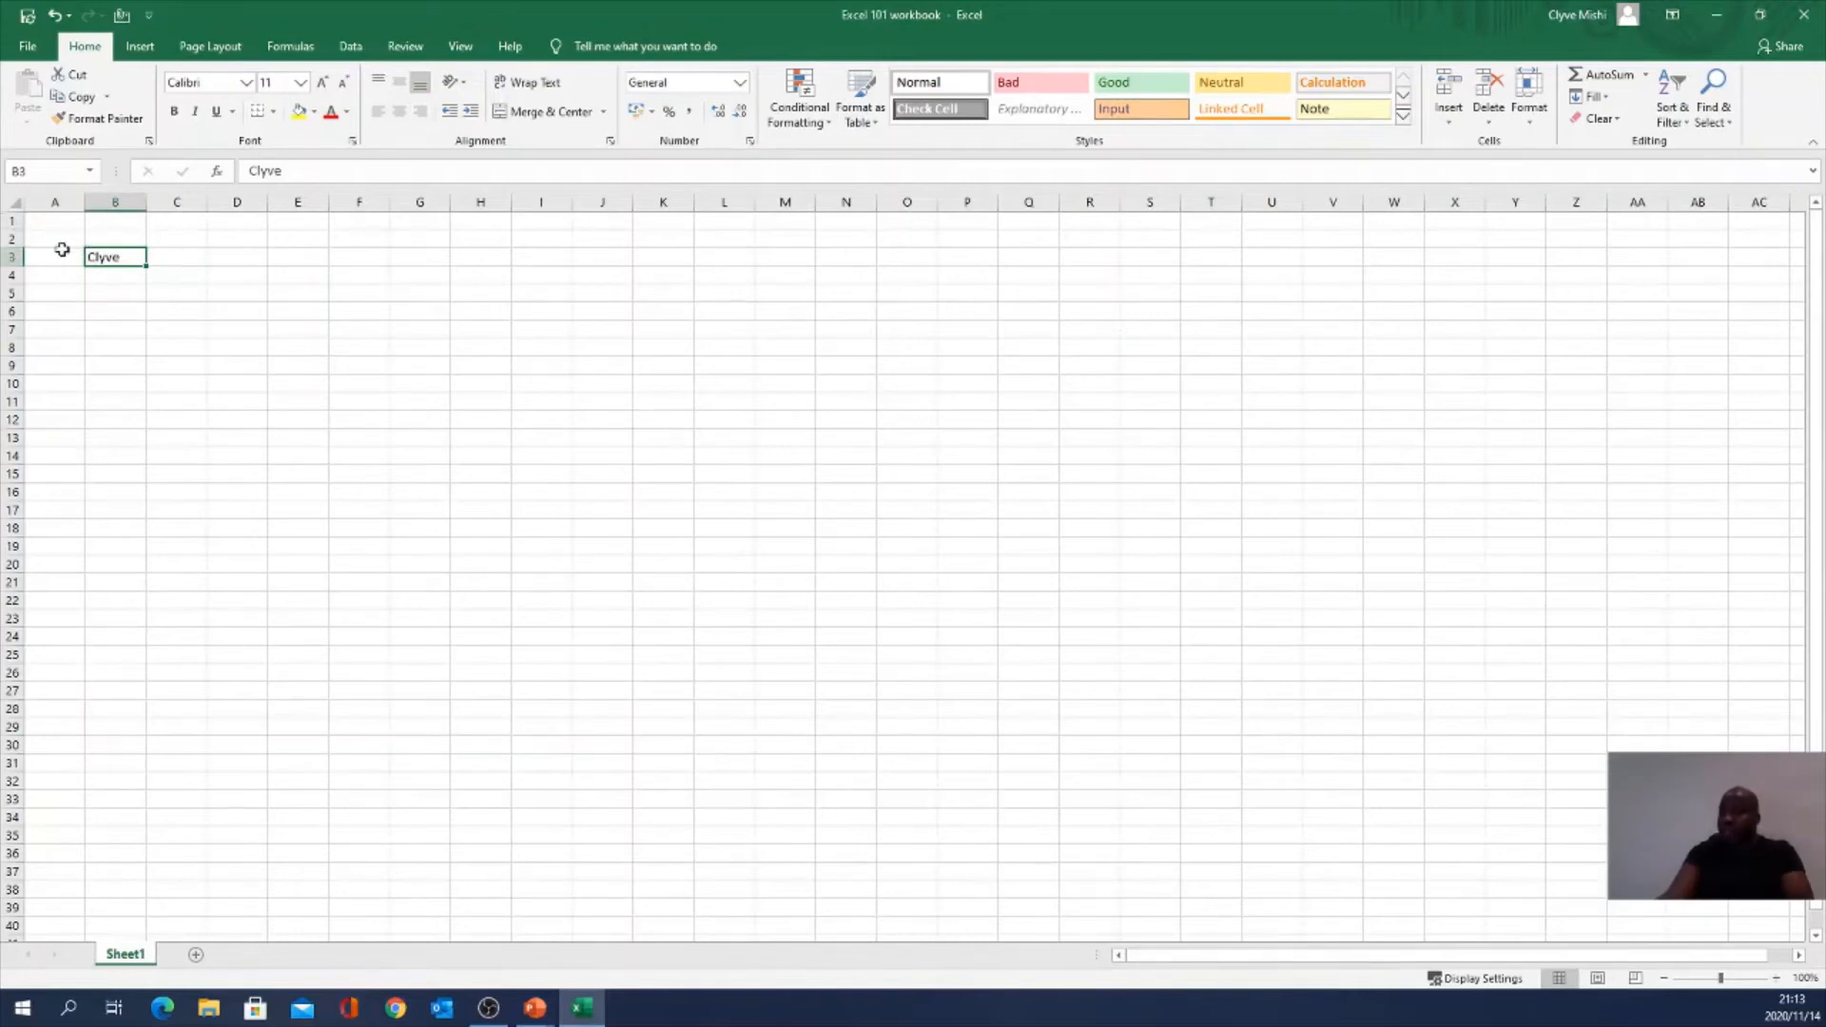
Step: Rename Sheet1 to January and add a second sheet named February
double_click(126, 954)
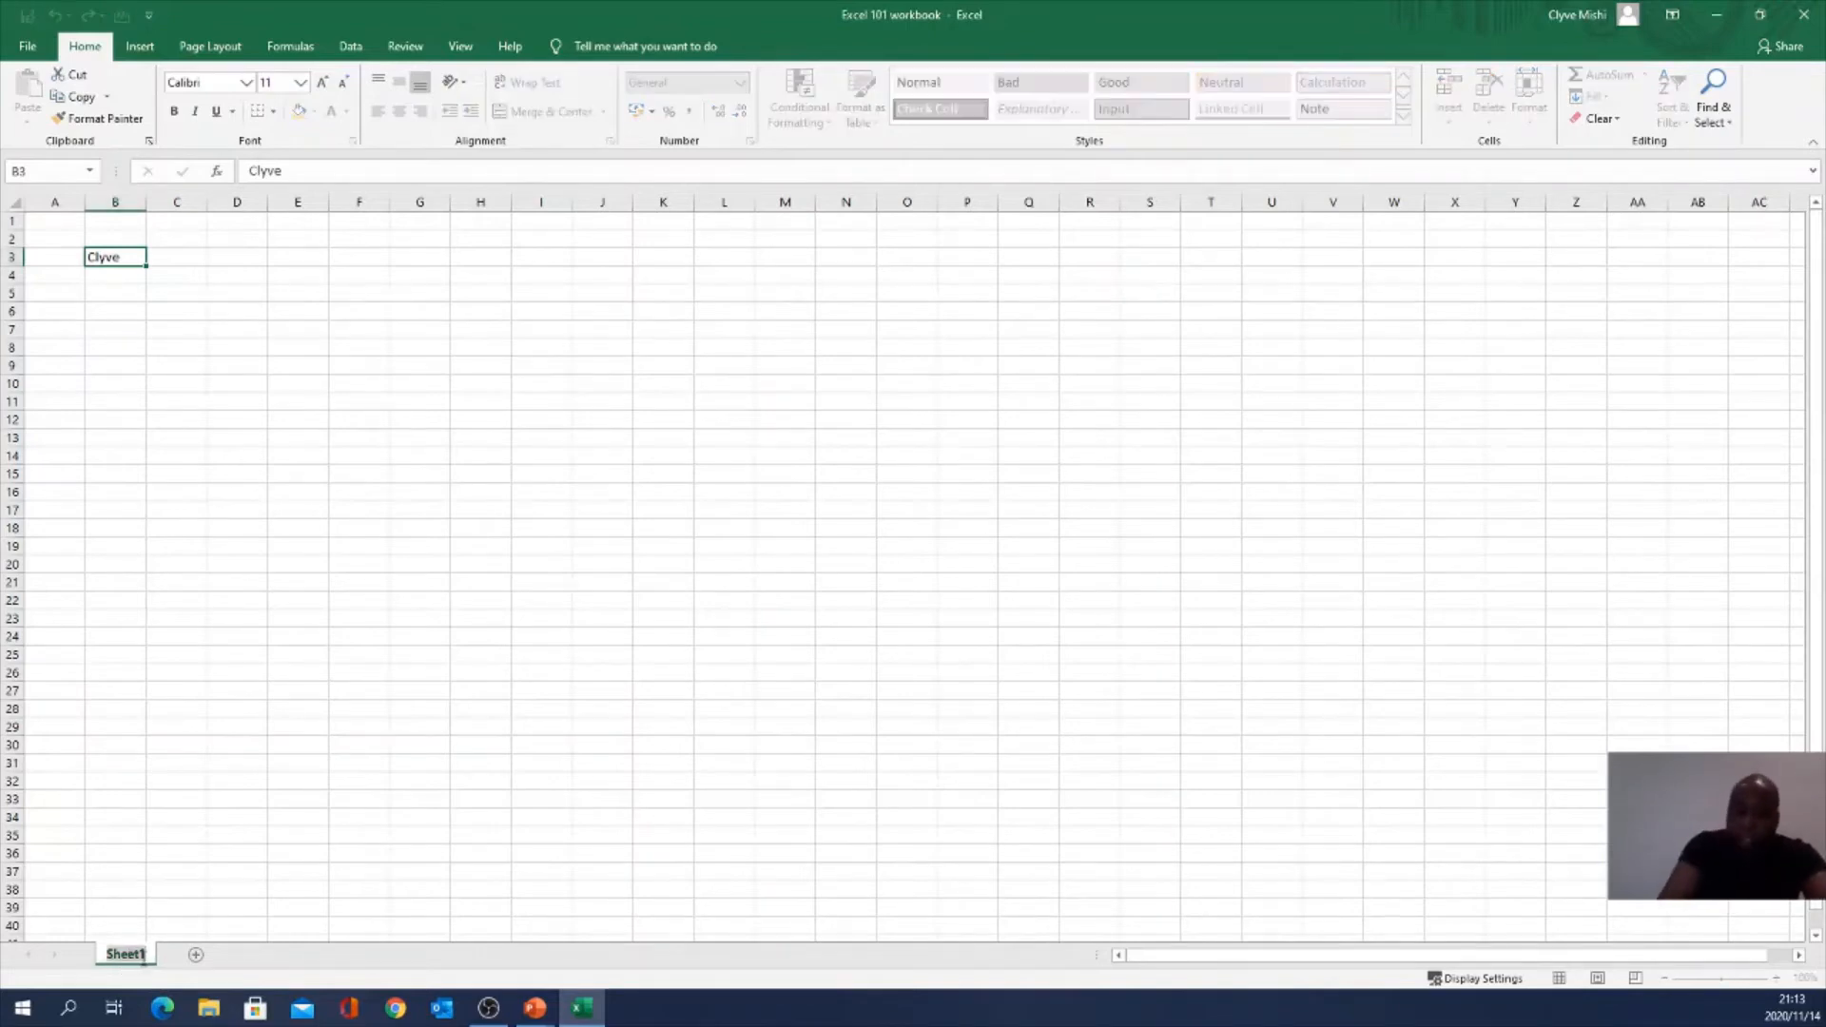
type("Jnnuary")
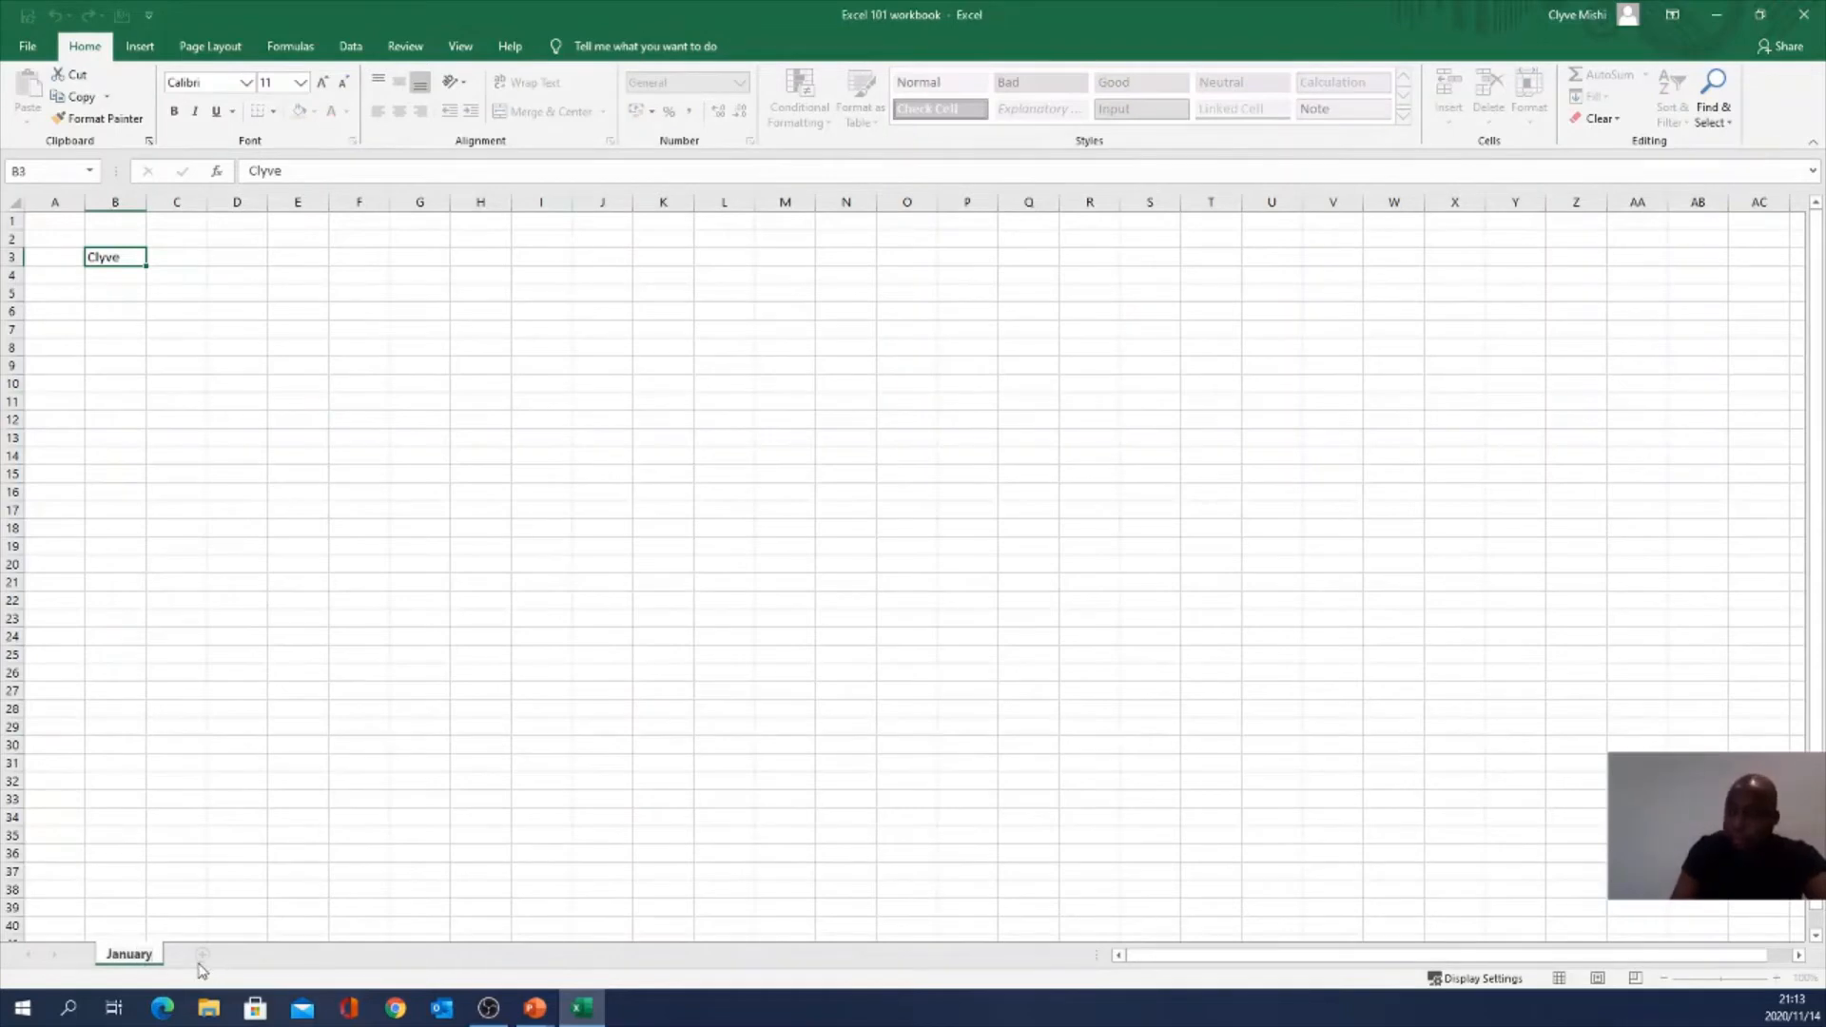
left_click(201, 957)
double_click(190, 954)
type("F")
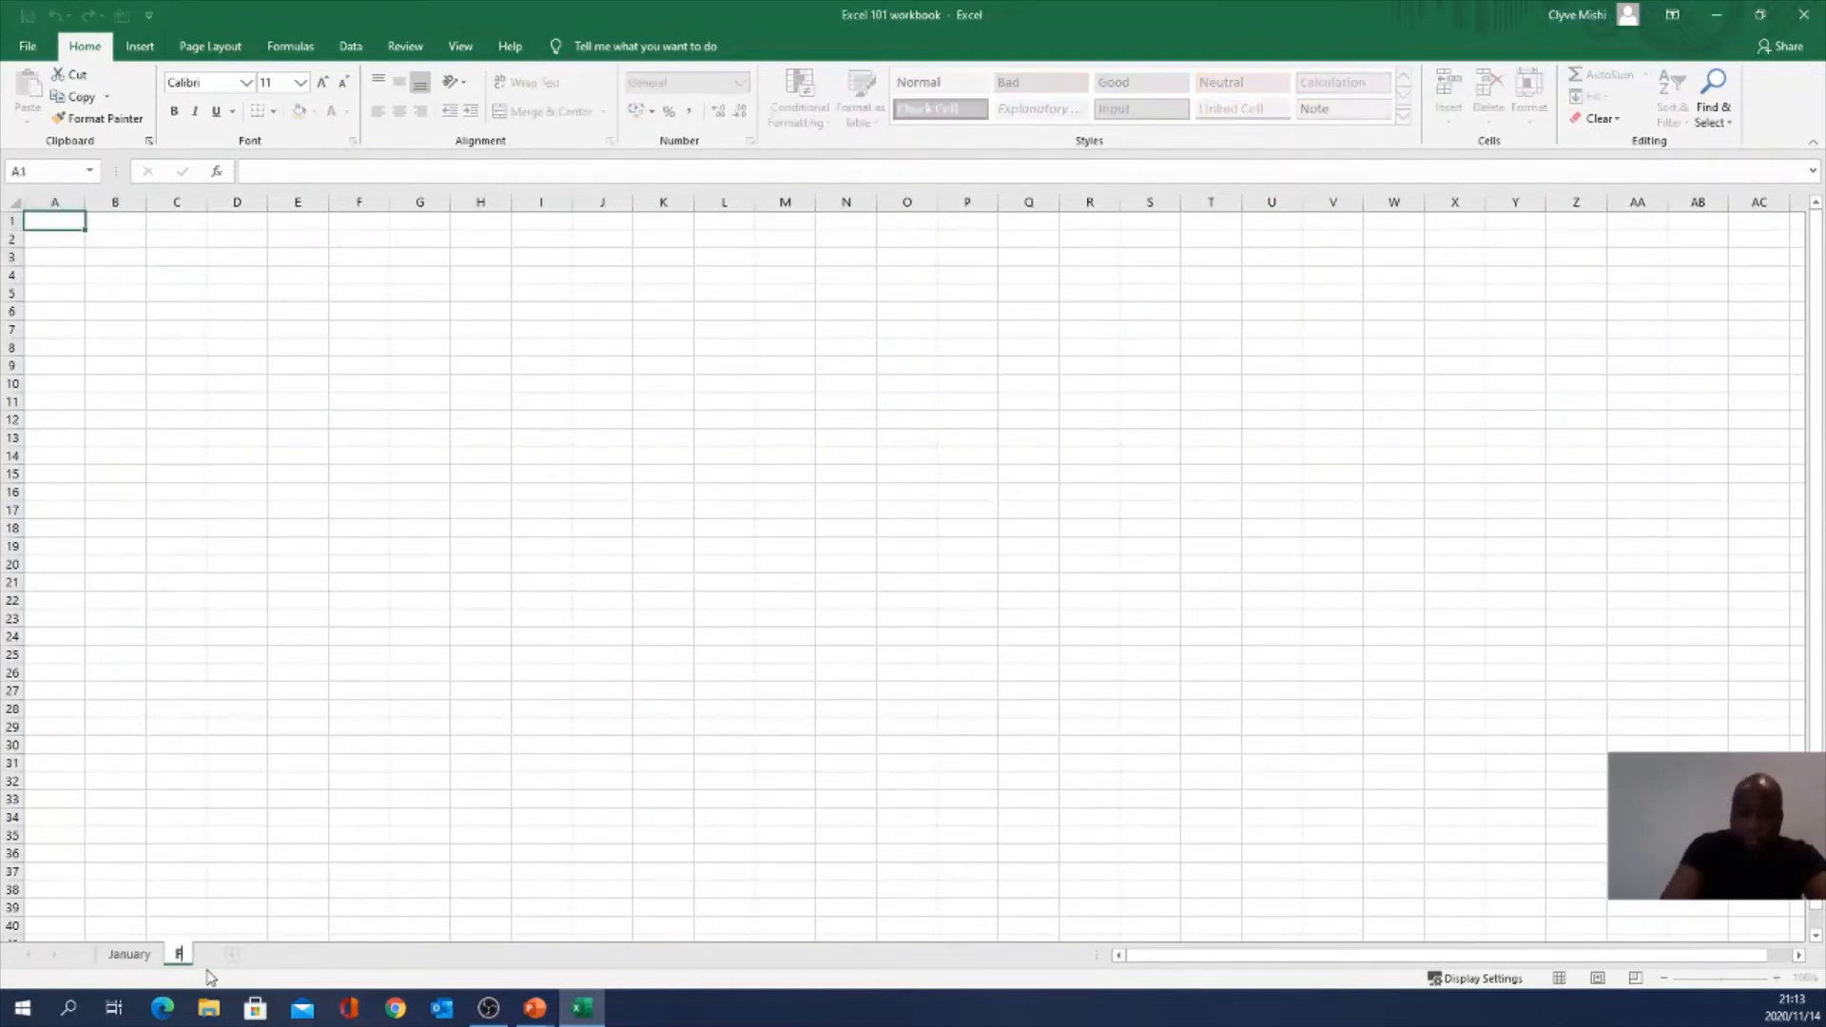
type("ebruary")
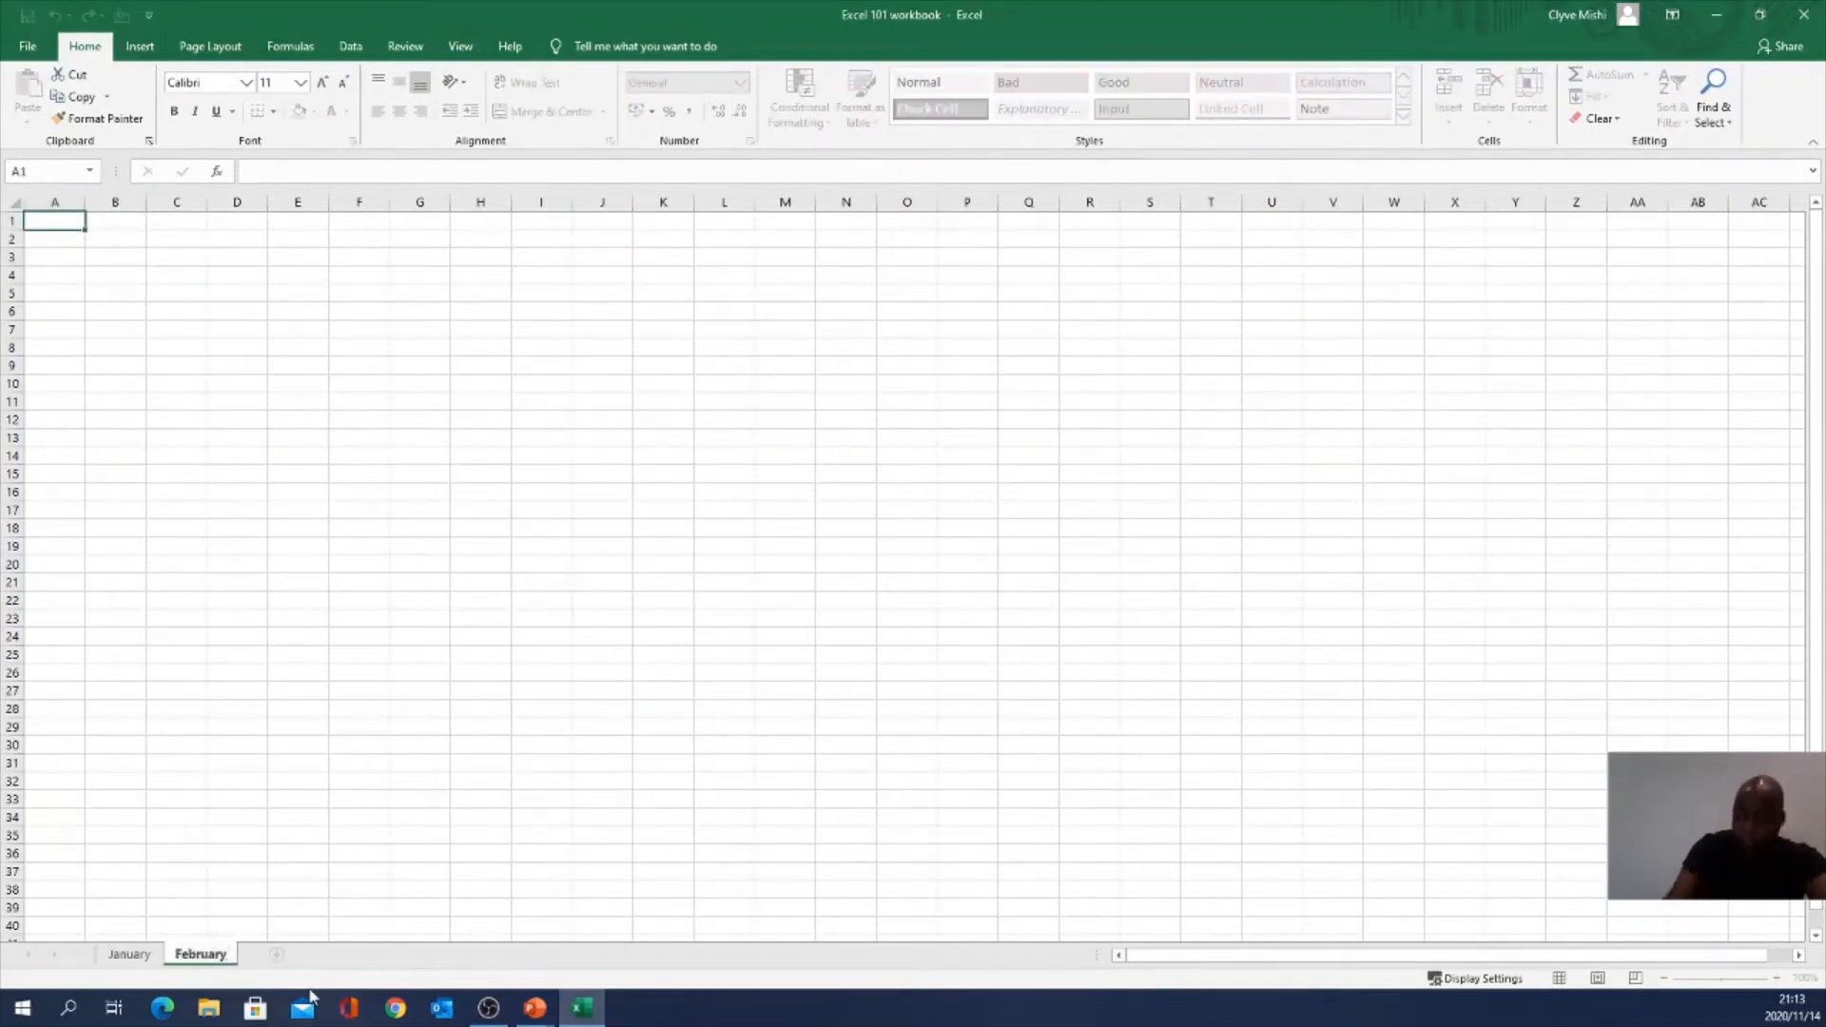
Step: Add two more sheets and name them April and March
left_click(277, 955)
double_click(282, 959)
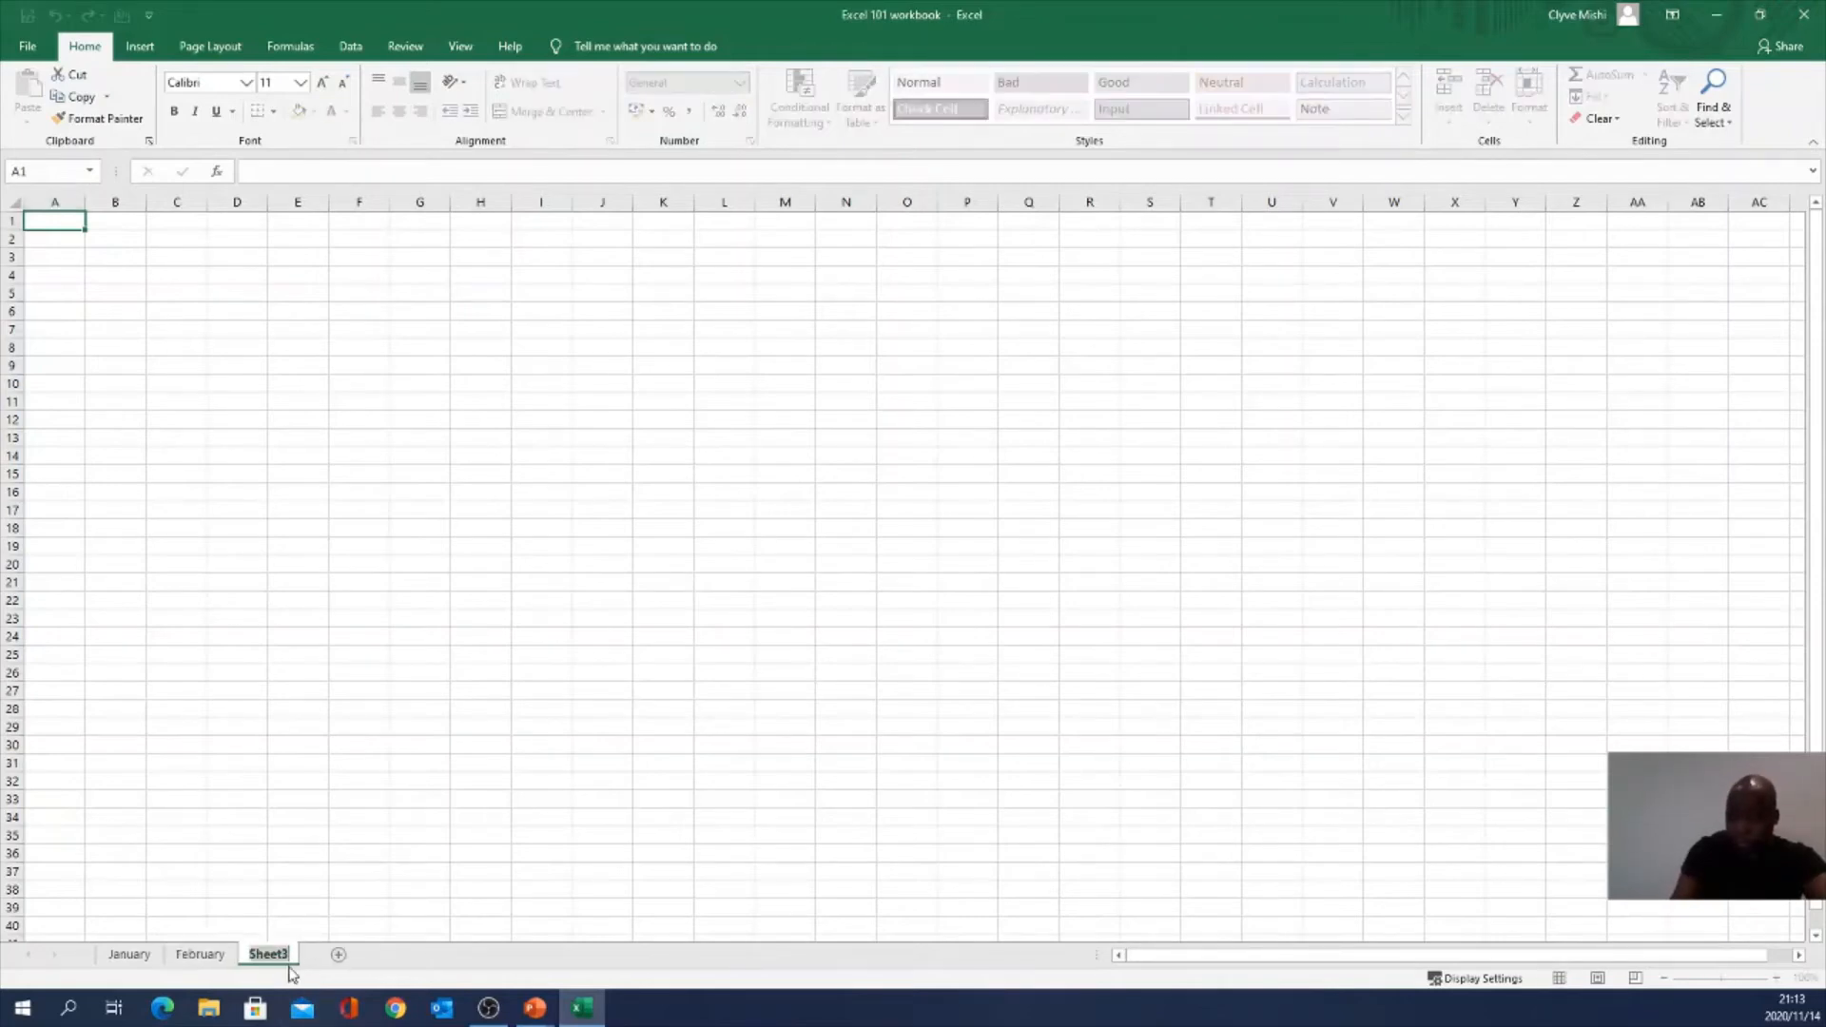
type("Ma")
key("BackSpace")
key("BackSpace")
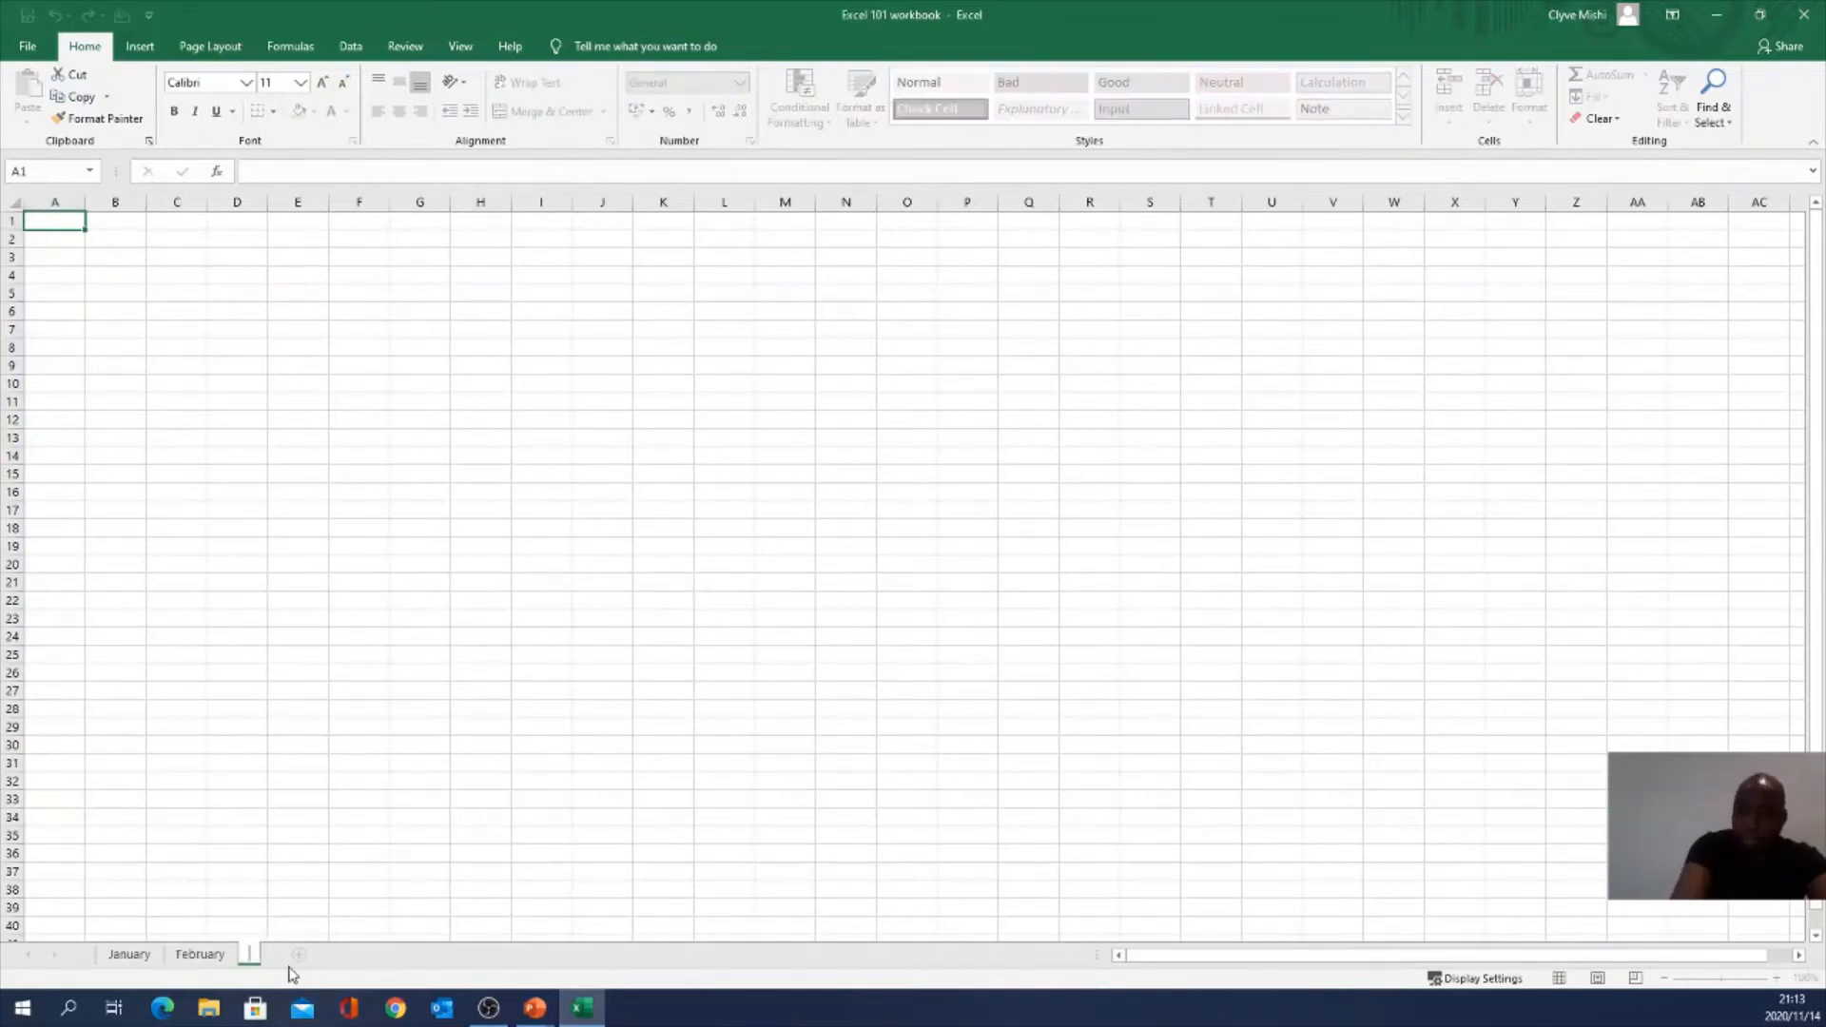
type("April")
left_click(325, 953)
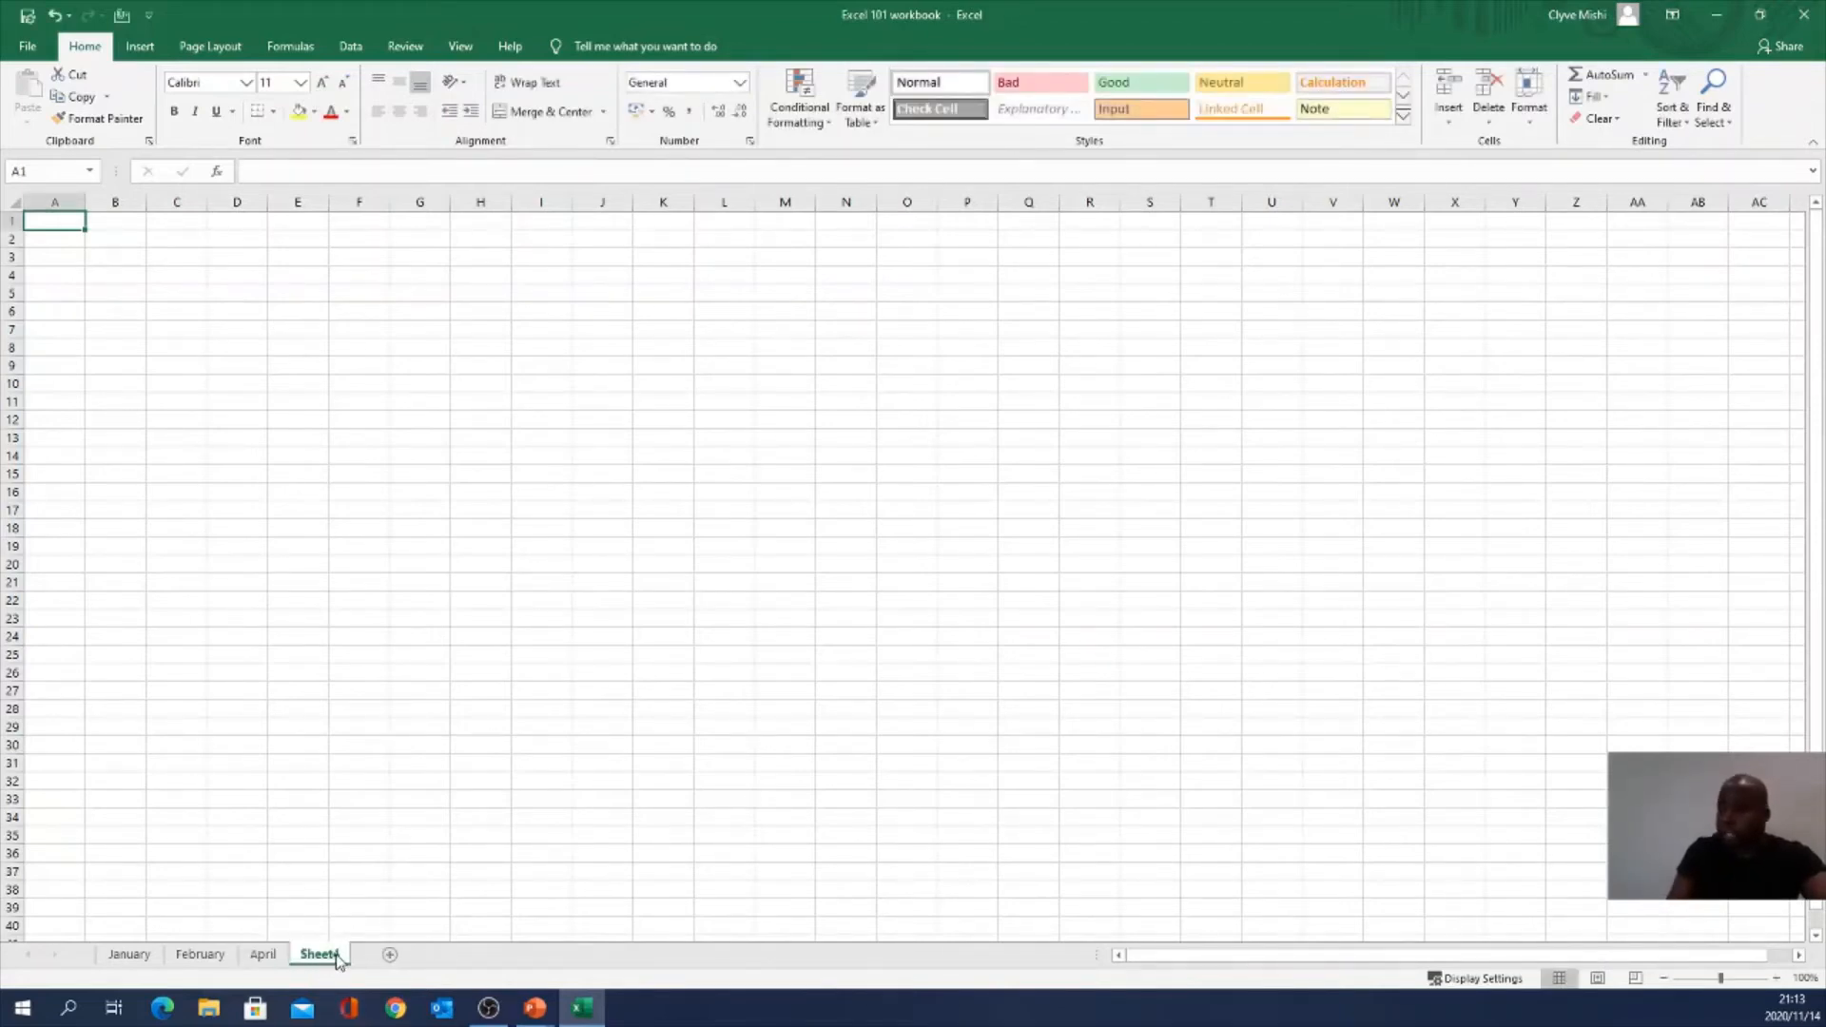
double_click(334, 956)
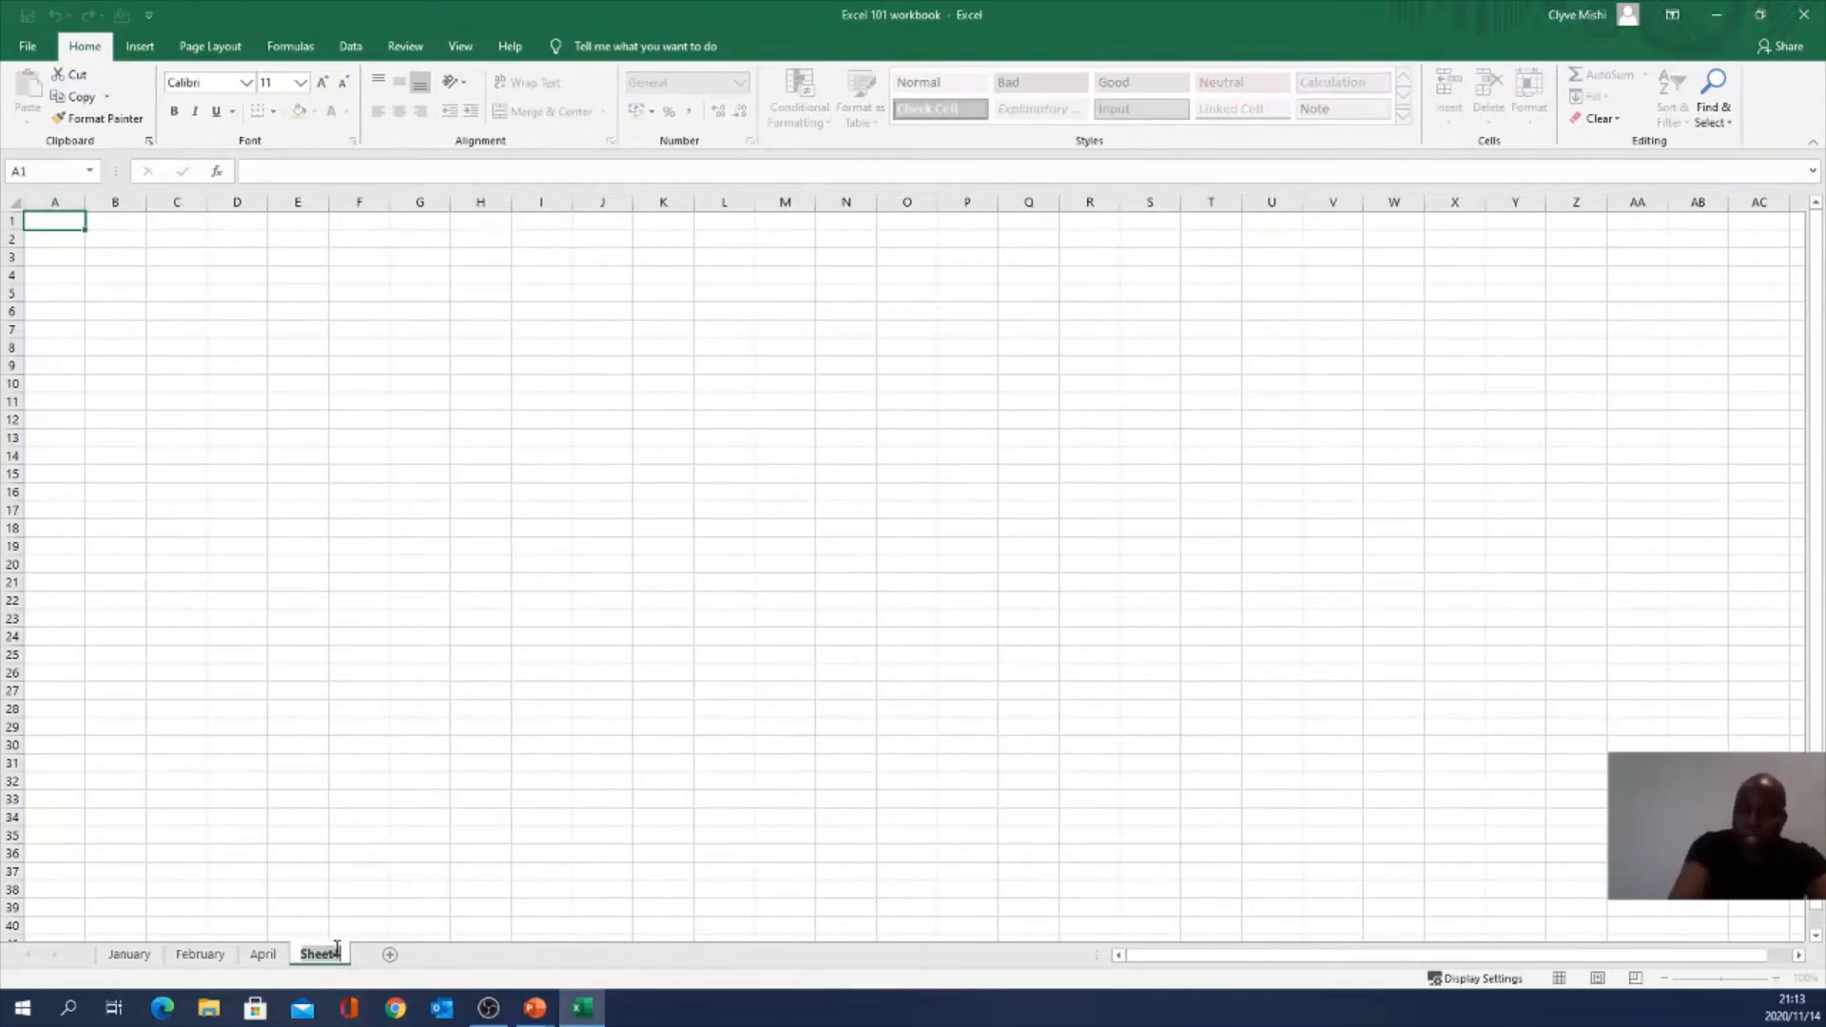
type("March")
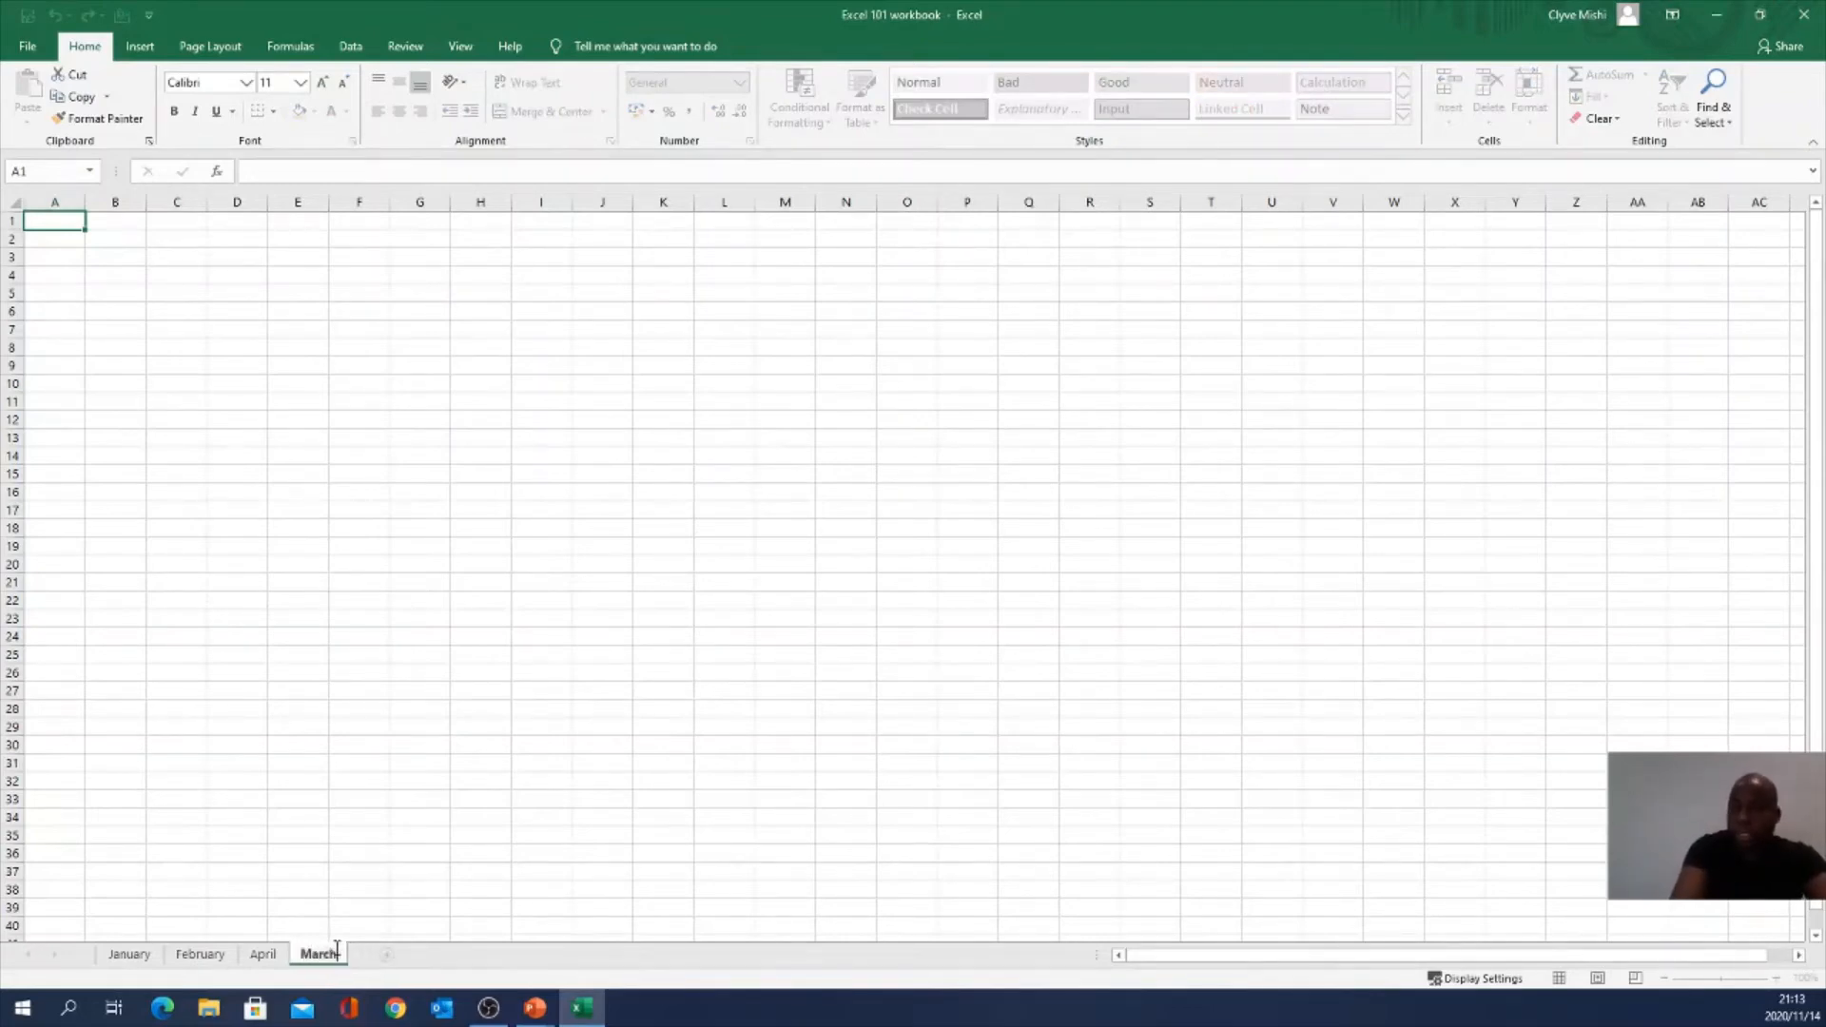
left_click(366, 911)
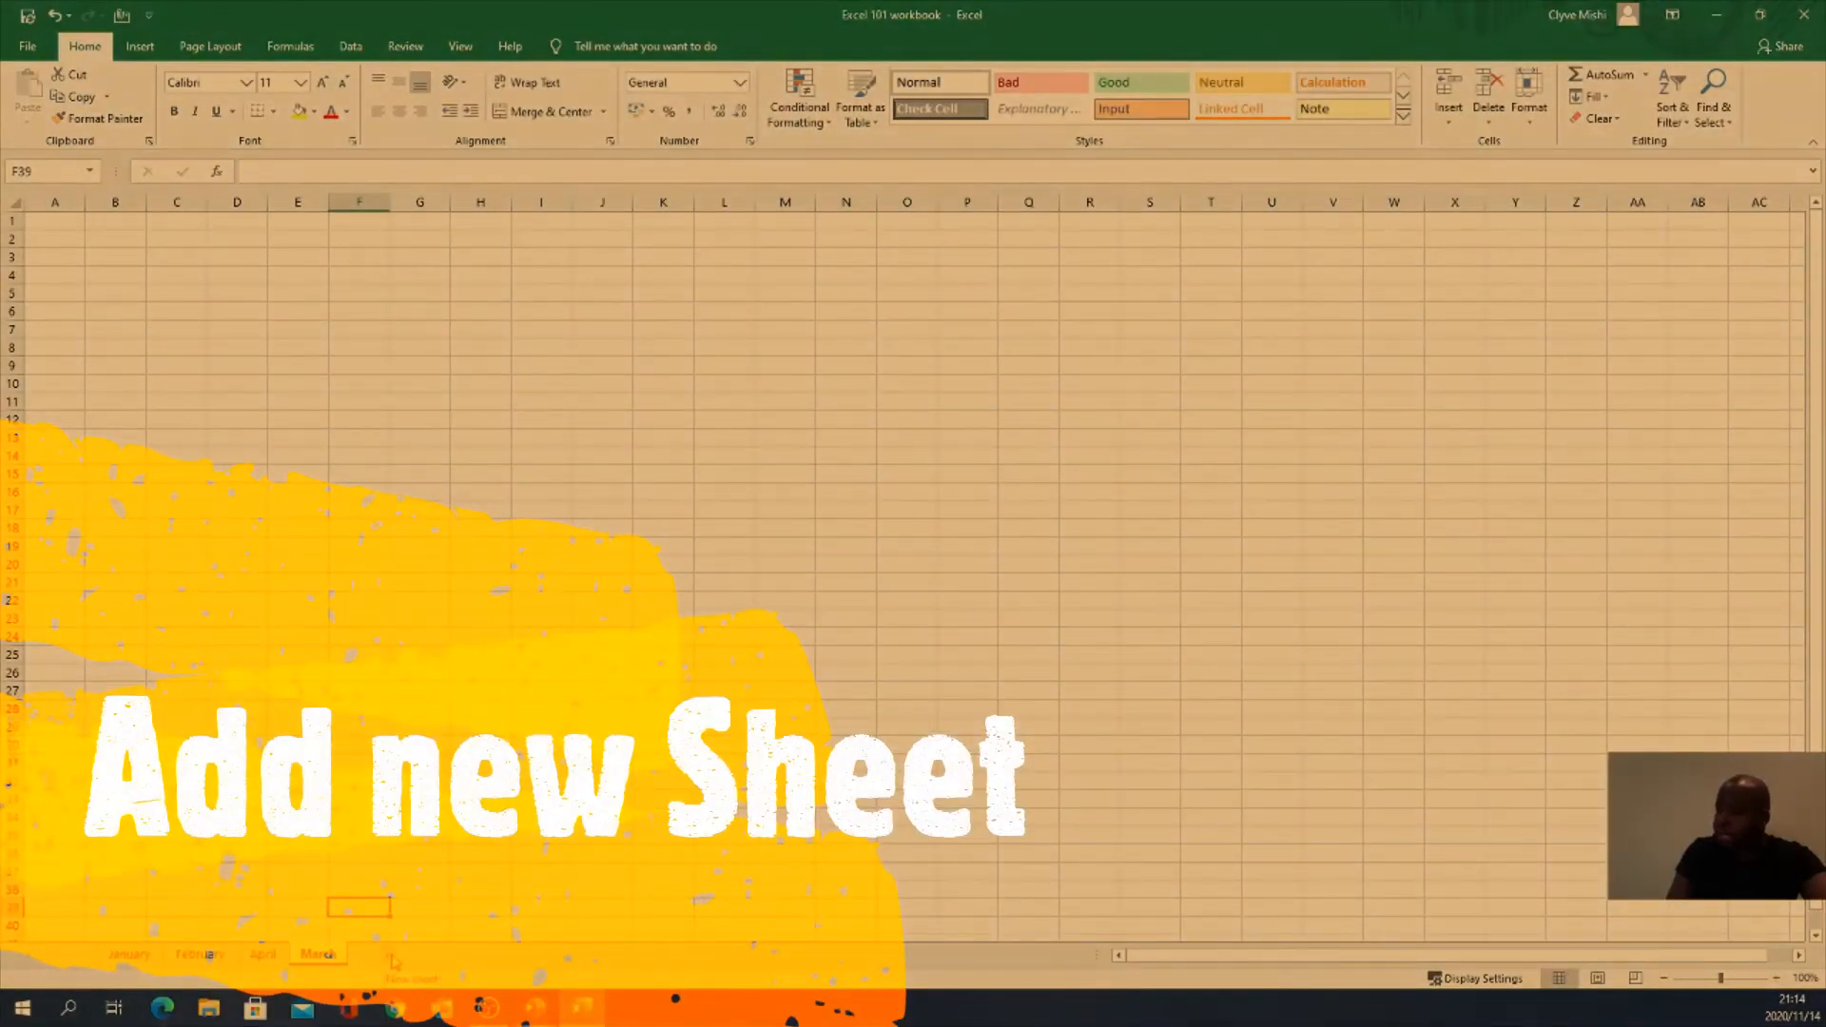
Step: Add a fifth sheet and name it May
left_click(393, 959)
double_click(380, 959)
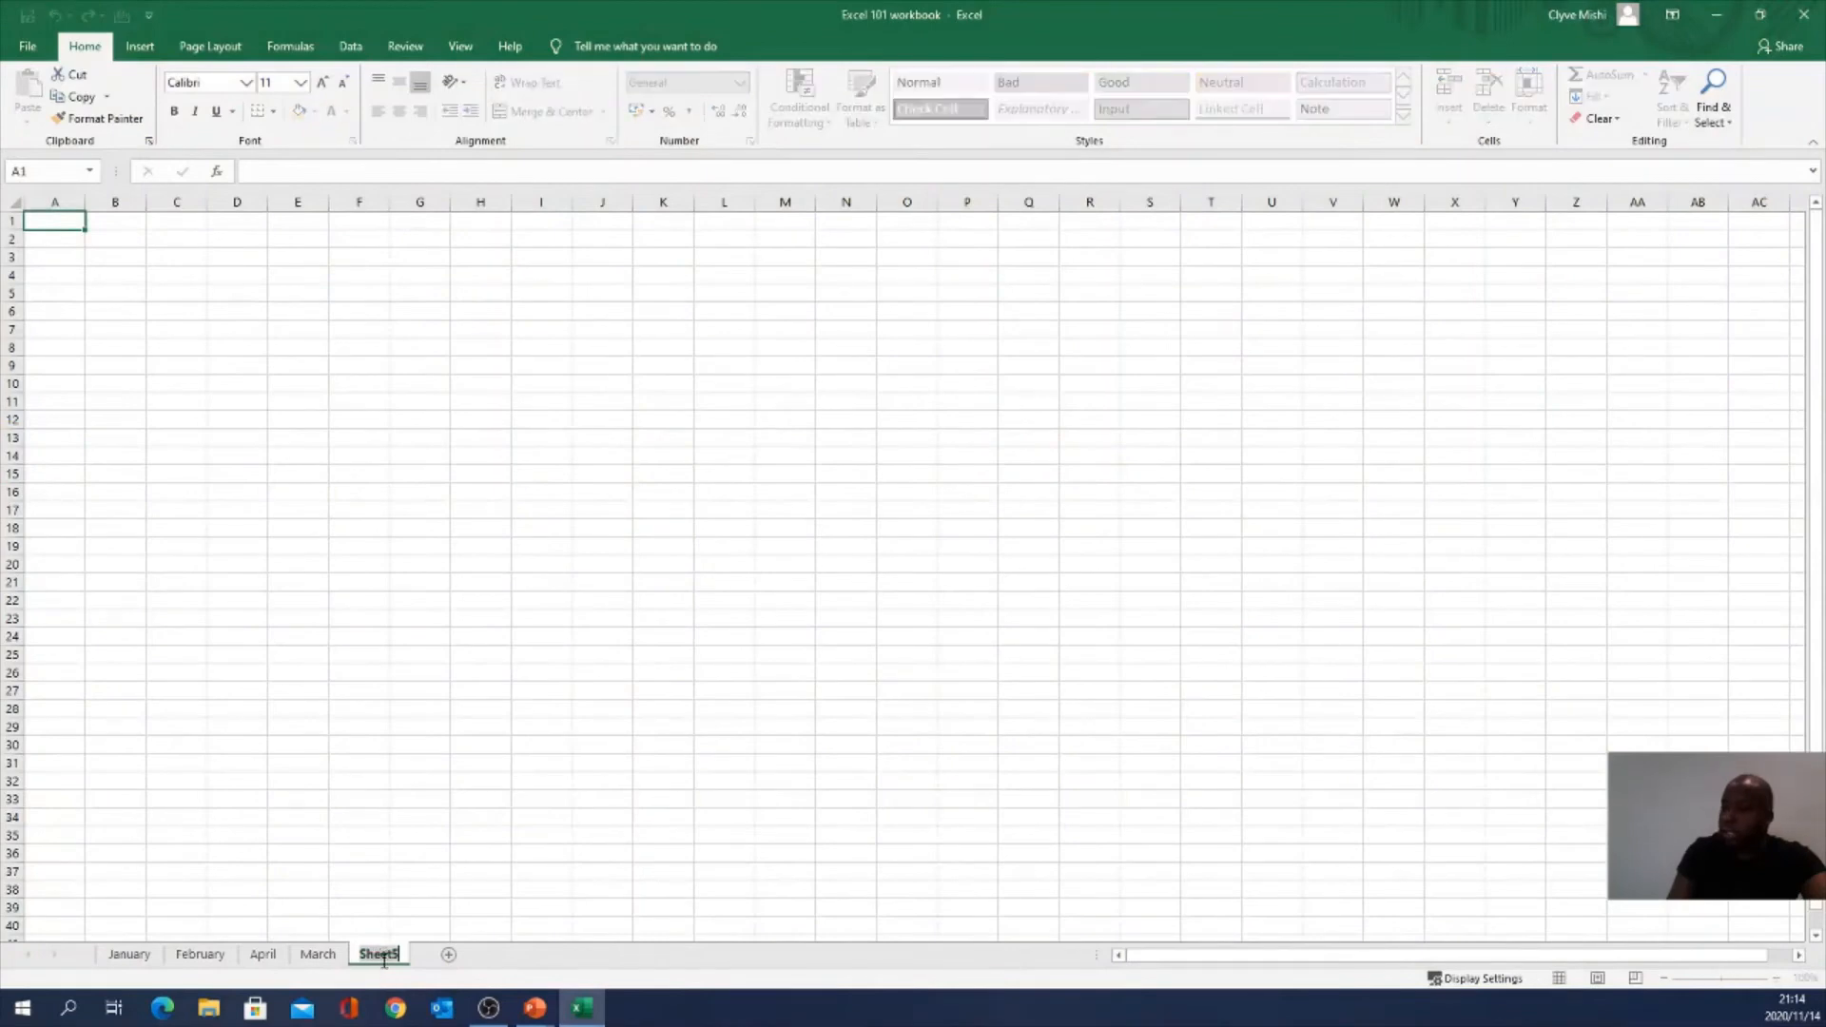
type("May")
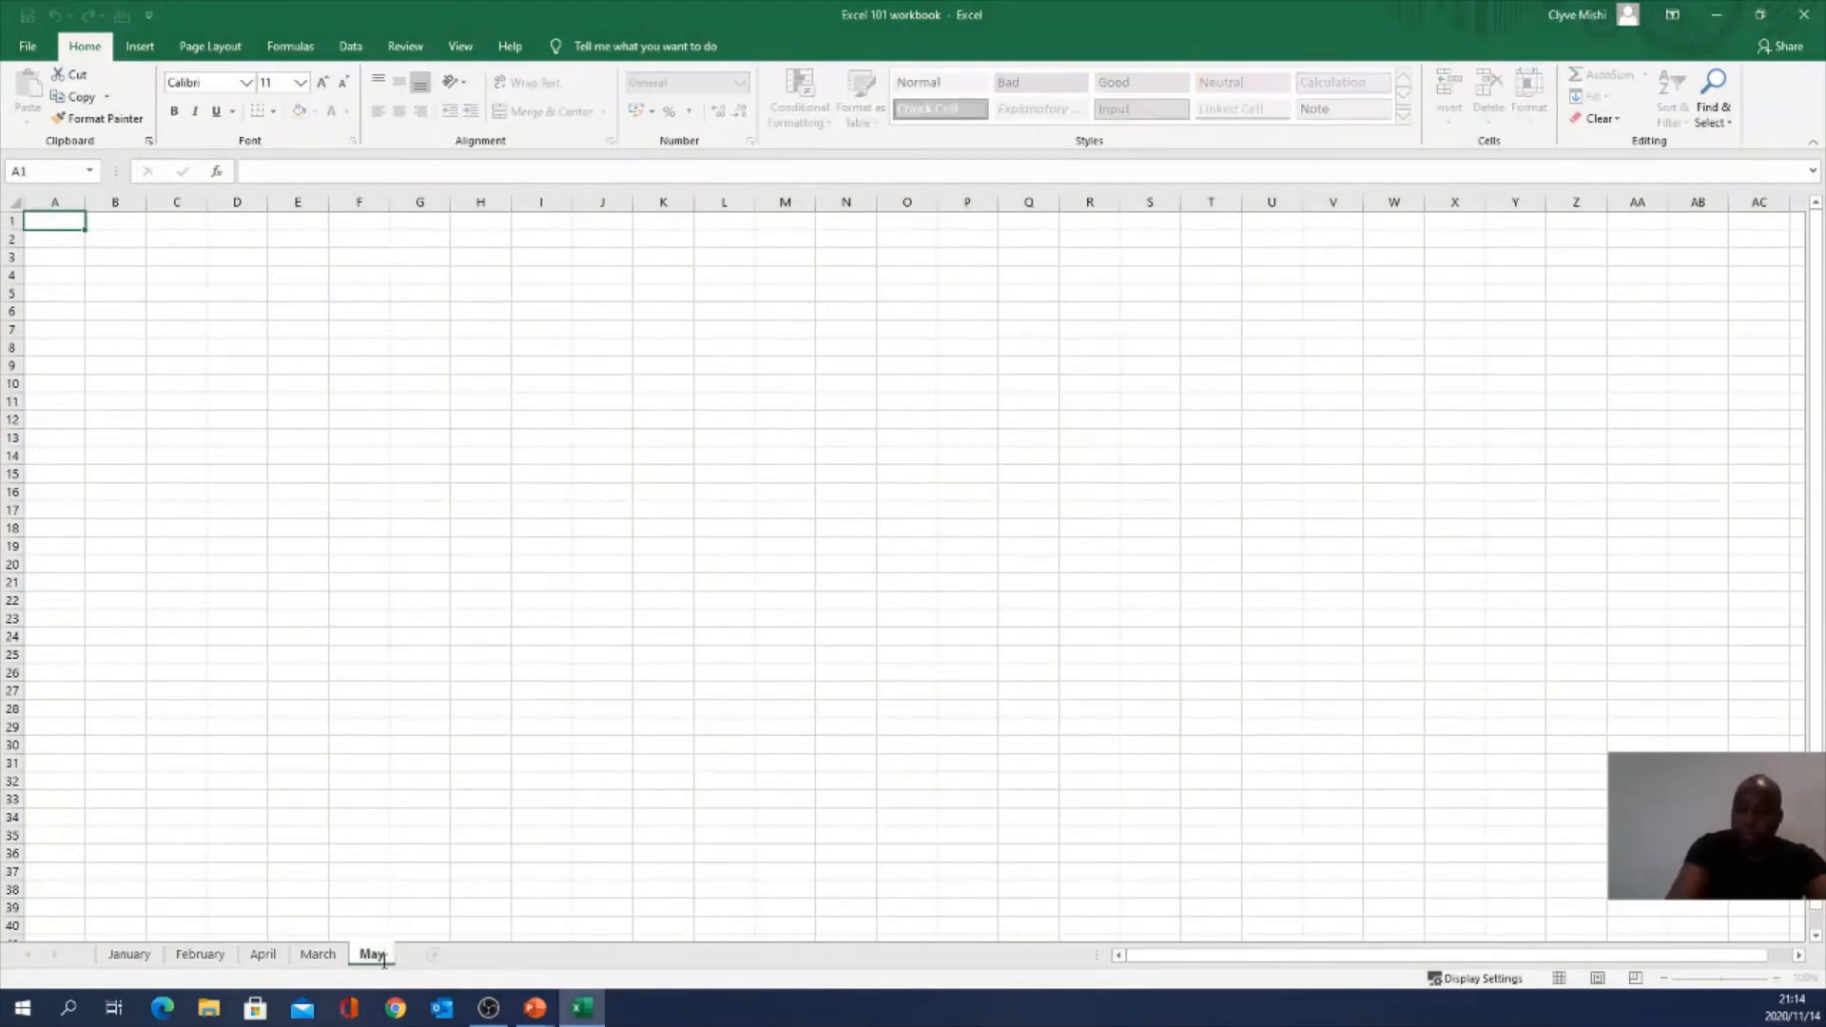
key("Return")
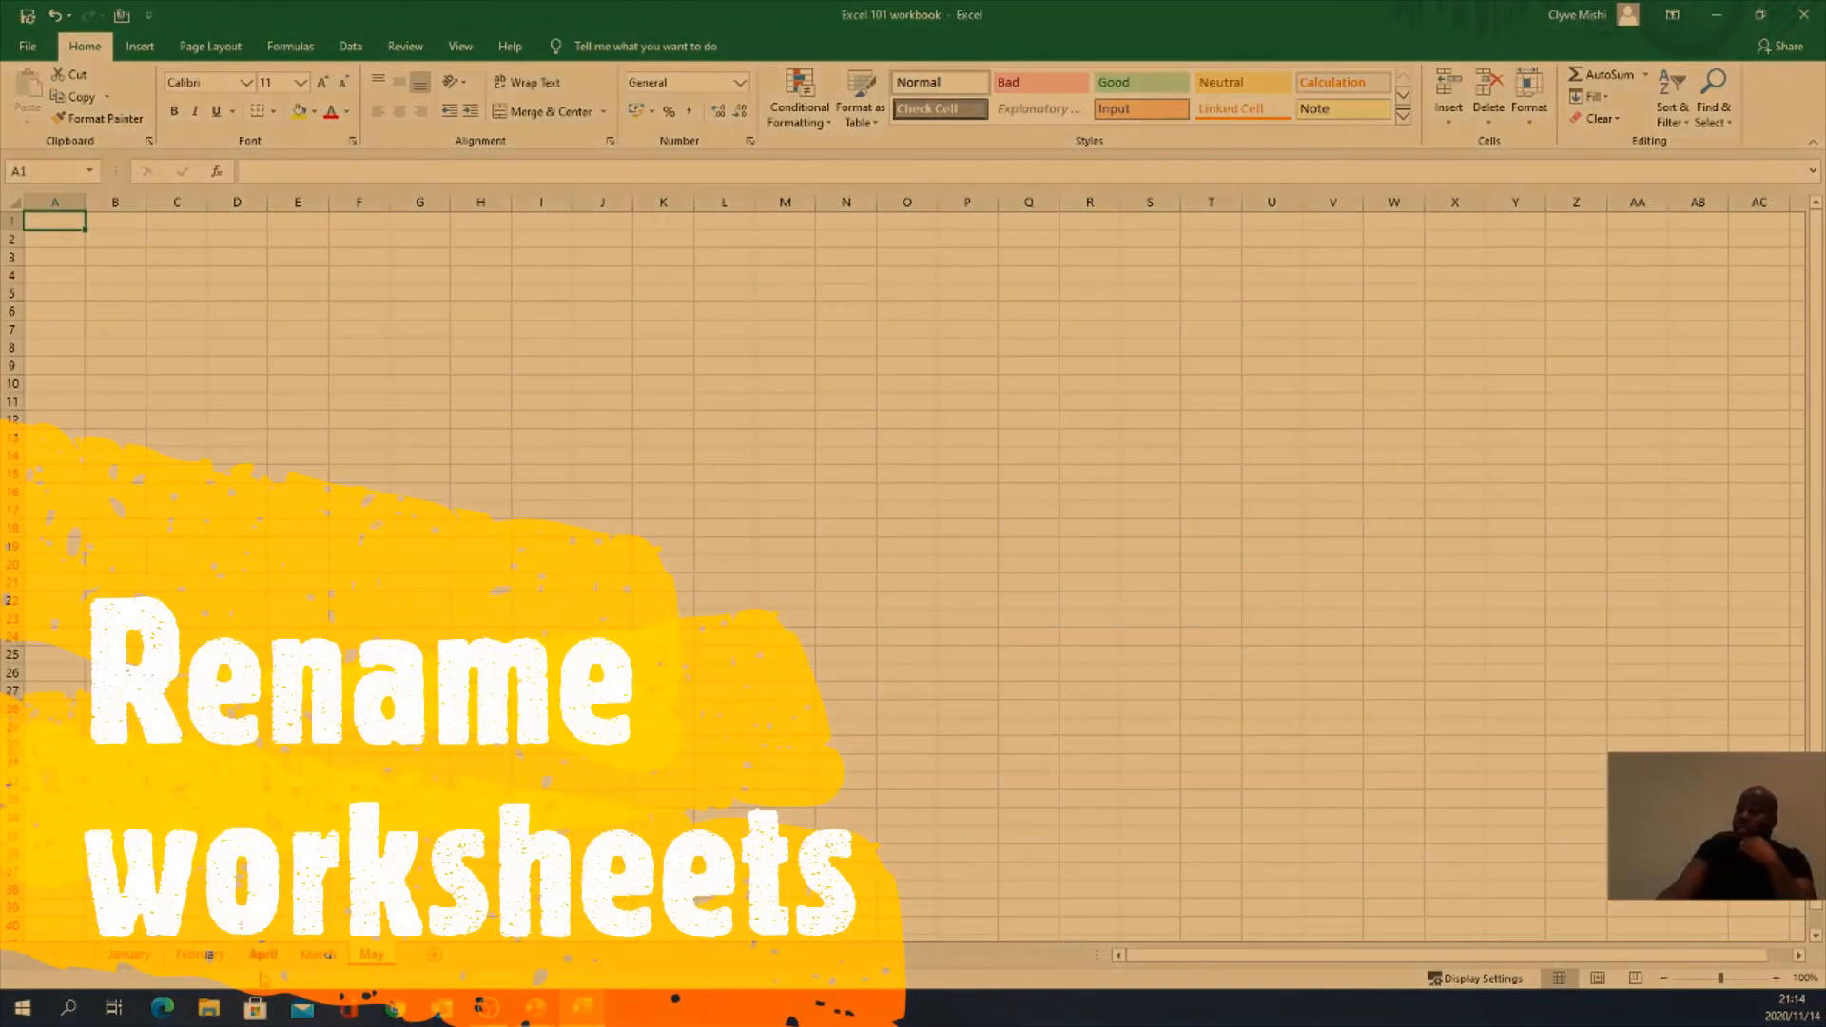
Step: Rename the January sheet to abc
left_click(129, 960)
left_click(367, 958)
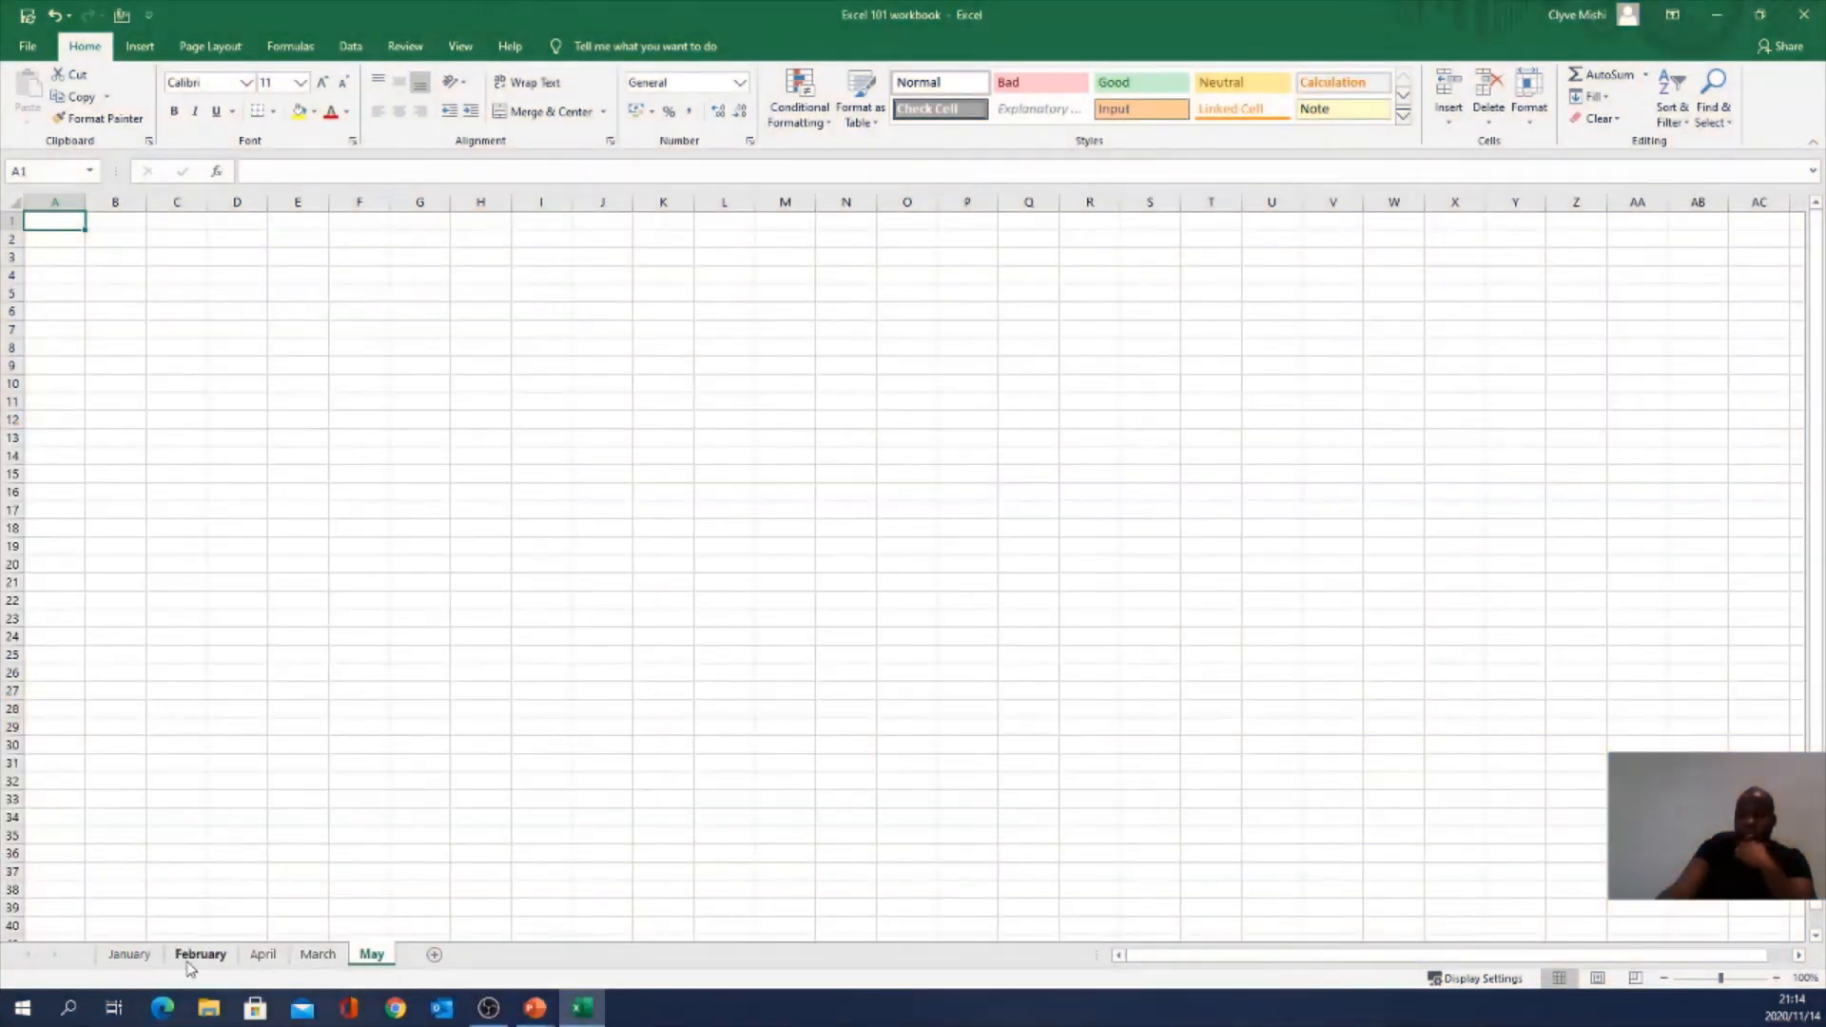
left_click(133, 962)
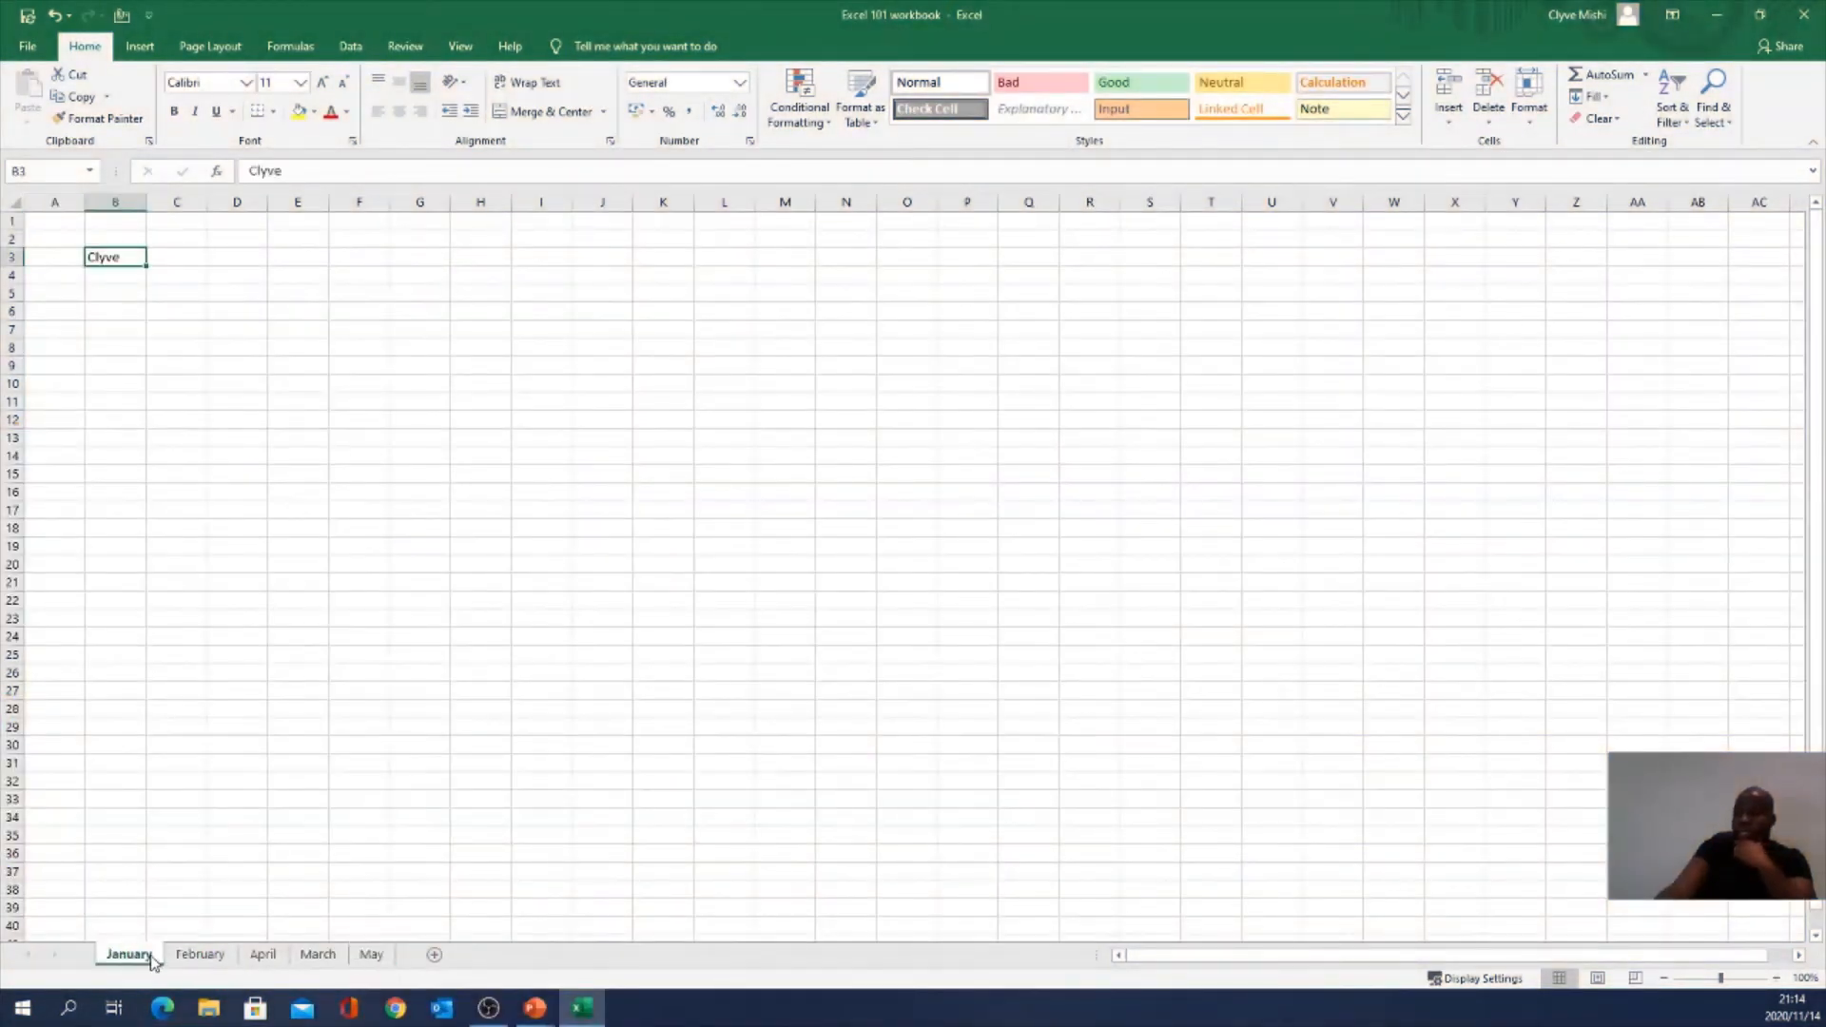
right_click(129, 961)
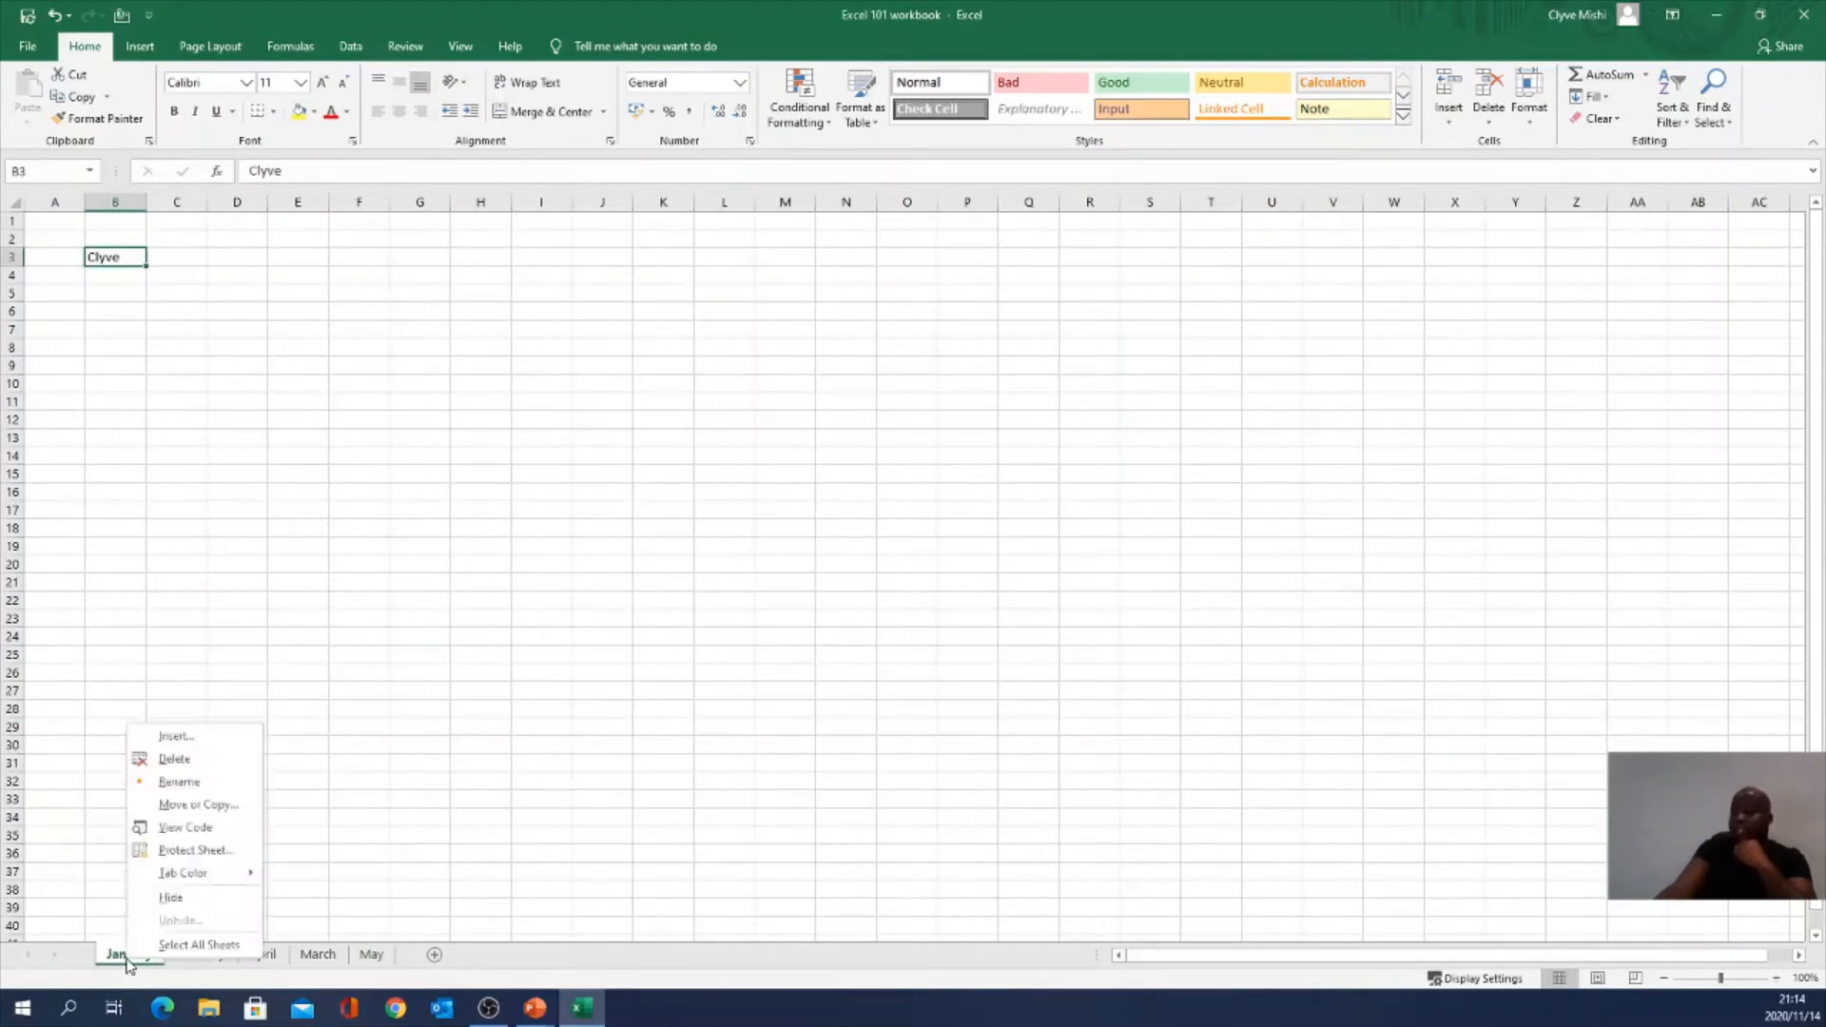
left_click(178, 782)
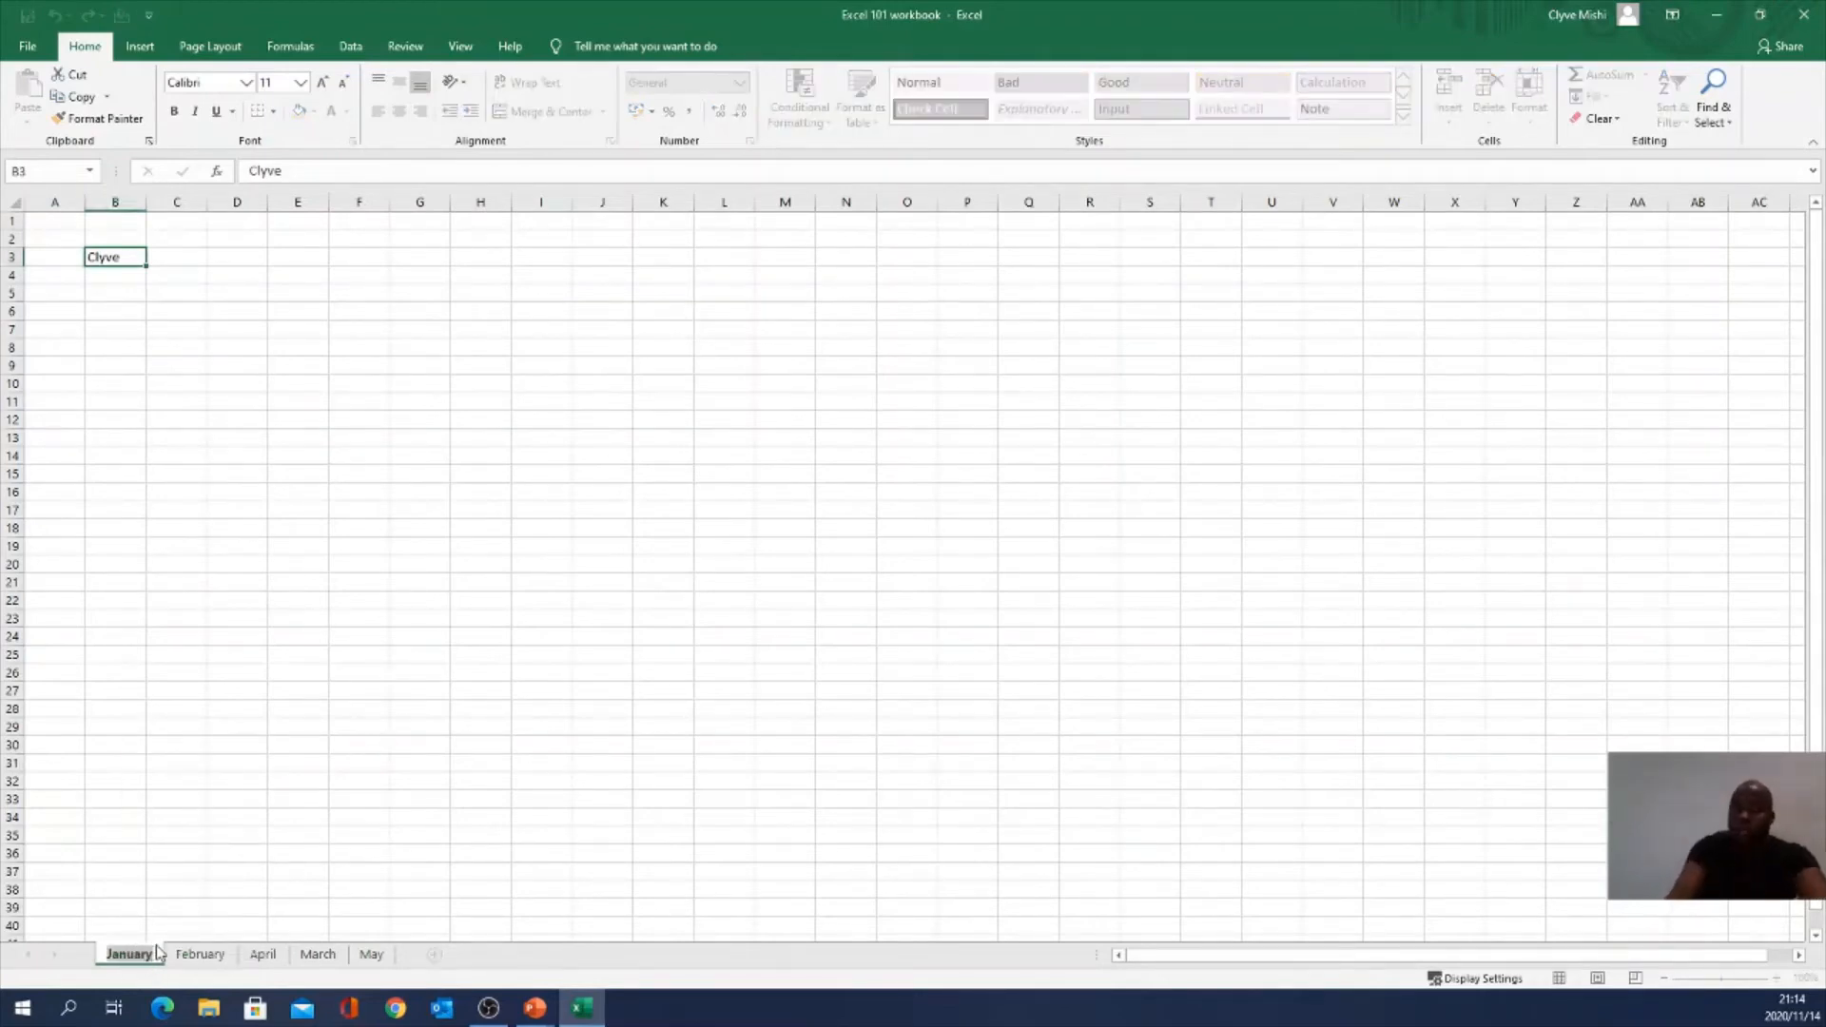
type("ab")
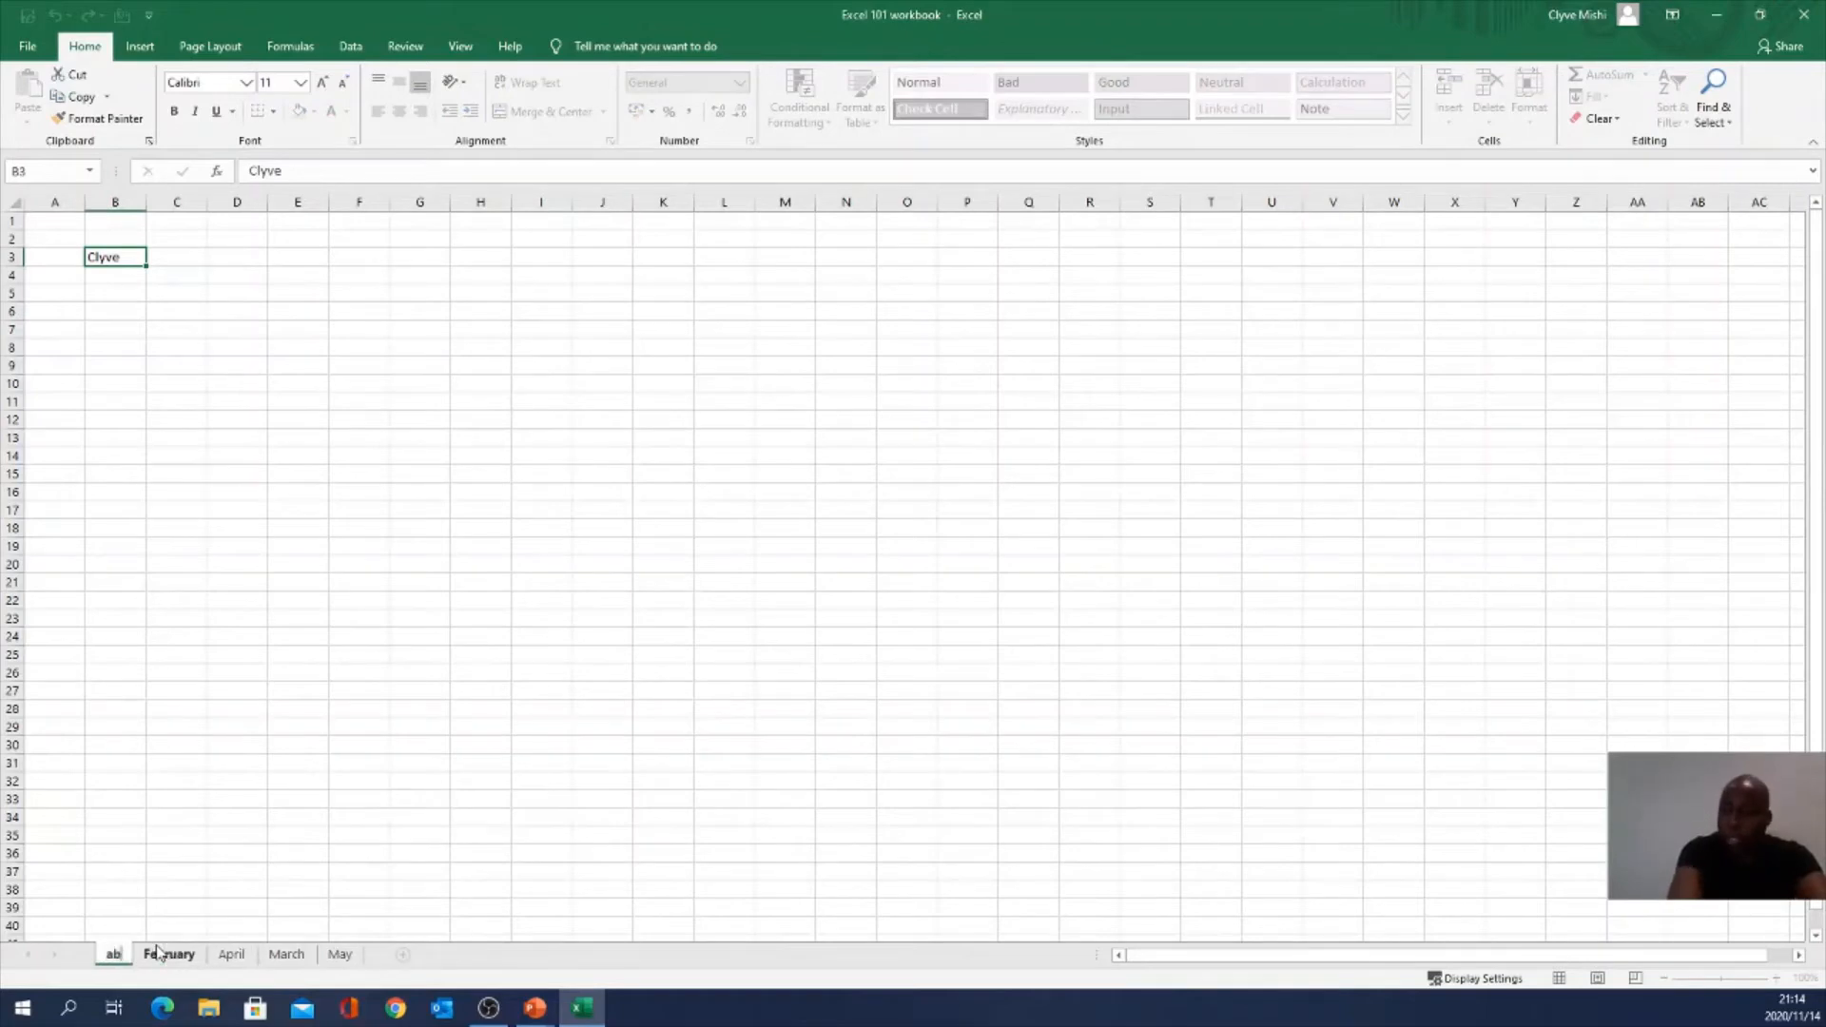
type("c")
key("Return")
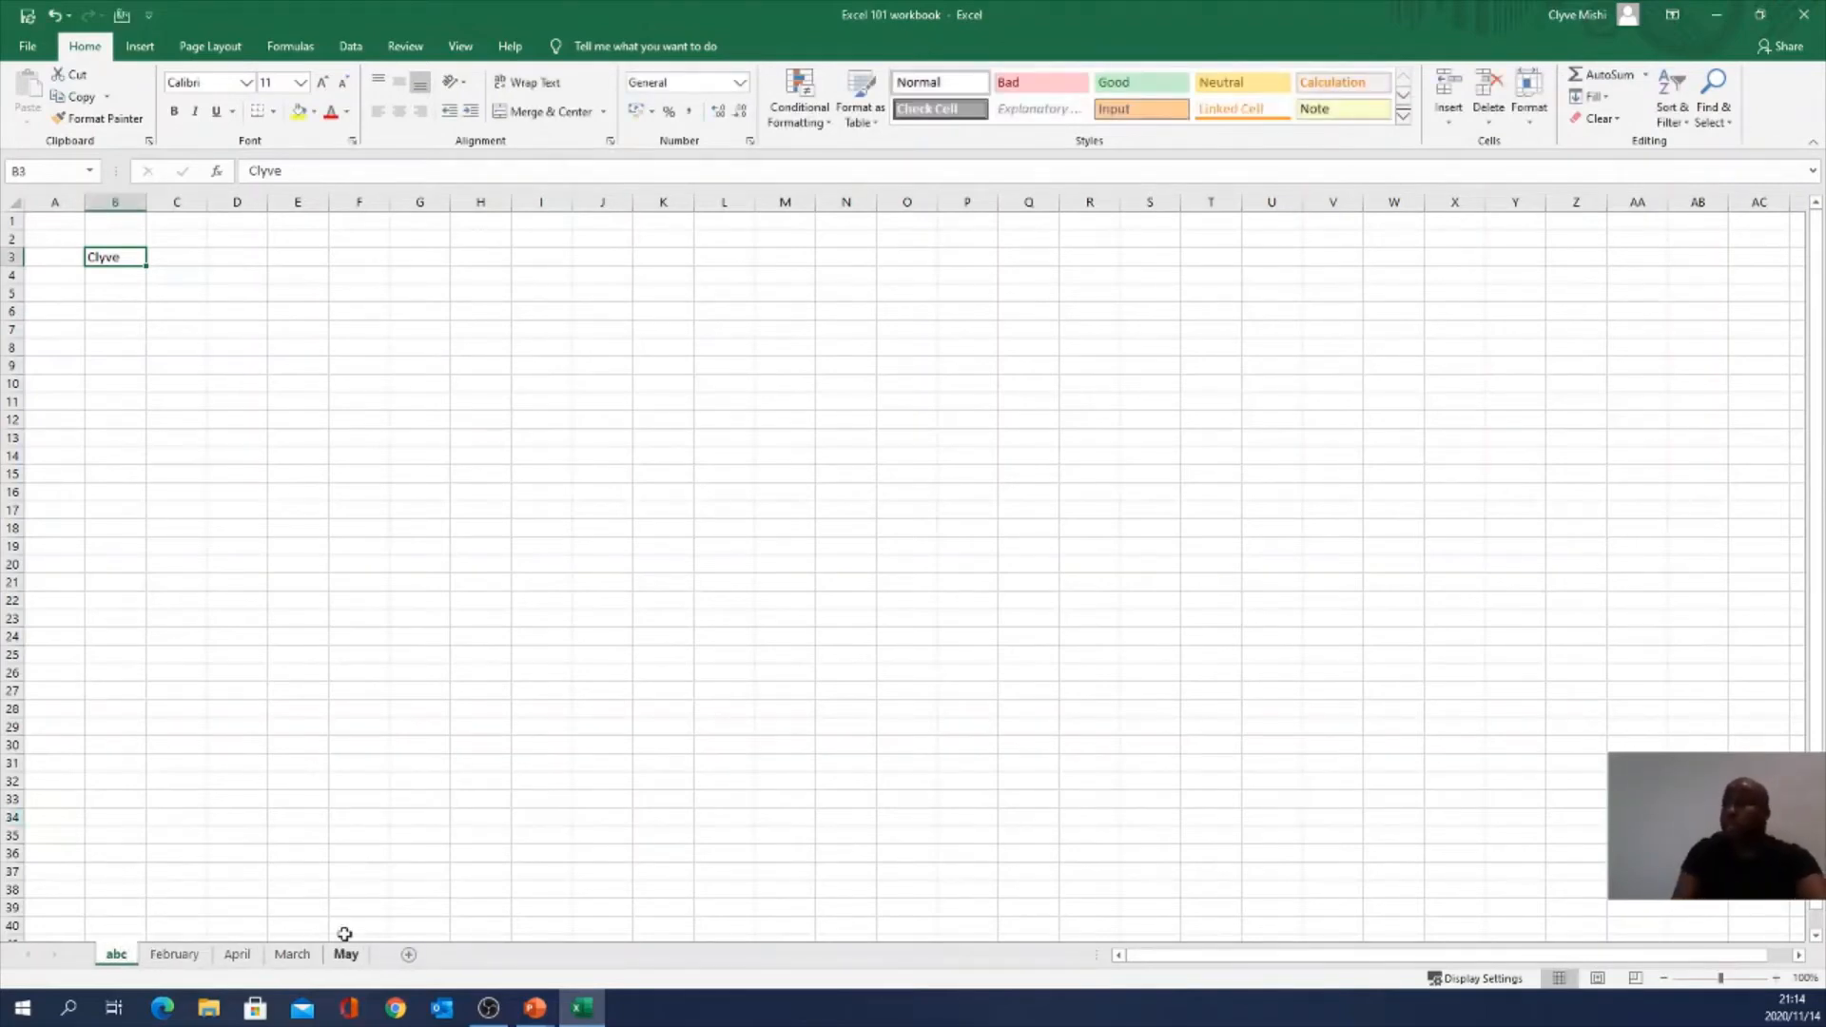
Step: Rename the abc sheet back to January
right_click(129, 960)
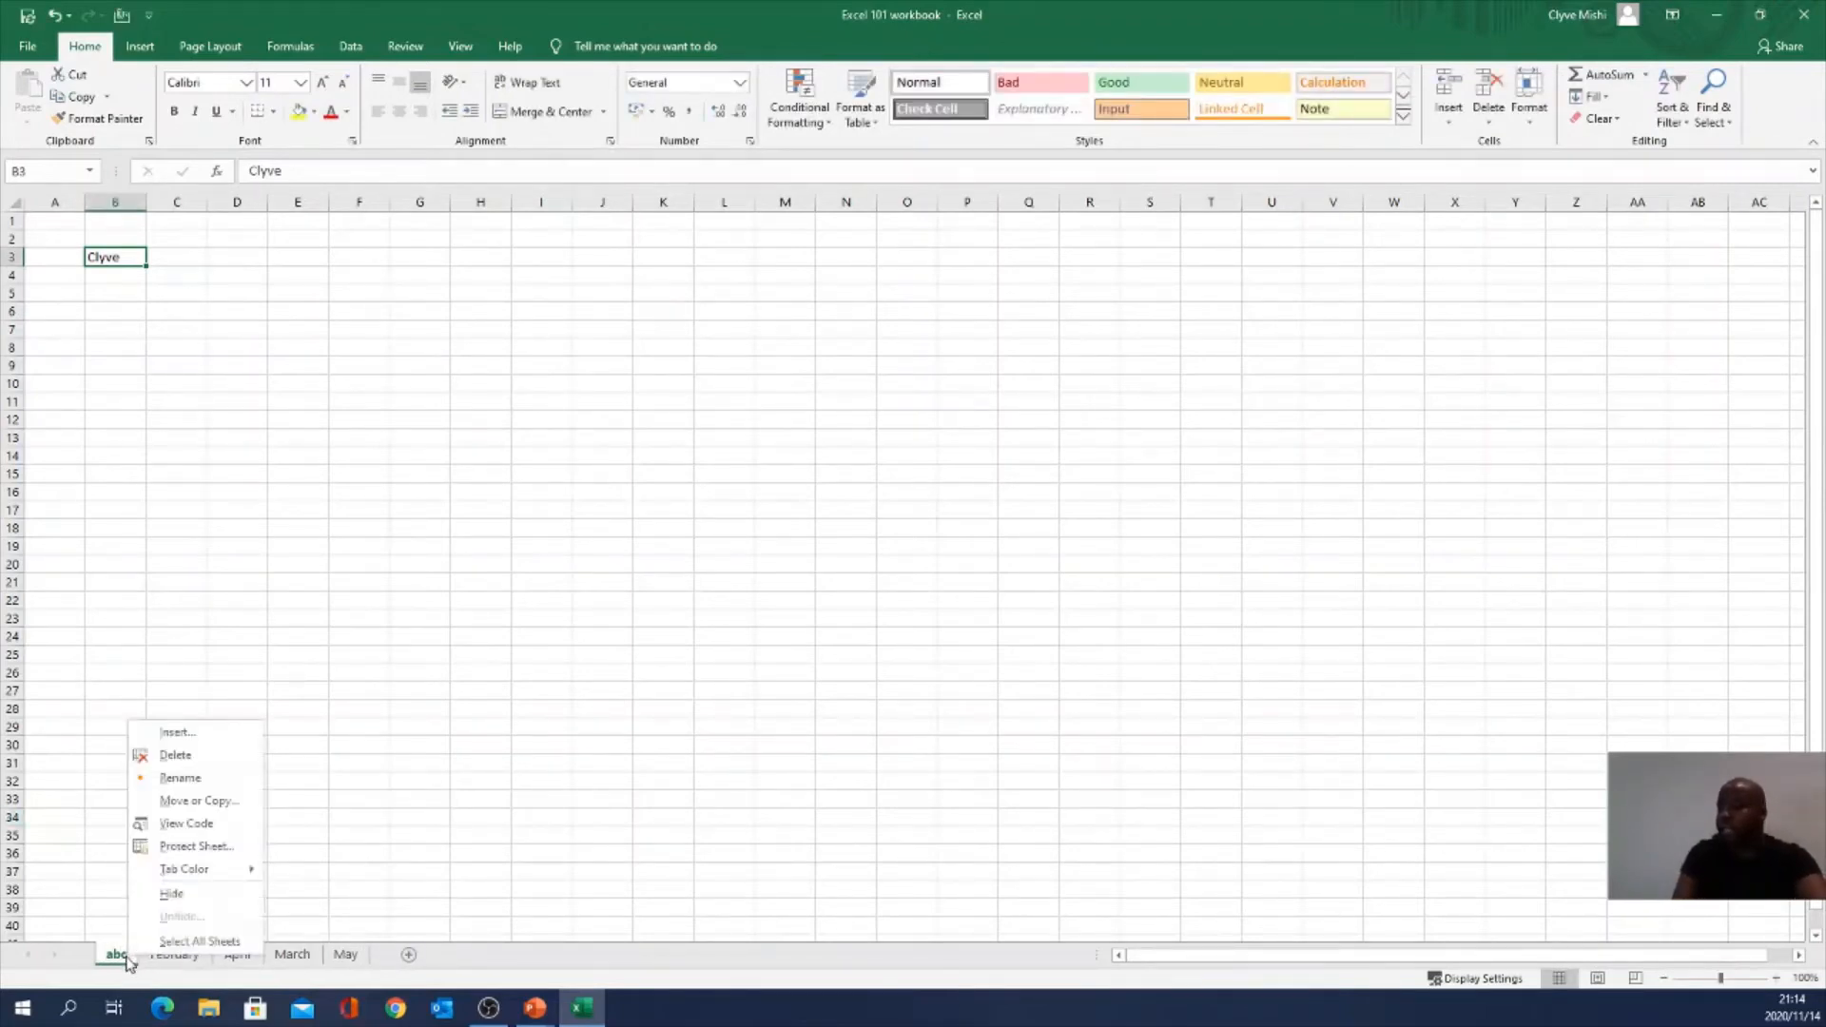
left_click(180, 778)
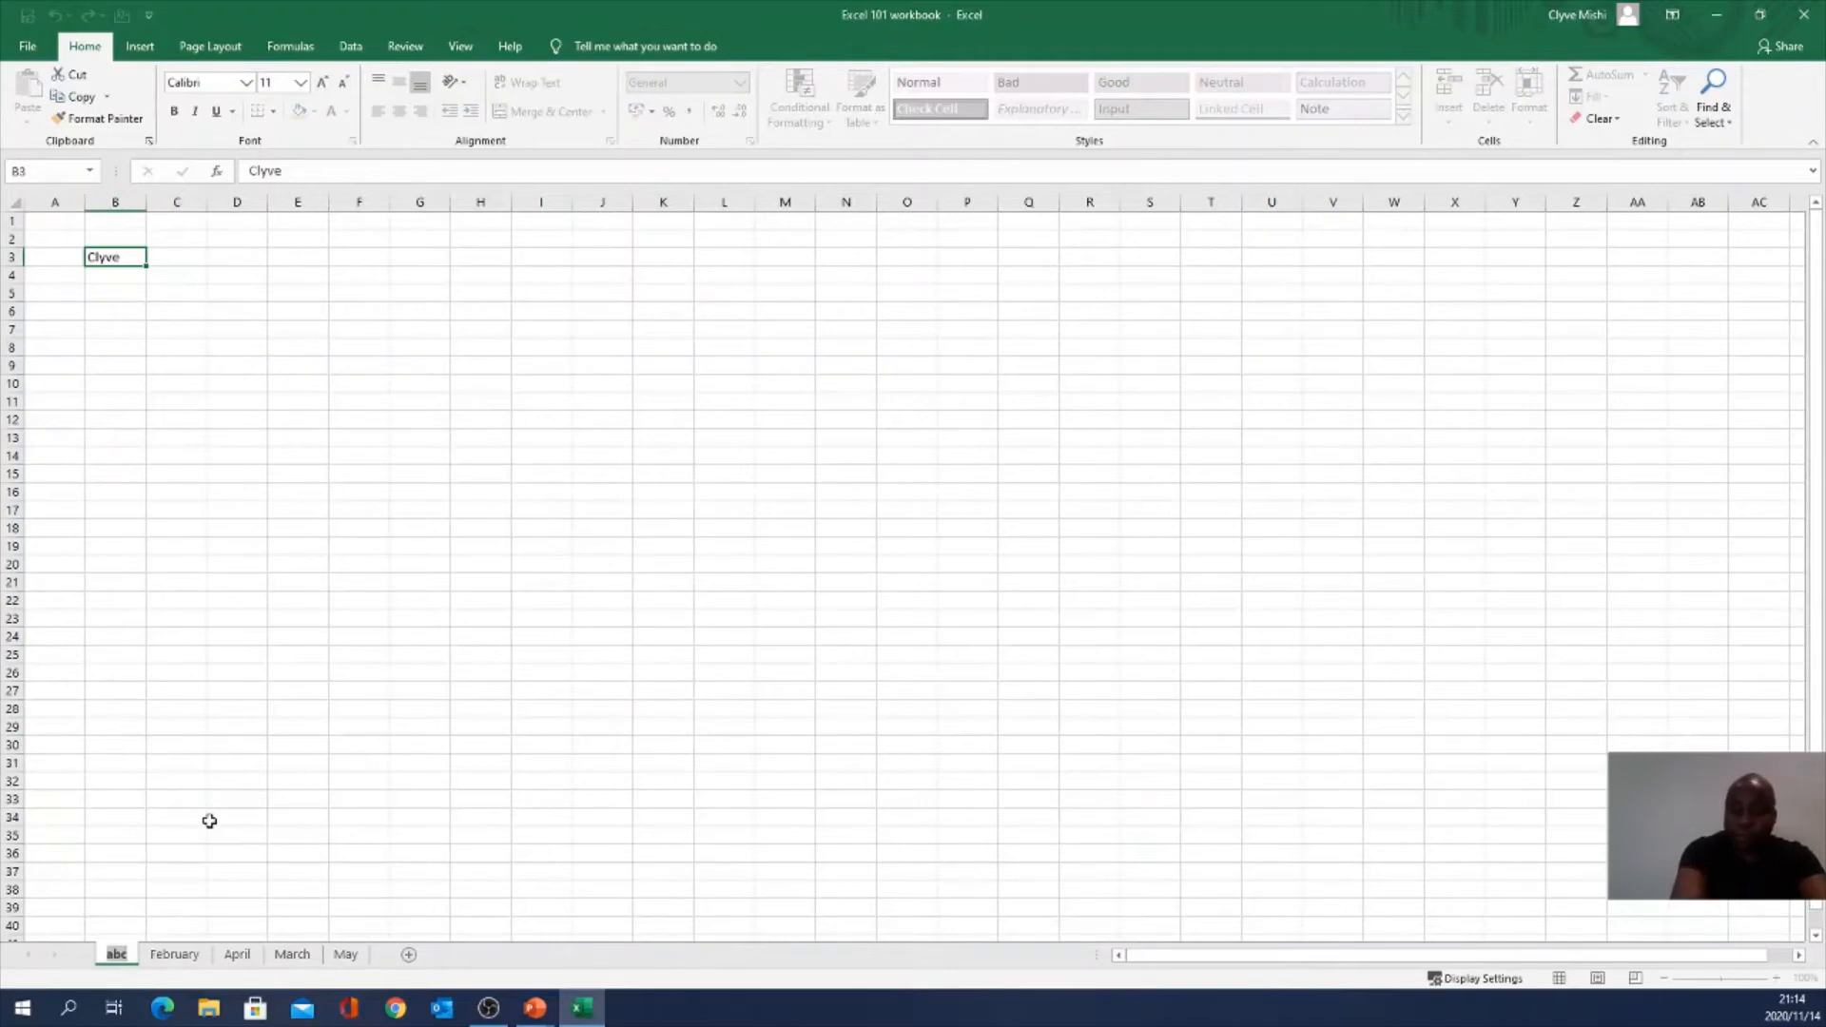
type("Jn")
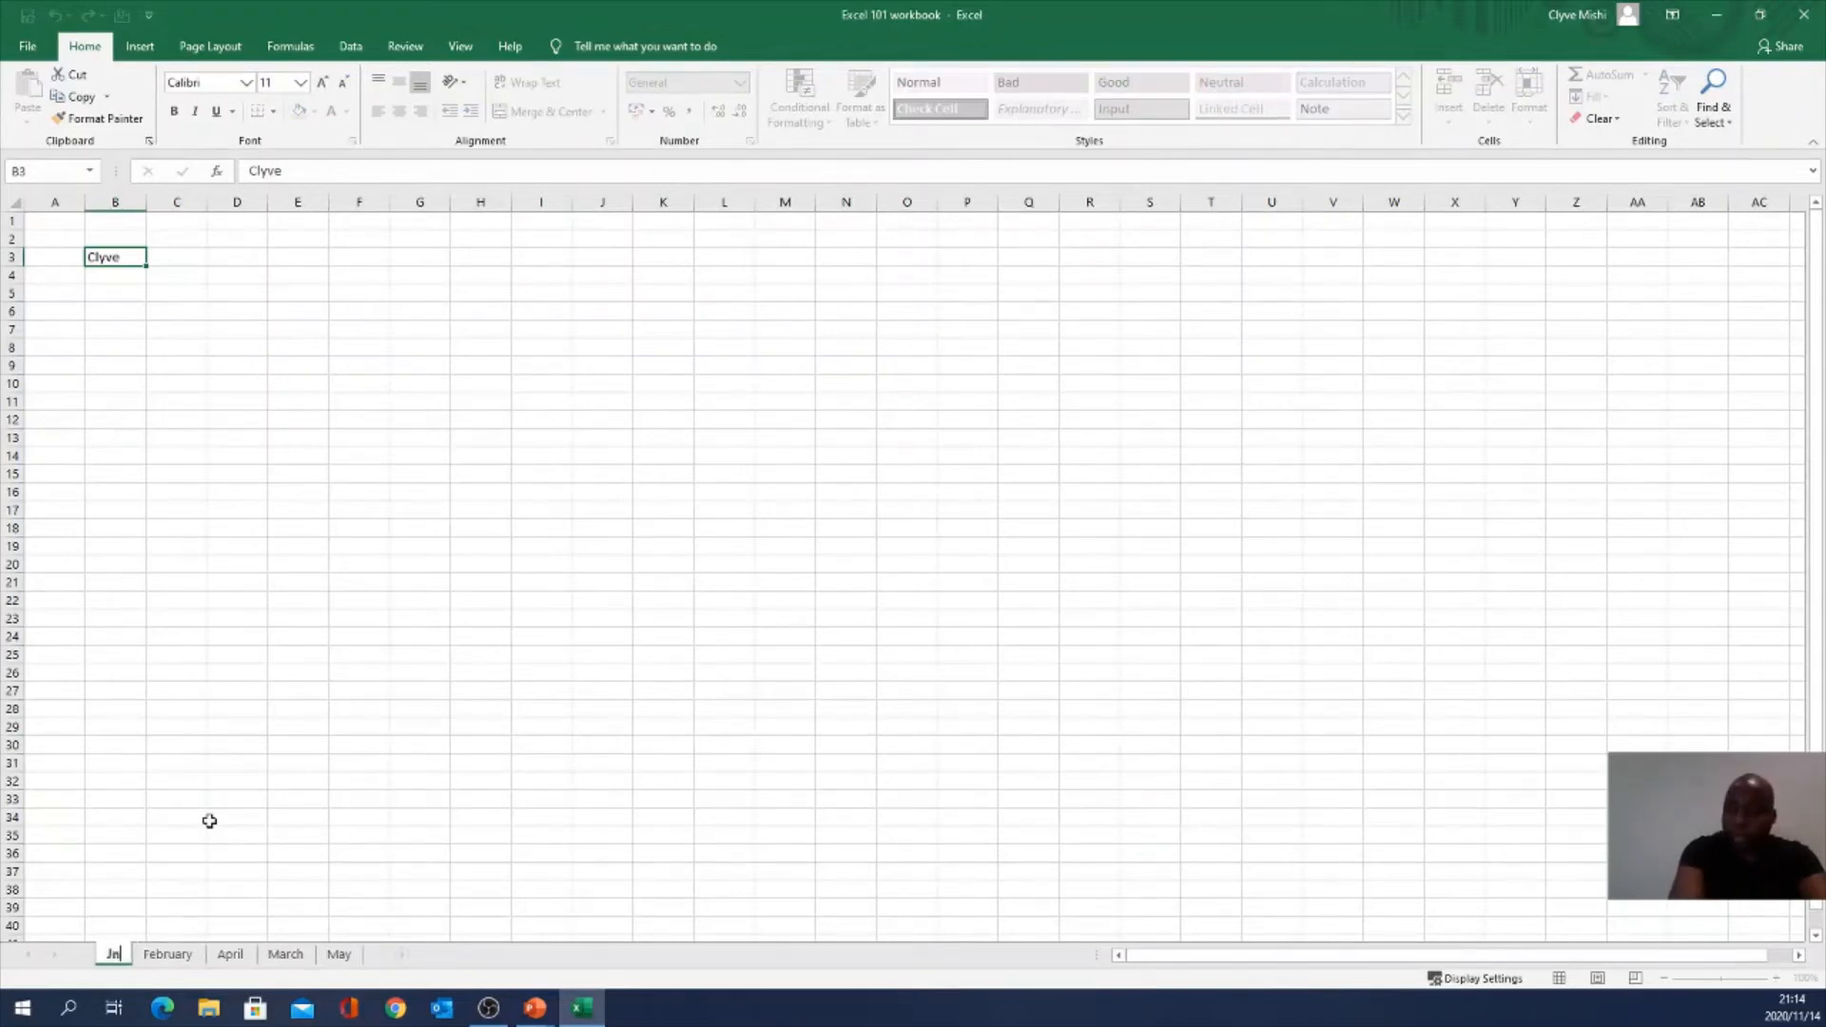
key("BackSpace")
type("anuary")
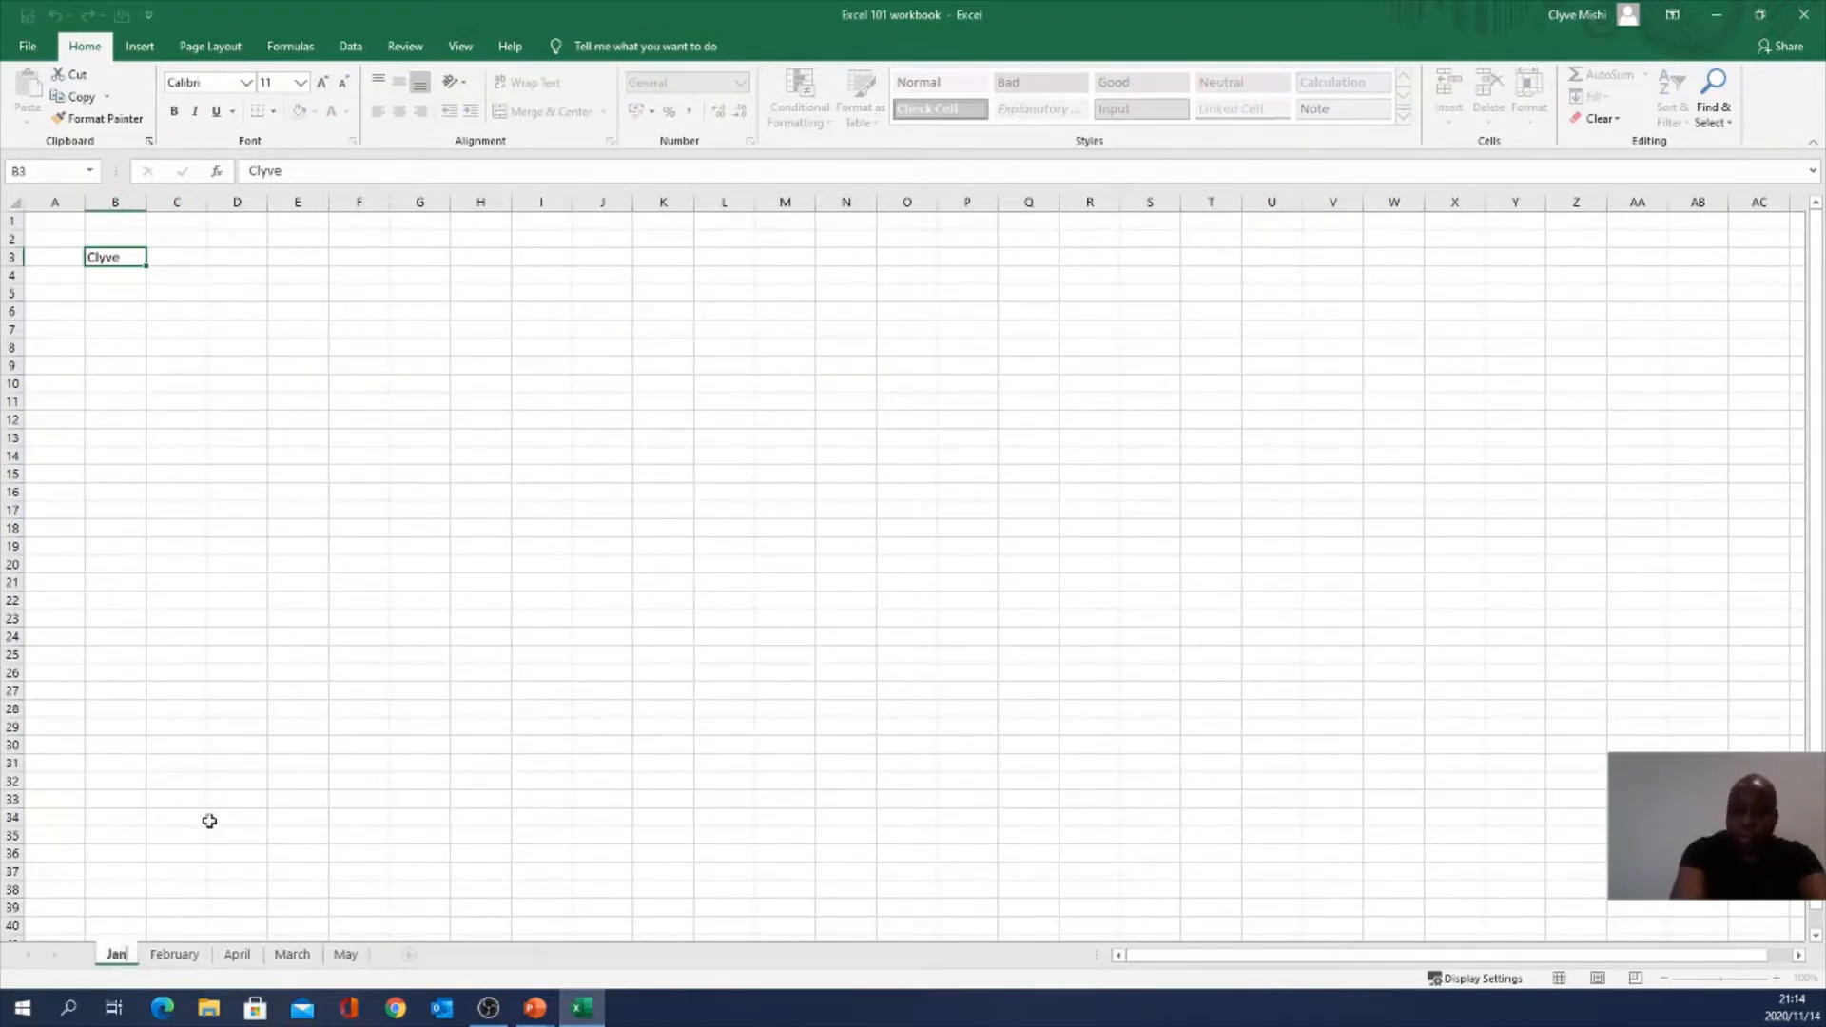
key("Return")
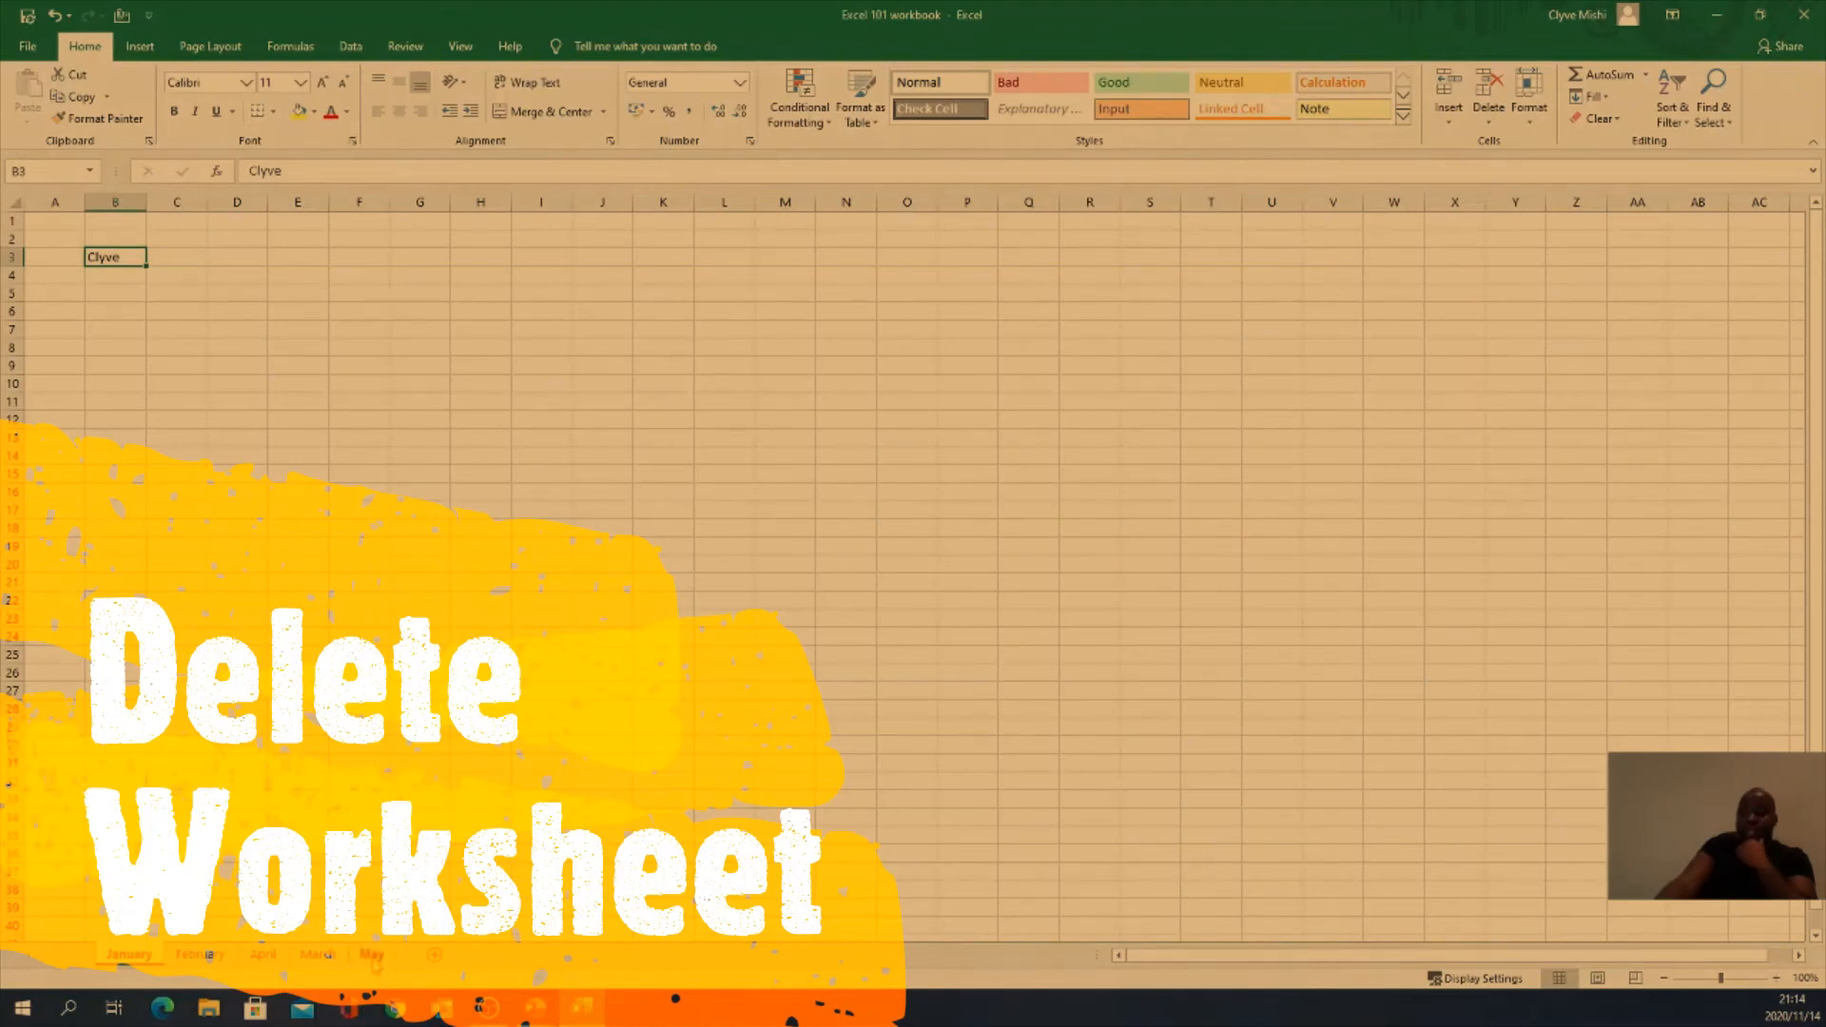
Step: Delete the May sheet, leaving the January, February, April and March tabs
left_click(373, 960)
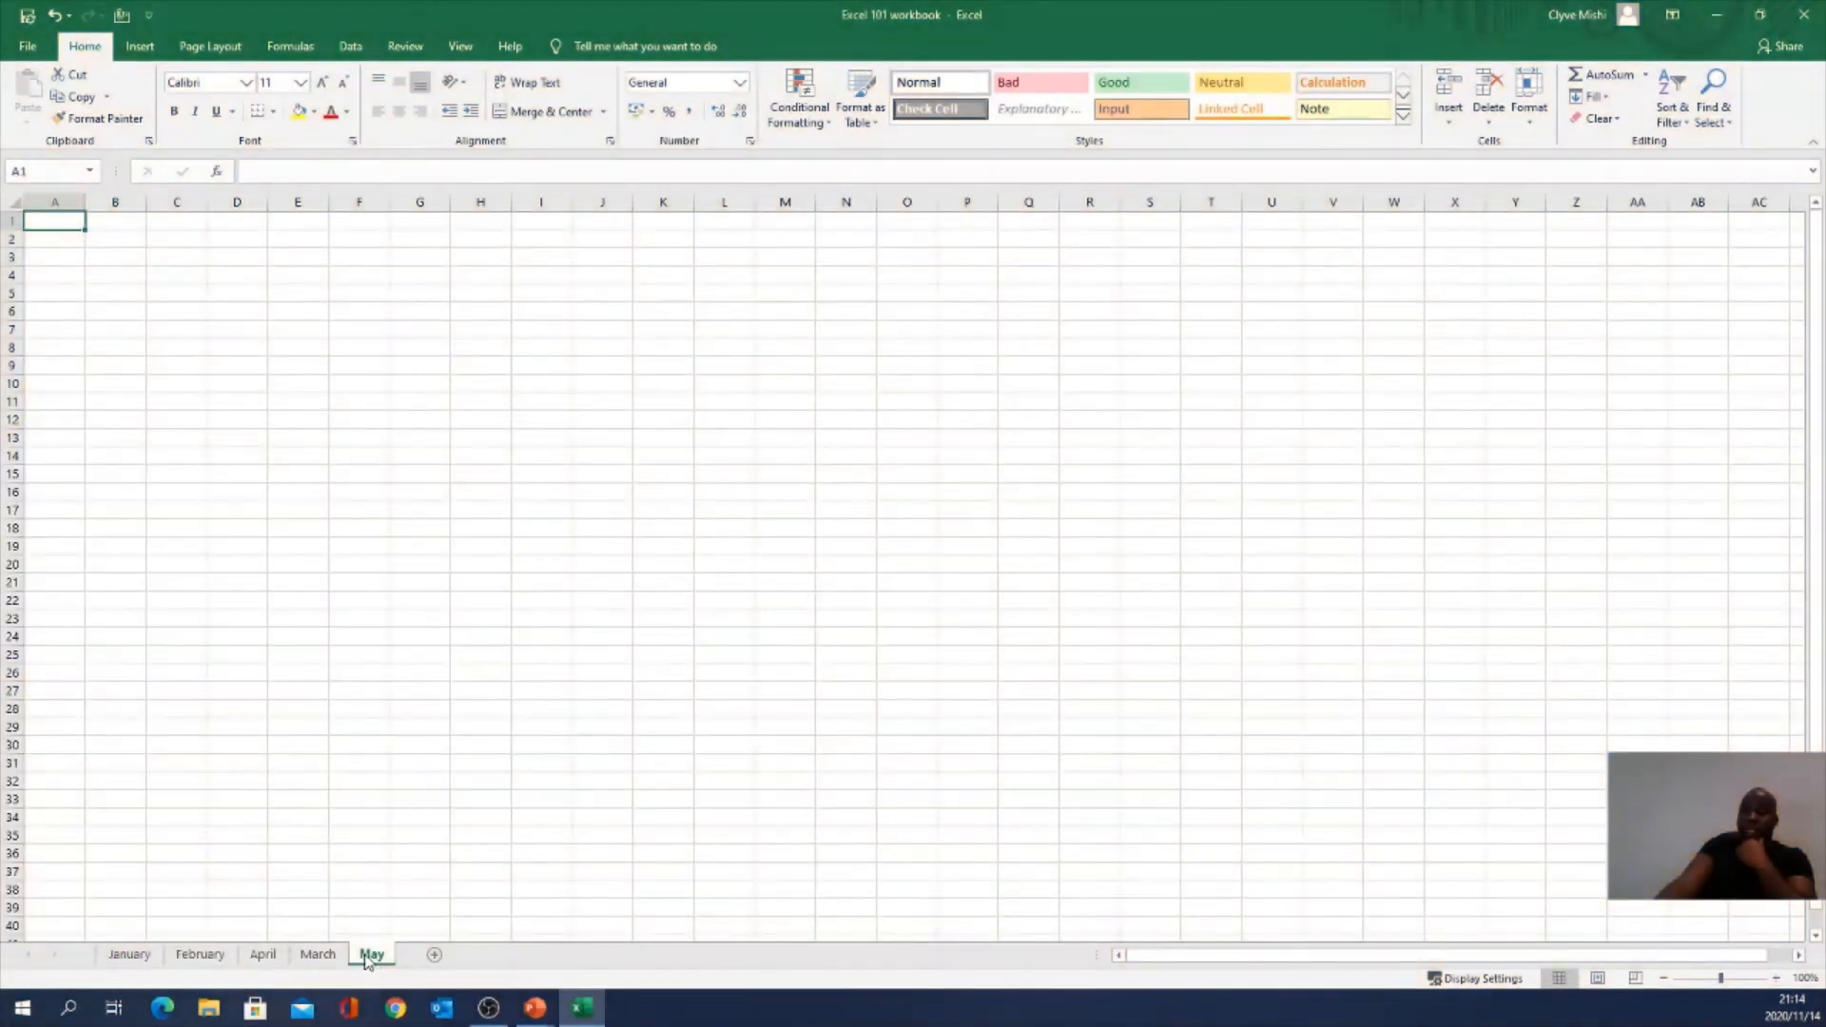
right_click(368, 960)
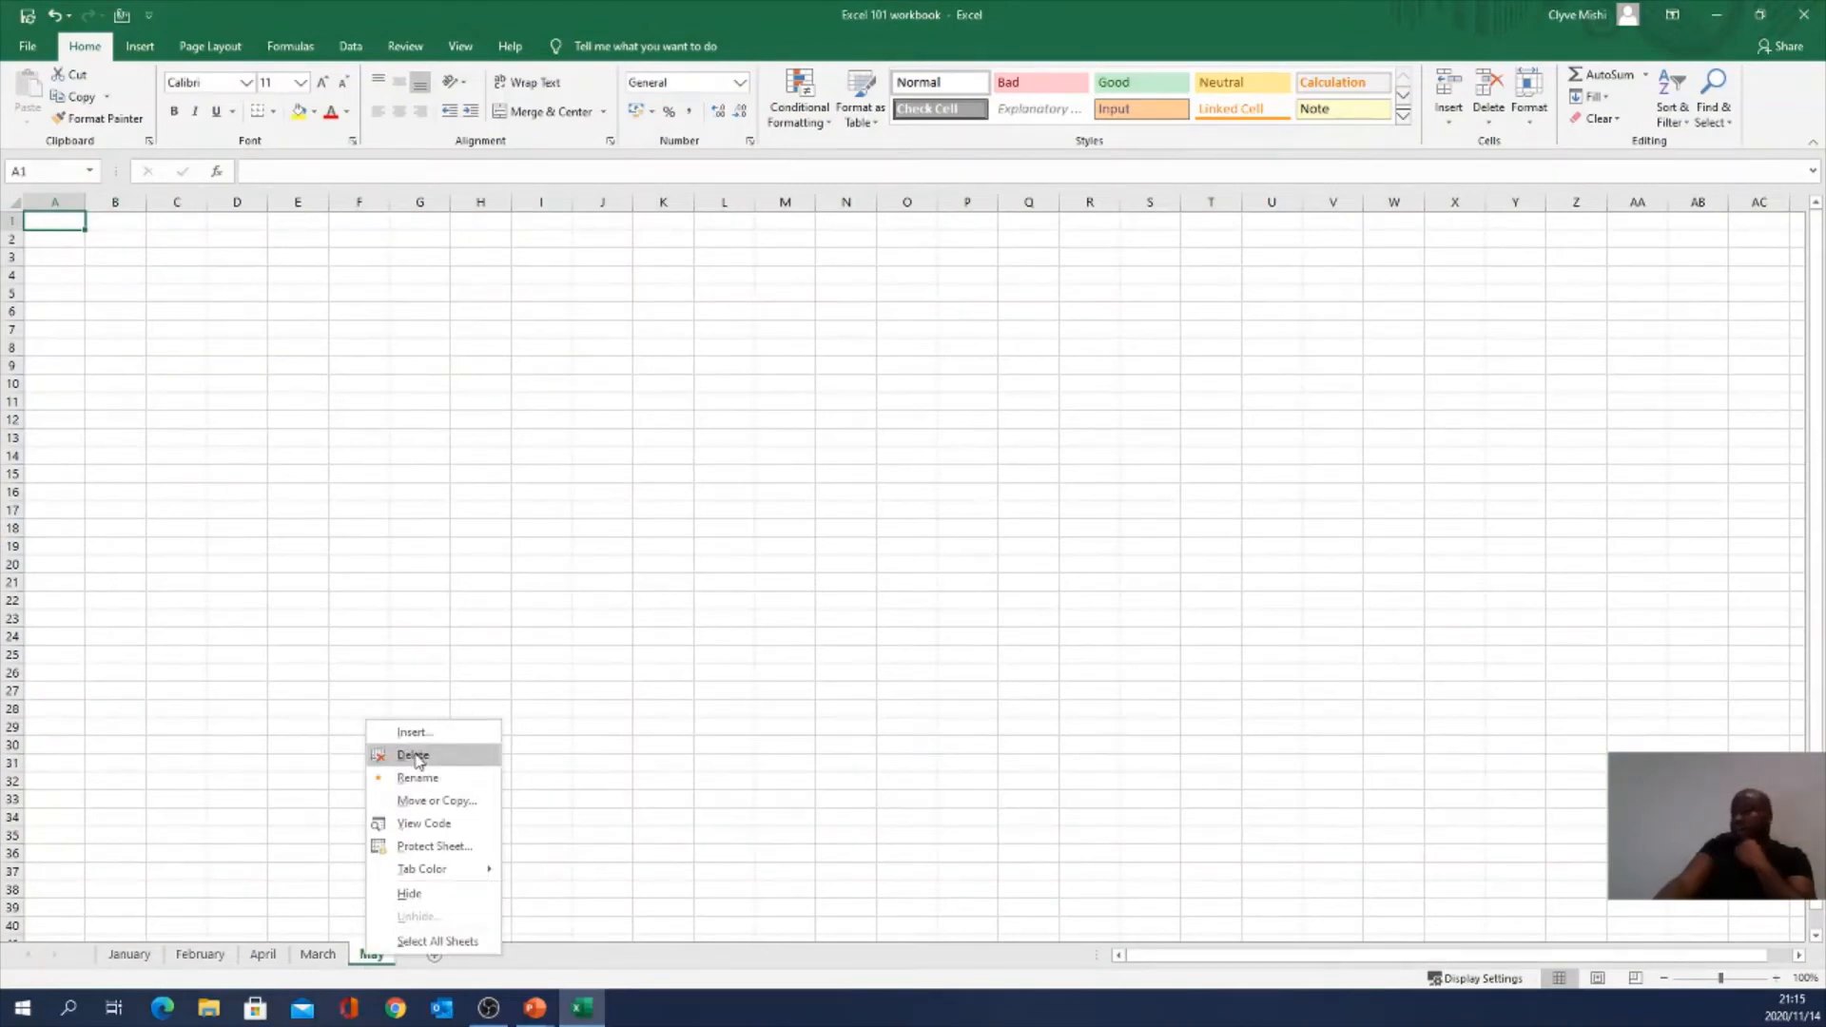
key("Escape")
right_click(378, 965)
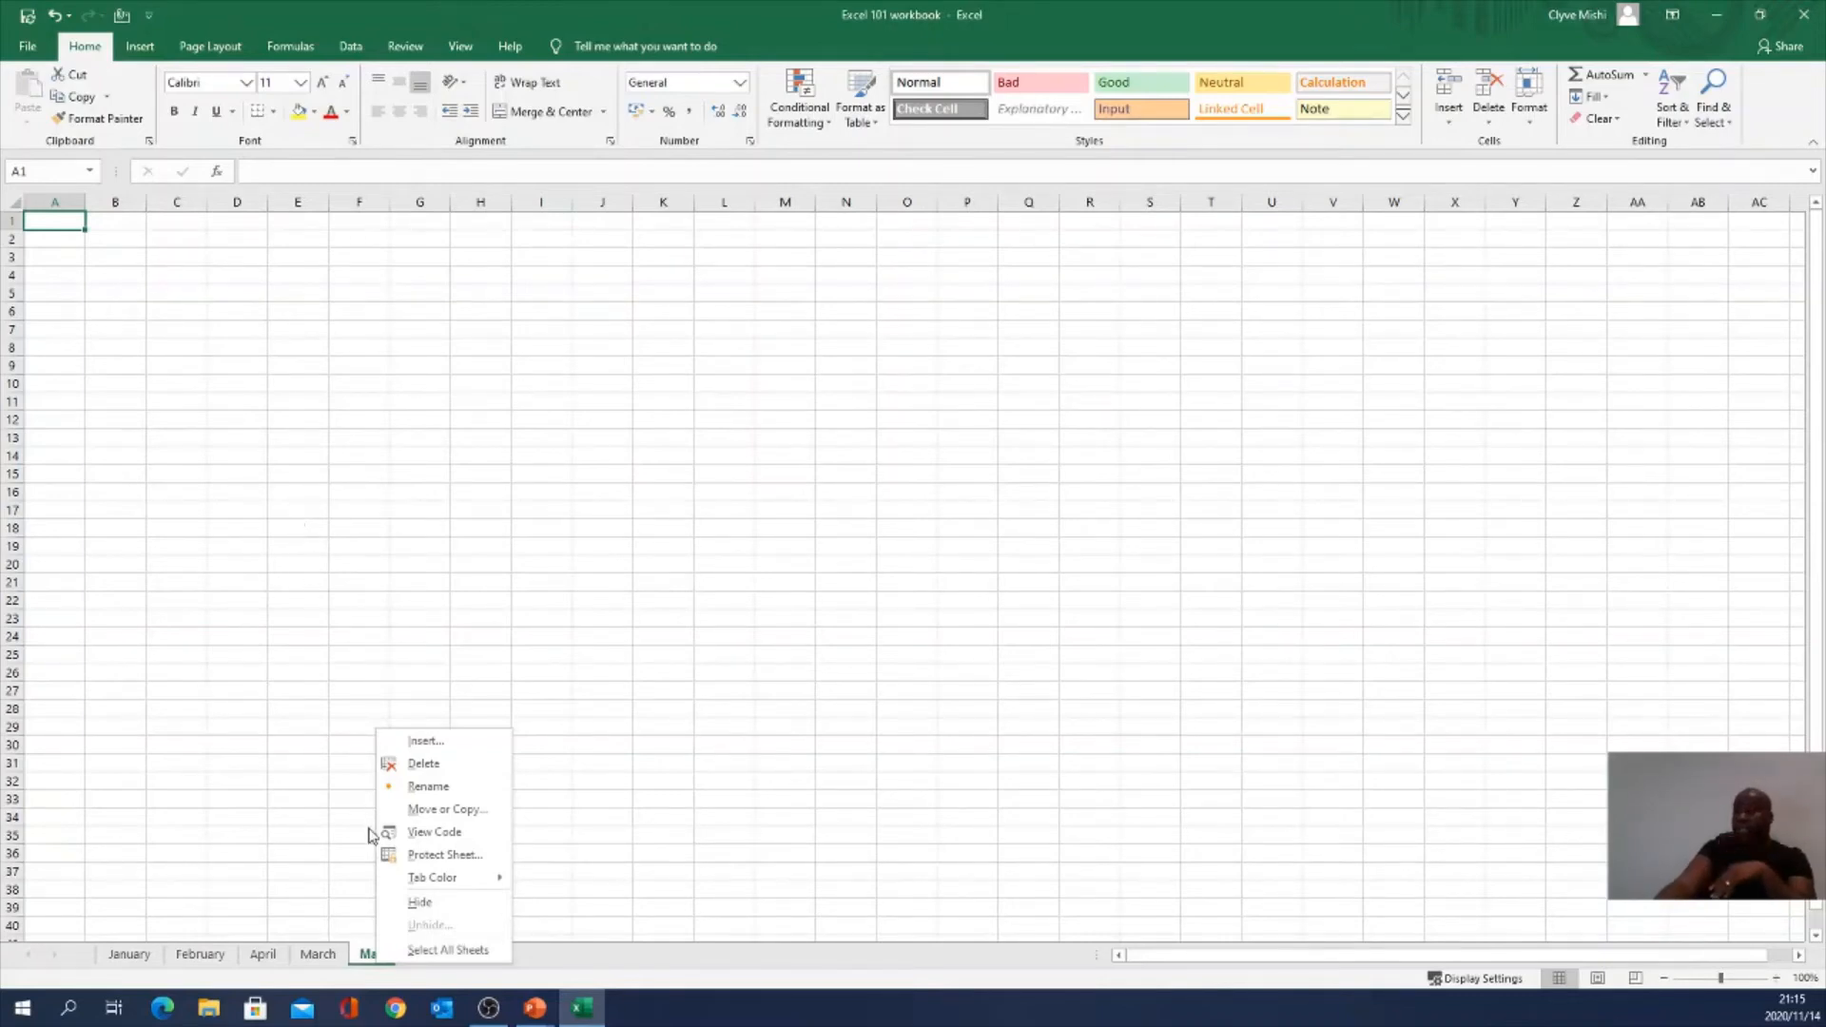
right_click(368, 957)
left_click(416, 762)
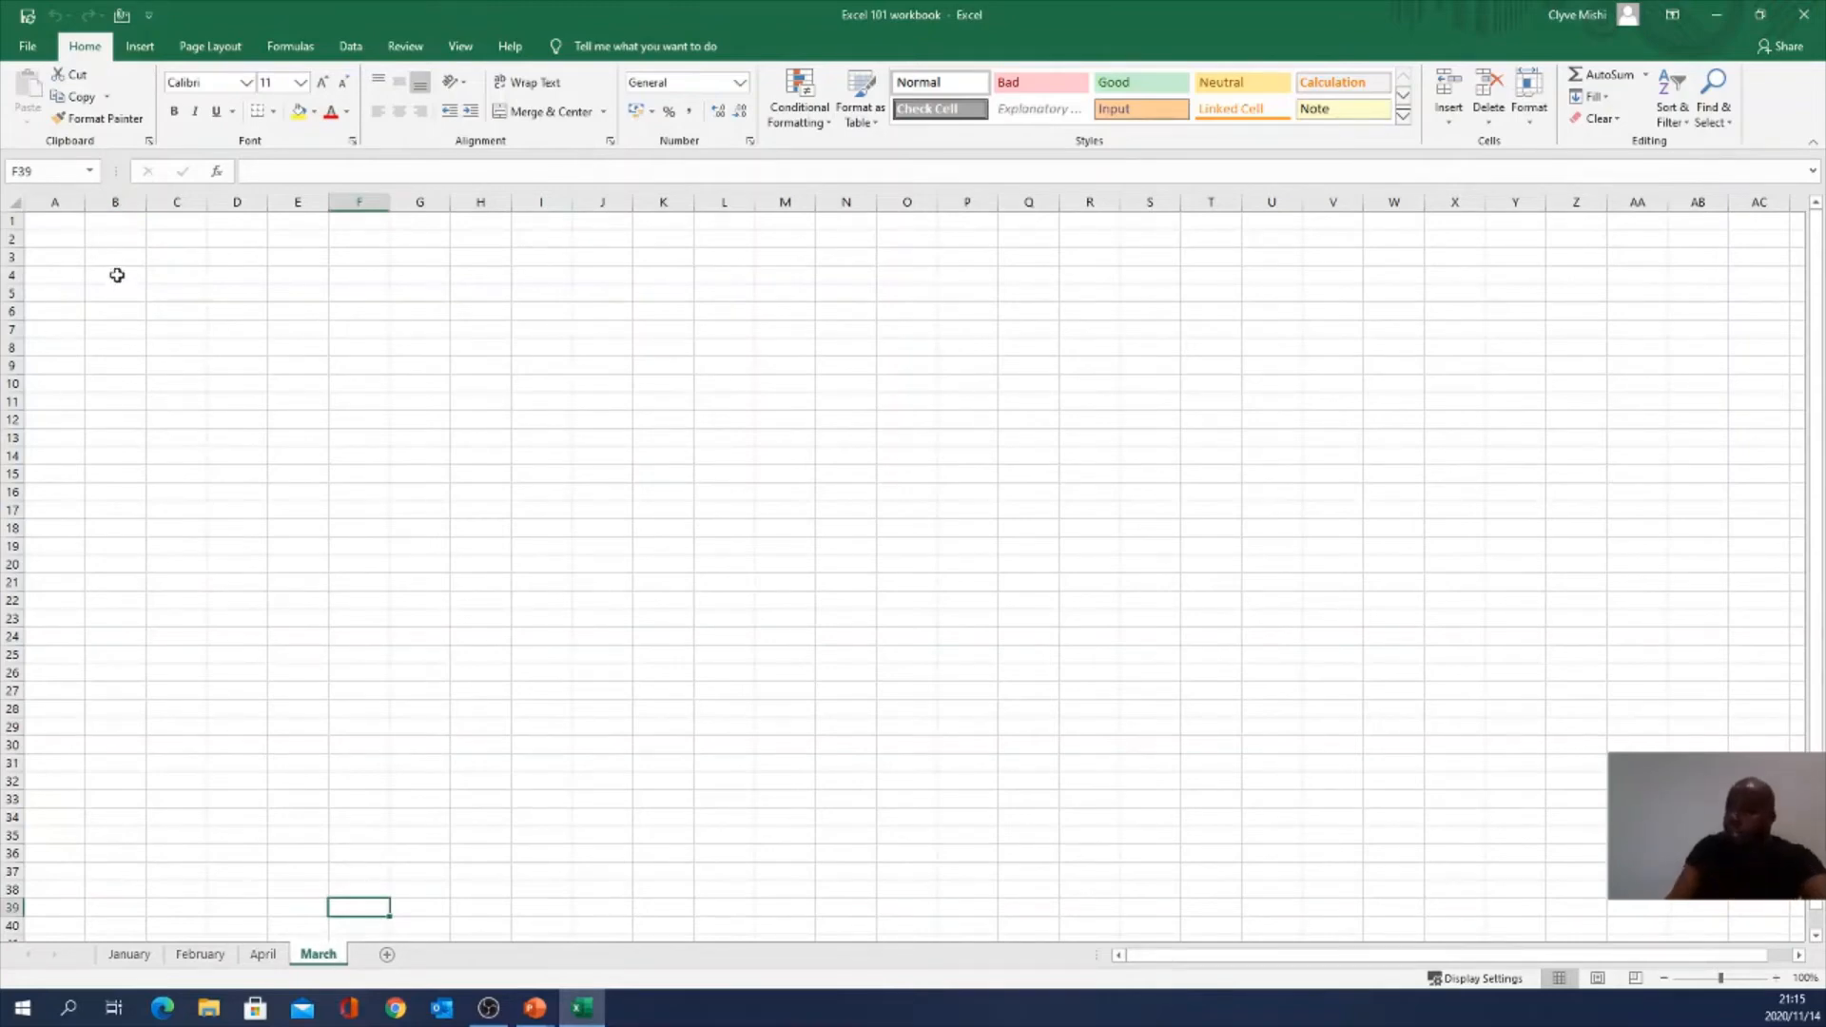
left_click(118, 271)
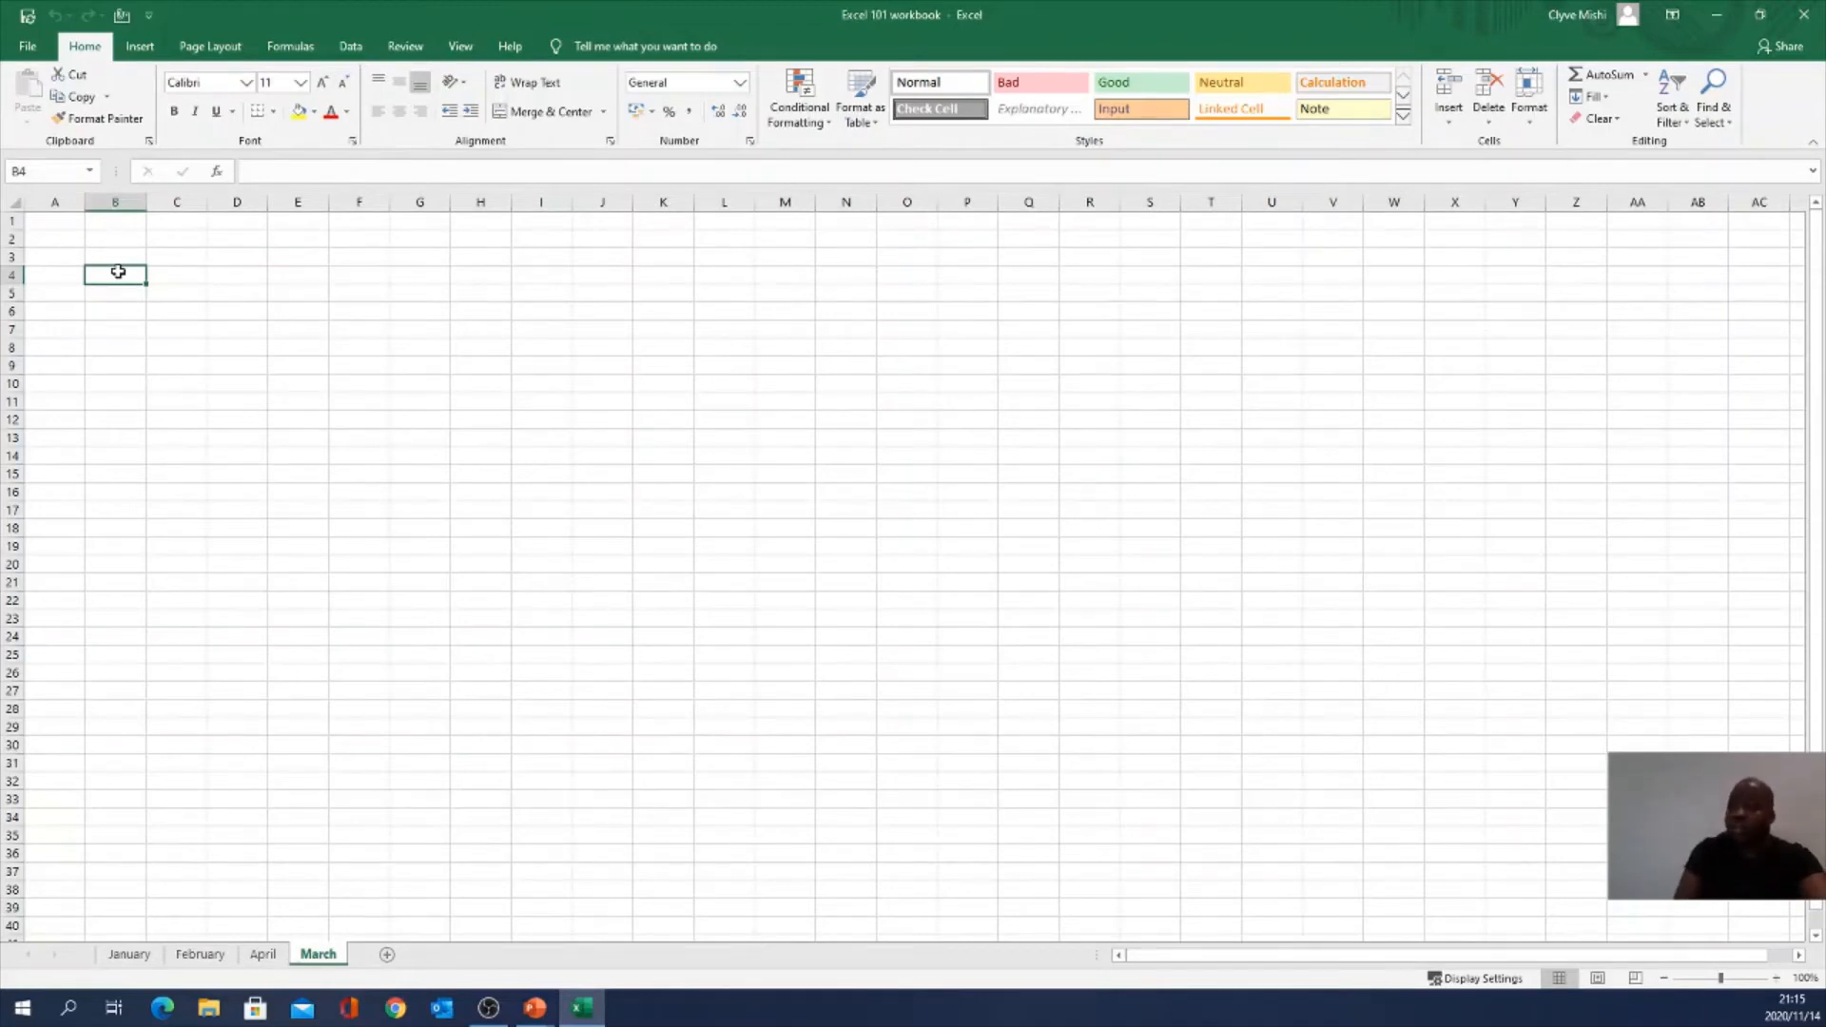
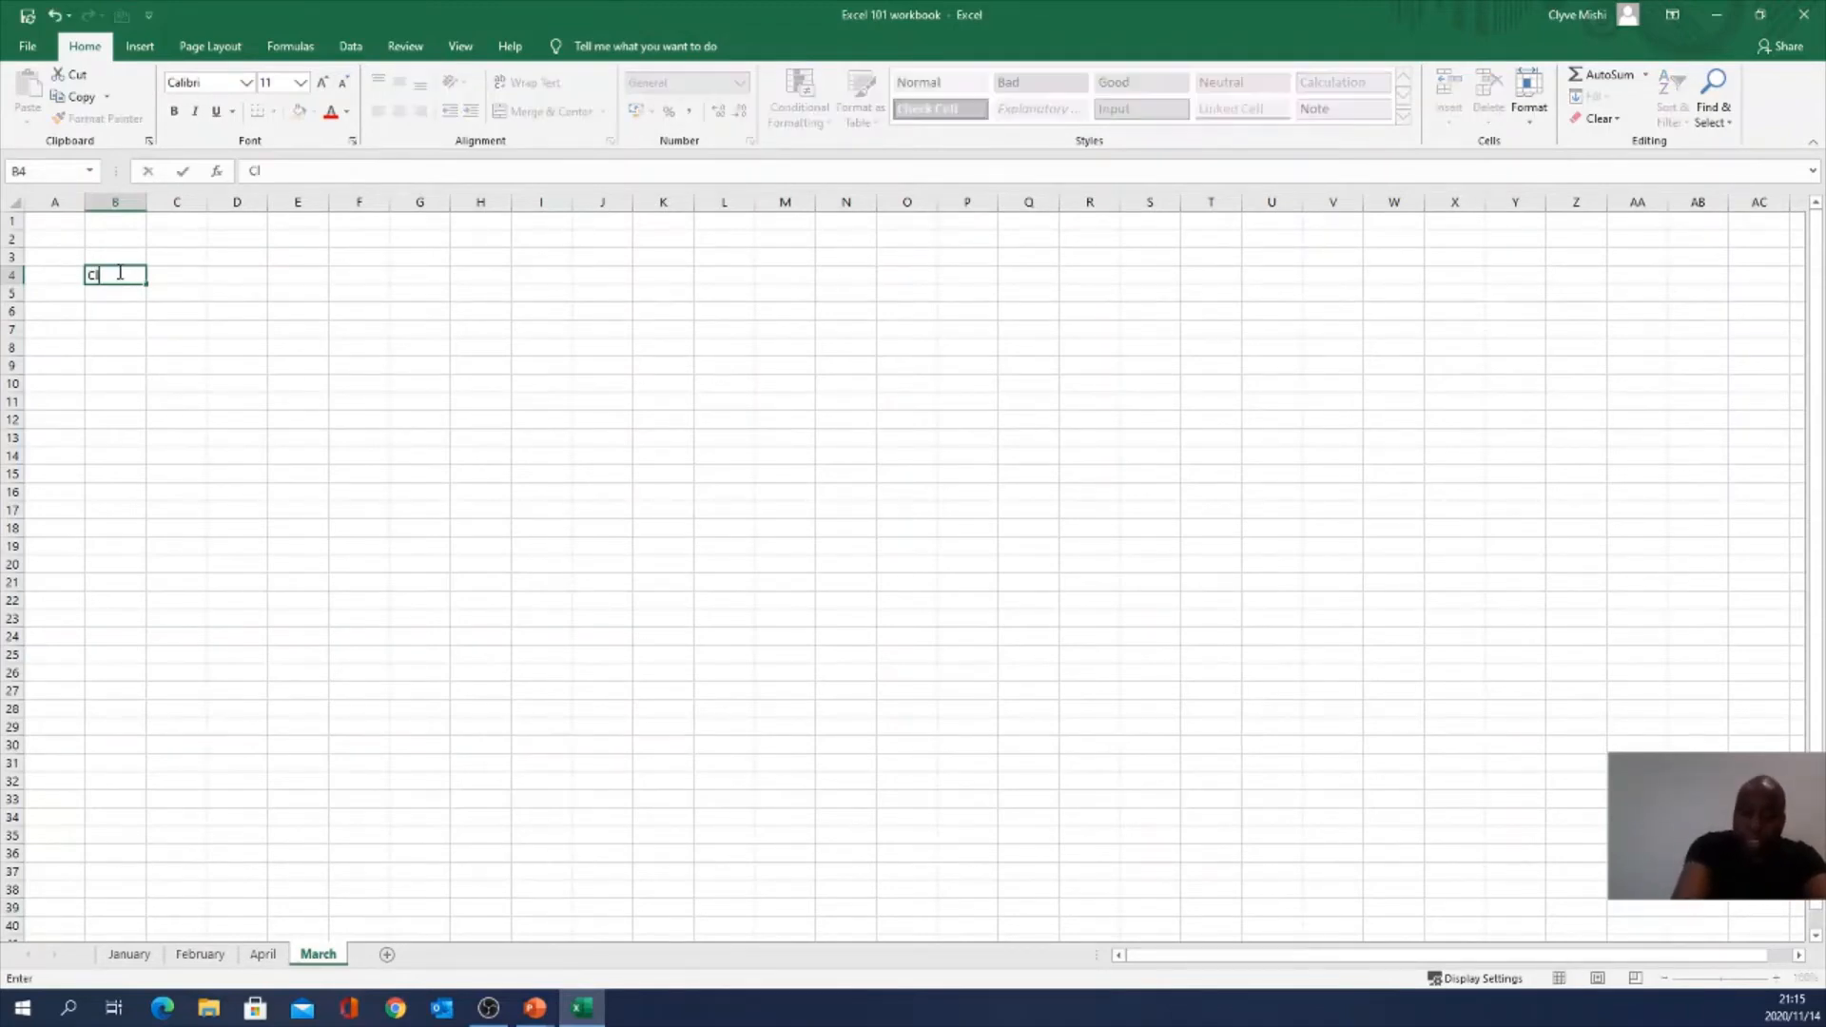
type("ve")
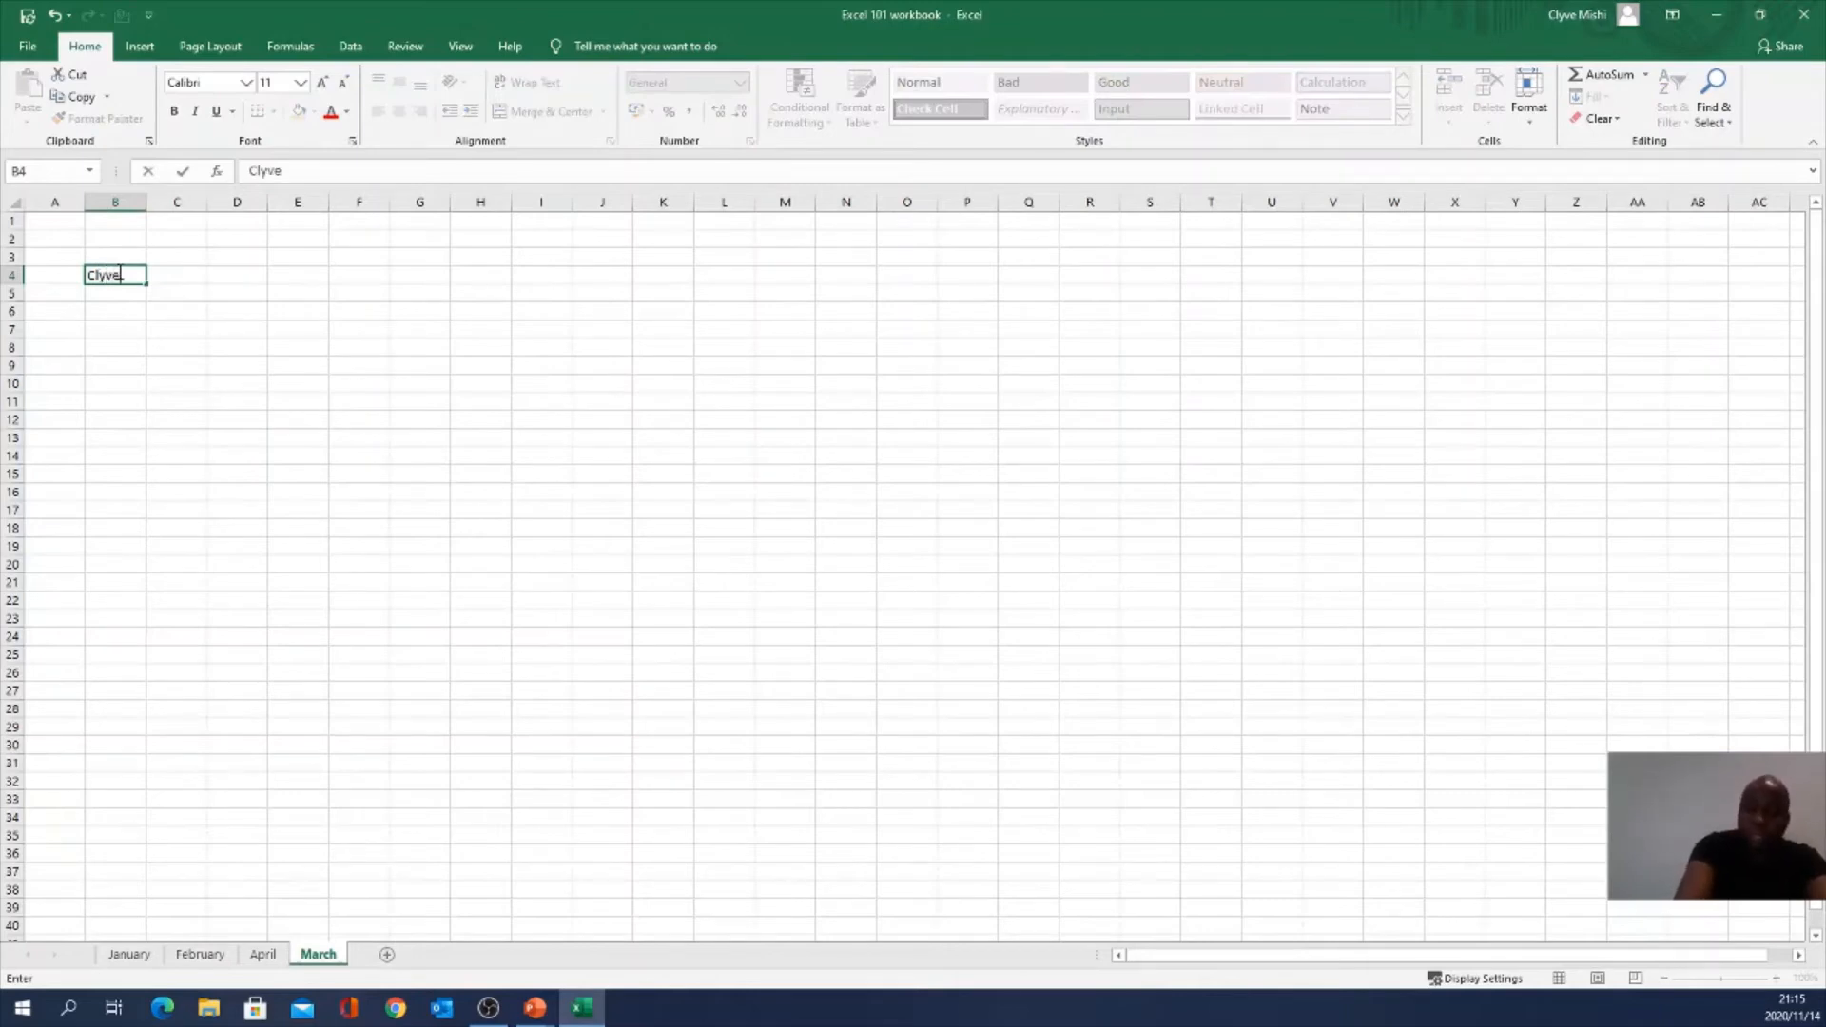
left_click(277, 274)
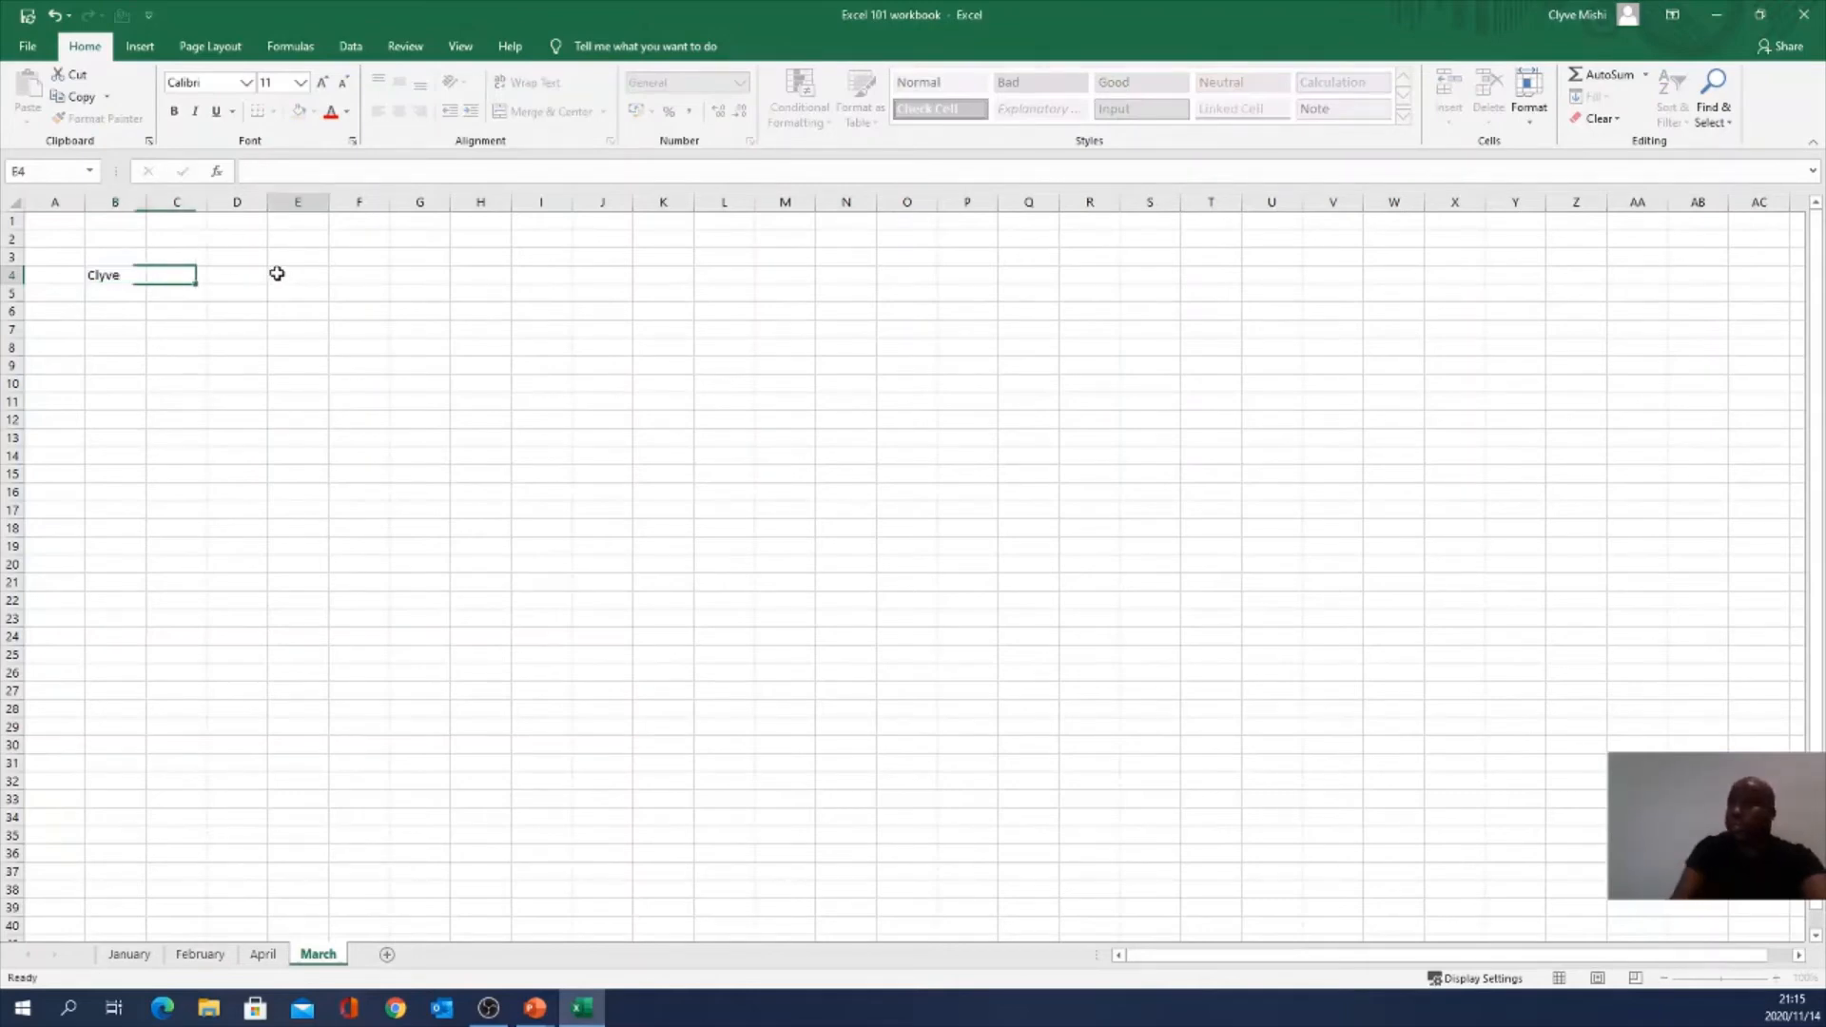
right_click(320, 955)
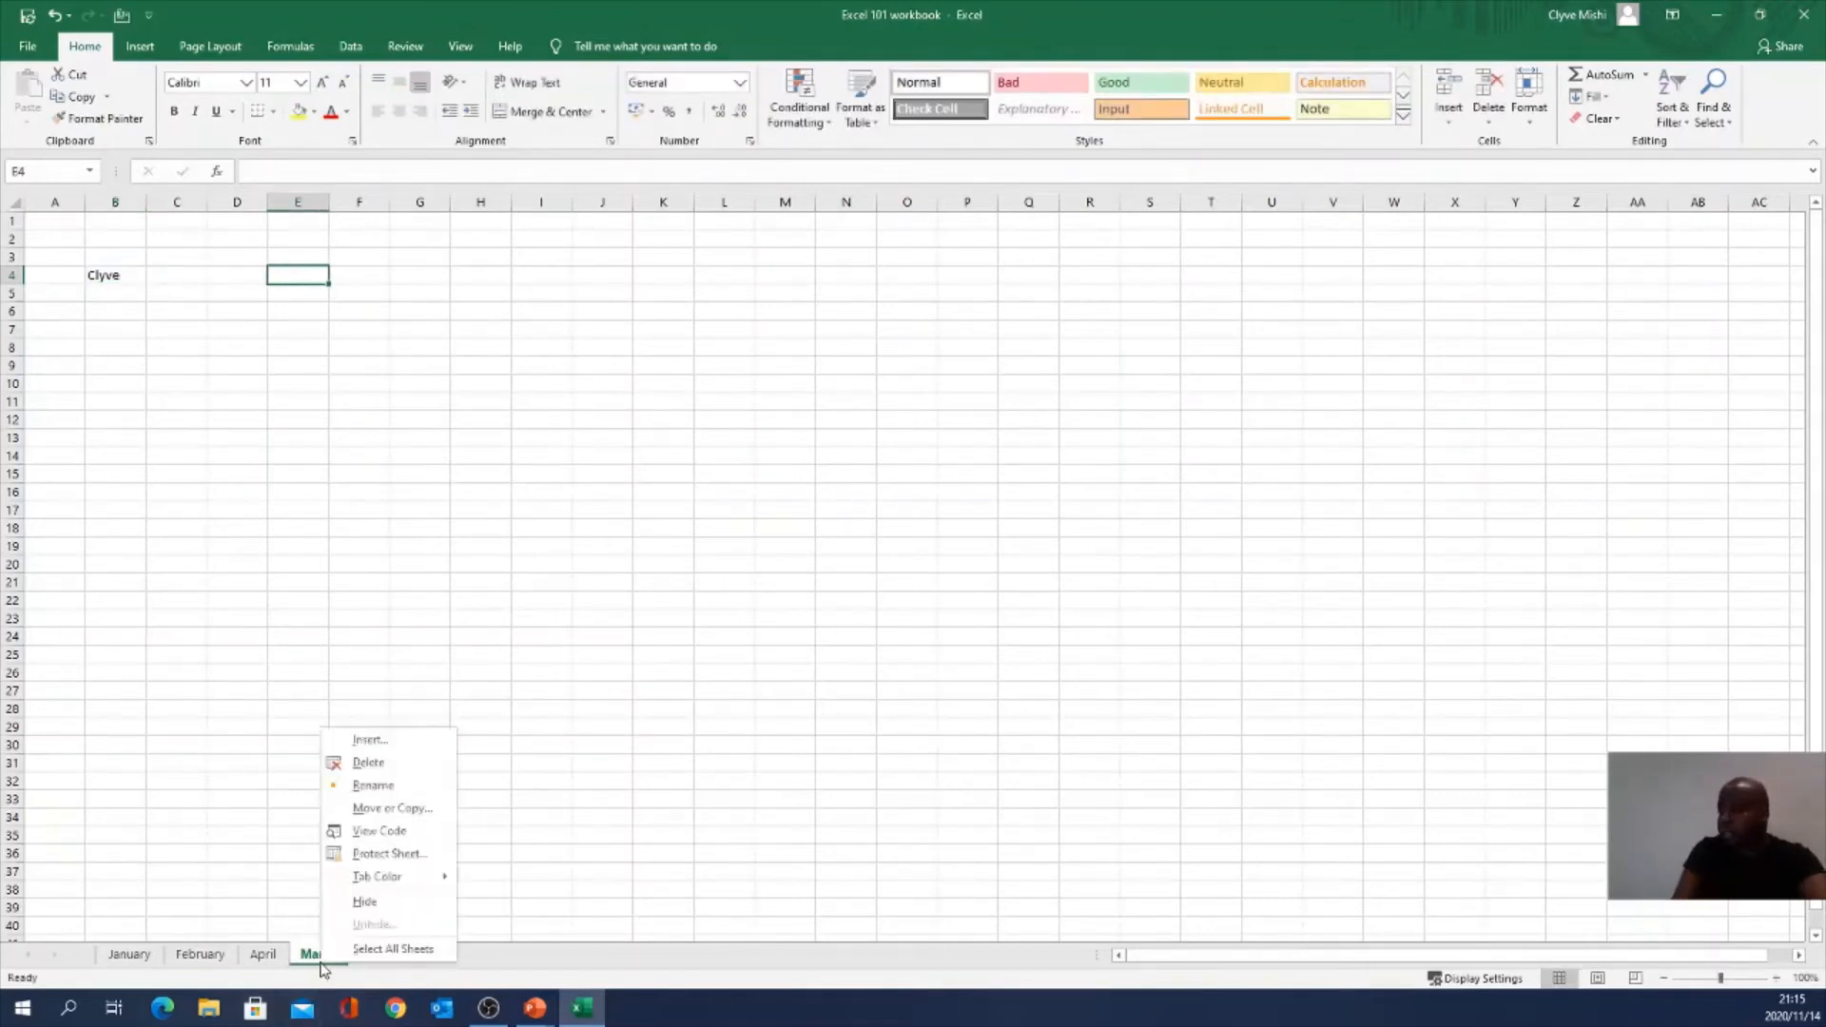
left_click(372, 766)
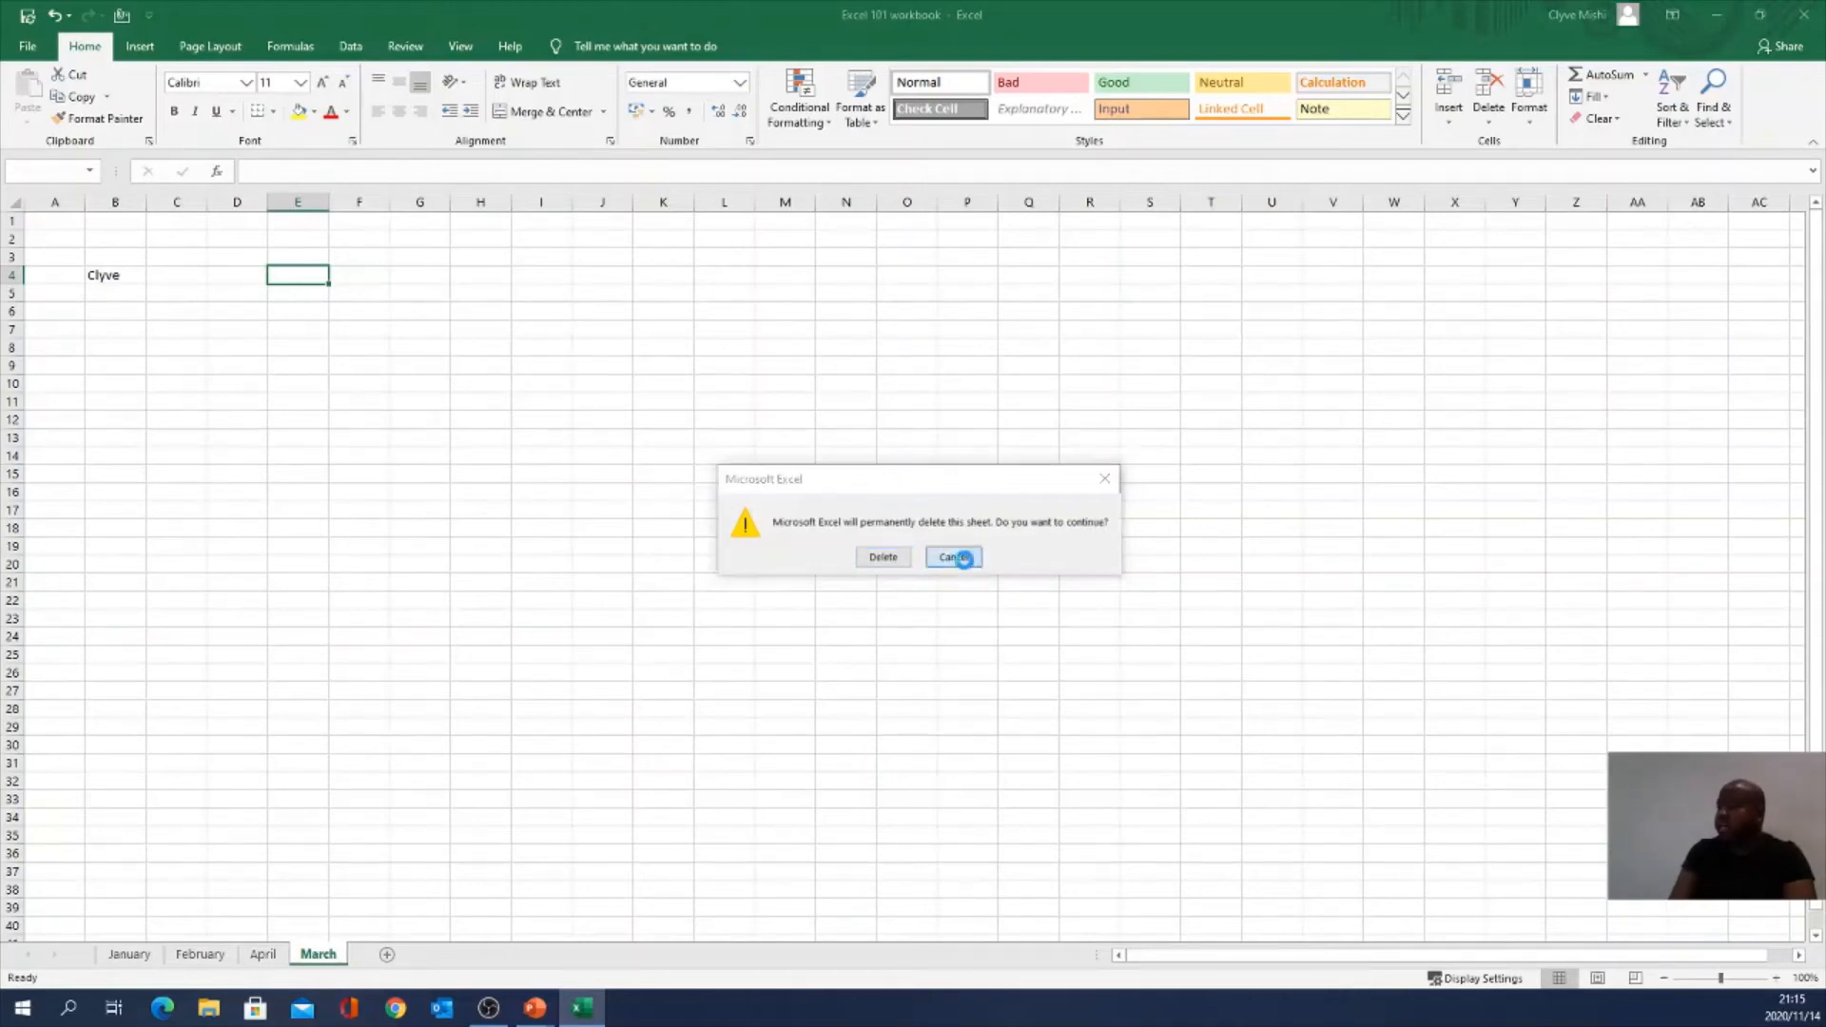
left_click(951, 557)
left_click(93, 274)
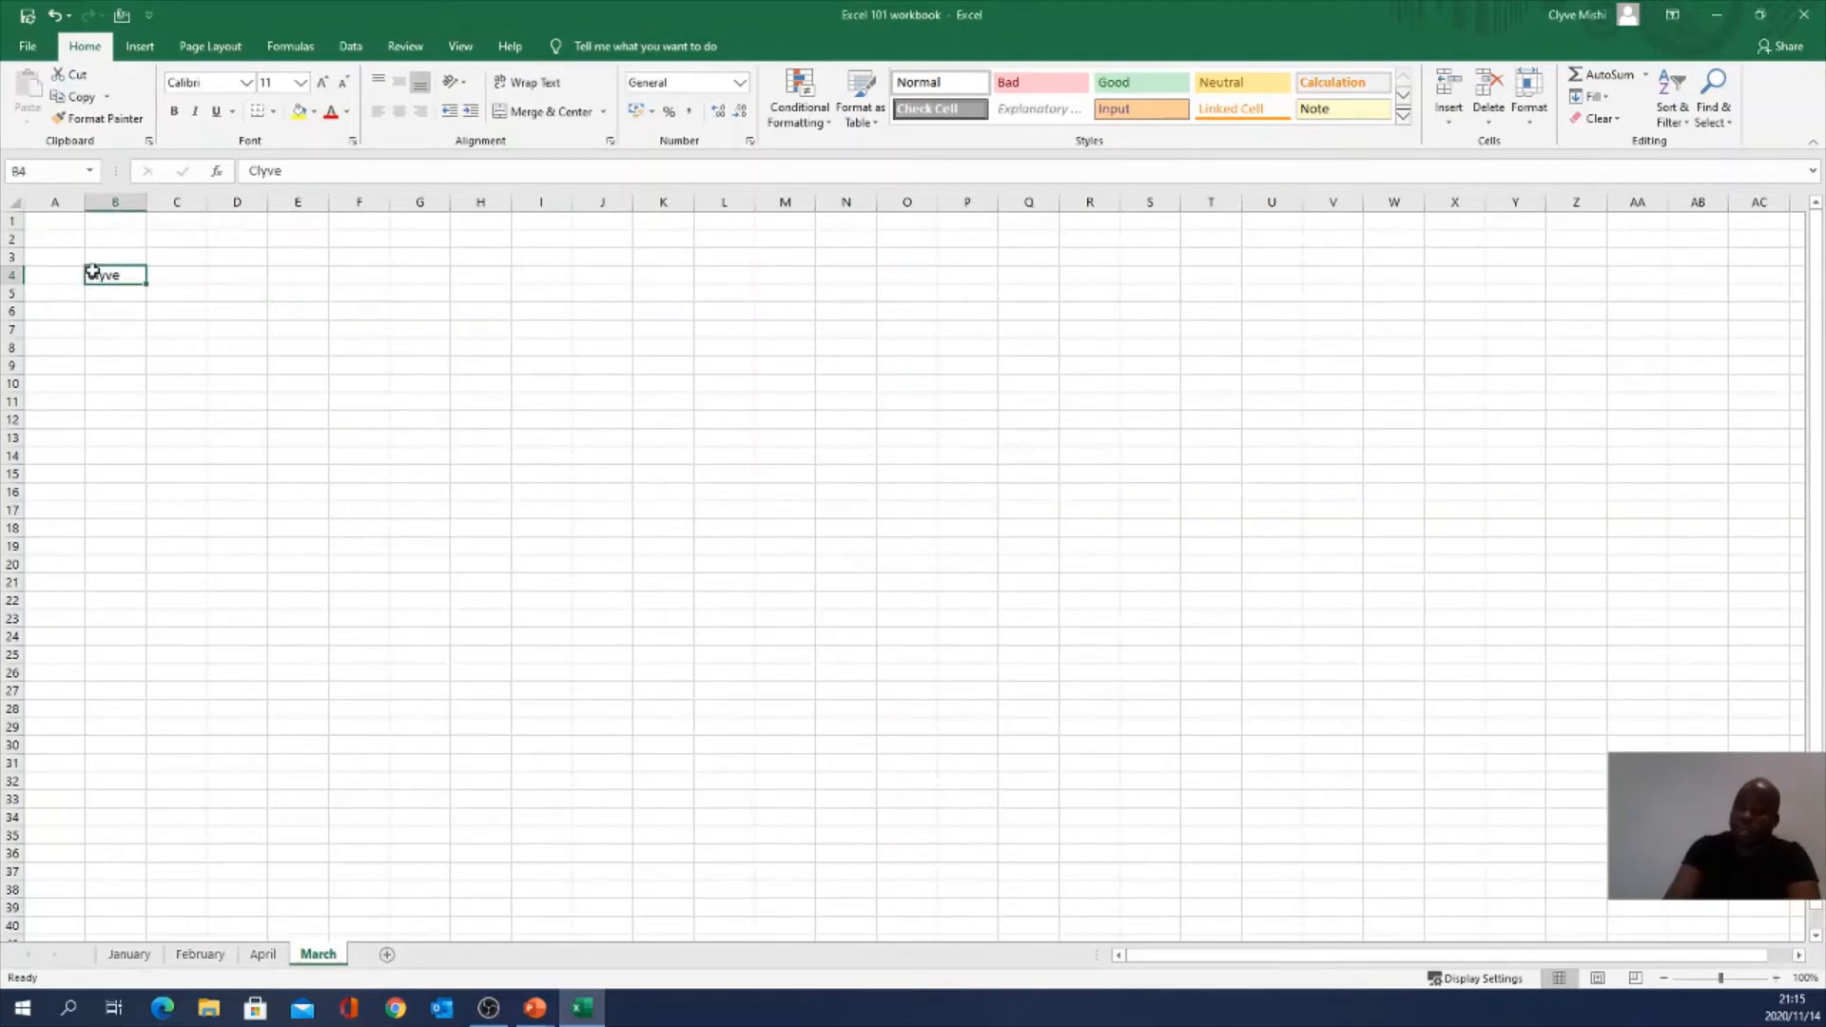
key("Delete")
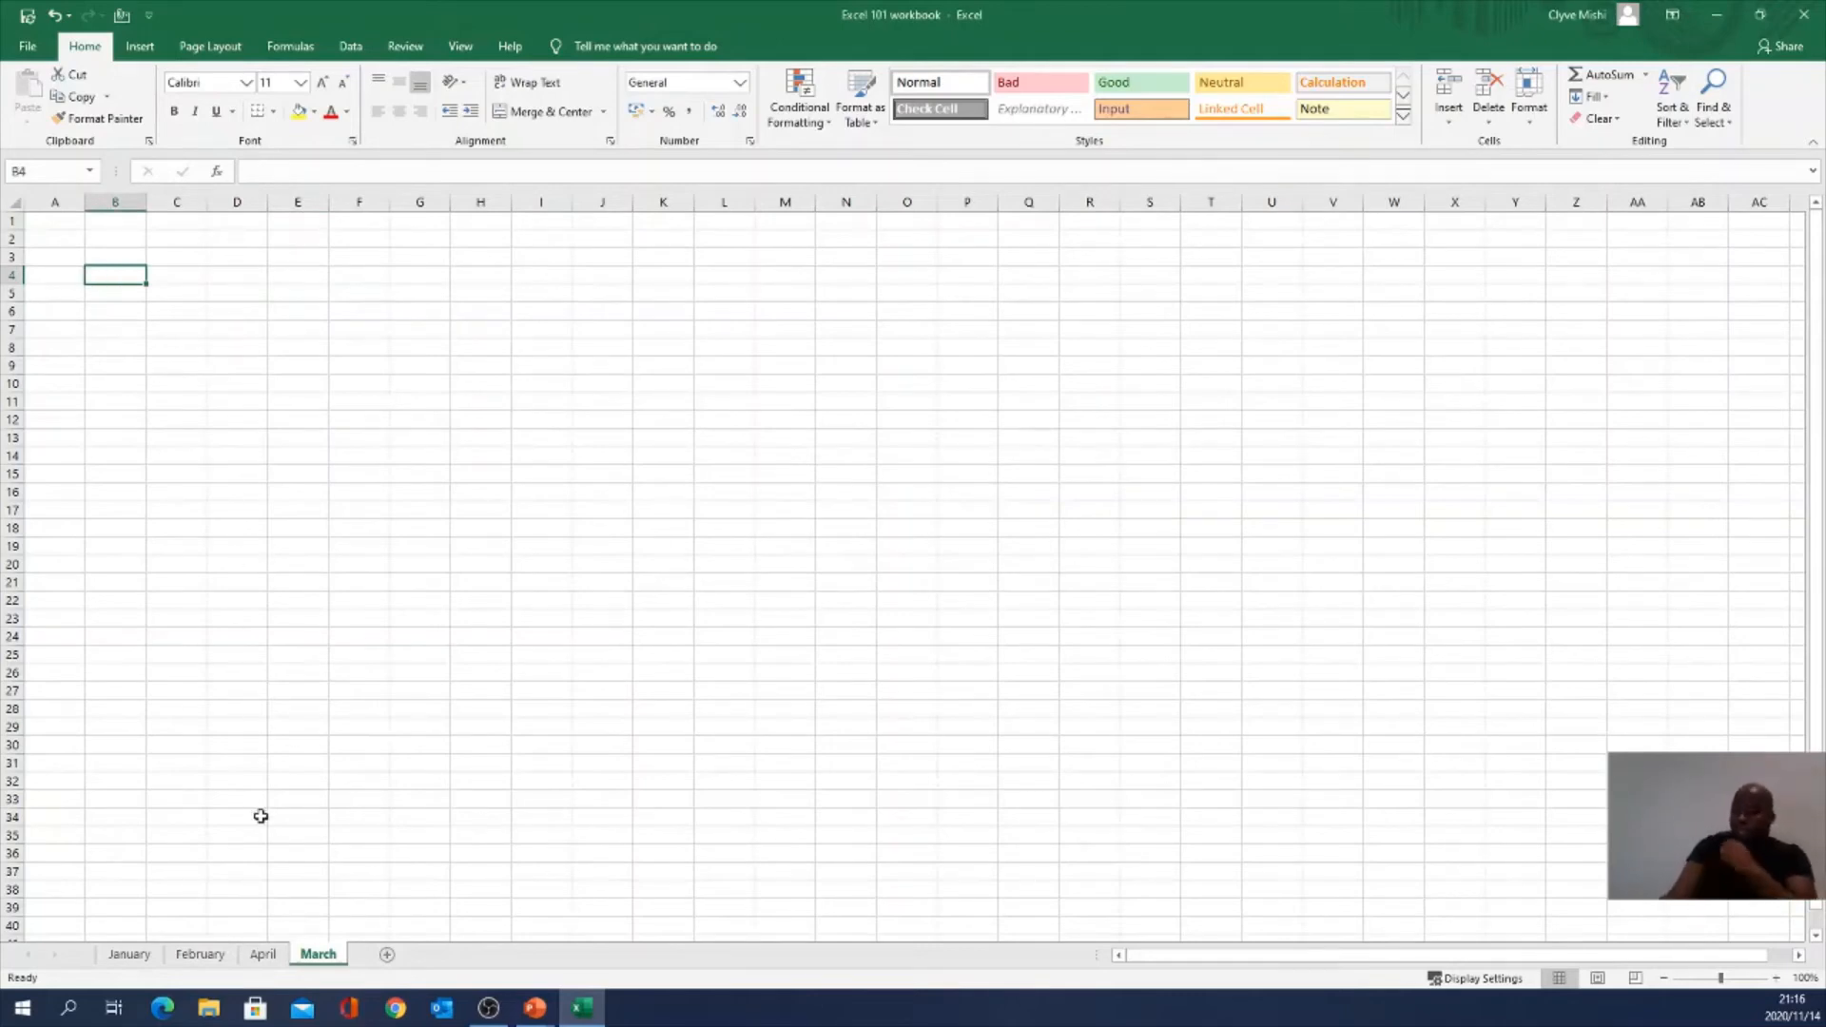
Step: Group the February, April and March tabs and delete them, confirming the prompt
left_click(201, 955)
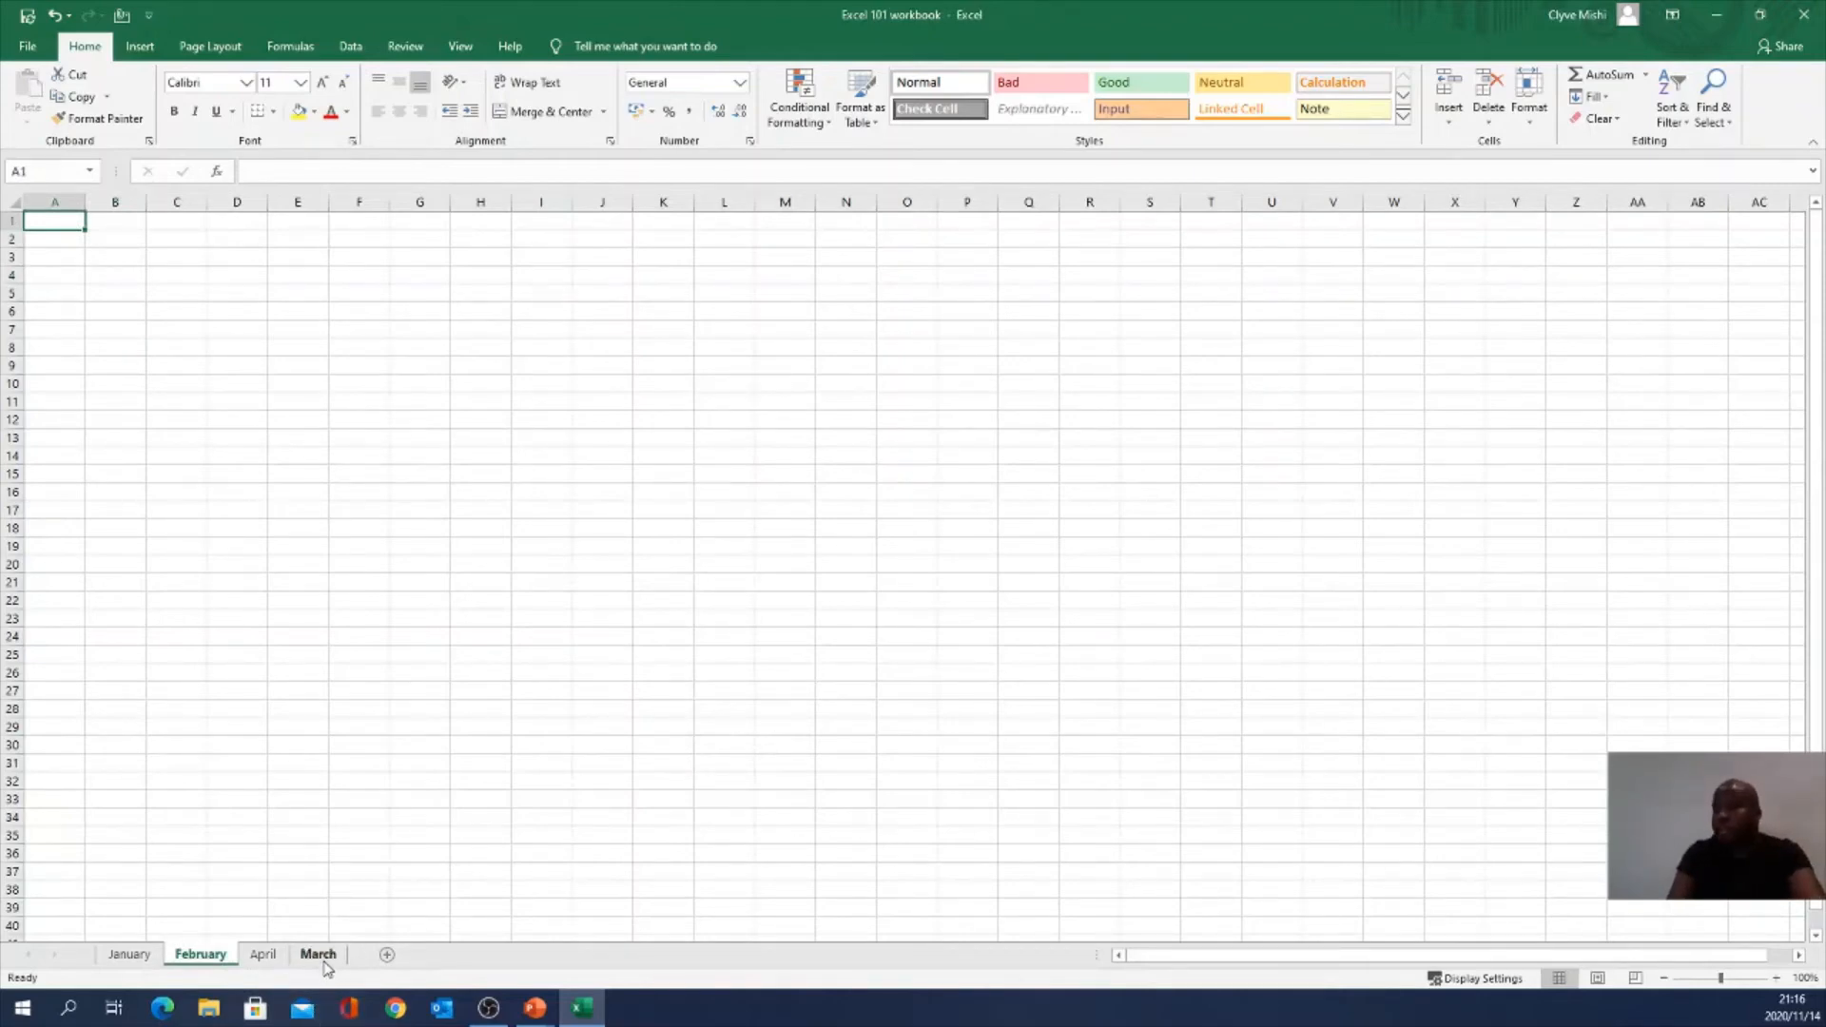
left_click(324, 958, "shift")
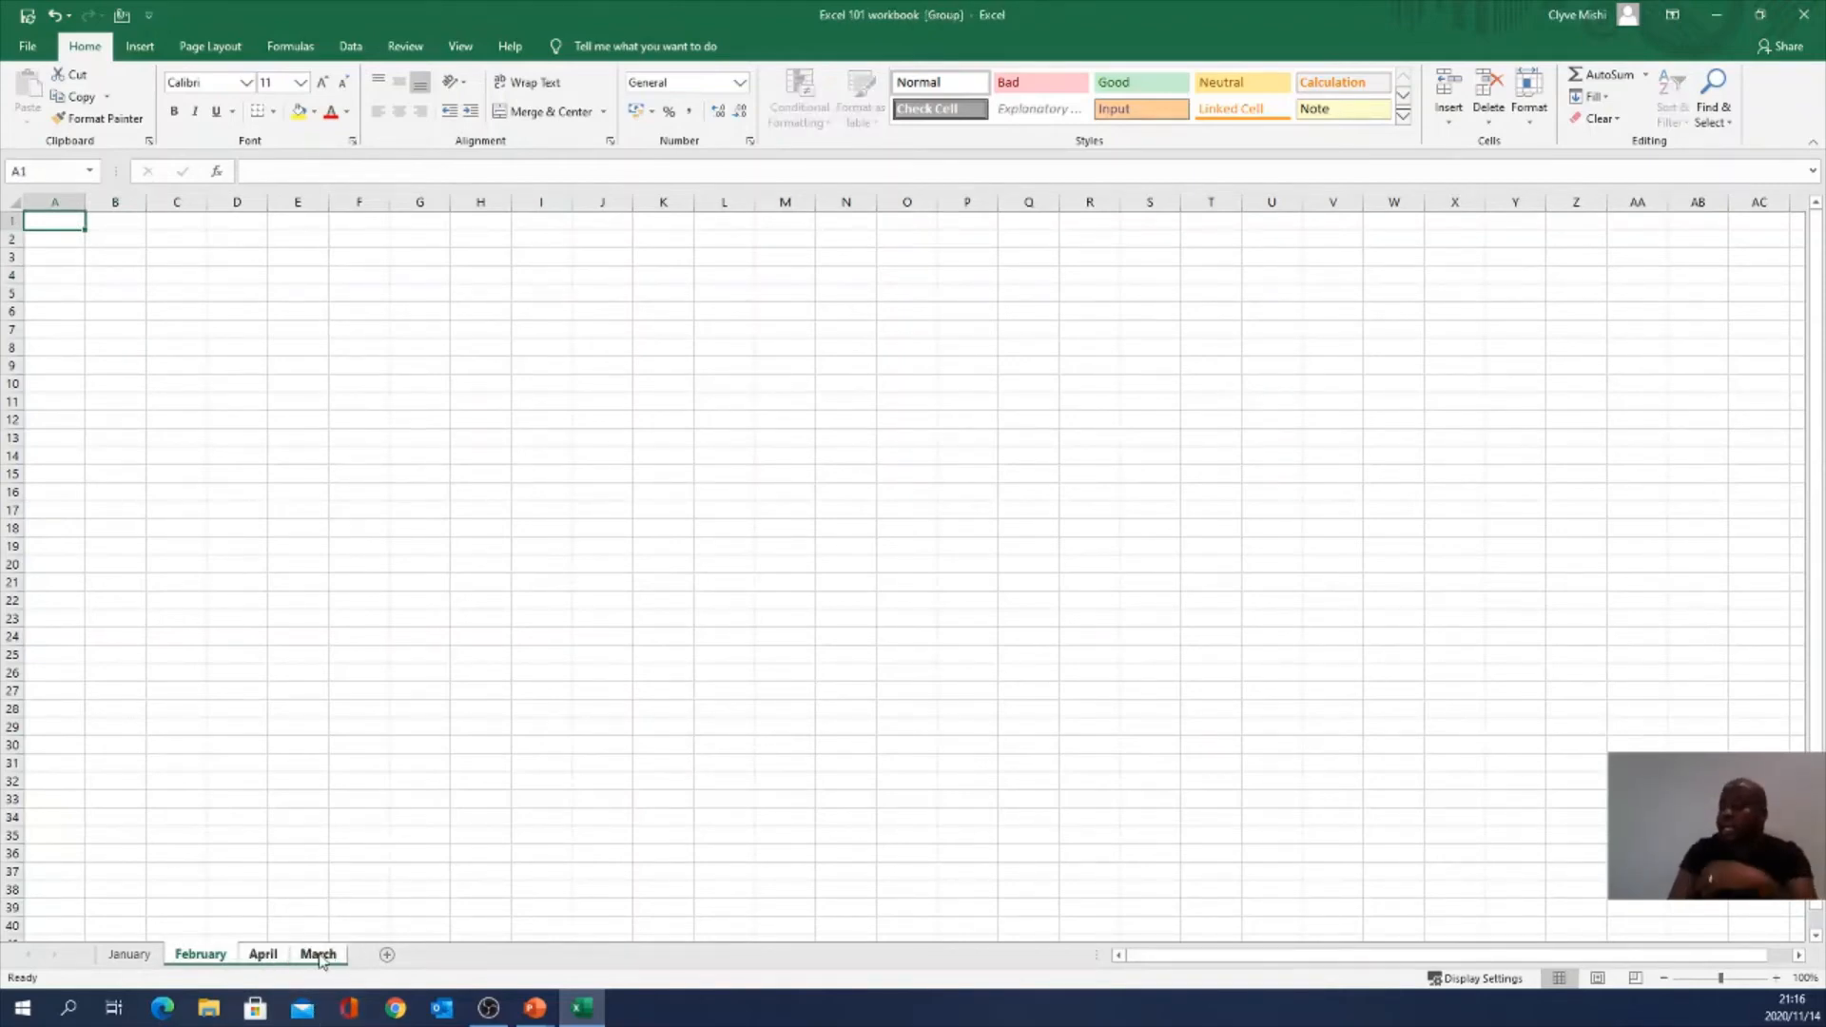
right_click(325, 955)
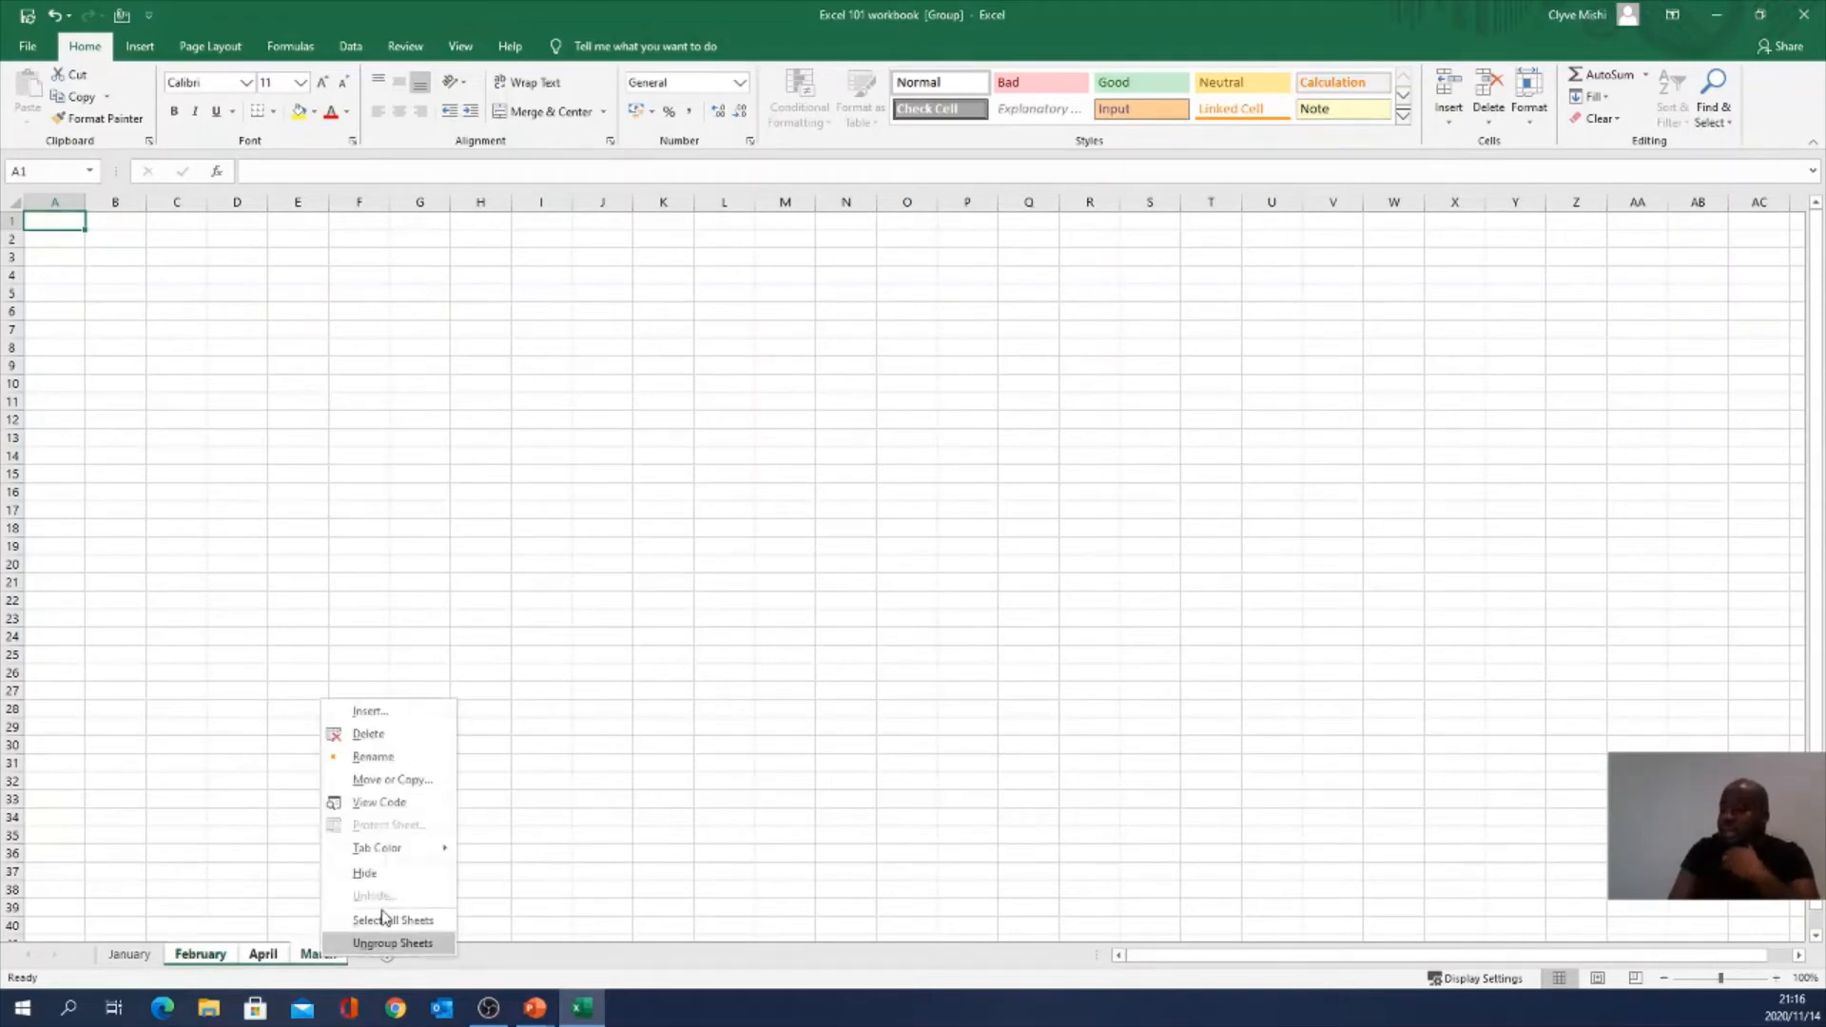
left_click(369, 734)
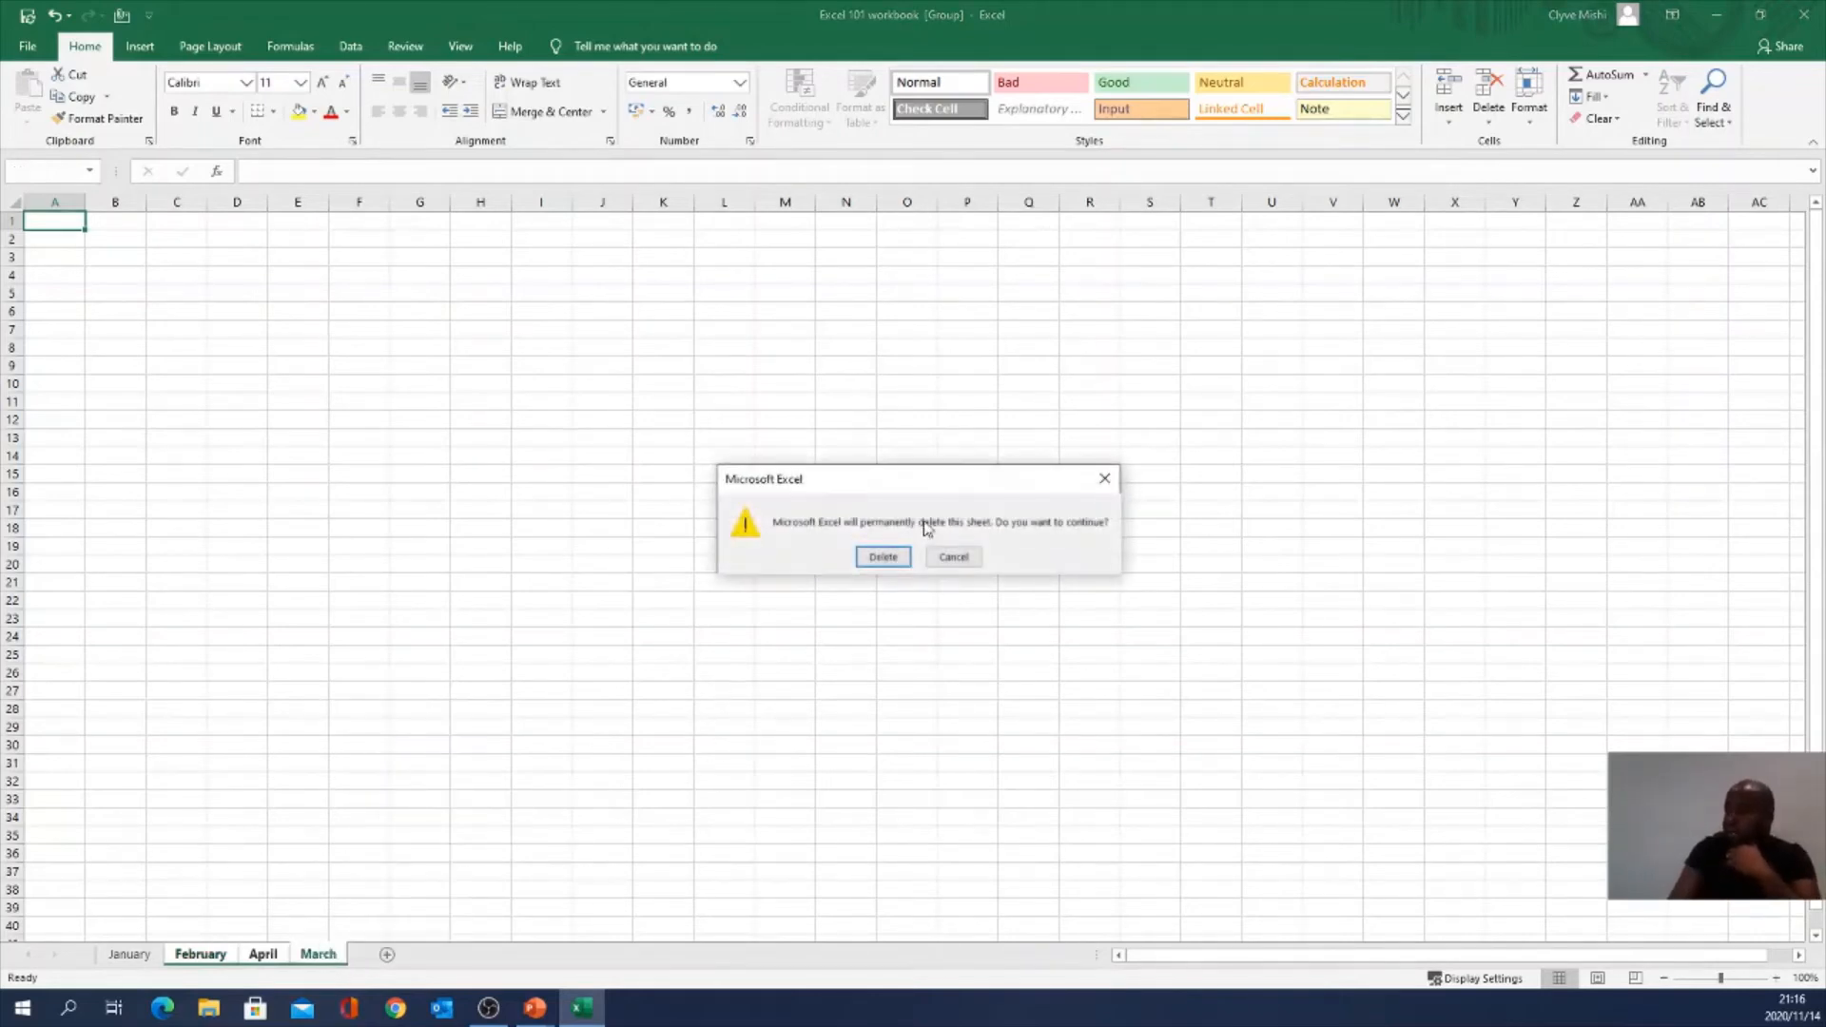
left_click(885, 558)
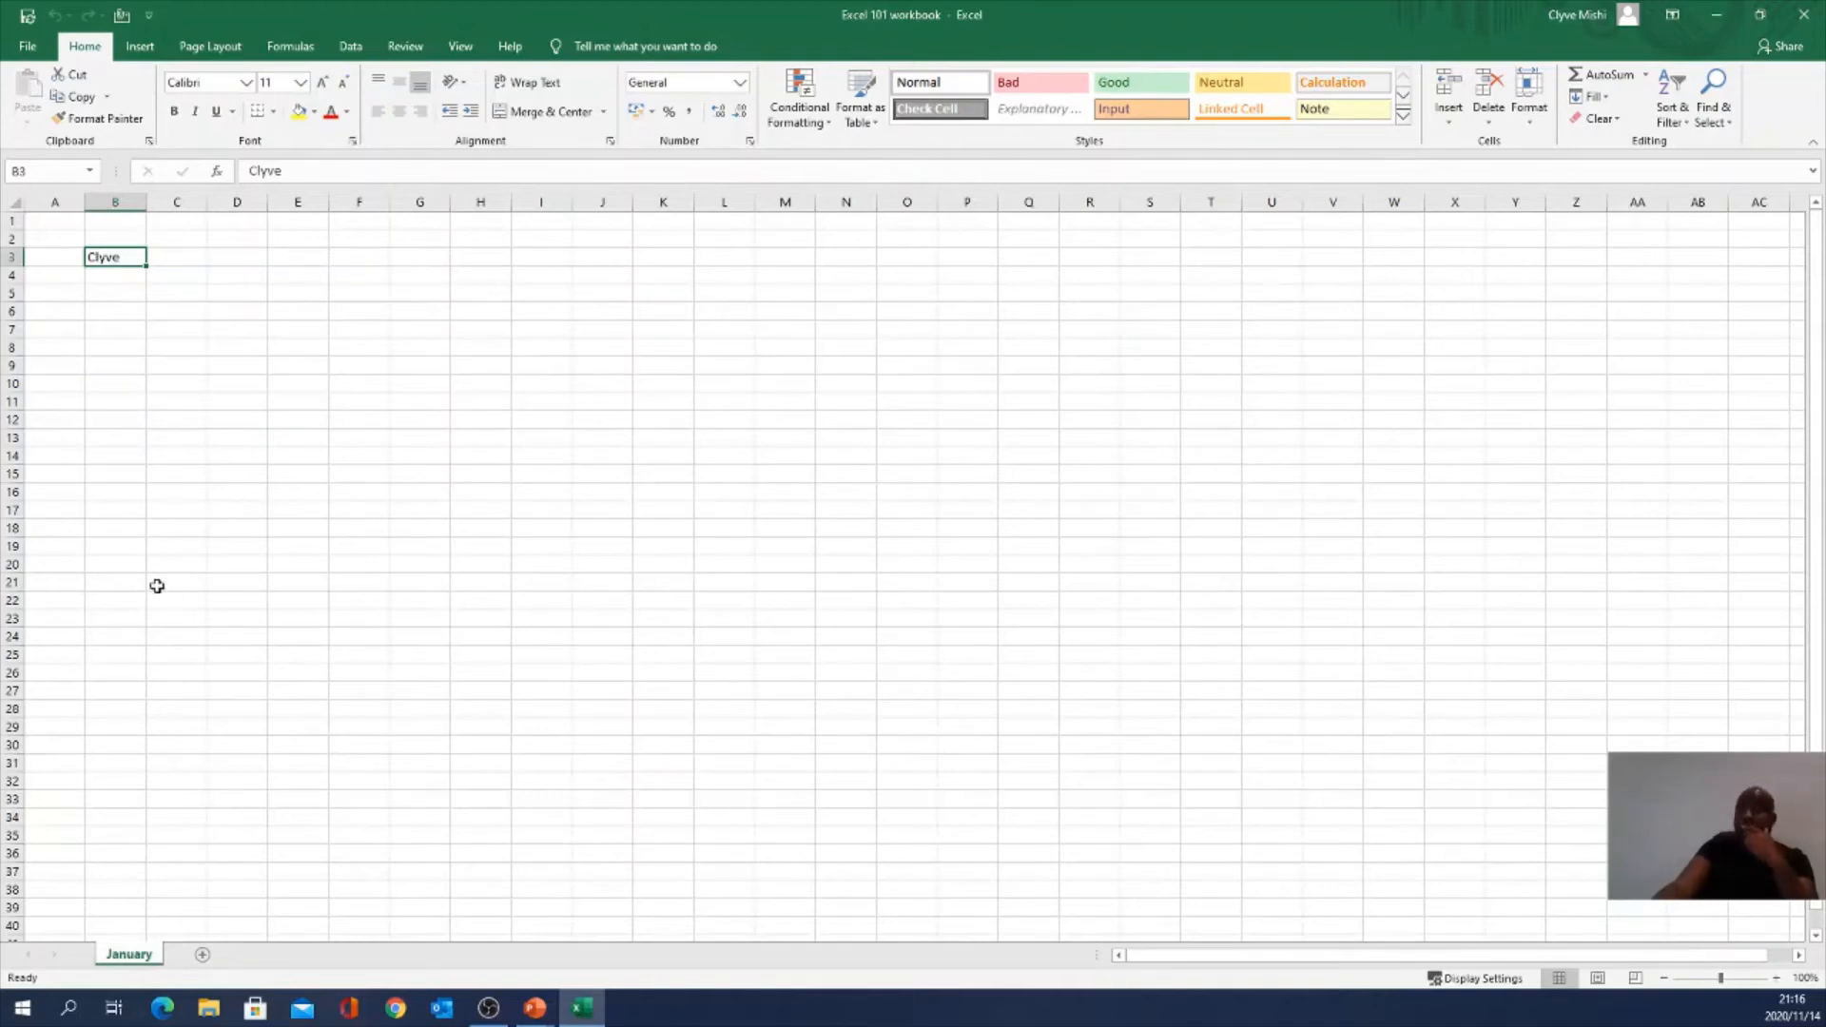
Step: Add a new sheet after January and name it March
left_click(202, 955)
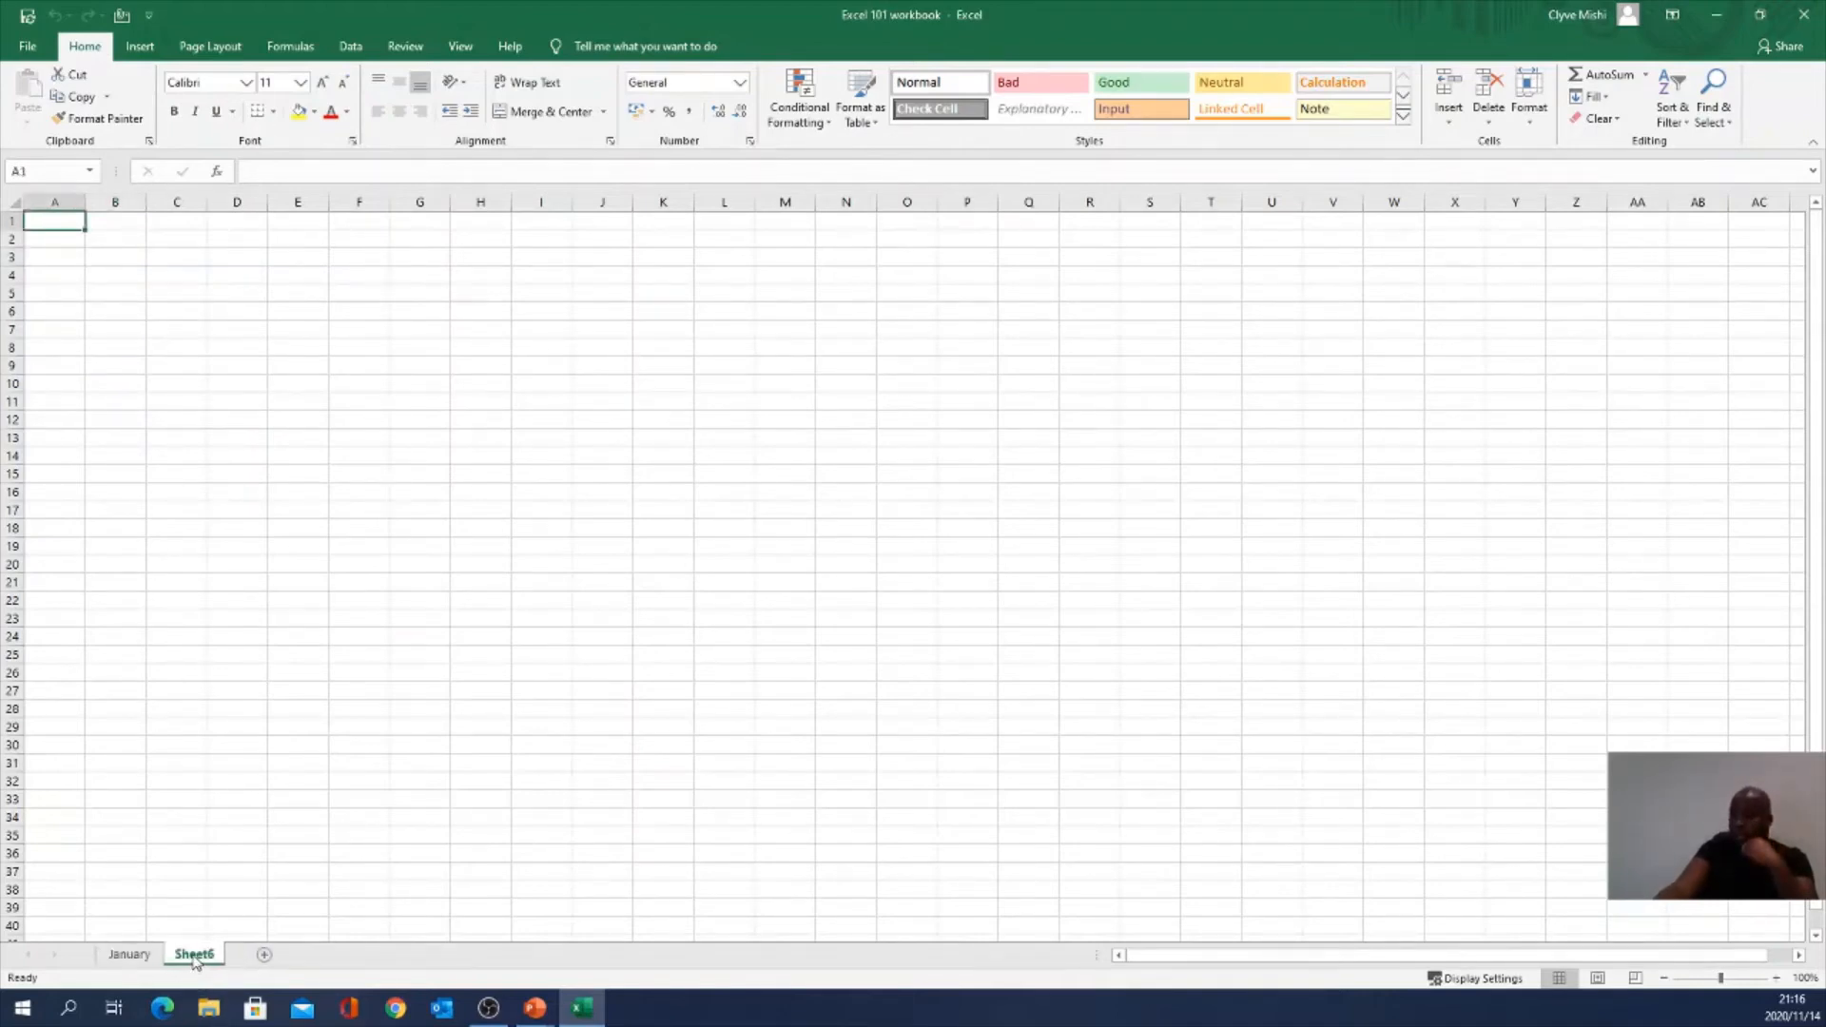
right_click(195, 956)
left_click(244, 772)
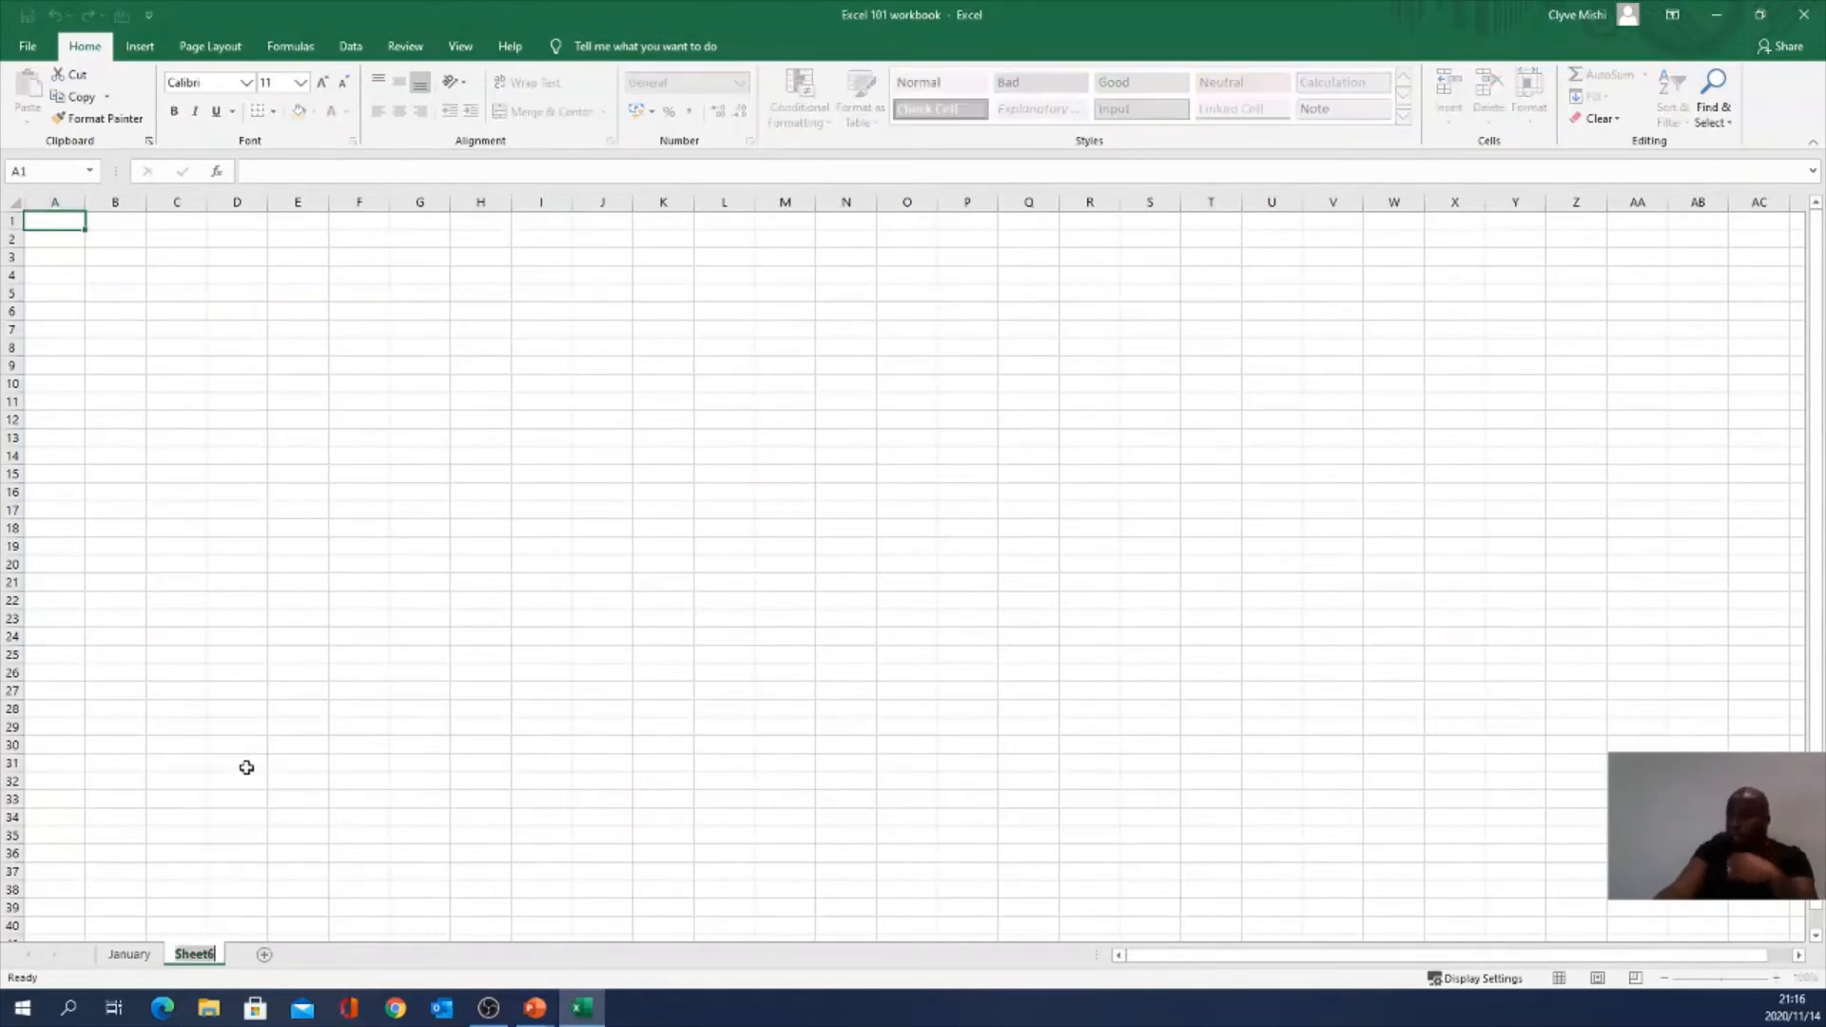
left_click(213, 892)
right_click(203, 962)
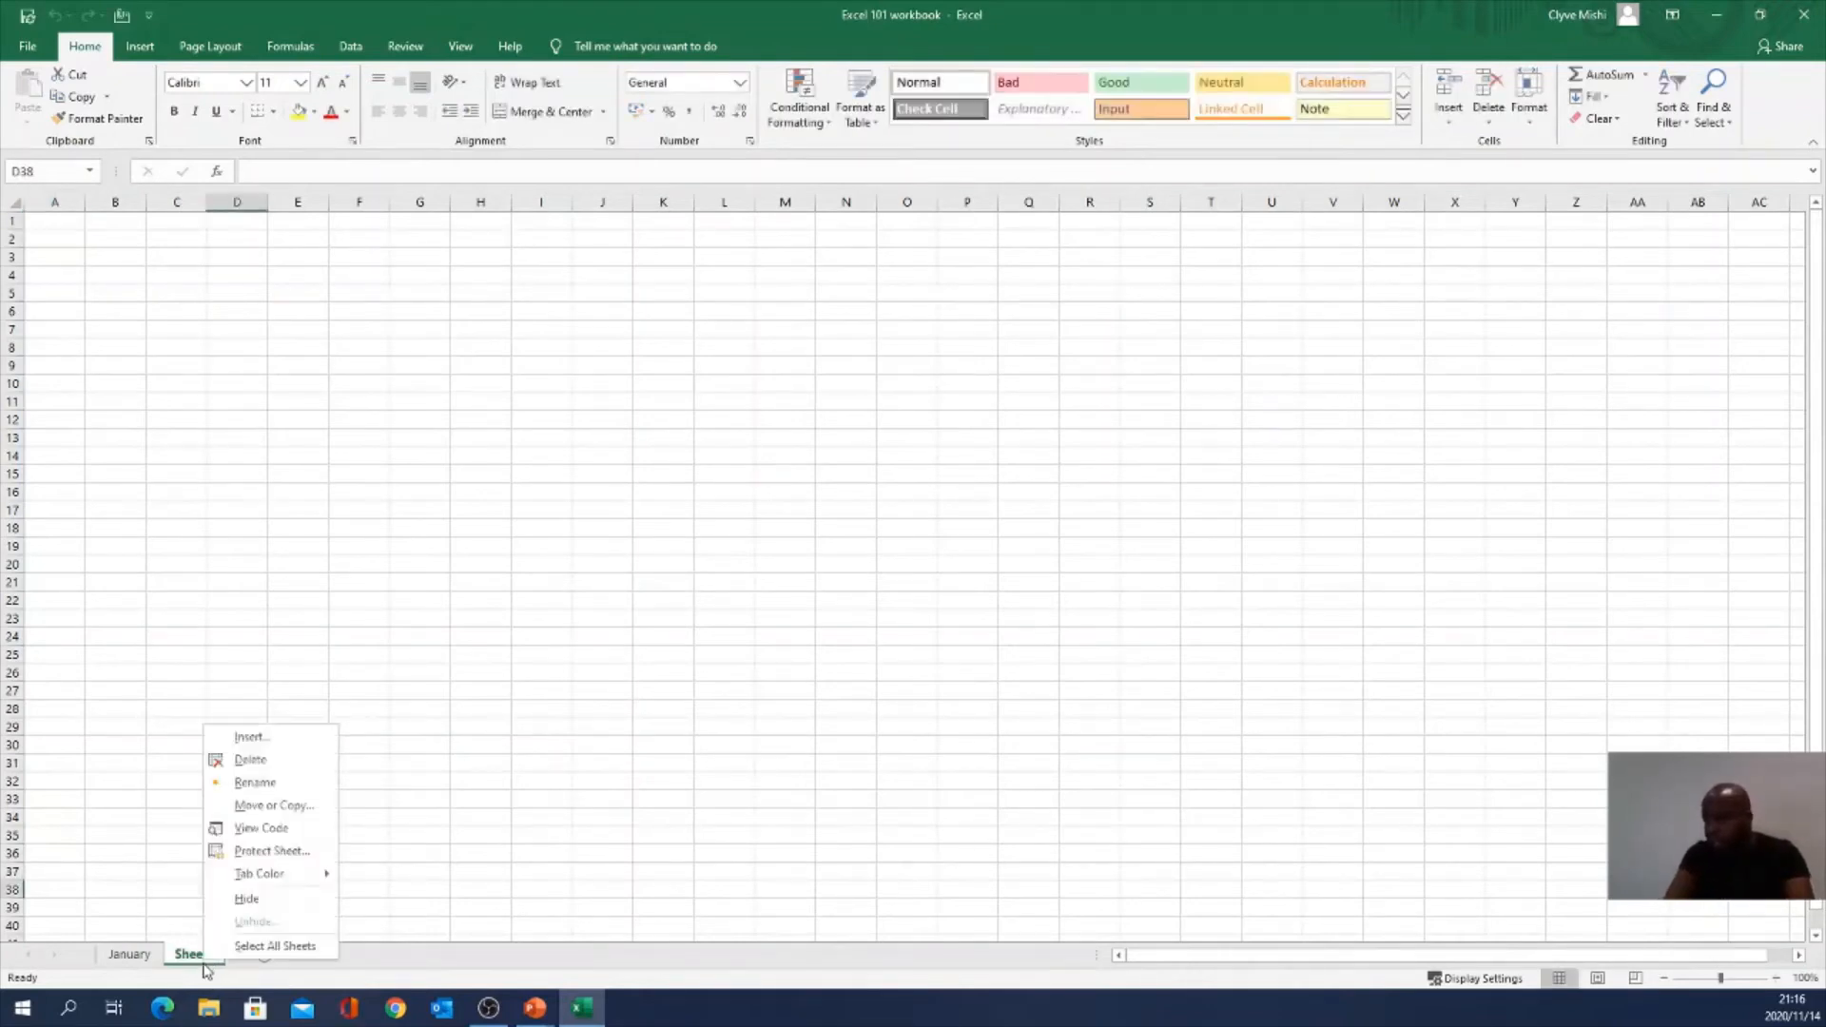
left_click(257, 783)
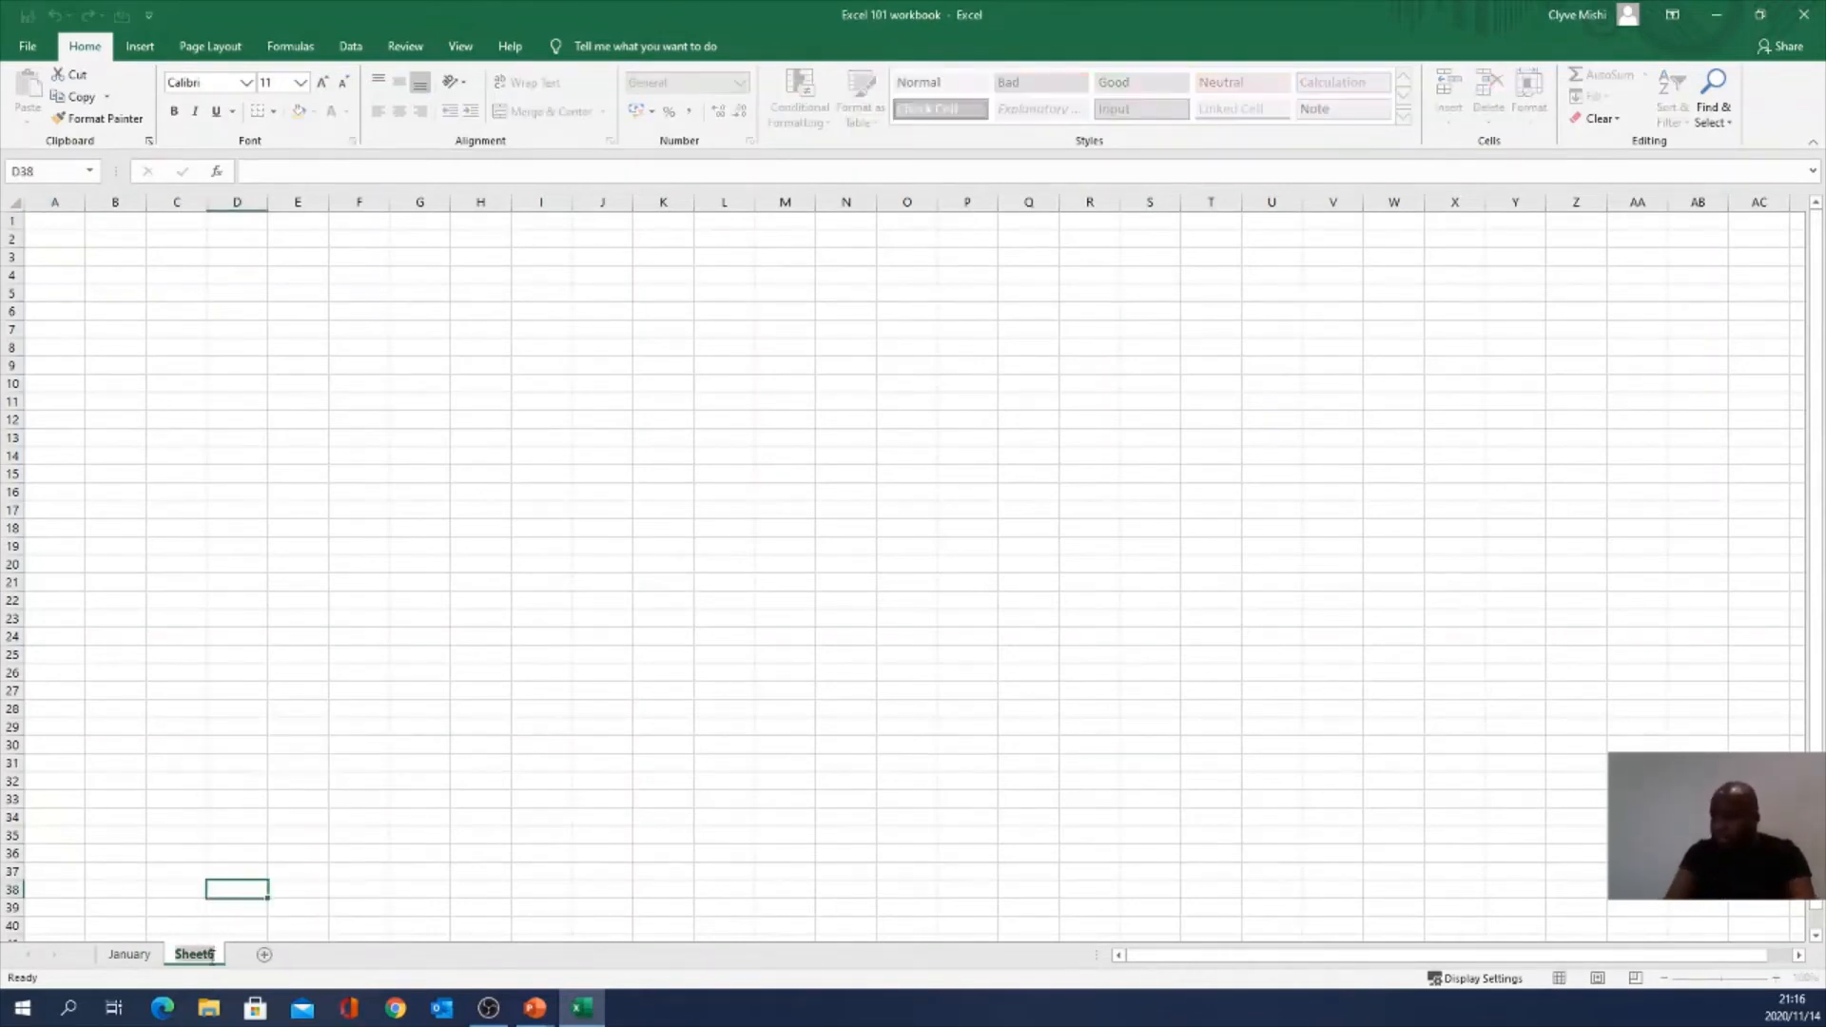
type("M")
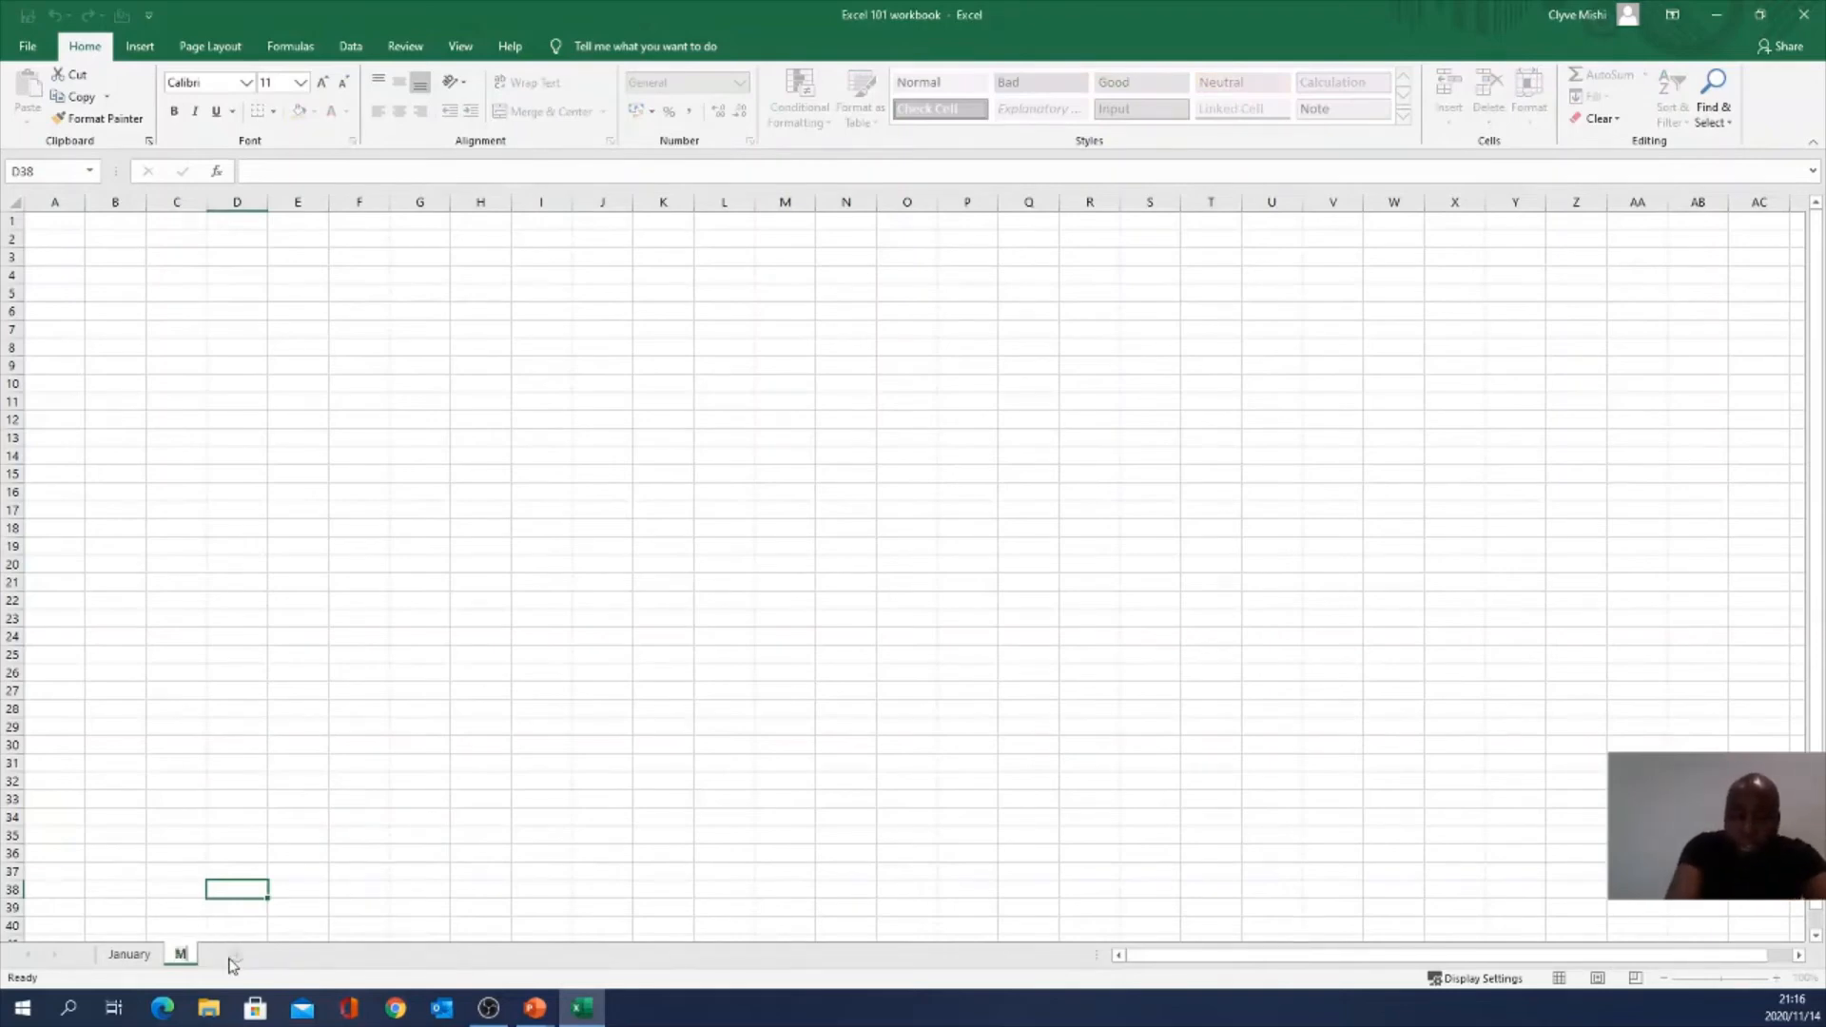
type("arch")
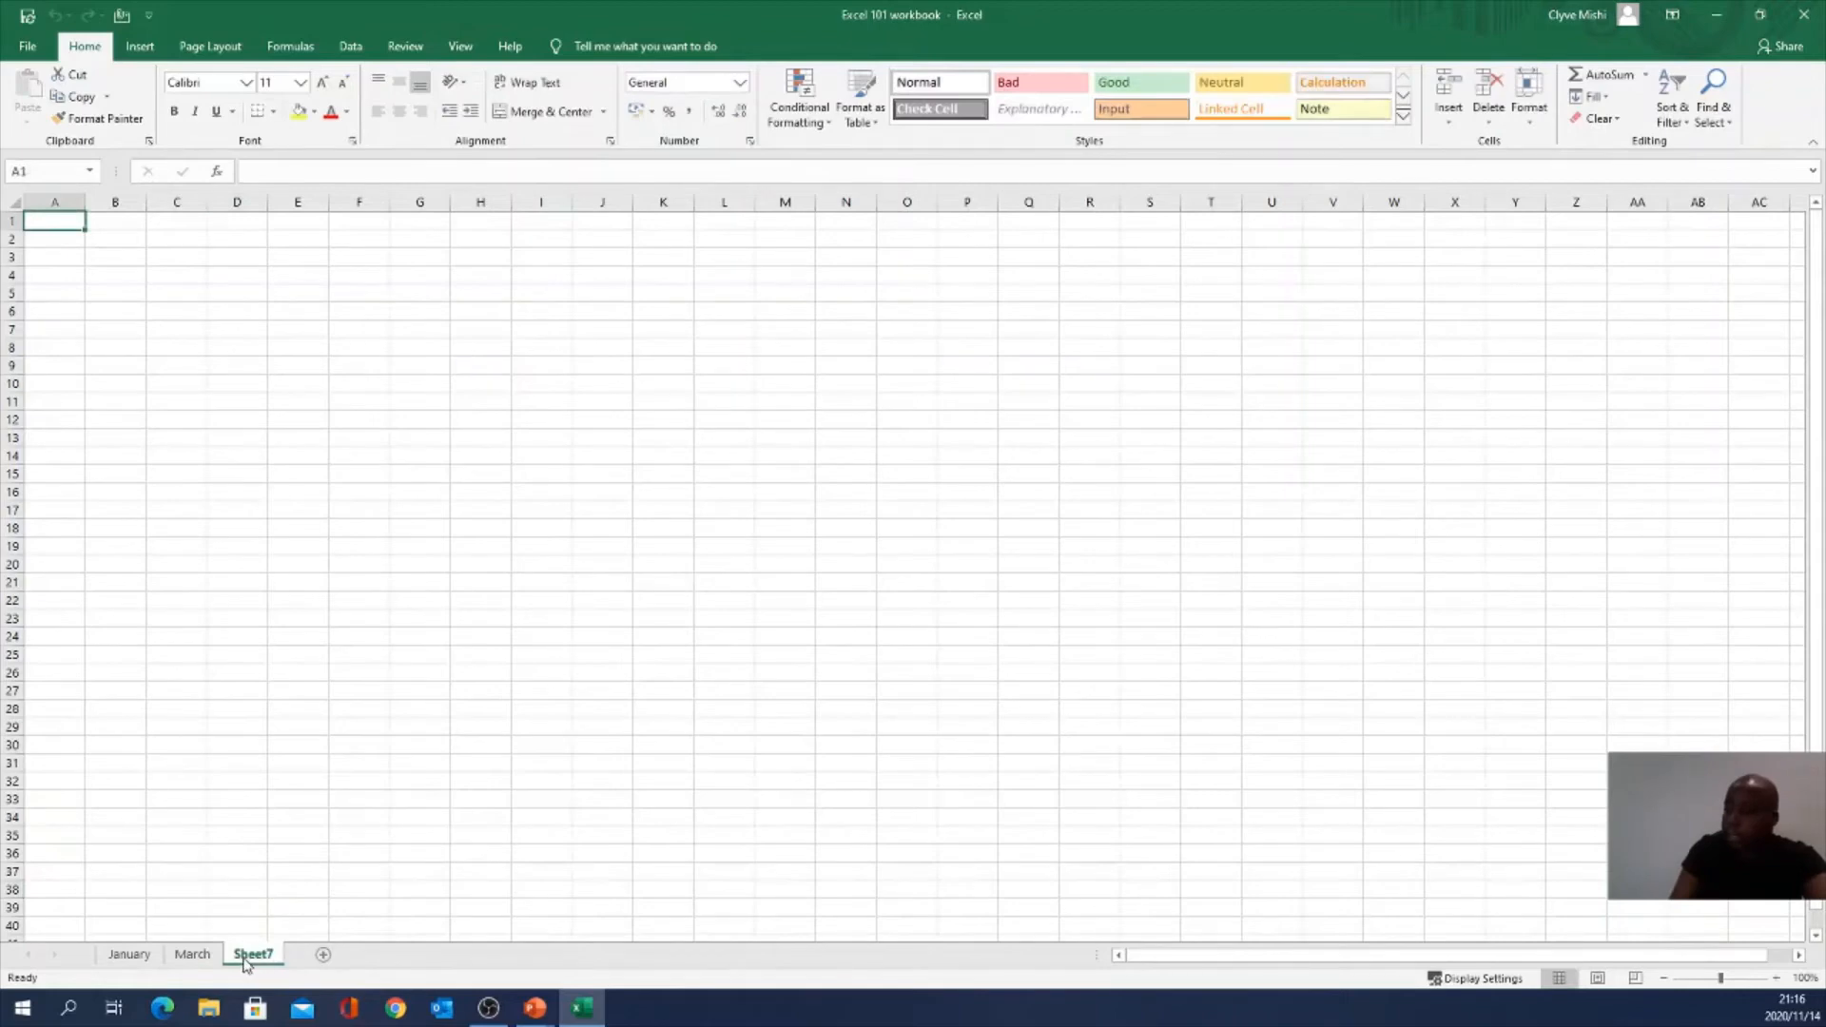
Step: Name the other new sheet February, then switch to March
double_click(244, 955)
type("F")
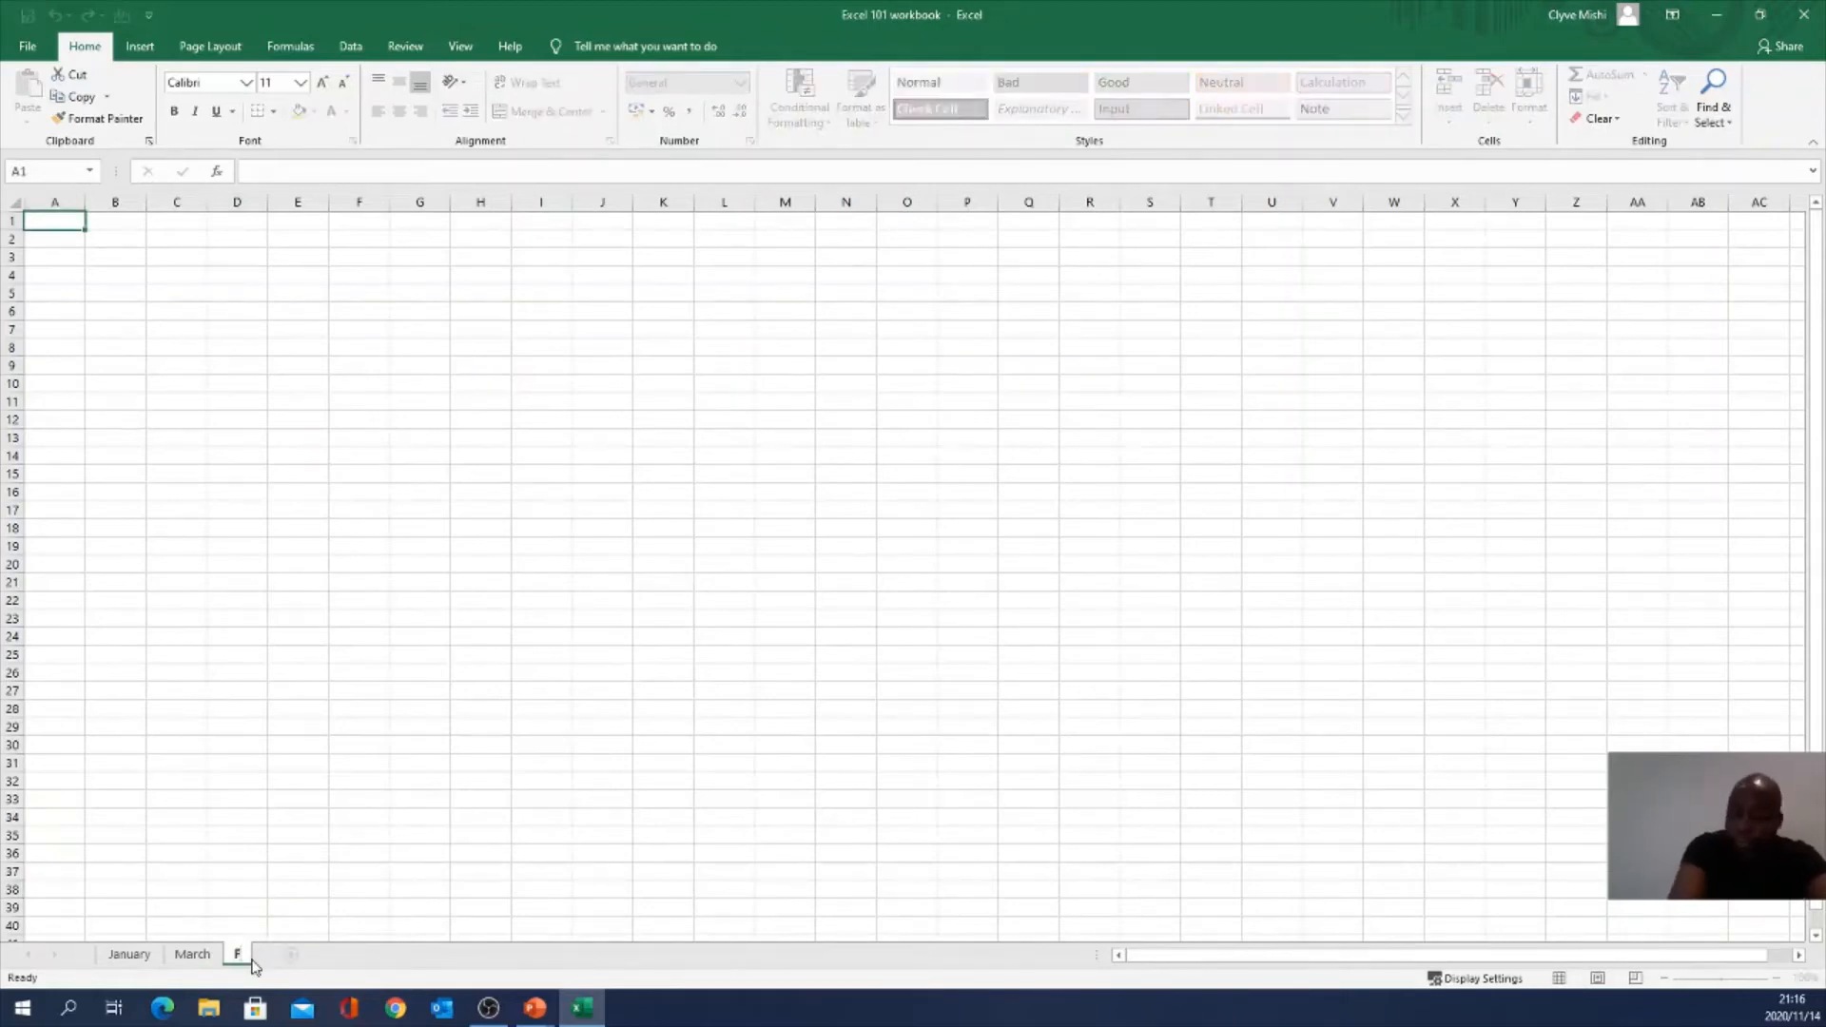
type("ebruary")
key("Return")
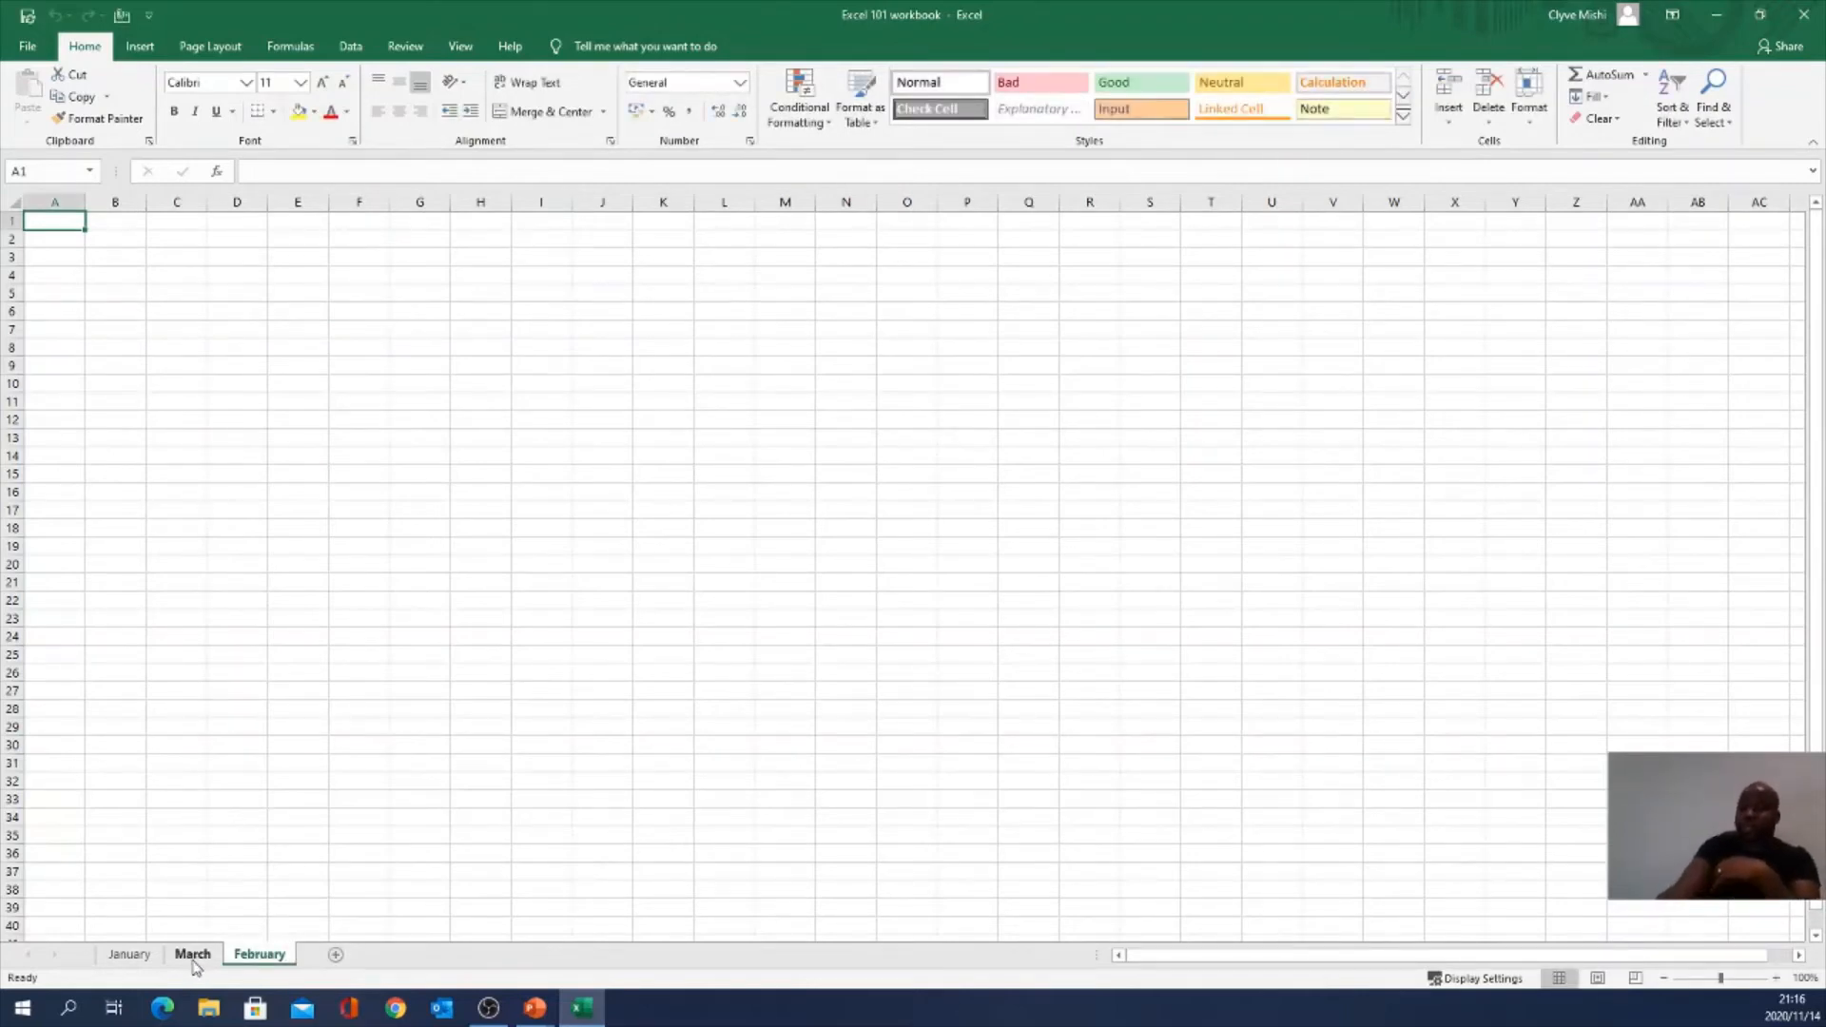
left_click(194, 955)
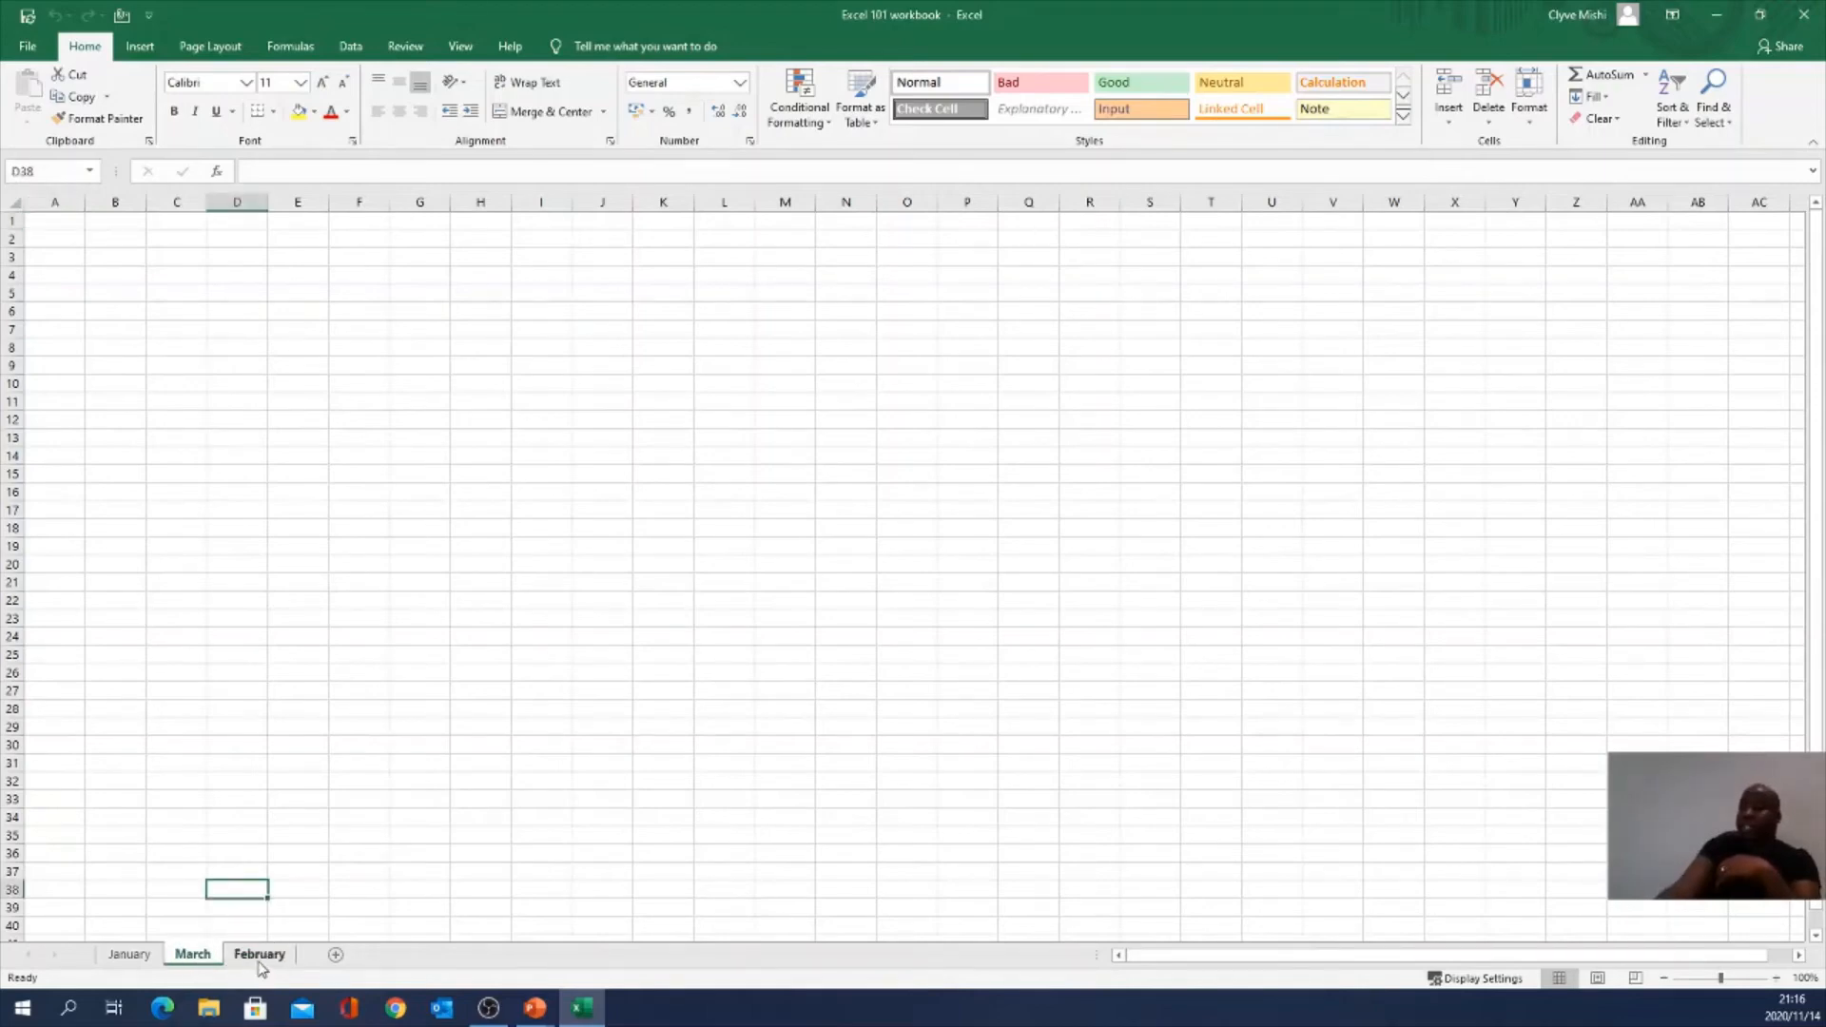
Step: Reposition the March sheet using Move or Copy and by dragging its tab after February
right_click(195, 959)
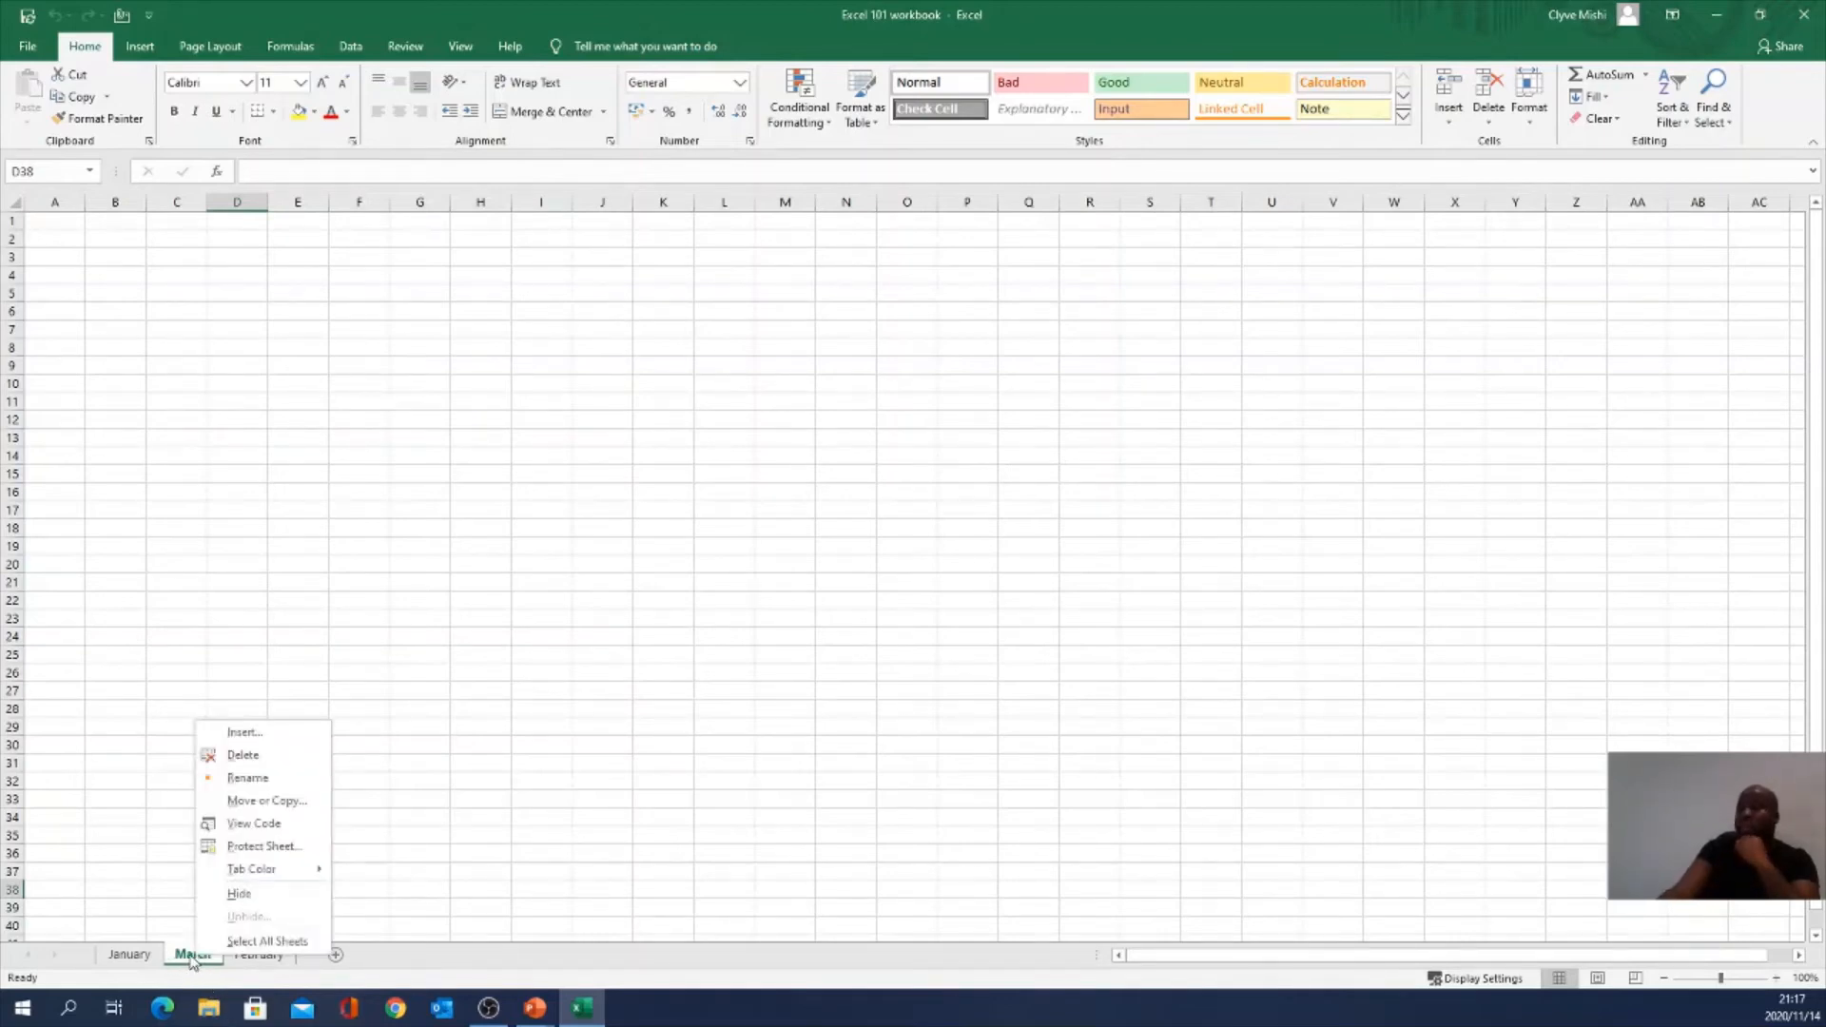
left_click(276, 801)
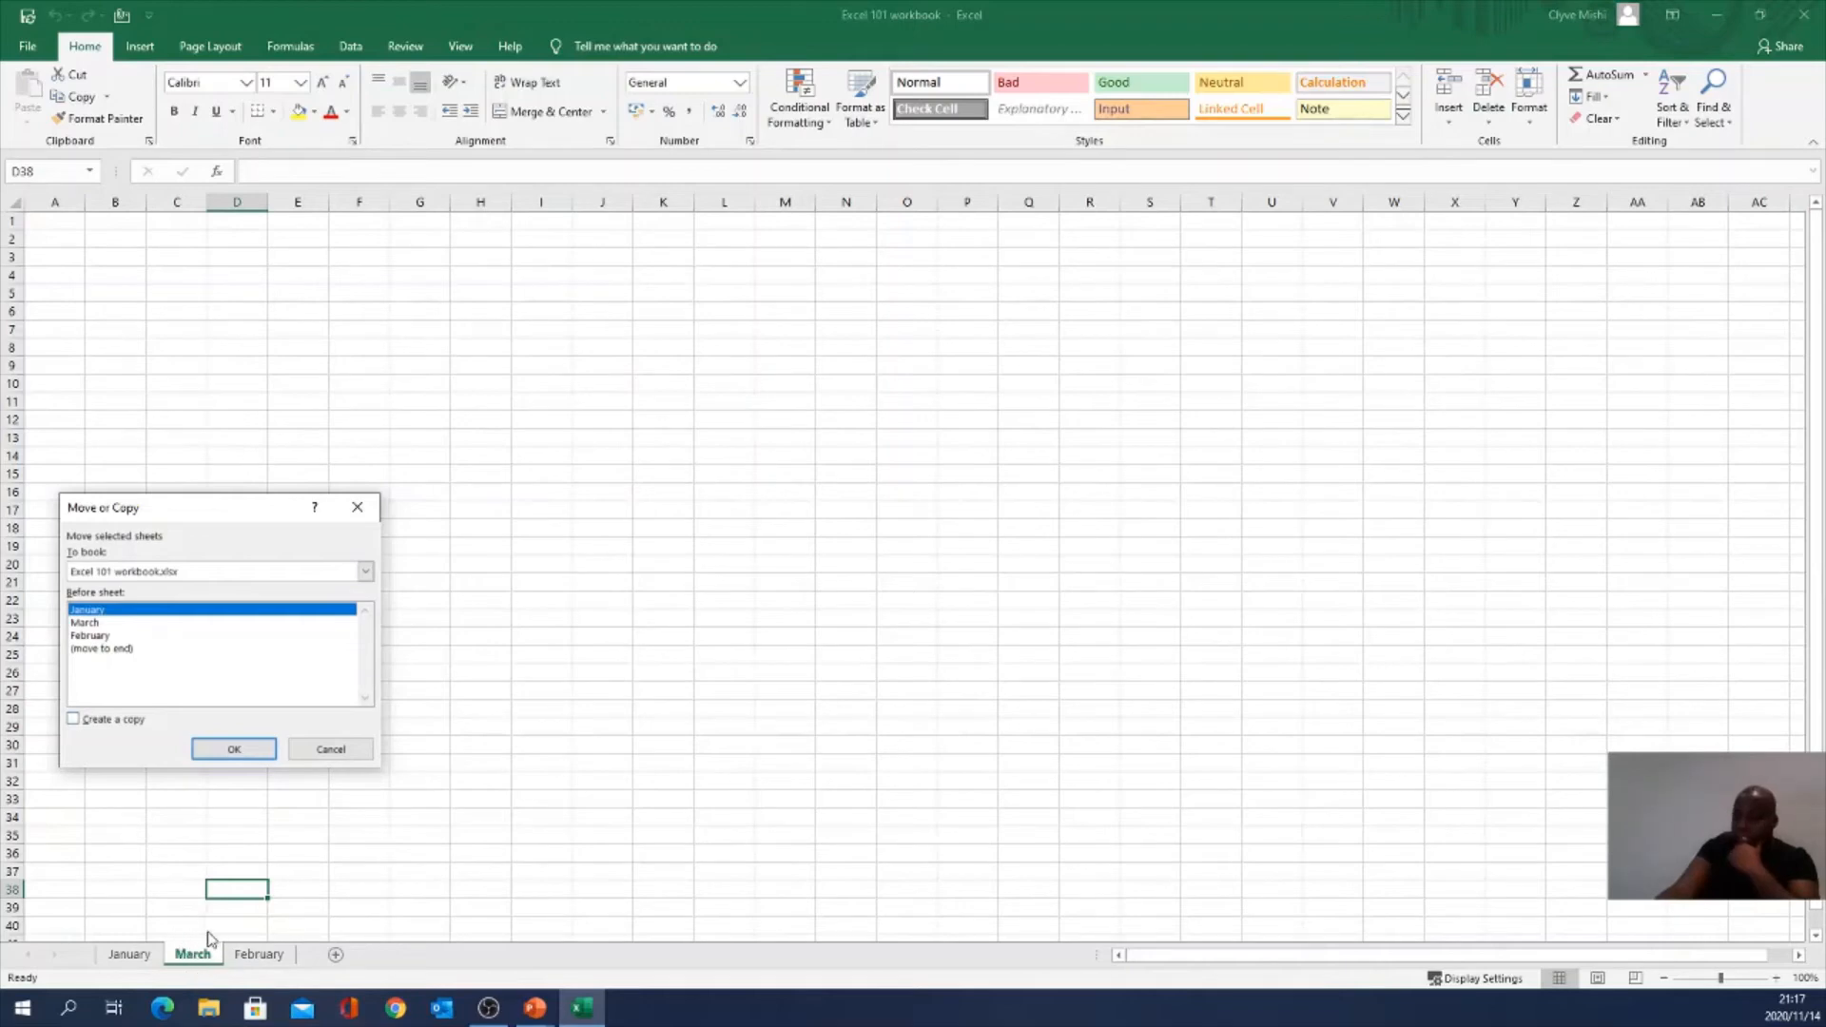
left_click(102, 649)
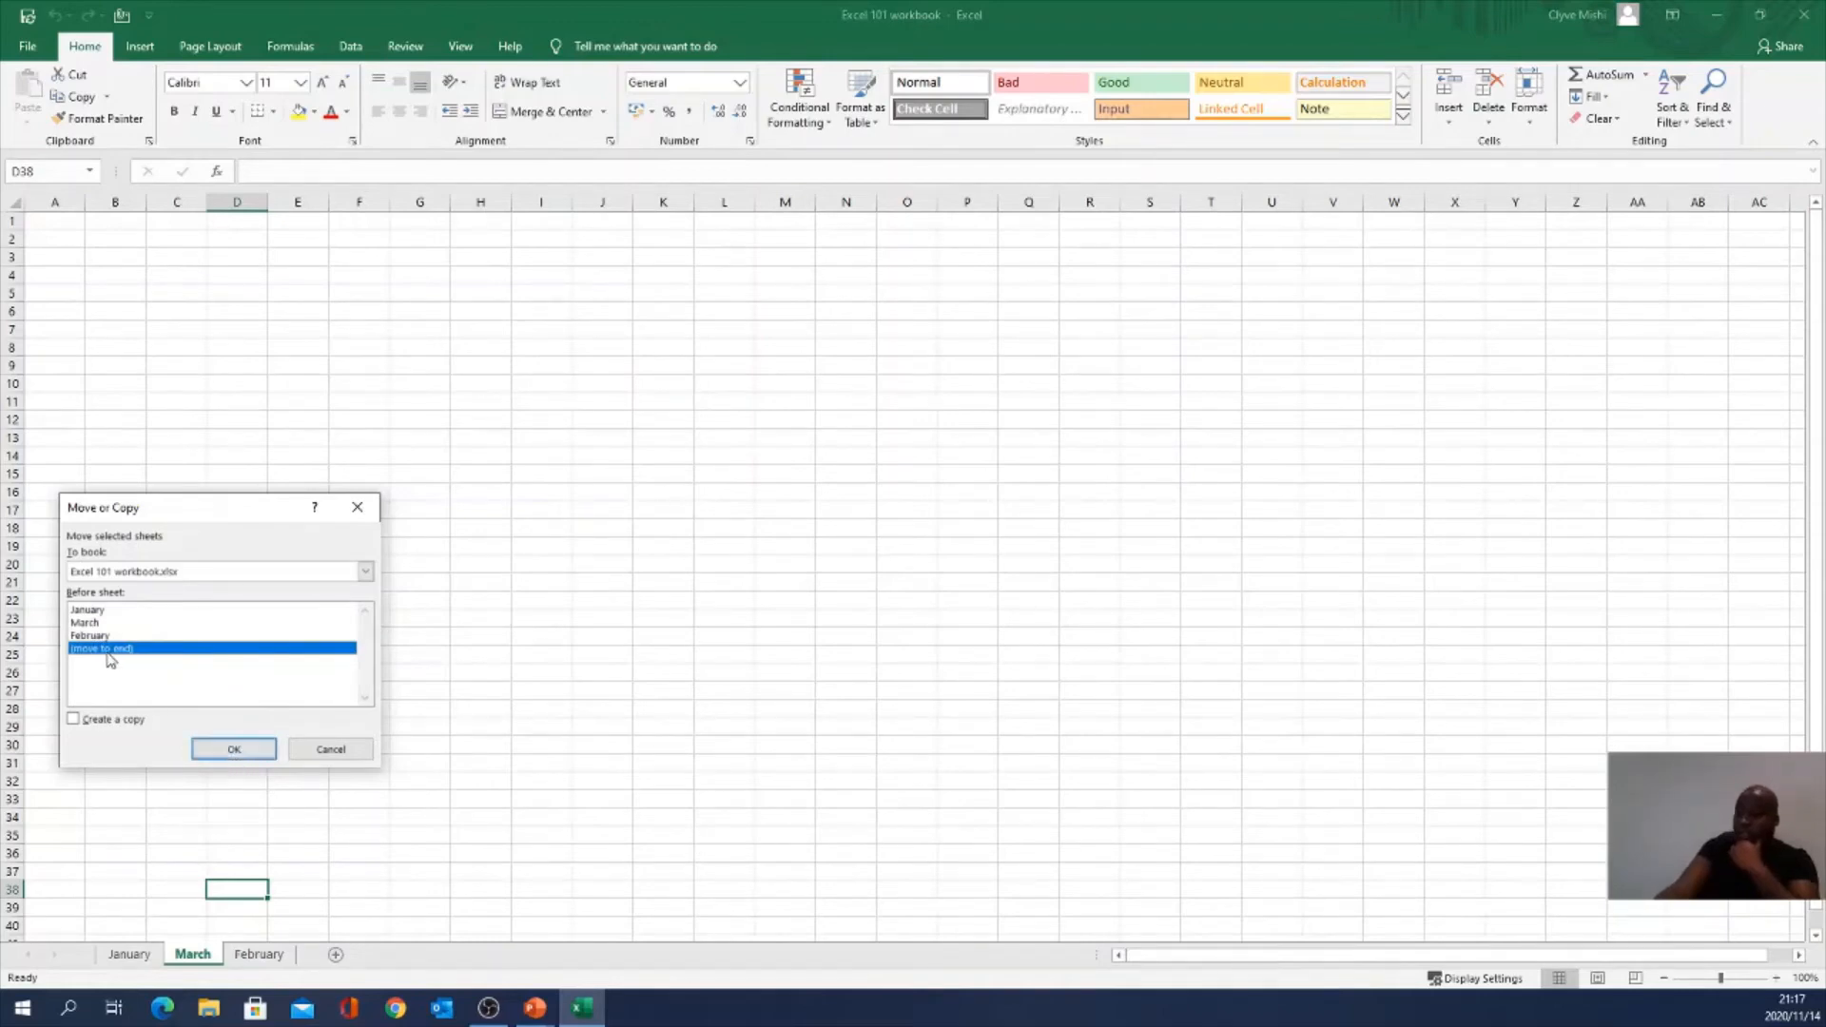
left_click(235, 750)
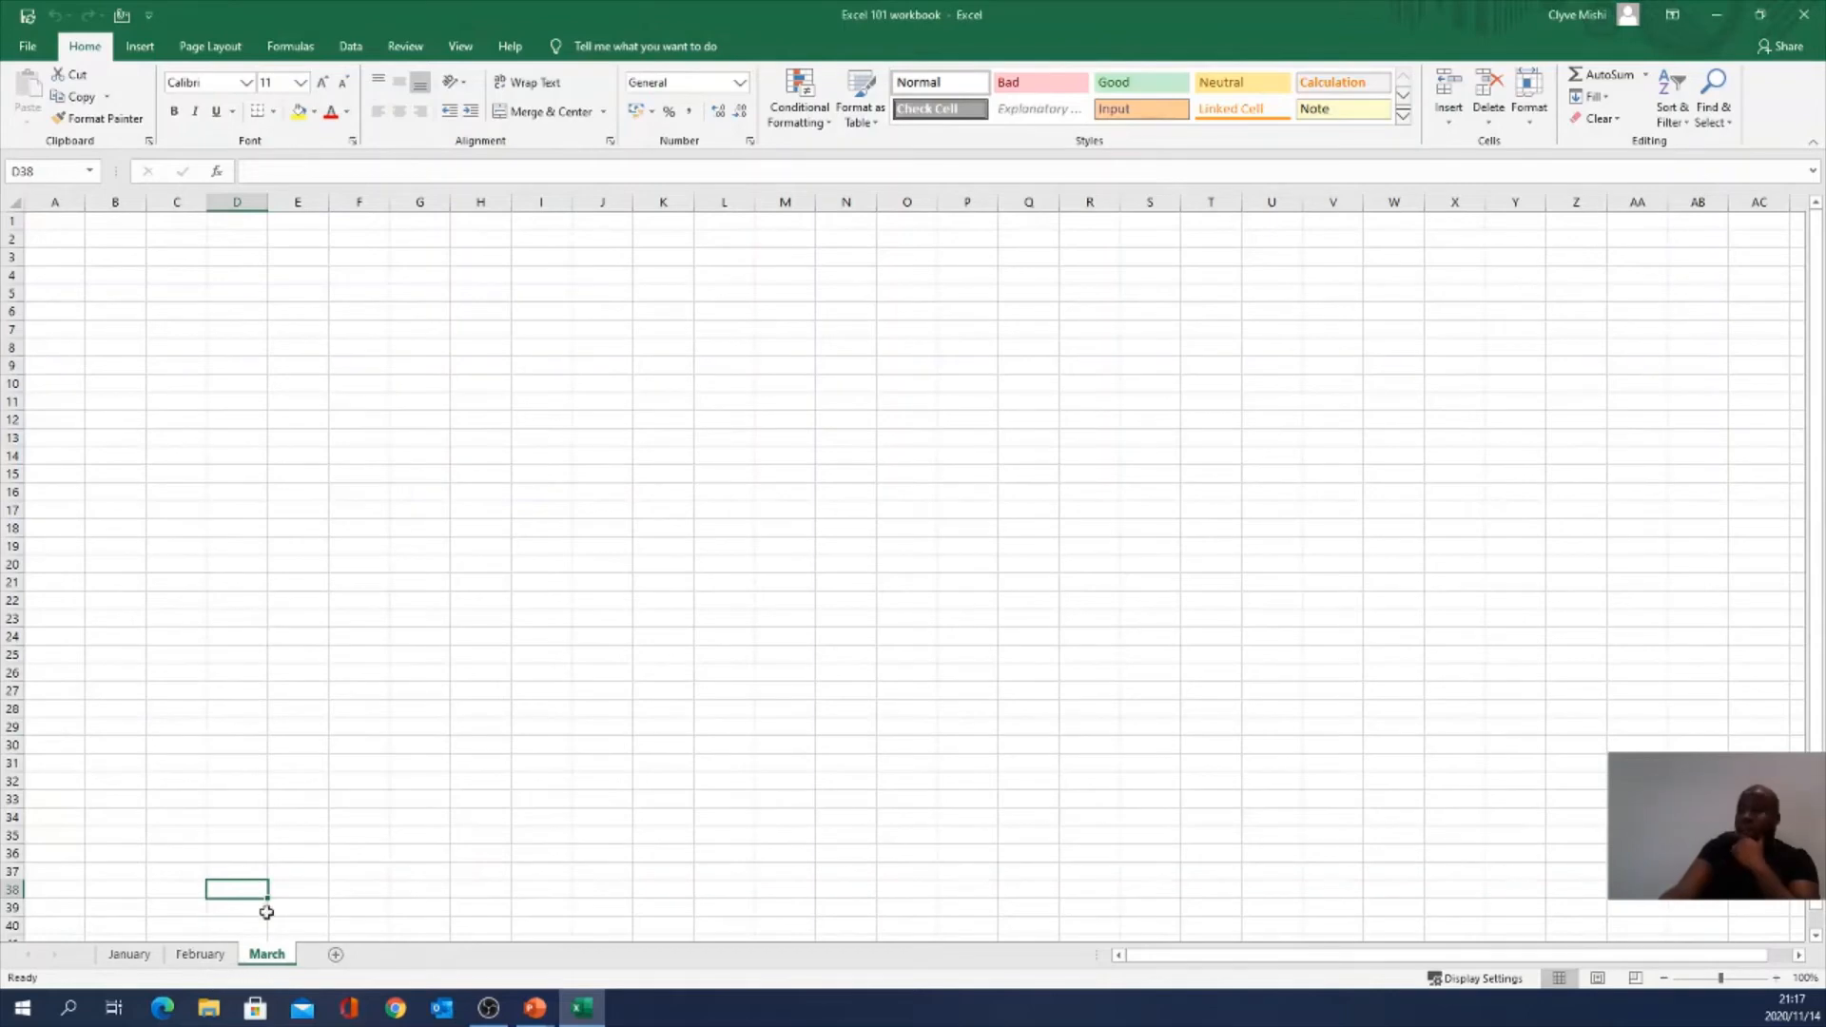
right_click(269, 962)
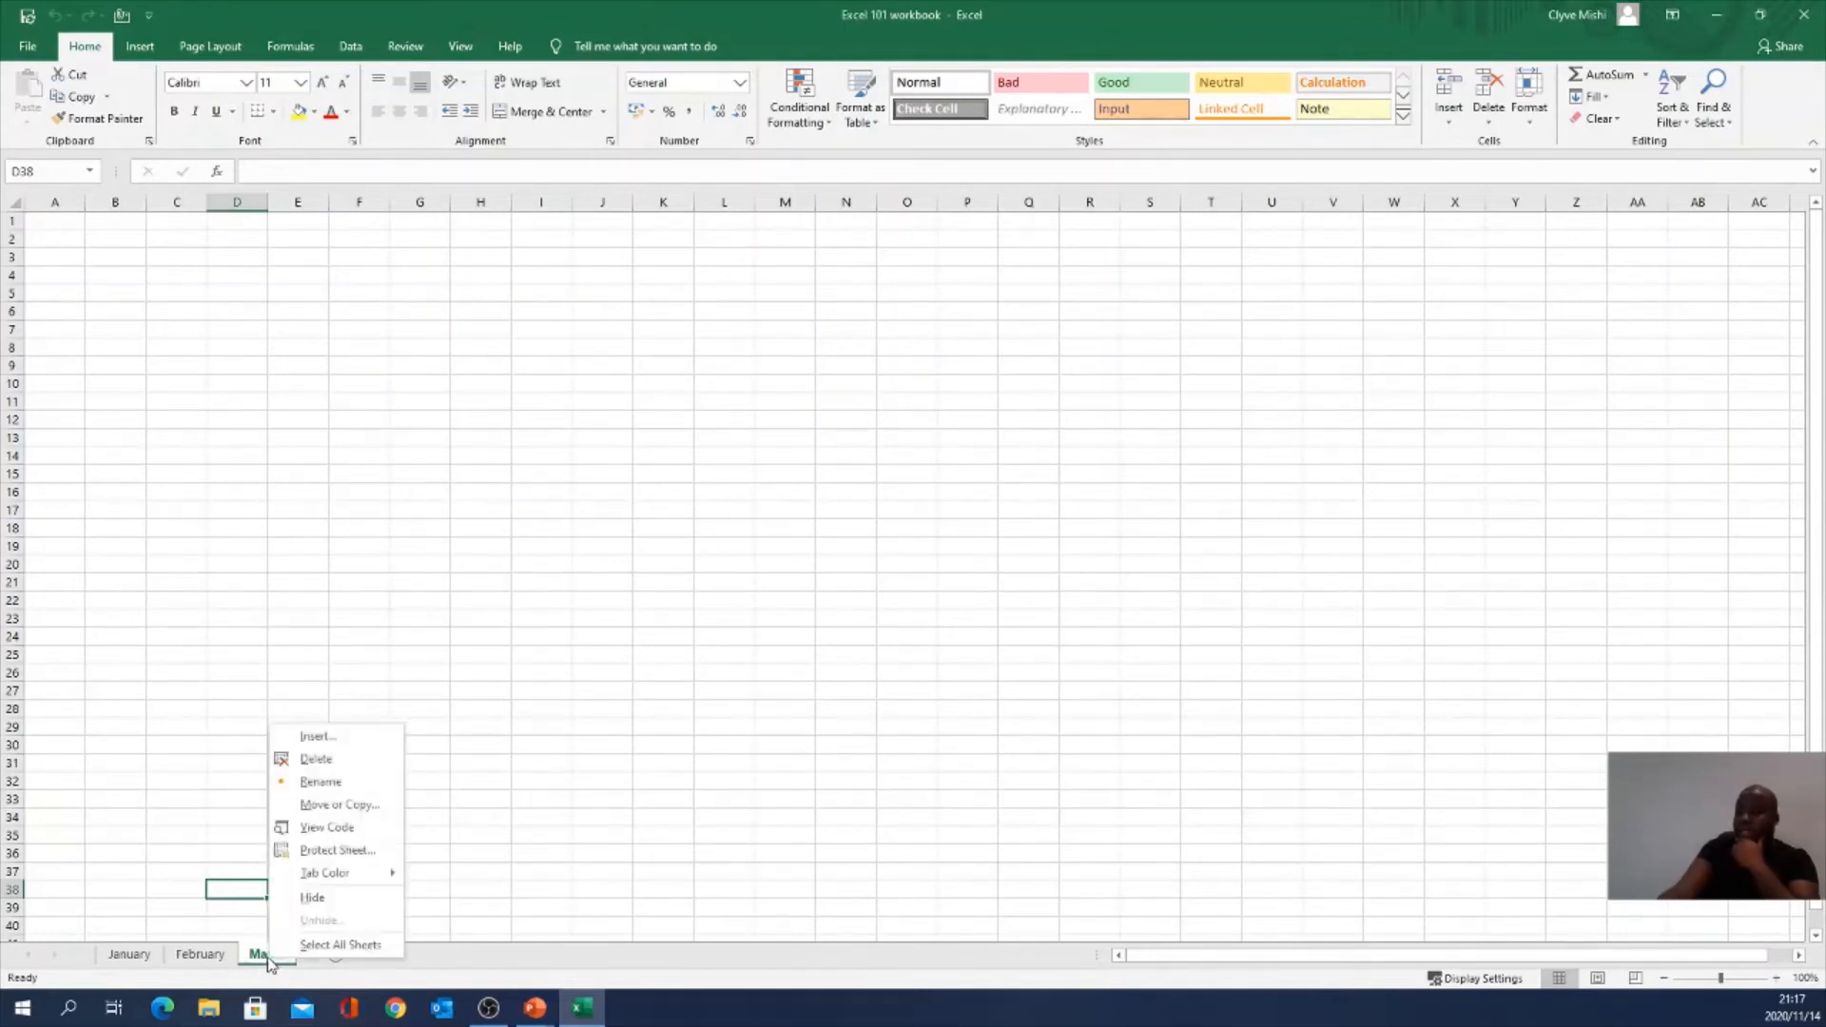
left_click(338, 806)
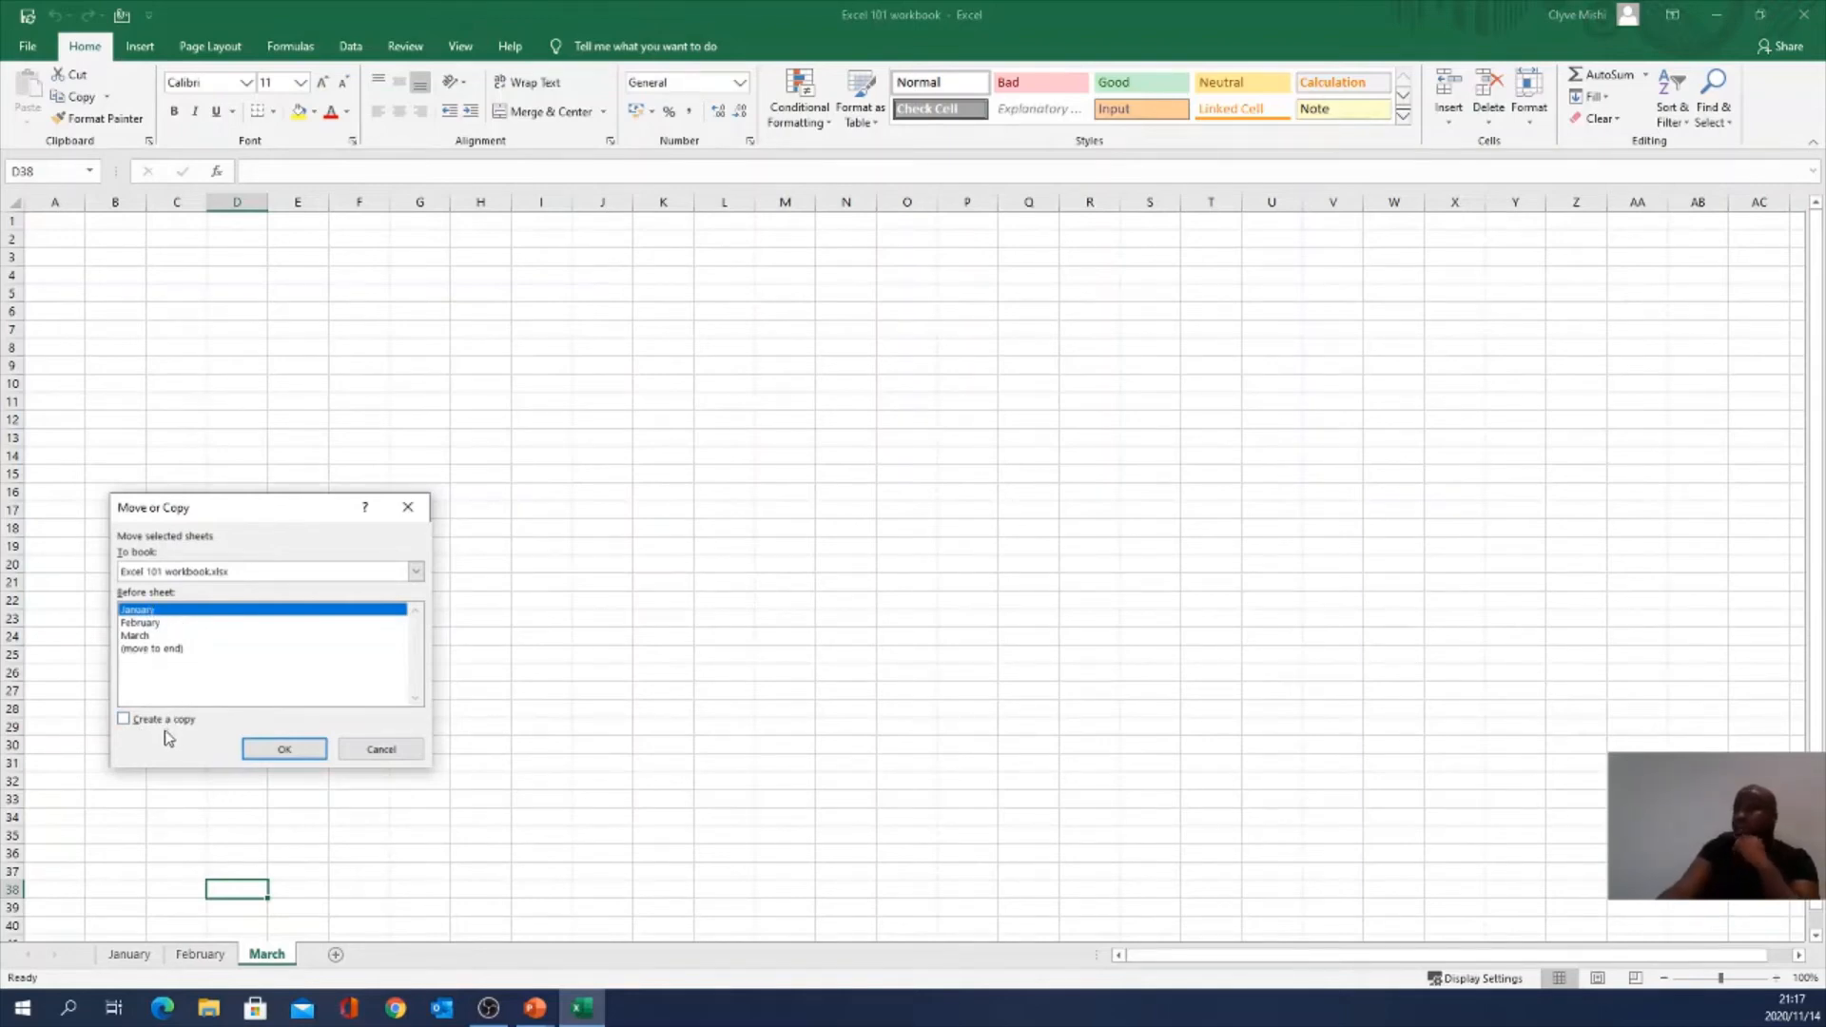
left_click(278, 751)
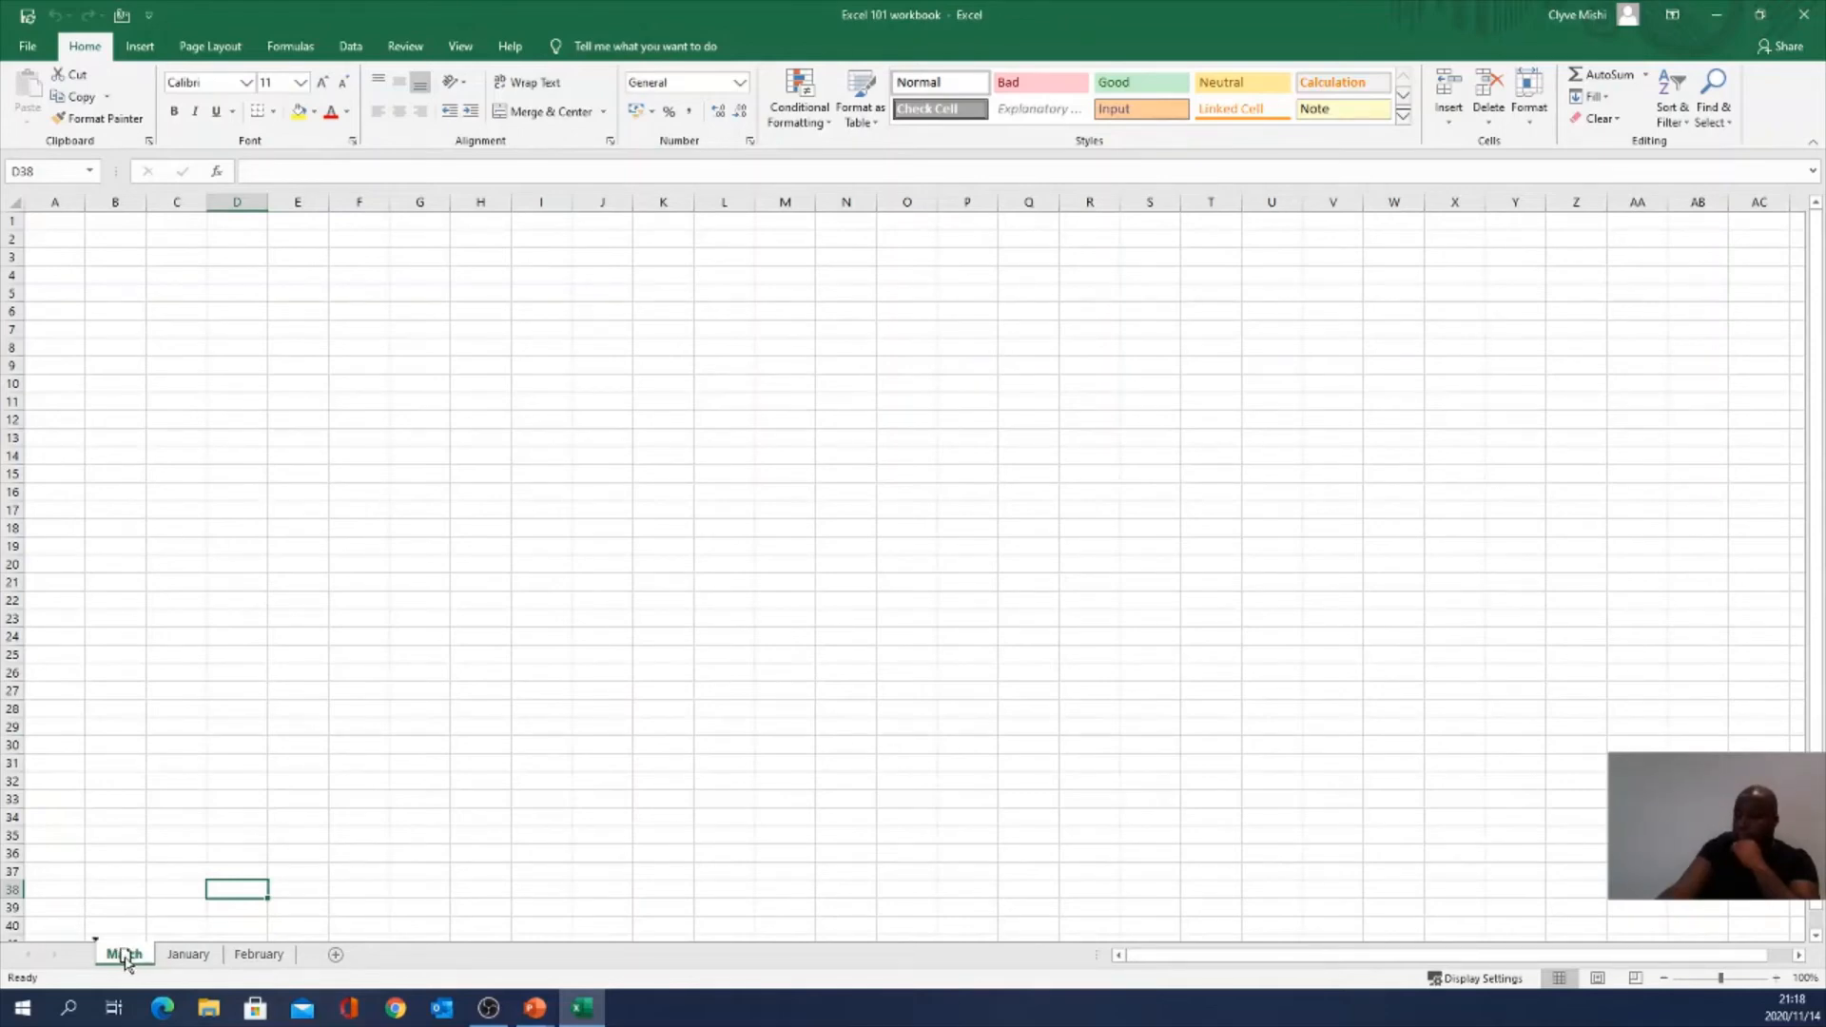
left_click_drag(124, 956, 298, 964)
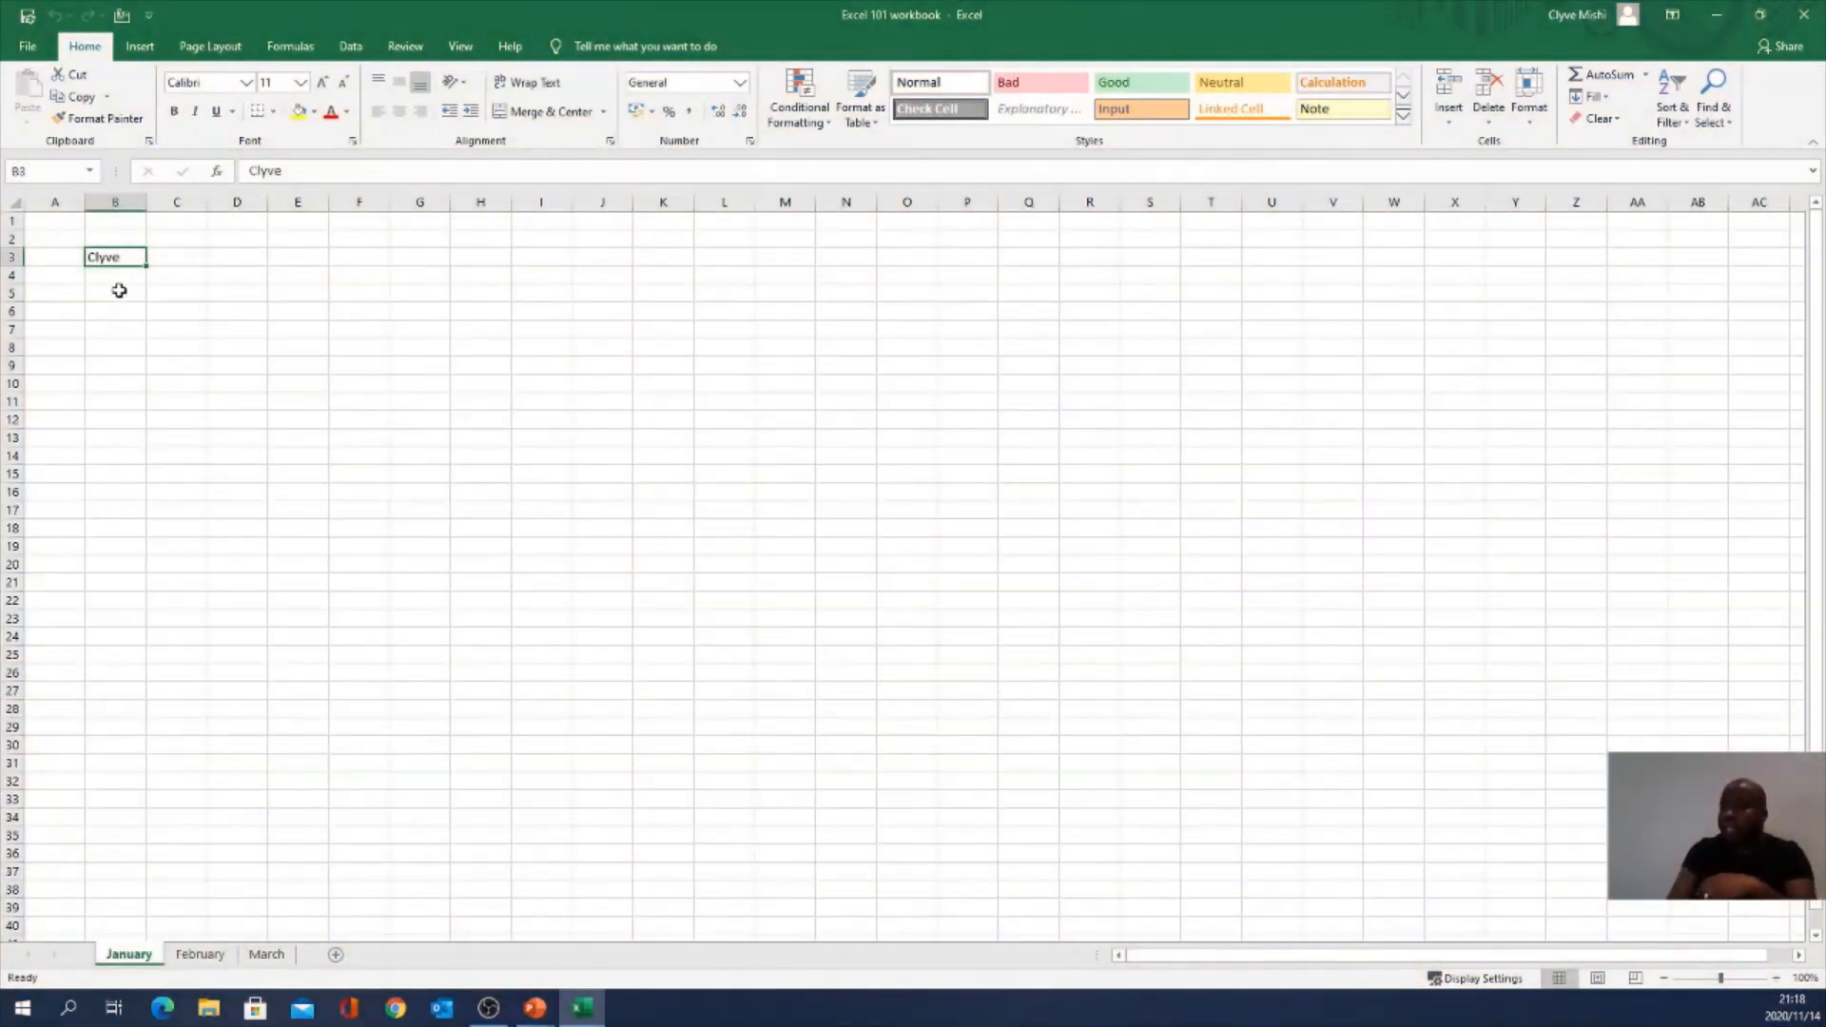
Step: Clear cell B3 and enter the heading Weekdays in A1
key("Delete")
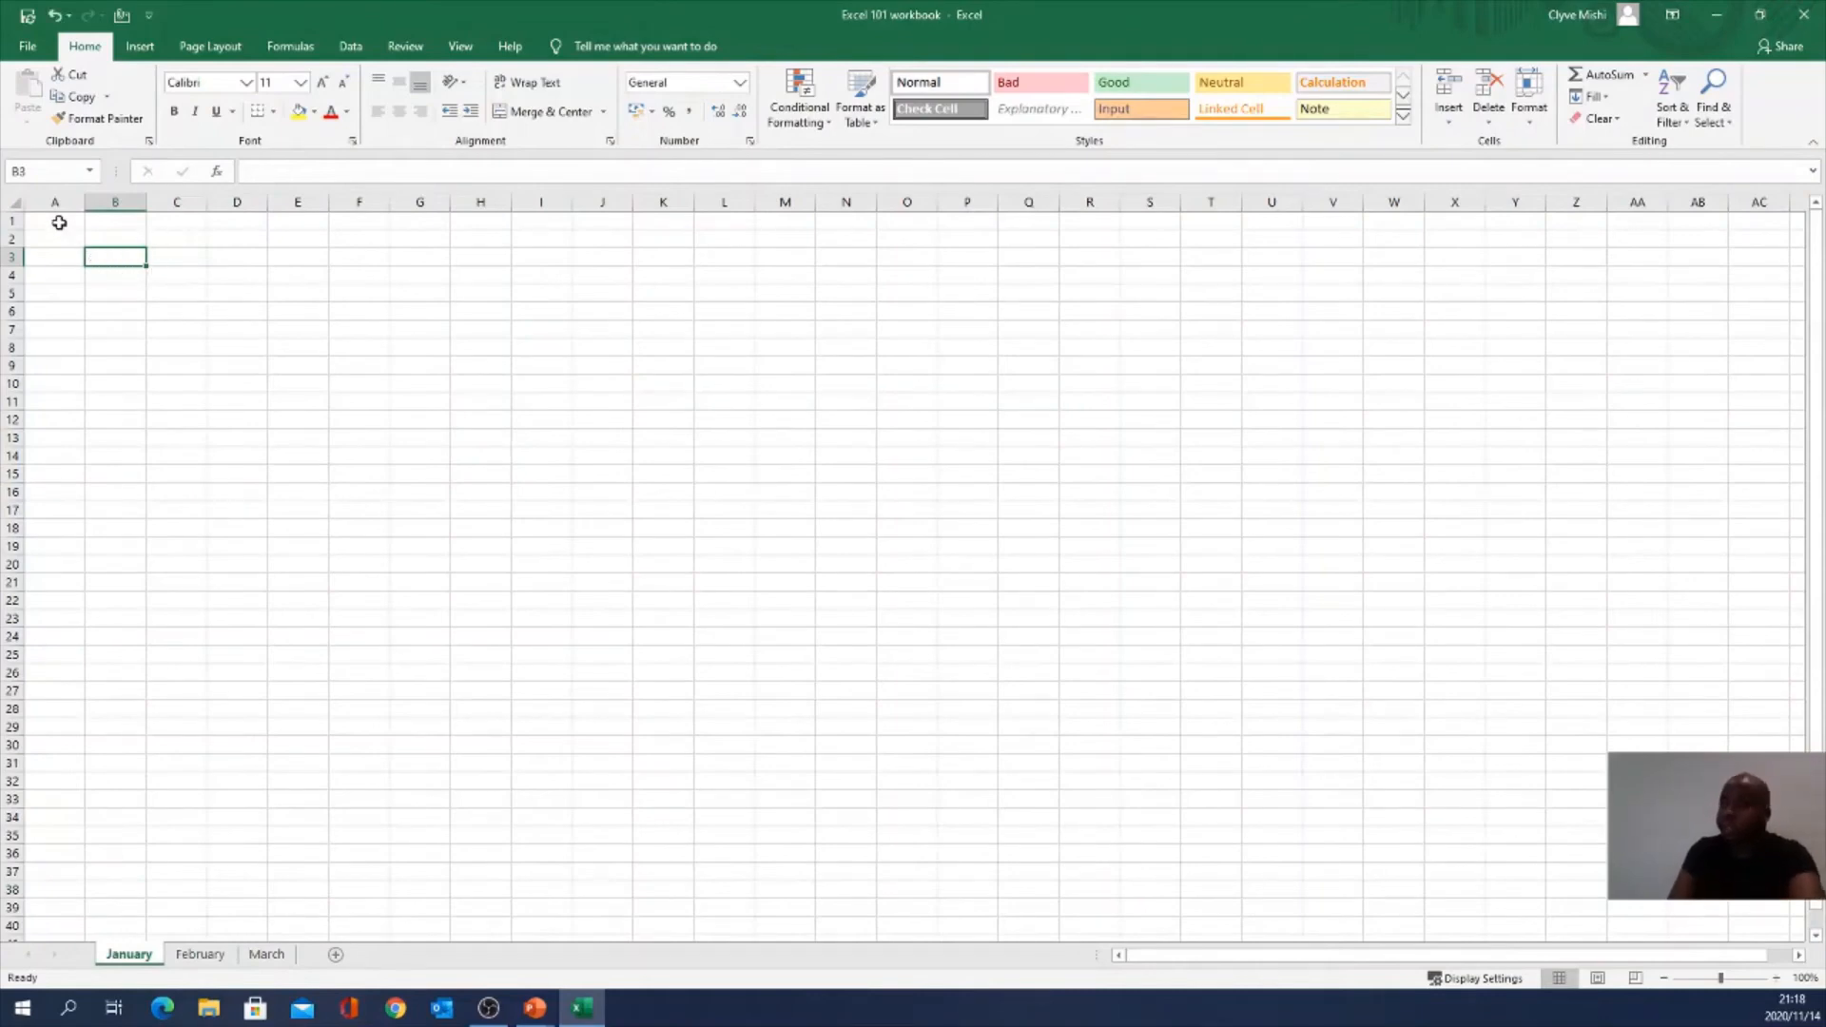
key("ctrl+Home")
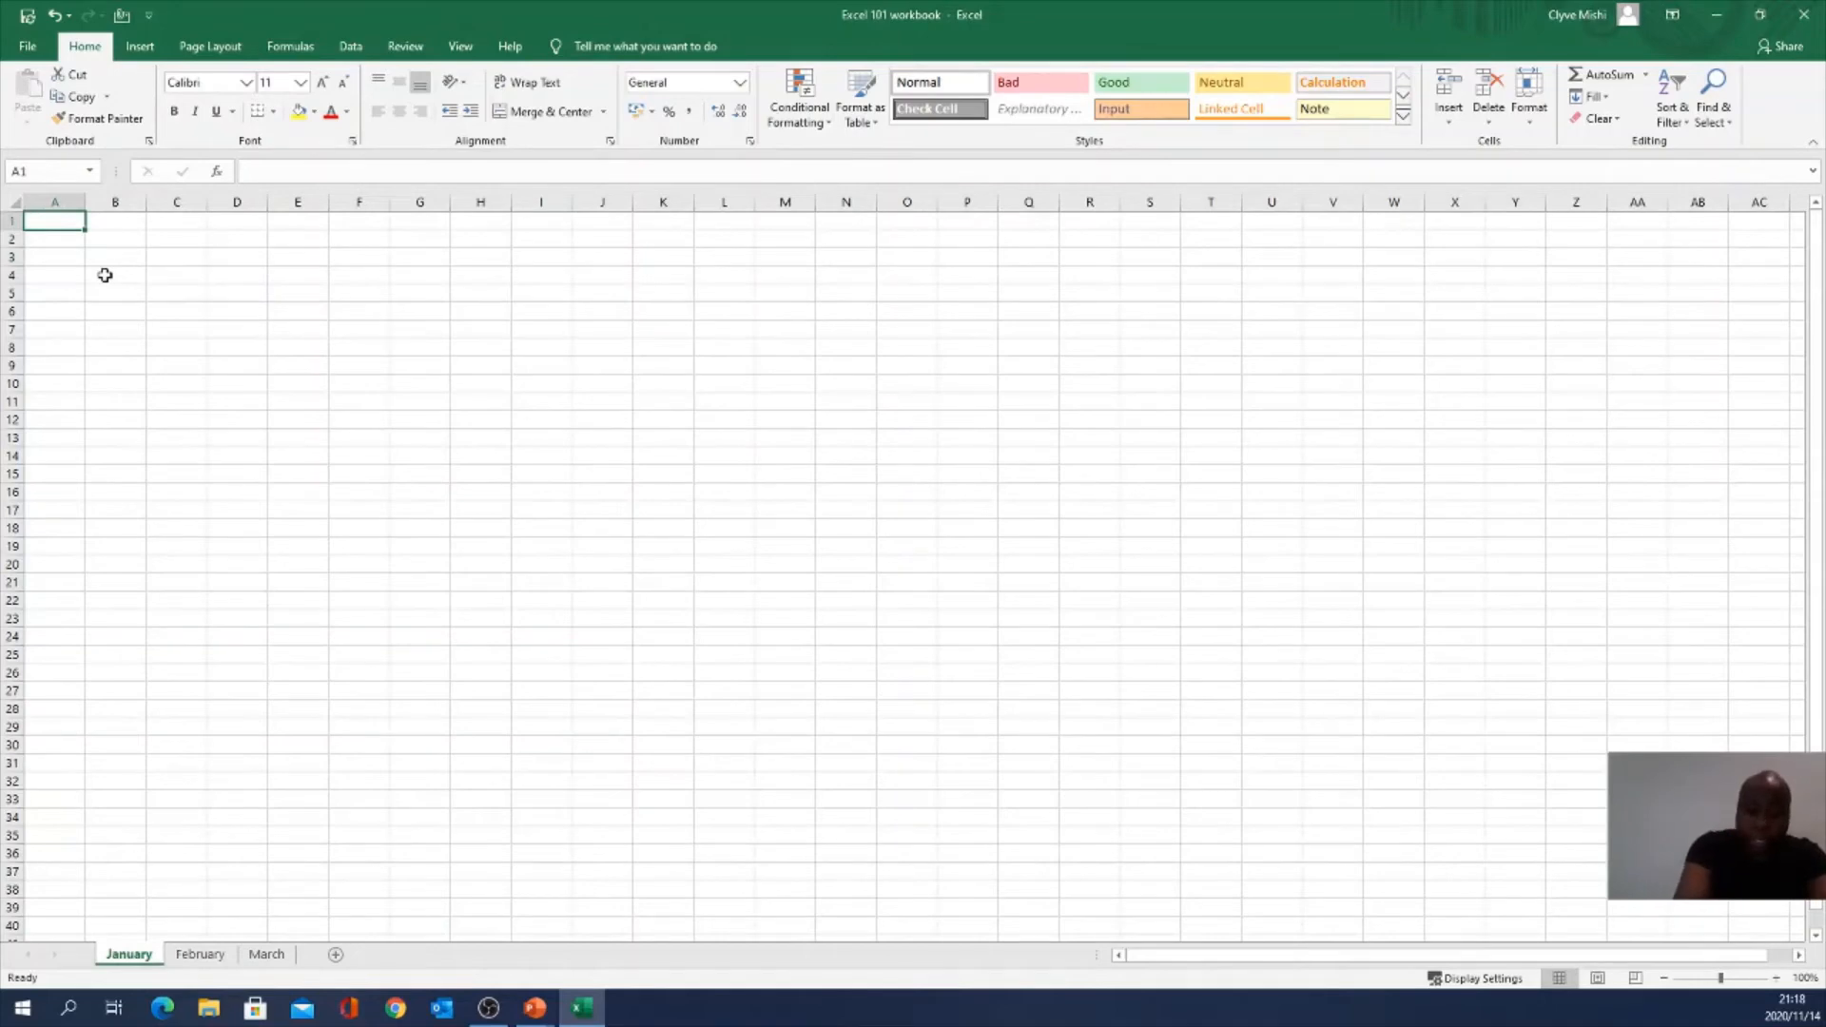
type("Wee")
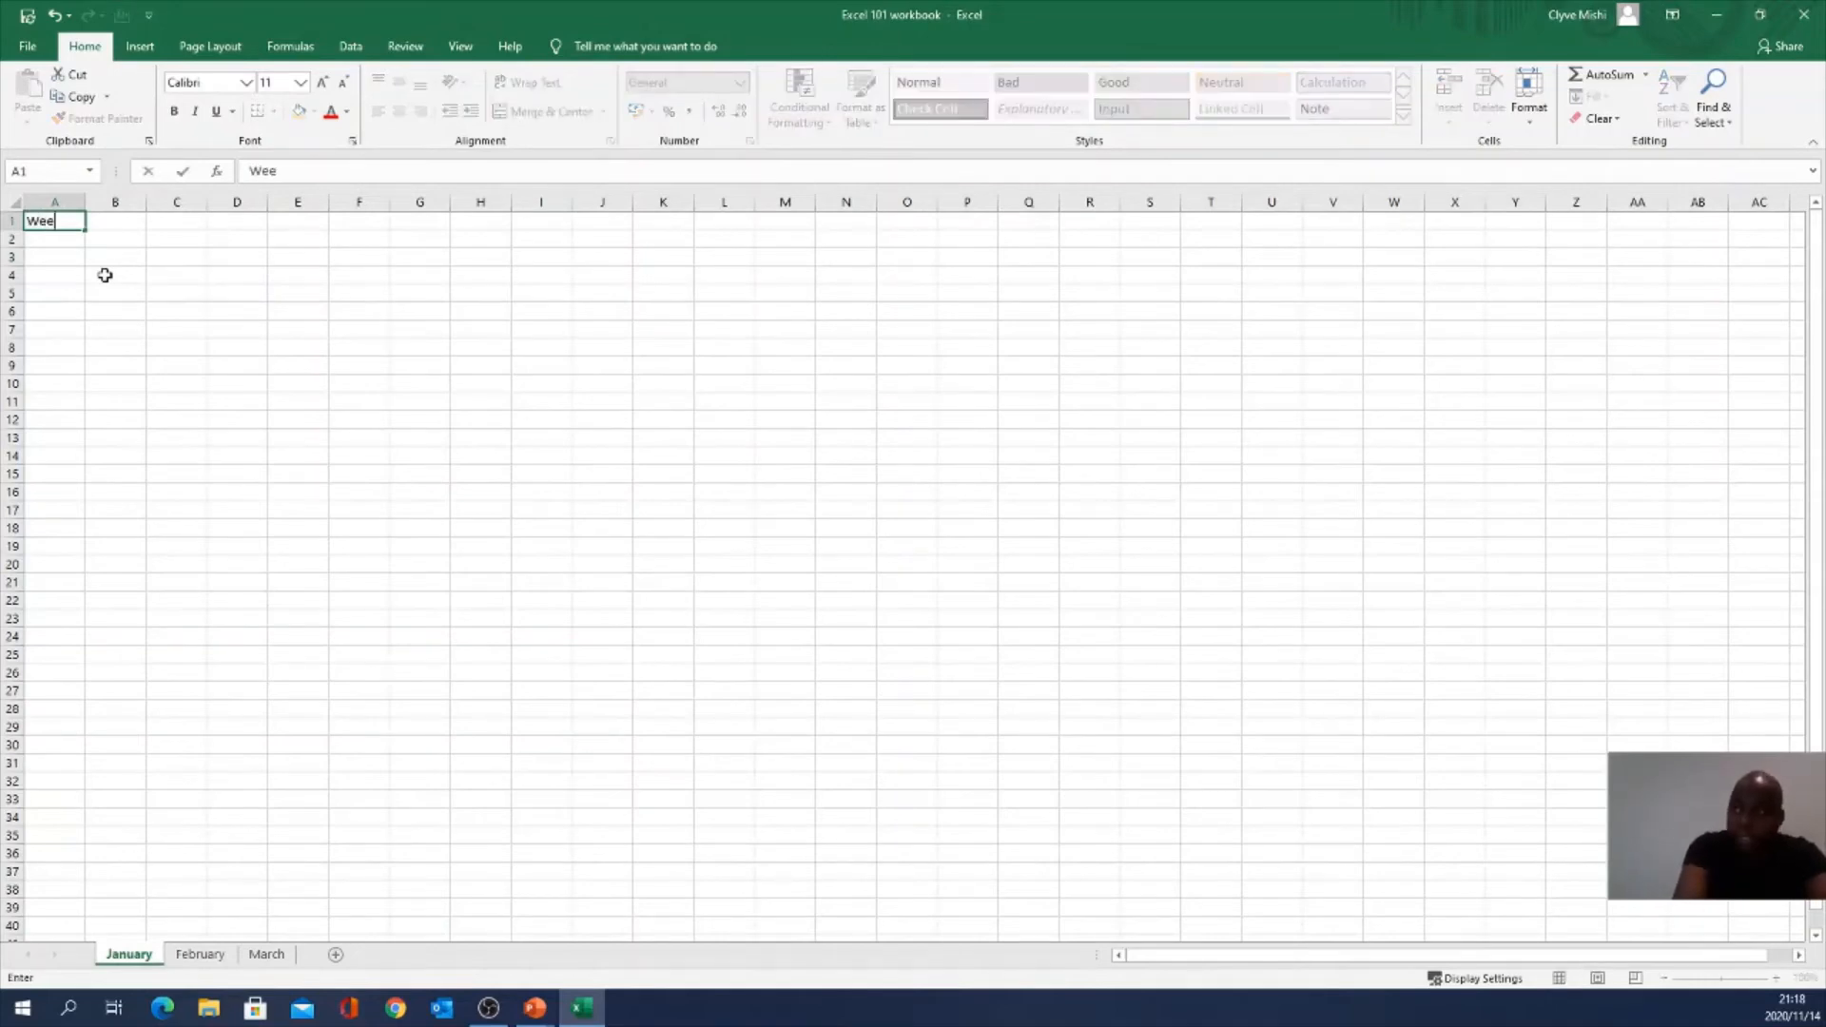
type("kdays")
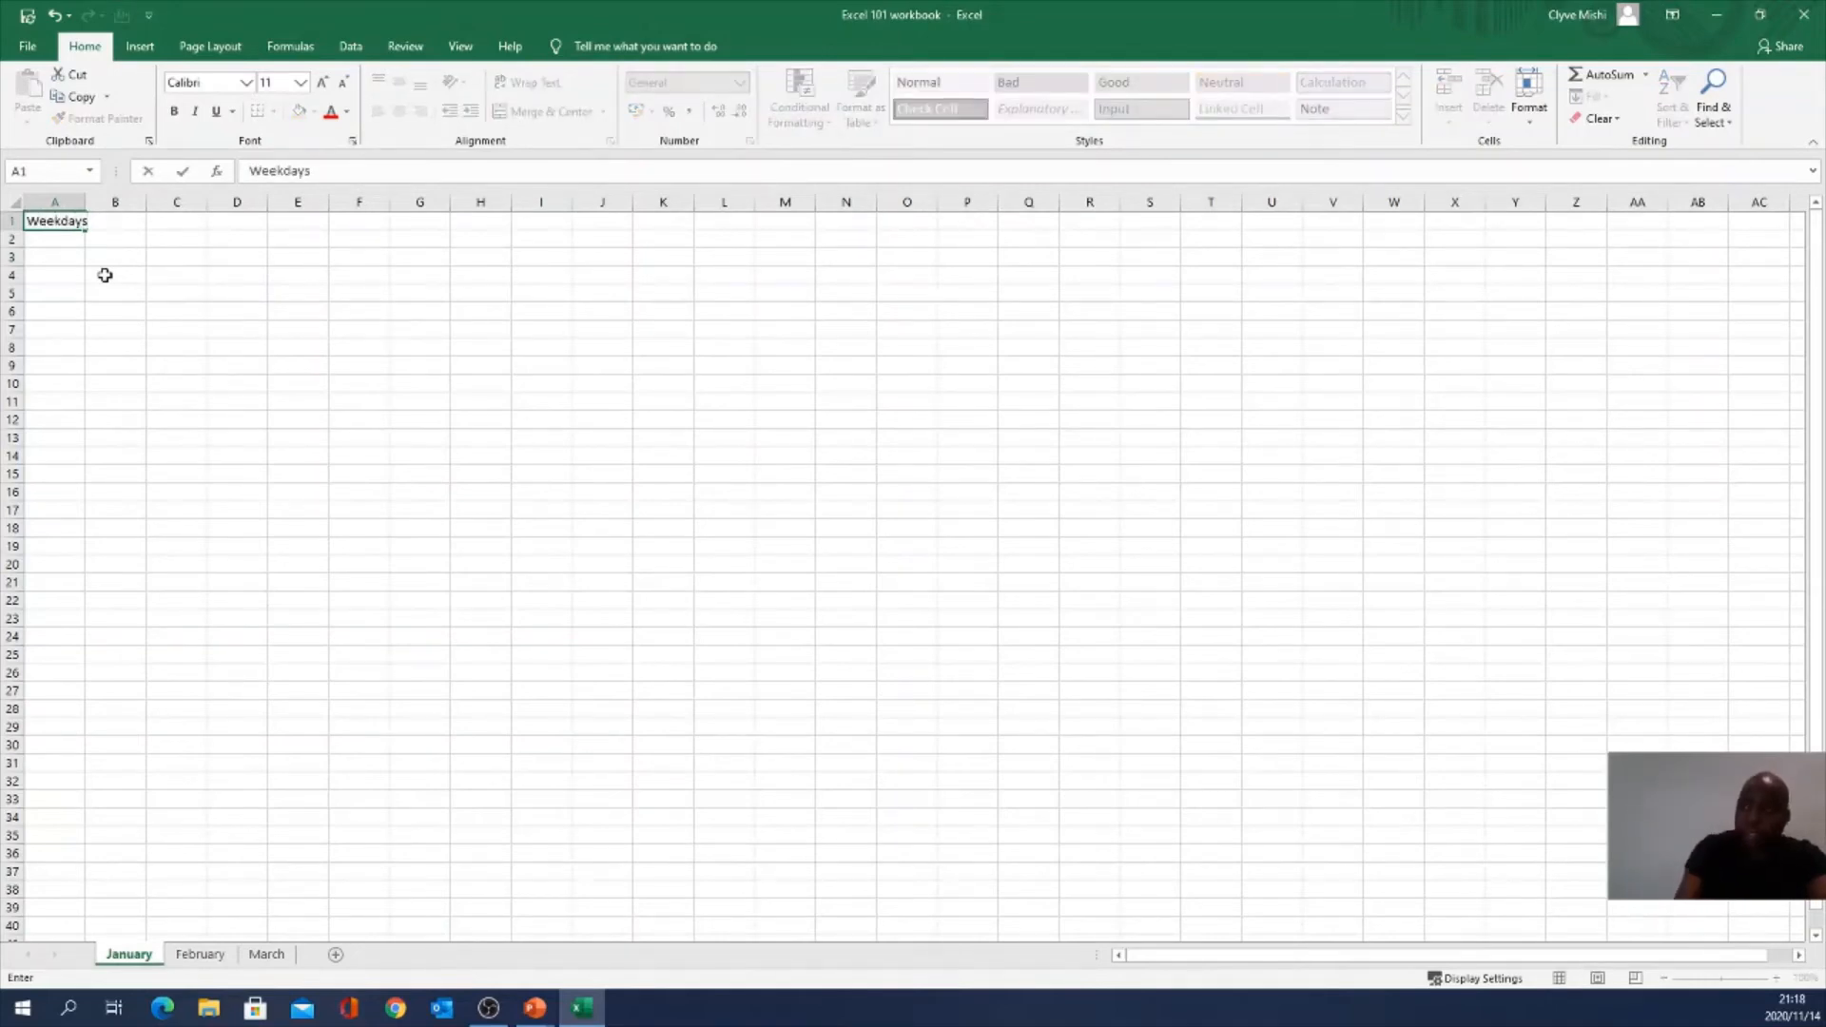
key("Return")
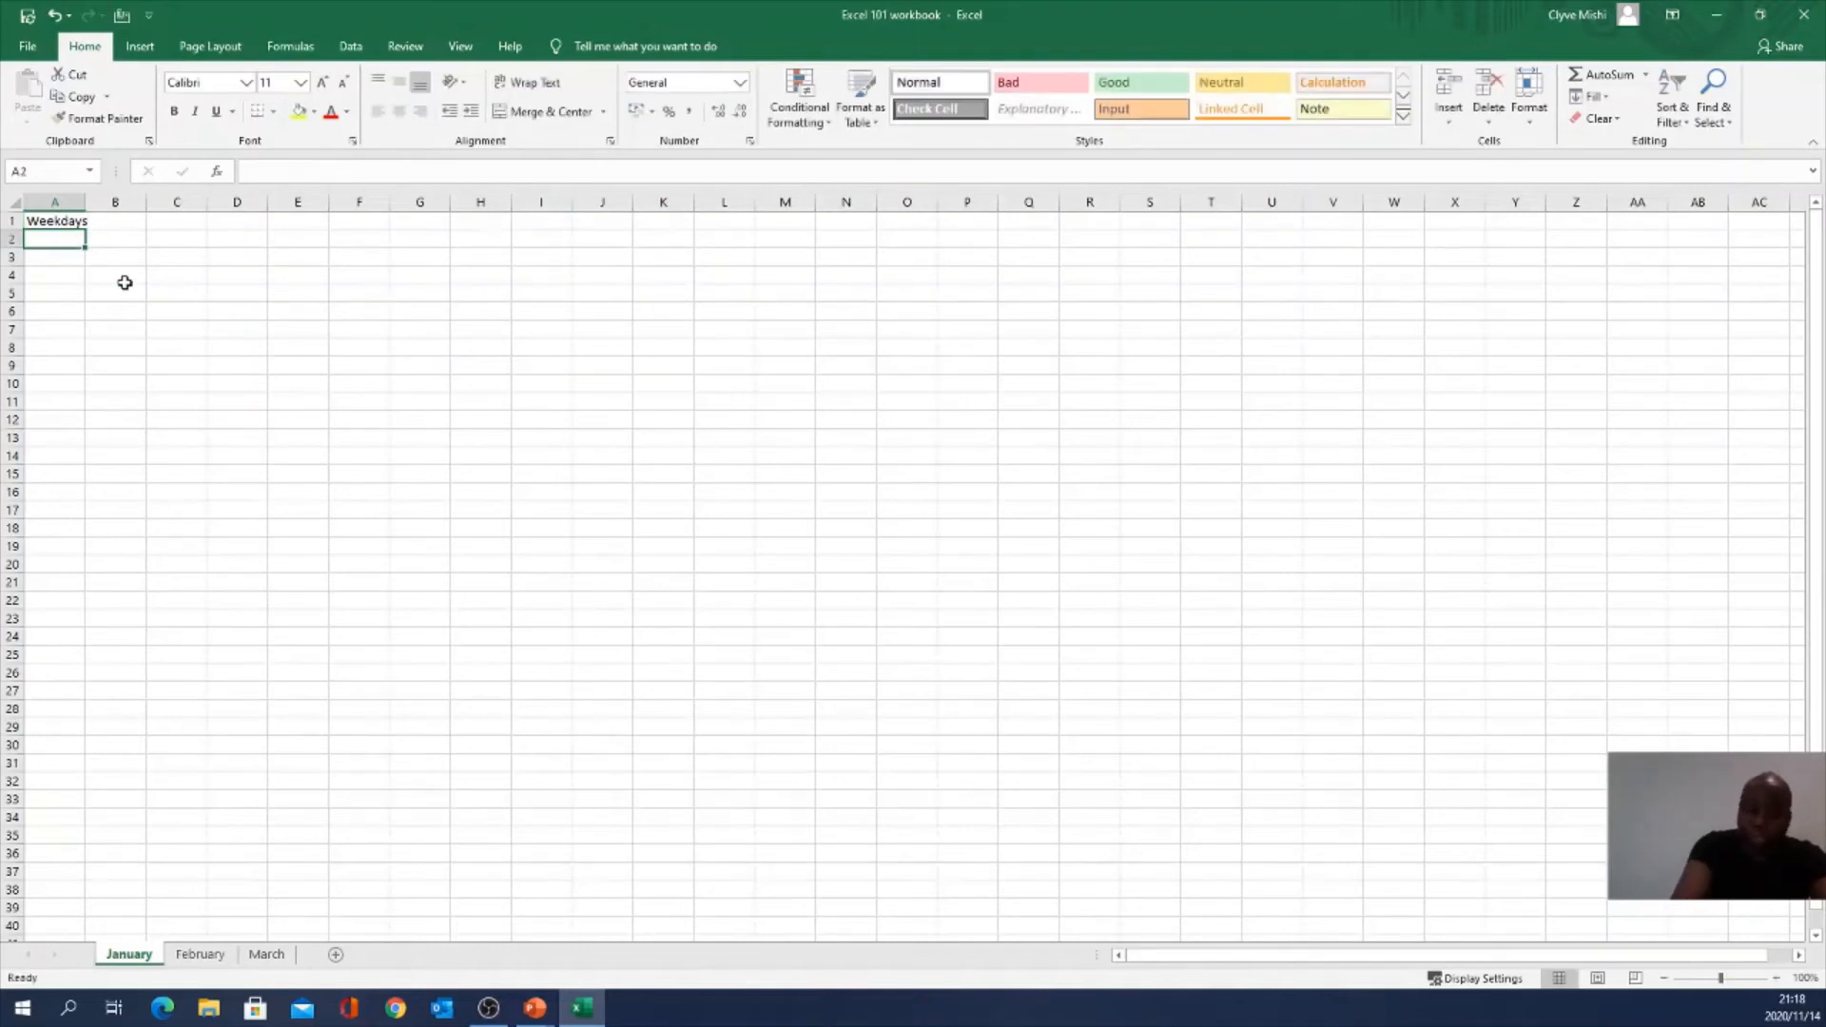
Step: Enter Monday, Tuesday, Wednesday, Thursday and Friday in A2:A6
type("Mo")
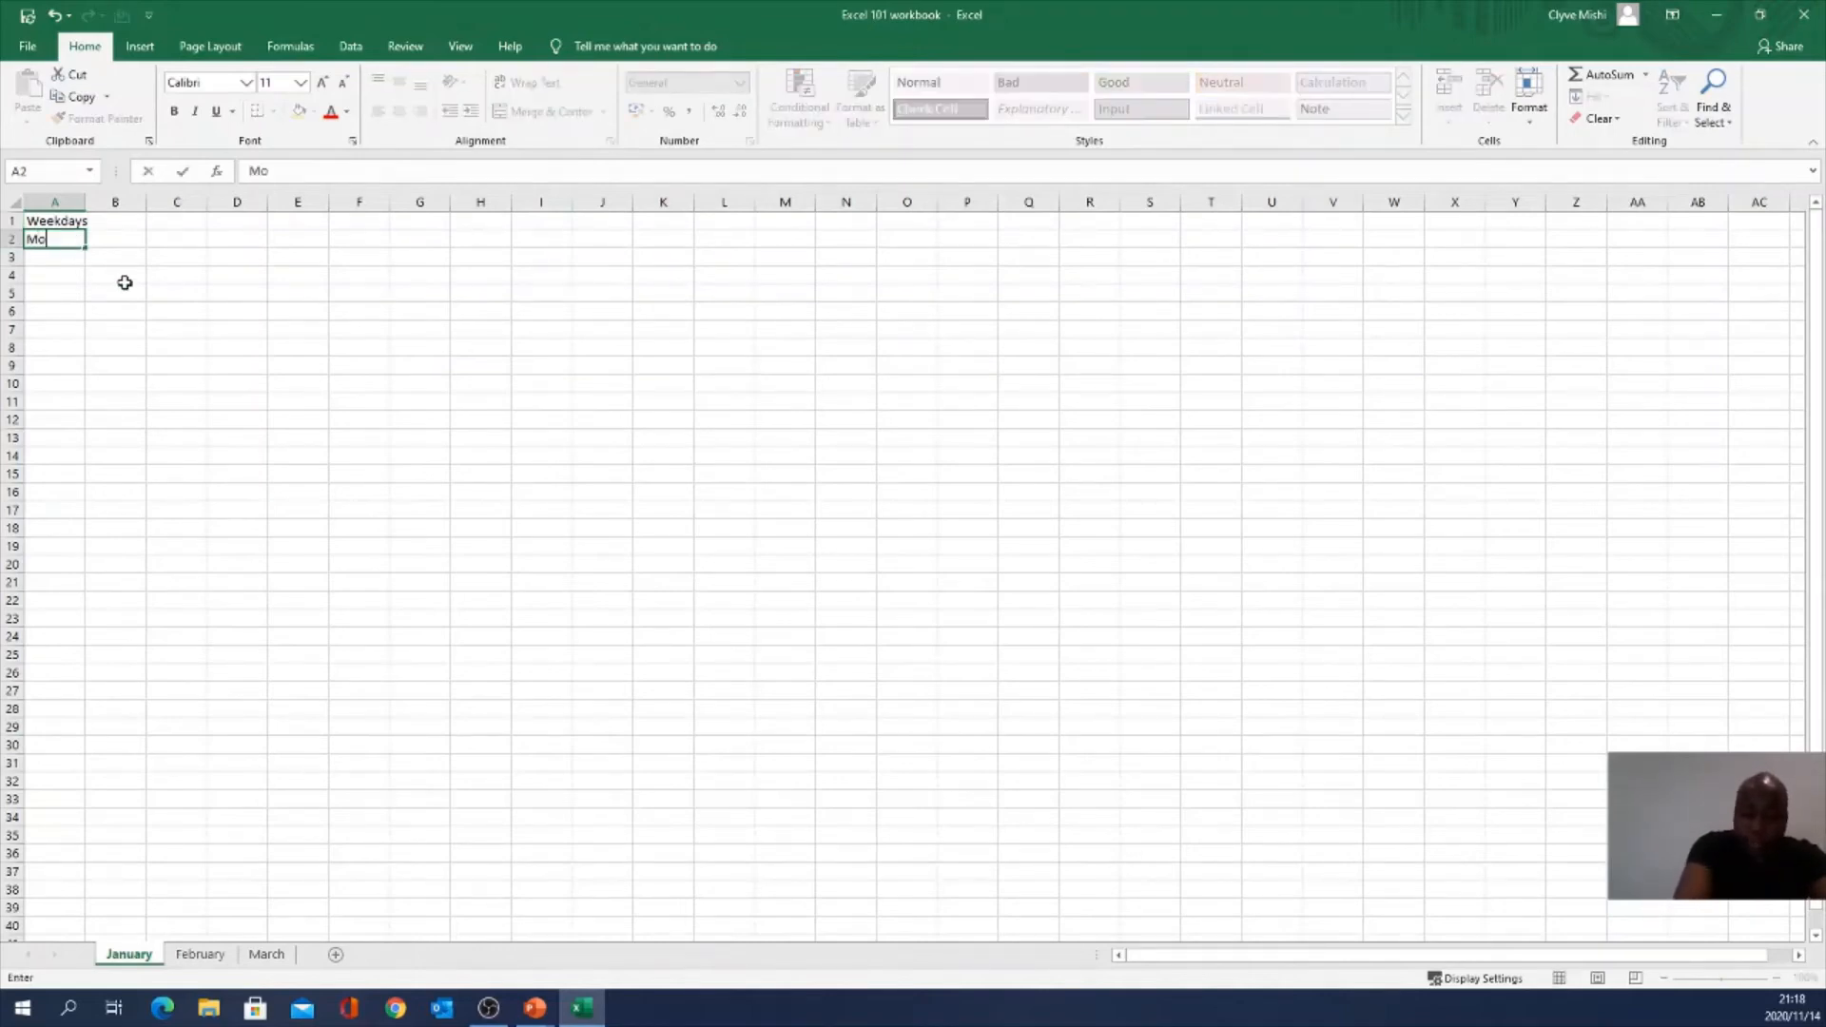
type("nady")
key("BackSpace")
key("BackSpace")
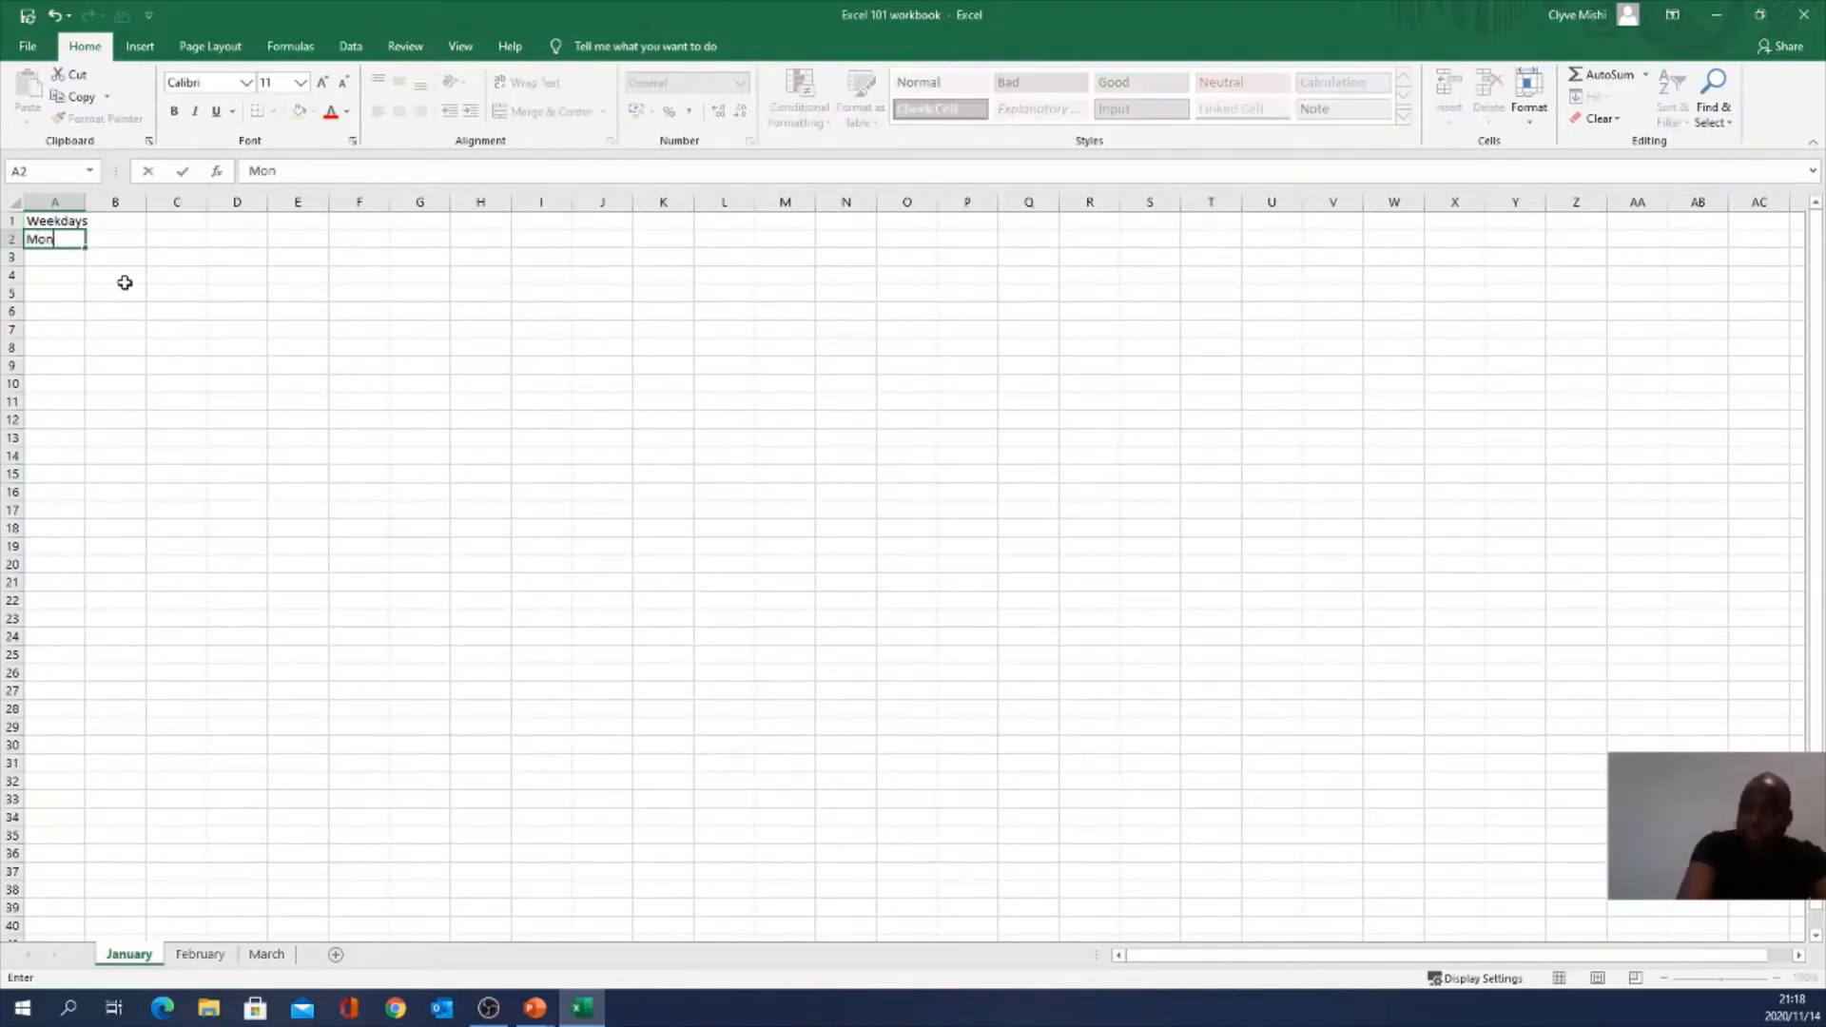
type("day")
key("Return")
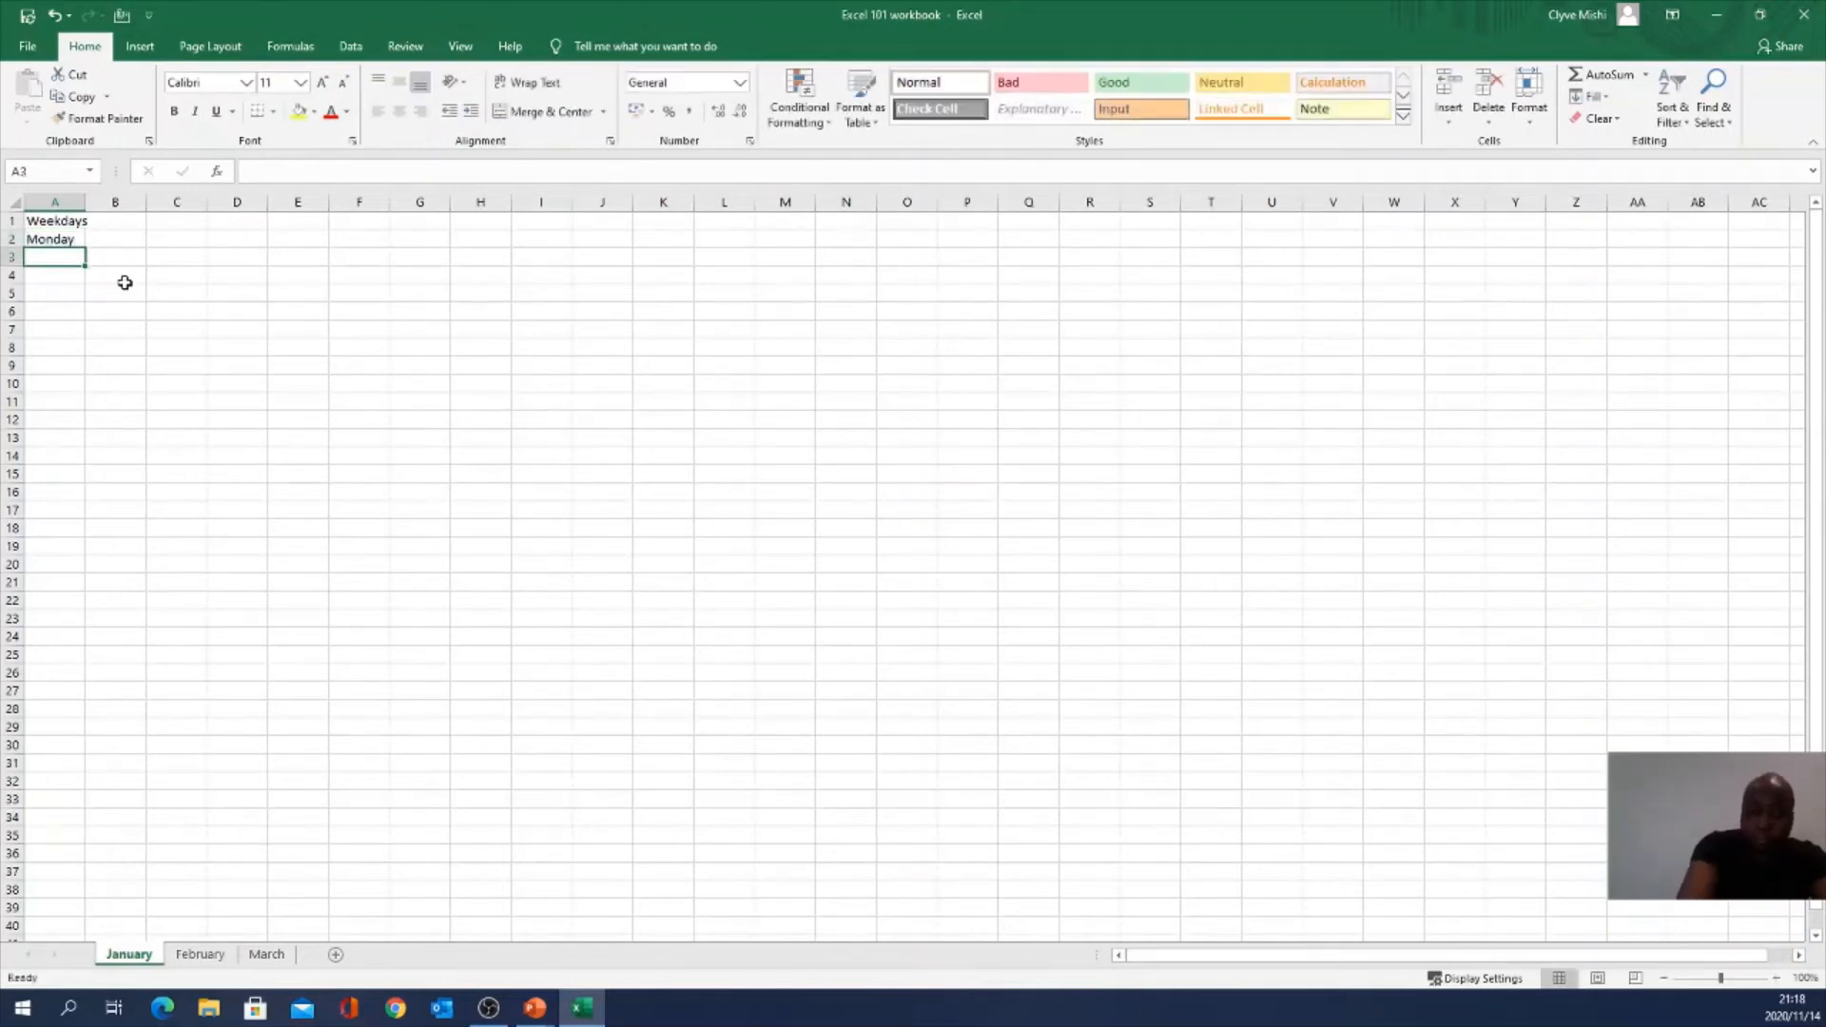
type("Tuesday")
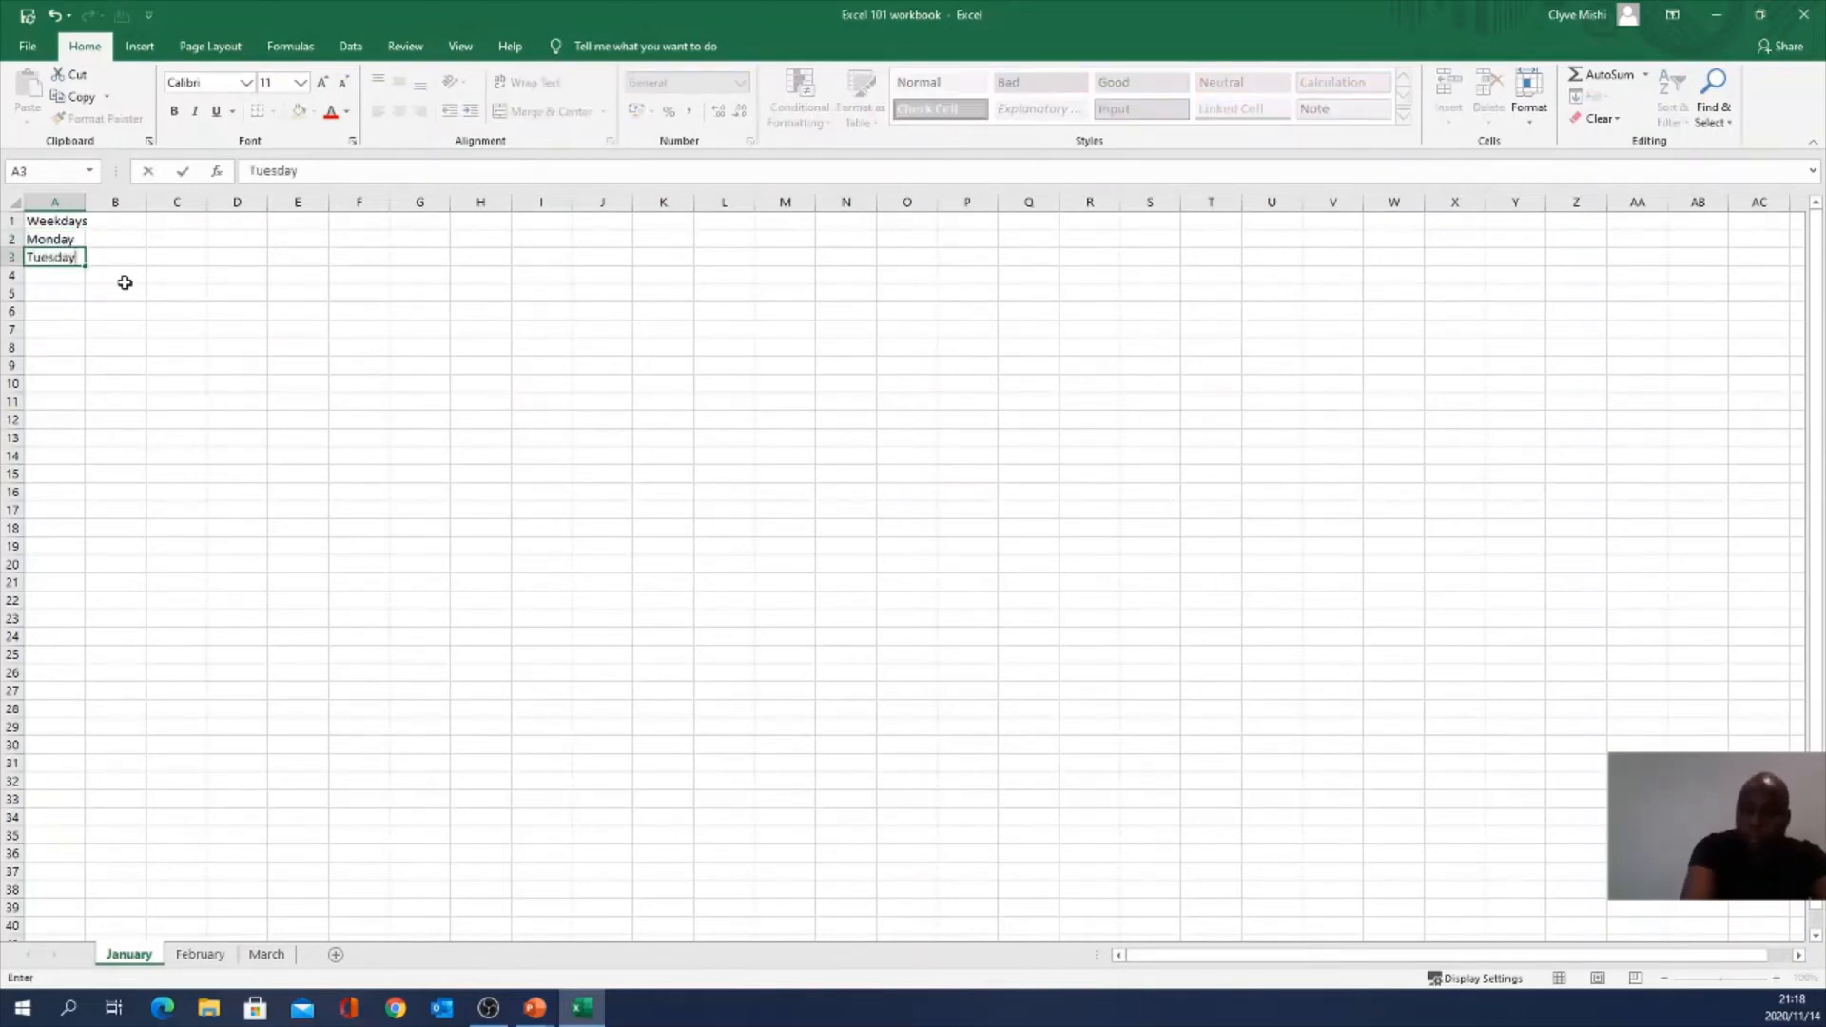
key("Return")
type("Wednesday")
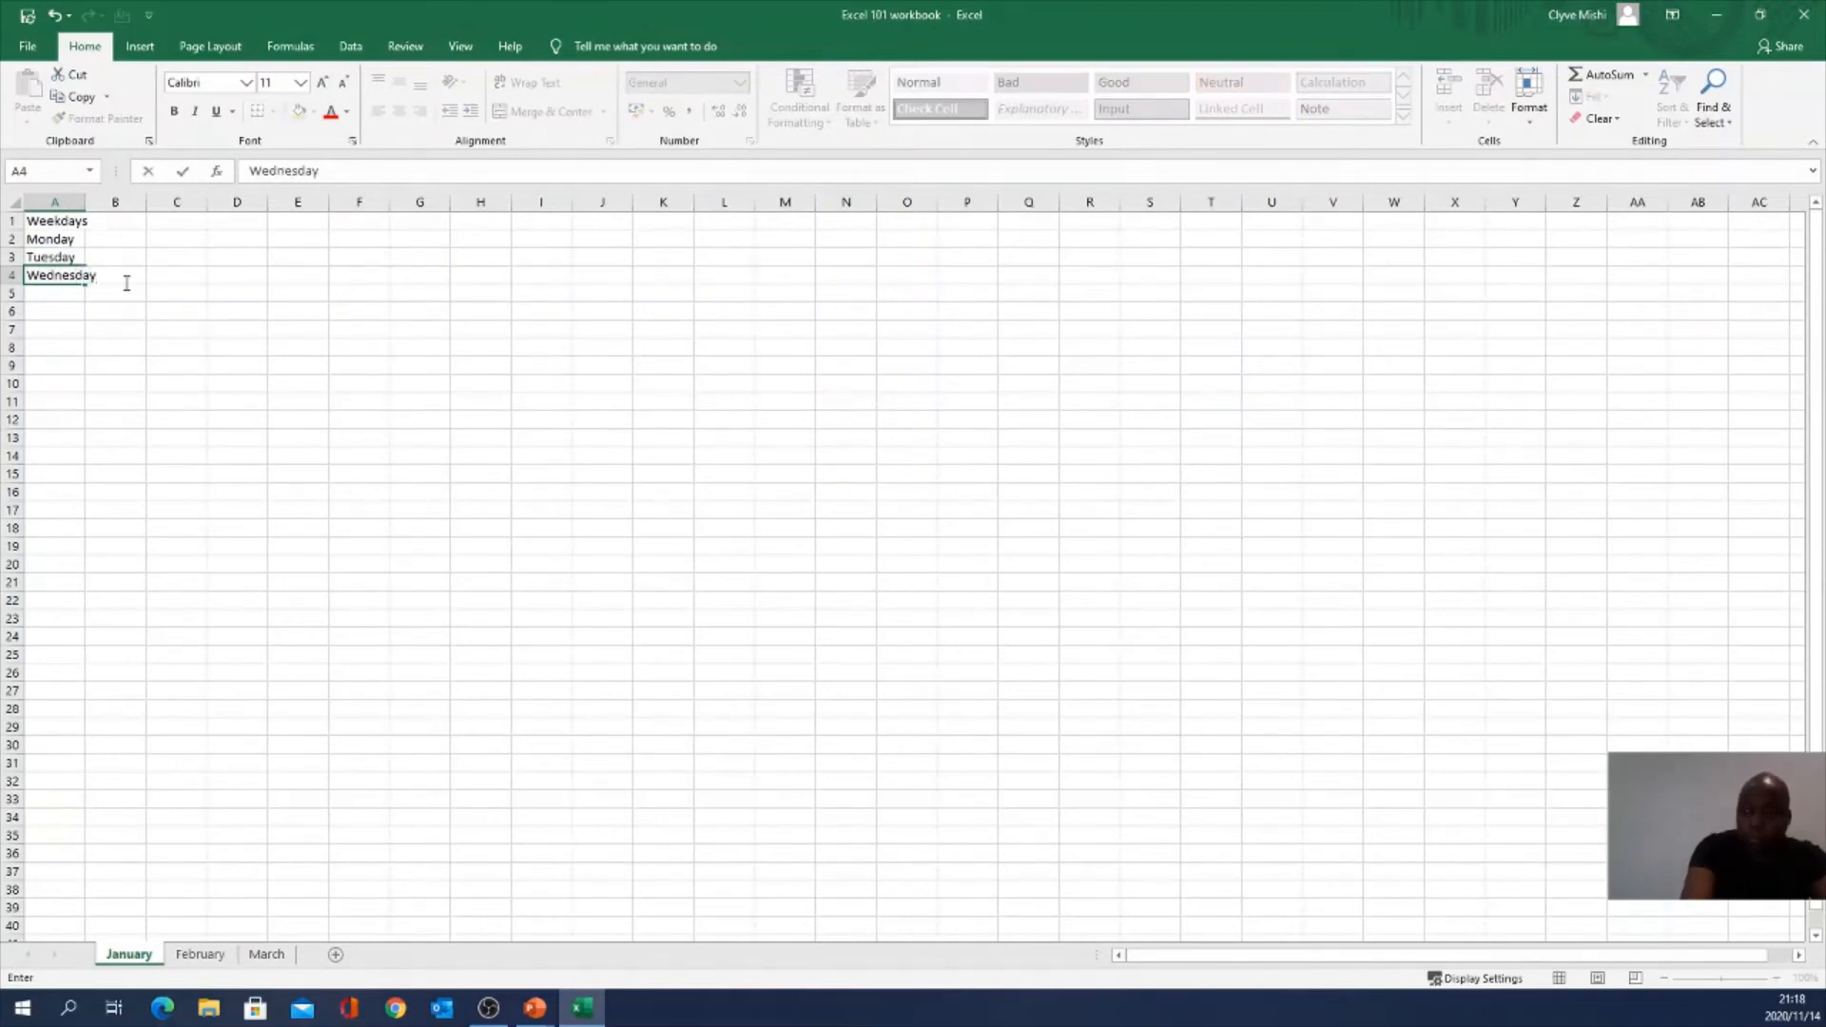
key("Return")
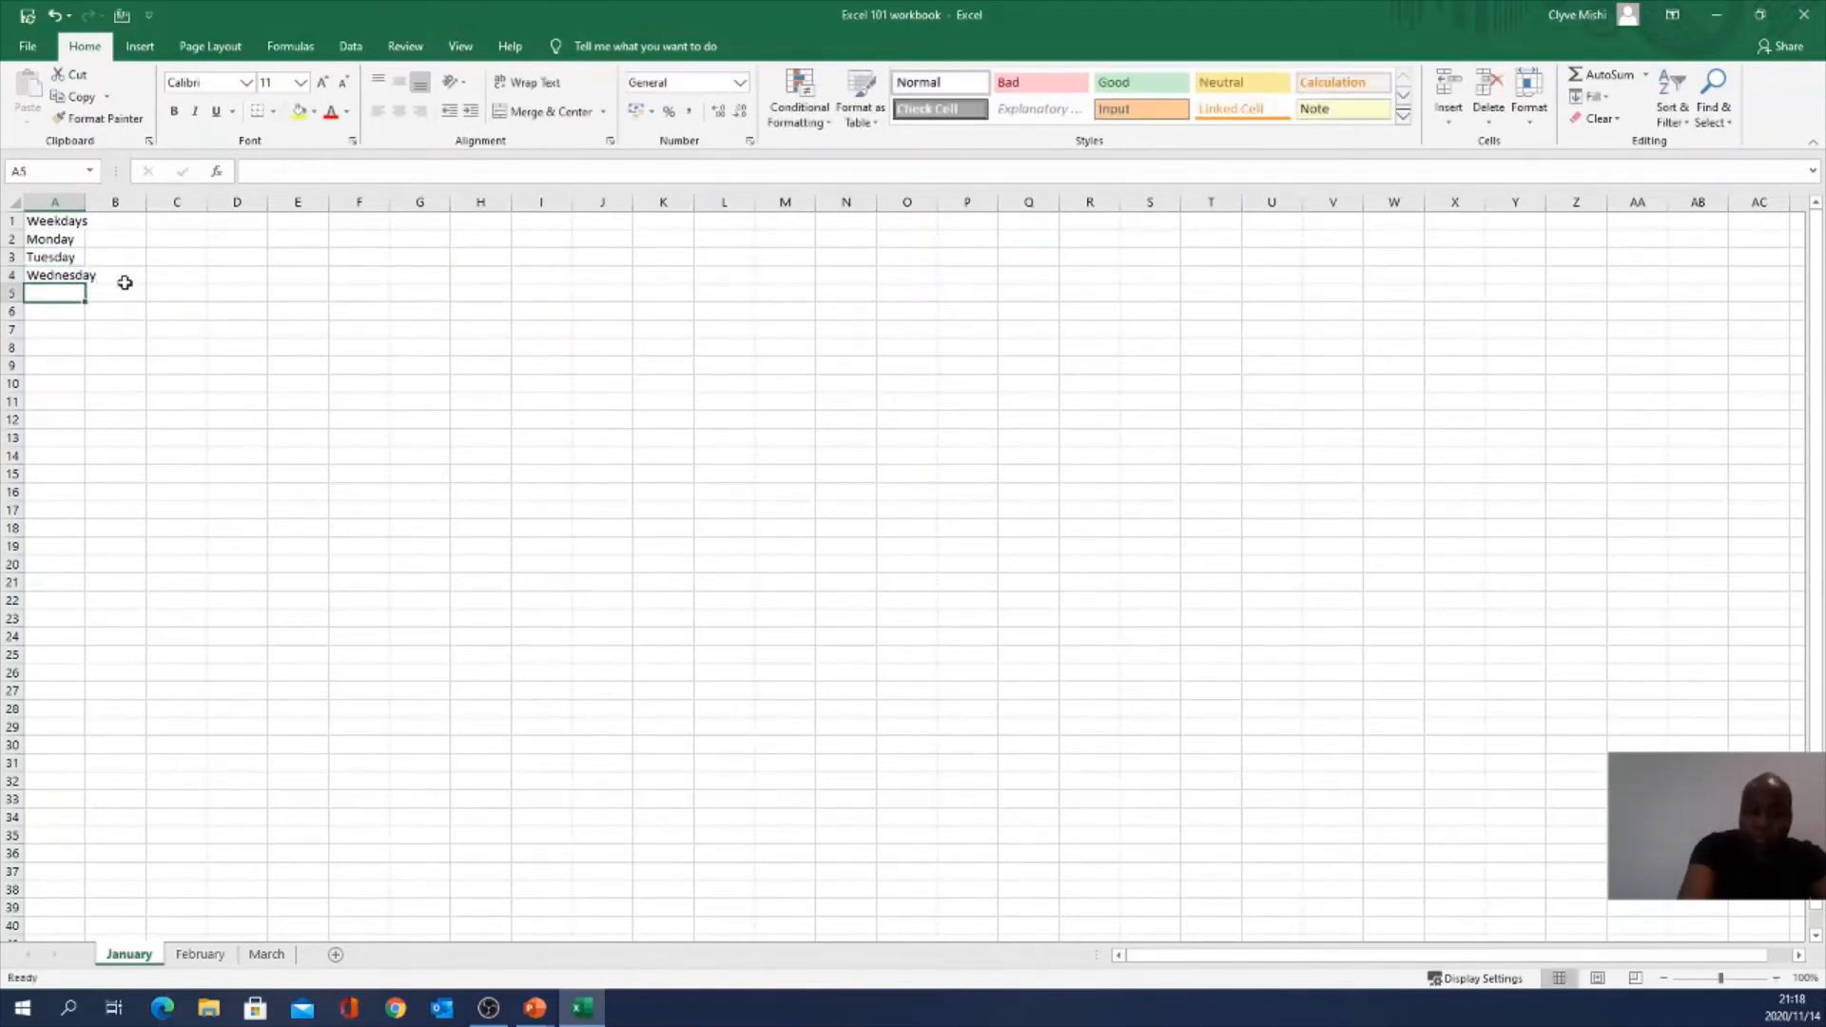
type("Thursday")
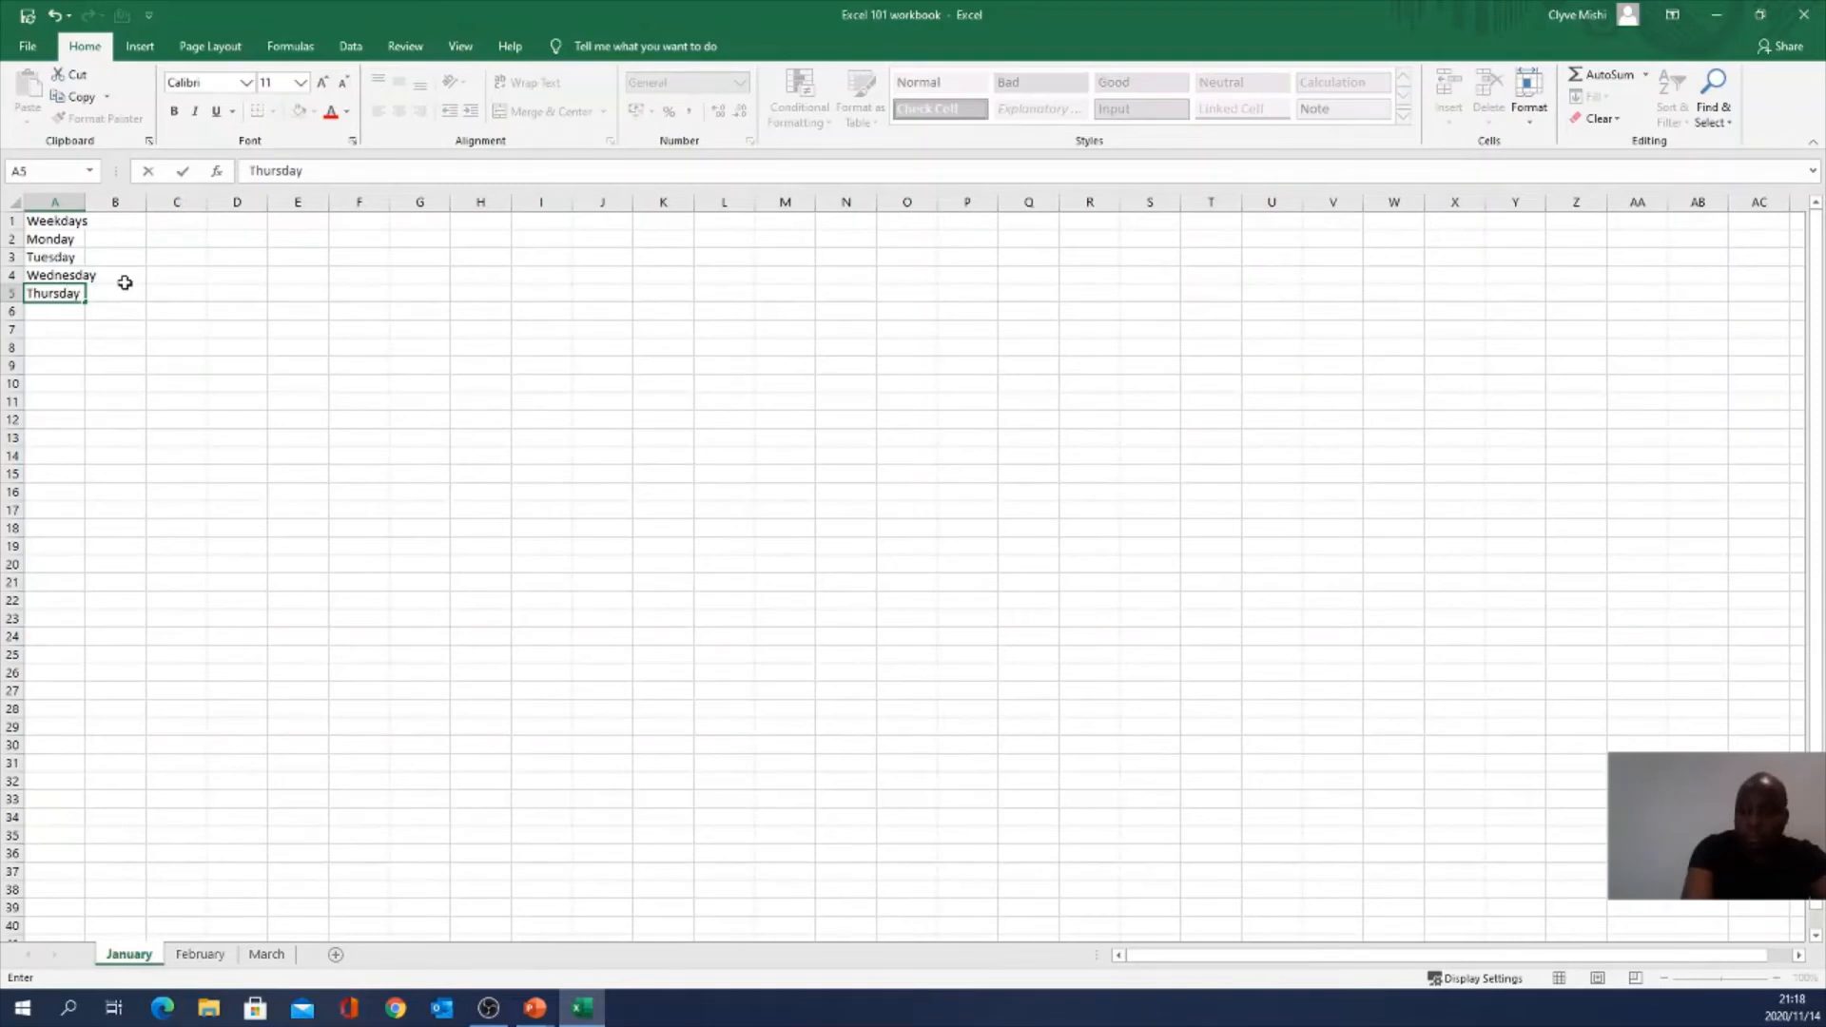
key("Return")
type("Fr")
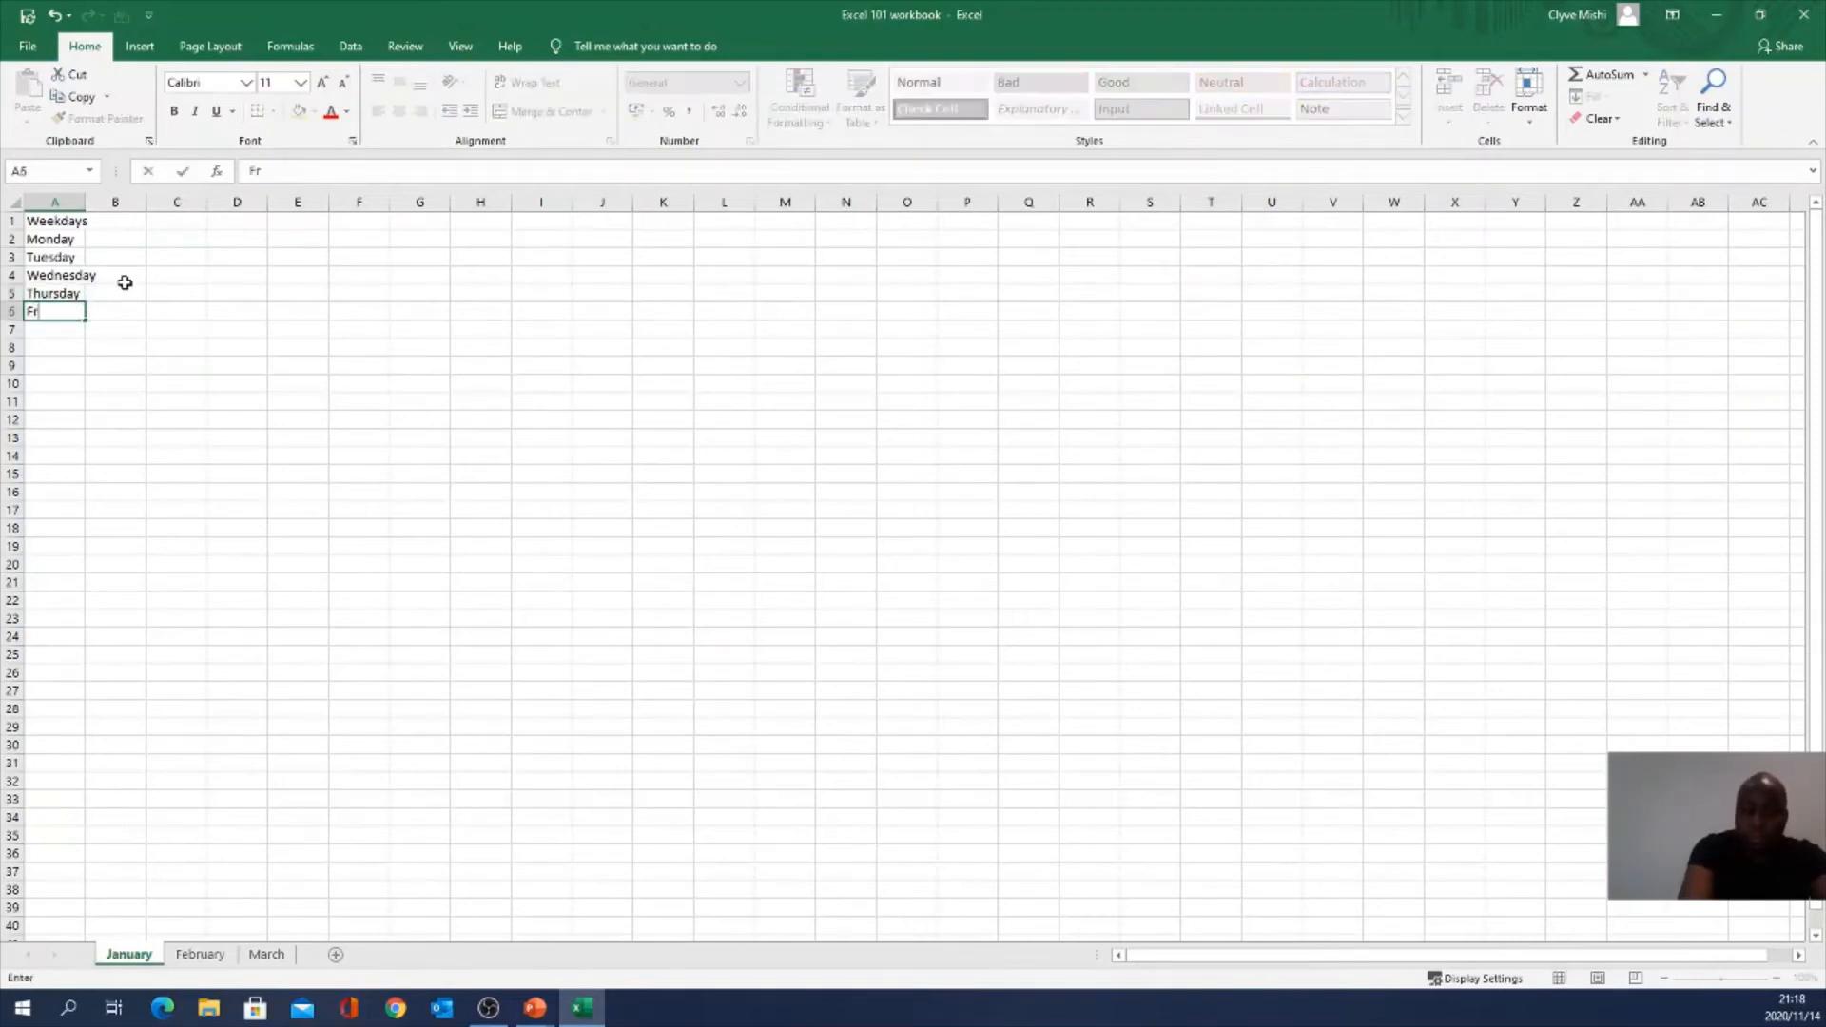
type("iday")
key("Return")
Step: Fill the range A1:F6 on January with yellow
left_click_drag(44, 229, 368, 307)
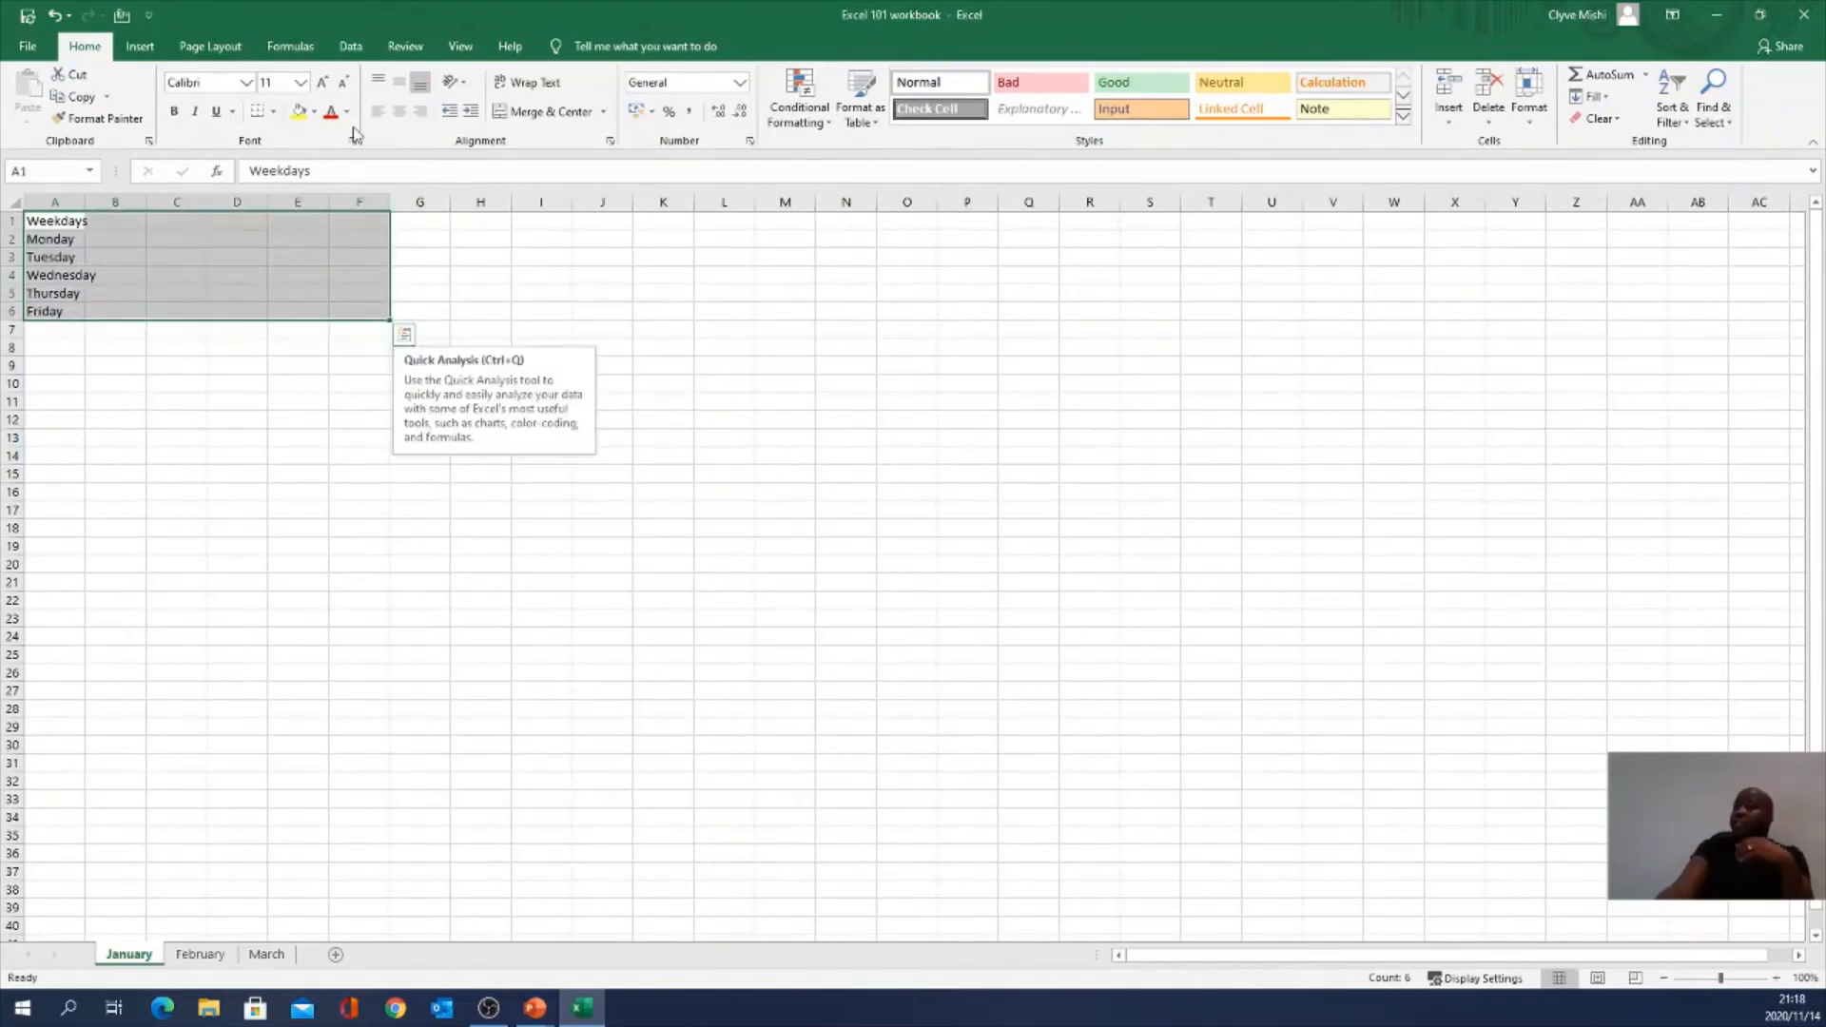
left_click(299, 111)
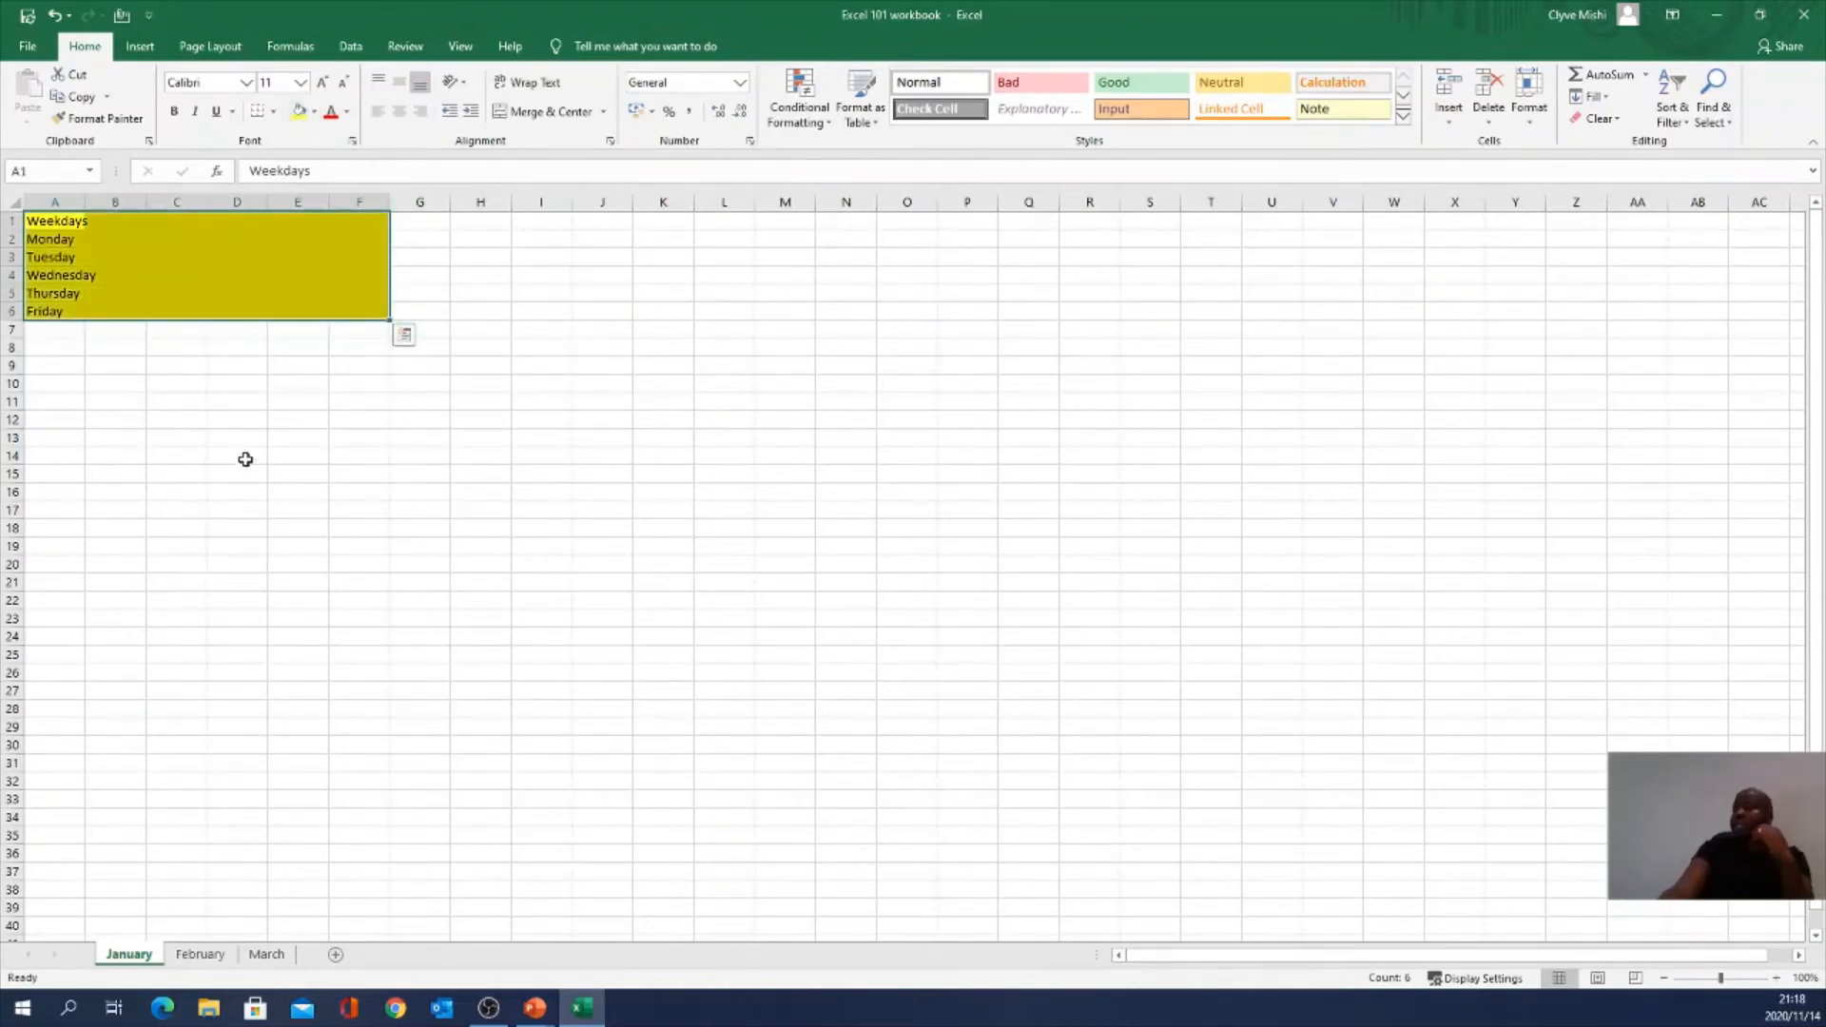
left_click(198, 955)
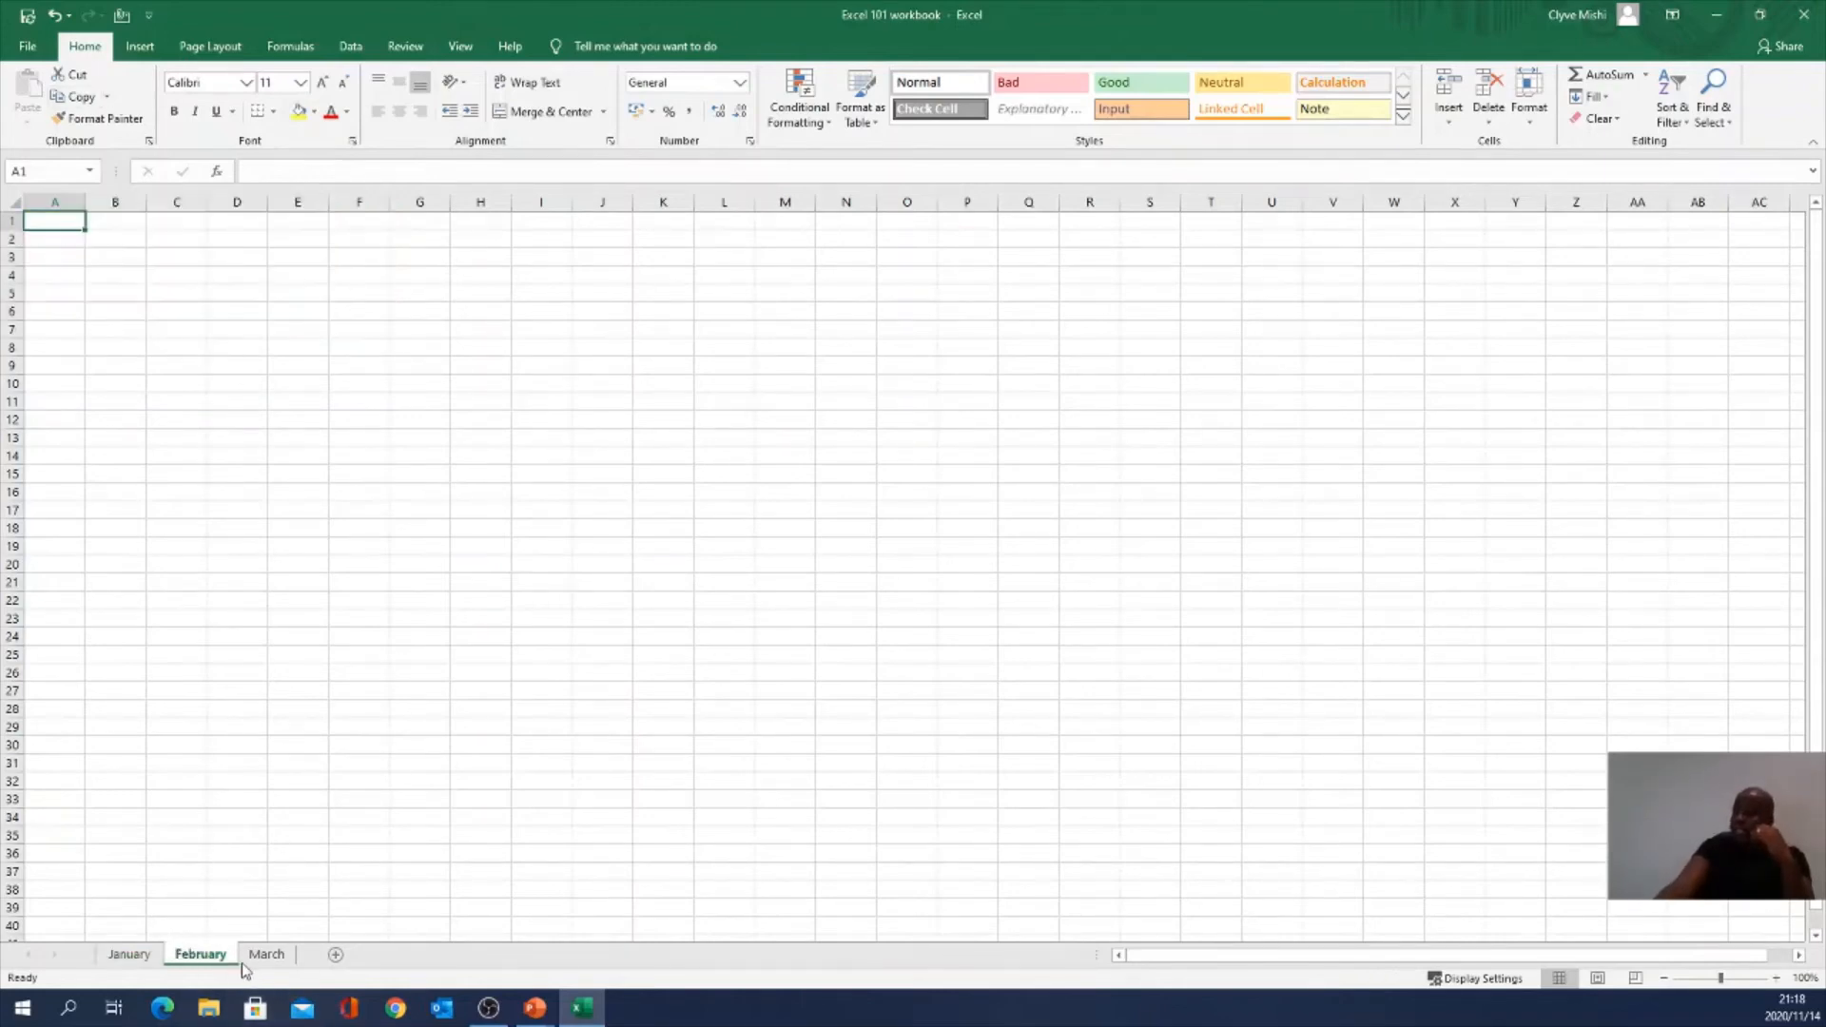
left_click(128, 954)
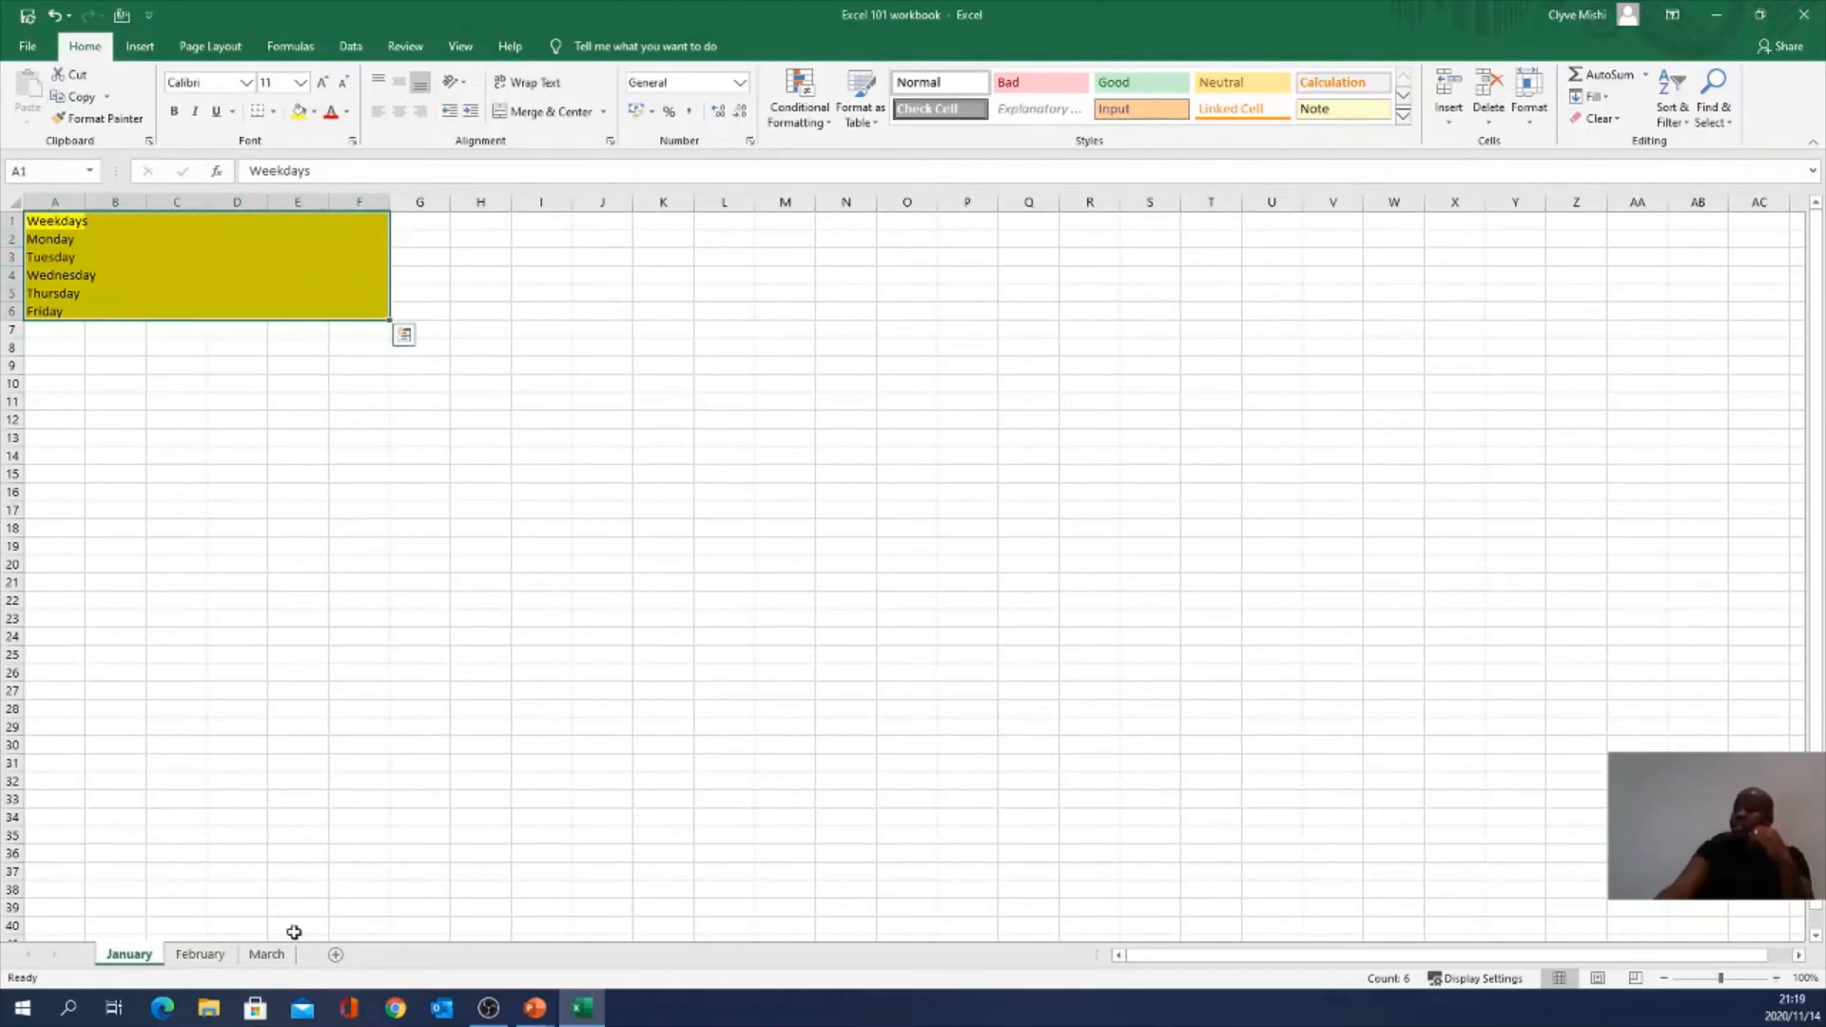
Step: Group the February and March sheets and delete them
left_click(200, 955)
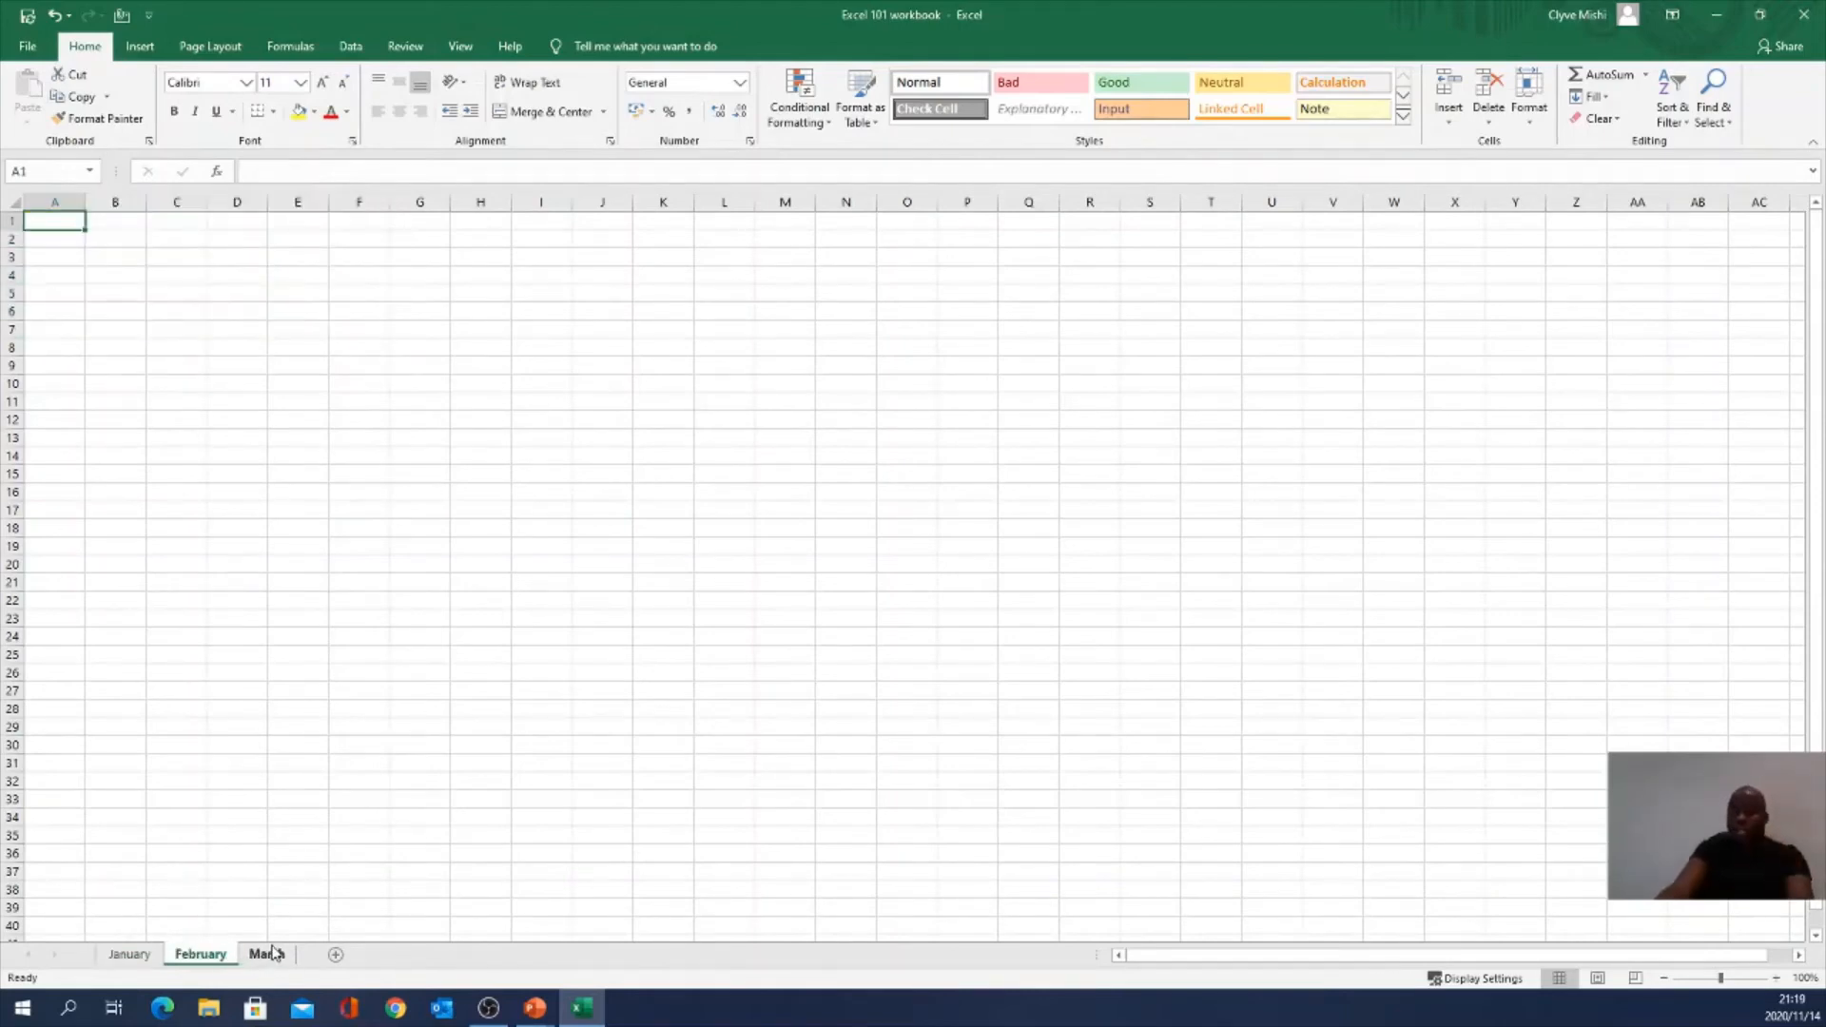
left_click(268, 955, "ctrl")
right_click(285, 956)
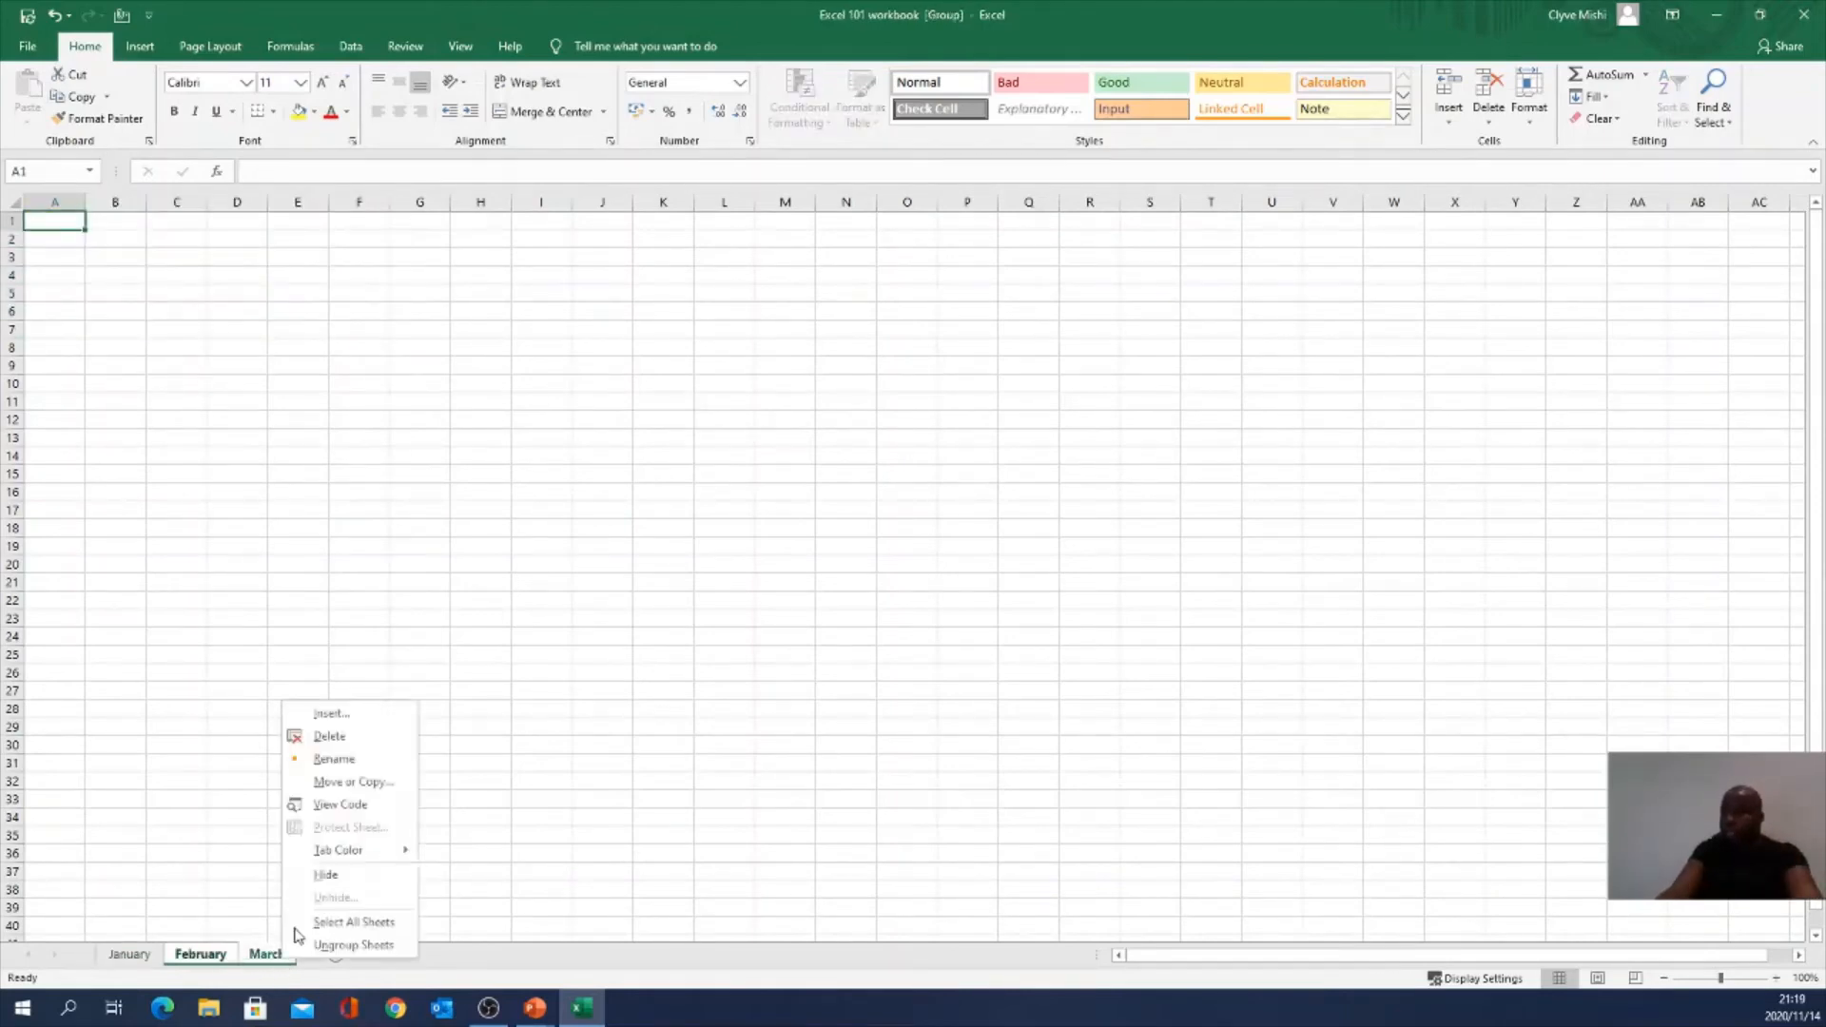
left_click(329, 736)
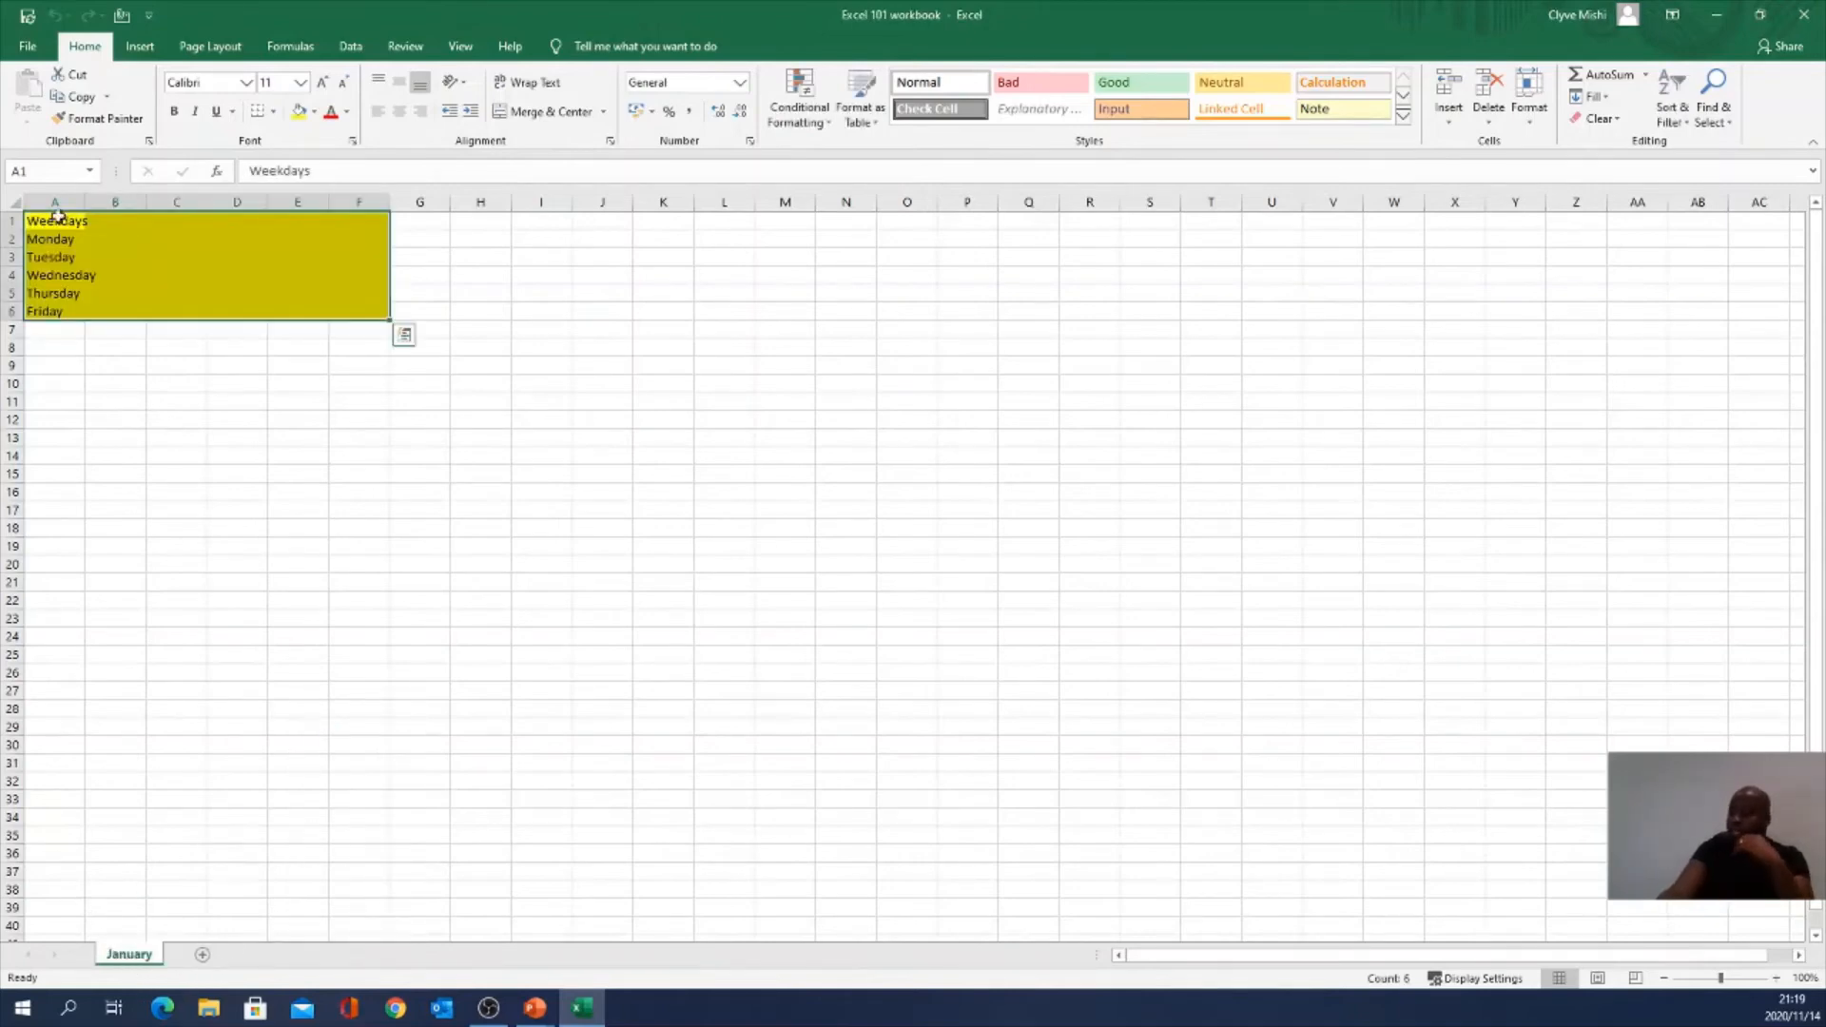
Step: Copy the January sheet to the end of the workbook with Create a copy ticked
right_click(125, 959)
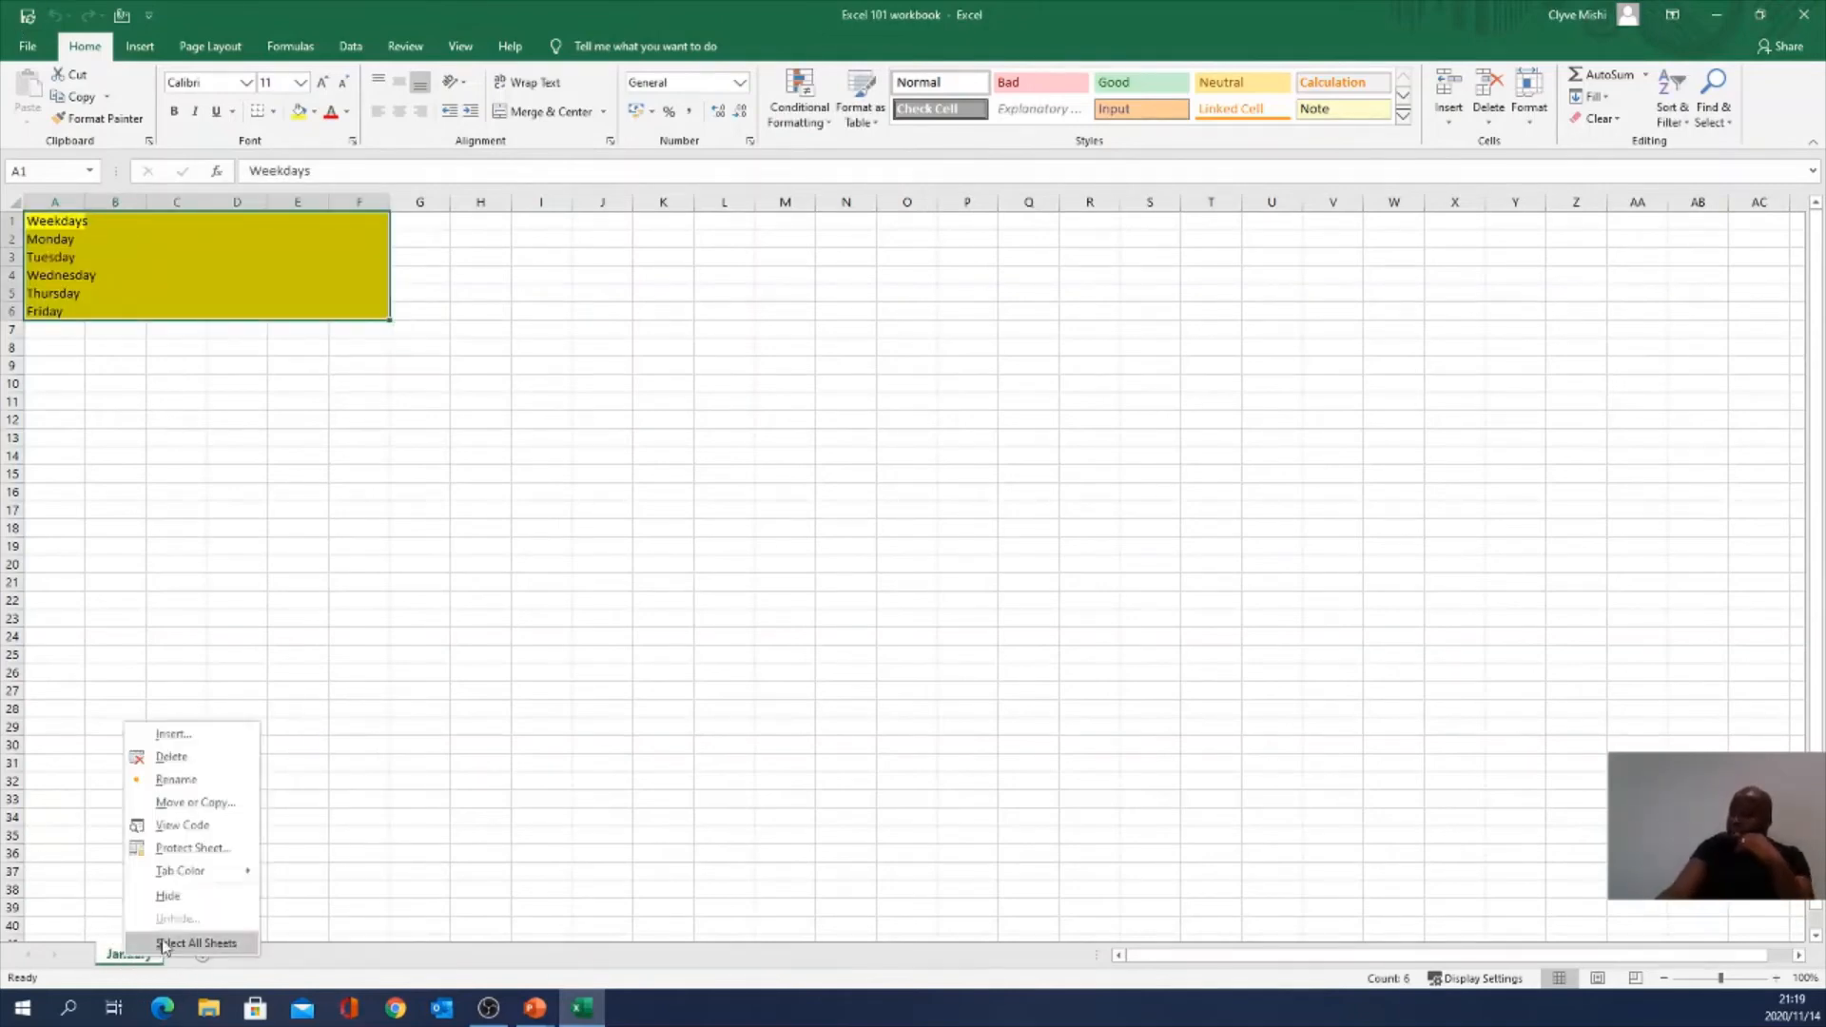
left_click(57, 822)
right_click(125, 960)
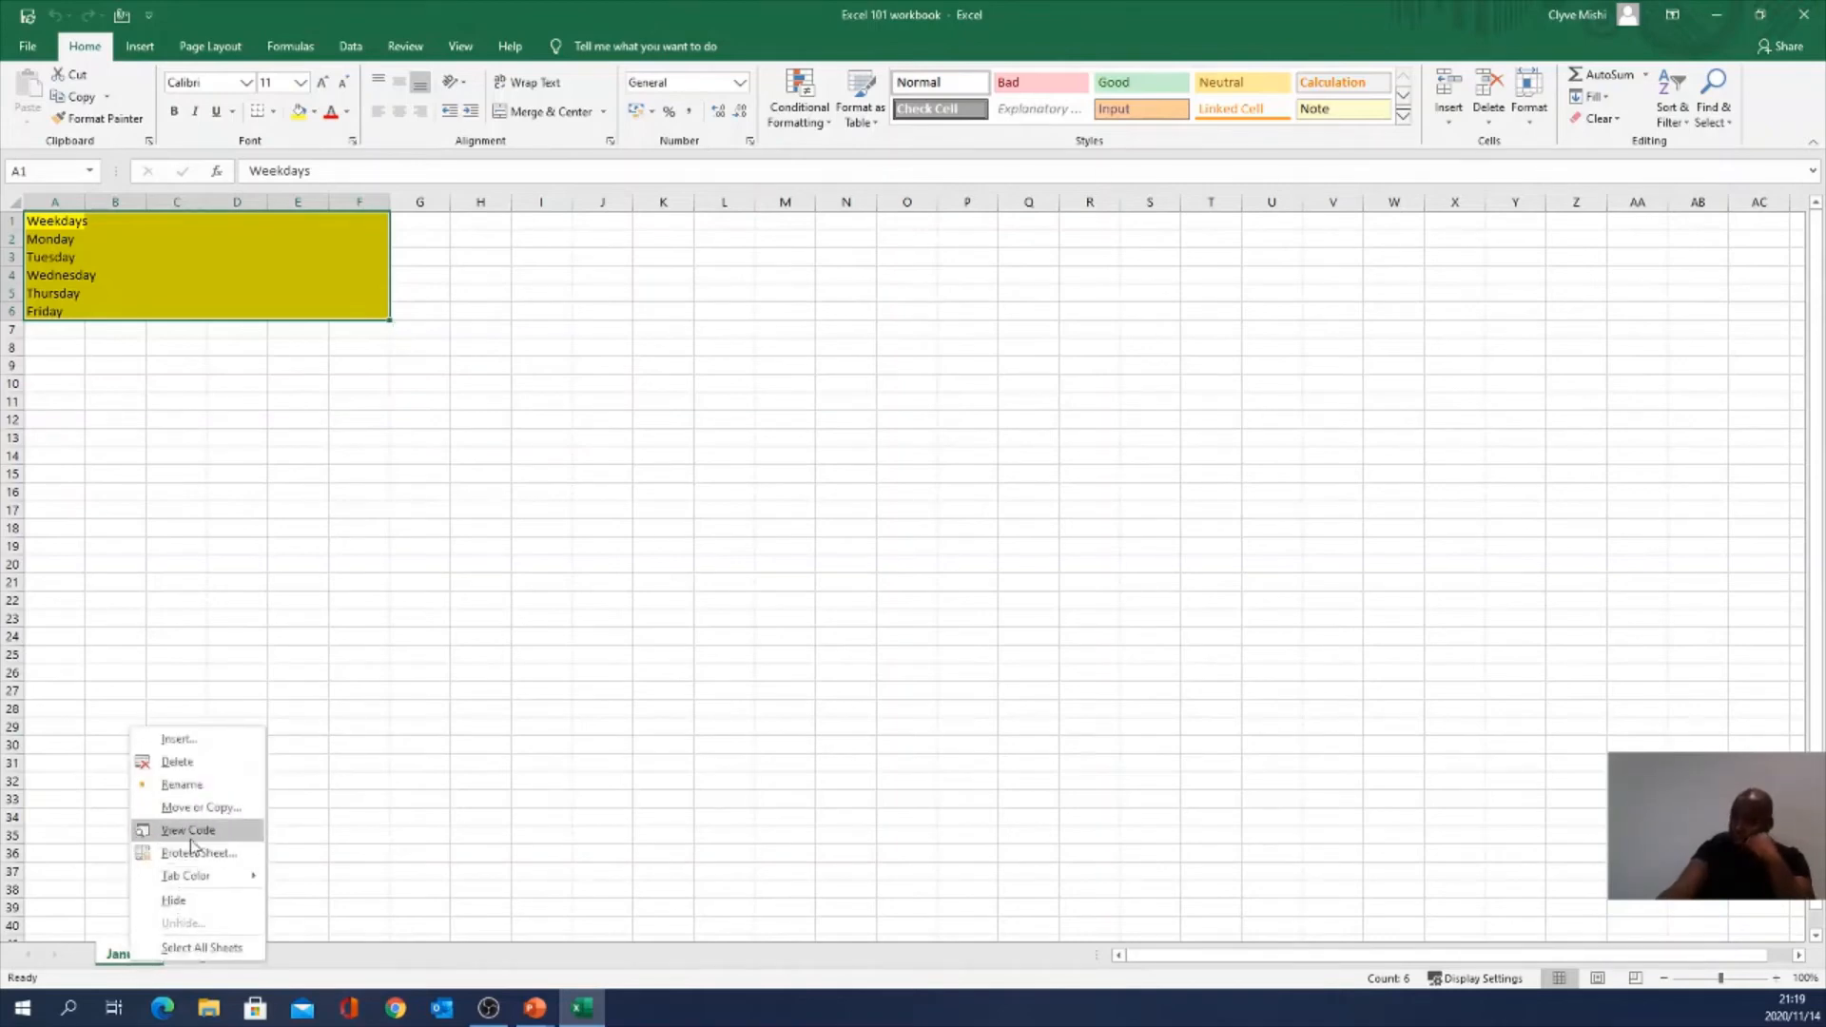
left_click(196, 807)
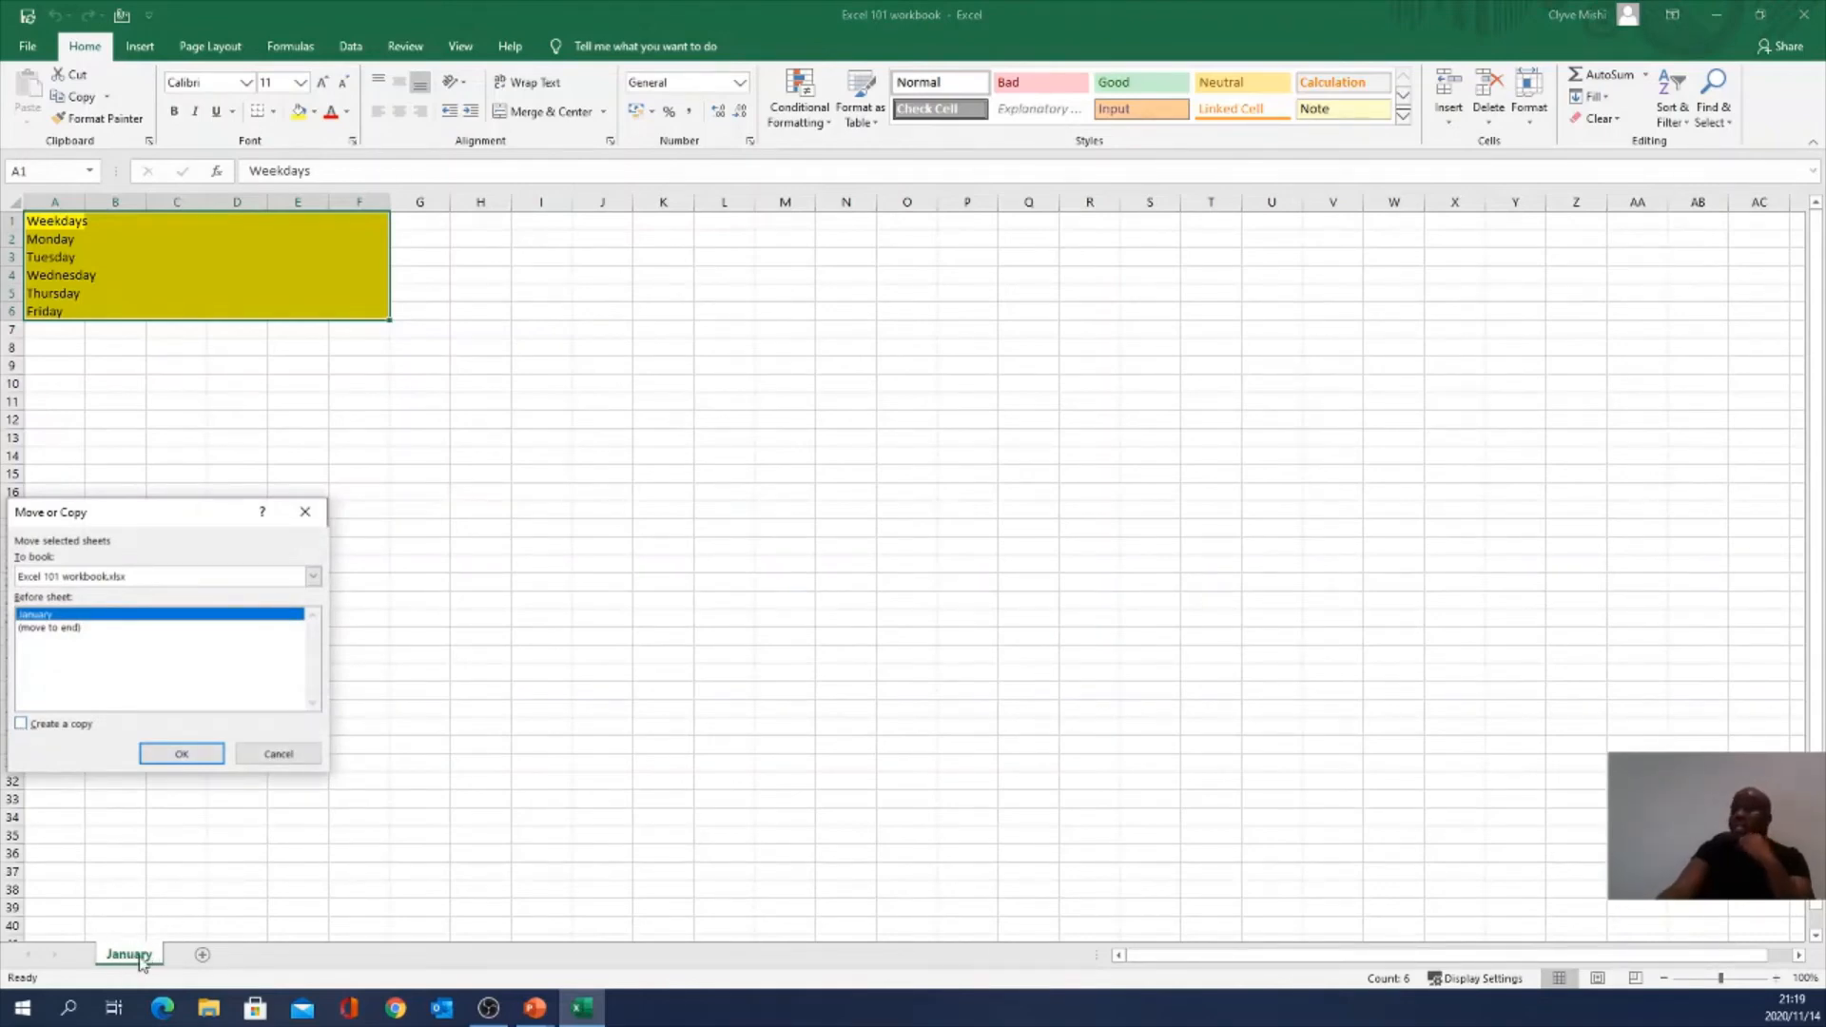
left_click(51, 629)
left_click(23, 725)
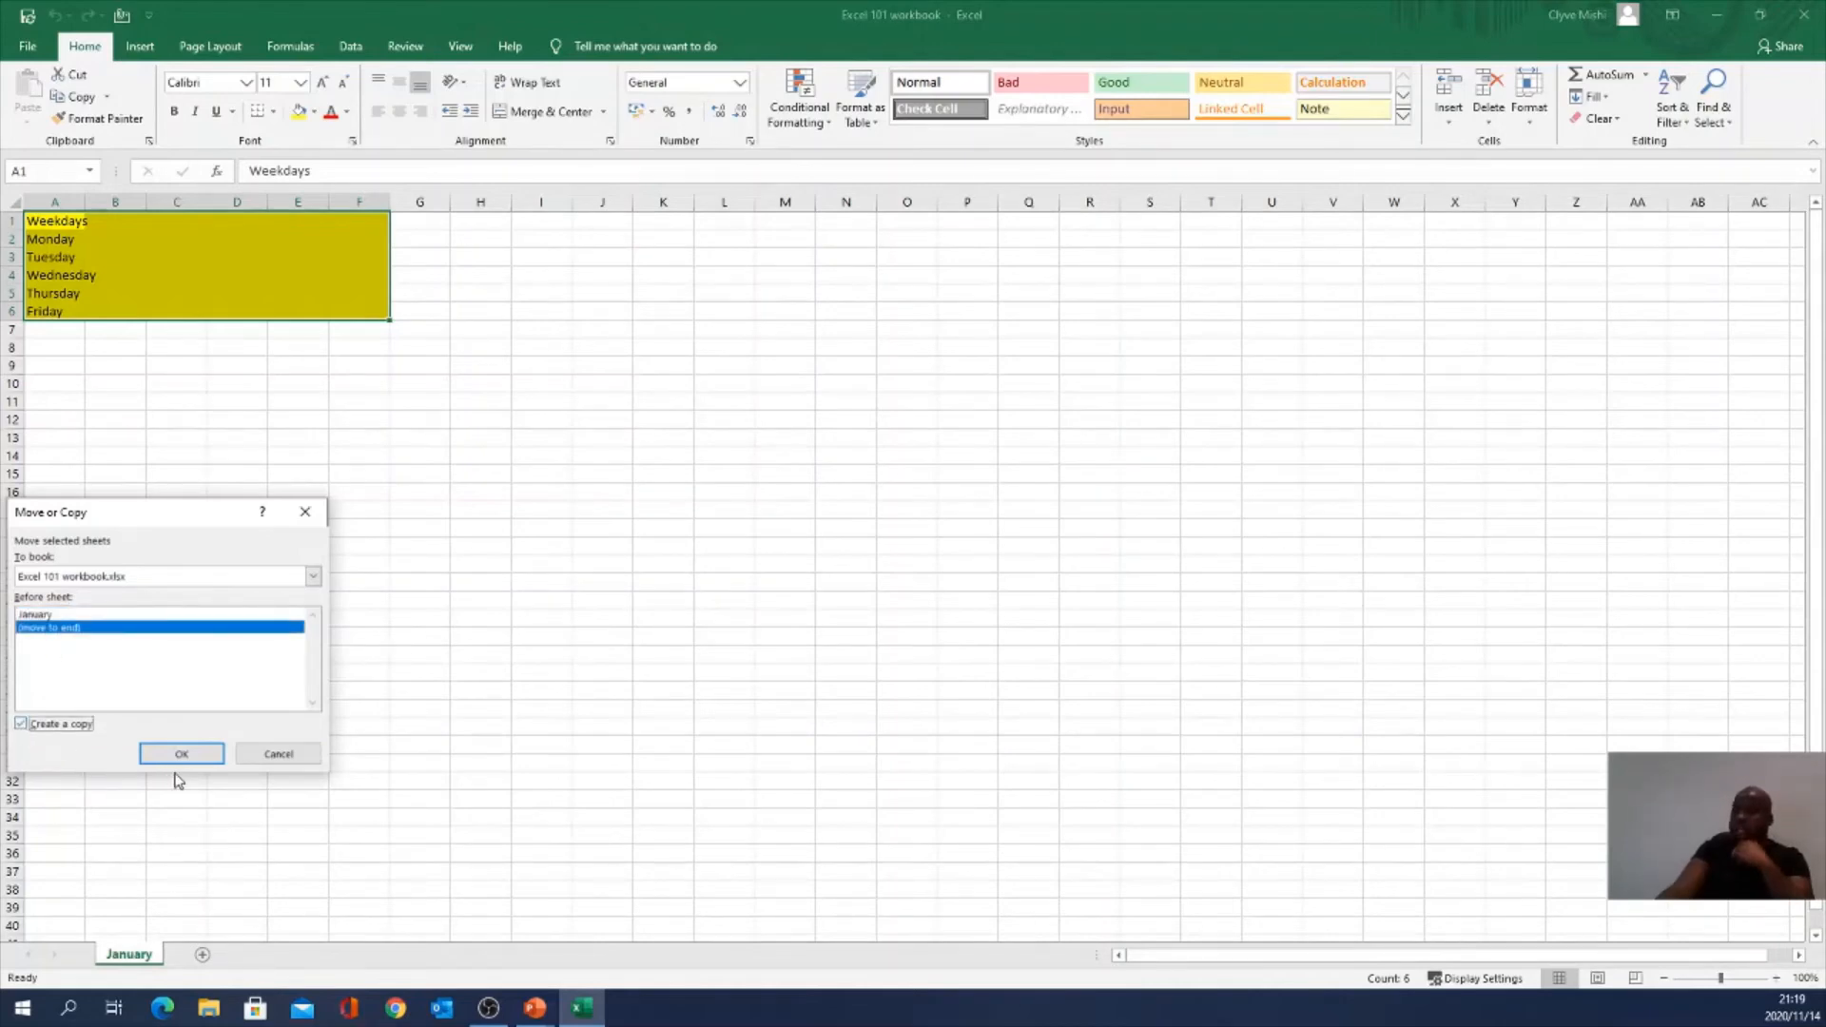
left_click(193, 760)
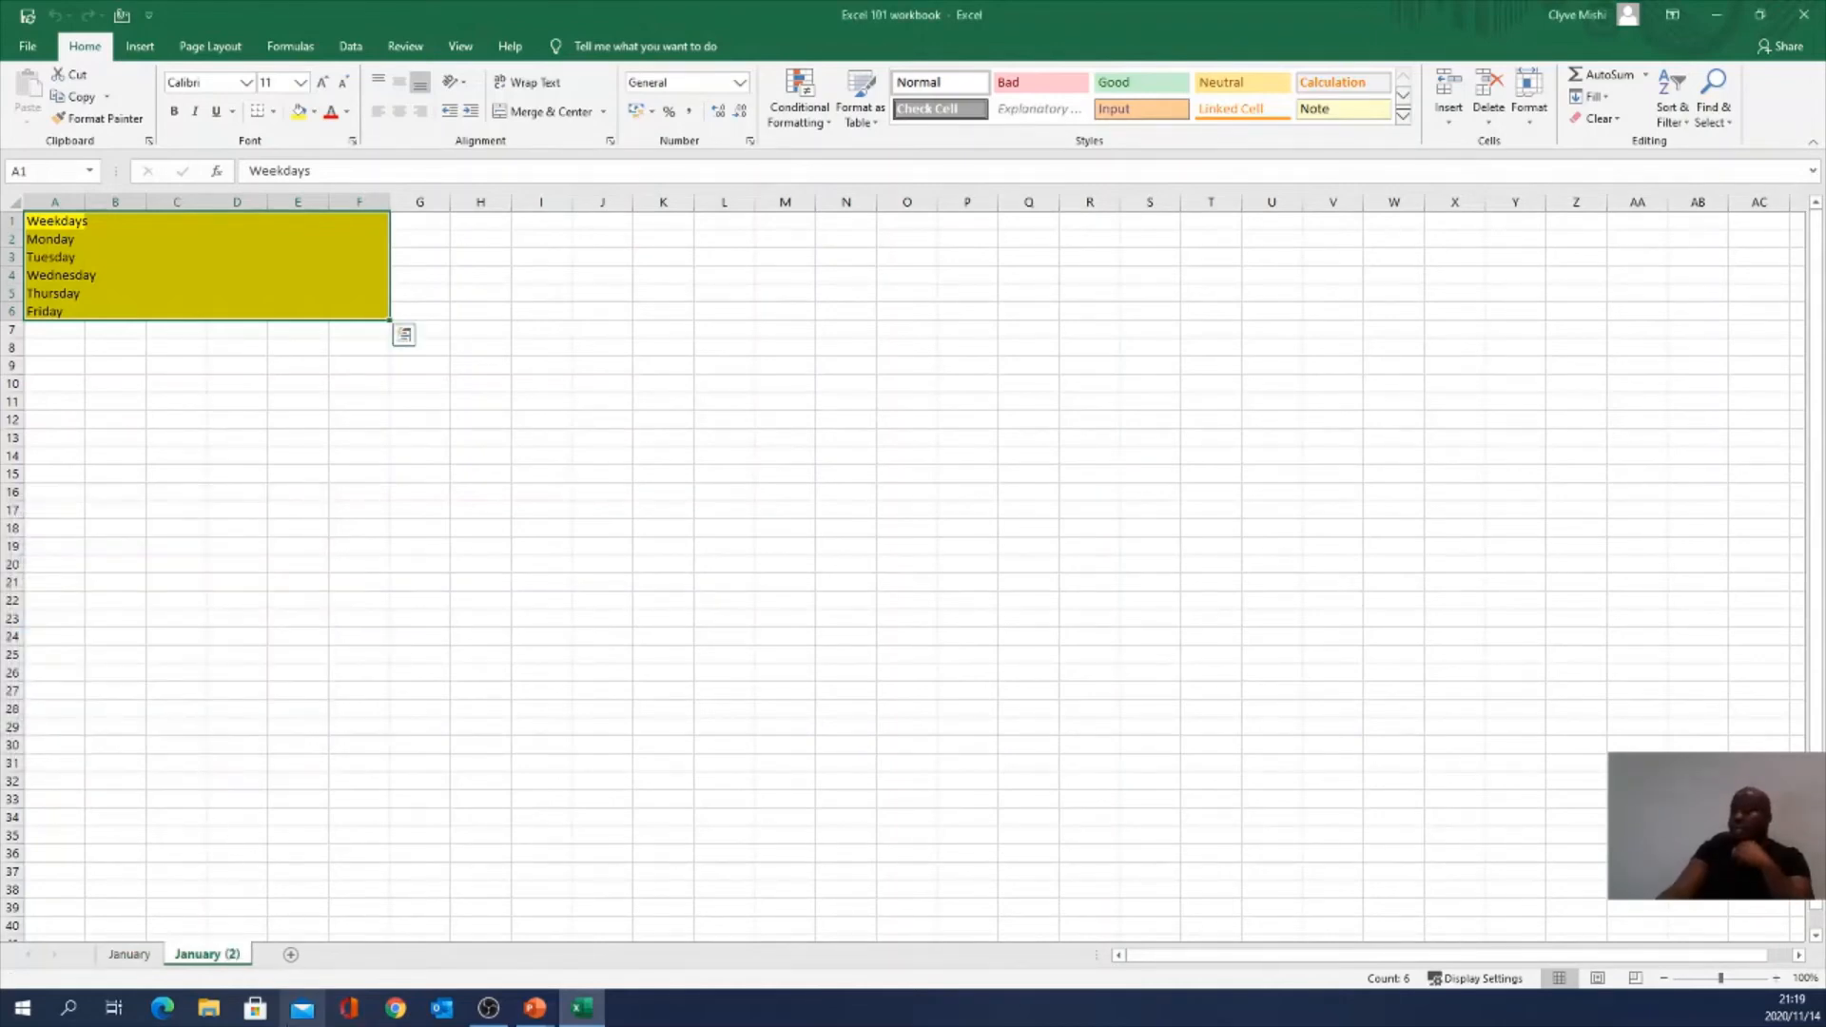
left_click(131, 956)
Step: Rename the January (2) tab to February using the tab's Rename option
left_click(202, 967)
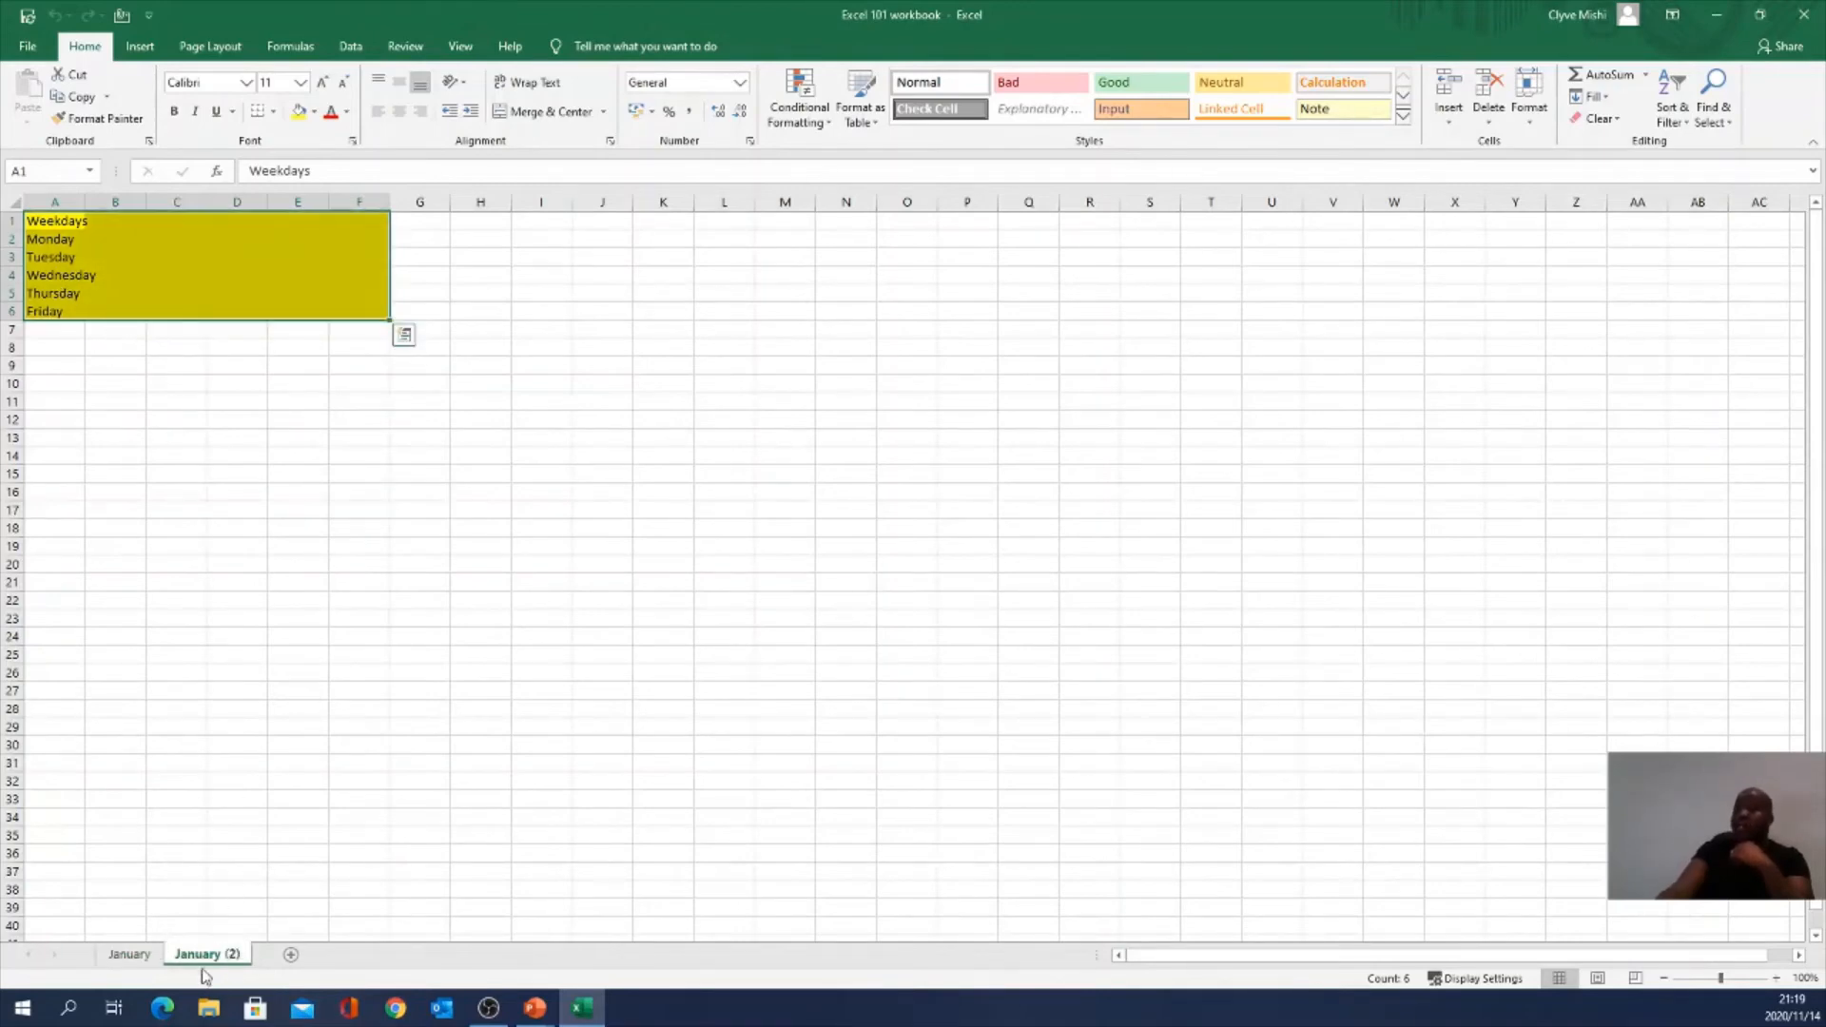
right_click(217, 954)
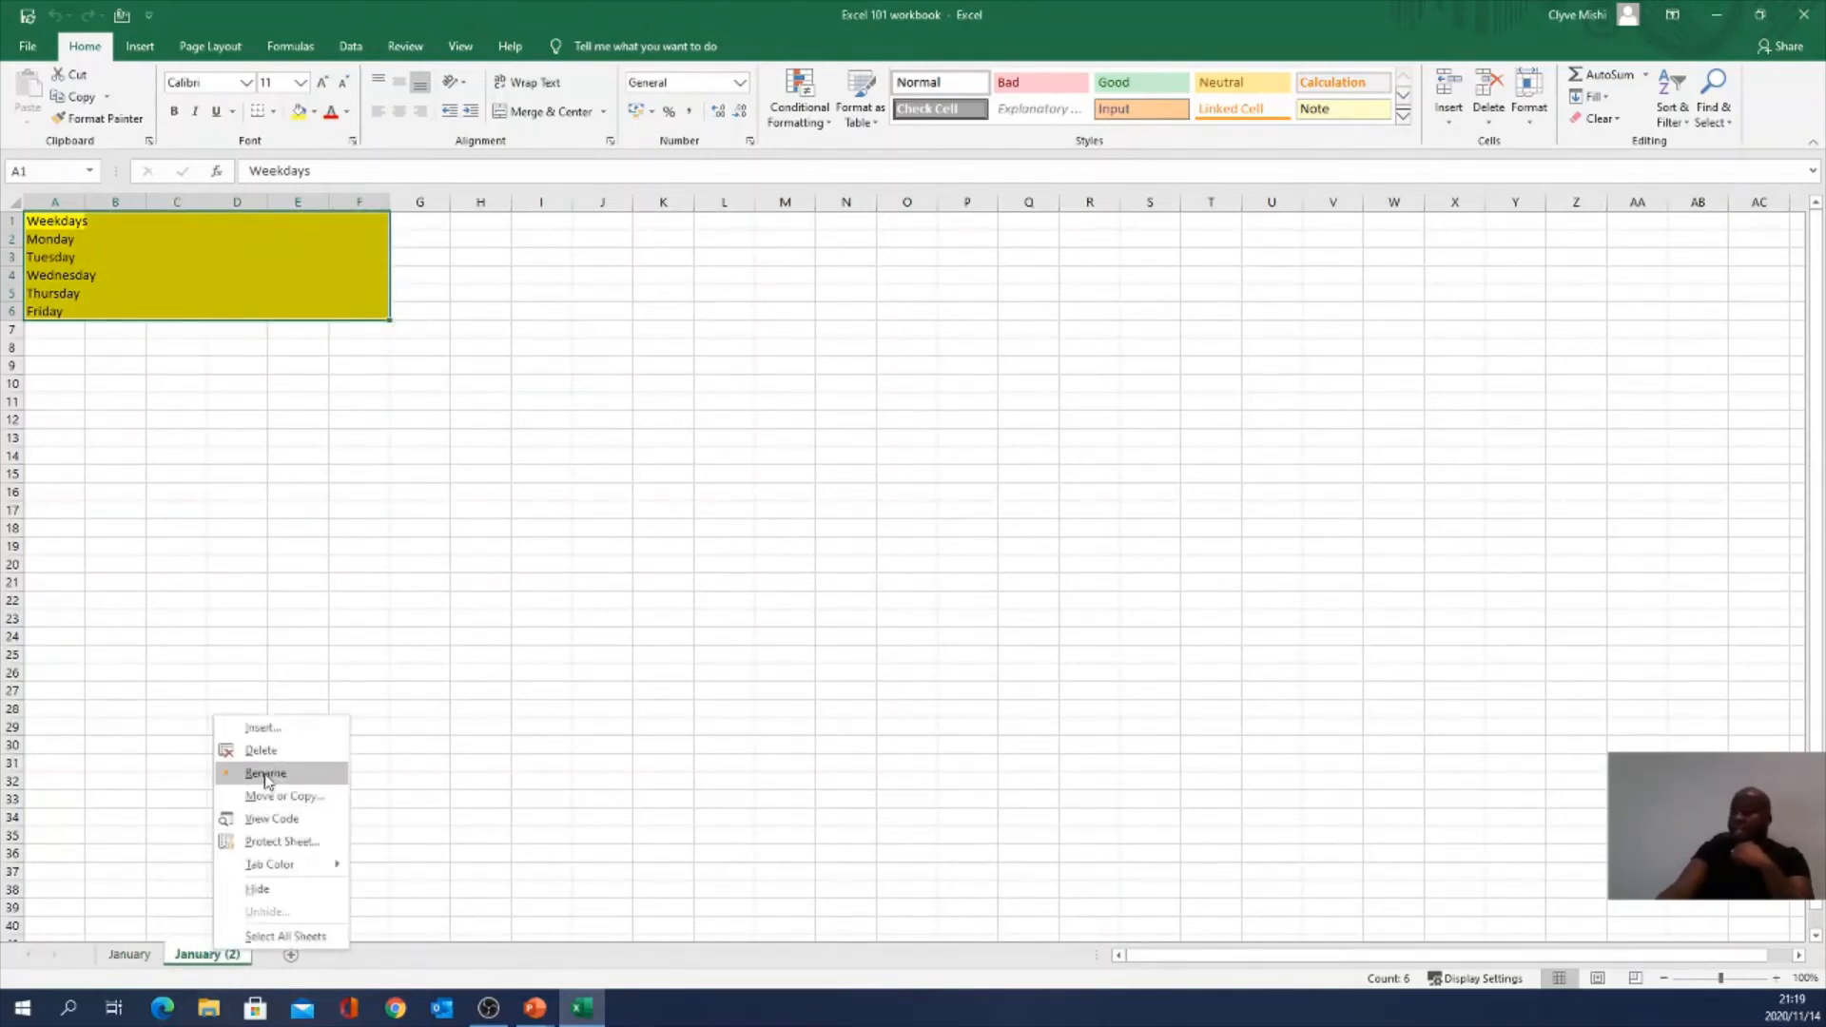
left_click(265, 773)
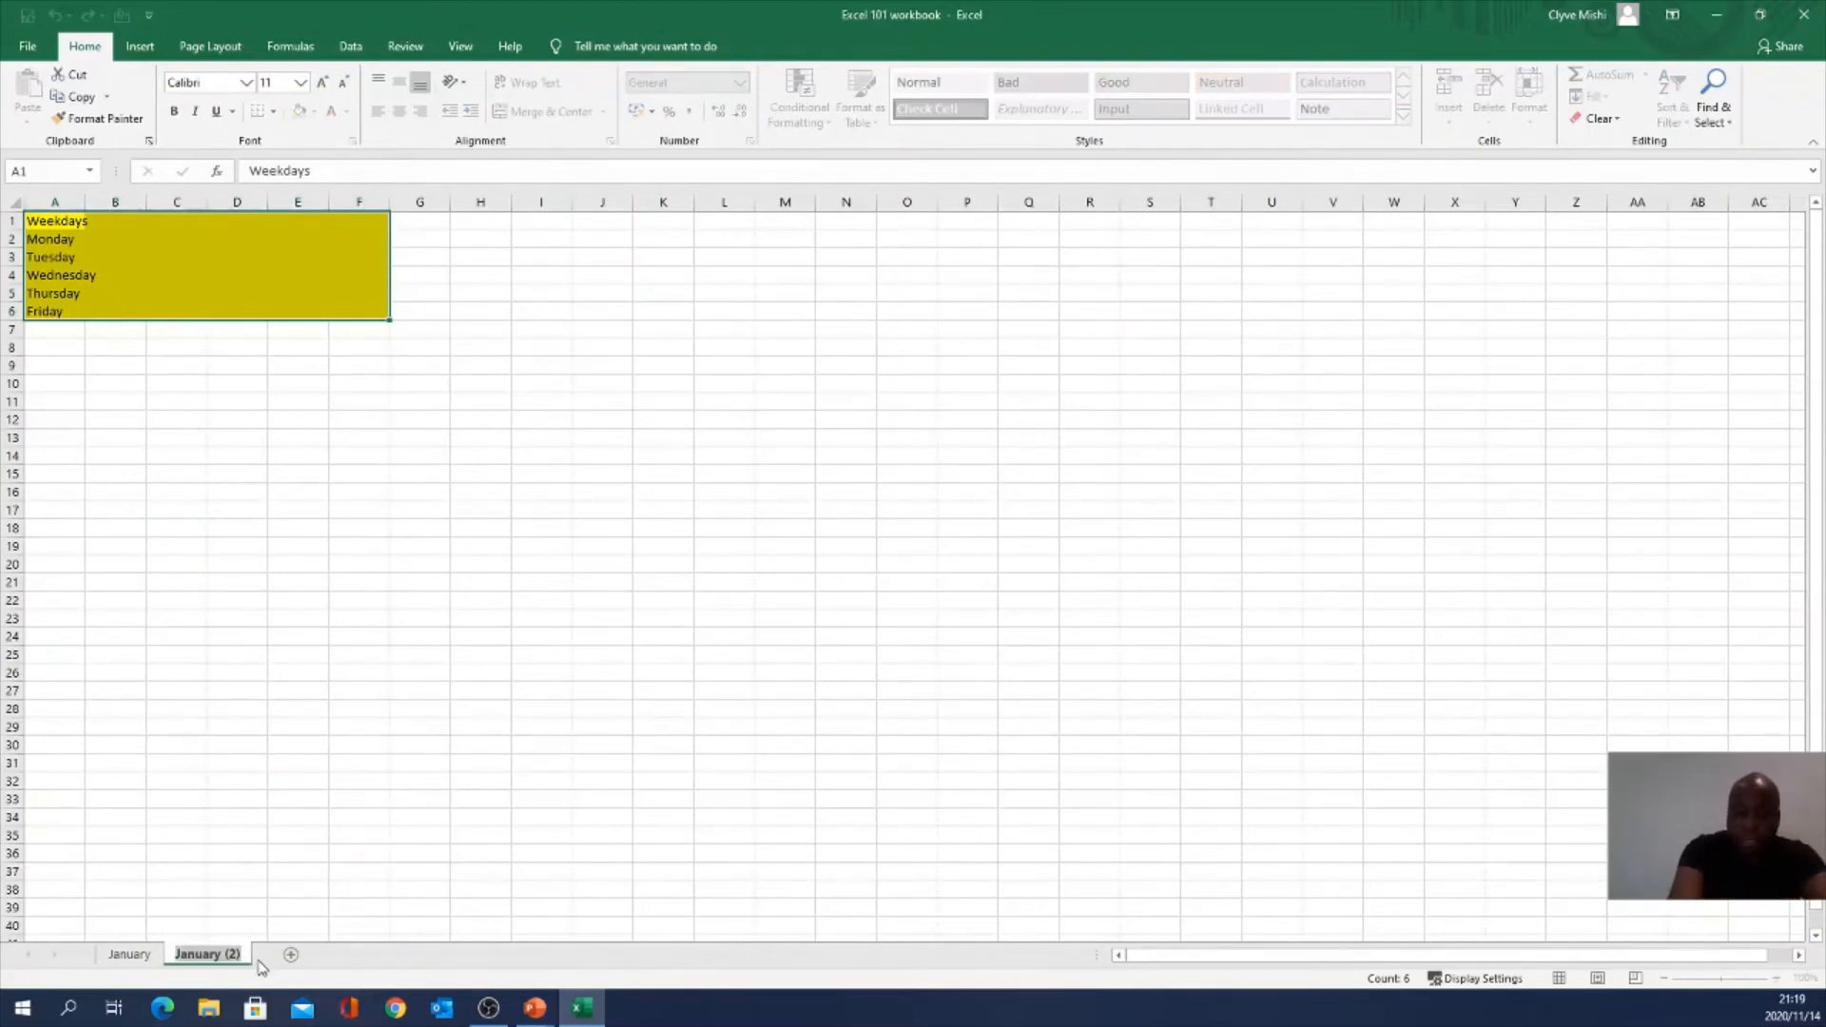
type("February")
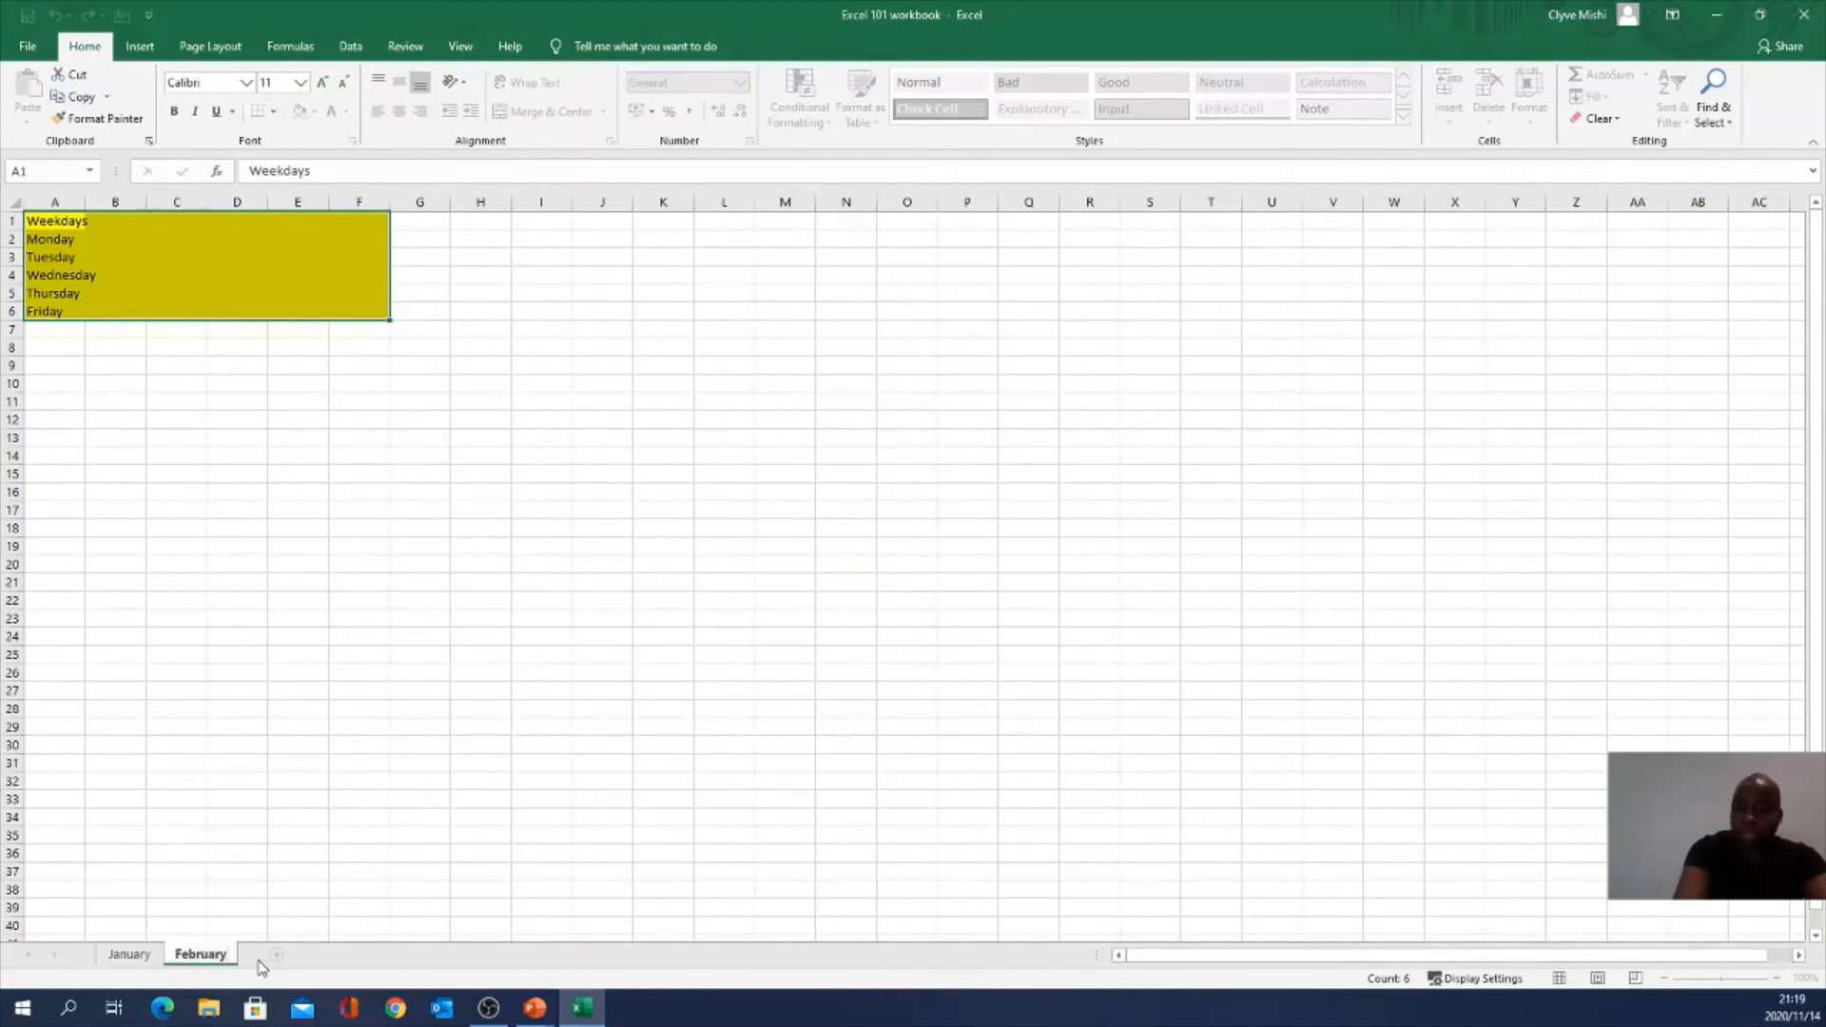
key("Return")
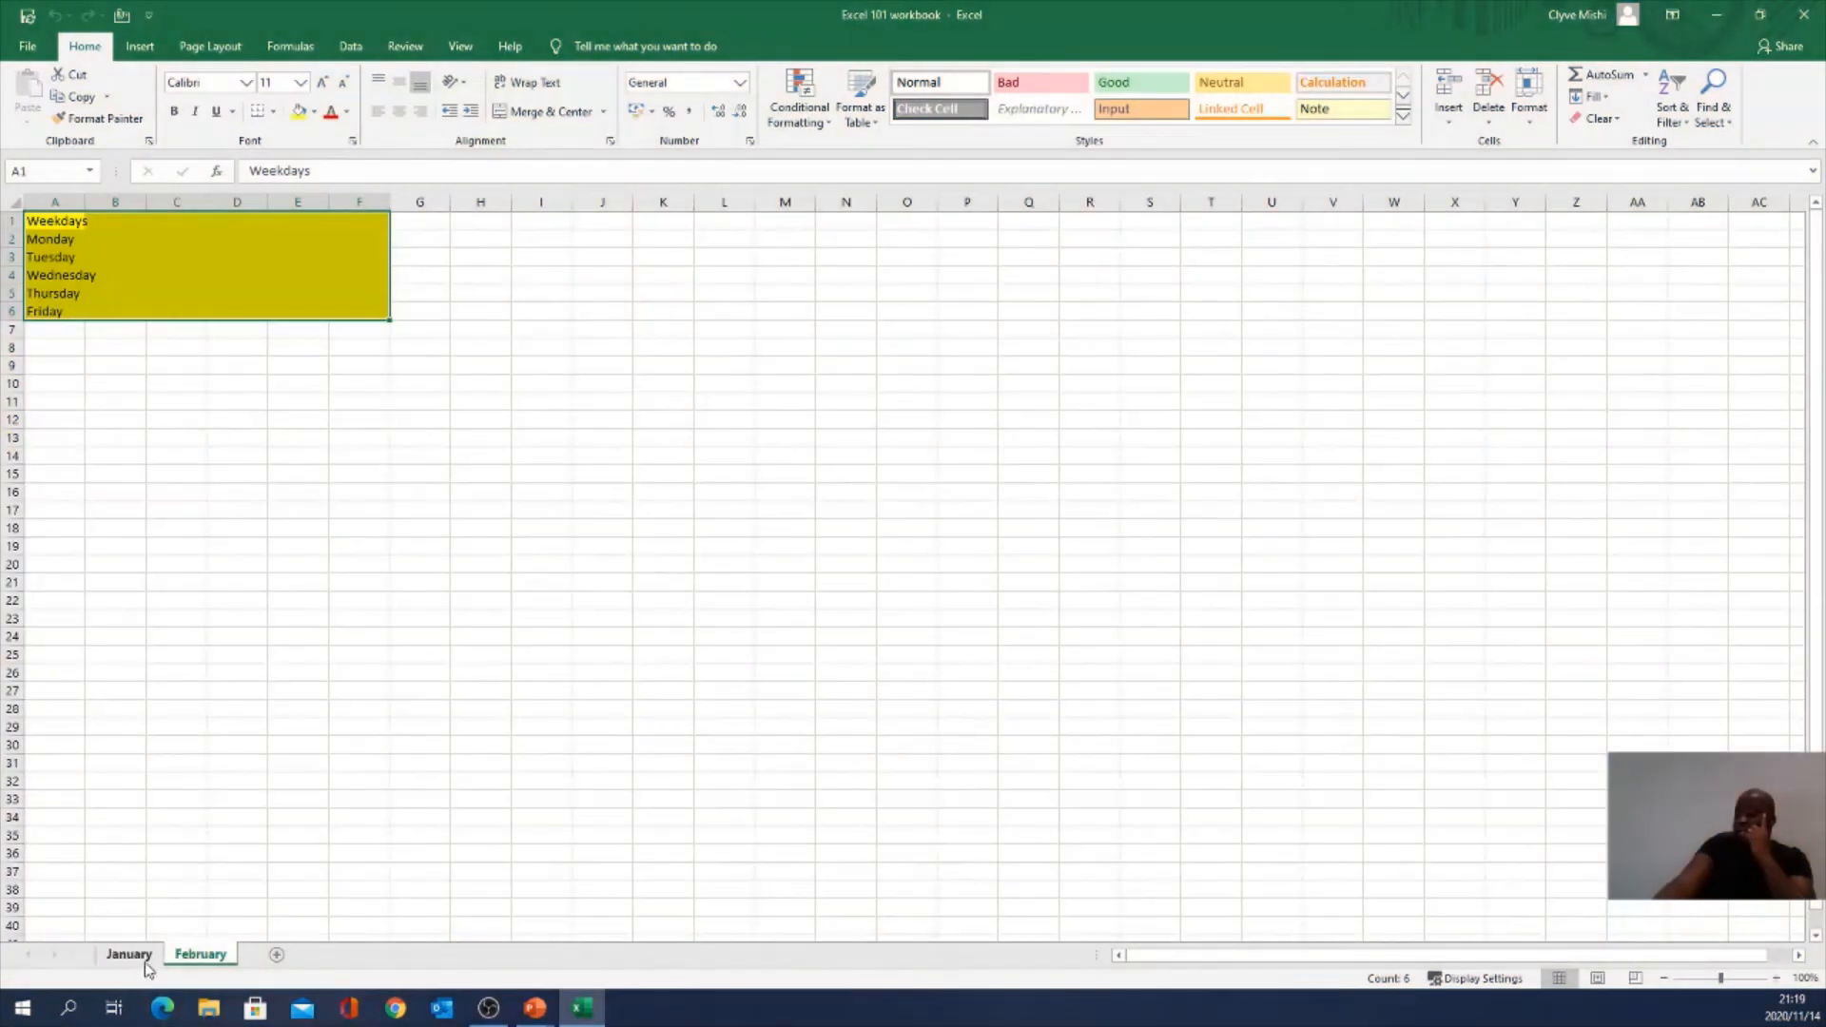
Step: Give the January sheet tab a green tab colour
left_click(143, 960)
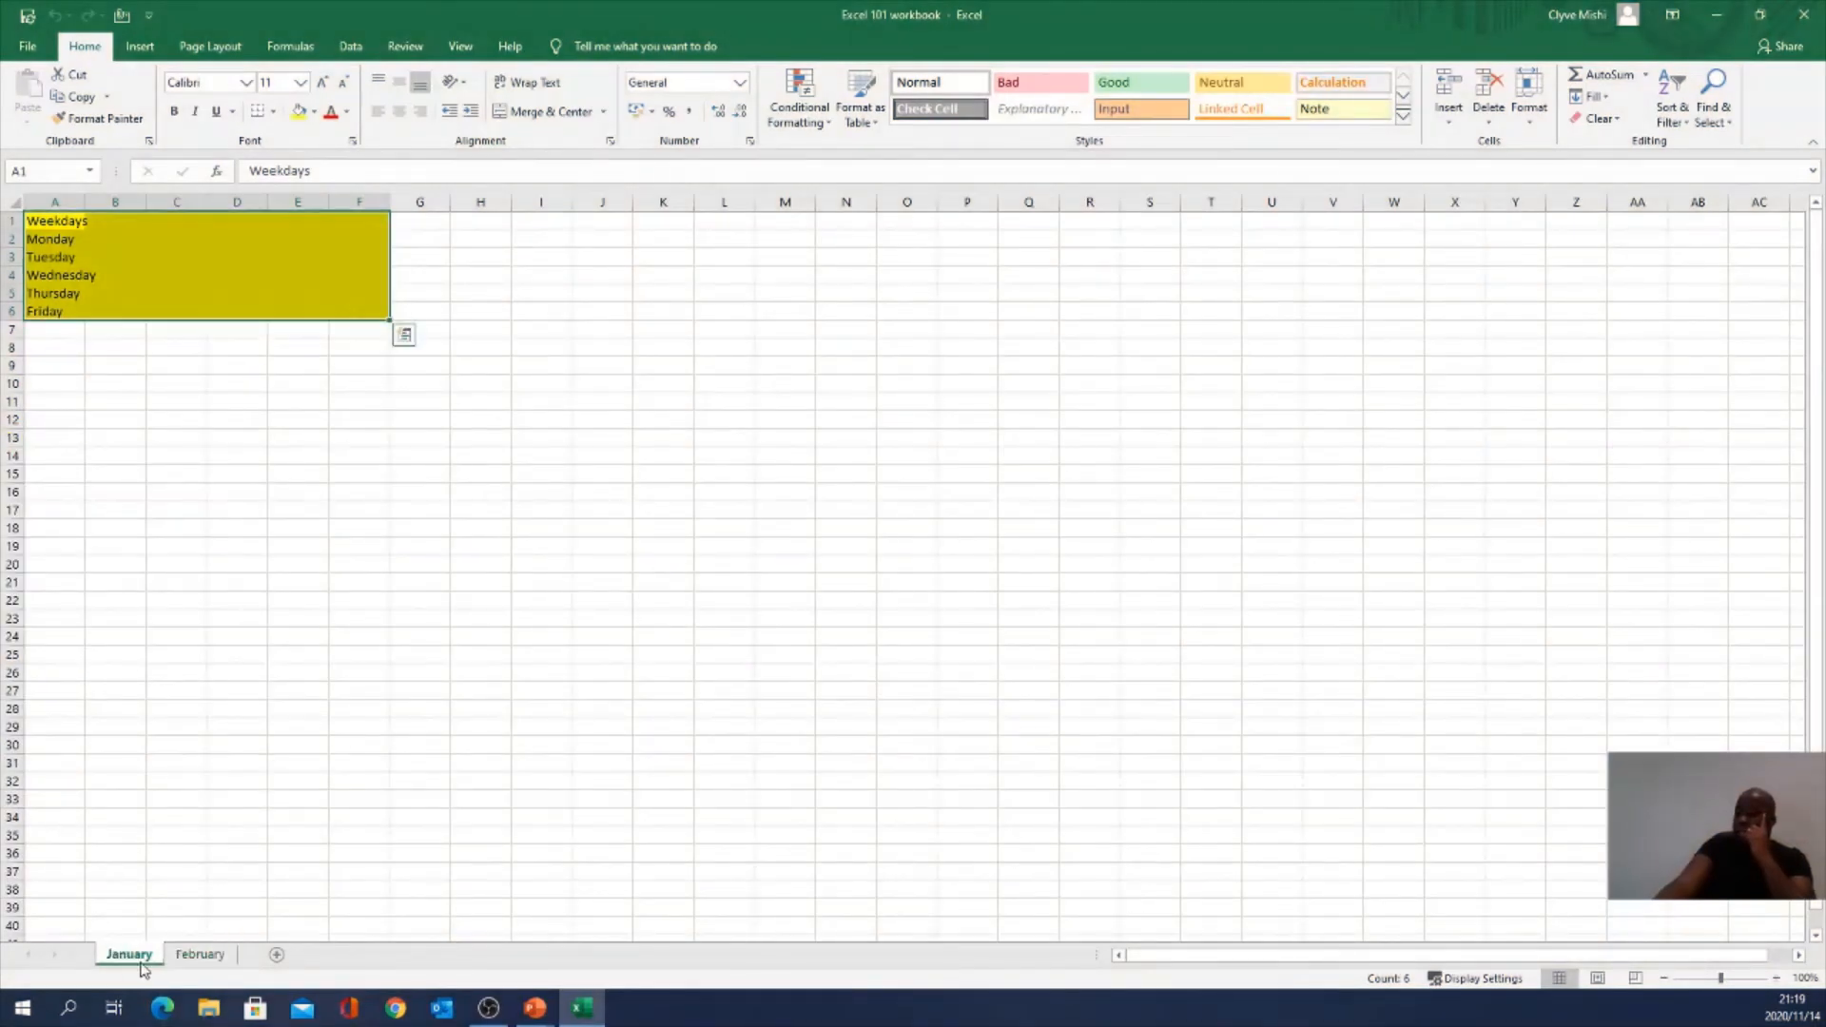
right_click(140, 960)
mouse_move(219, 877)
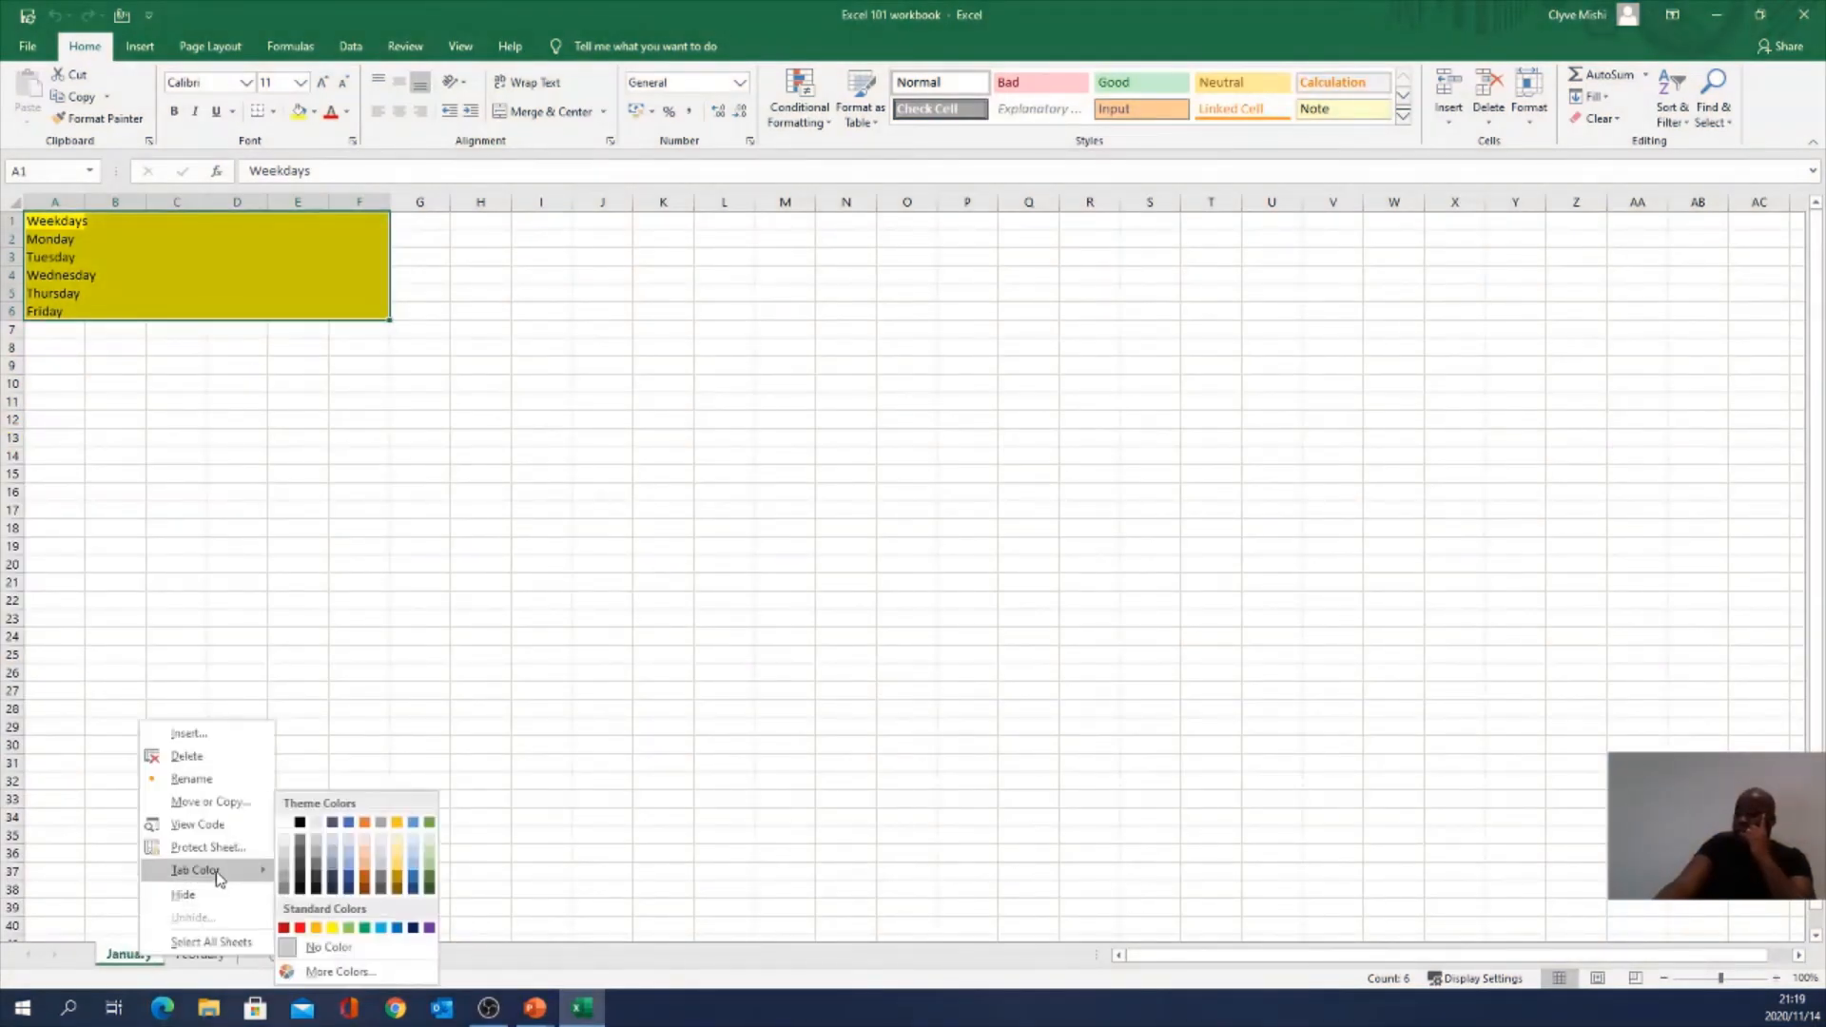
left_click(367, 929)
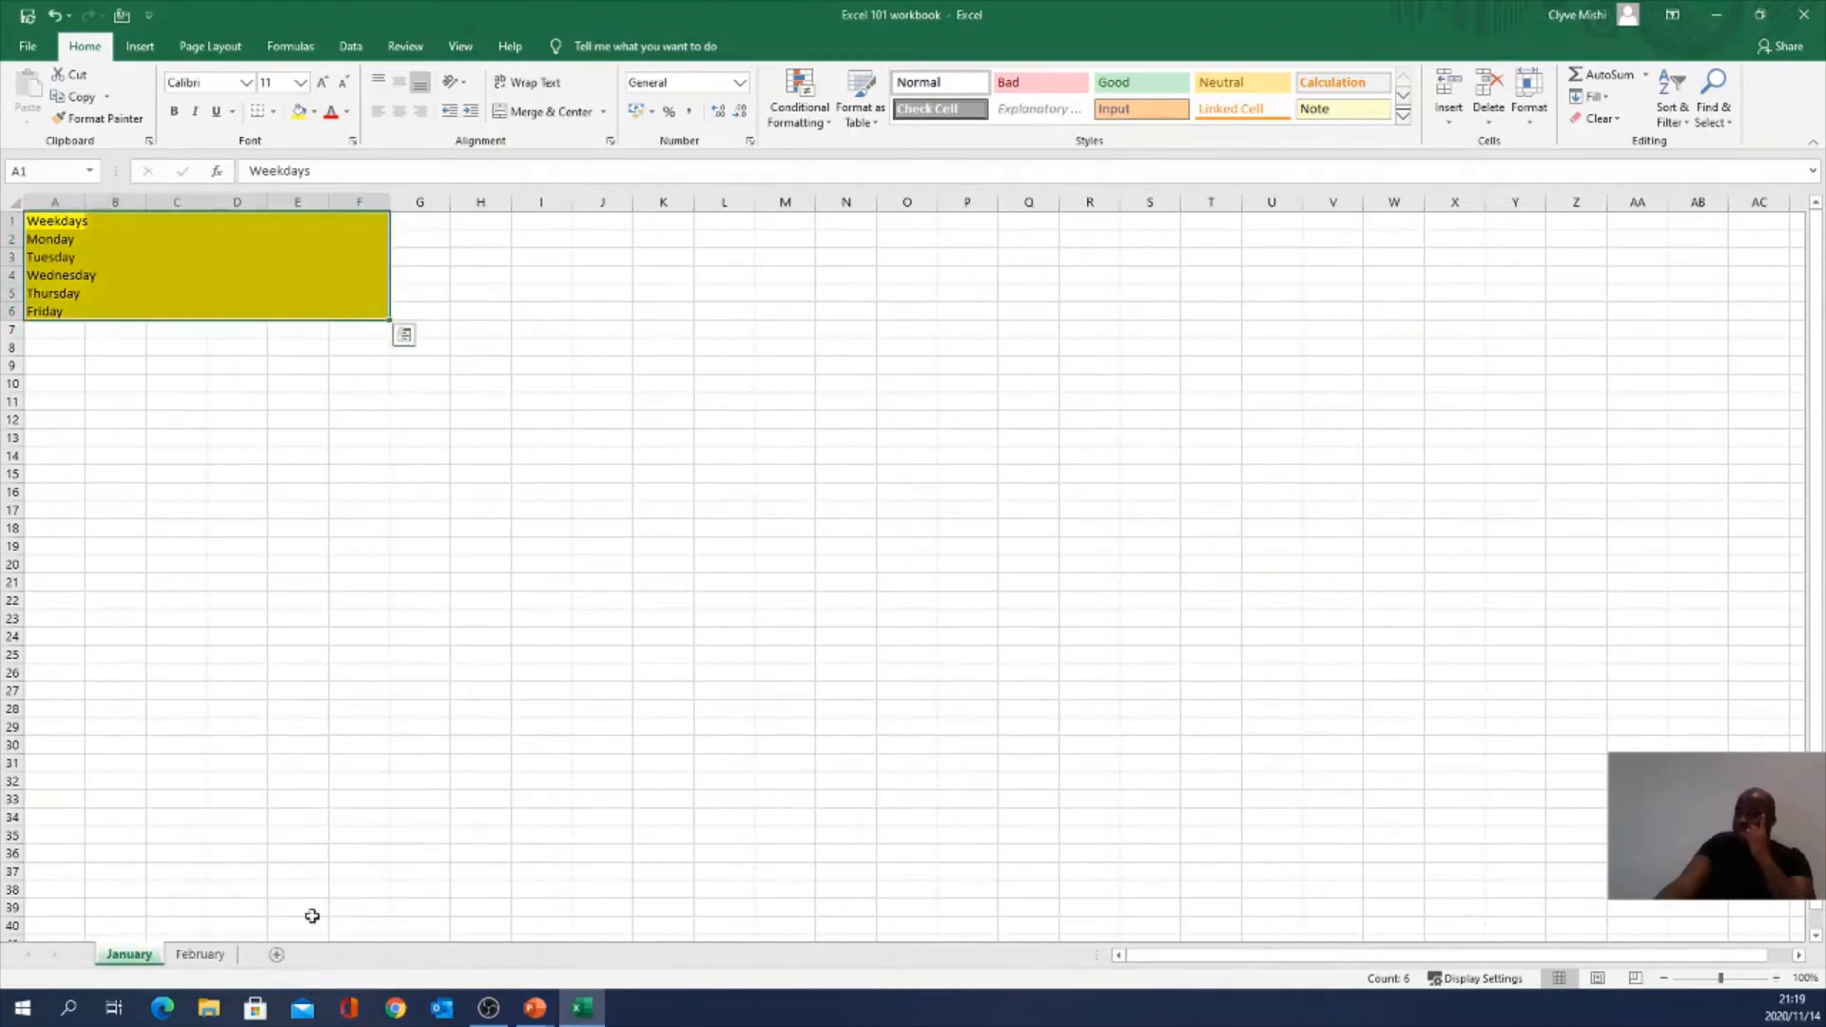
Step: Give the February sheet tab a red tab colour
left_click(204, 959)
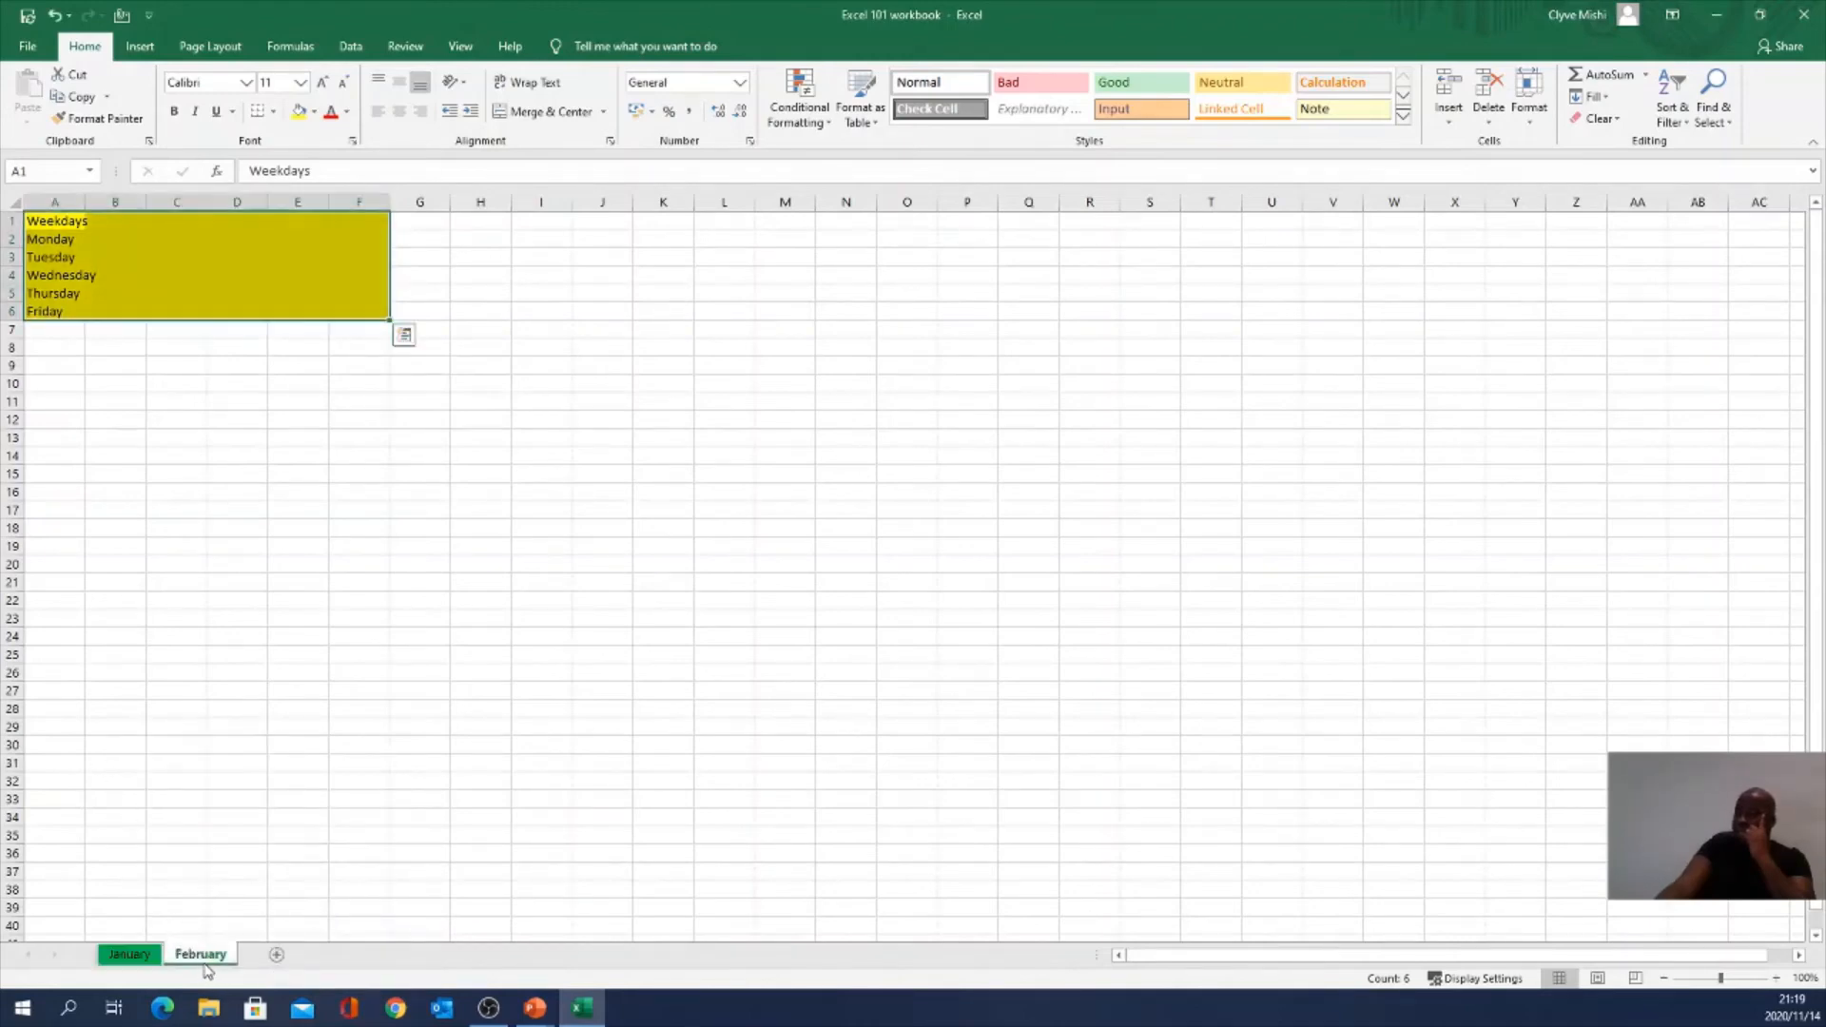
right_click(205, 964)
mouse_move(261, 875)
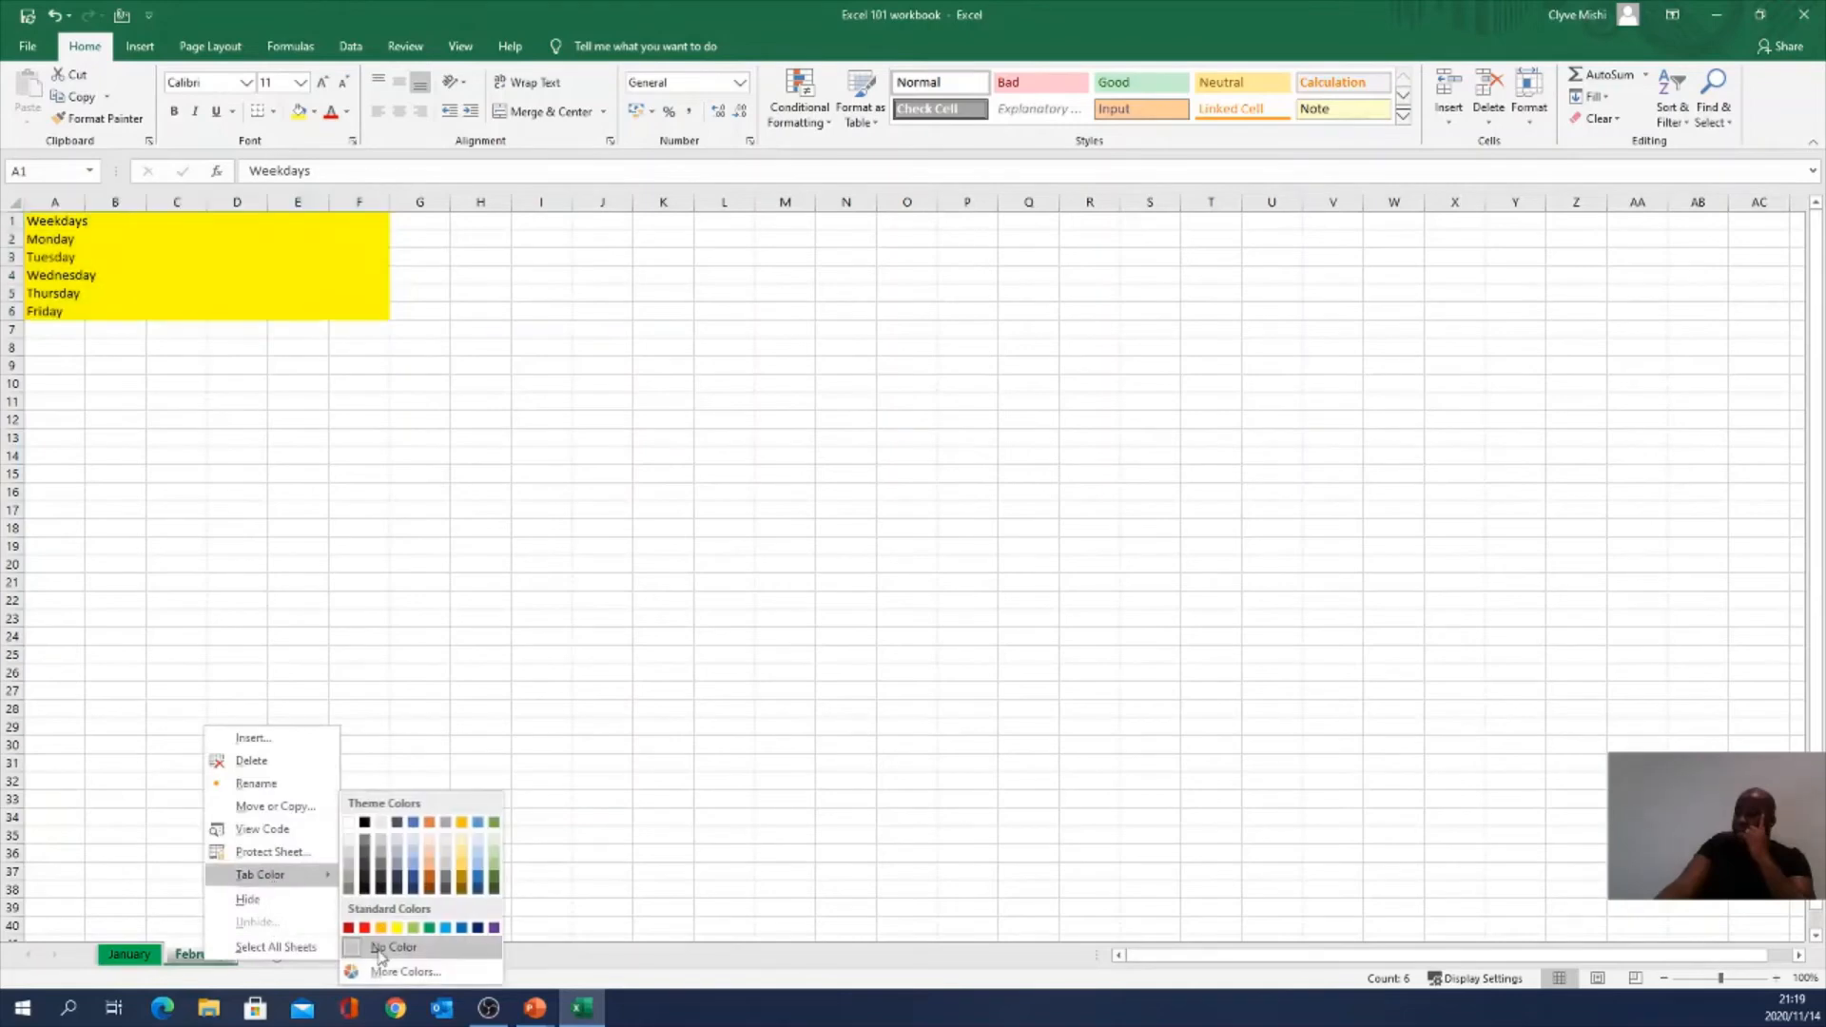
left_click(364, 929)
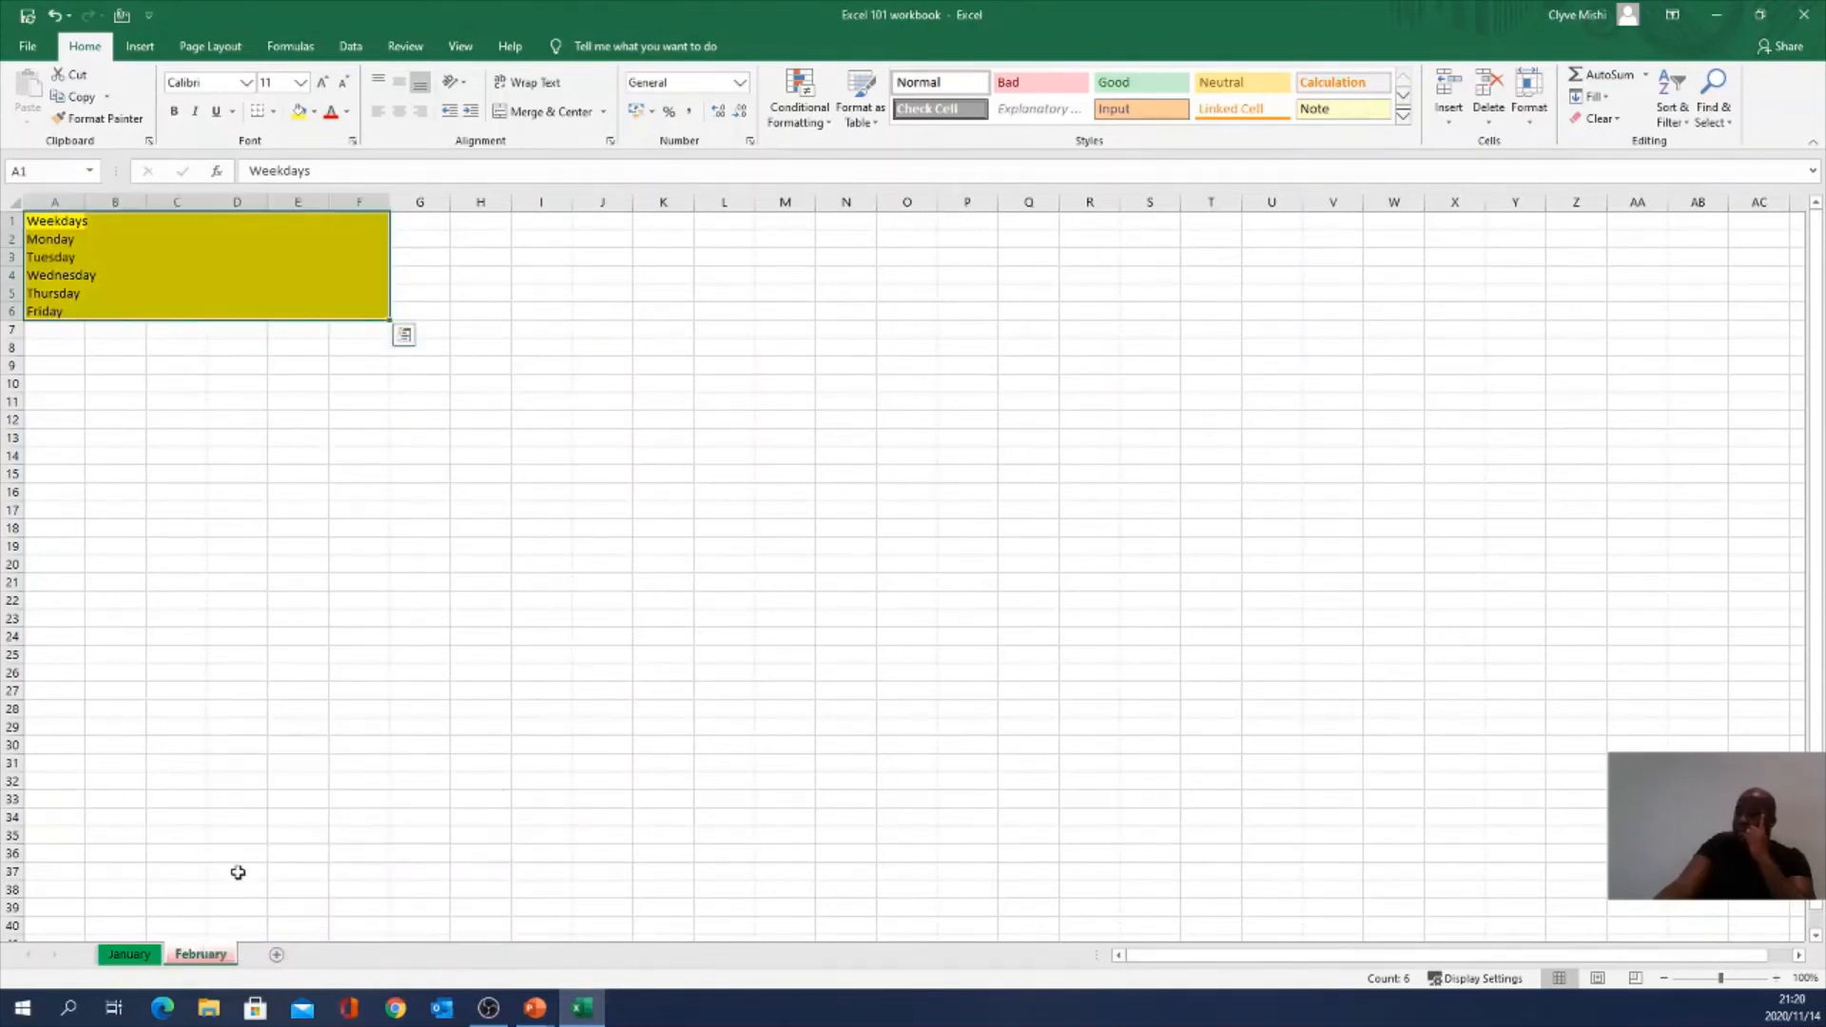
Step: Switch between January and February to compare tab colours, then deselect the yellow Weekdays range
left_click(145, 955)
left_click(146, 959)
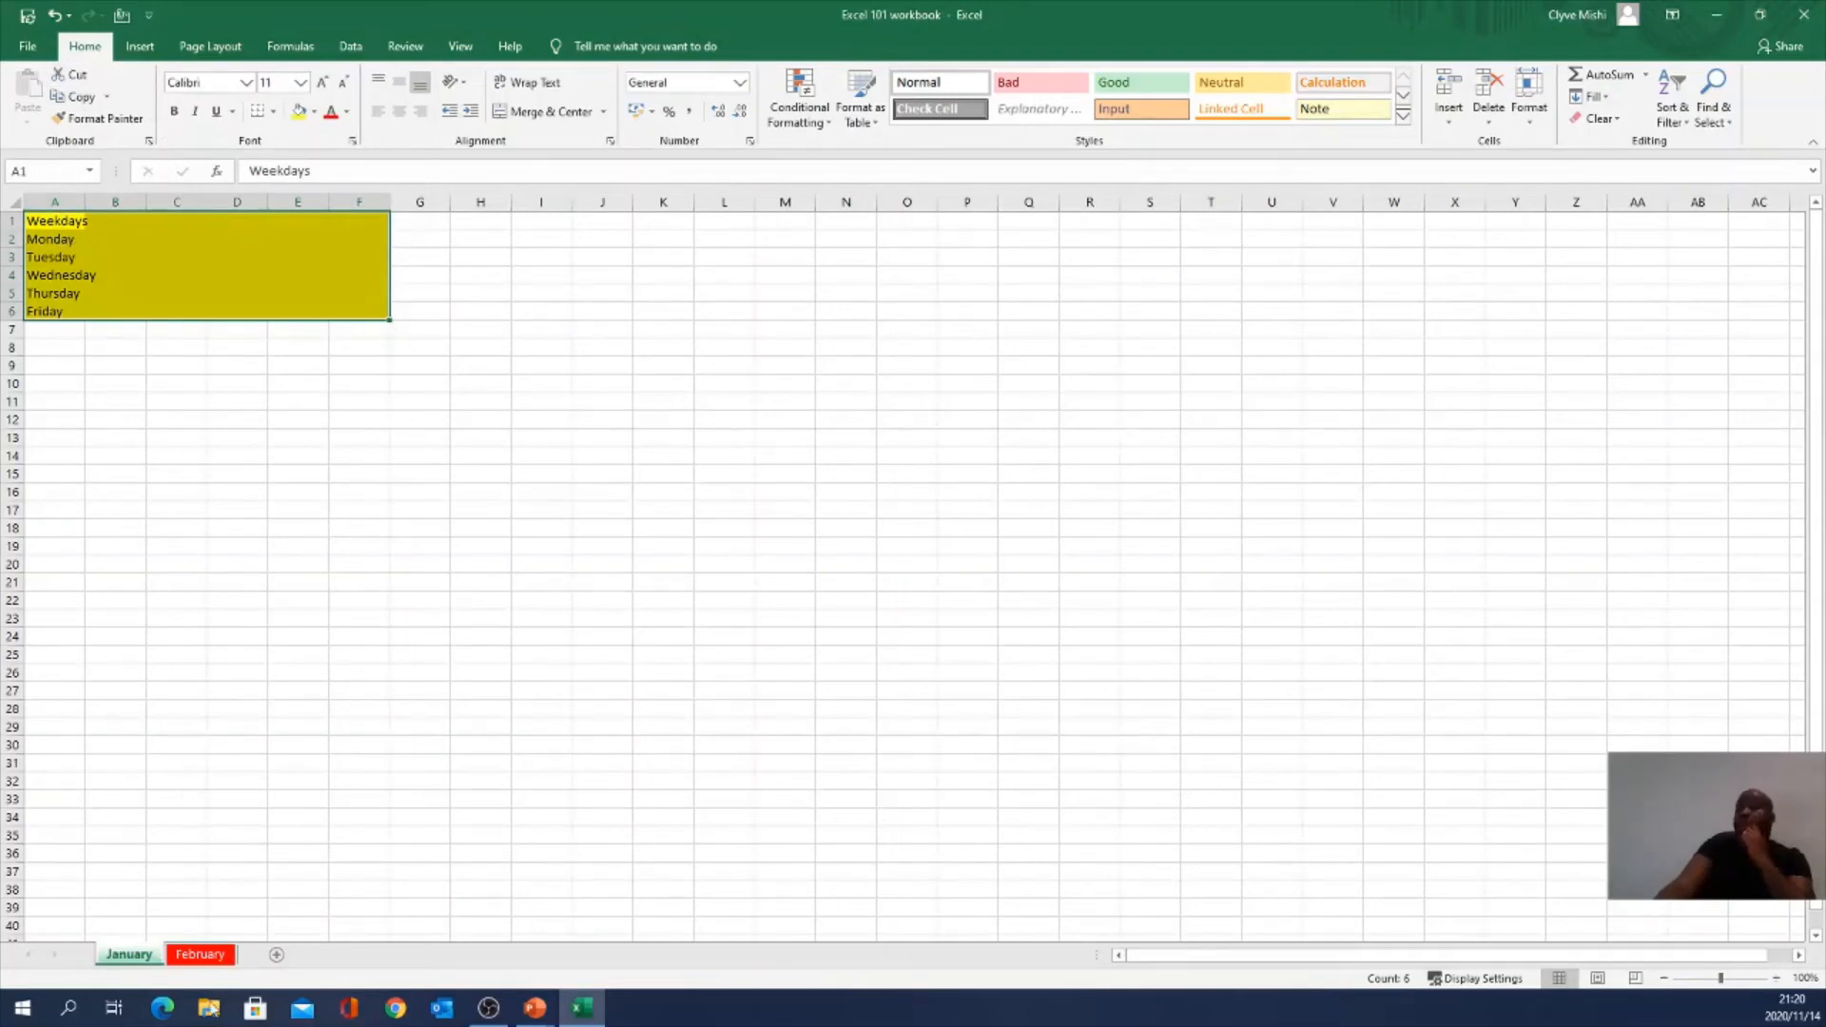
left_click(210, 959)
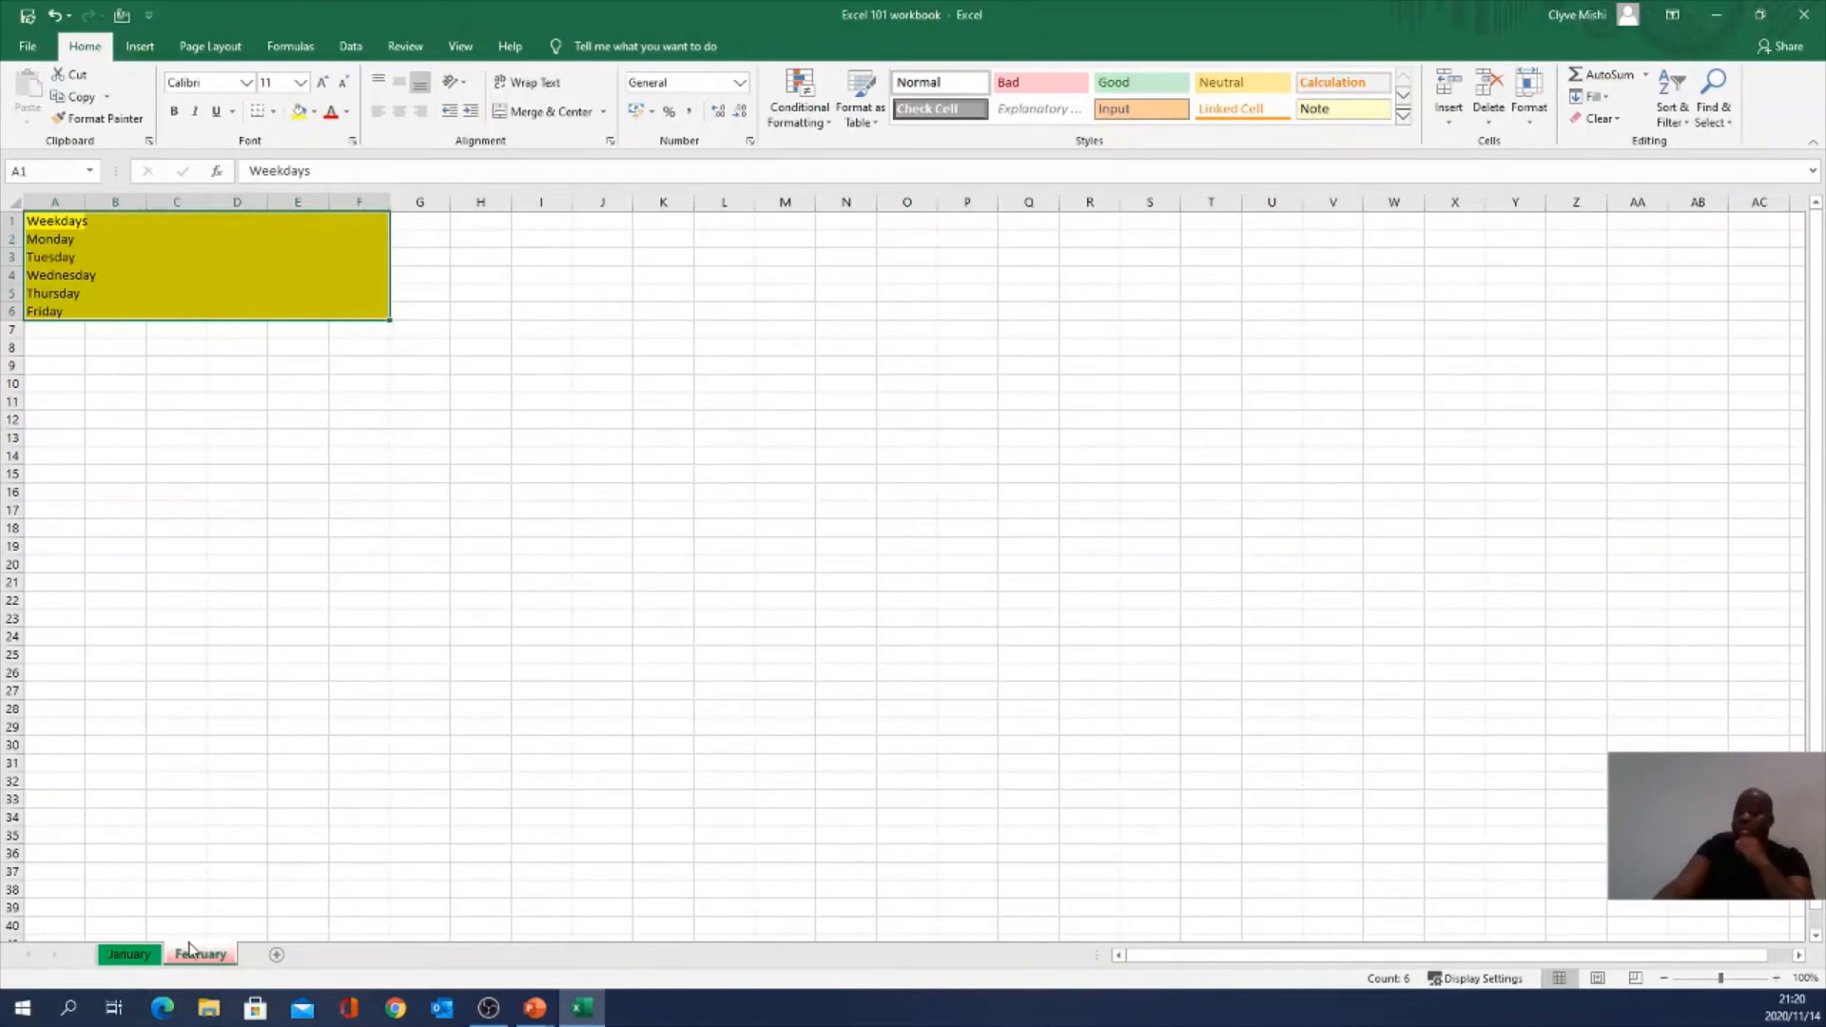
left_click(172, 870)
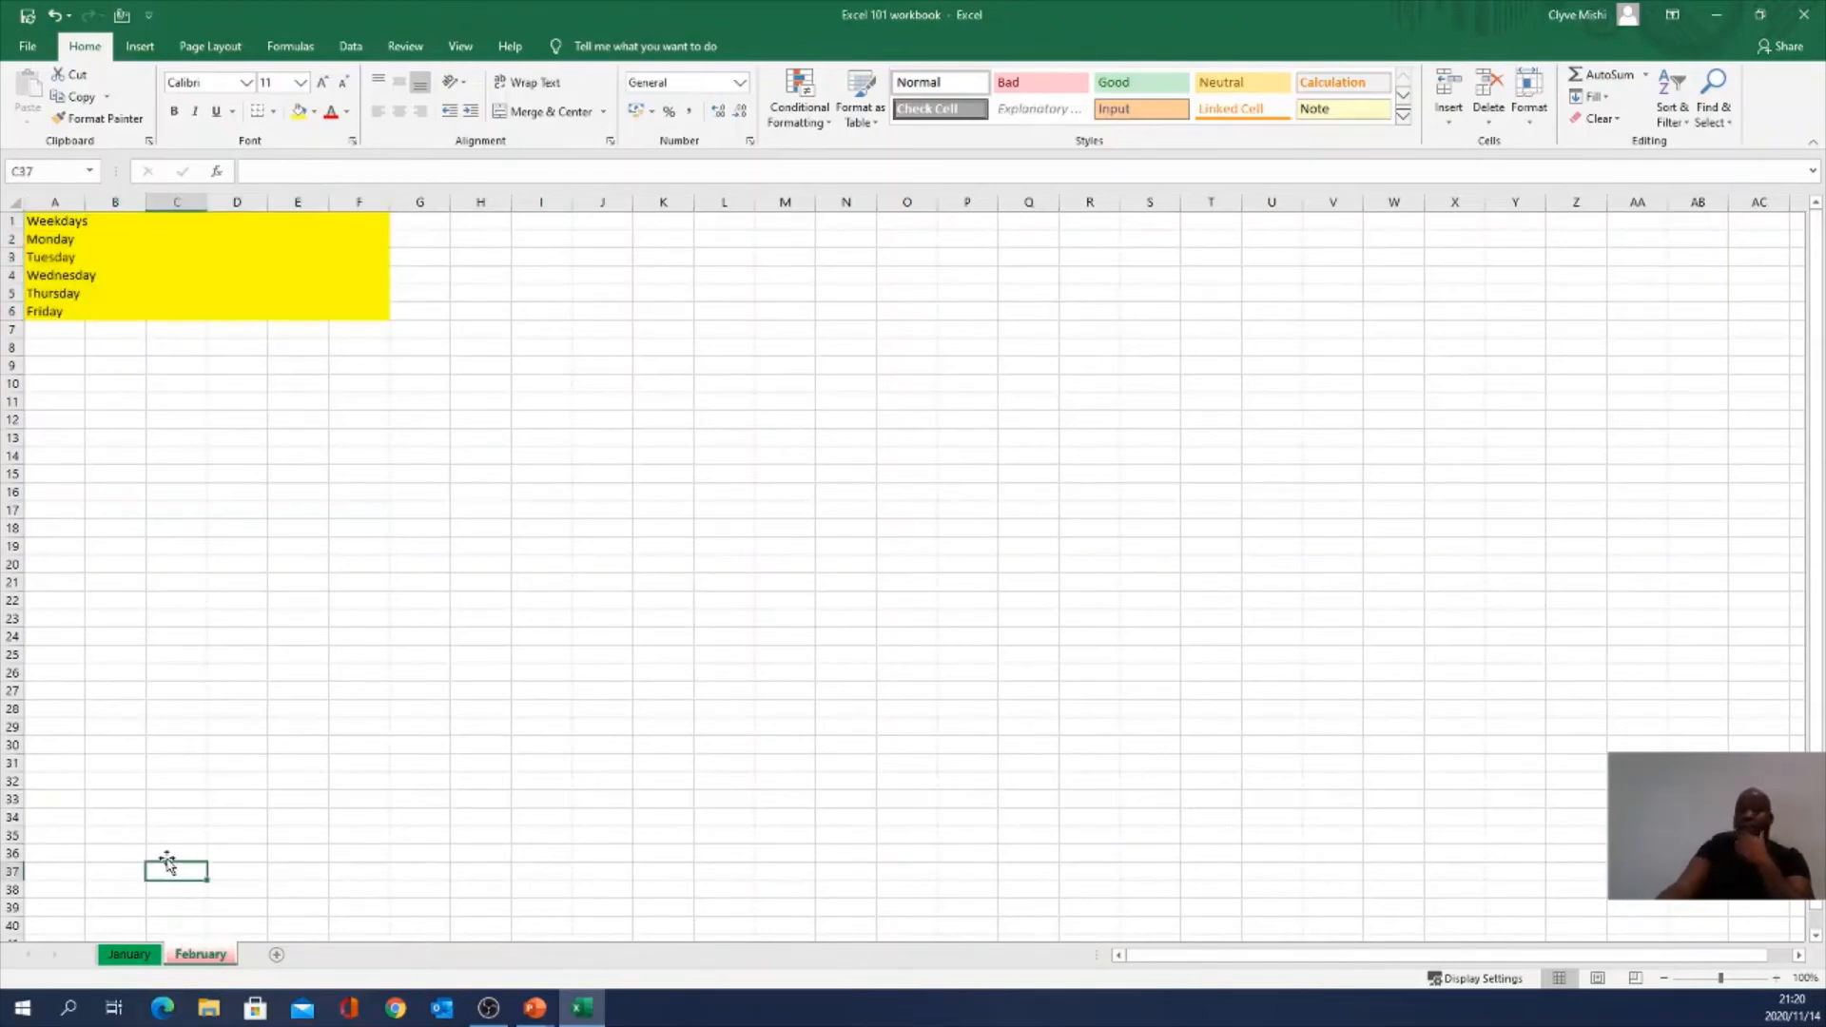
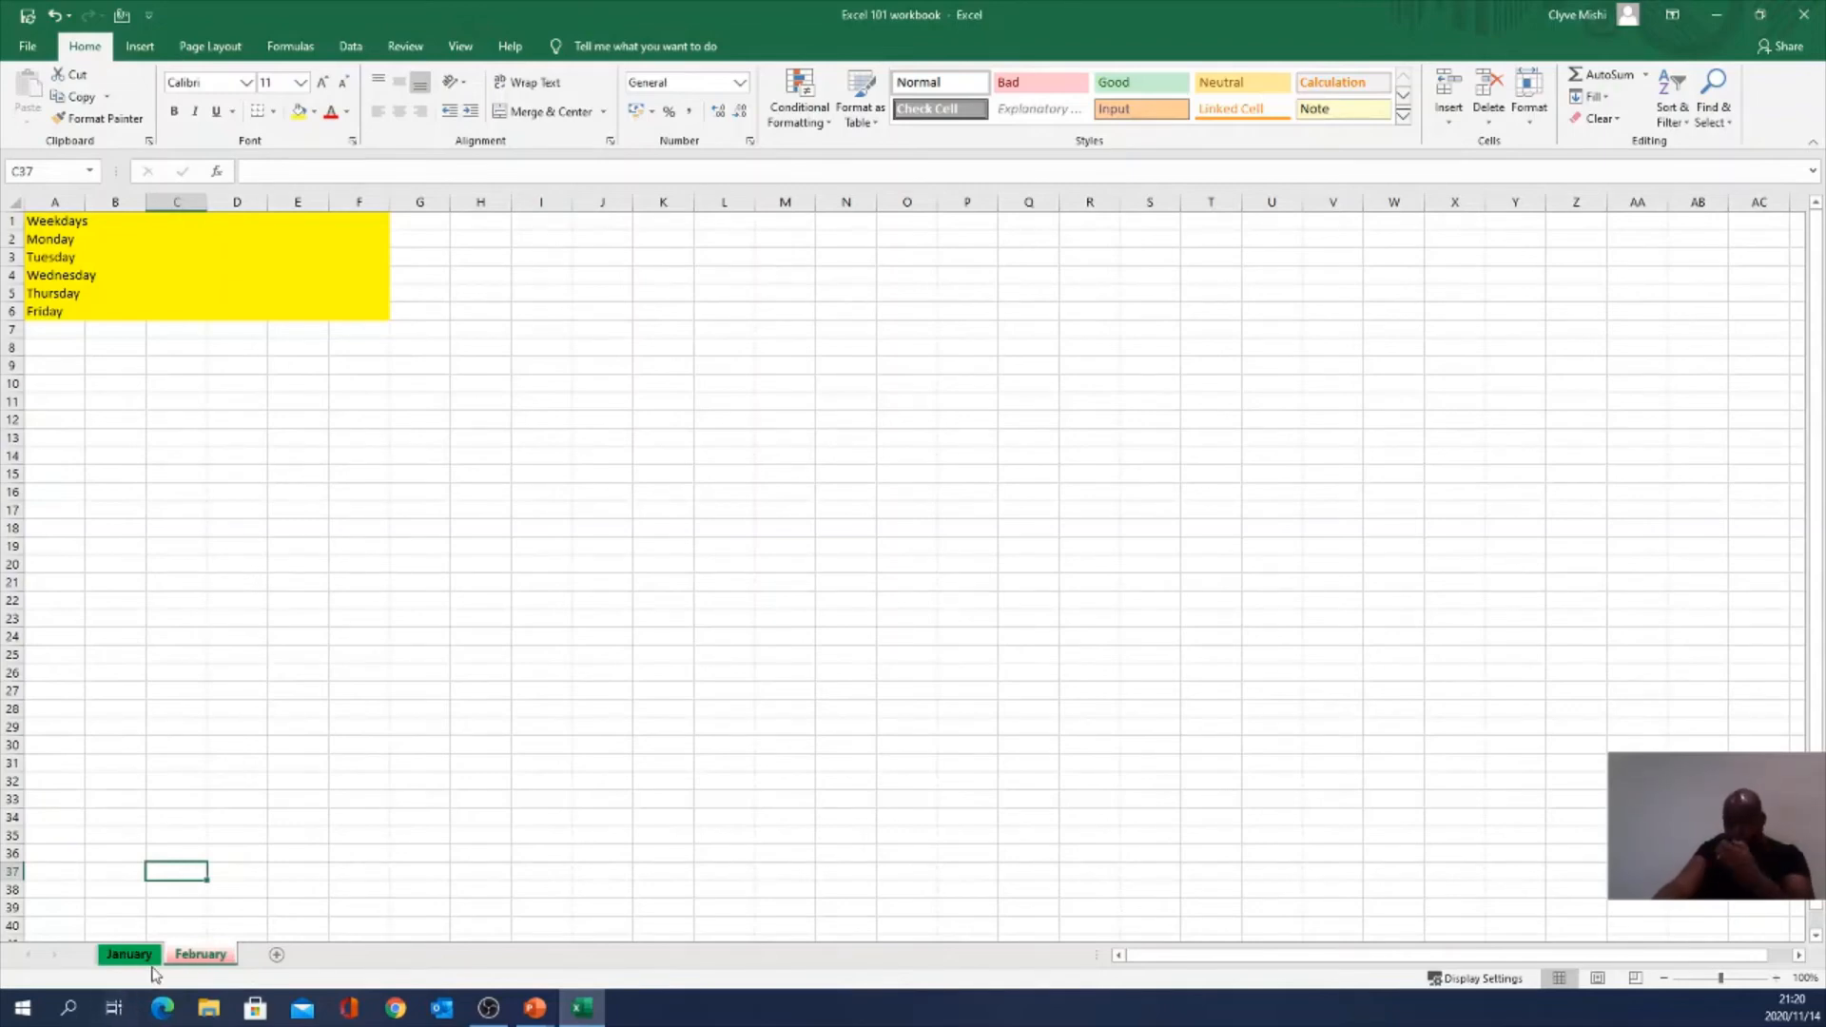
Step: Hide the February sheet, fail to hide the only visible January sheet, then unhide February
right_click(215, 960)
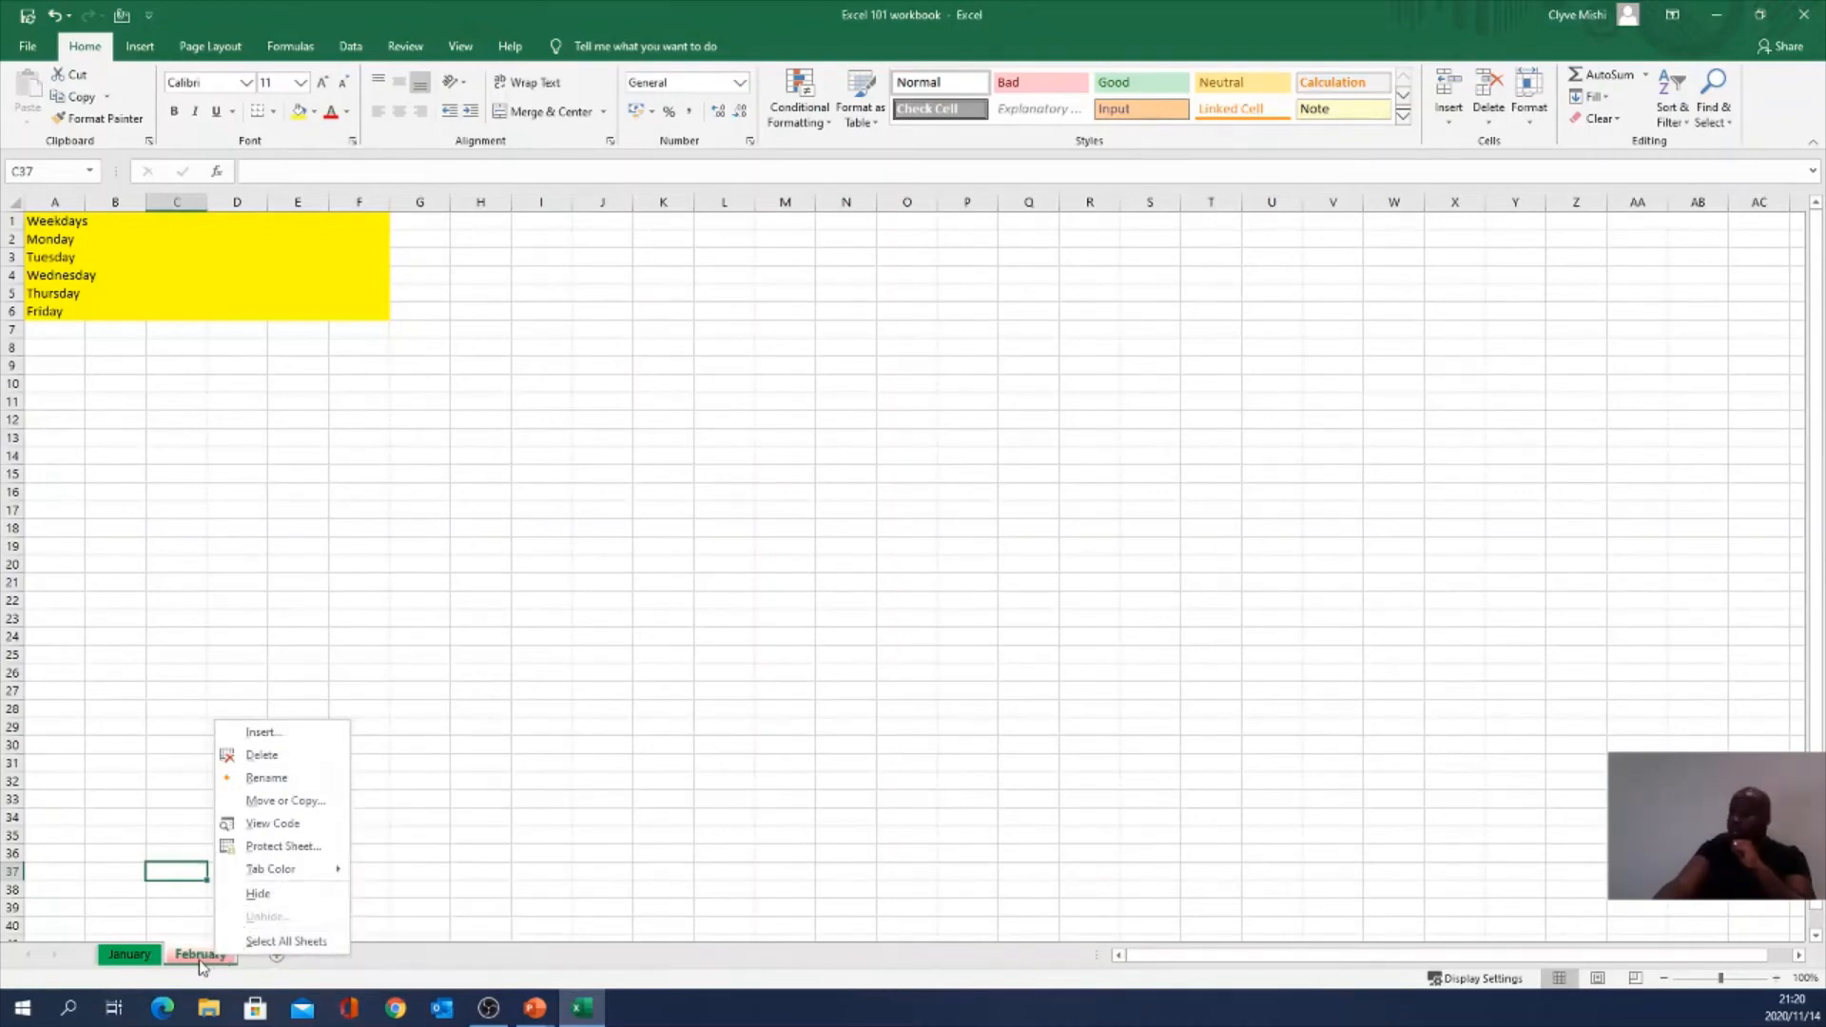
right_click(199, 961)
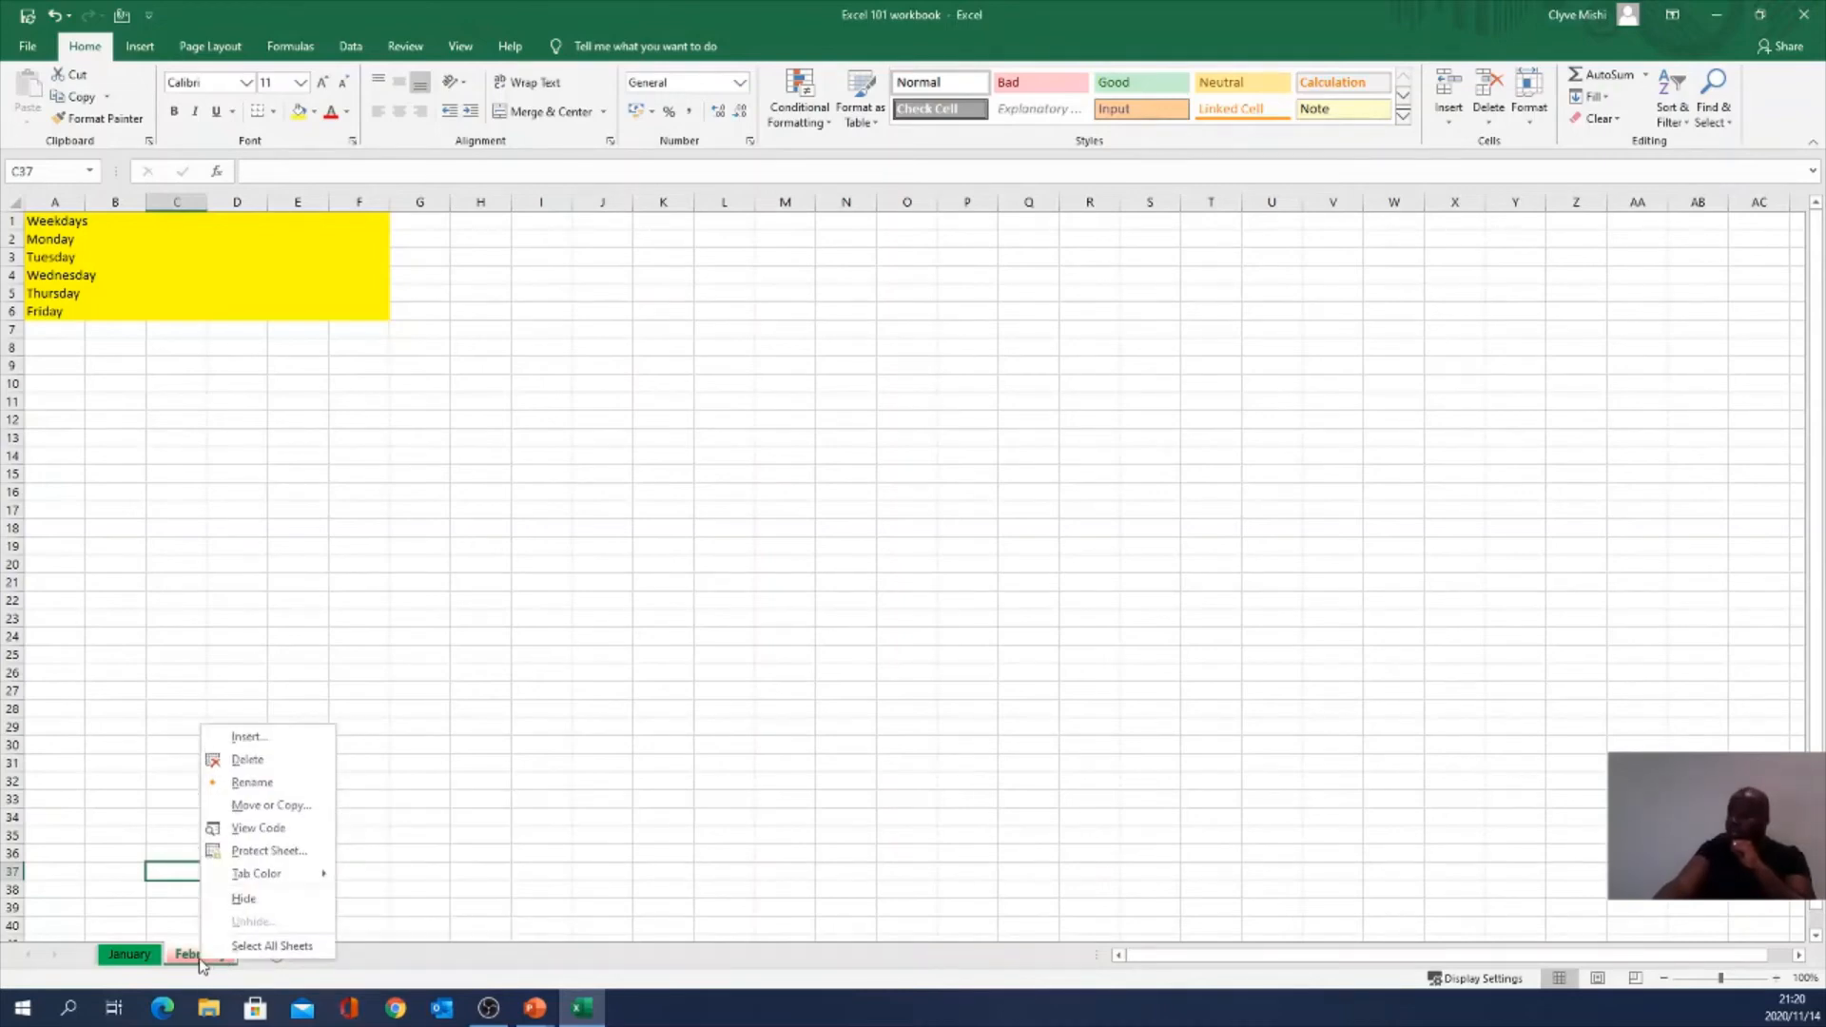
left_click(249, 899)
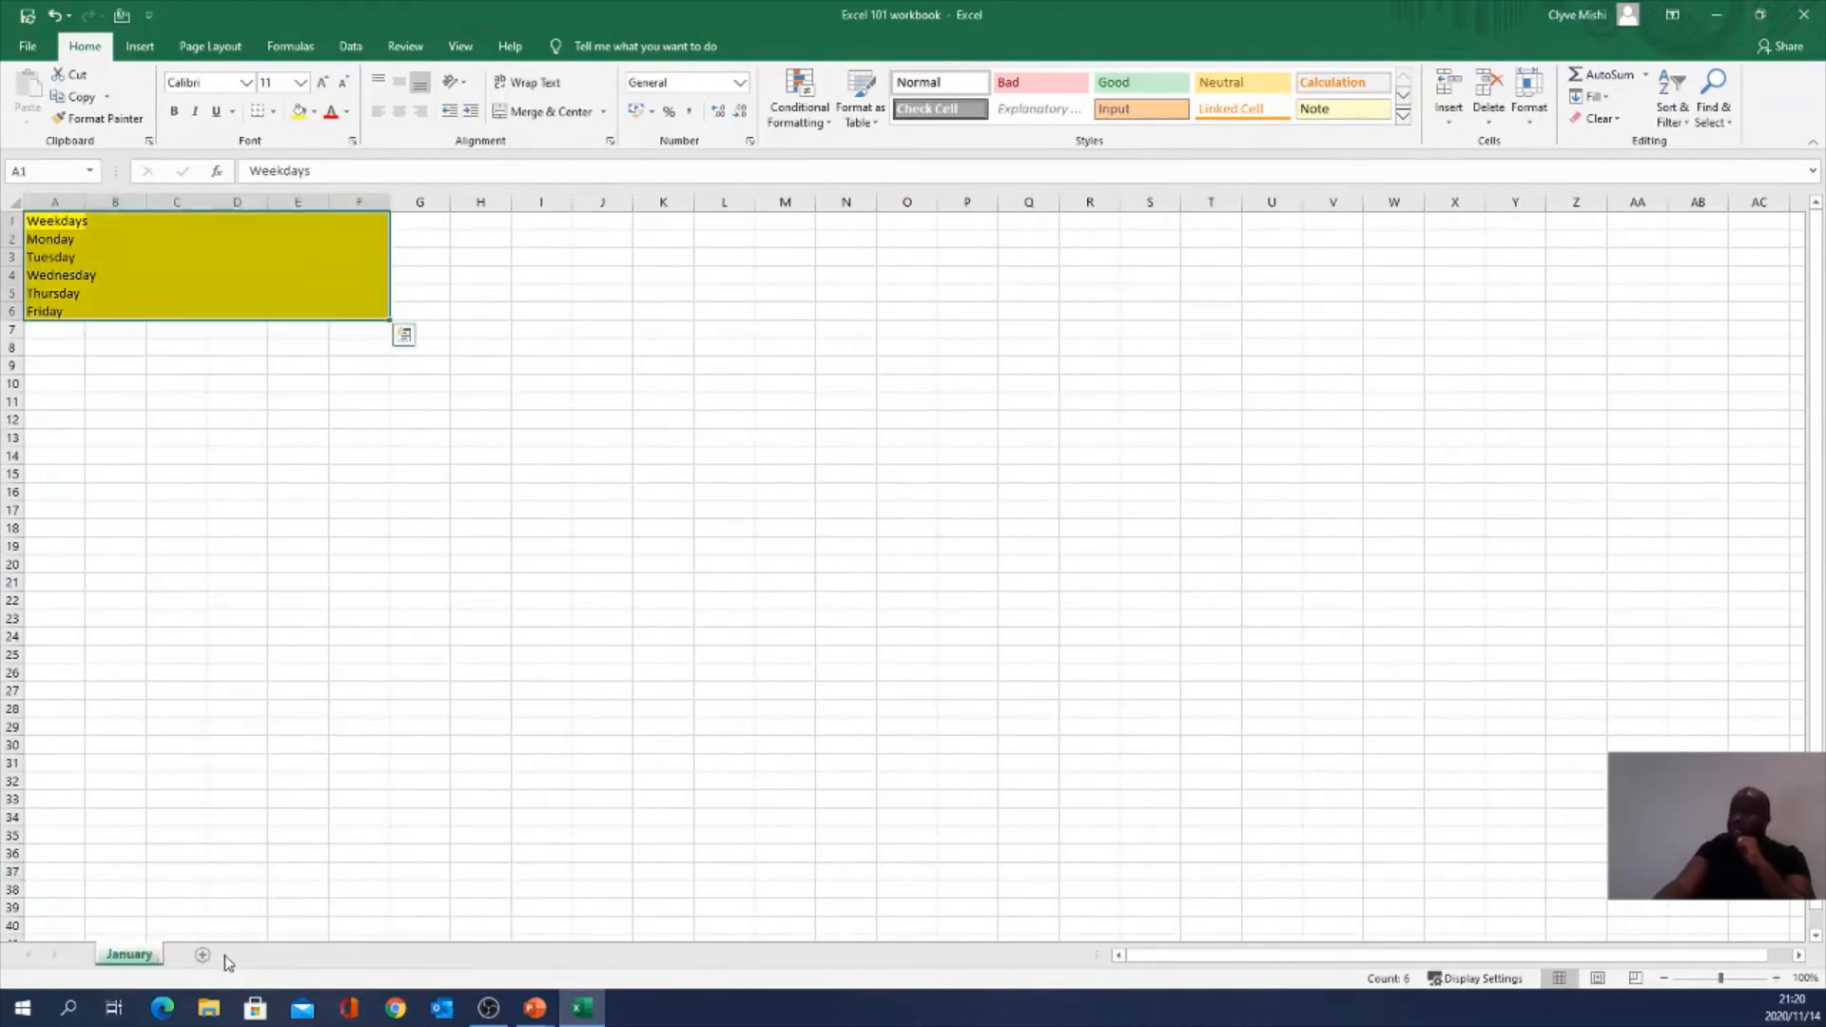
right_click(112, 956)
right_click(139, 955)
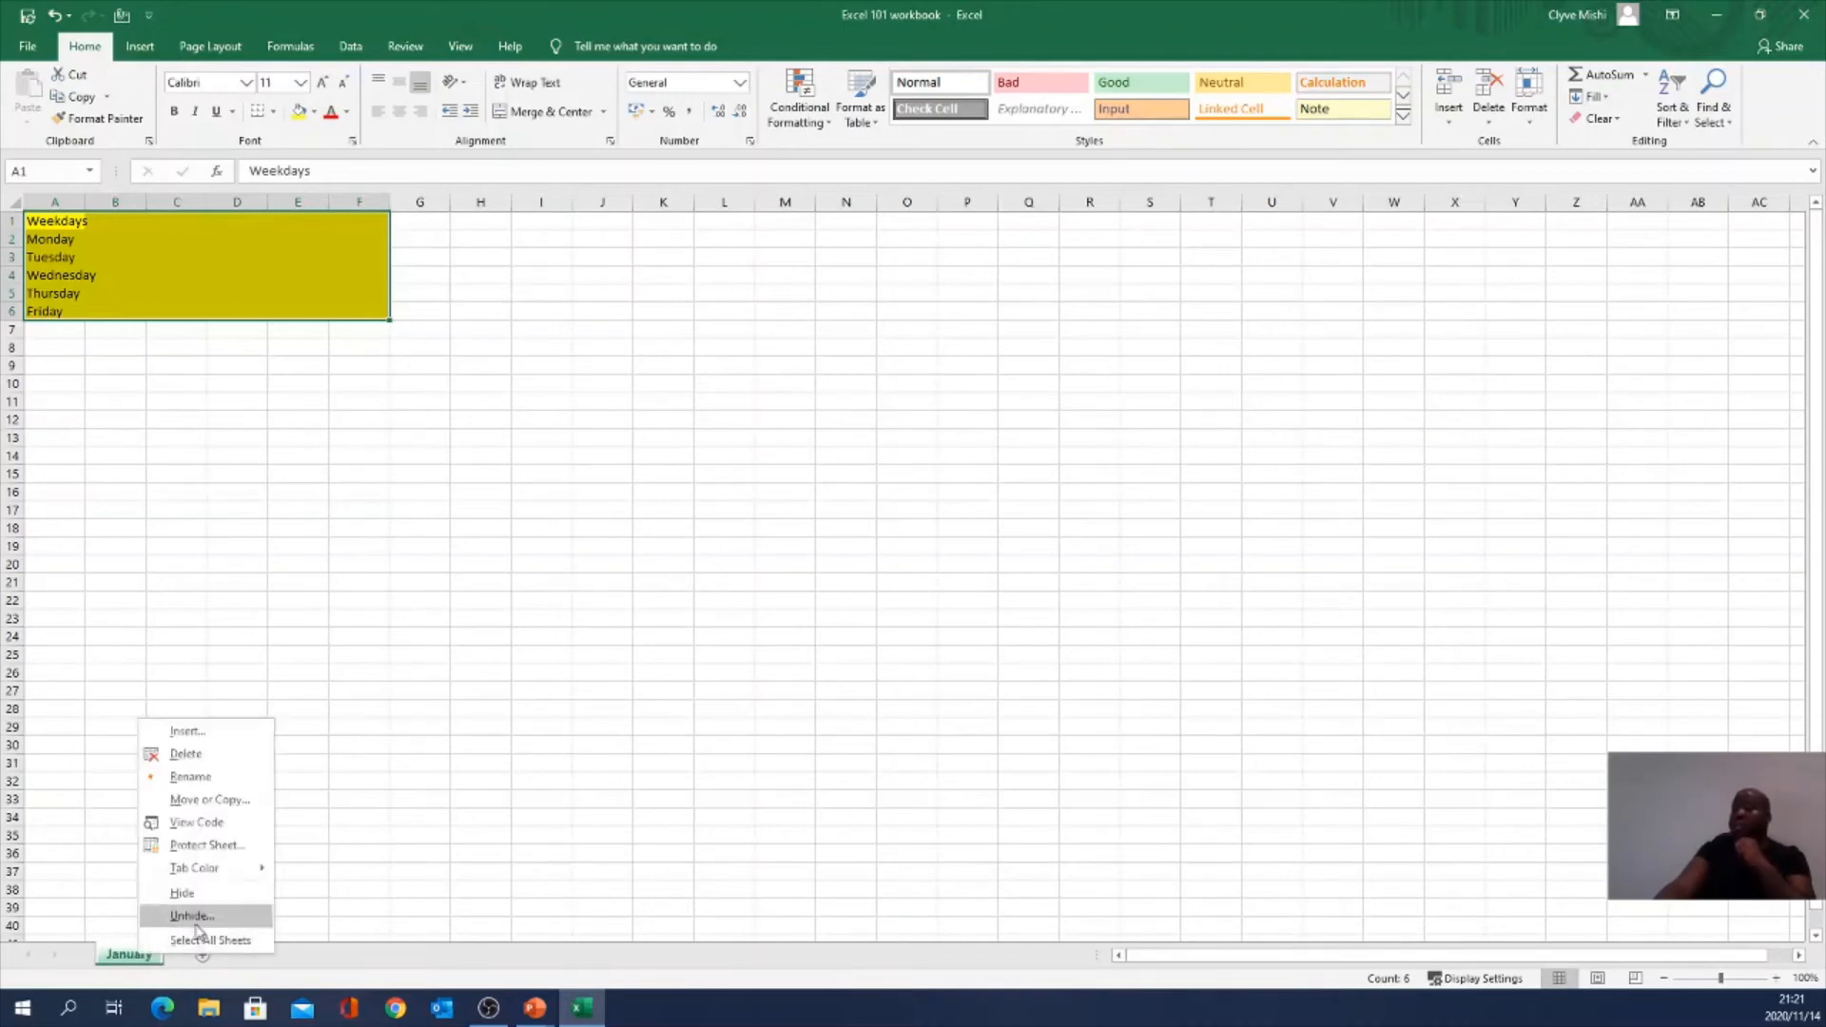
left_click(195, 894)
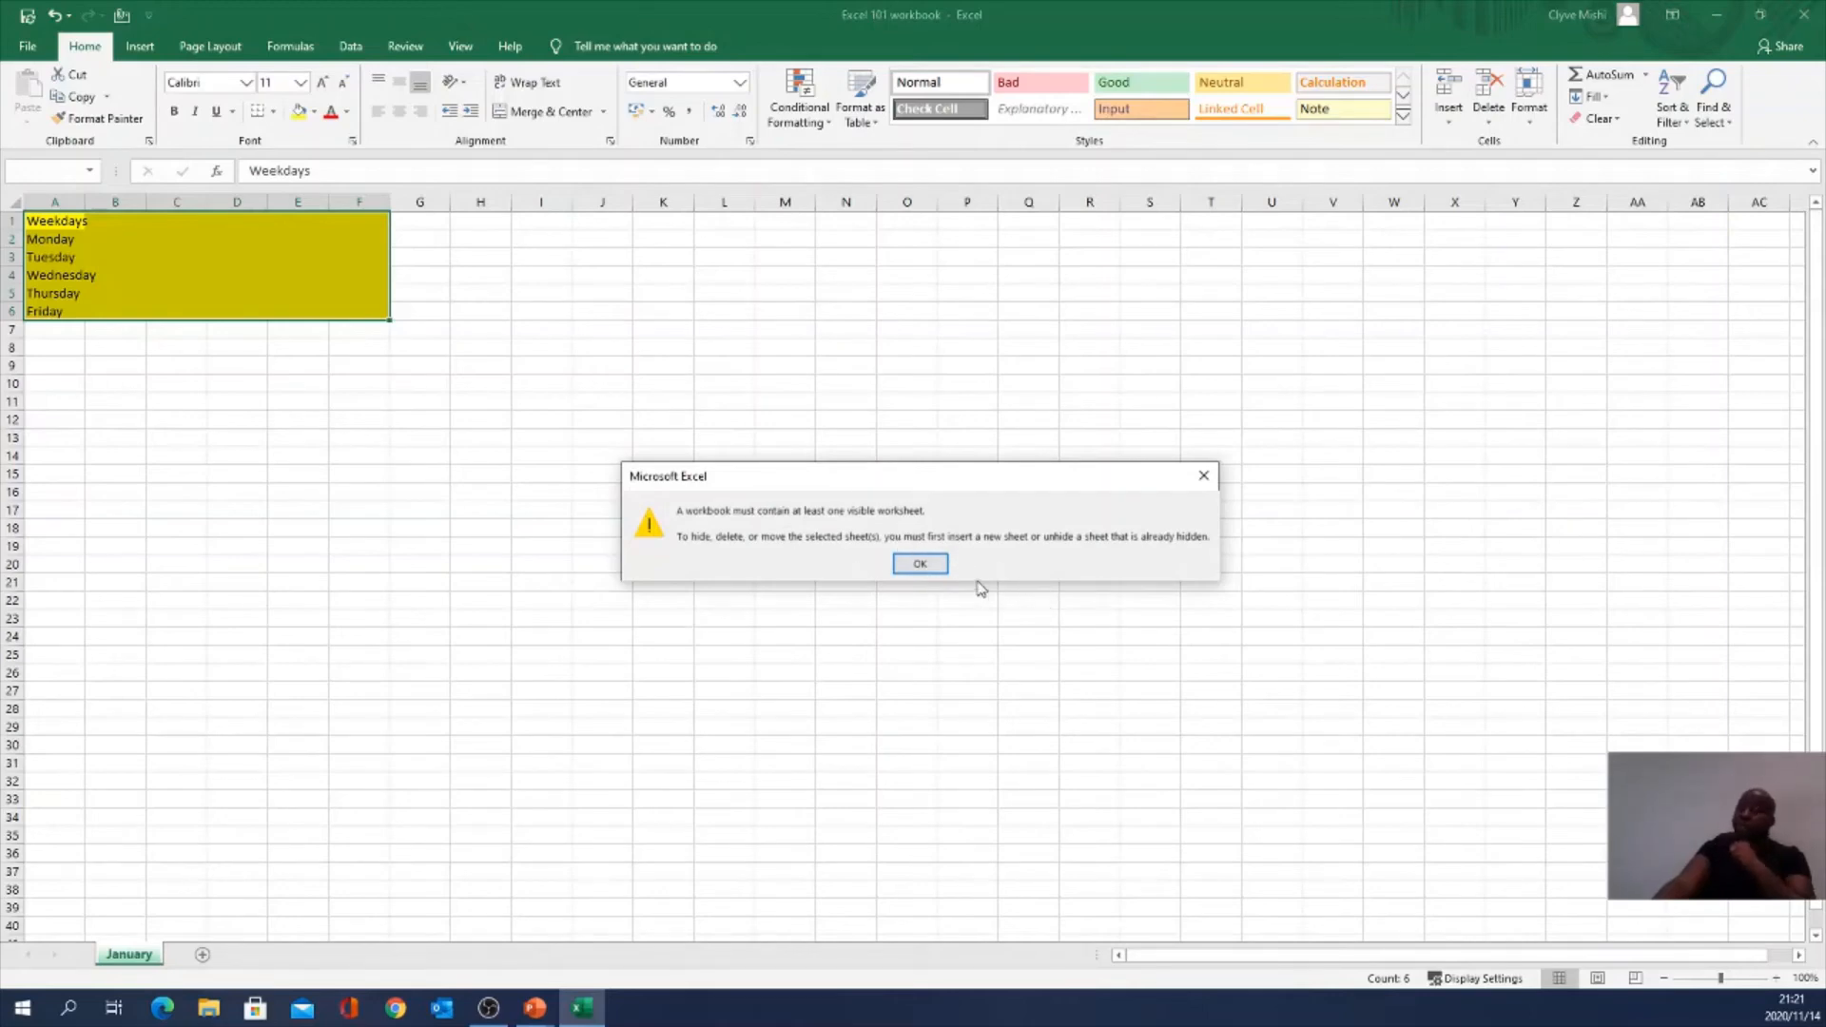
left_click(928, 567)
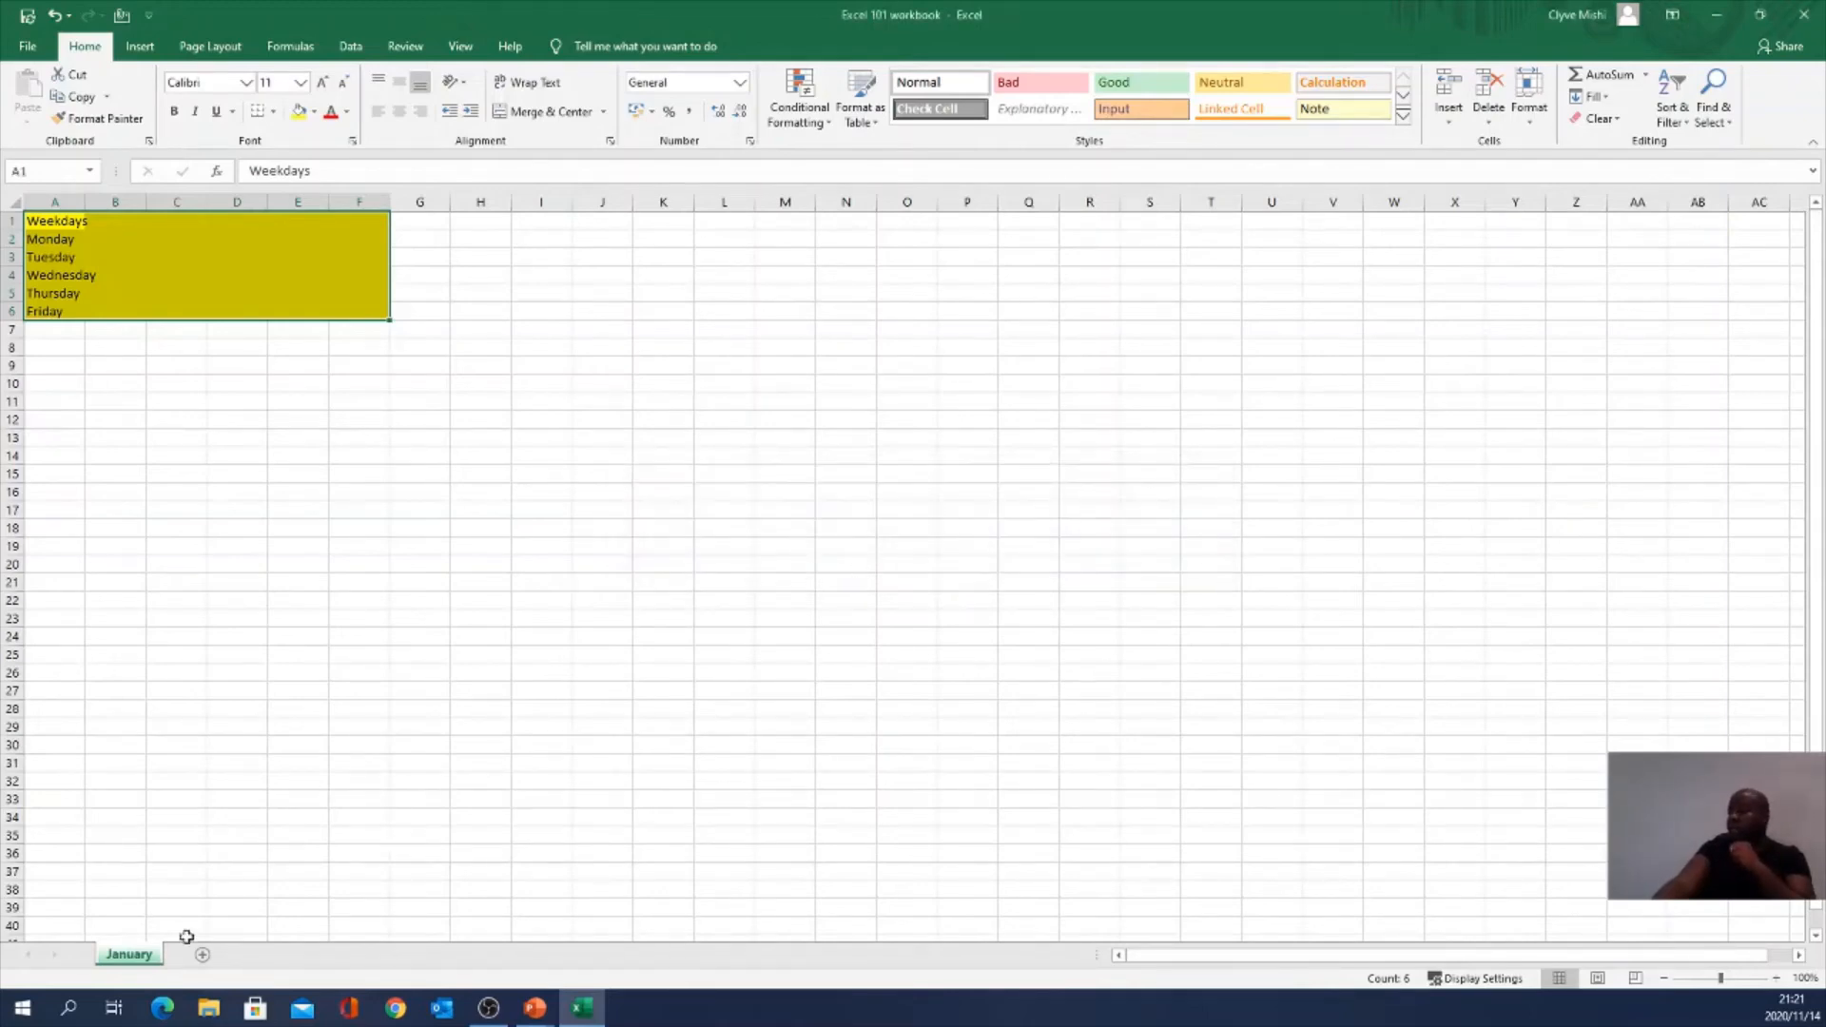
right_click(134, 962)
left_click(201, 919)
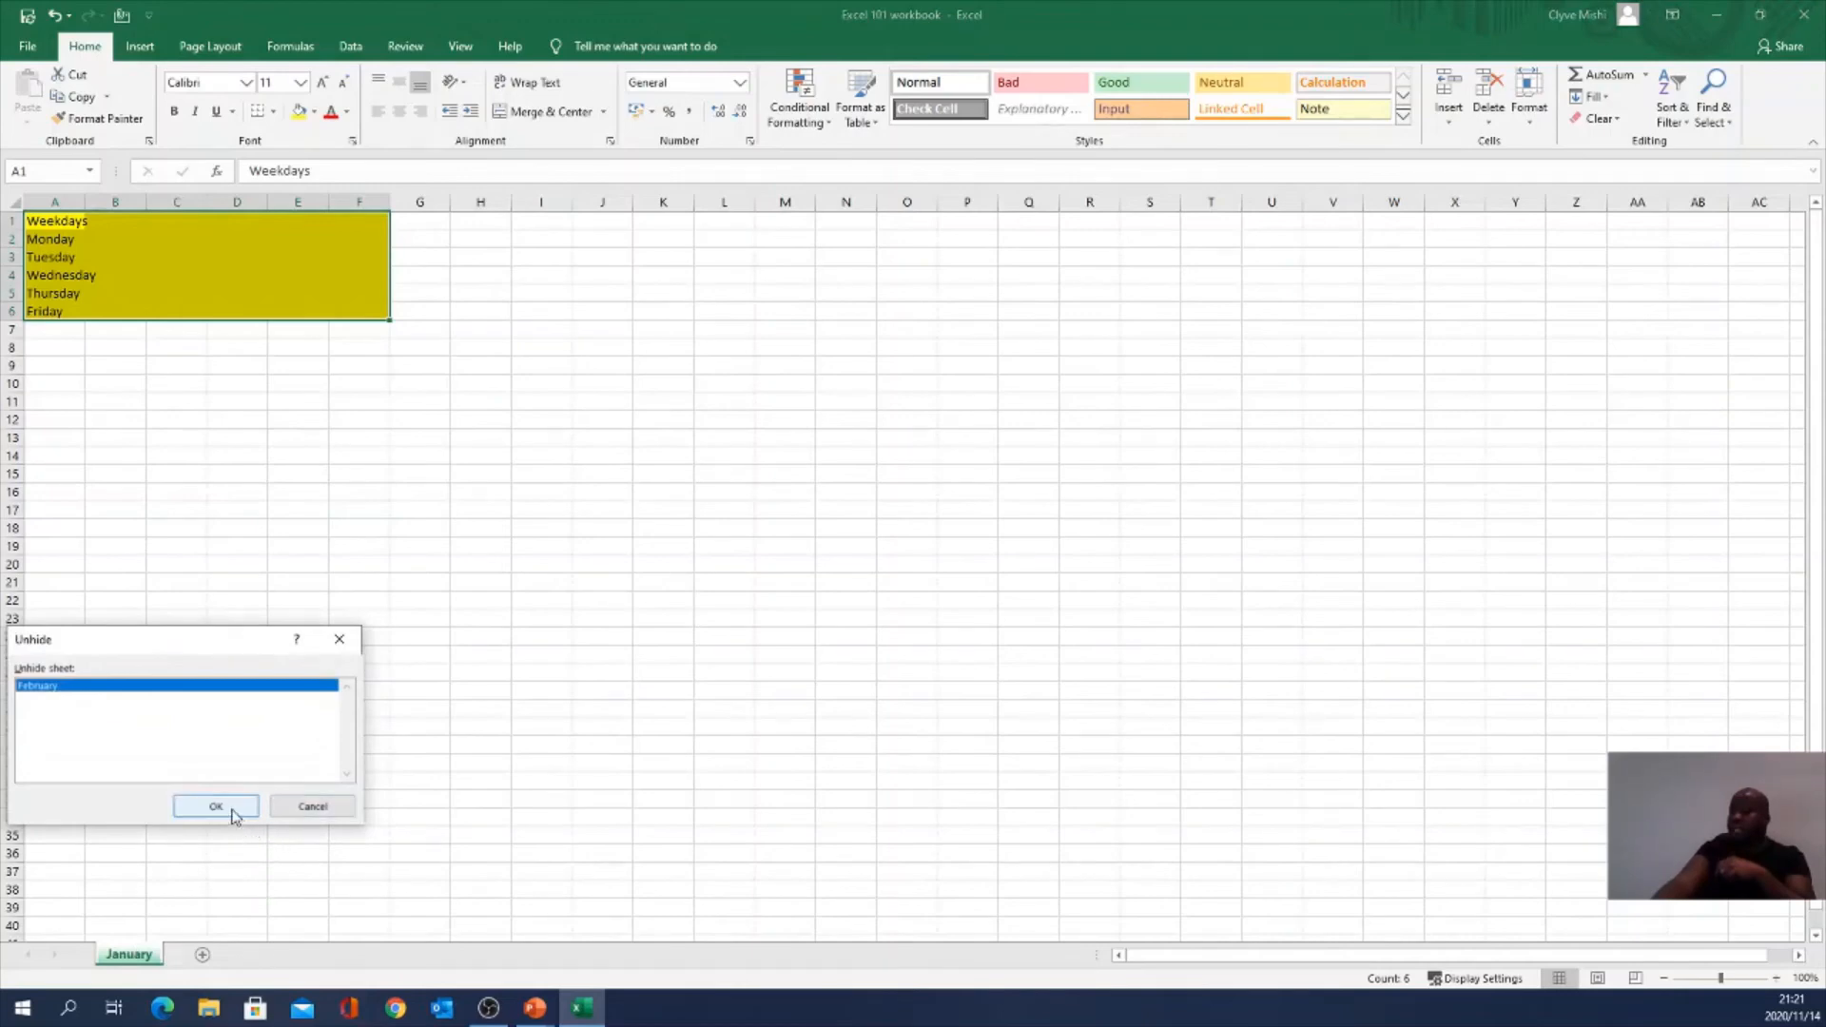
left_click(230, 807)
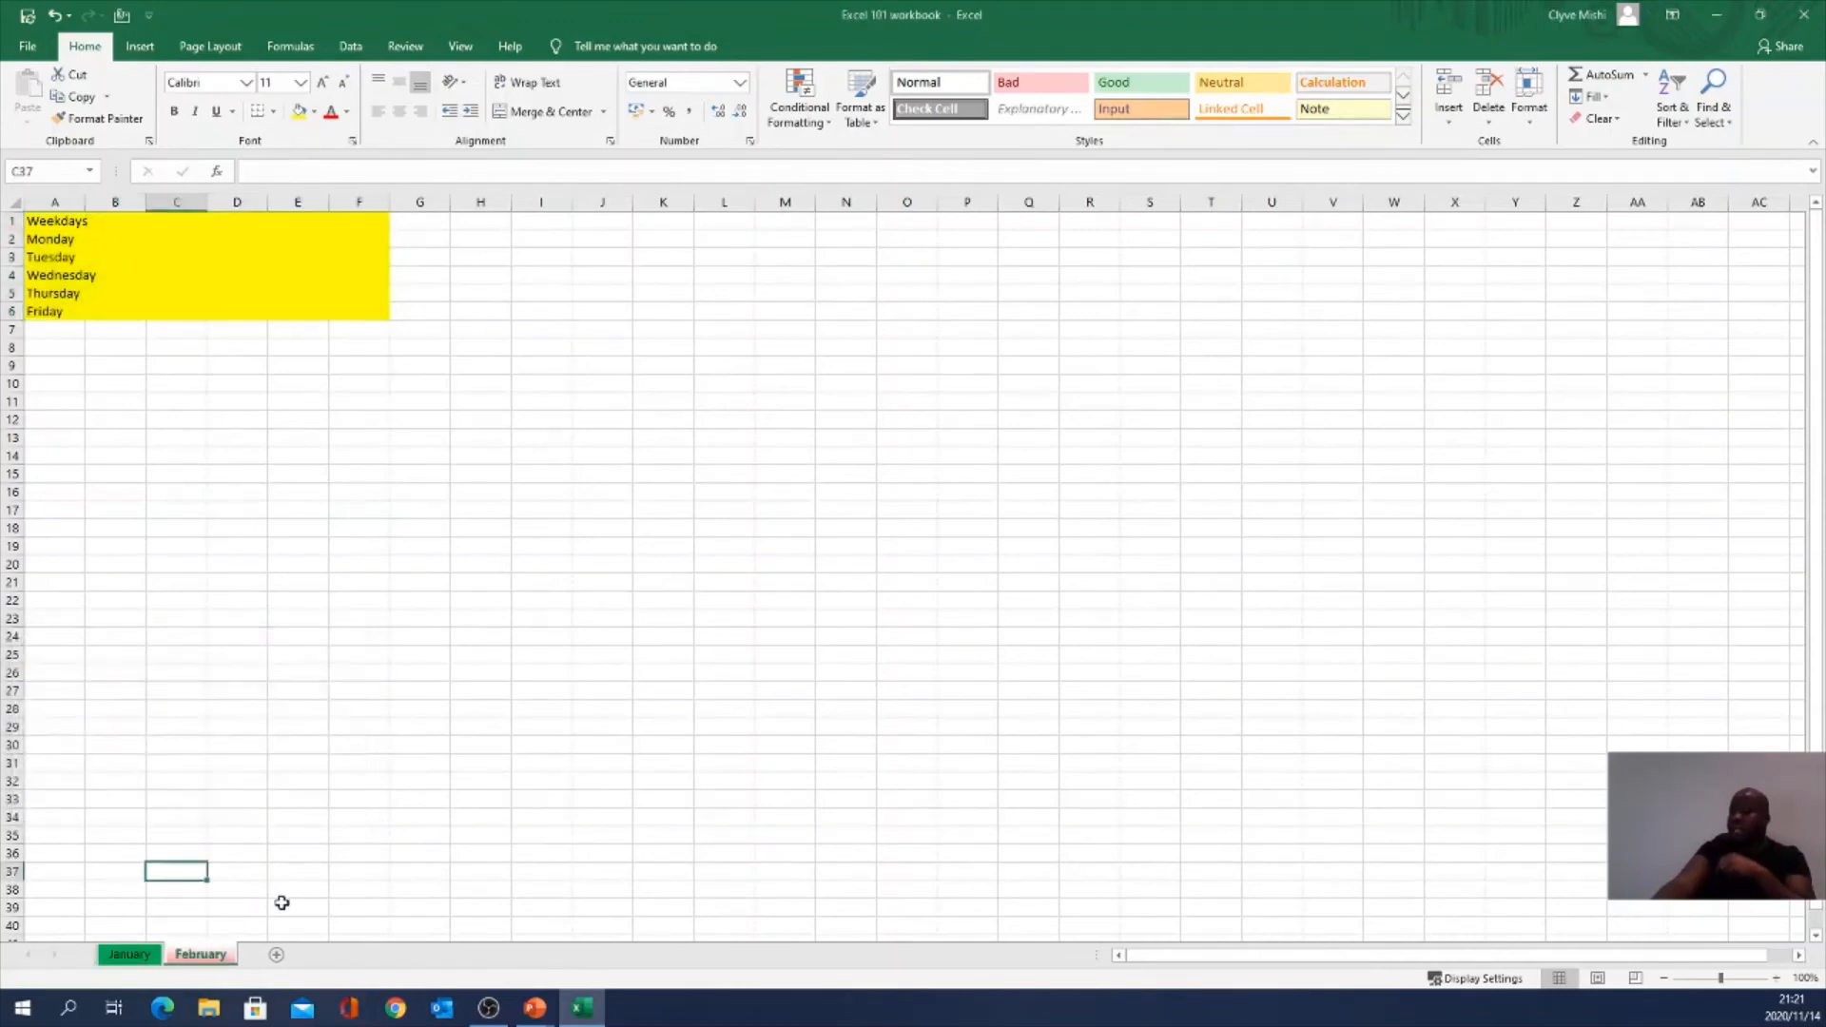
Step: Create a copy of the February sheet placed at the end of the workbook
right_click(211, 962)
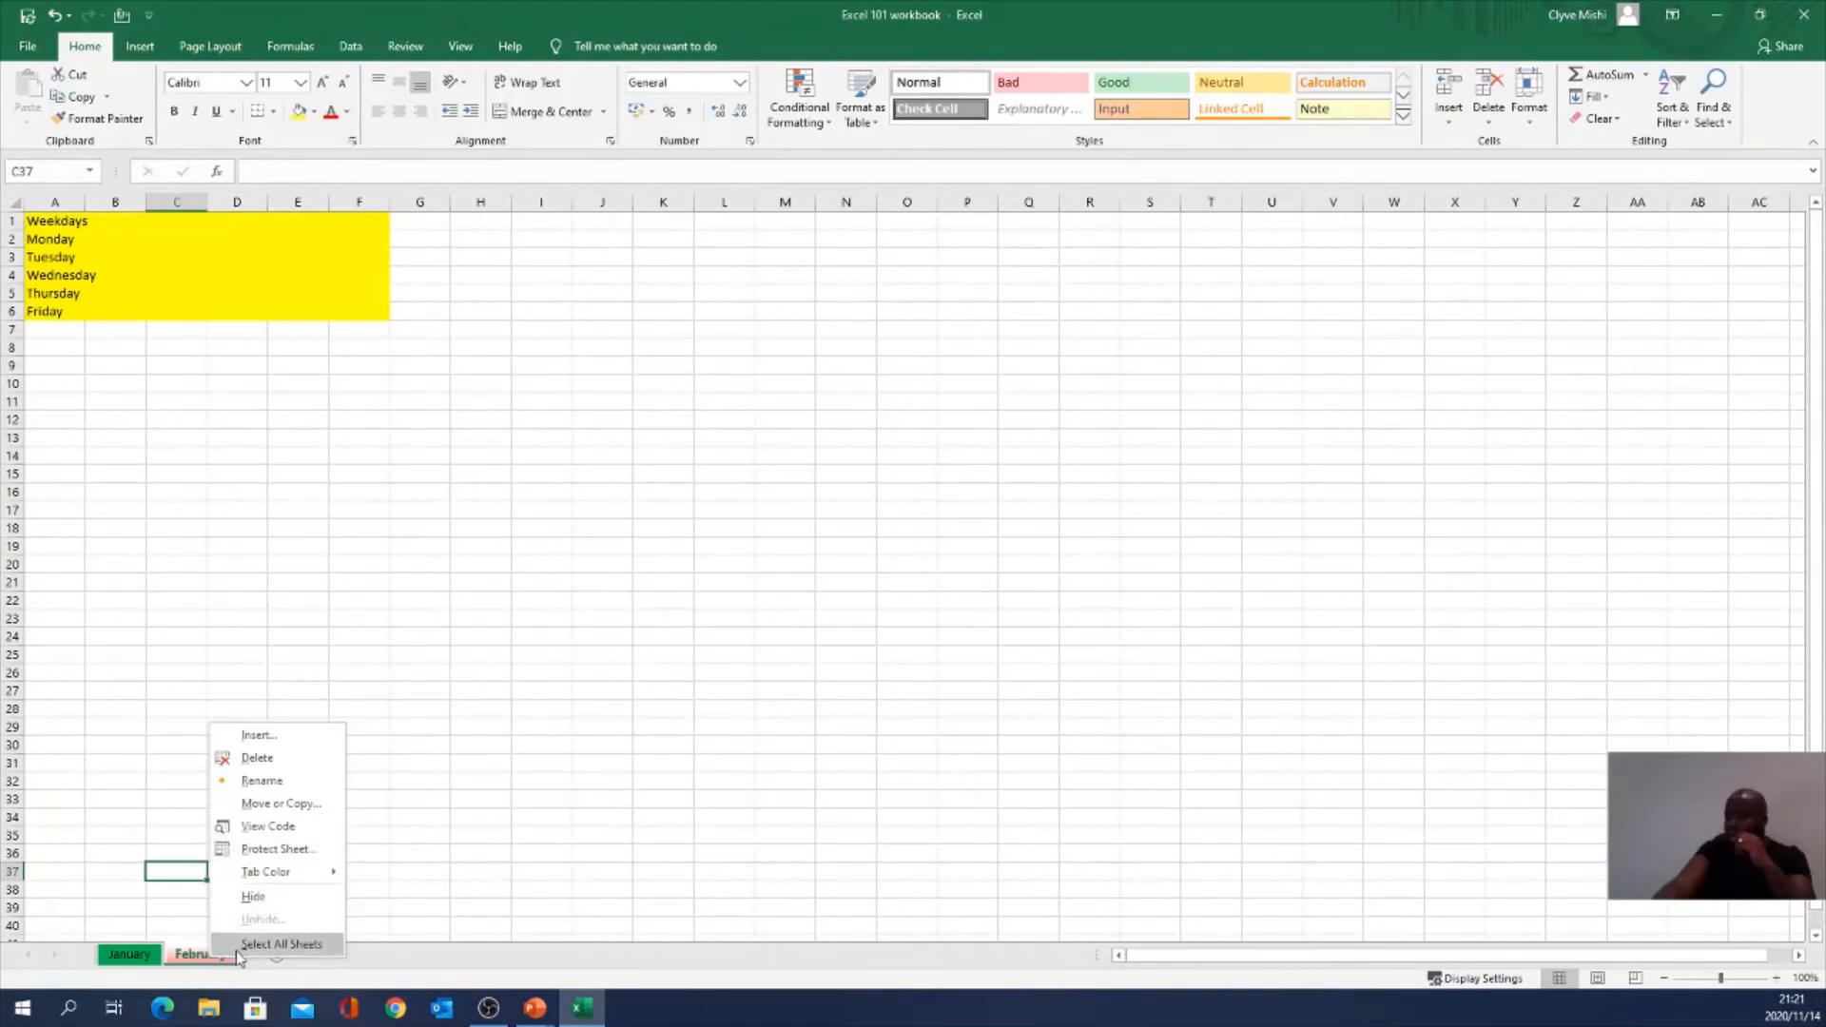
left_click(275, 803)
left_click(74, 724)
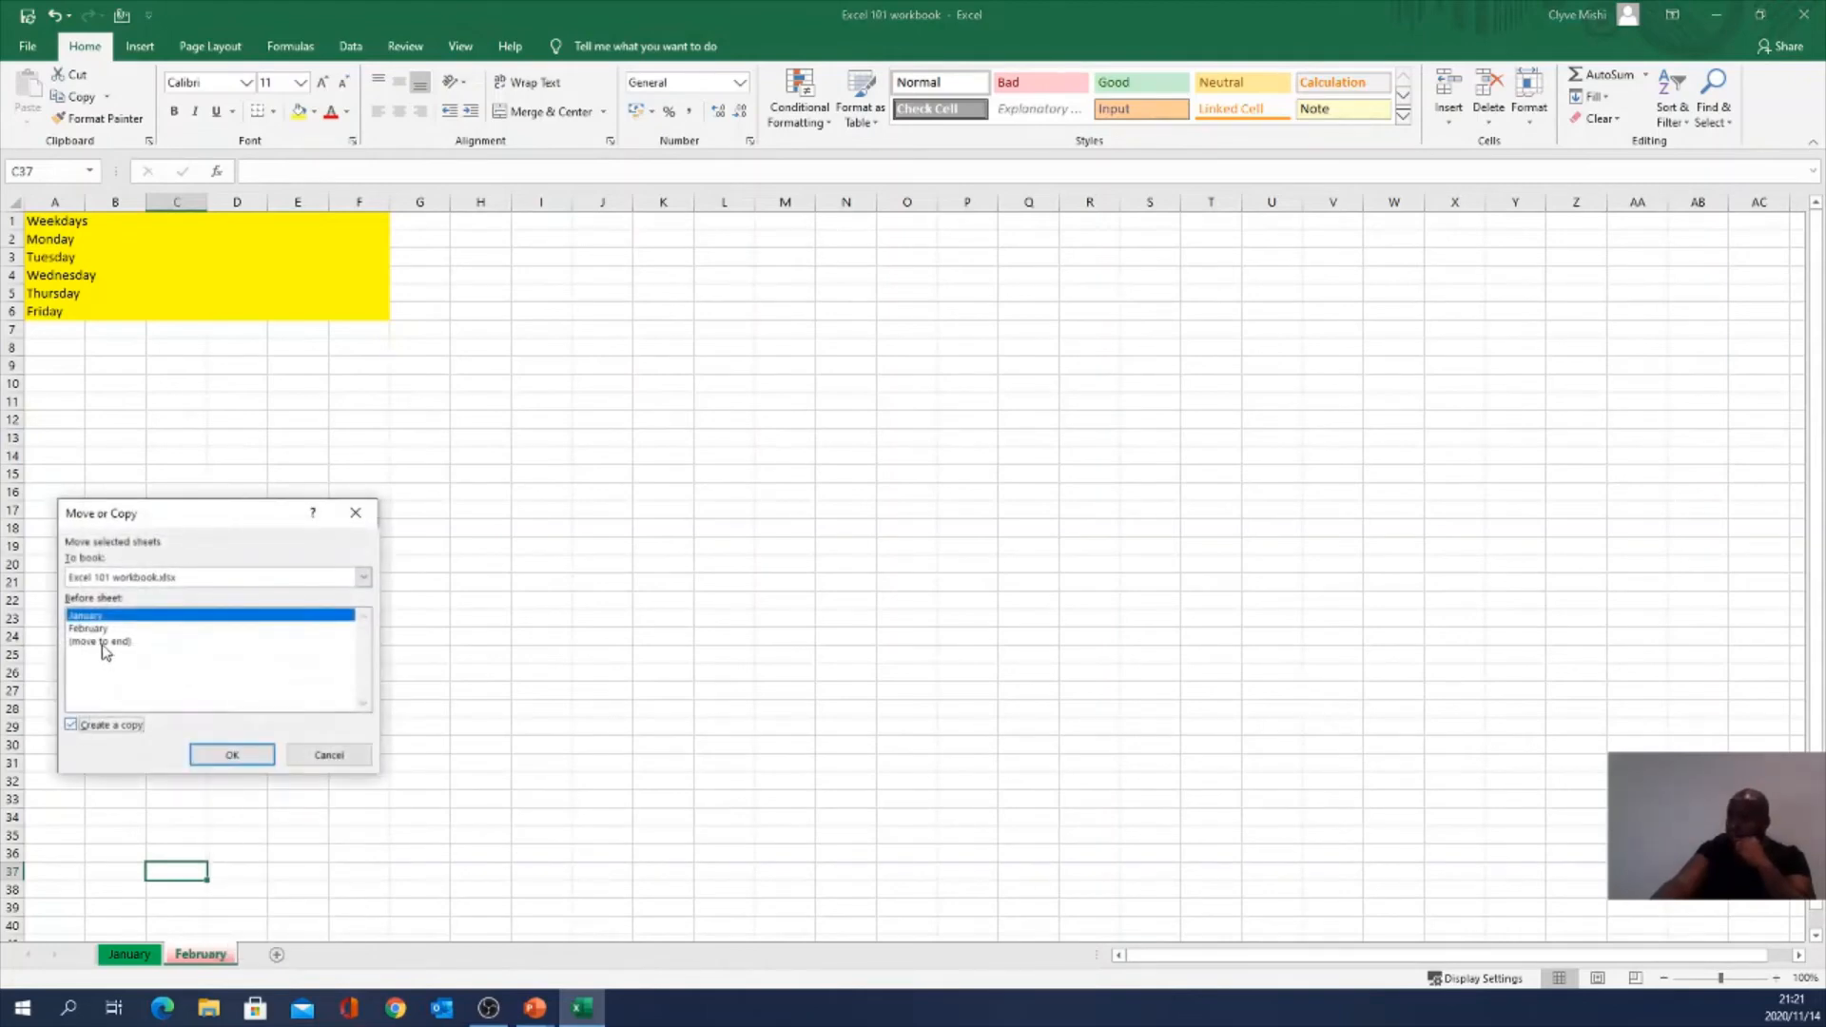
left_click(102, 641)
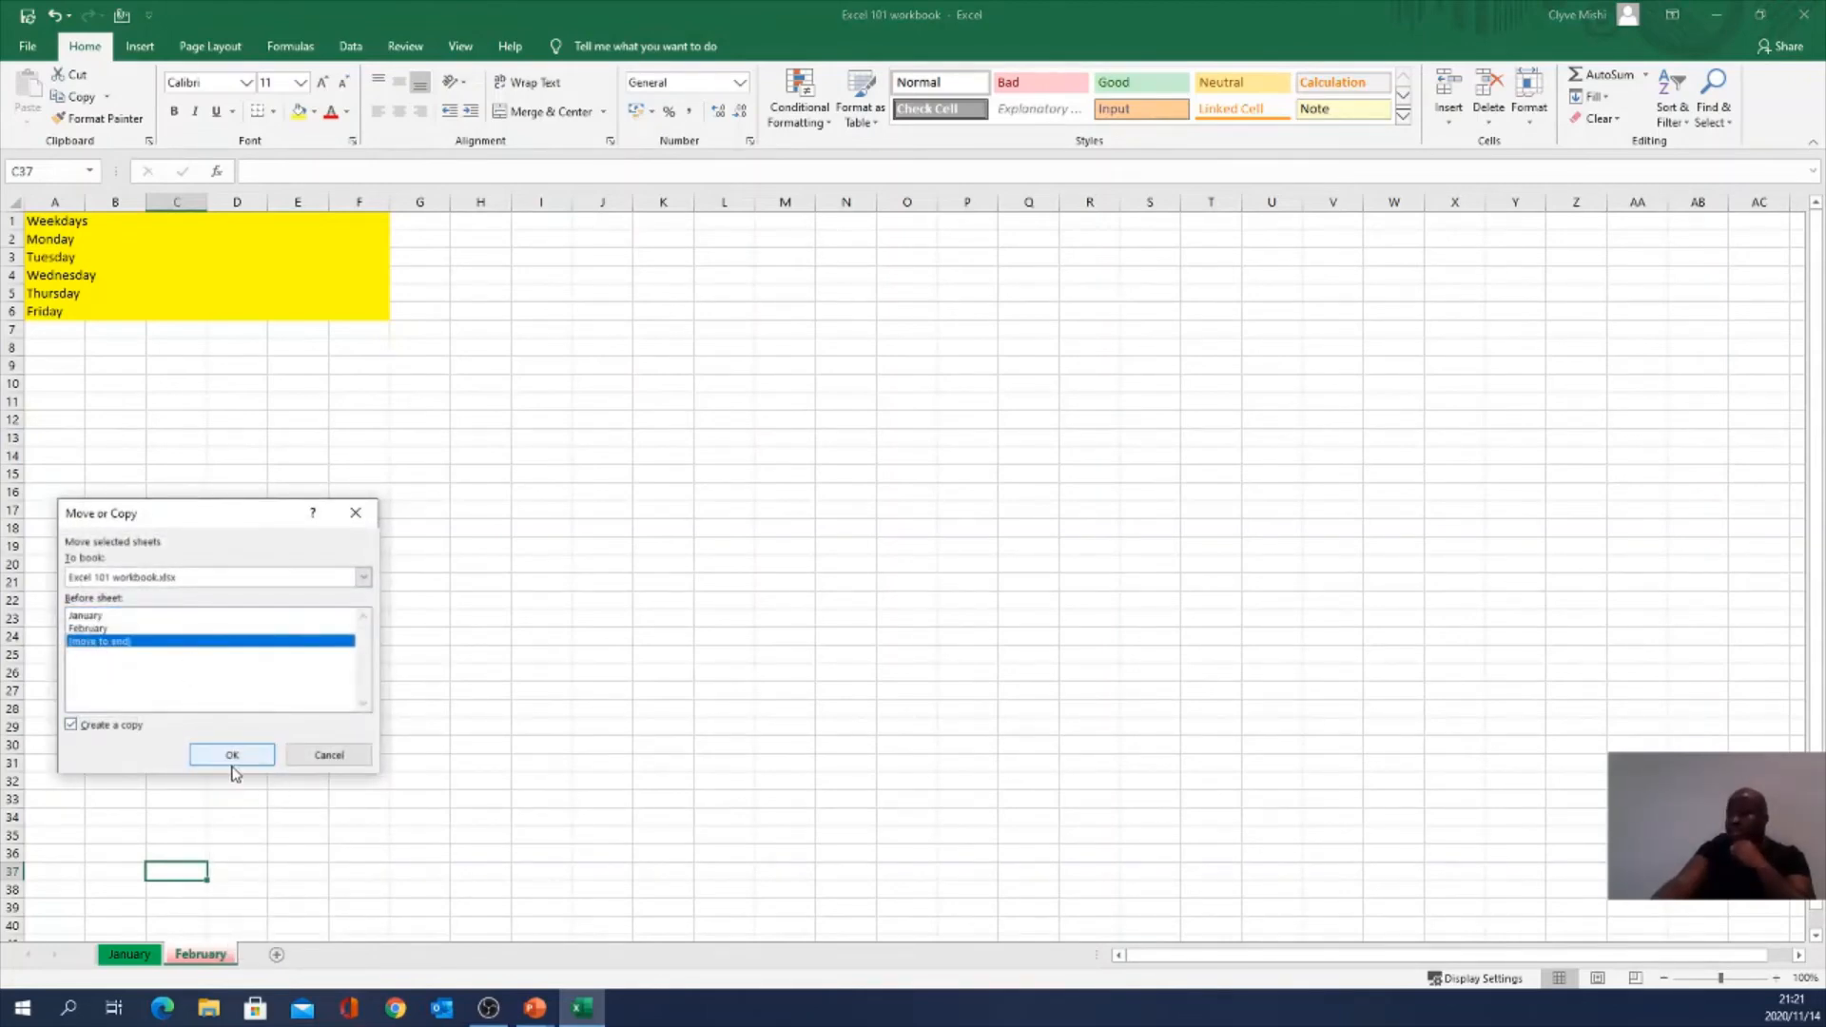
left_click(238, 756)
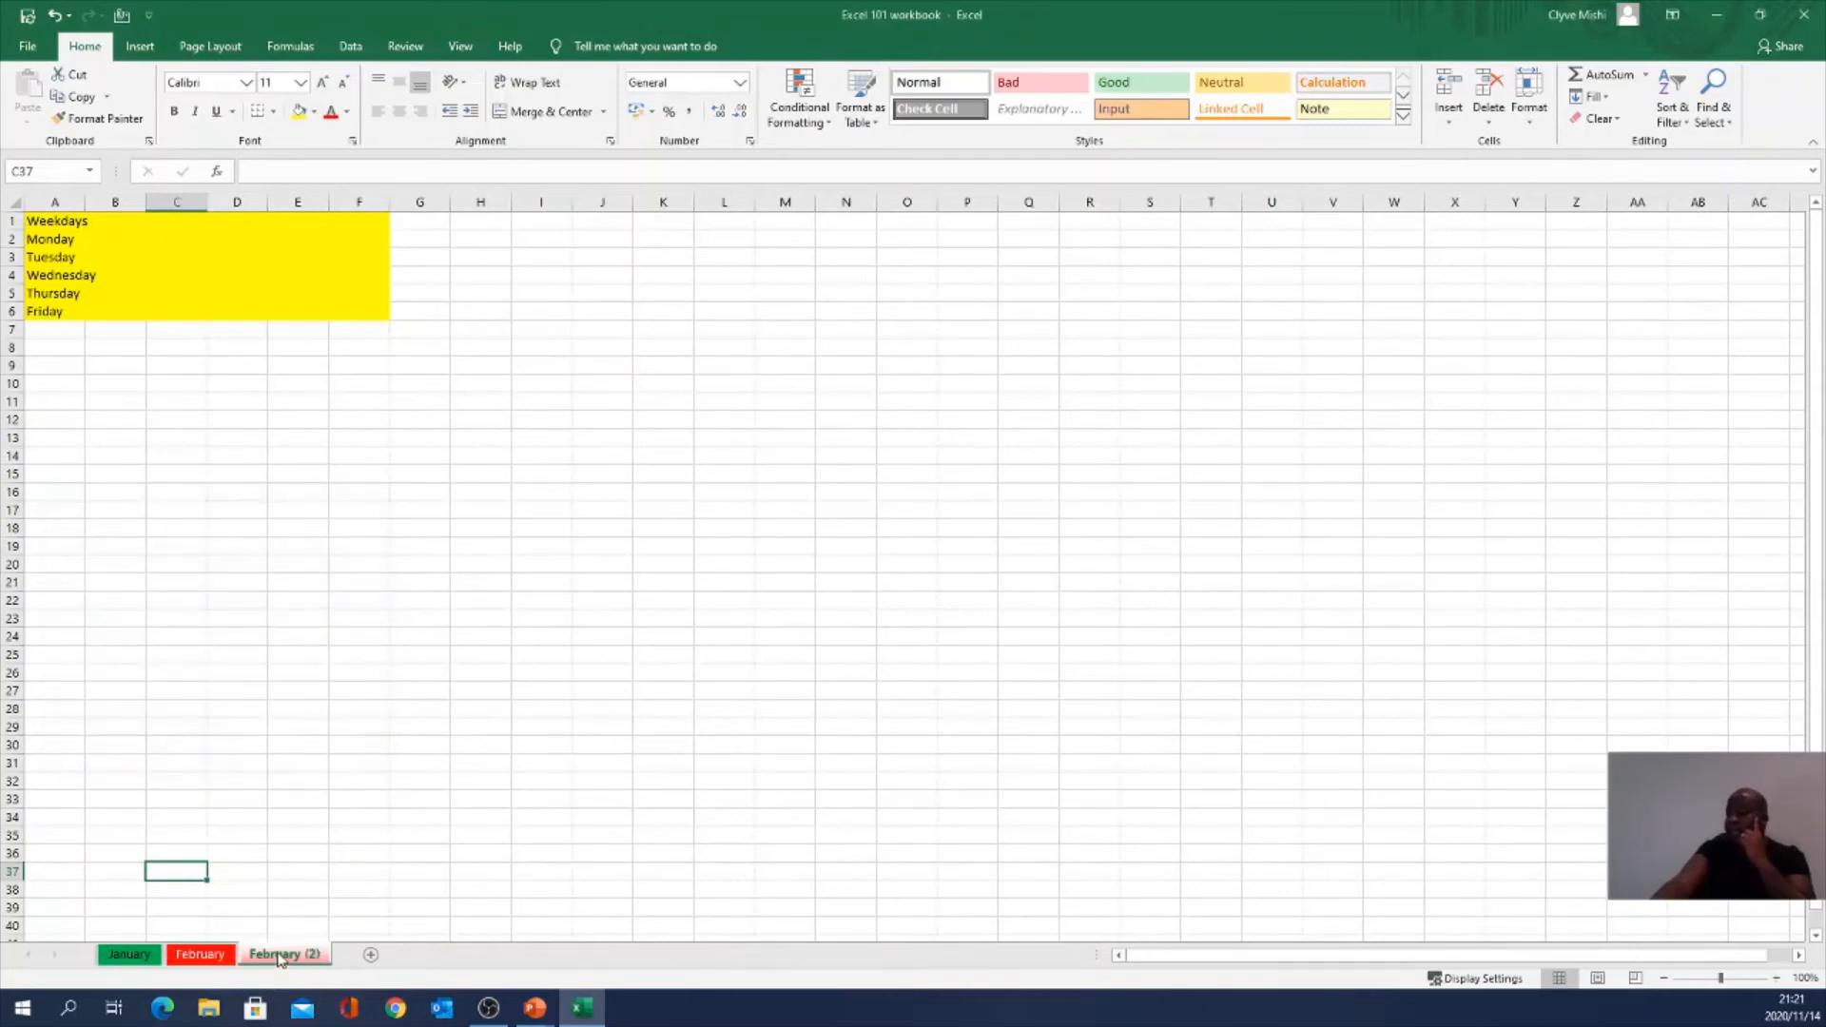
Step: Rename the copied February (2) sheet to March
right_click(280, 958)
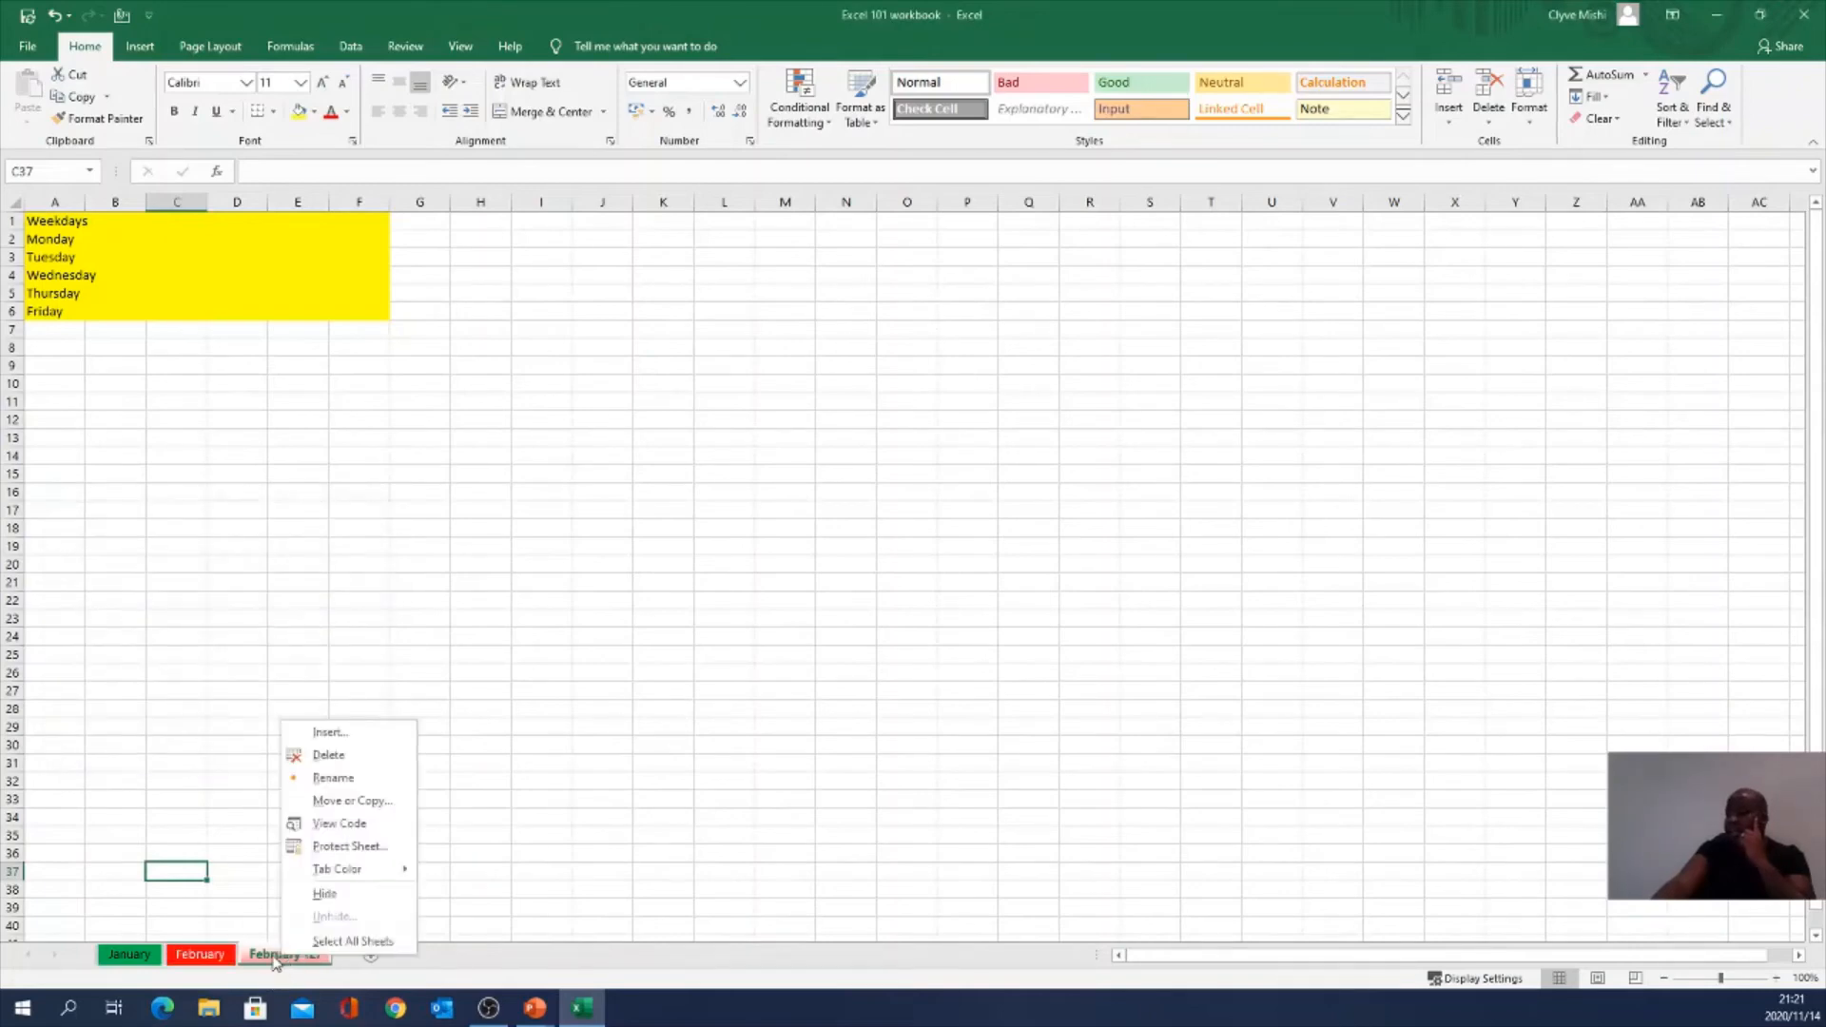
left_click(333, 778)
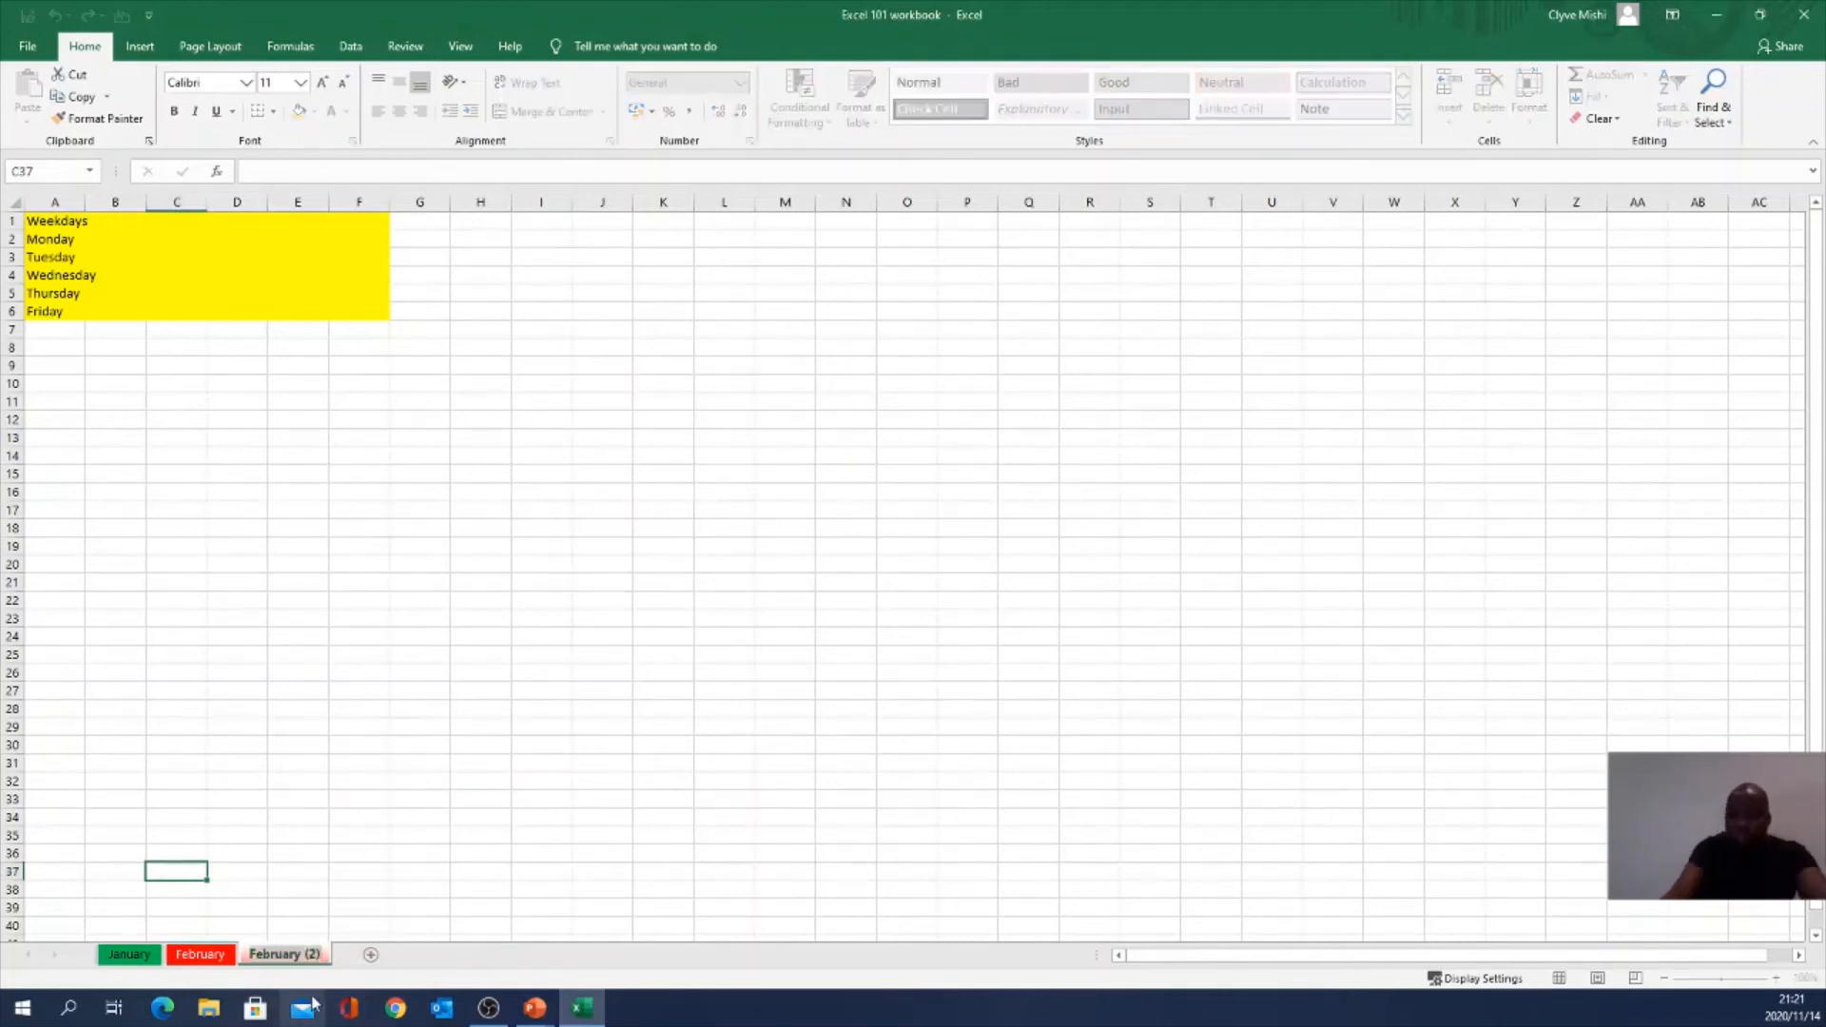
type("March")
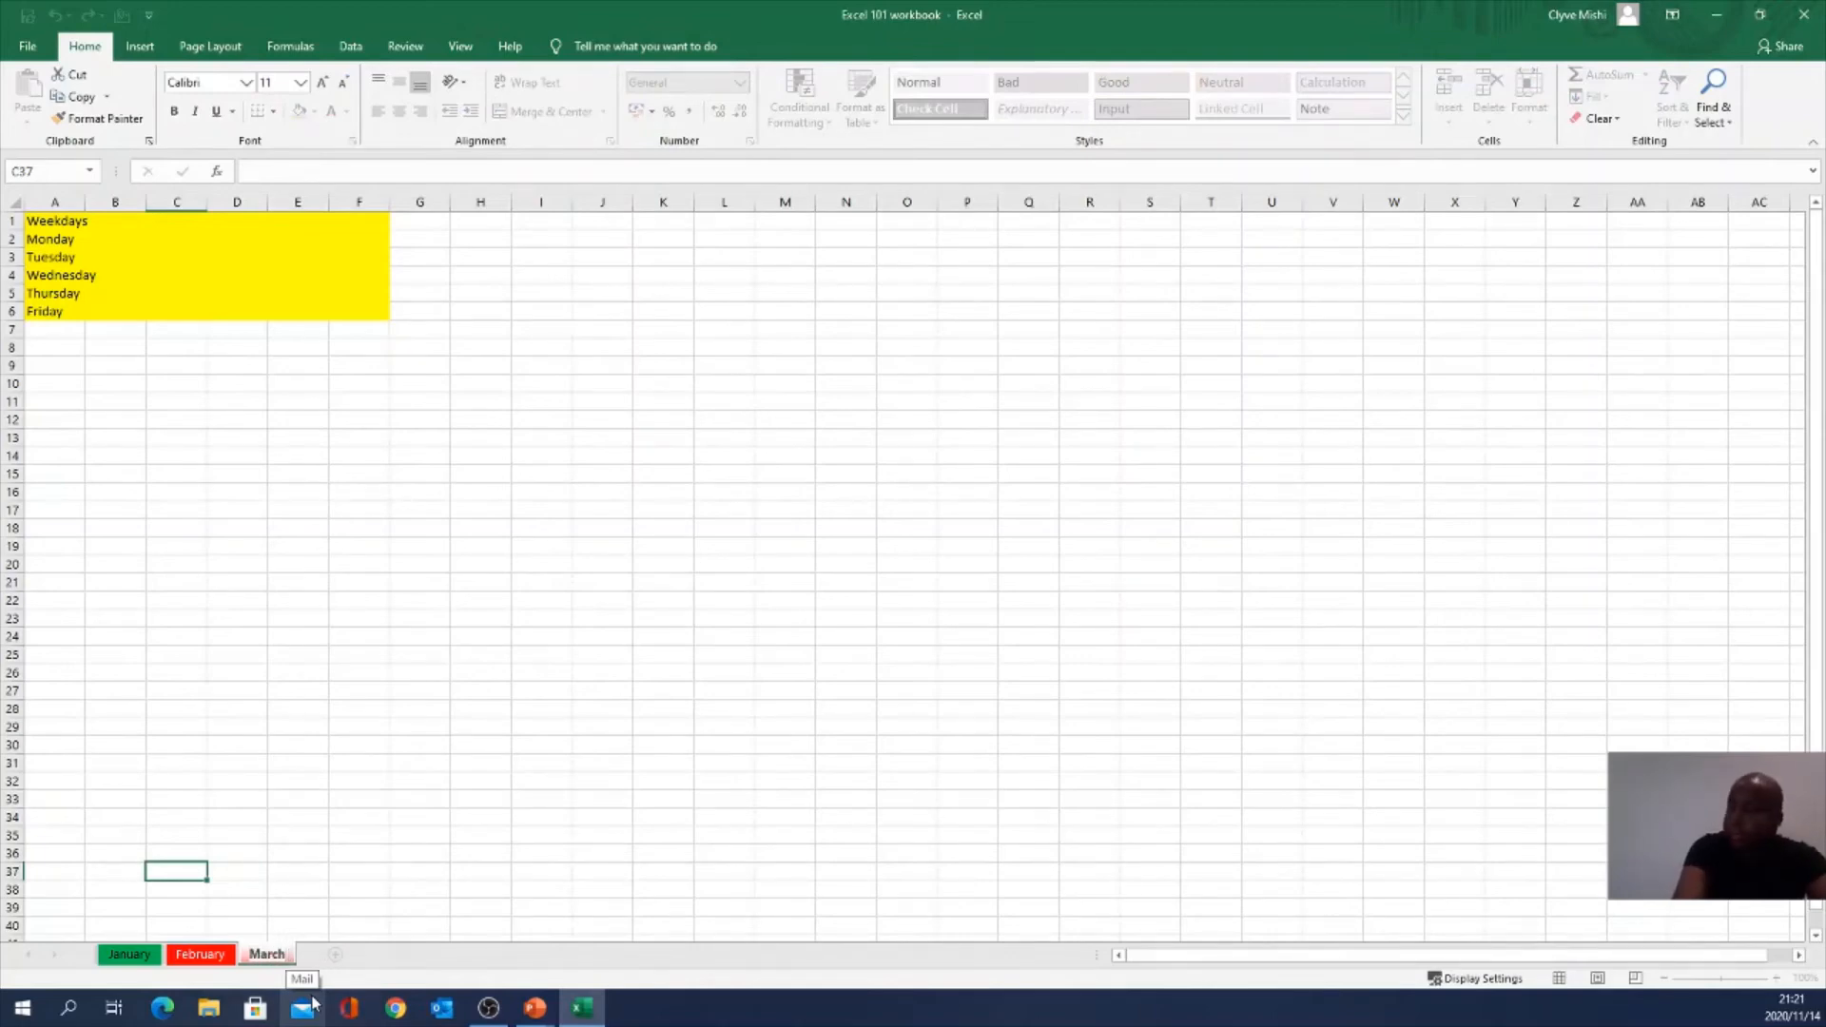
key("Return")
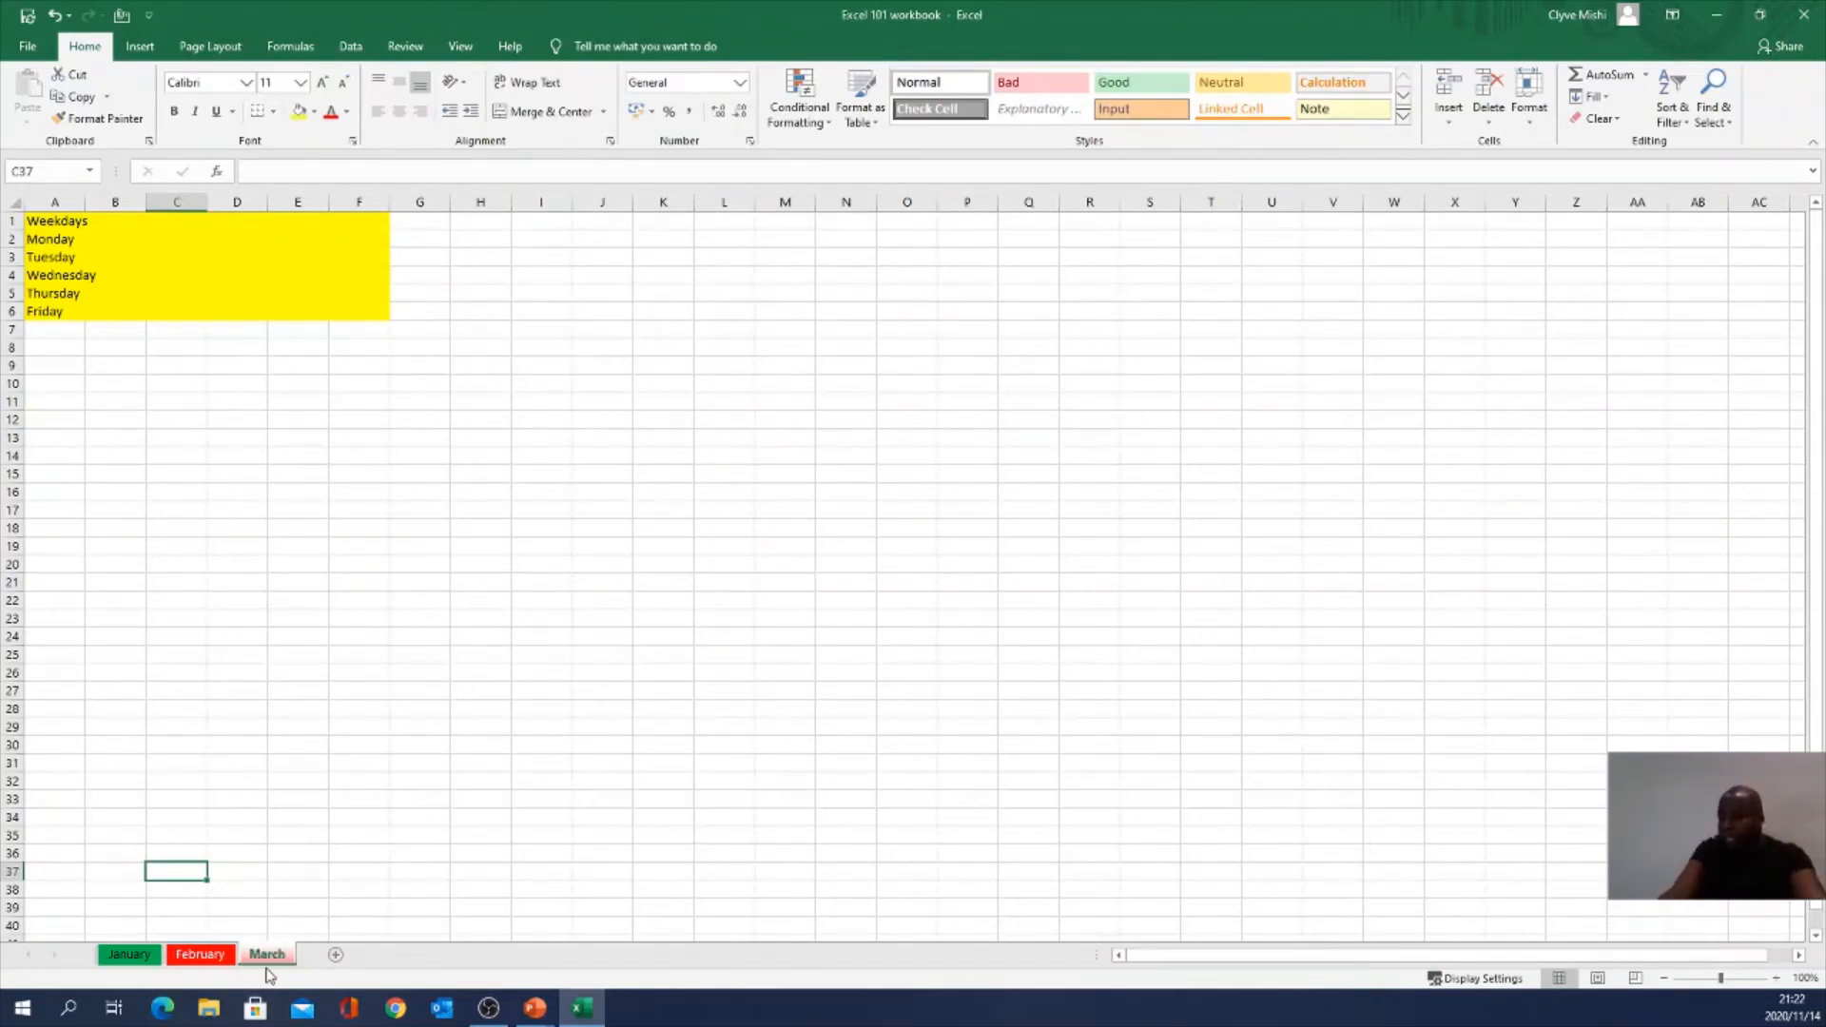
left_click(211, 955, "ctrl")
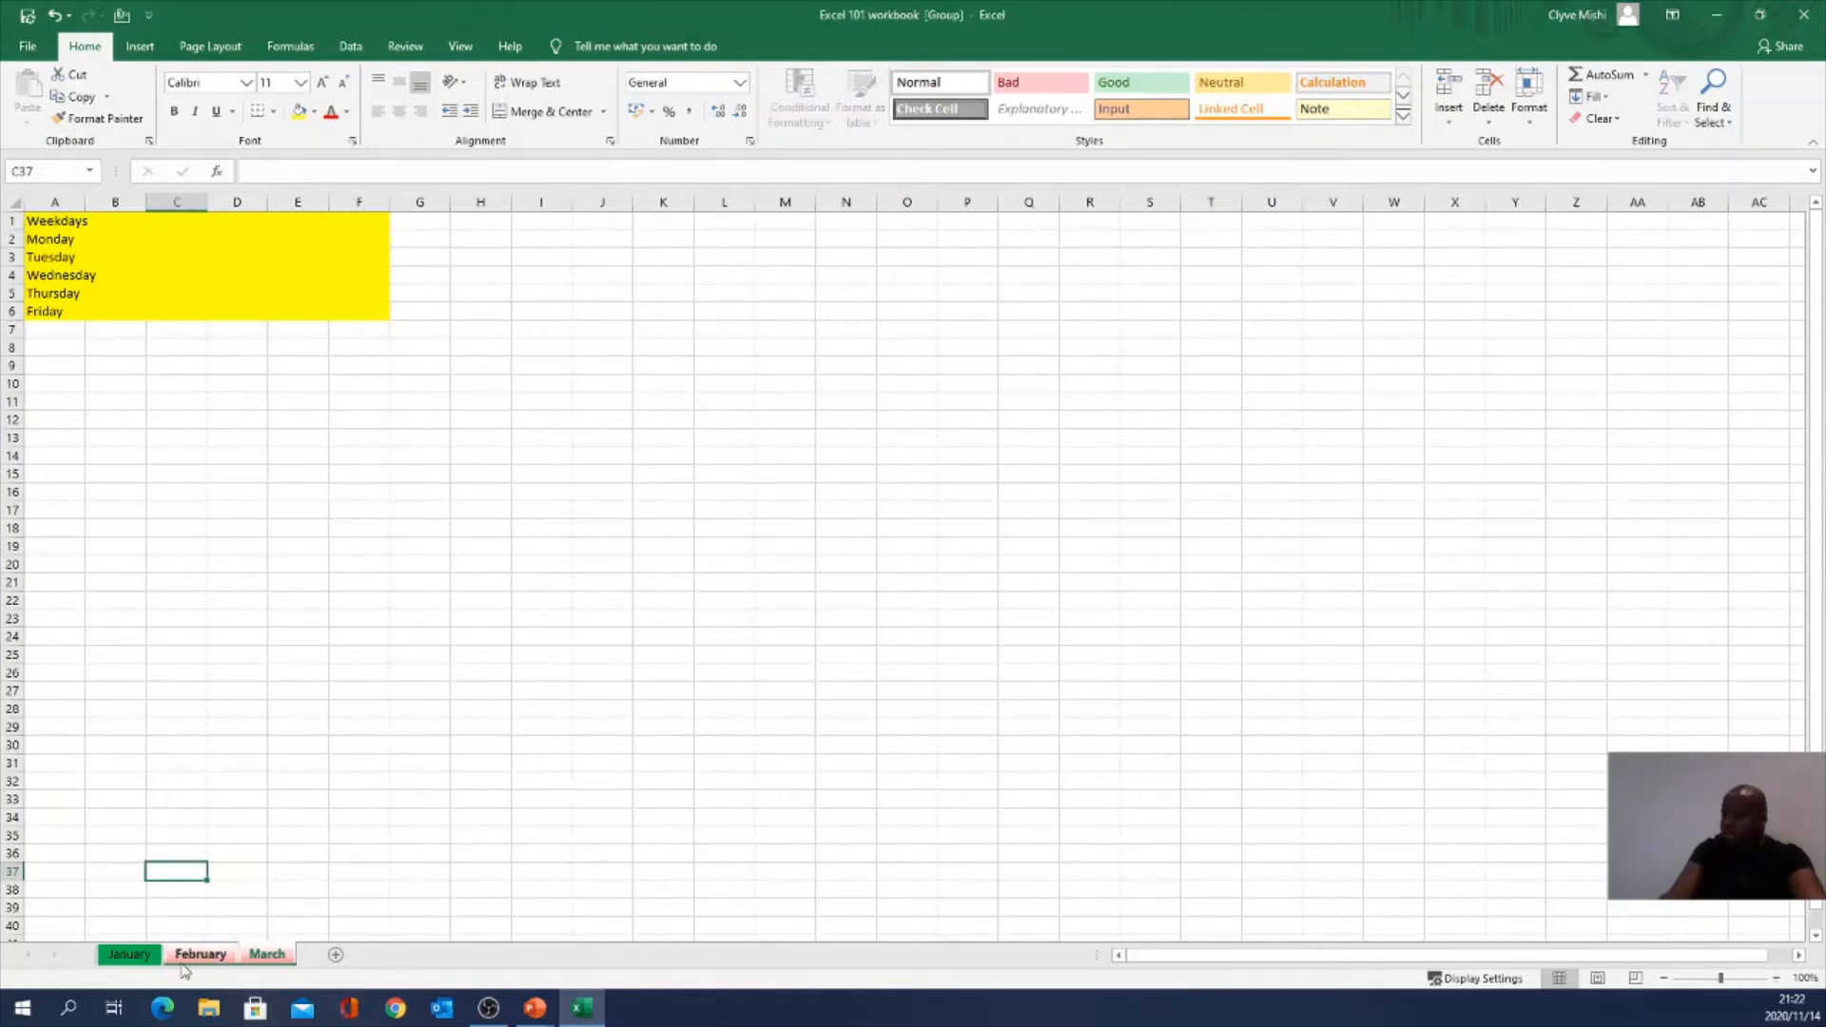
left_click(150, 960)
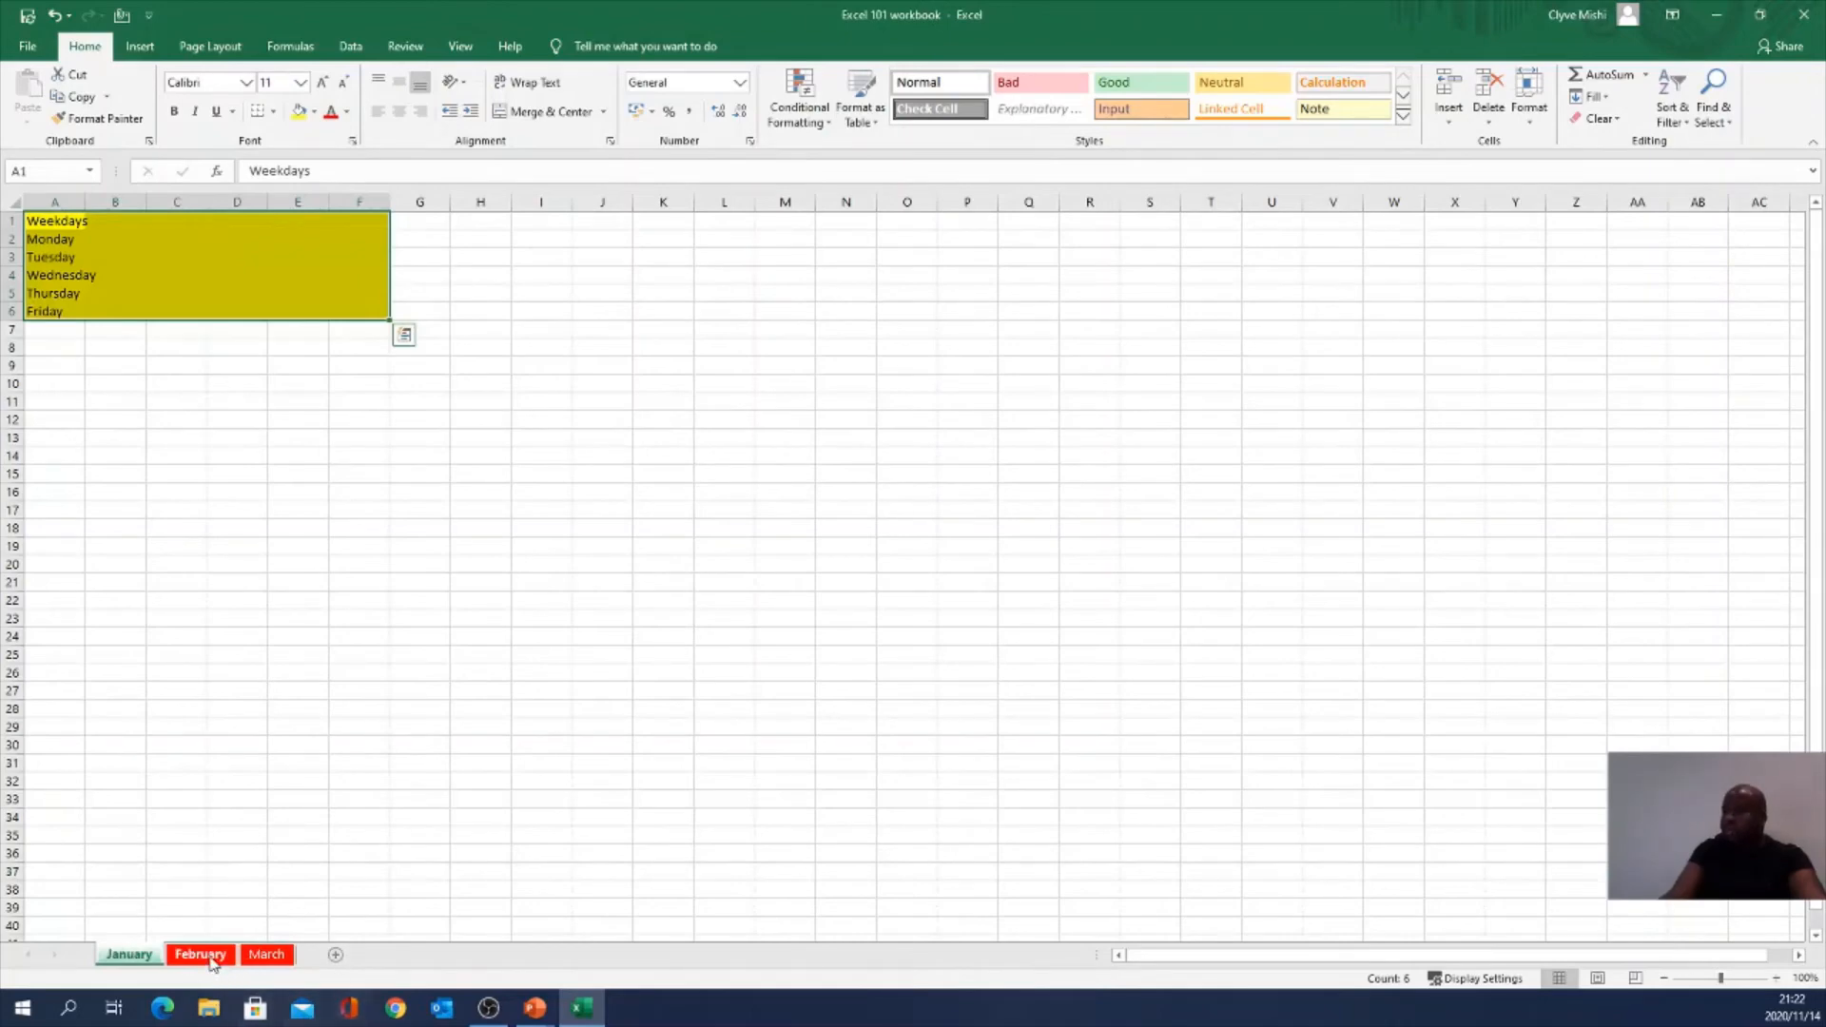
left_click(213, 959)
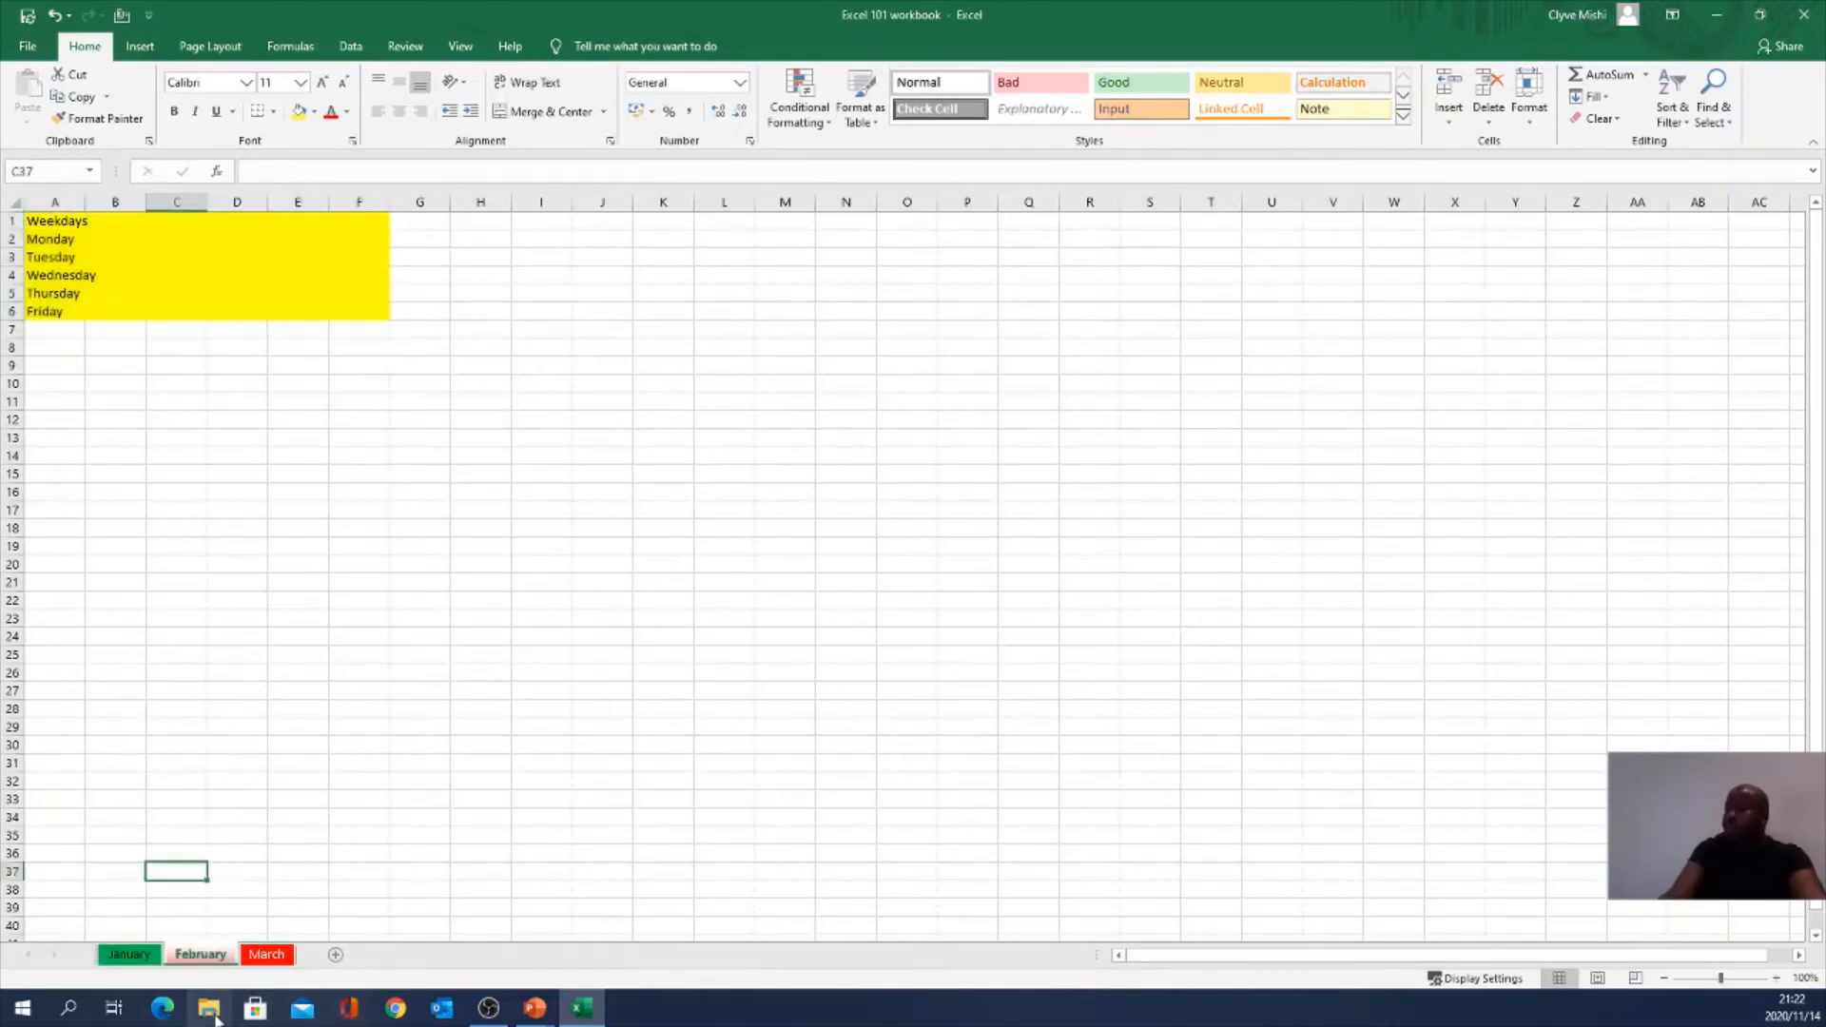
left_click(266, 955)
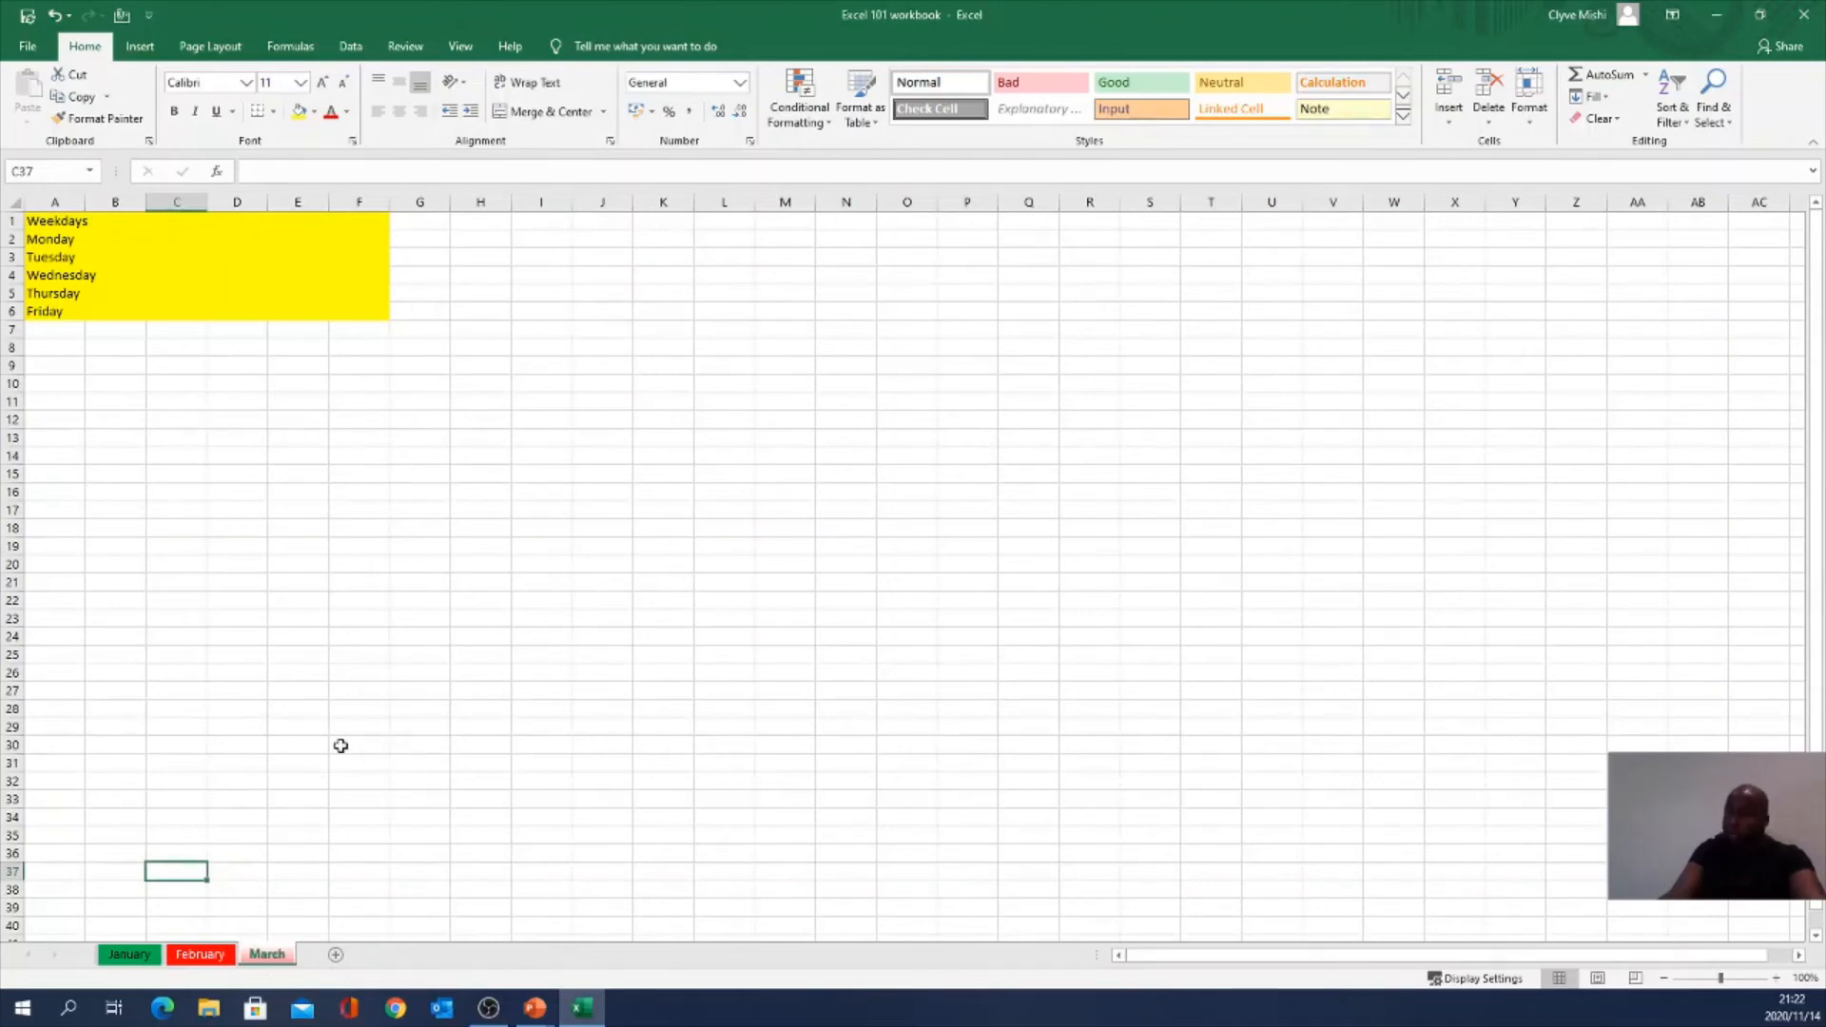
left_click(211, 954, "ctrl")
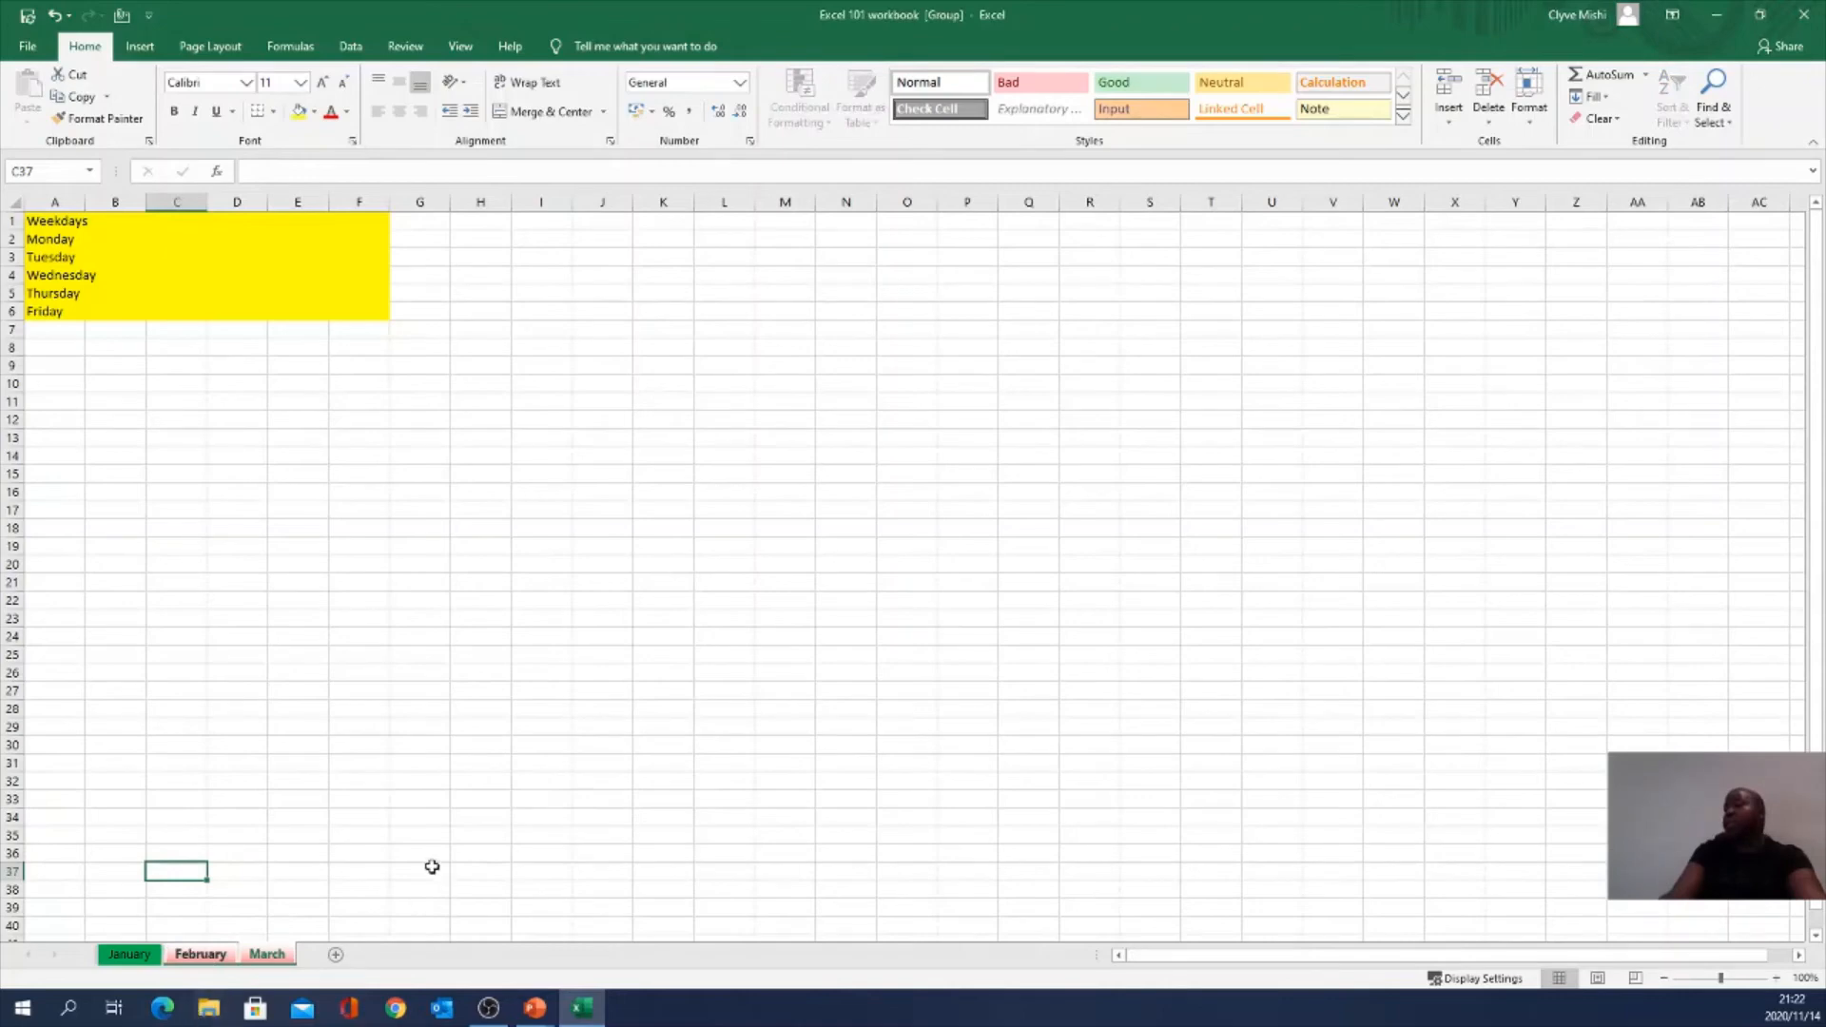
right_click(250, 956)
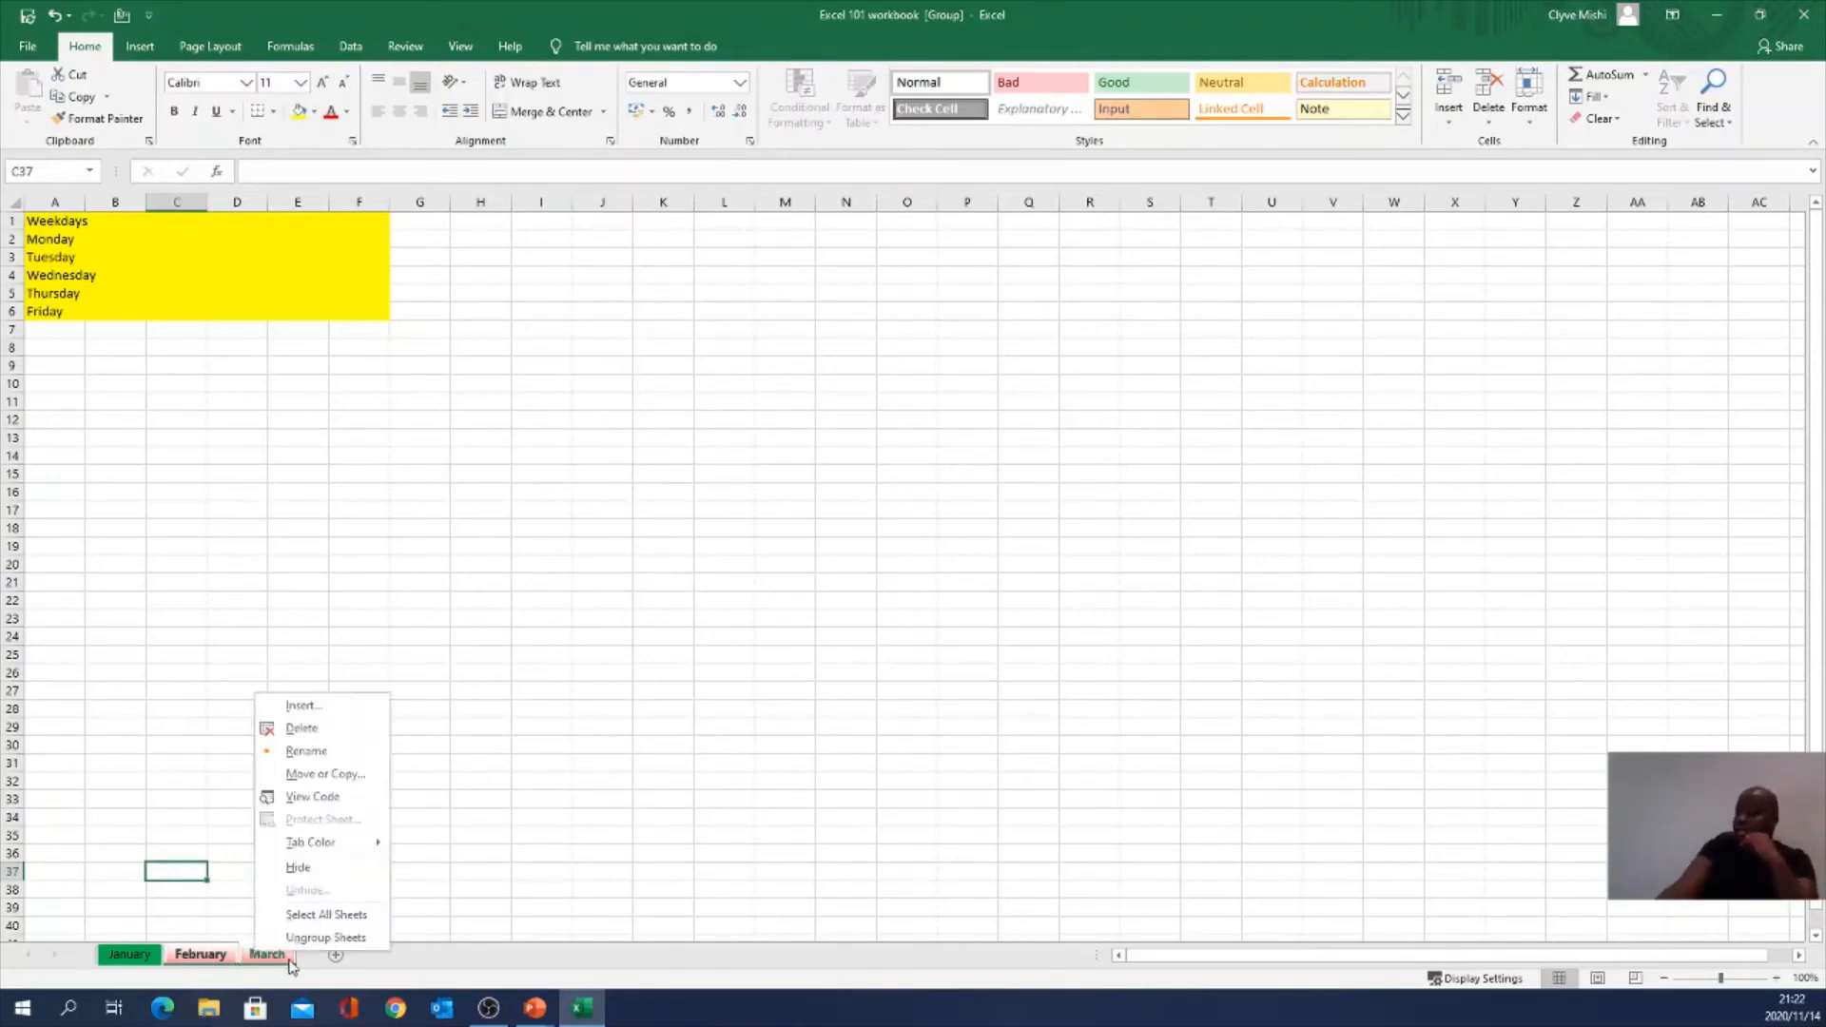
left_click(302, 868)
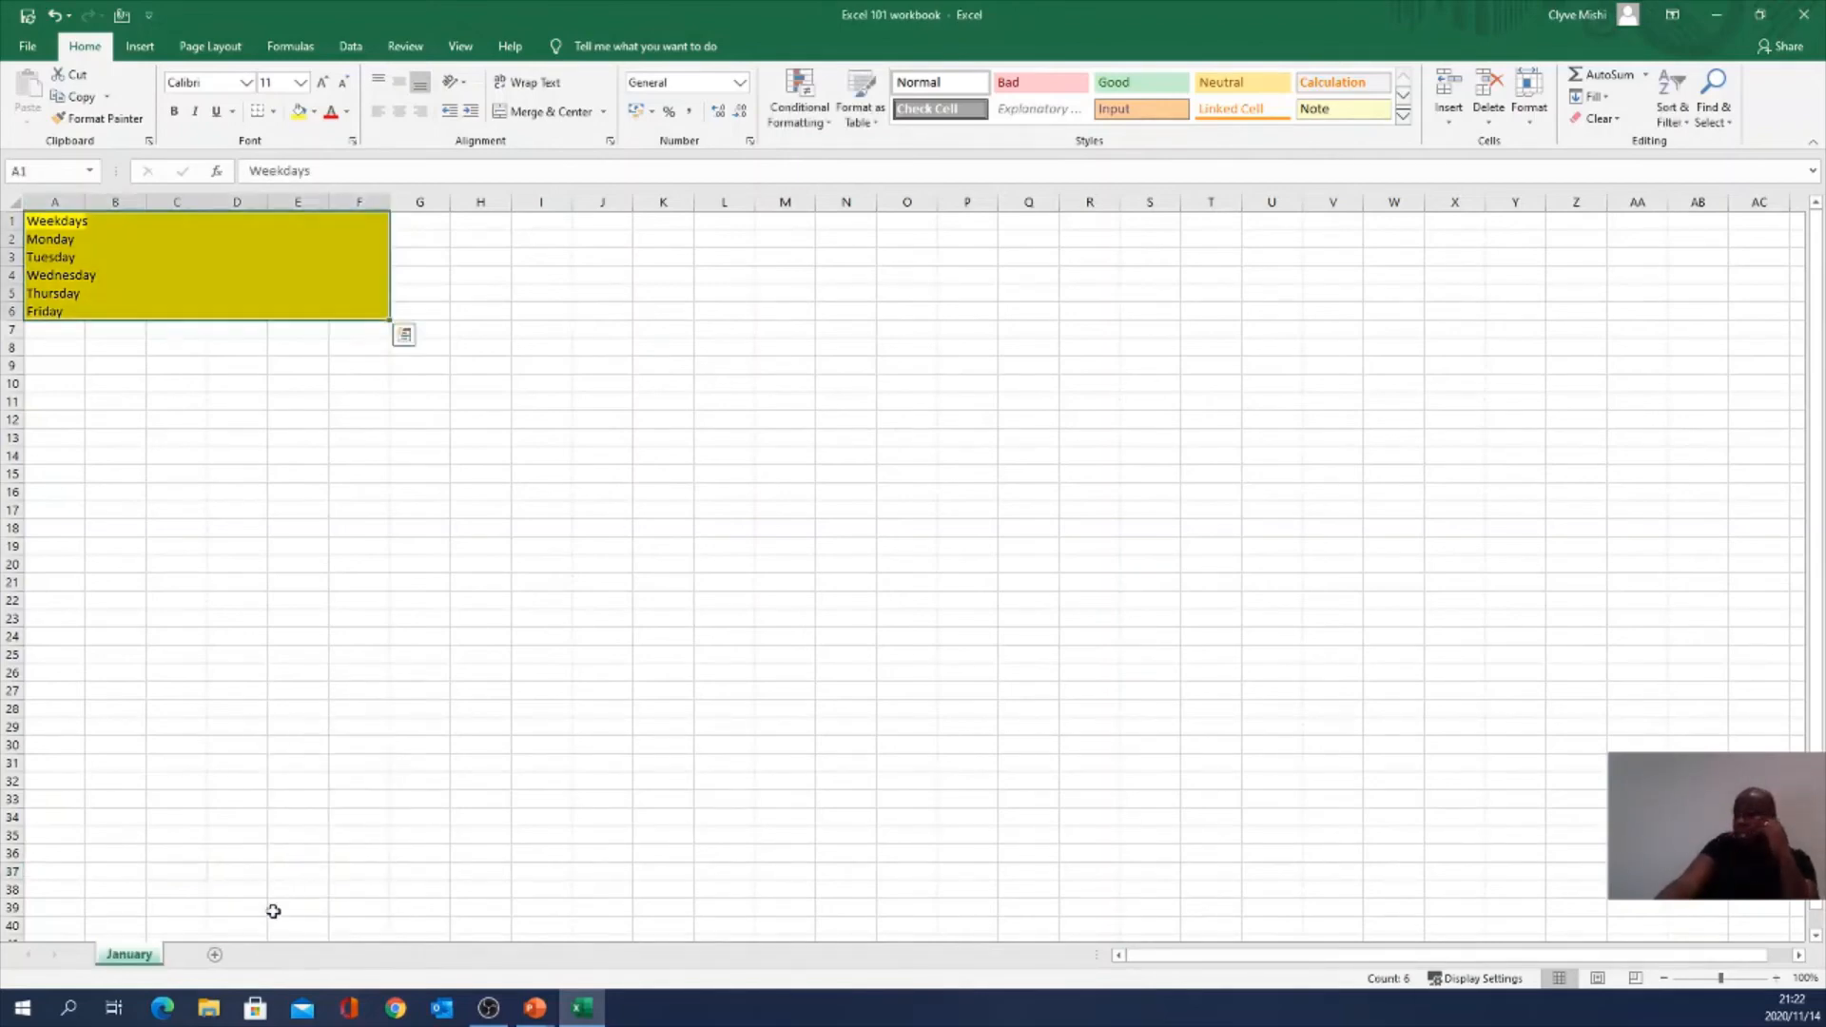
right_click(141, 966)
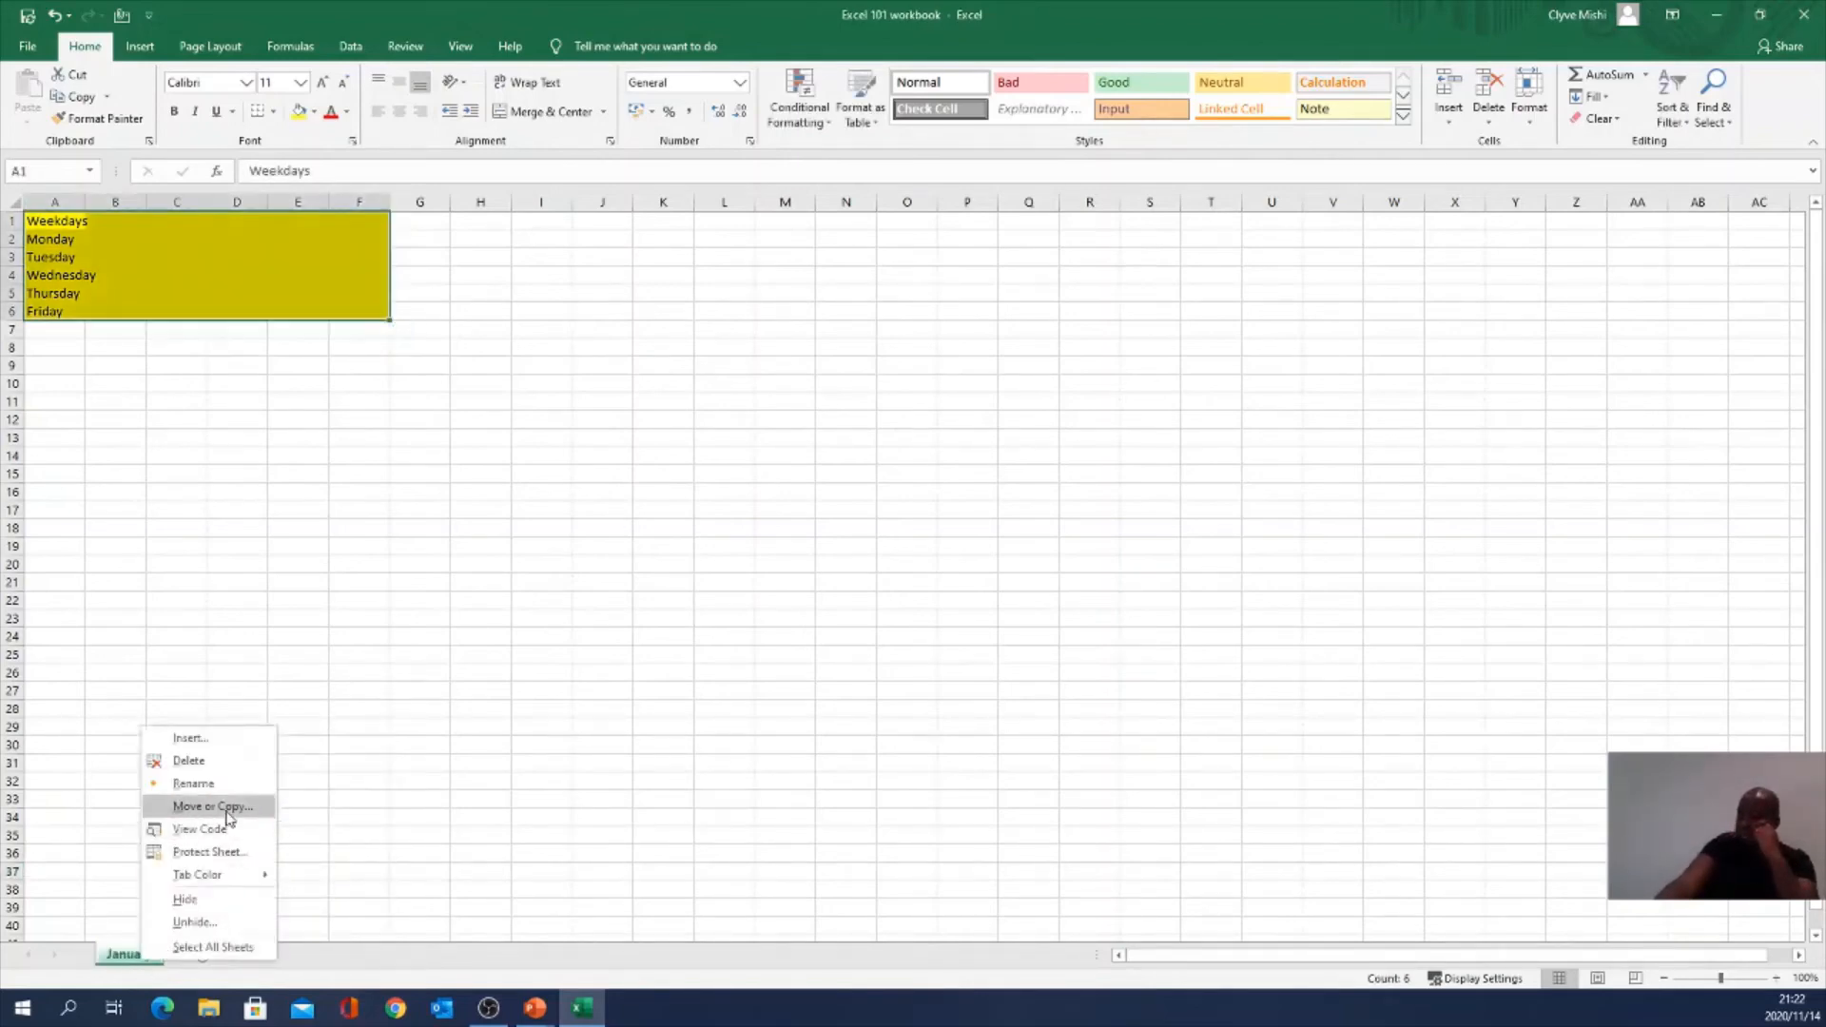
left_click(200, 920)
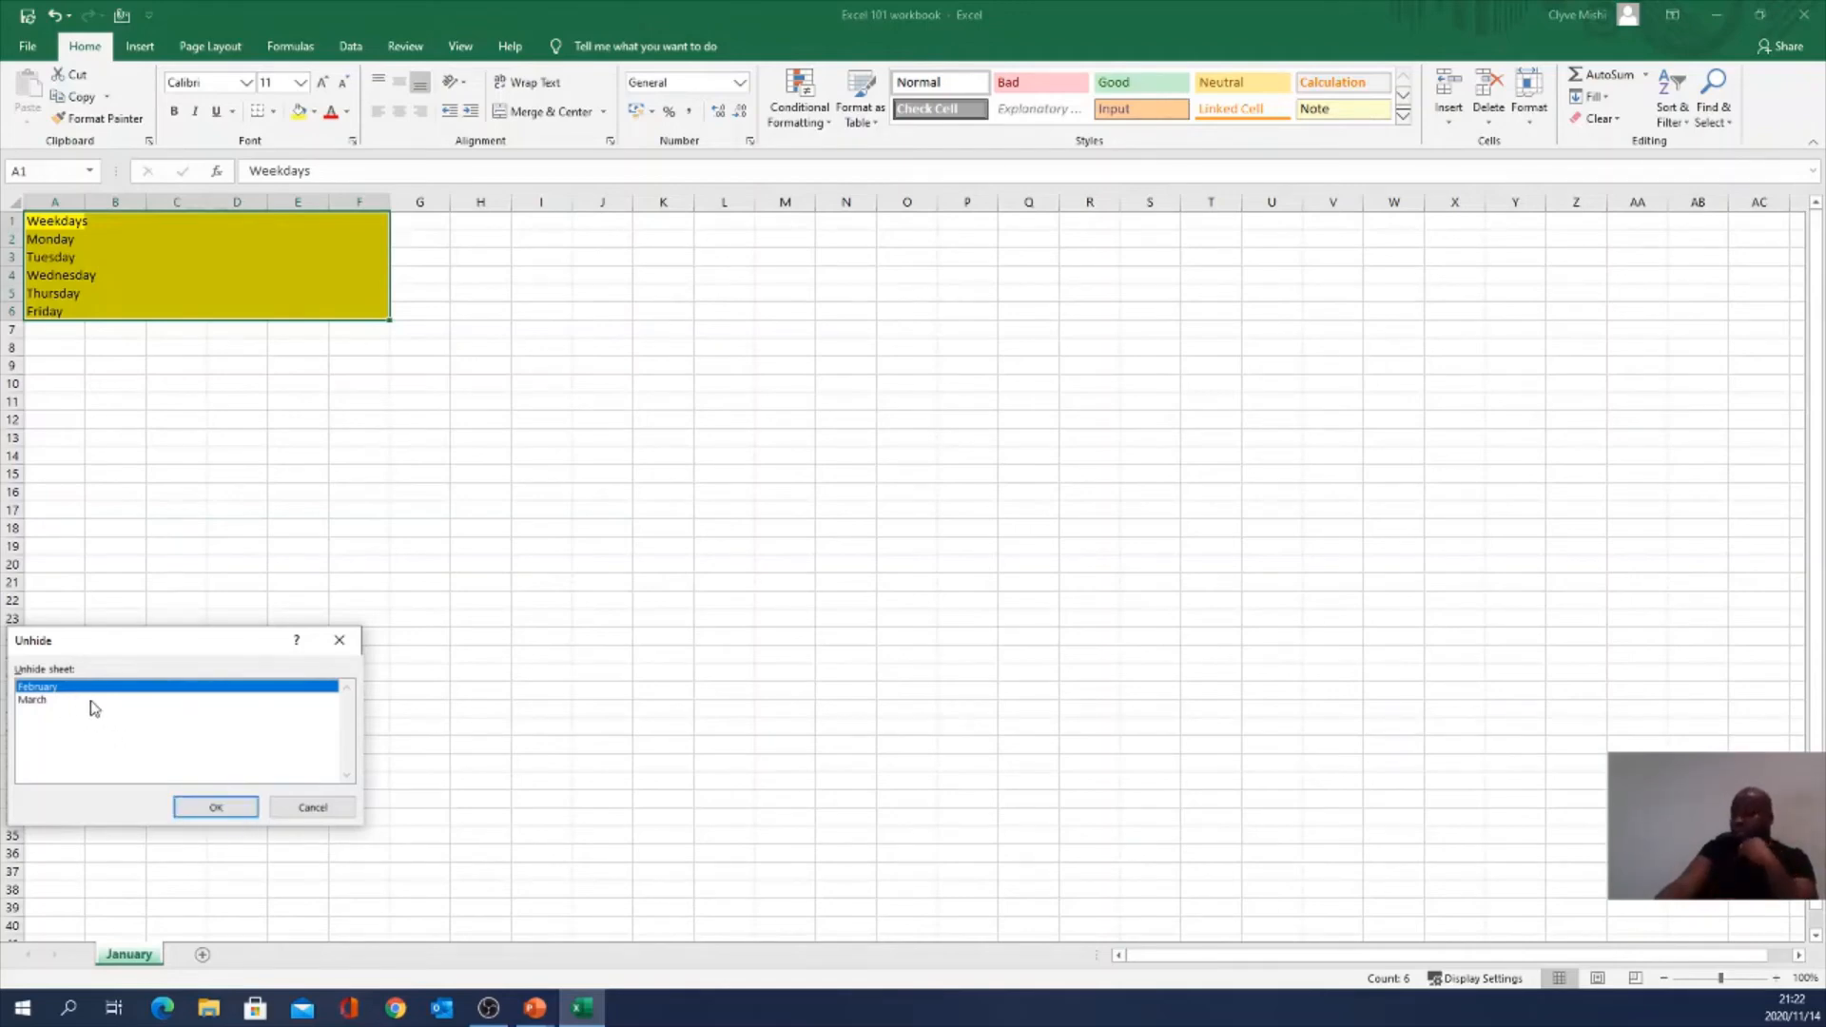
left_click(218, 807)
right_click(200, 956)
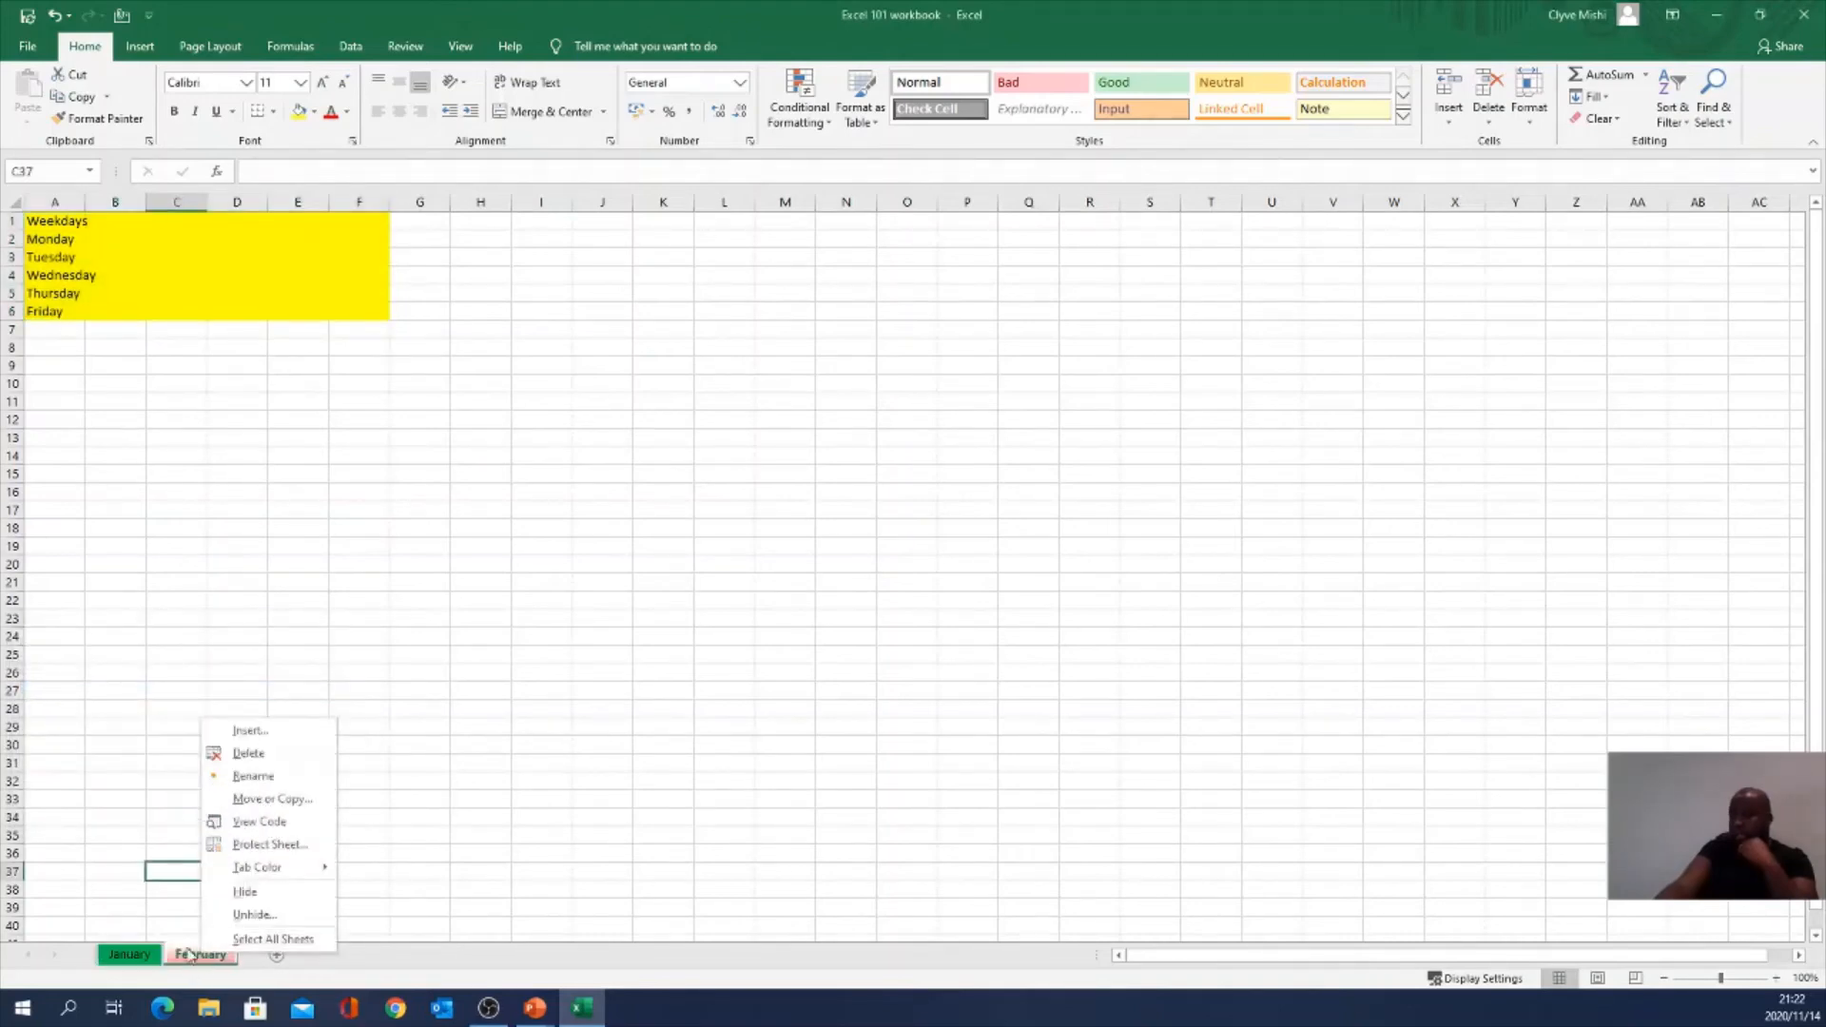
left_click(254, 915)
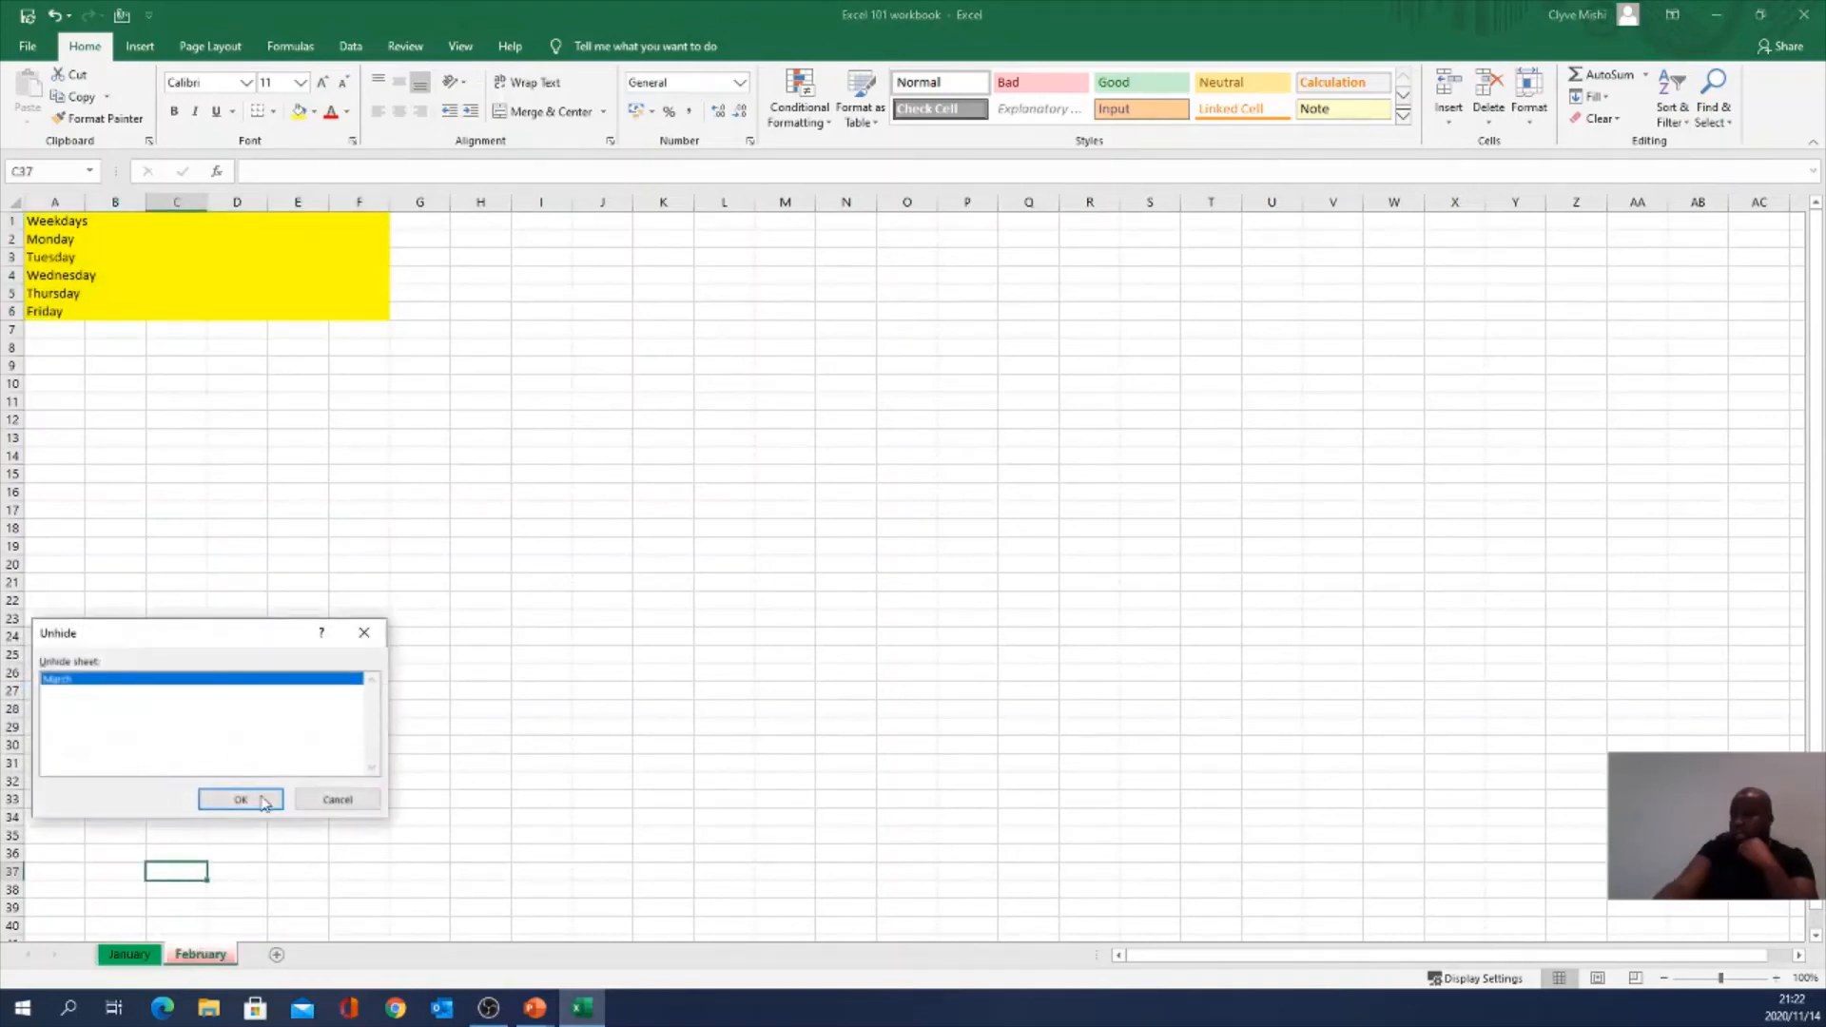
left_click(258, 804)
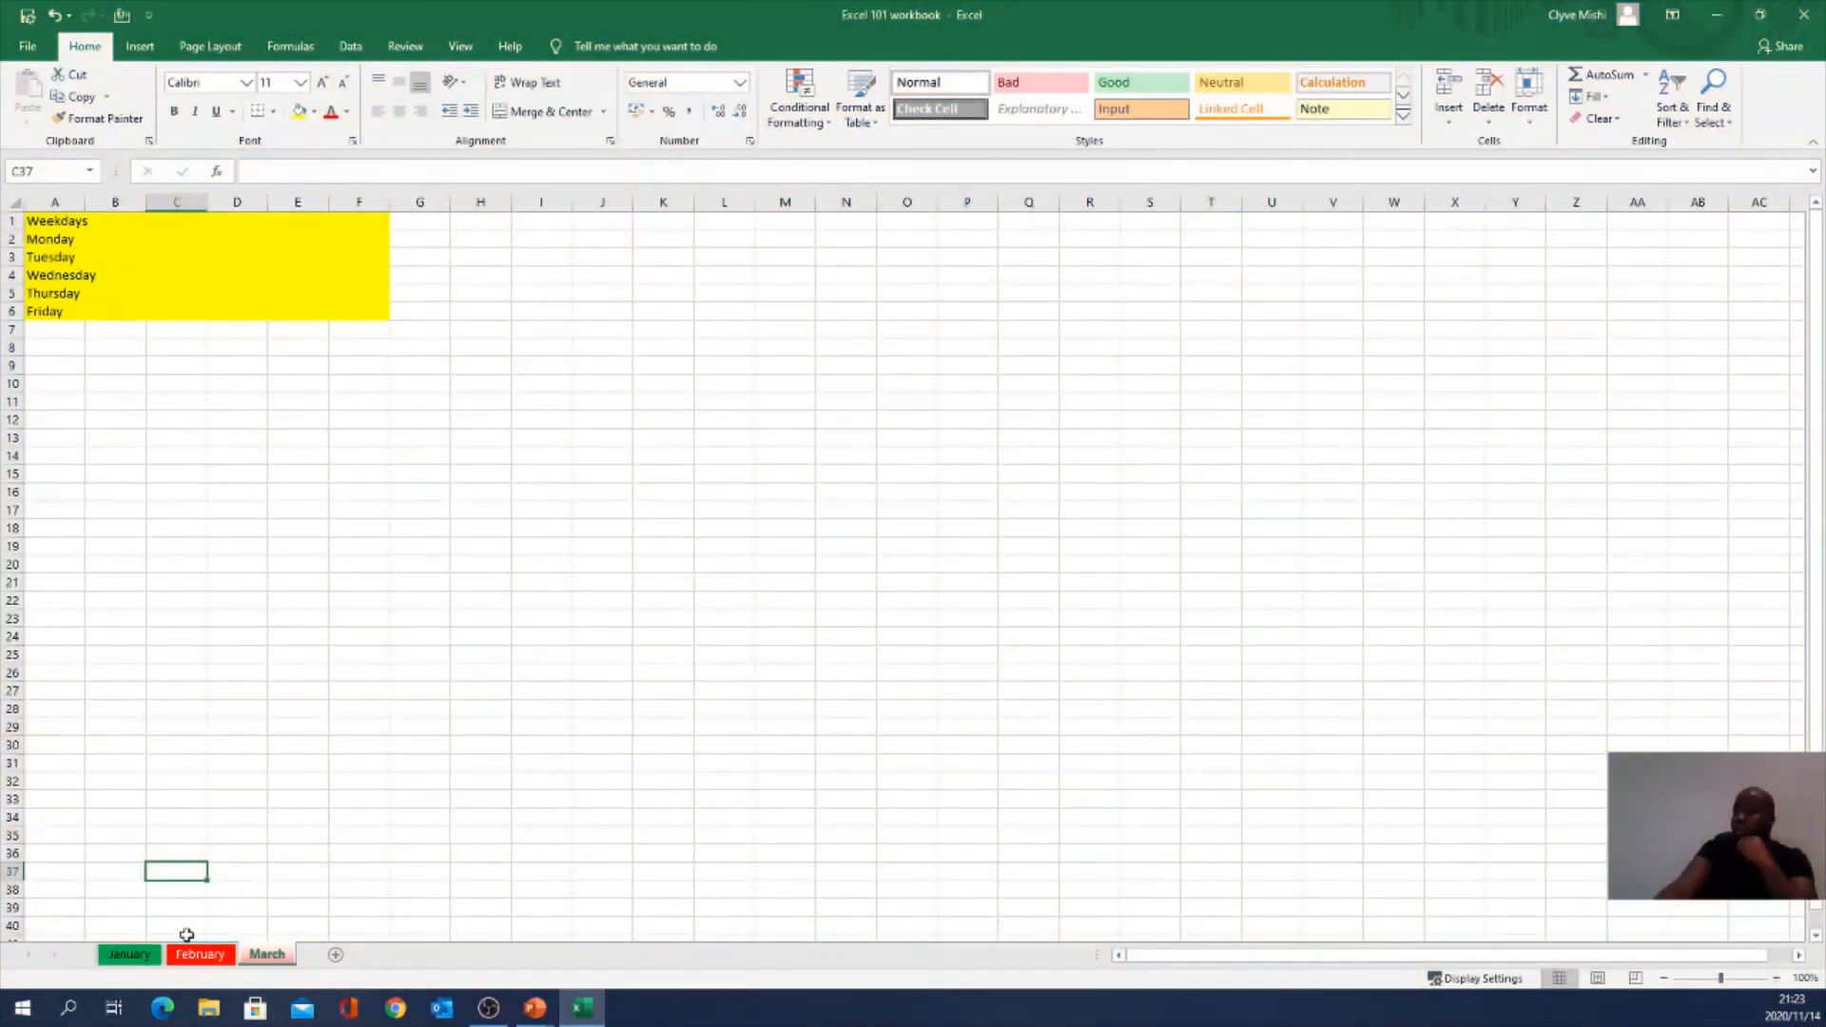
Step: Select A1:G6 on the January sheet and preview how it splits into pages
left_click(129, 954)
left_click_drag(58, 228, 396, 313)
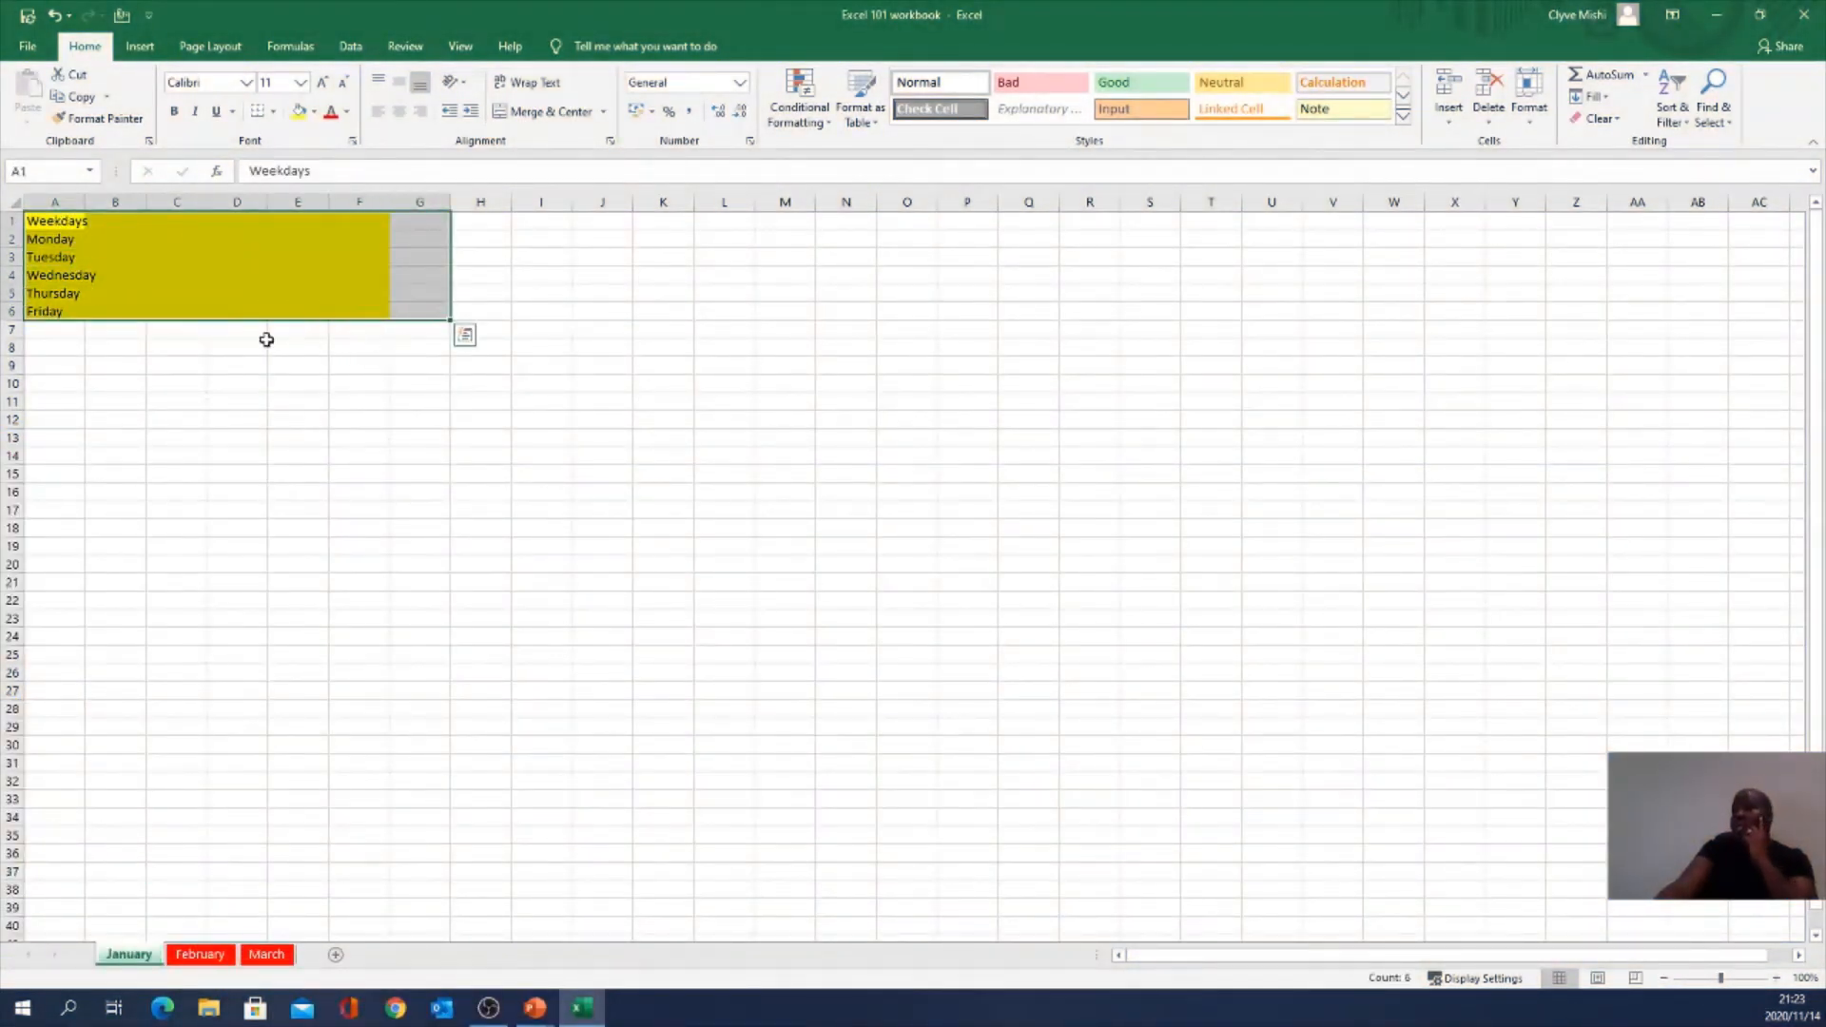
left_click(1637, 985)
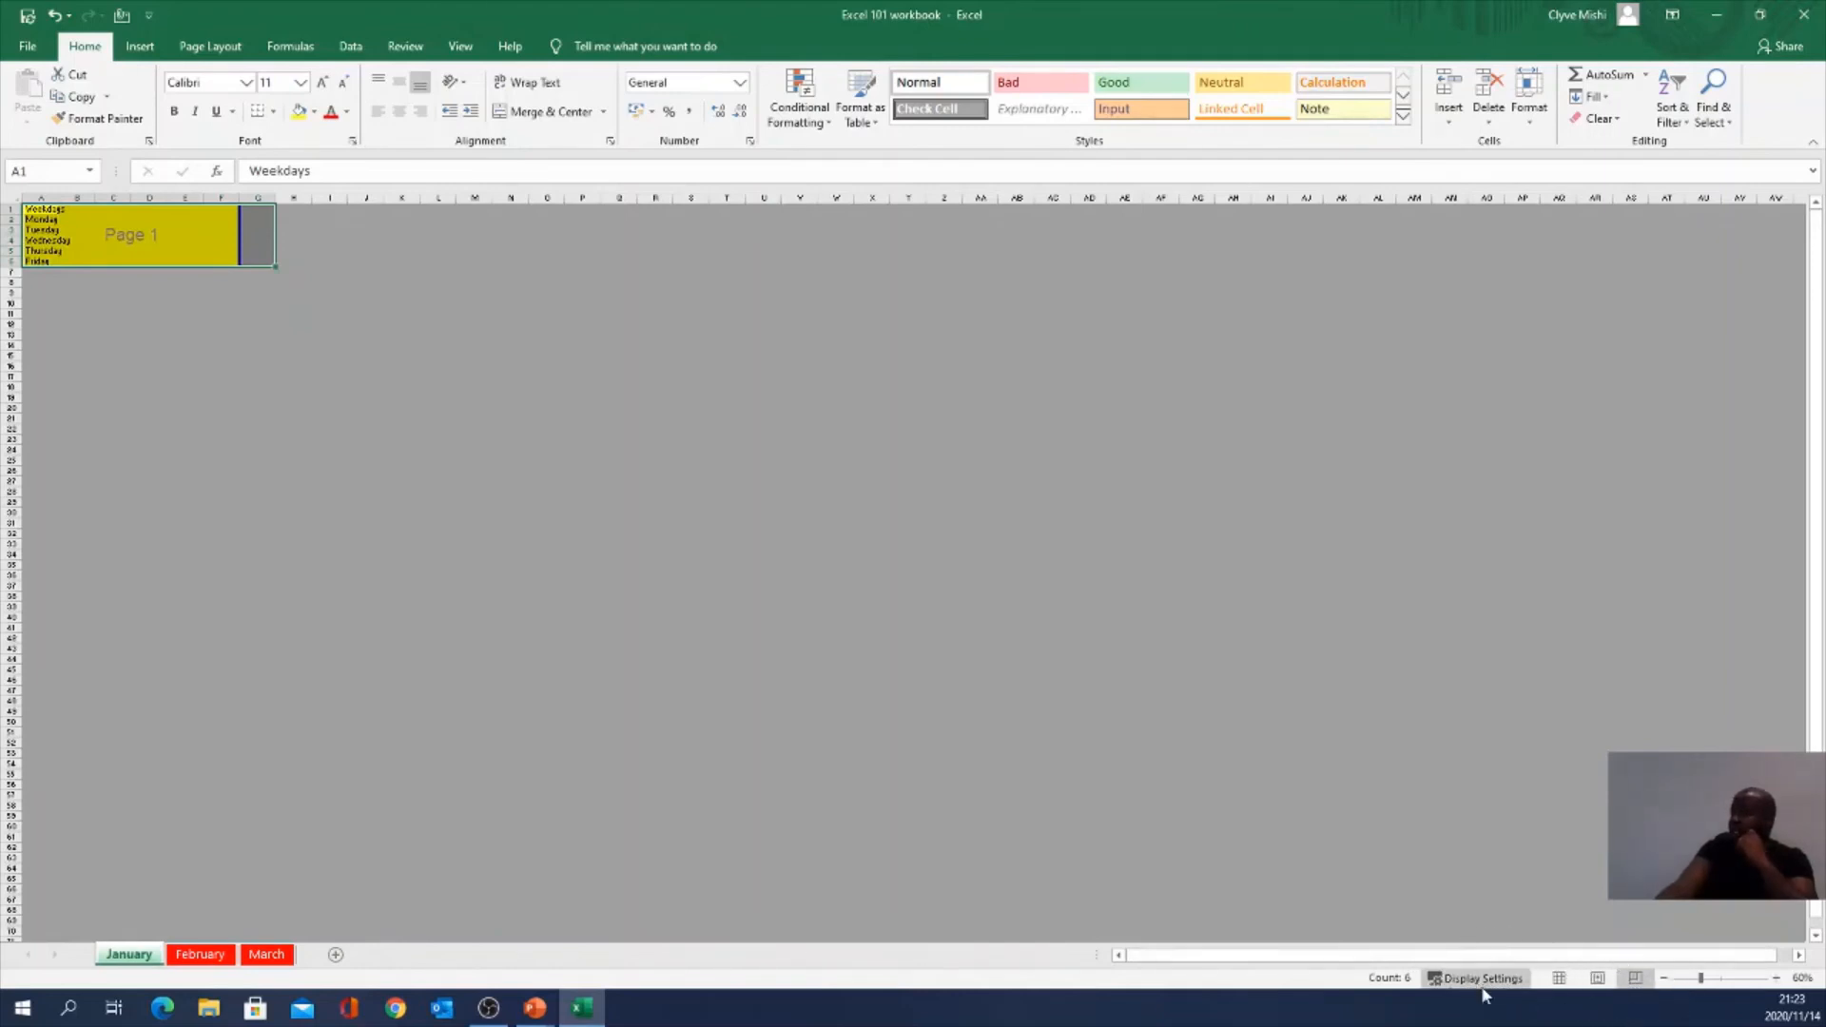
Step: Edit January's centre page header in Page Layout view, then return to Page Break Preview
left_click(1597, 978)
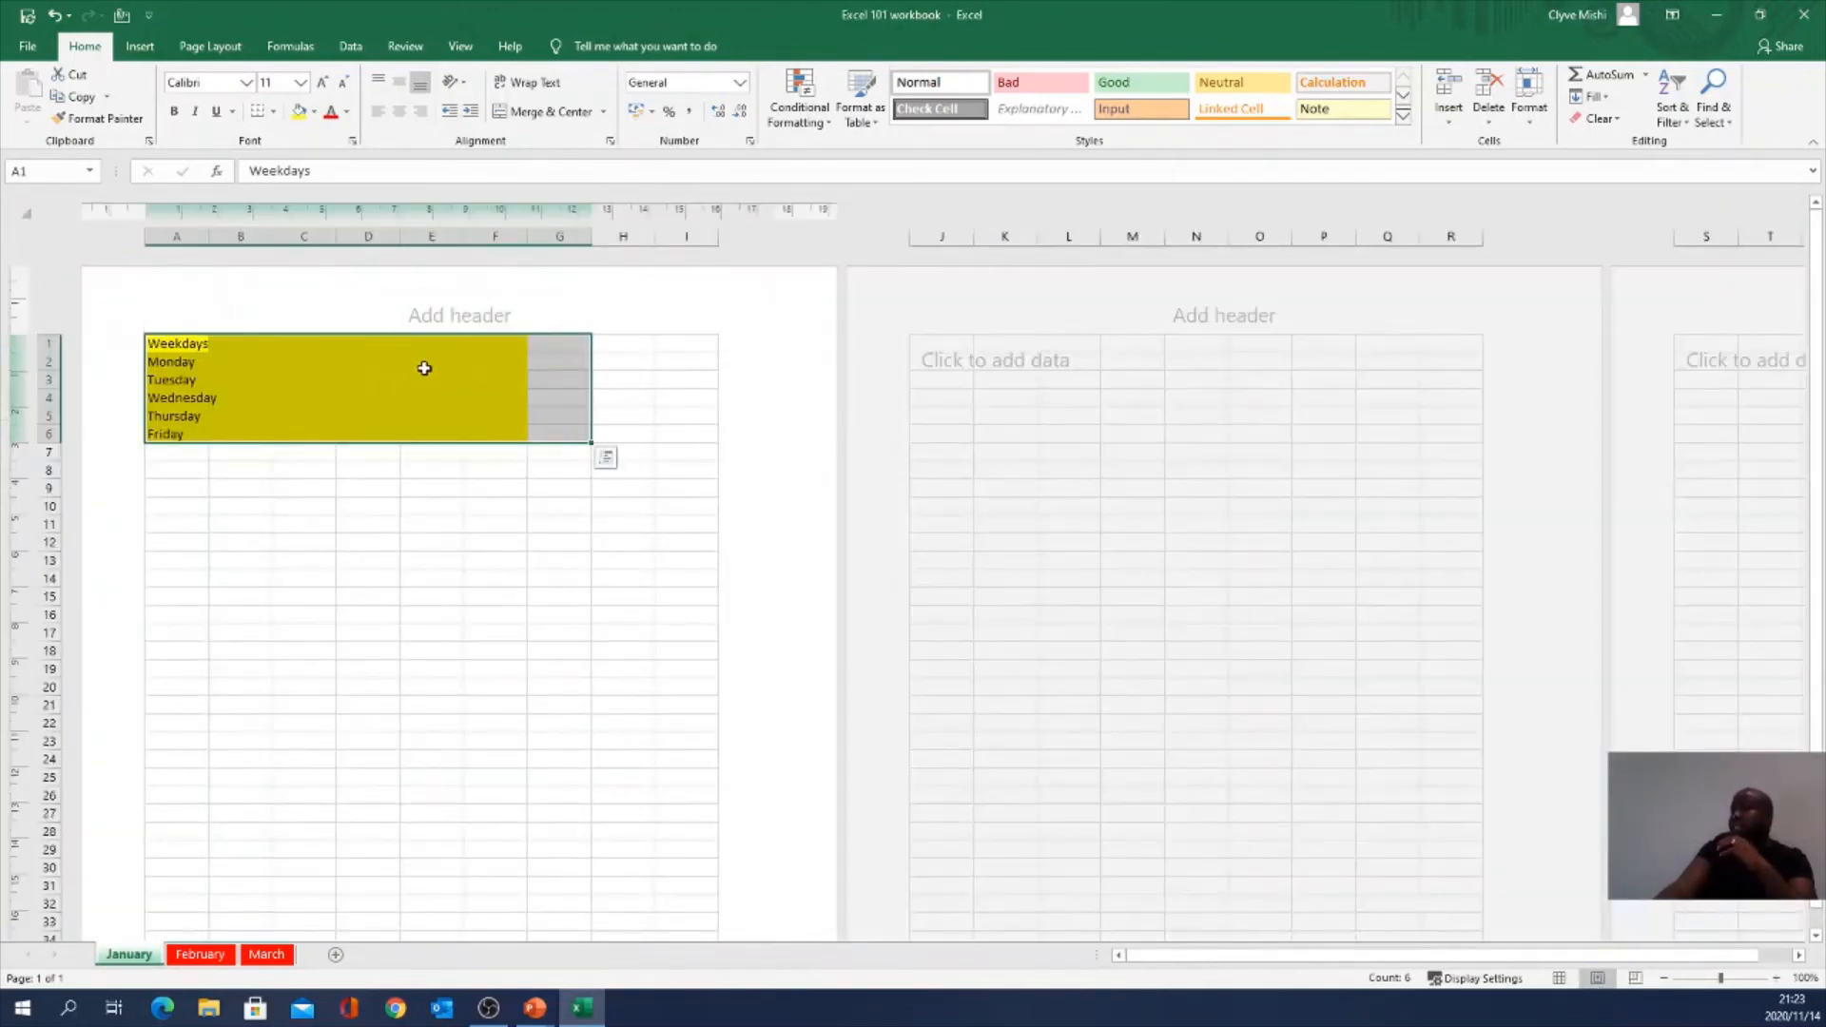
left_click(435, 323)
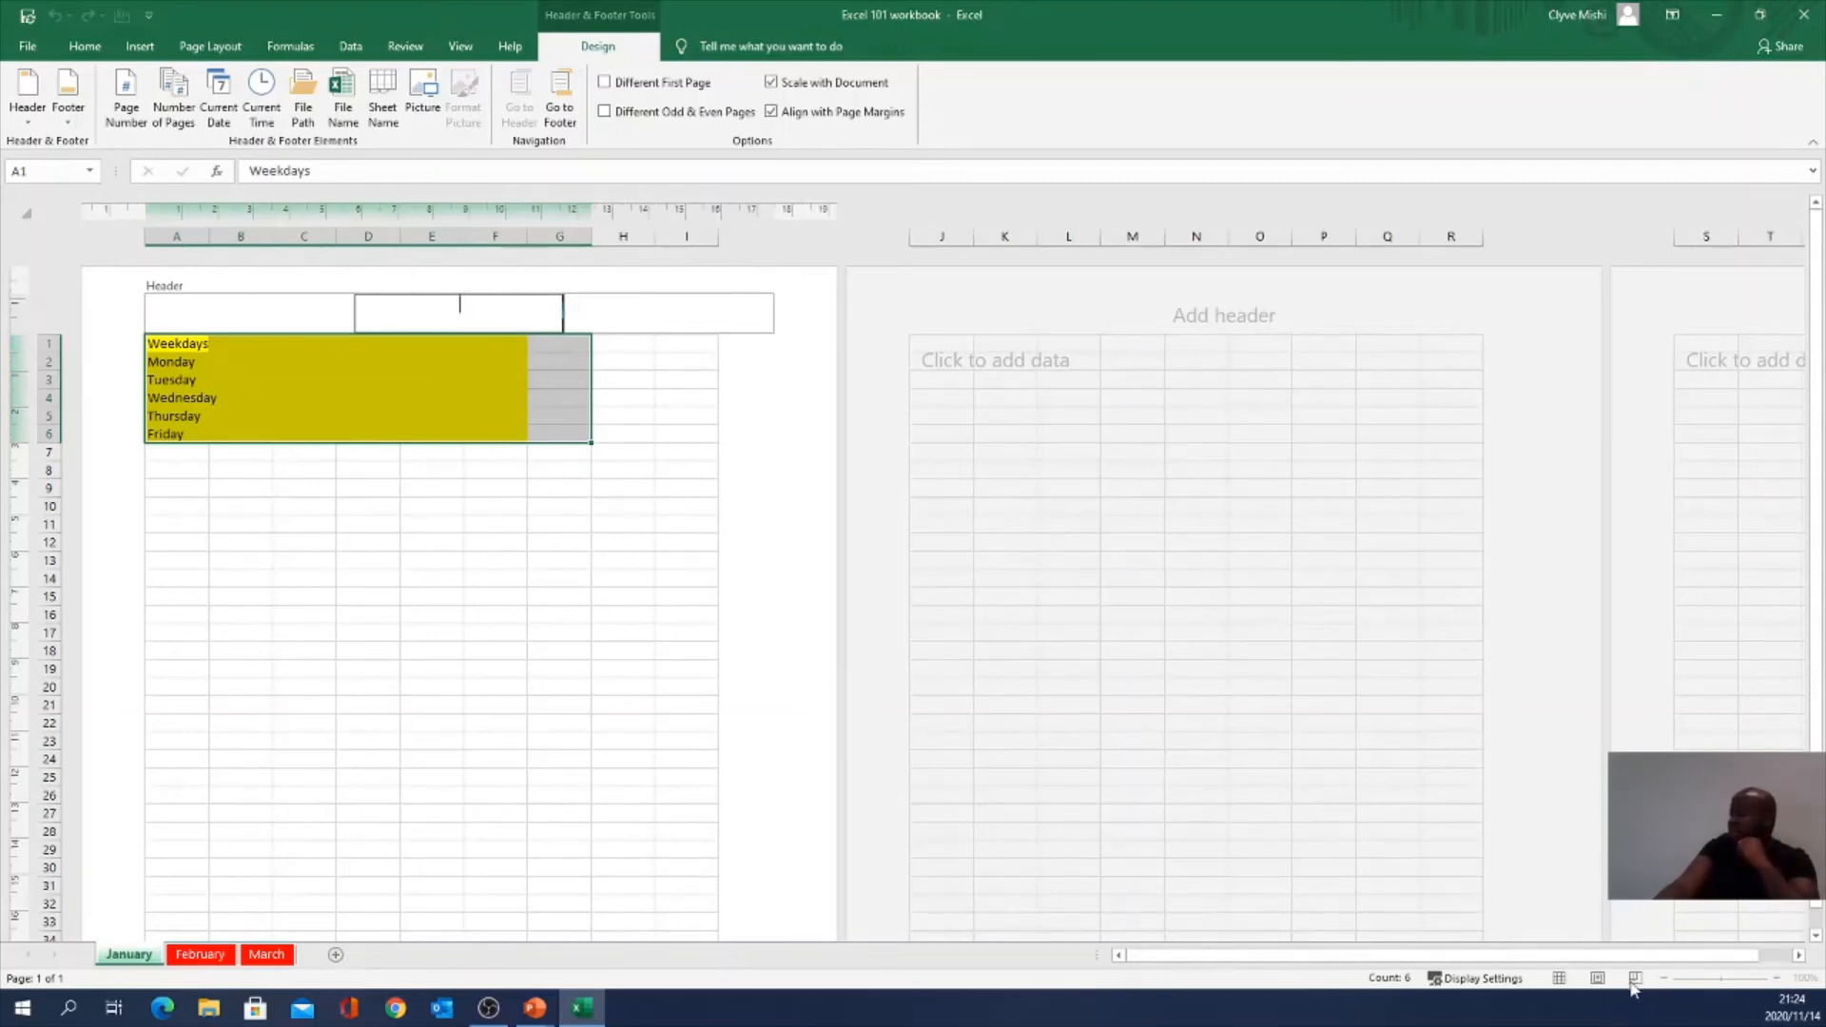
left_click(580, 466)
left_click(1635, 979)
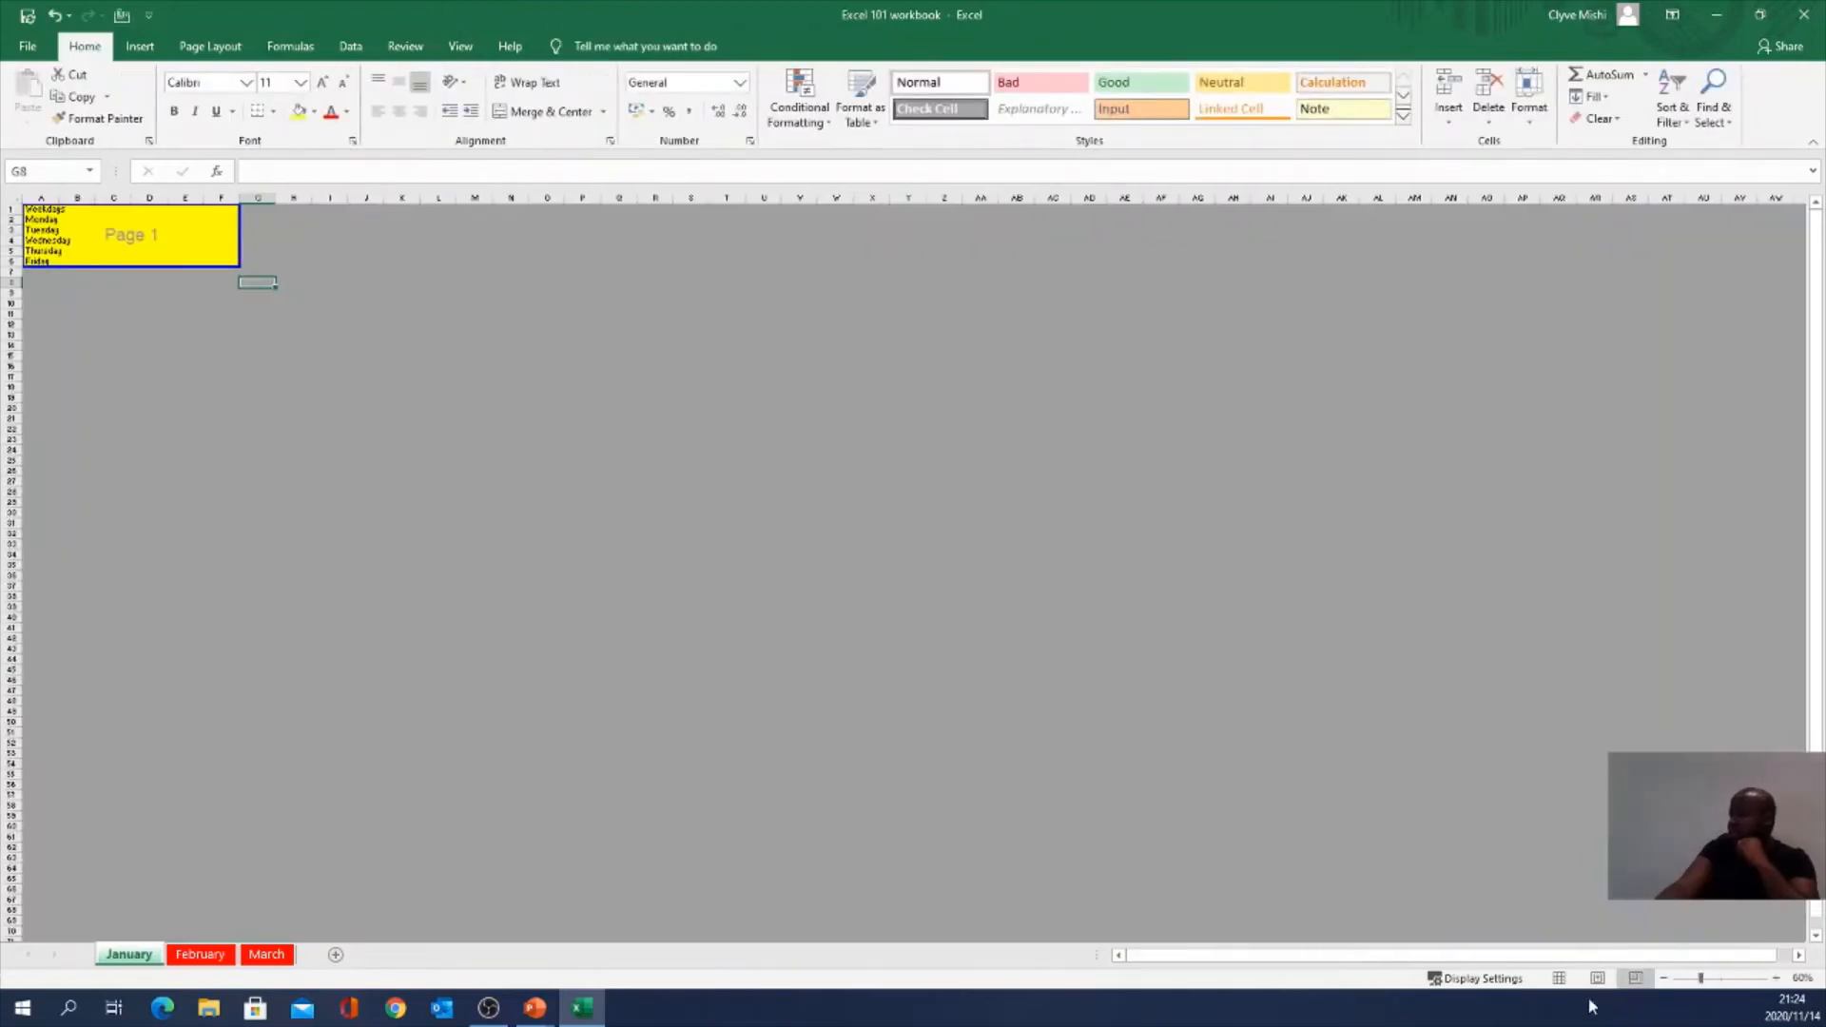
Step: Toggle January between Normal and Page Break Preview, selecting then deselecting B21:H31
left_click(1559, 978)
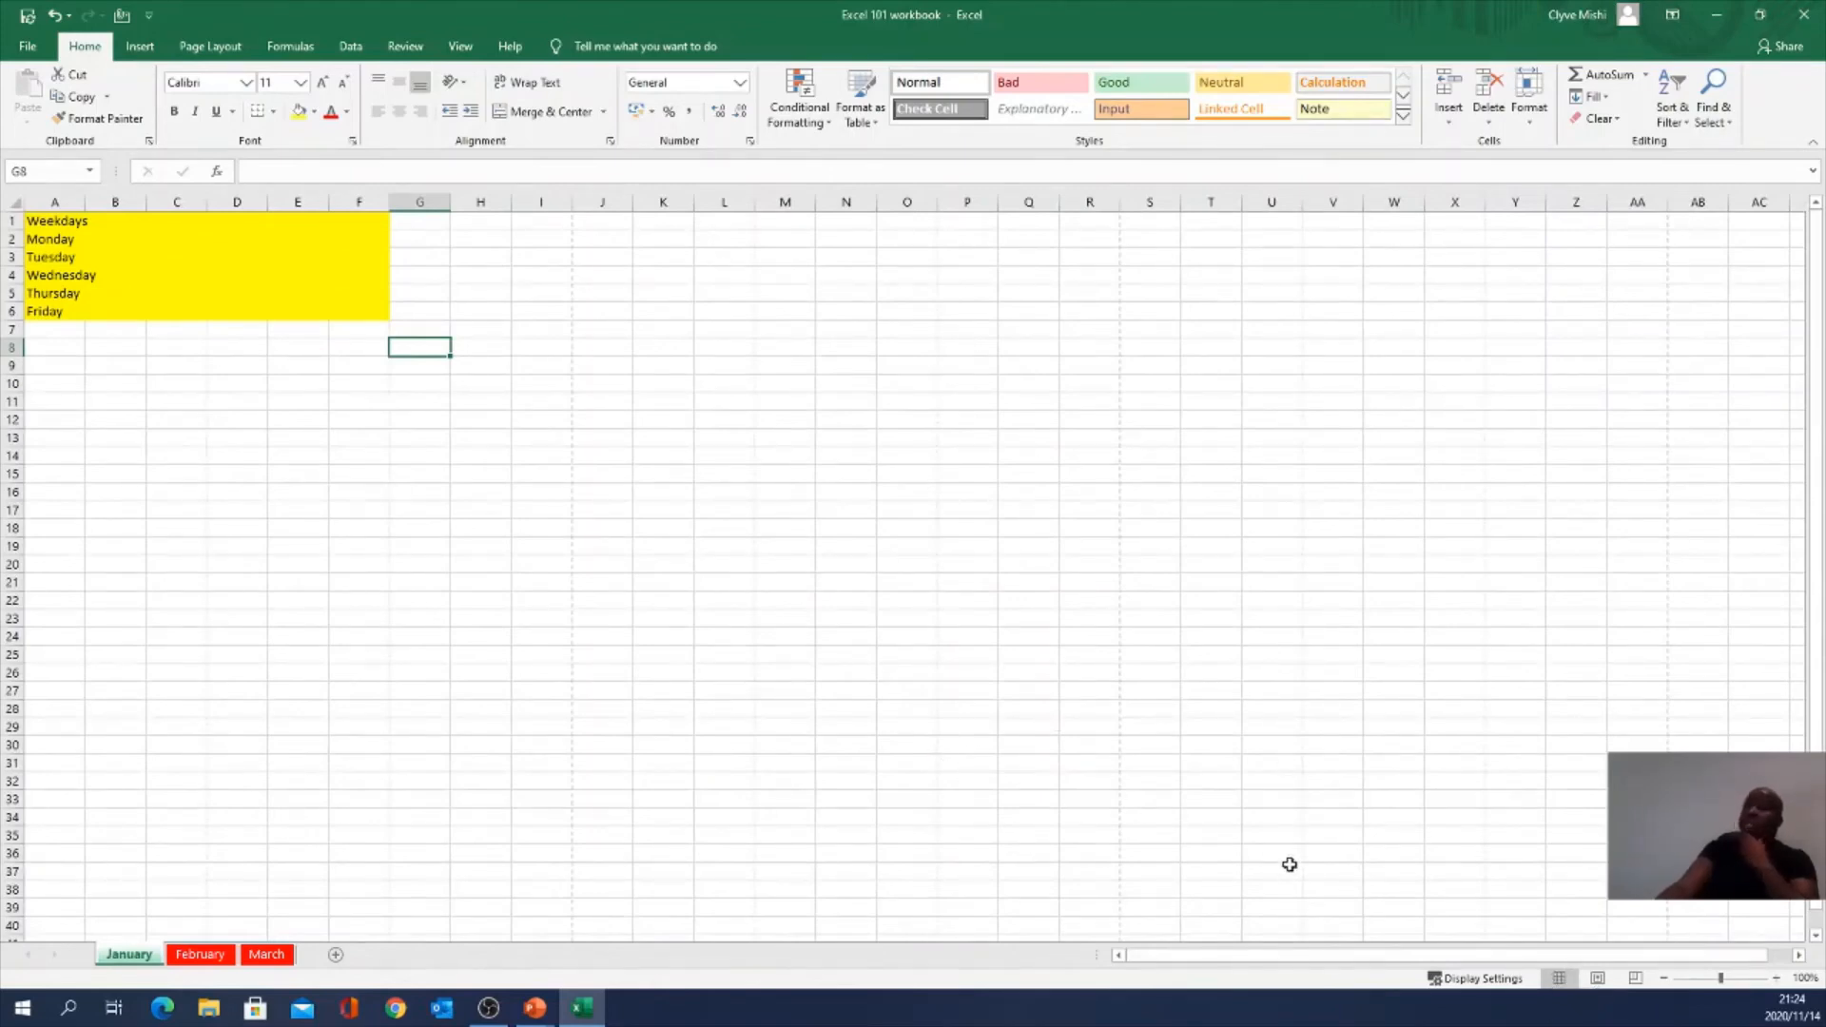
left_click(1634, 978)
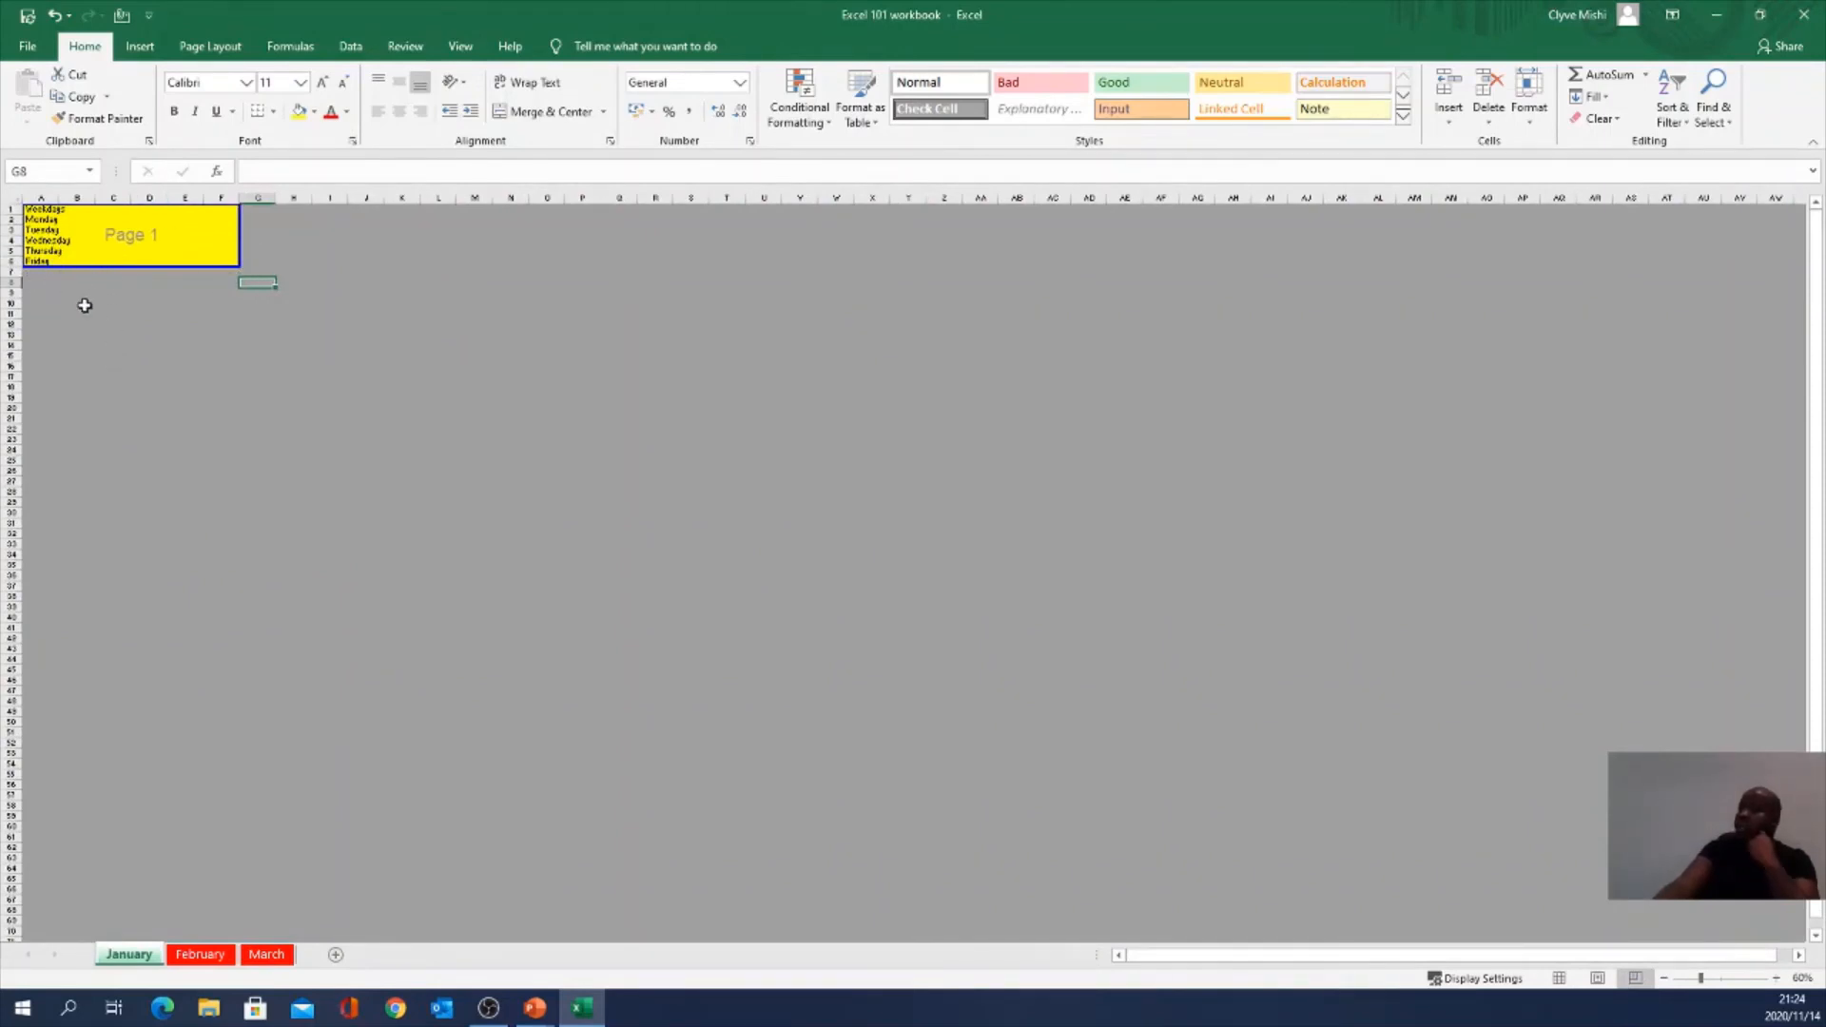
left_click_drag(80, 421, 308, 523)
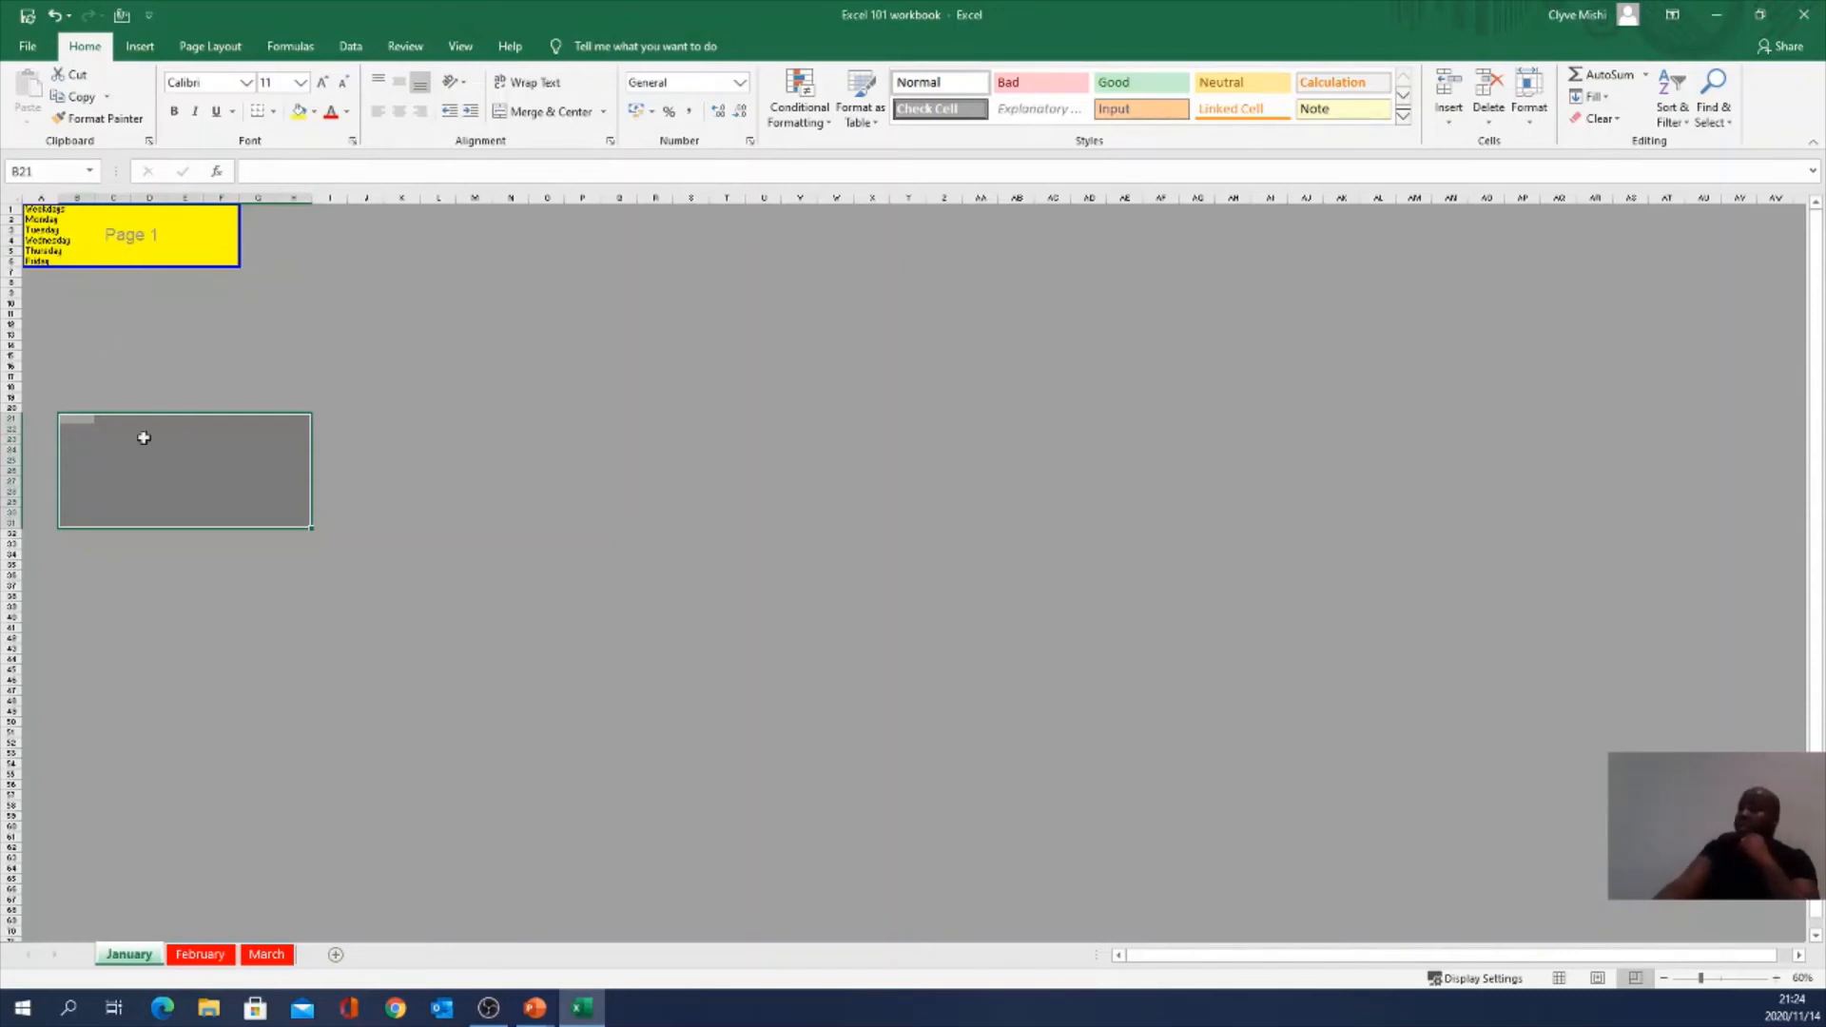
left_click(111, 478)
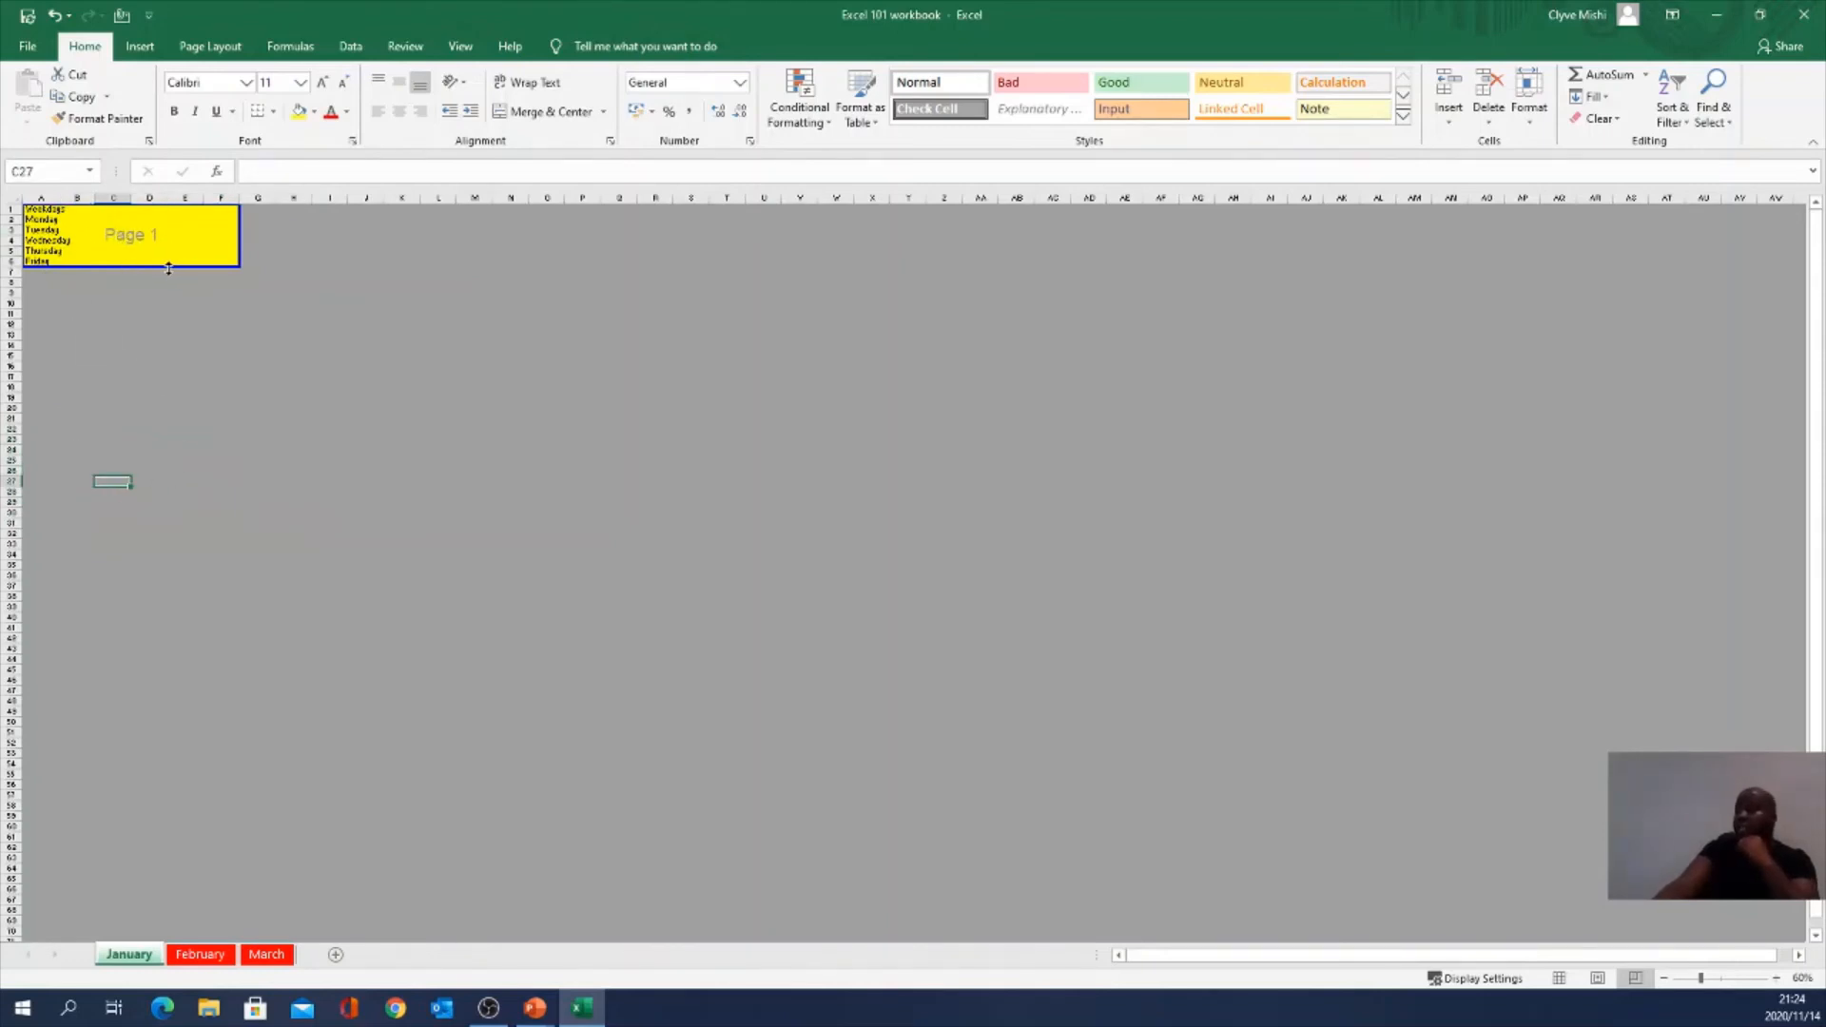
Step: Drag January's page boundaries out to row 51 and column Q, removing the vertical break, then go to February
left_click_drag(154, 267, 231, 768)
left_click_drag(246, 435, 637, 551)
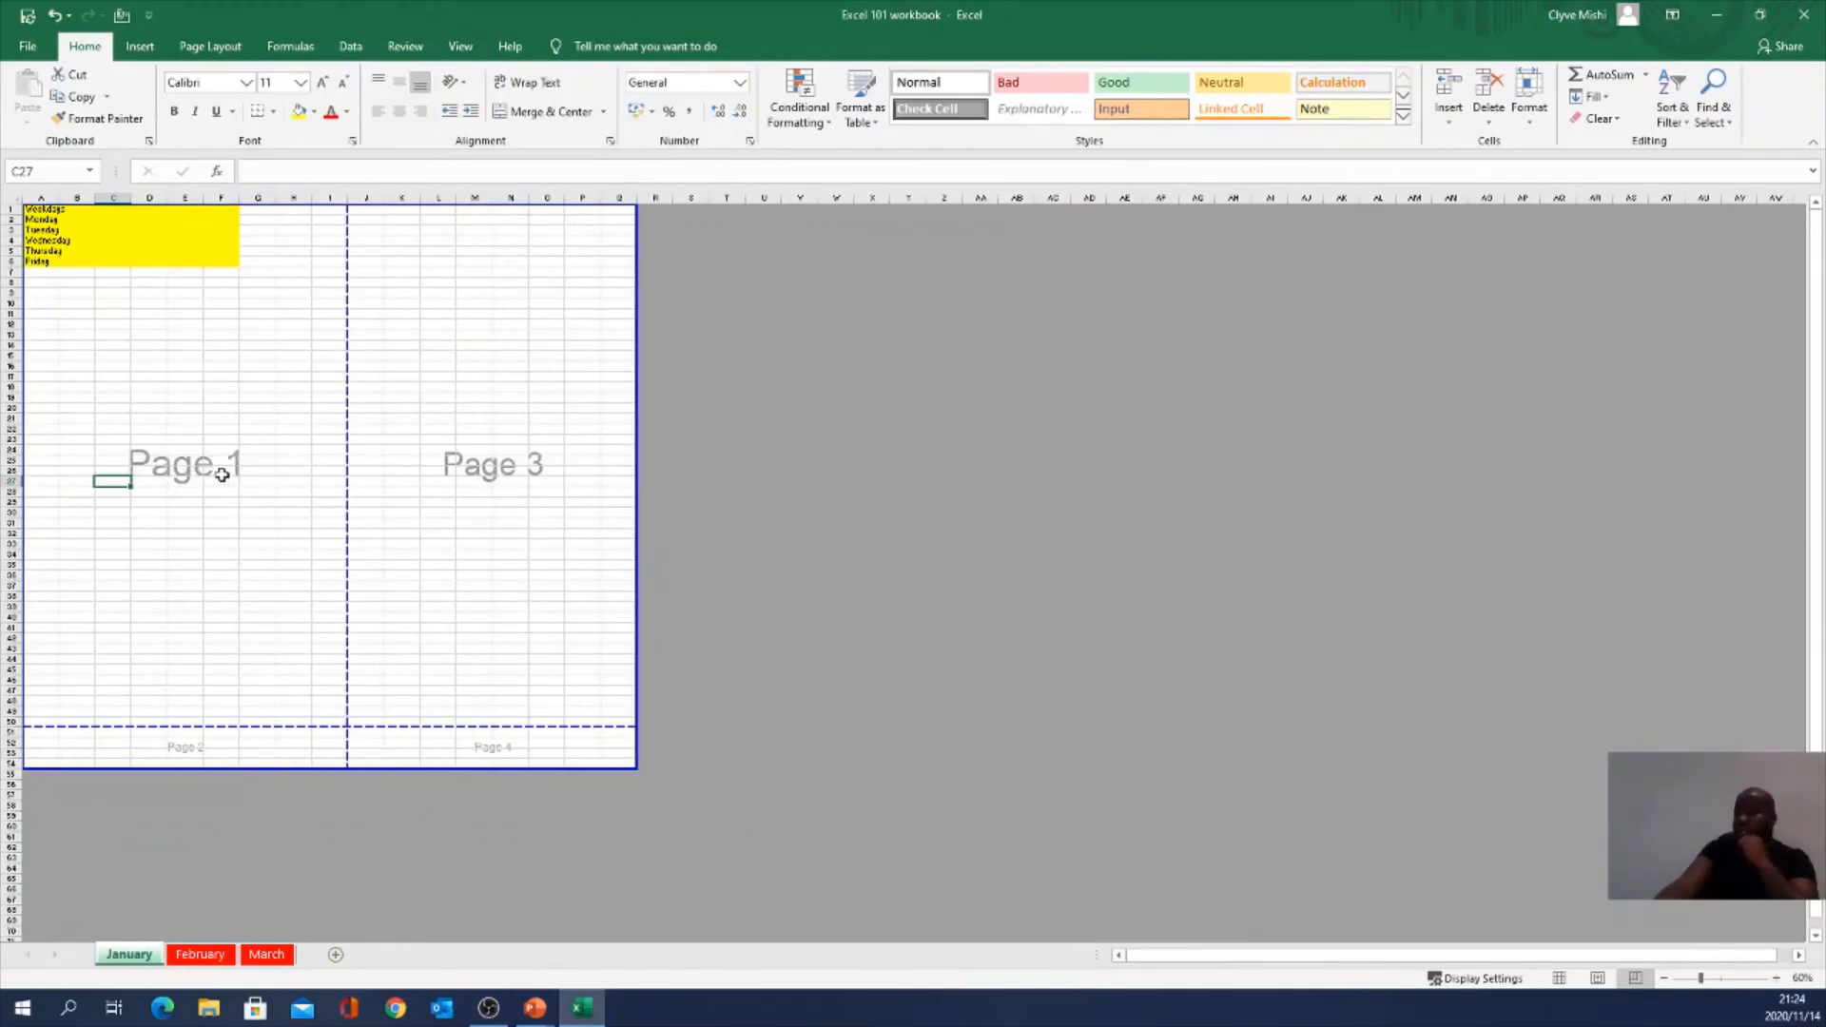
left_click(190, 764)
left_click(510, 763)
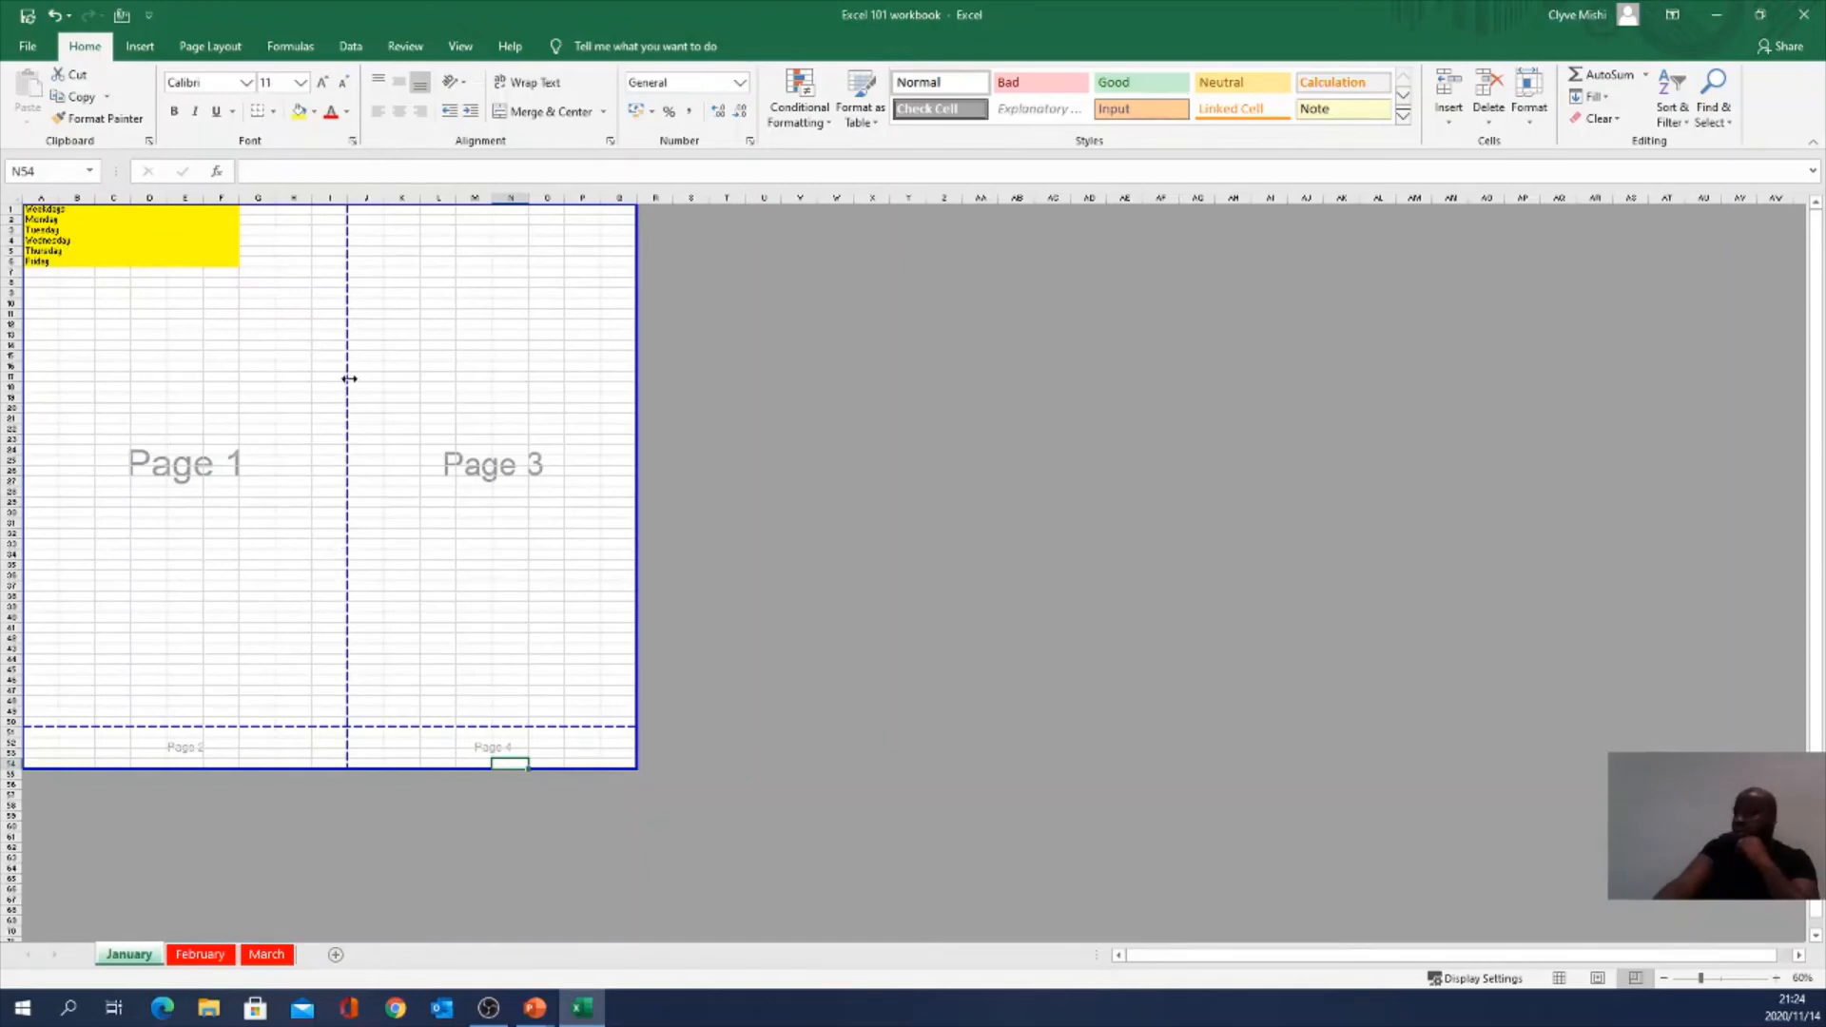
left_click_drag(348, 380, 627, 478)
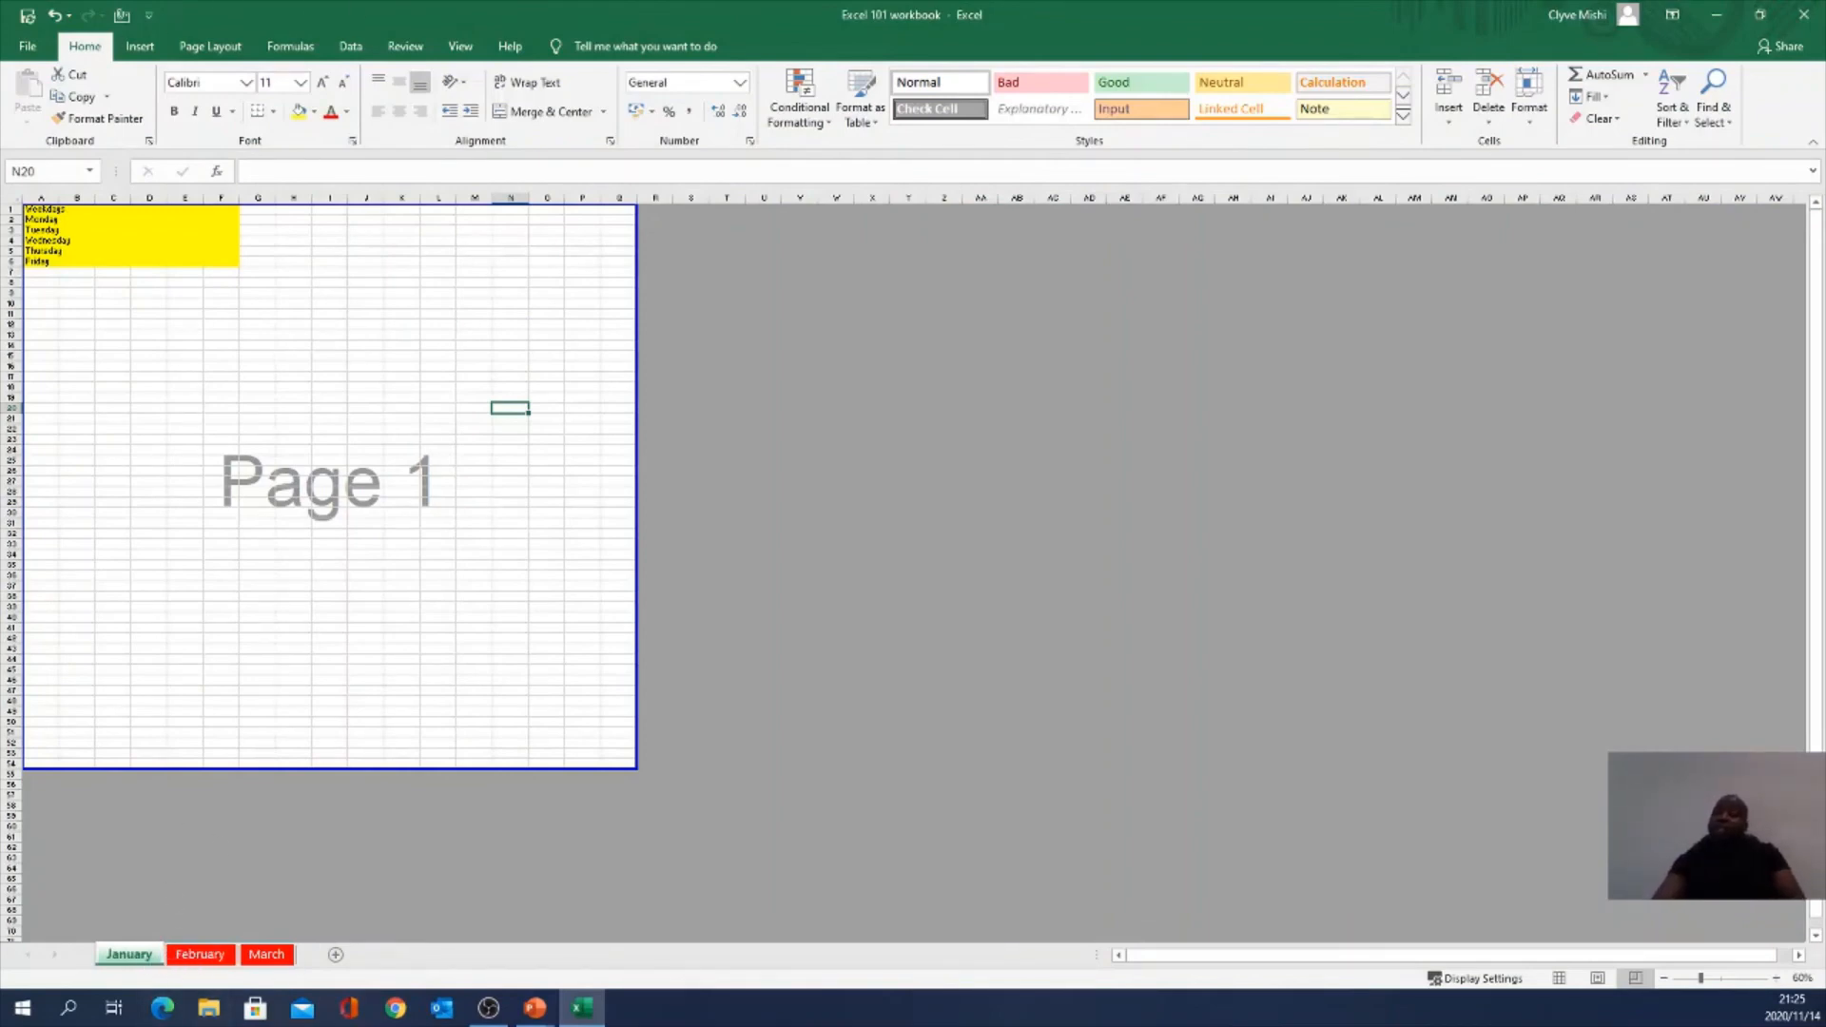
left_click(214, 955)
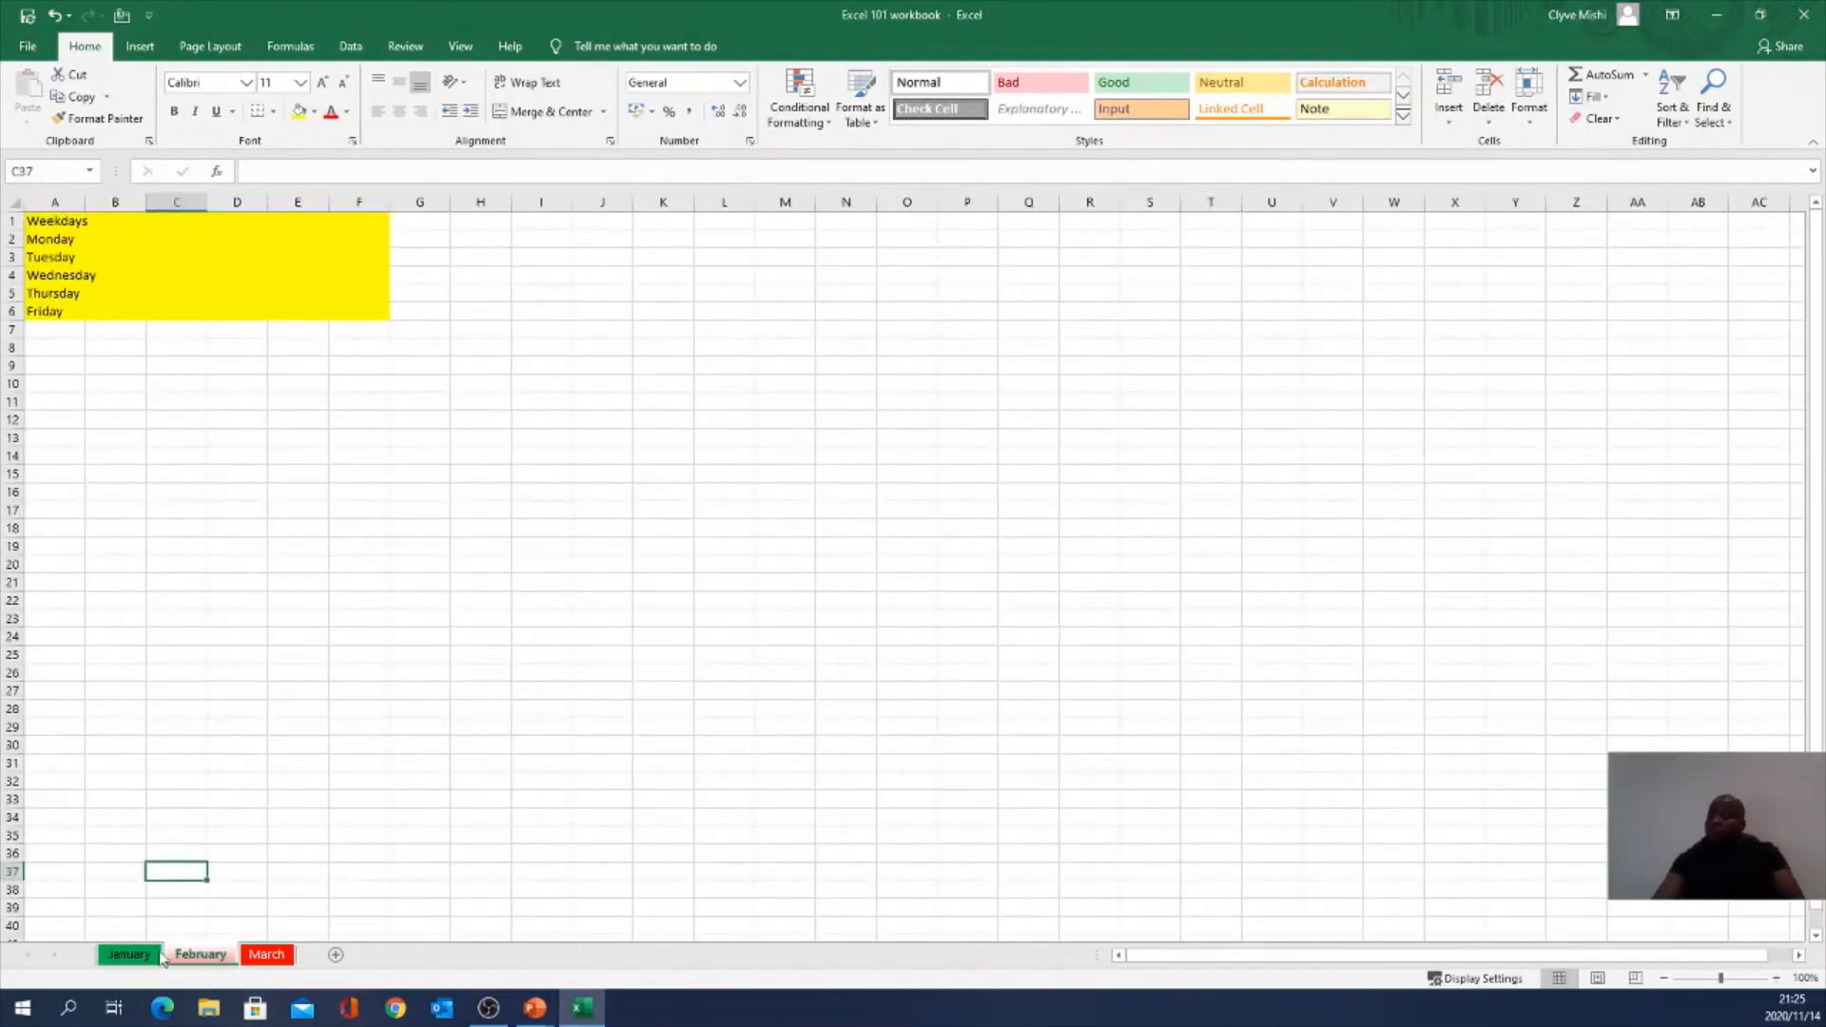
Step: Show the March sheet with its copied yellow weekday list
left_click(267, 955)
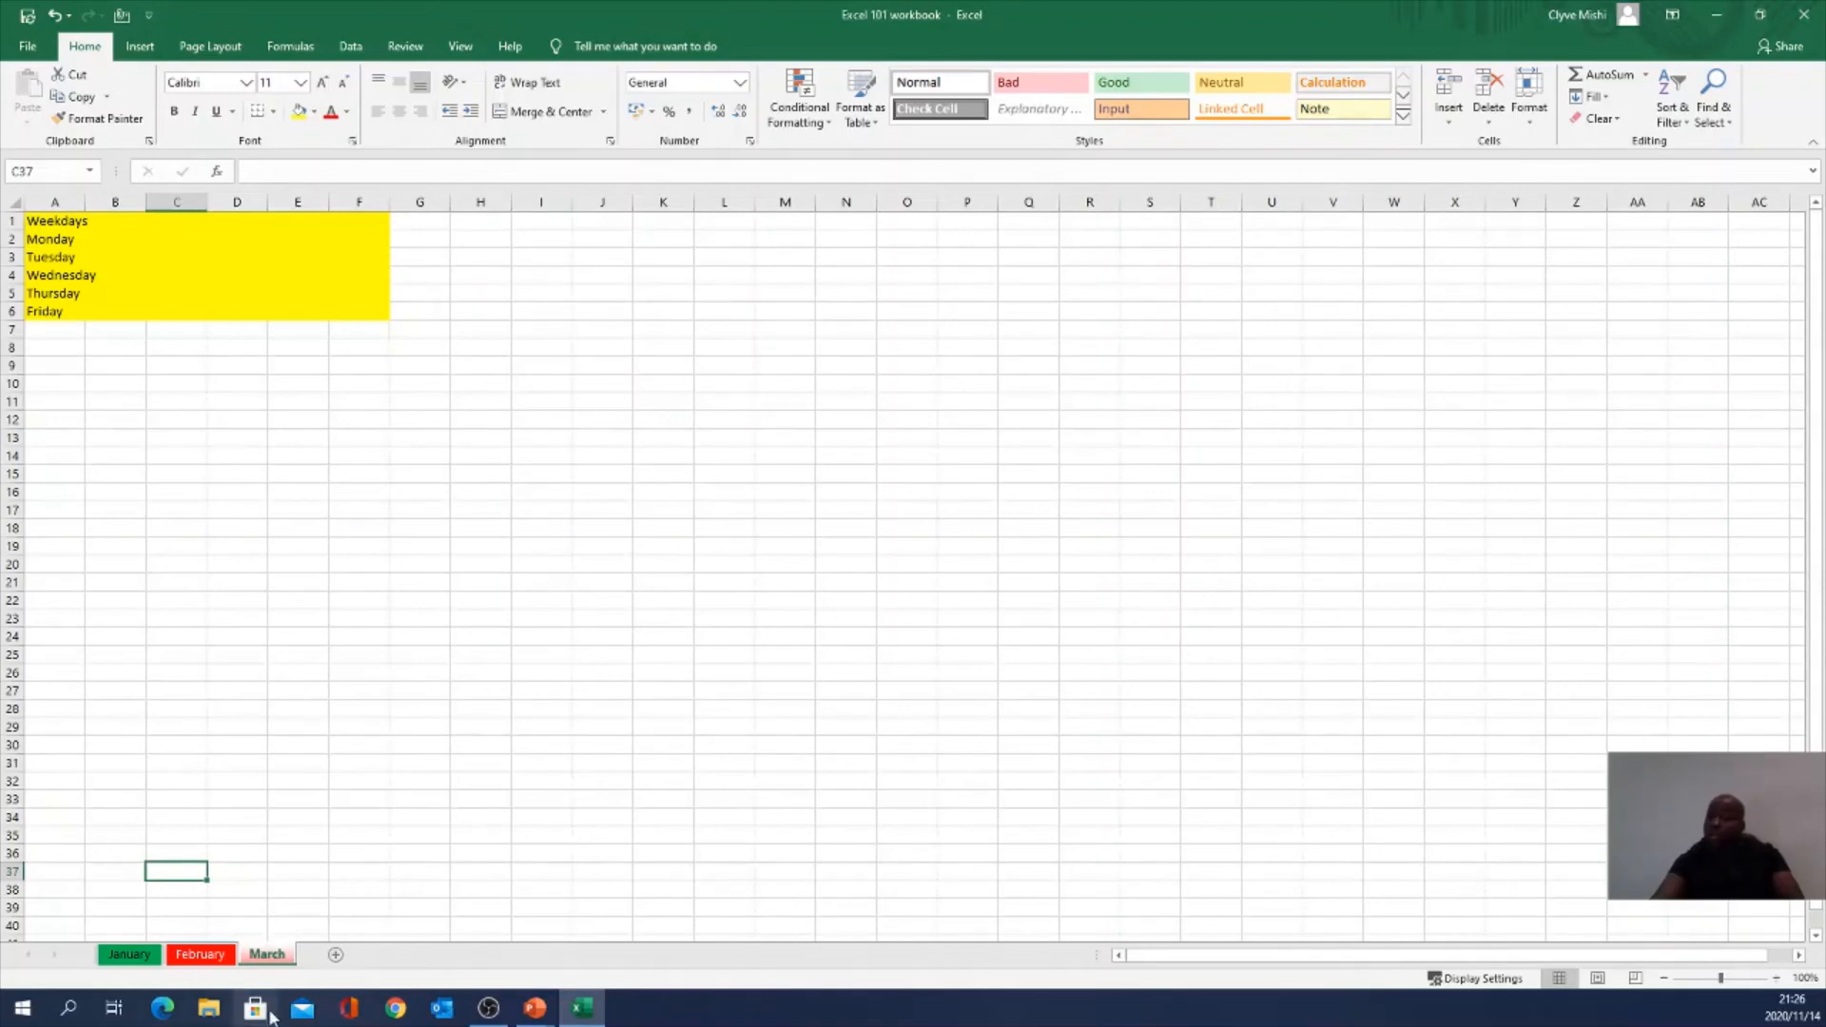
Step: Move the March sheet into a new workbook and minimize that Book2 window
right_click(258, 959)
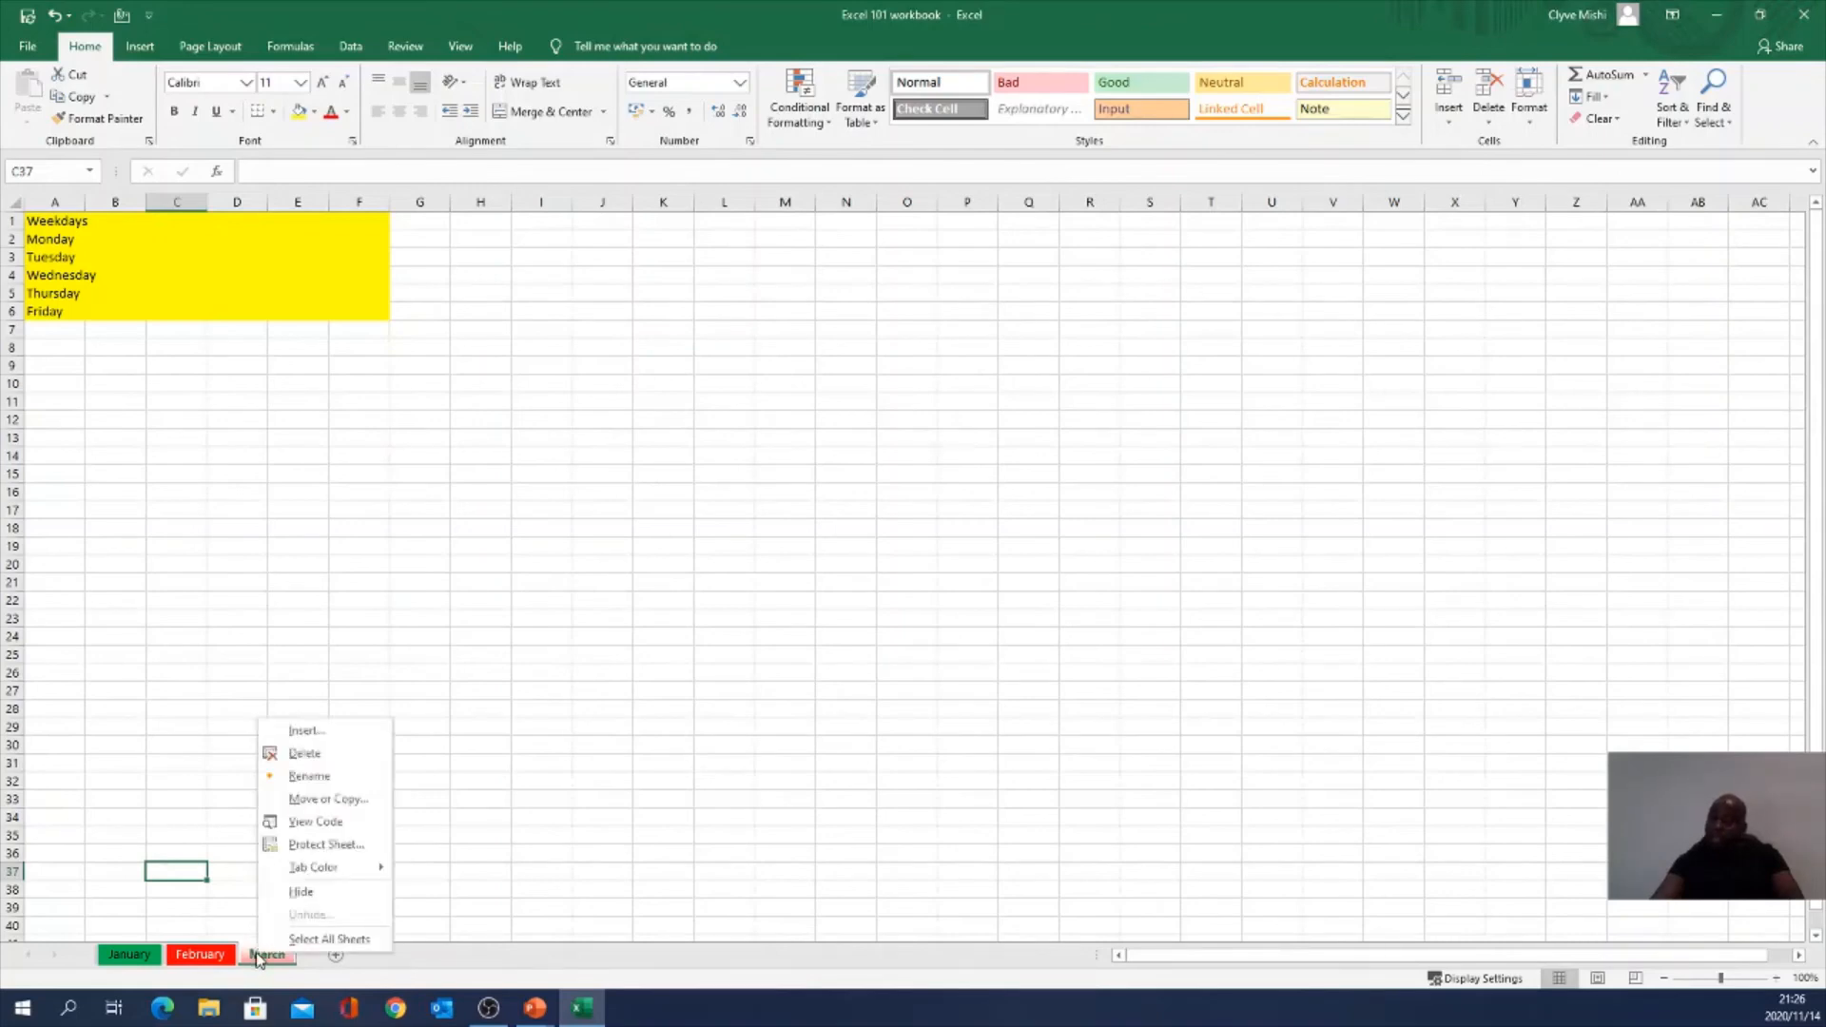
left_click(328, 799)
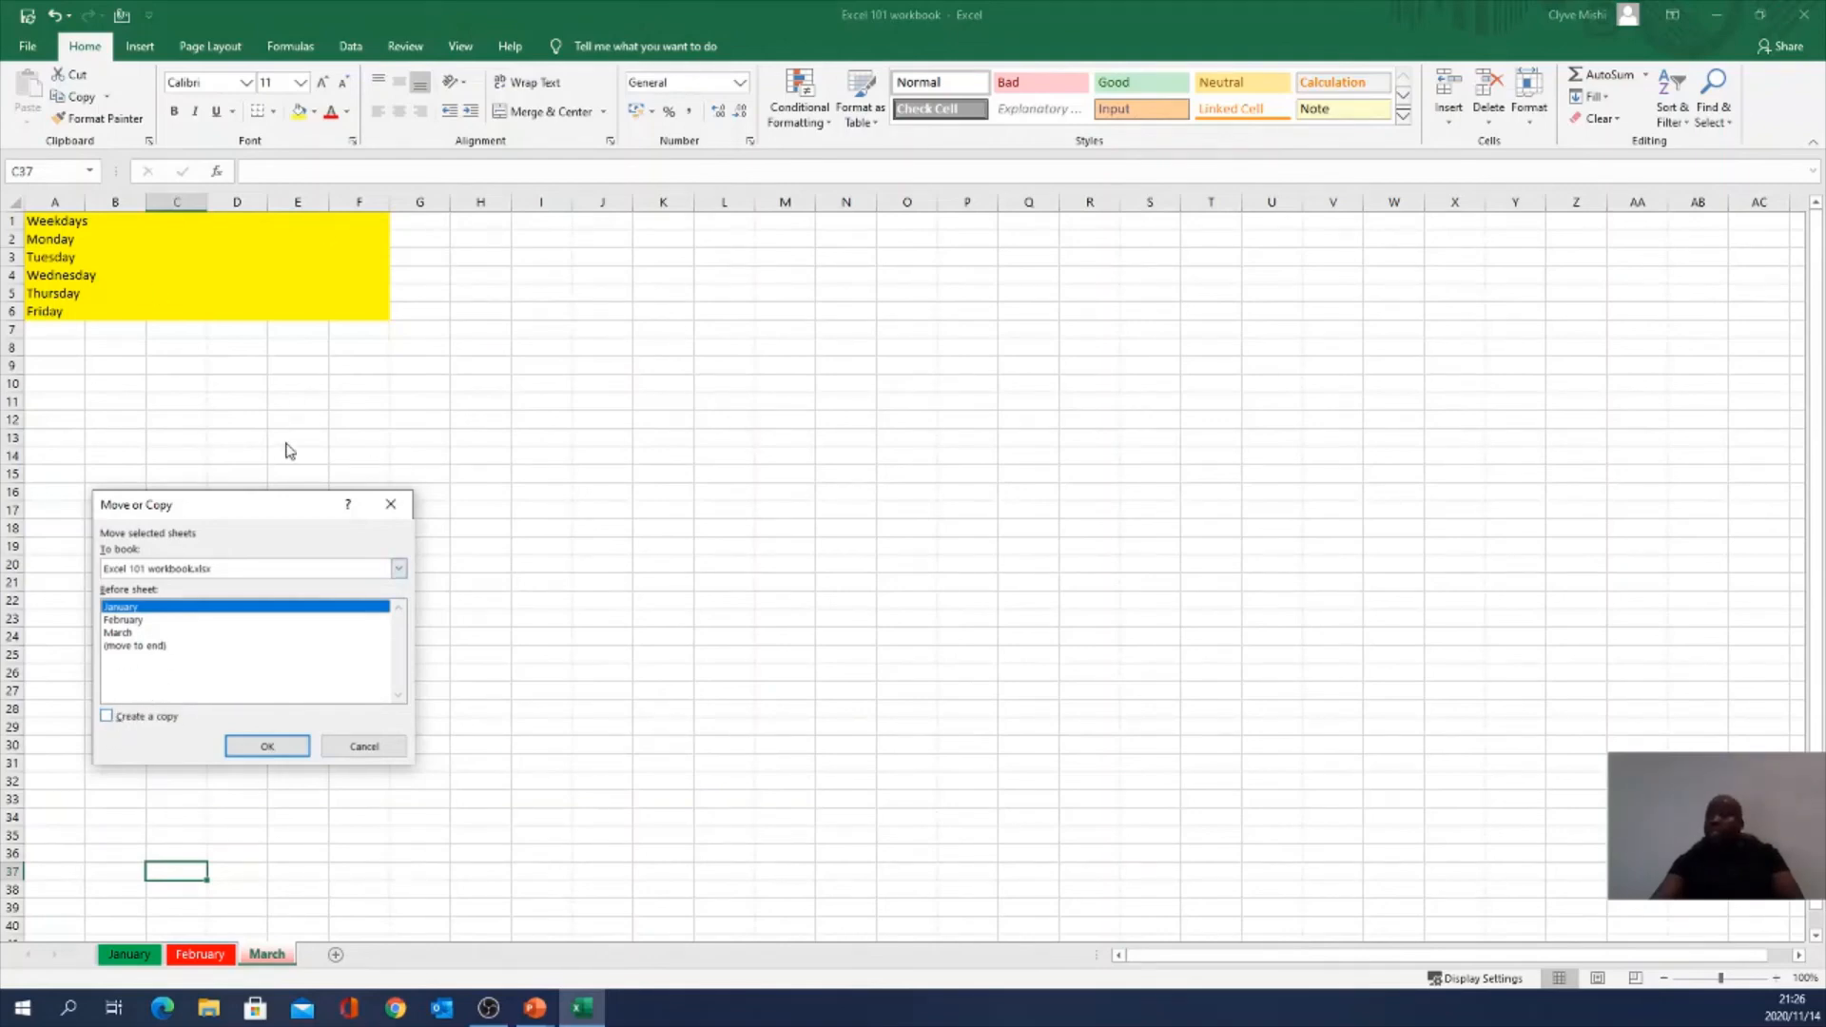
left_click(188, 570)
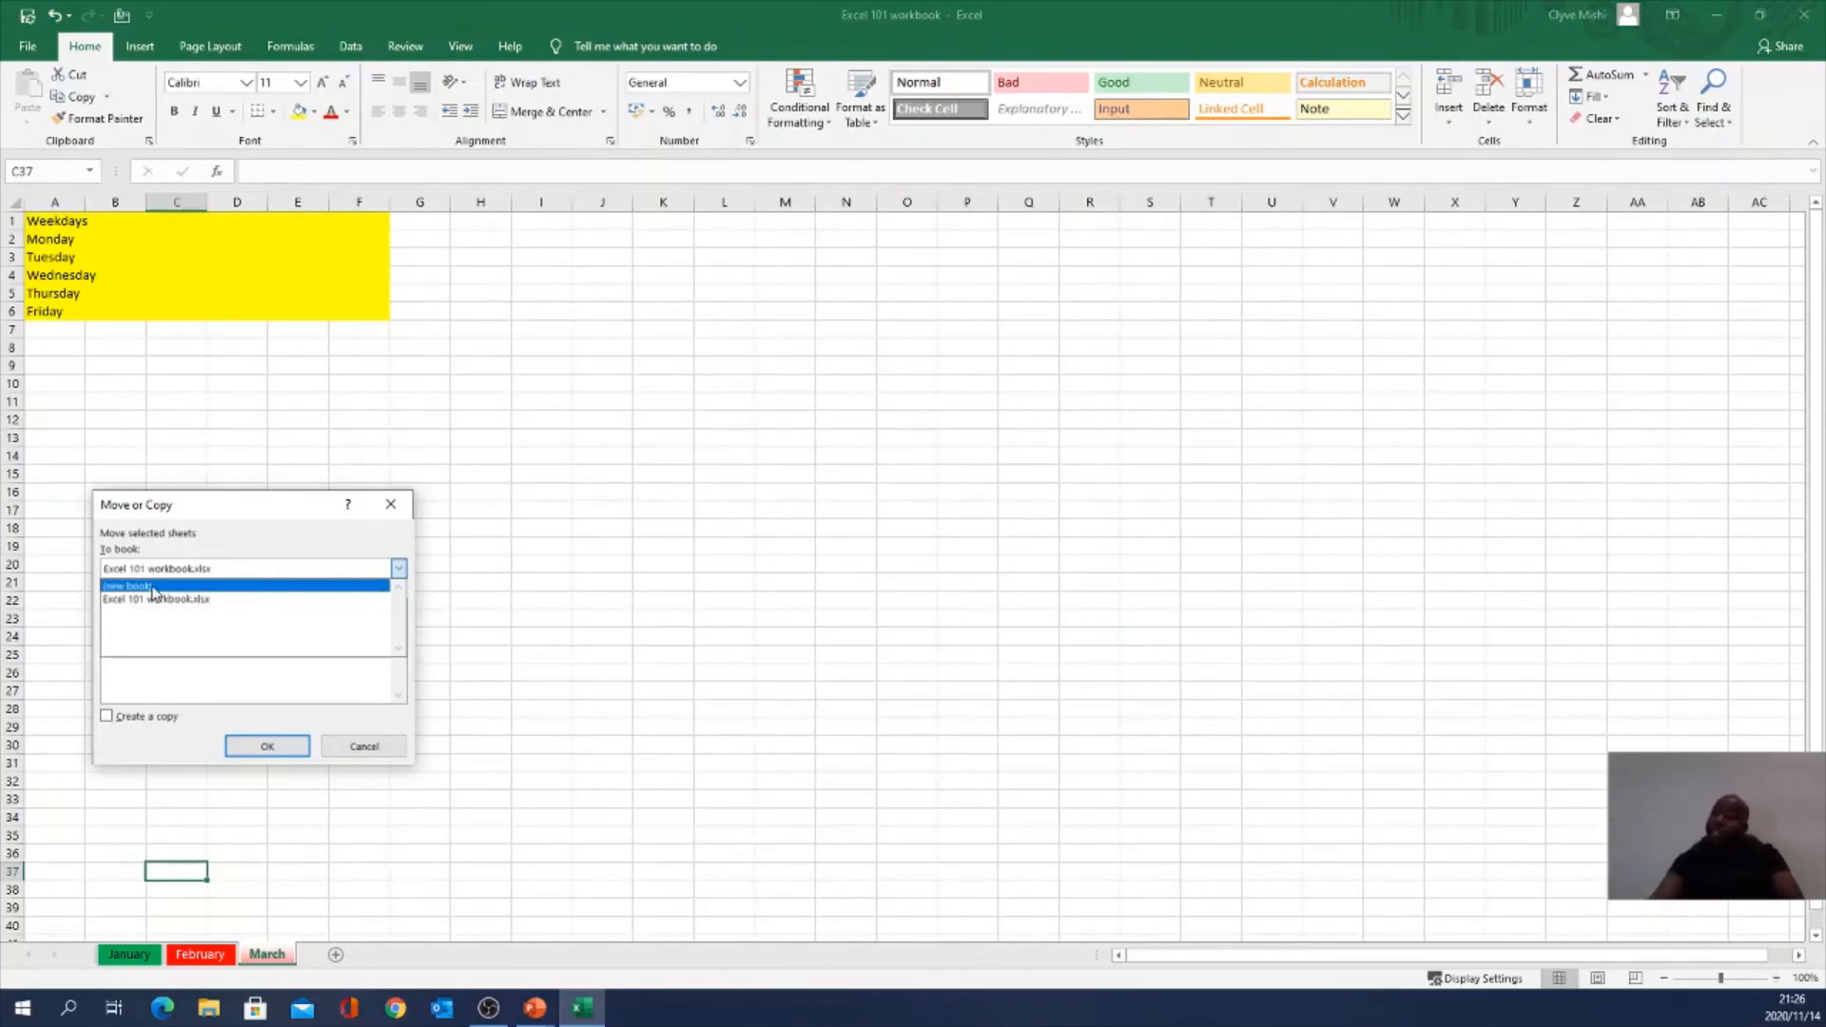
left_click(152, 586)
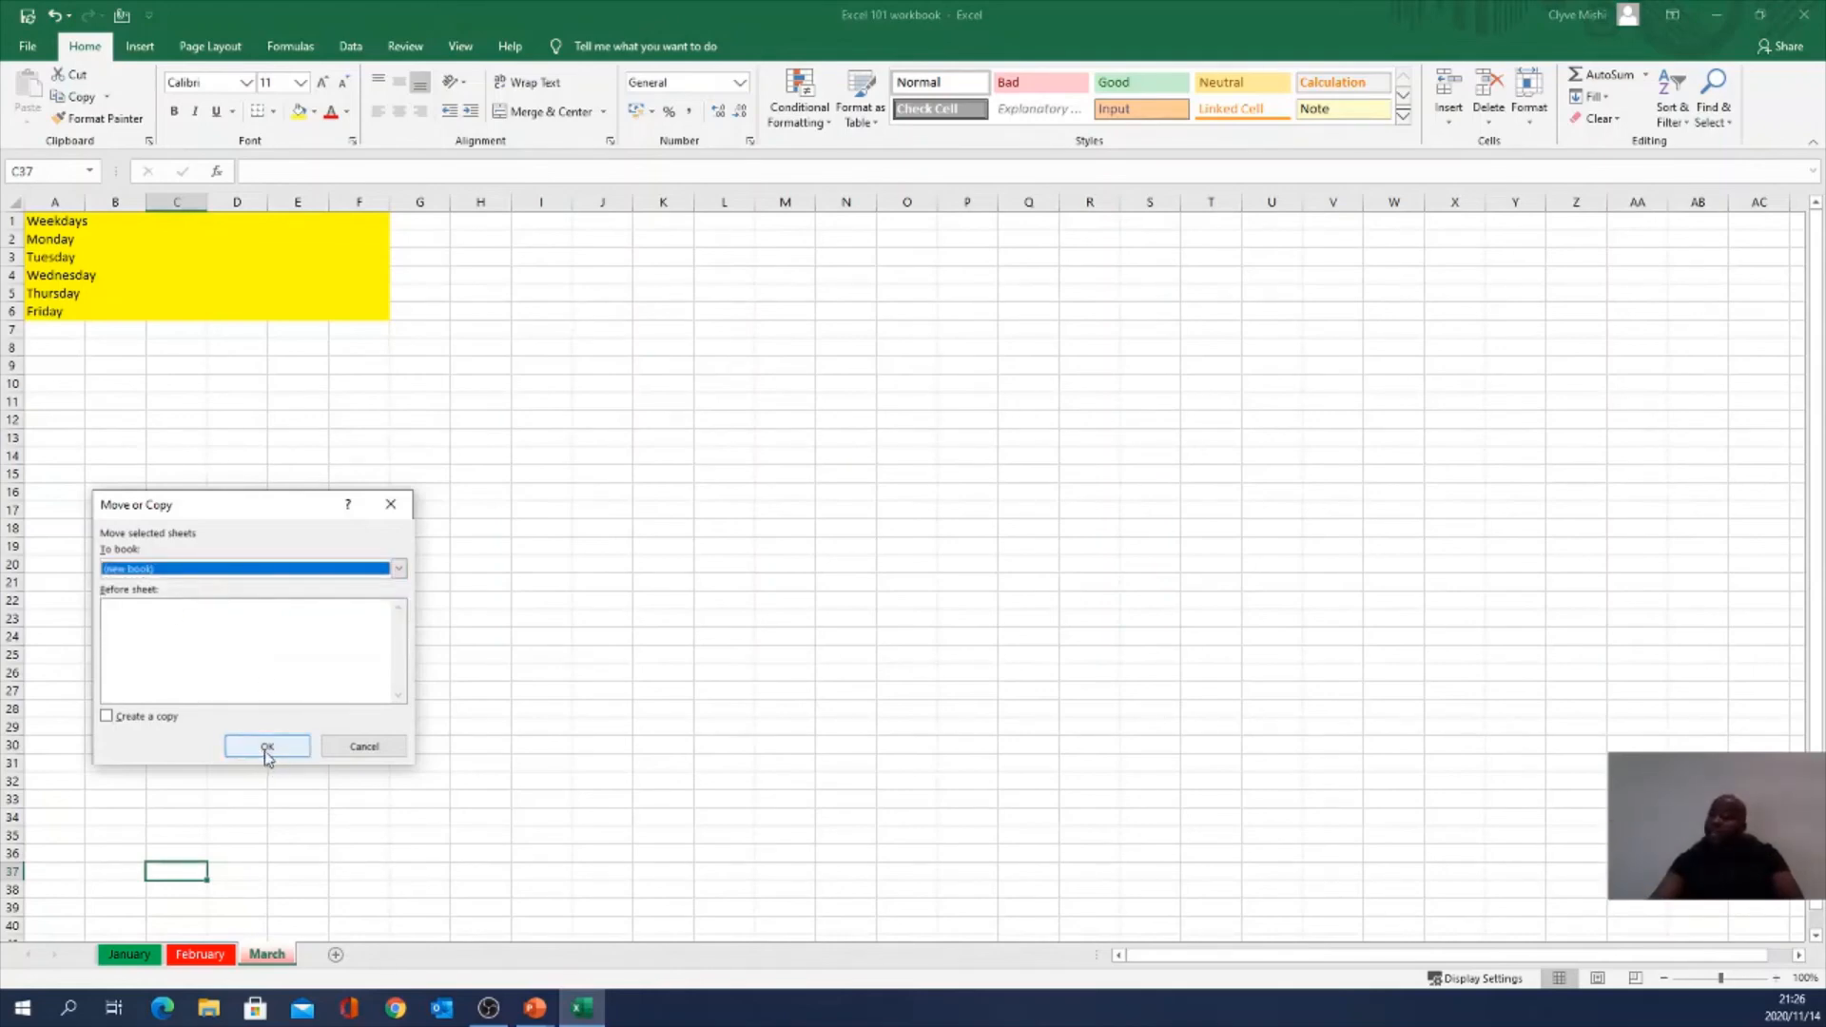
left_click(268, 748)
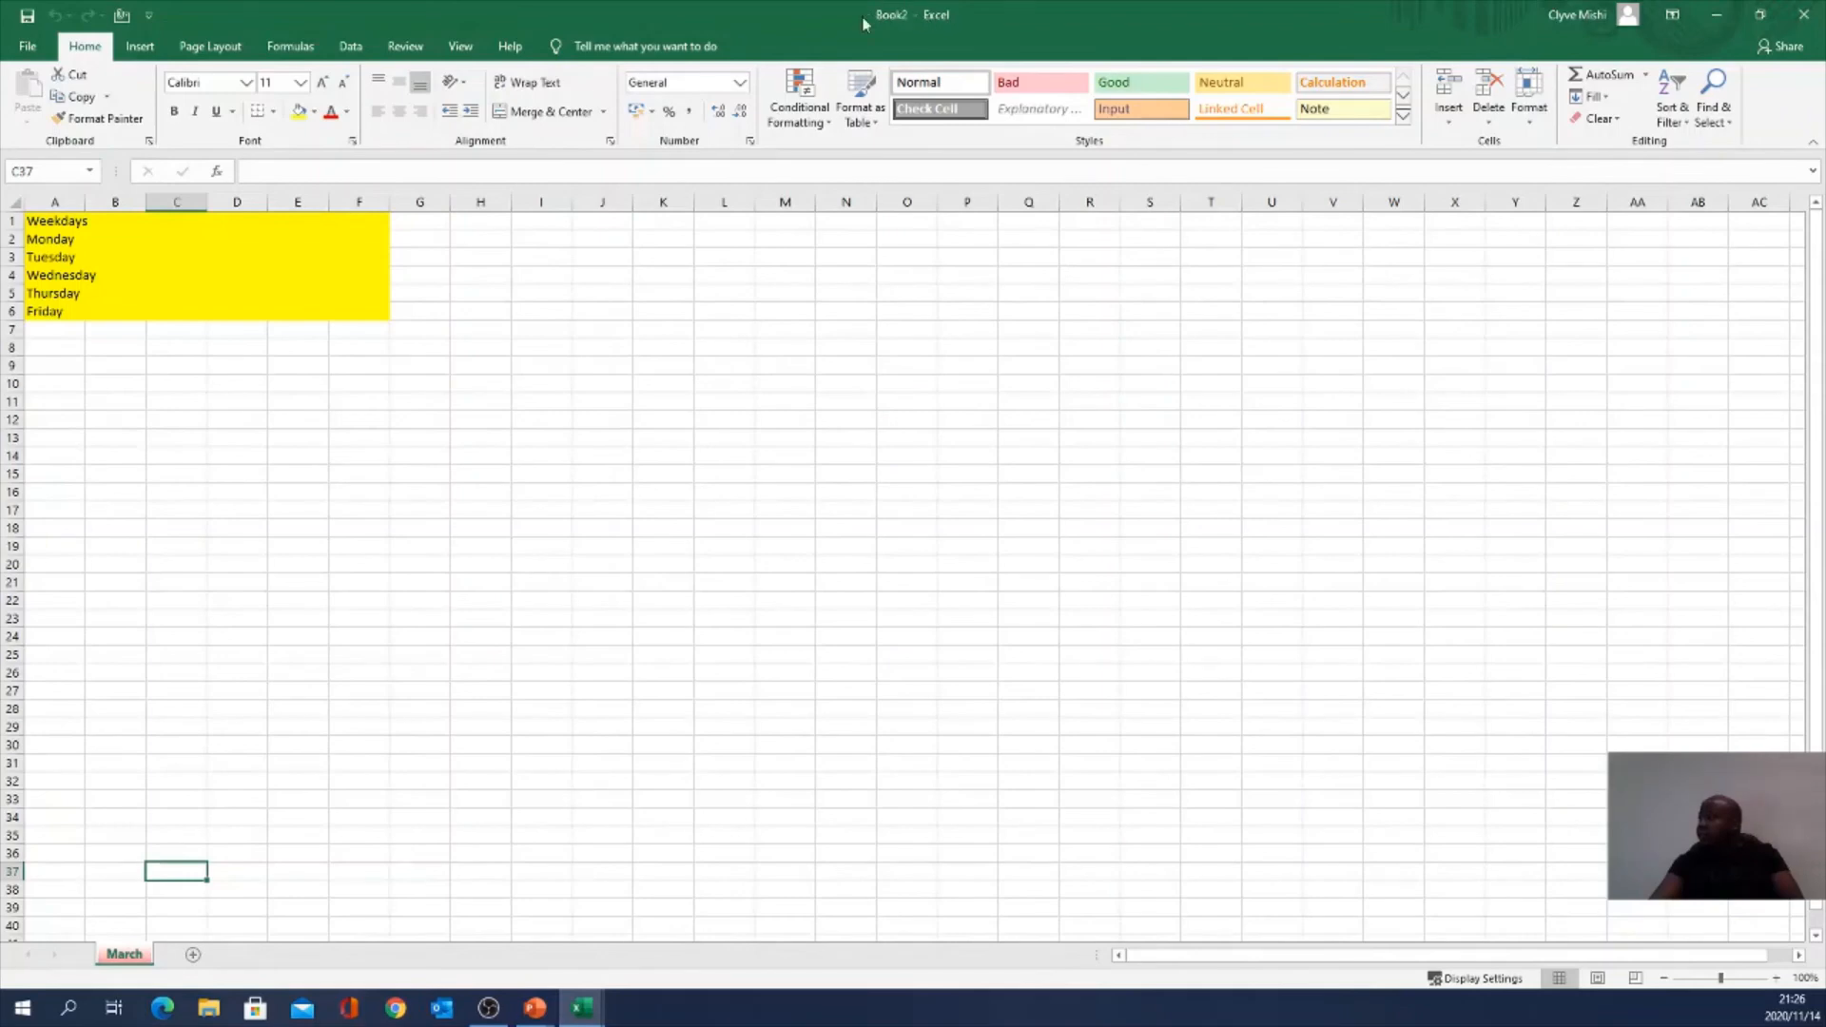
left_click(1717, 15)
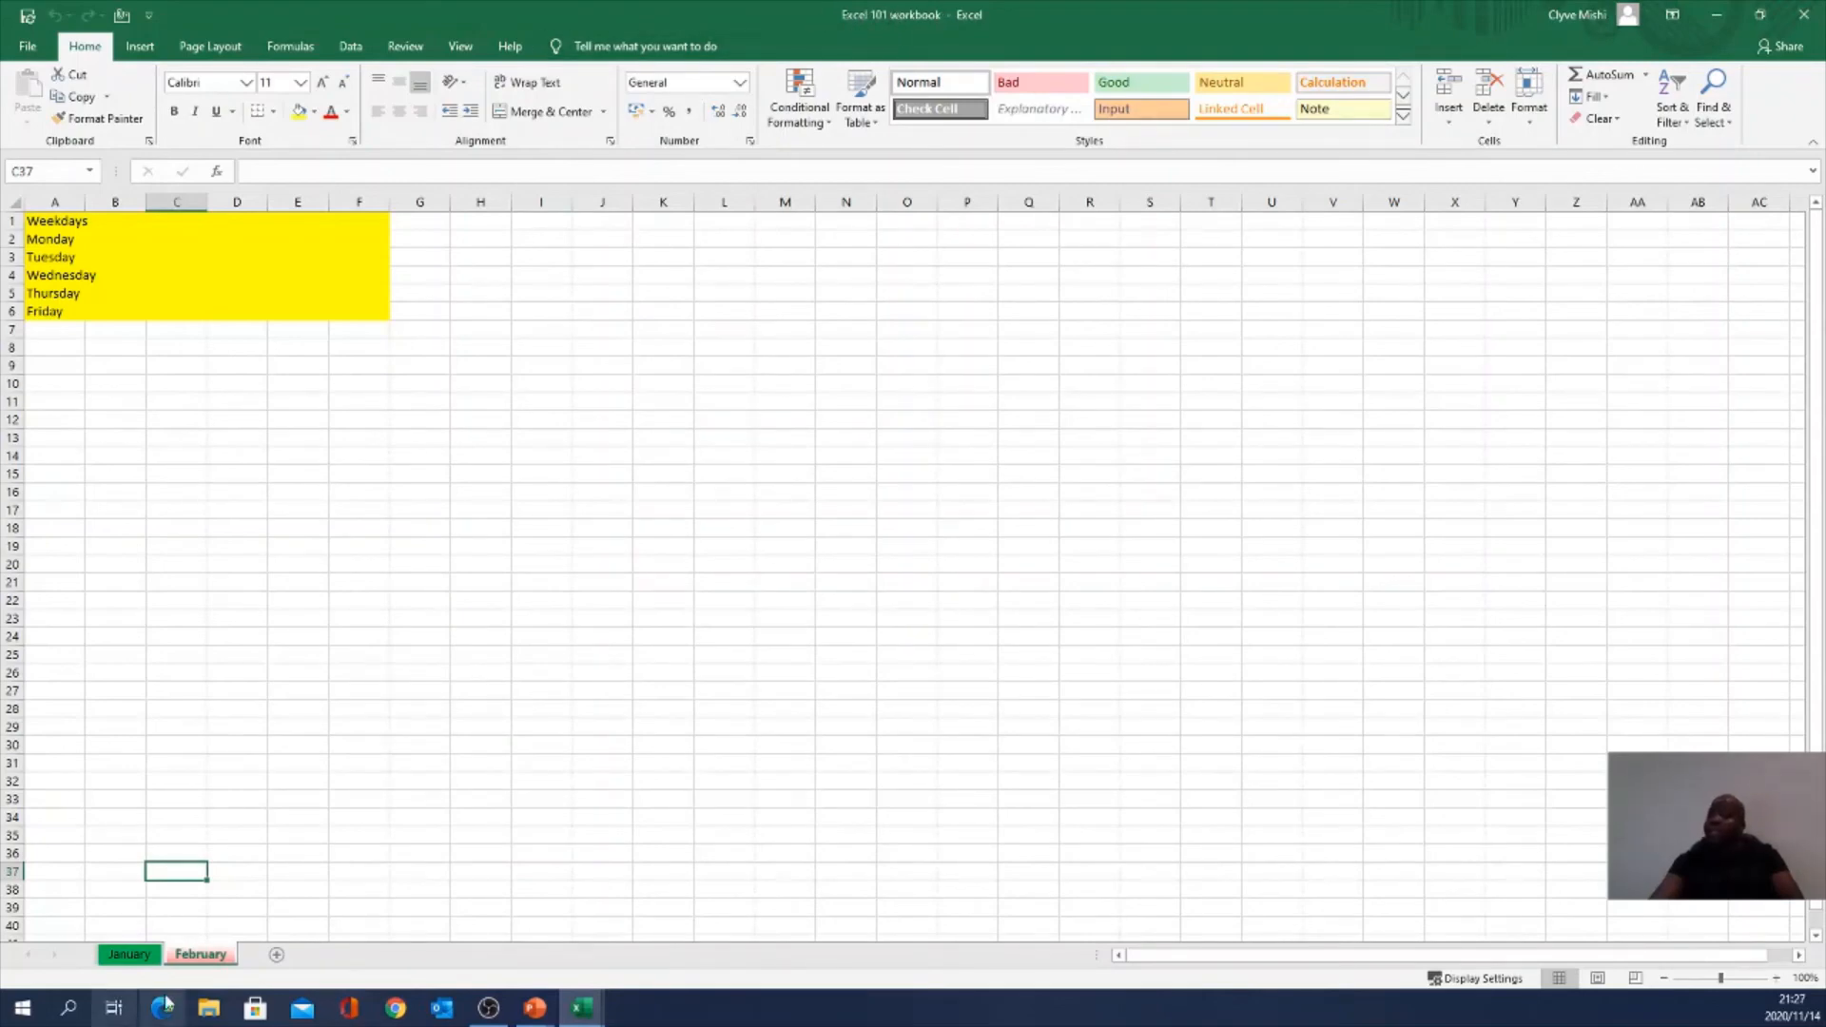
Step: Review January and February, select H10:H11, and go to the File backstage's recent workbooks
left_click(128, 955)
left_click(186, 959)
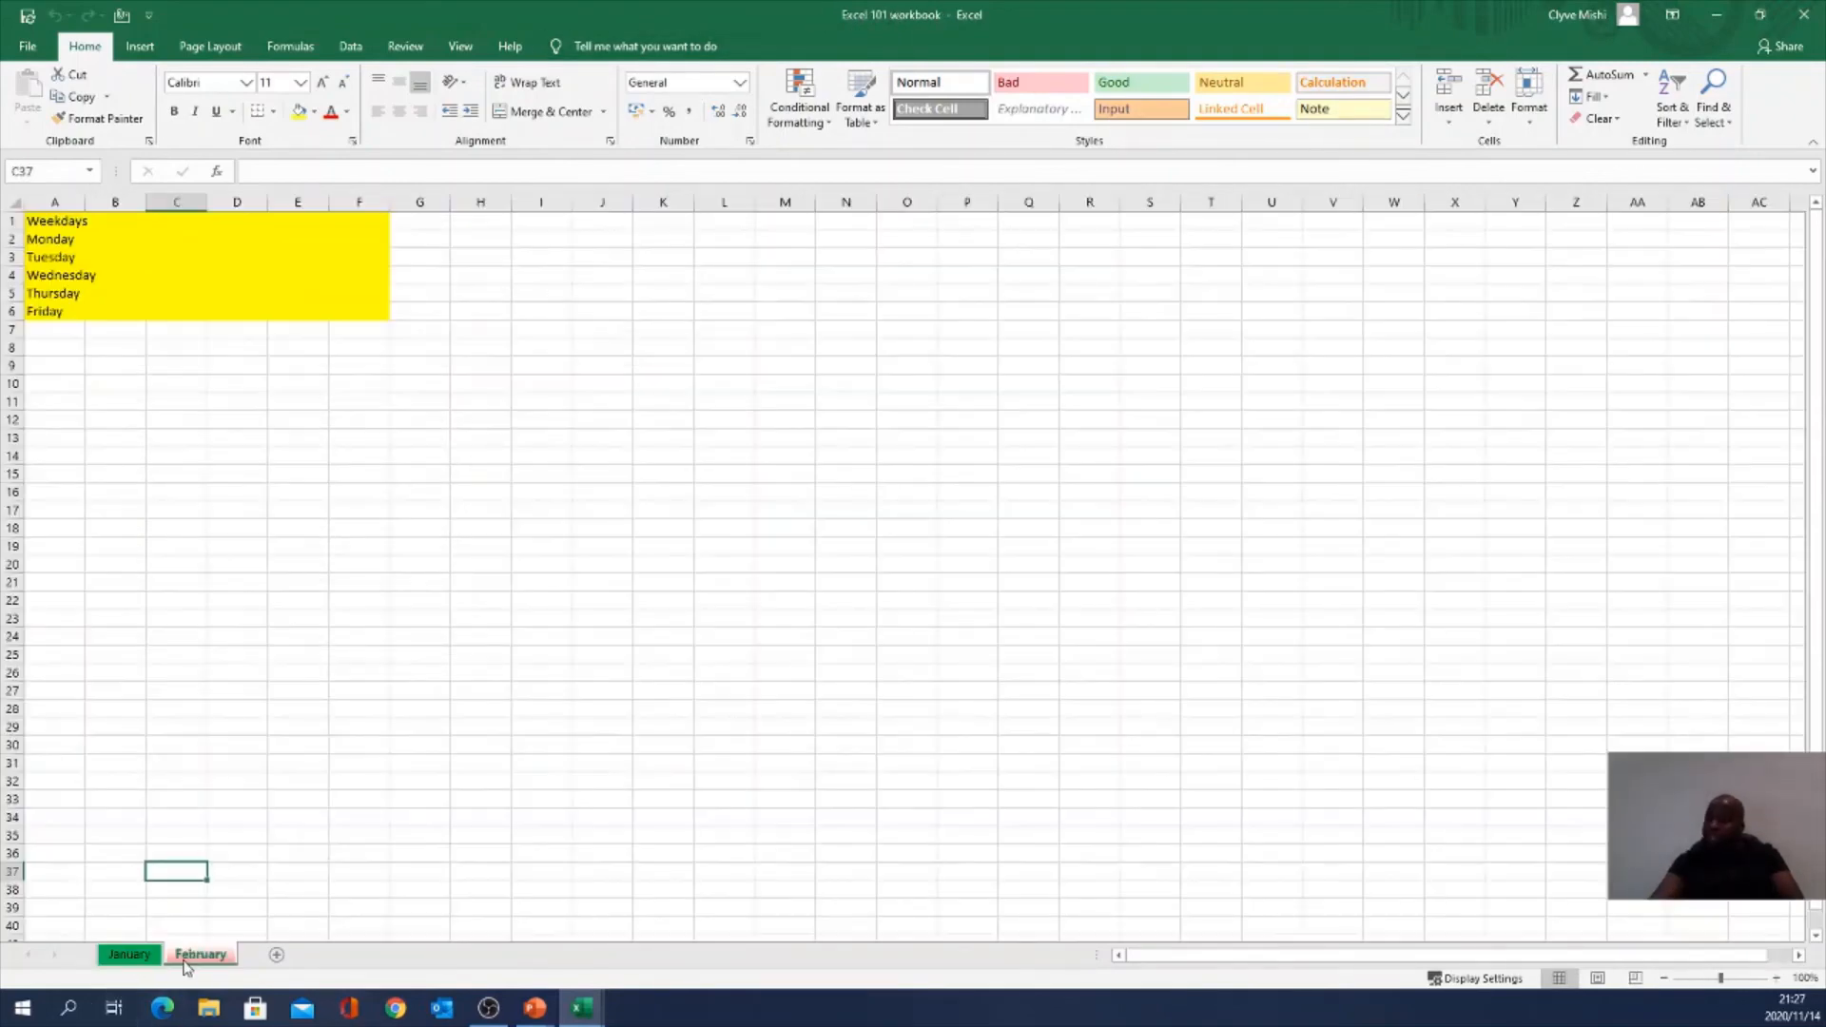
right_click(194, 962)
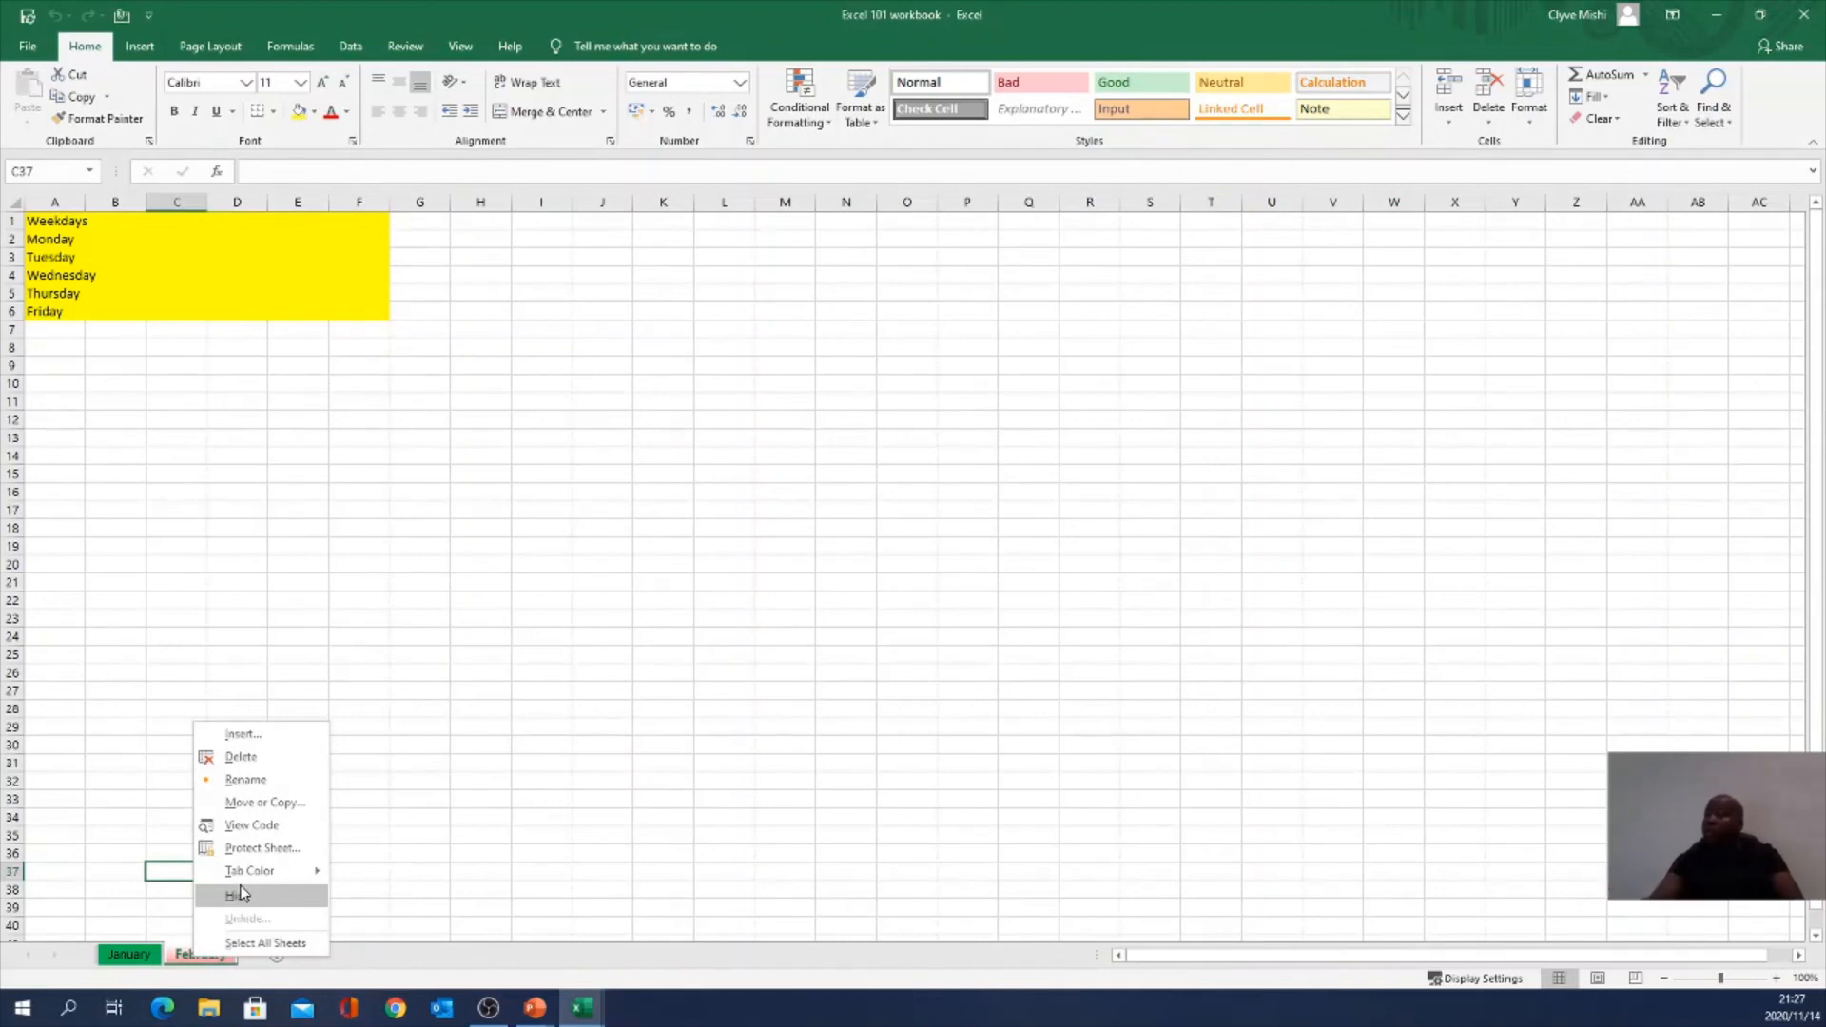
left_click(607, 724)
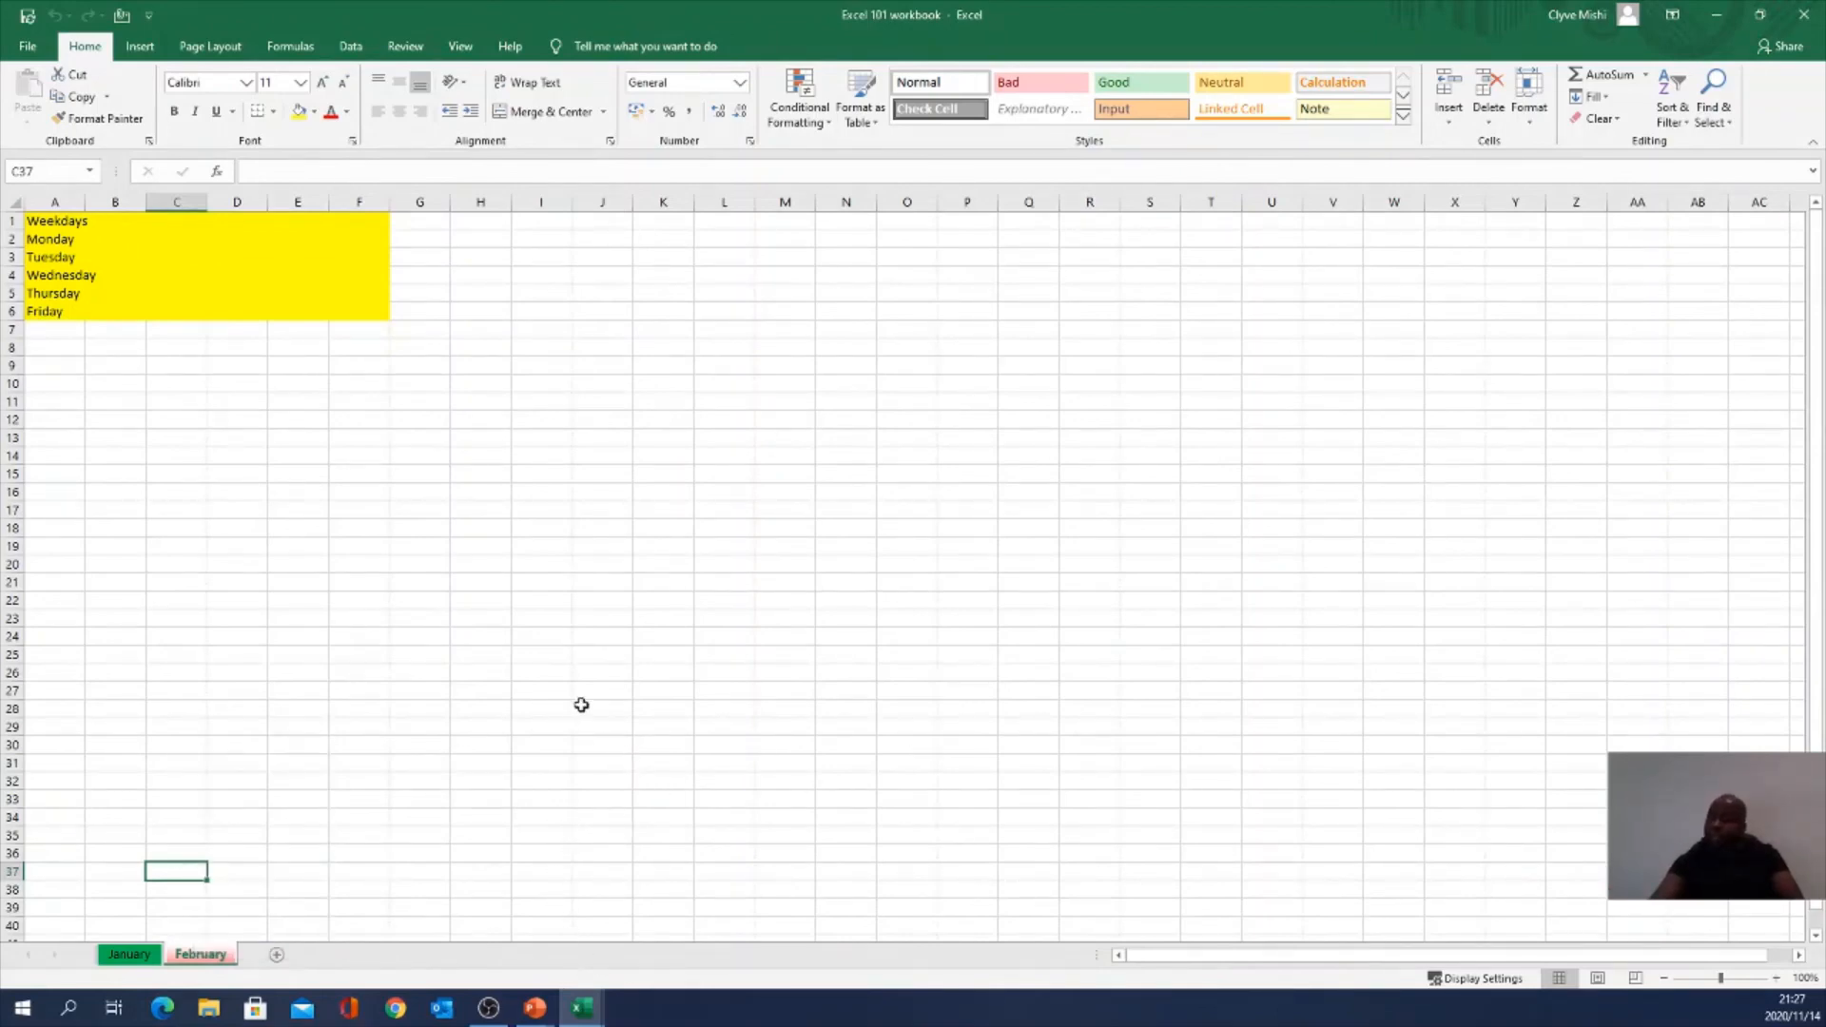
mouse_move(594, 1019)
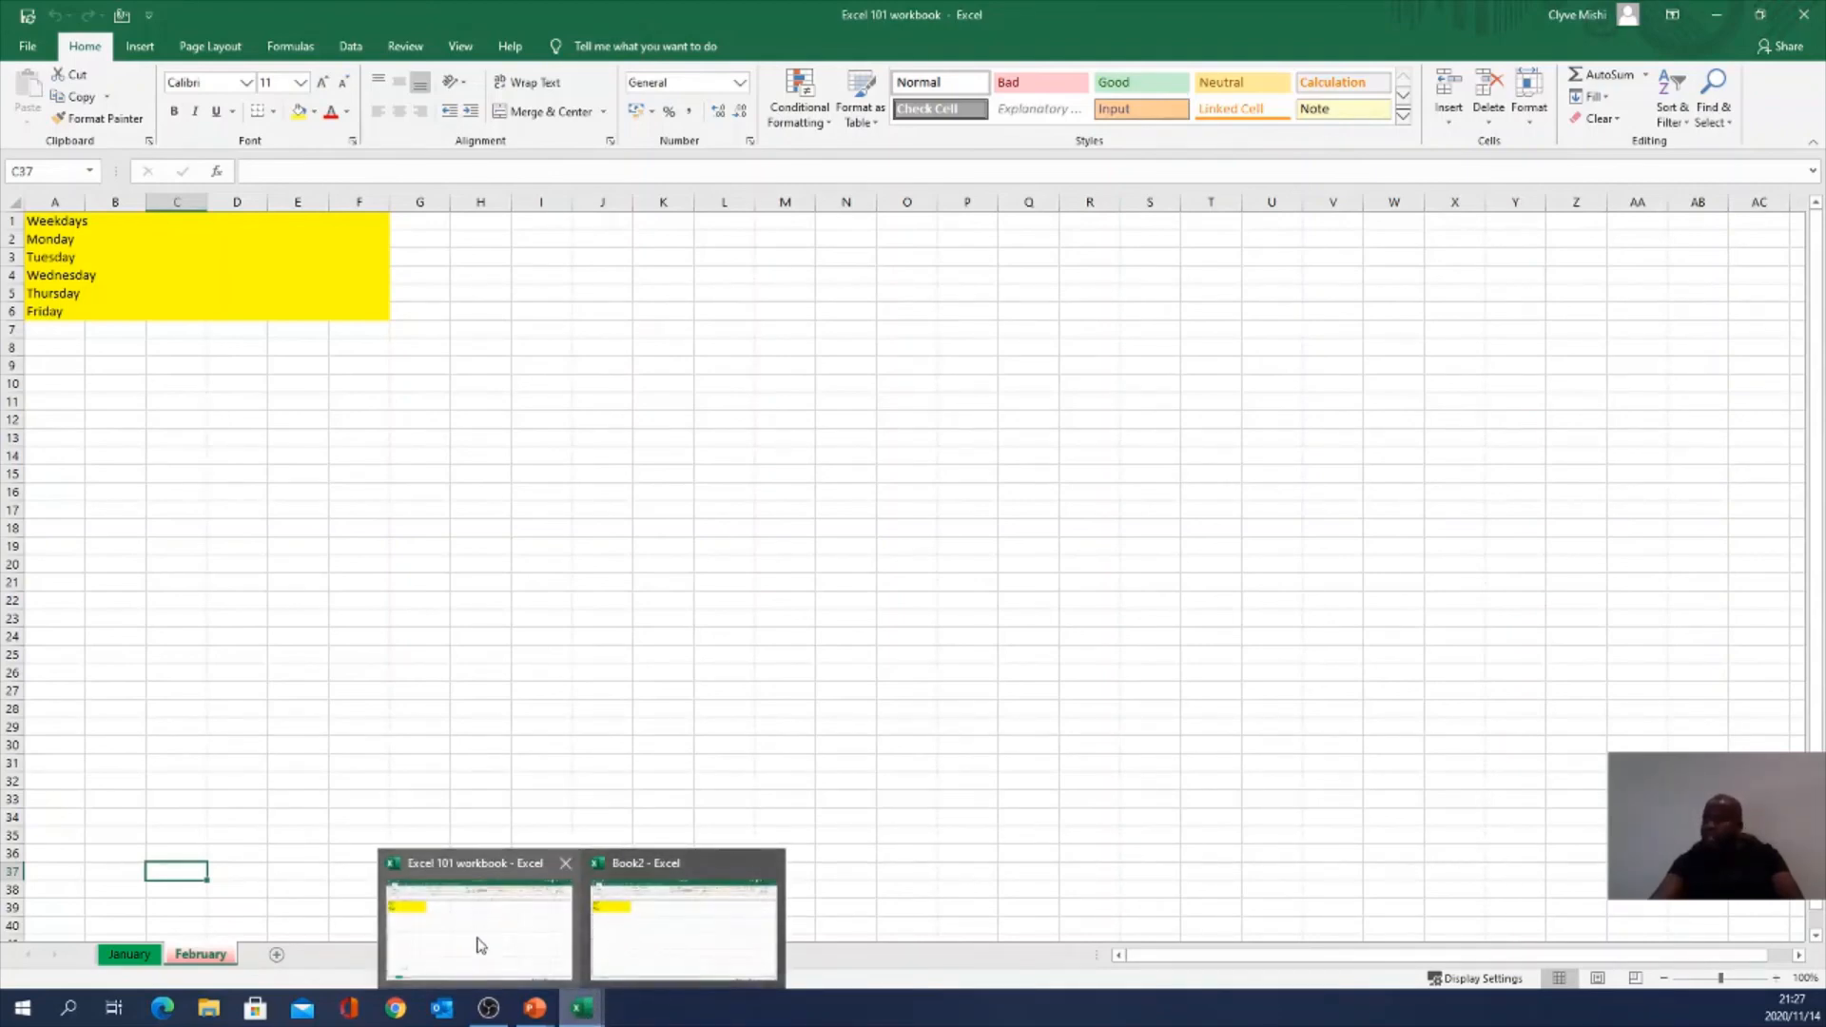
left_click_drag(485, 403, 483, 384)
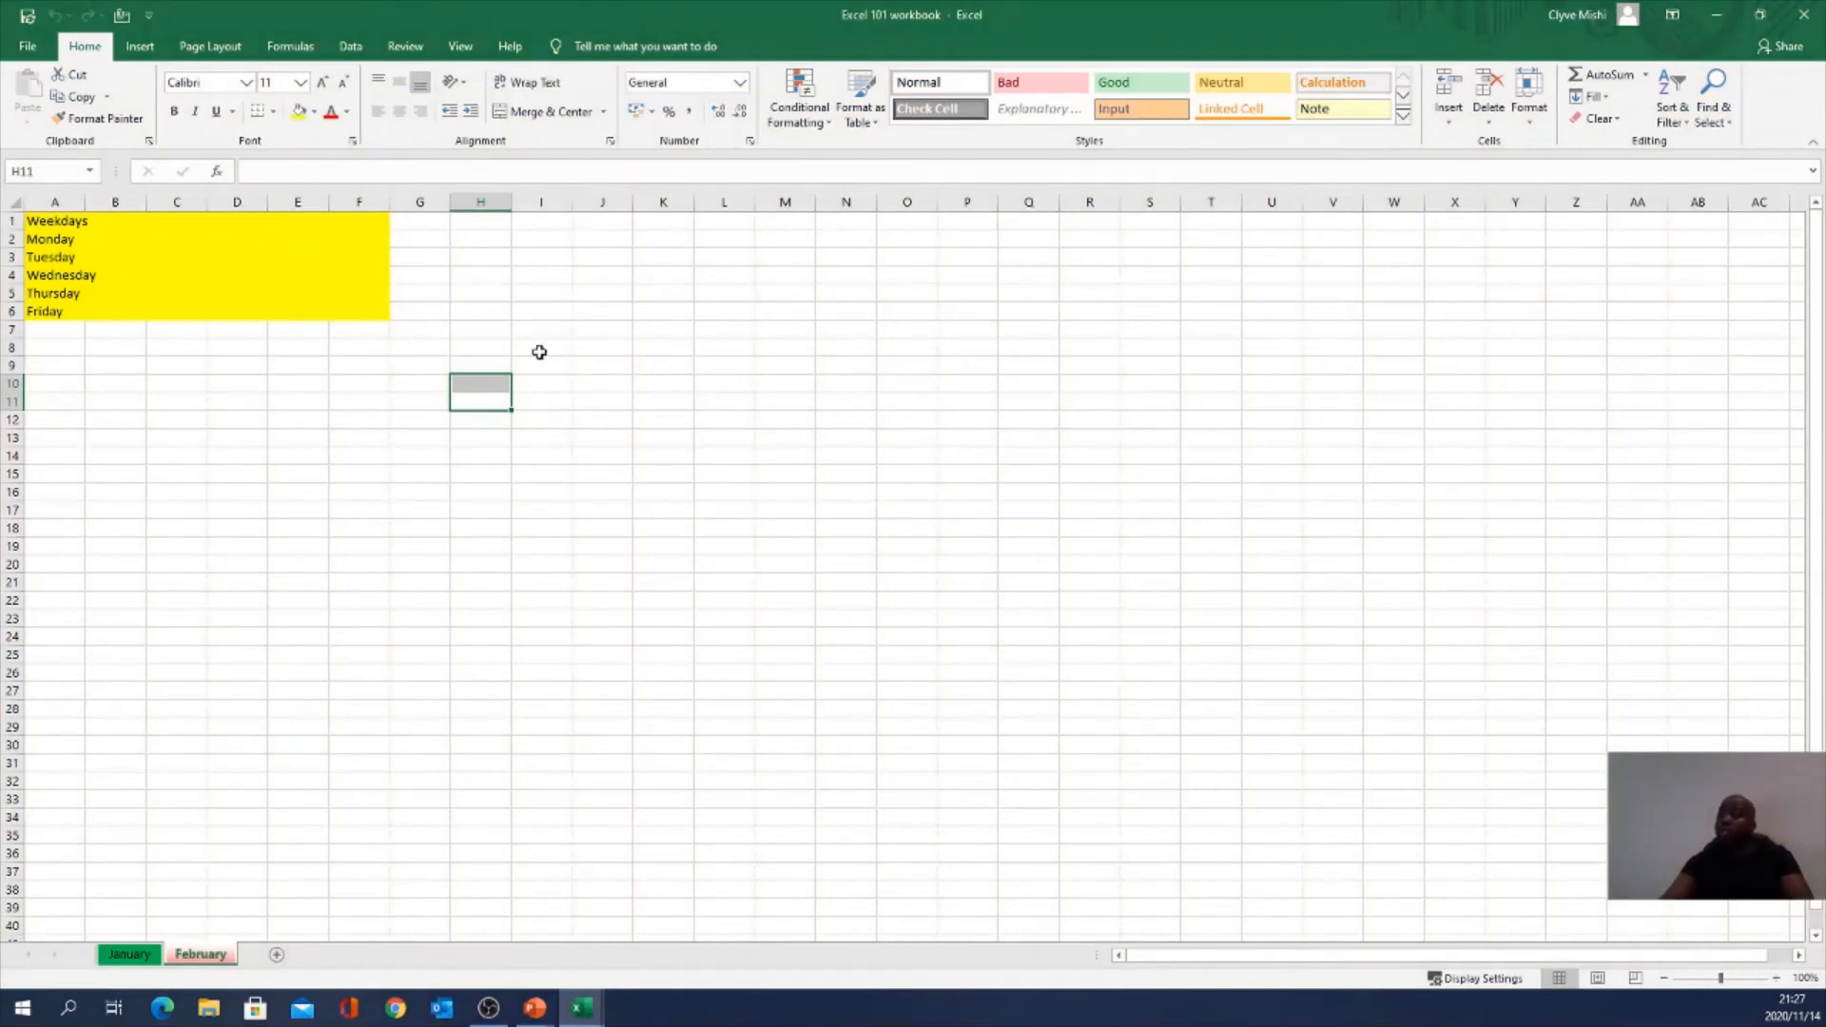
left_click(29, 47)
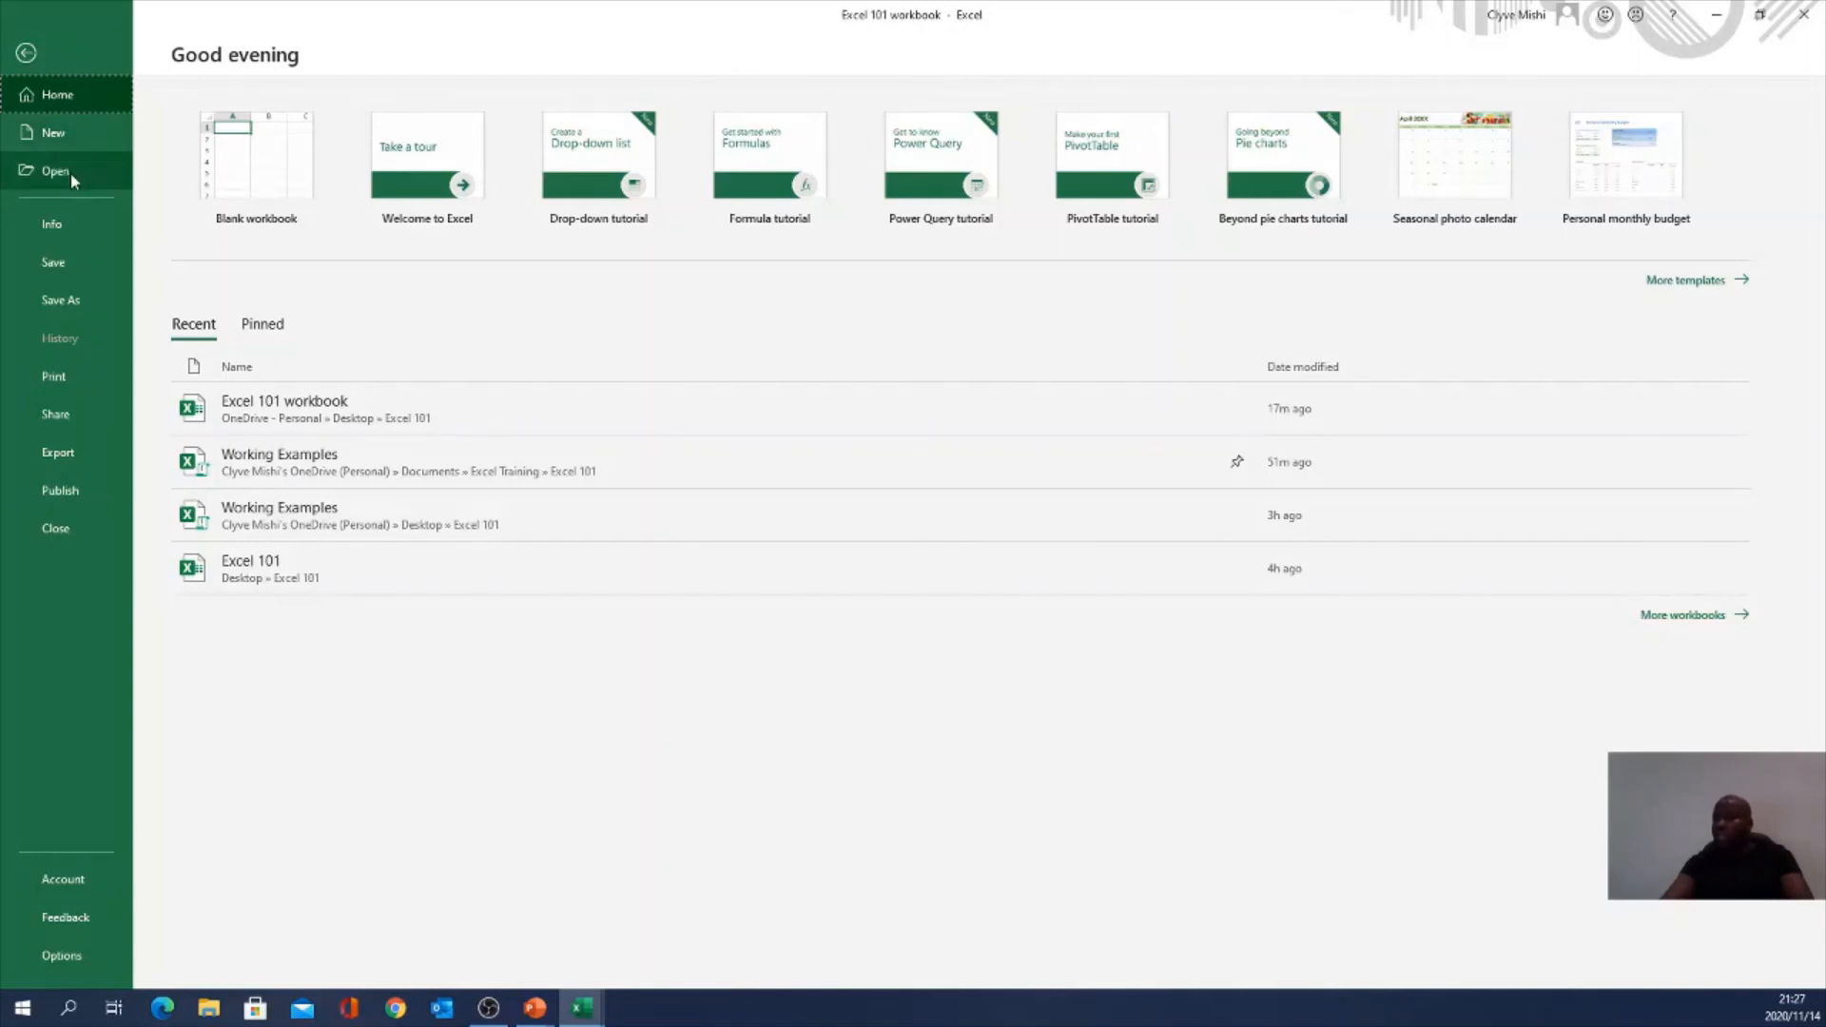
Step: Browse the Open page's Folders and Workbooks lists, then the New page's templates
left_click(72, 171)
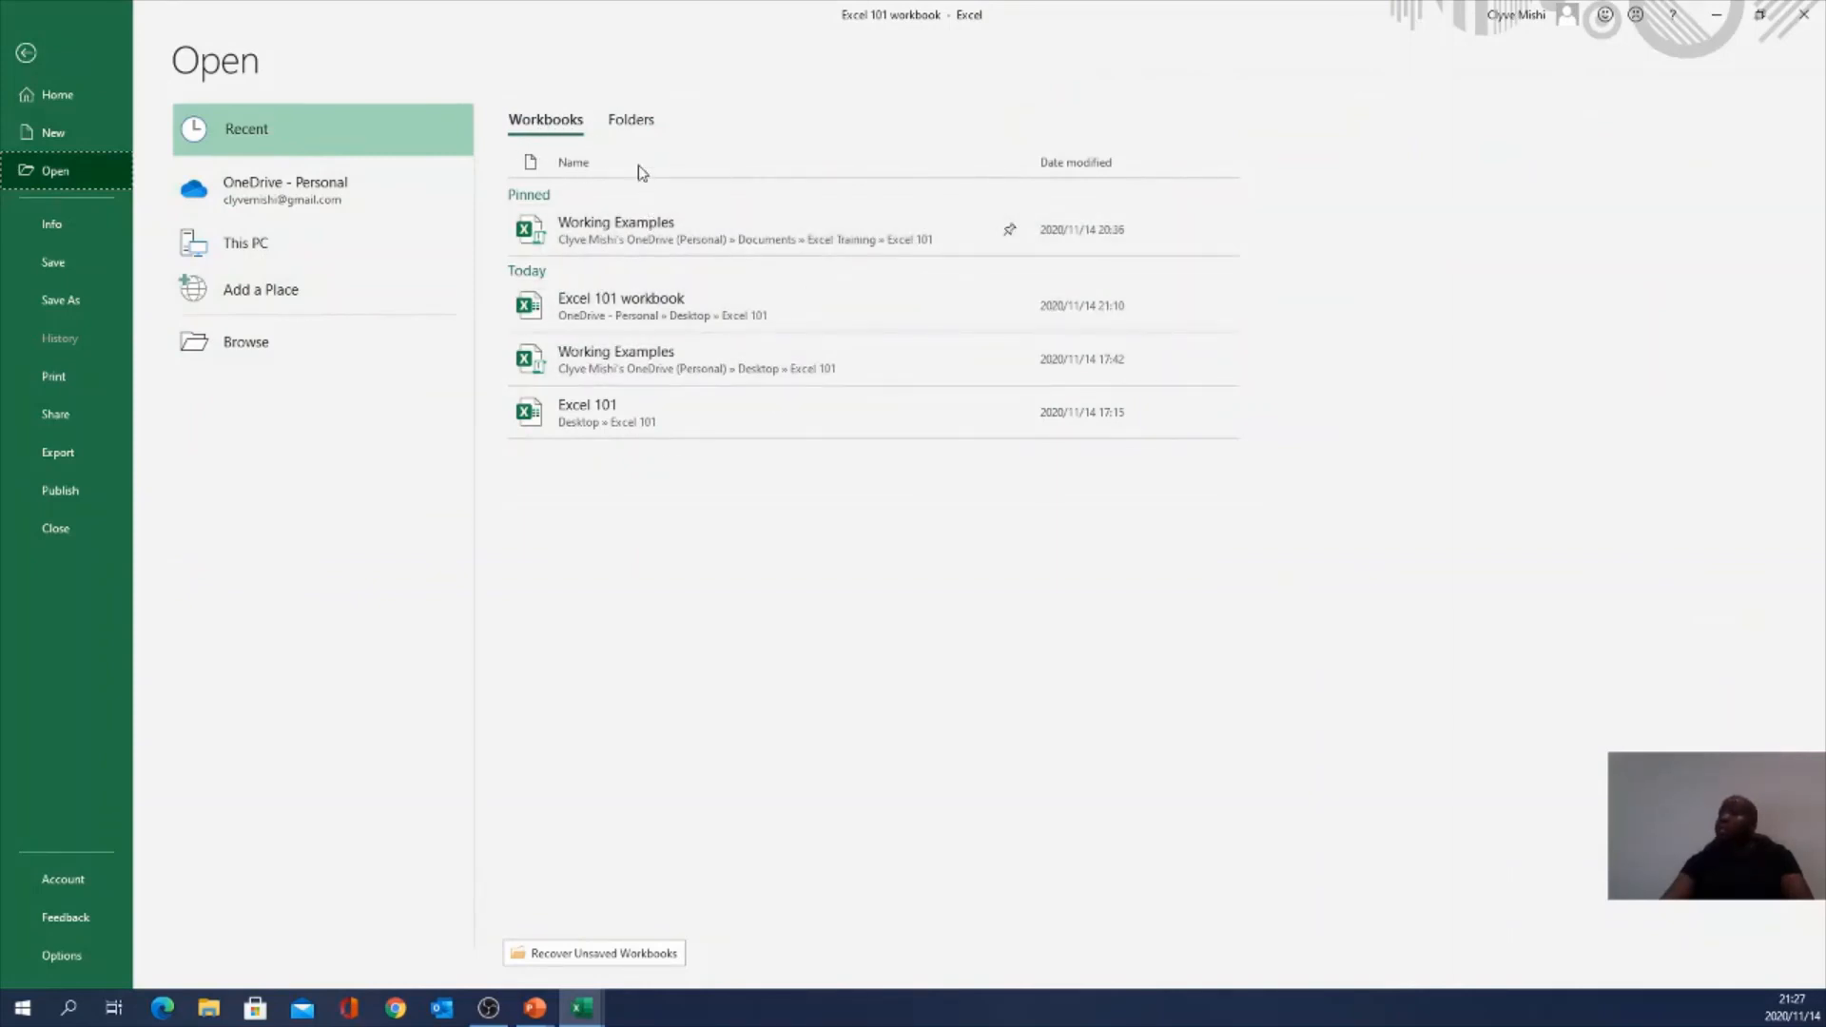
left_click(630, 123)
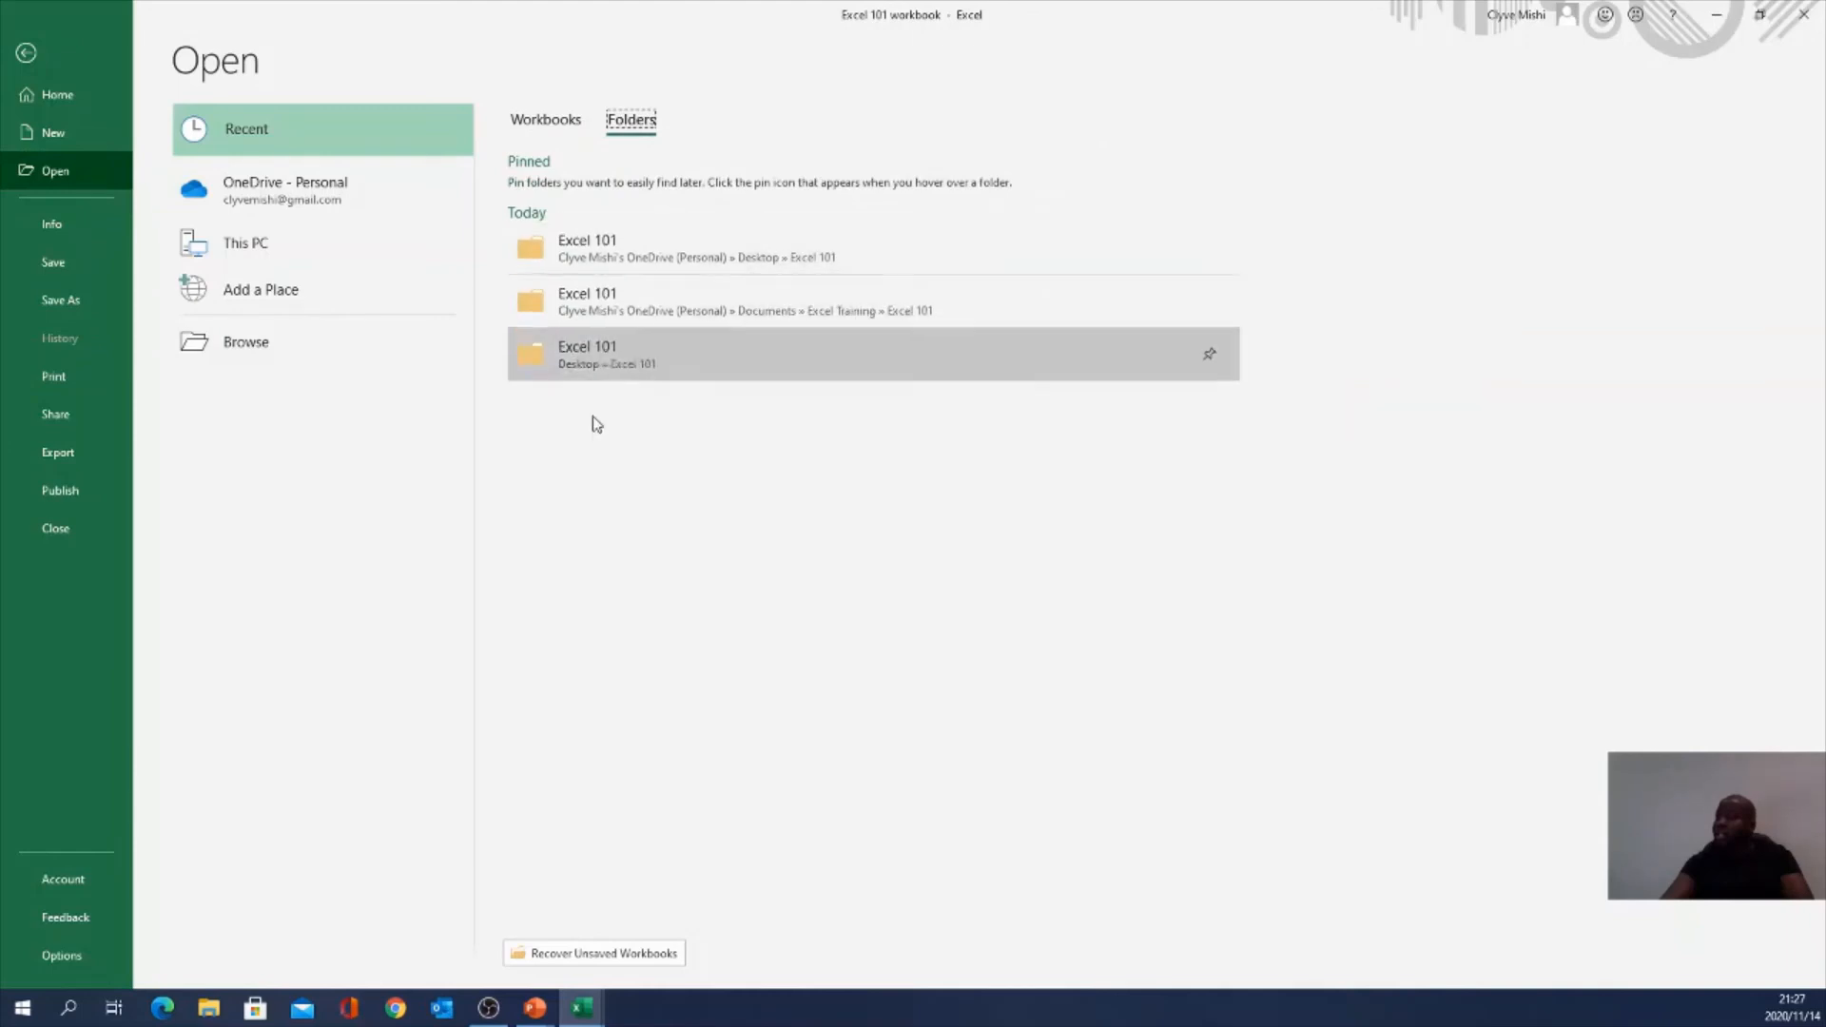
left_click(545, 122)
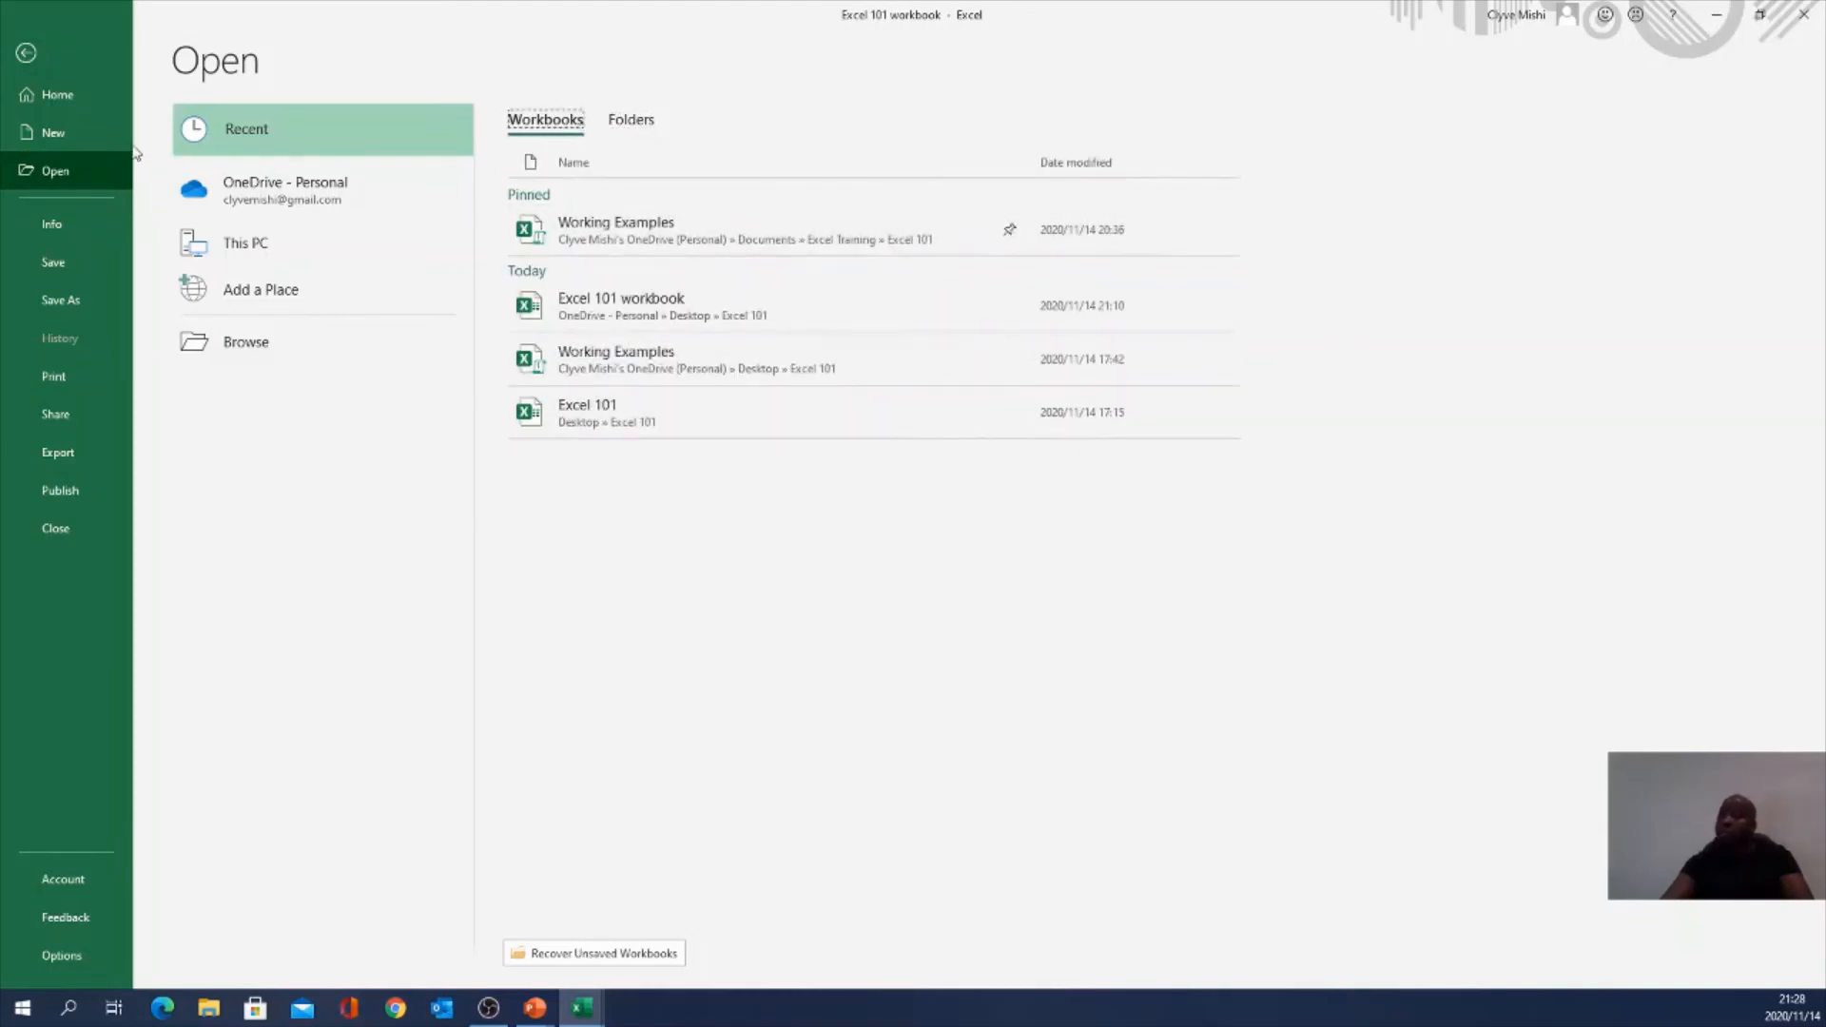
left_click(77, 139)
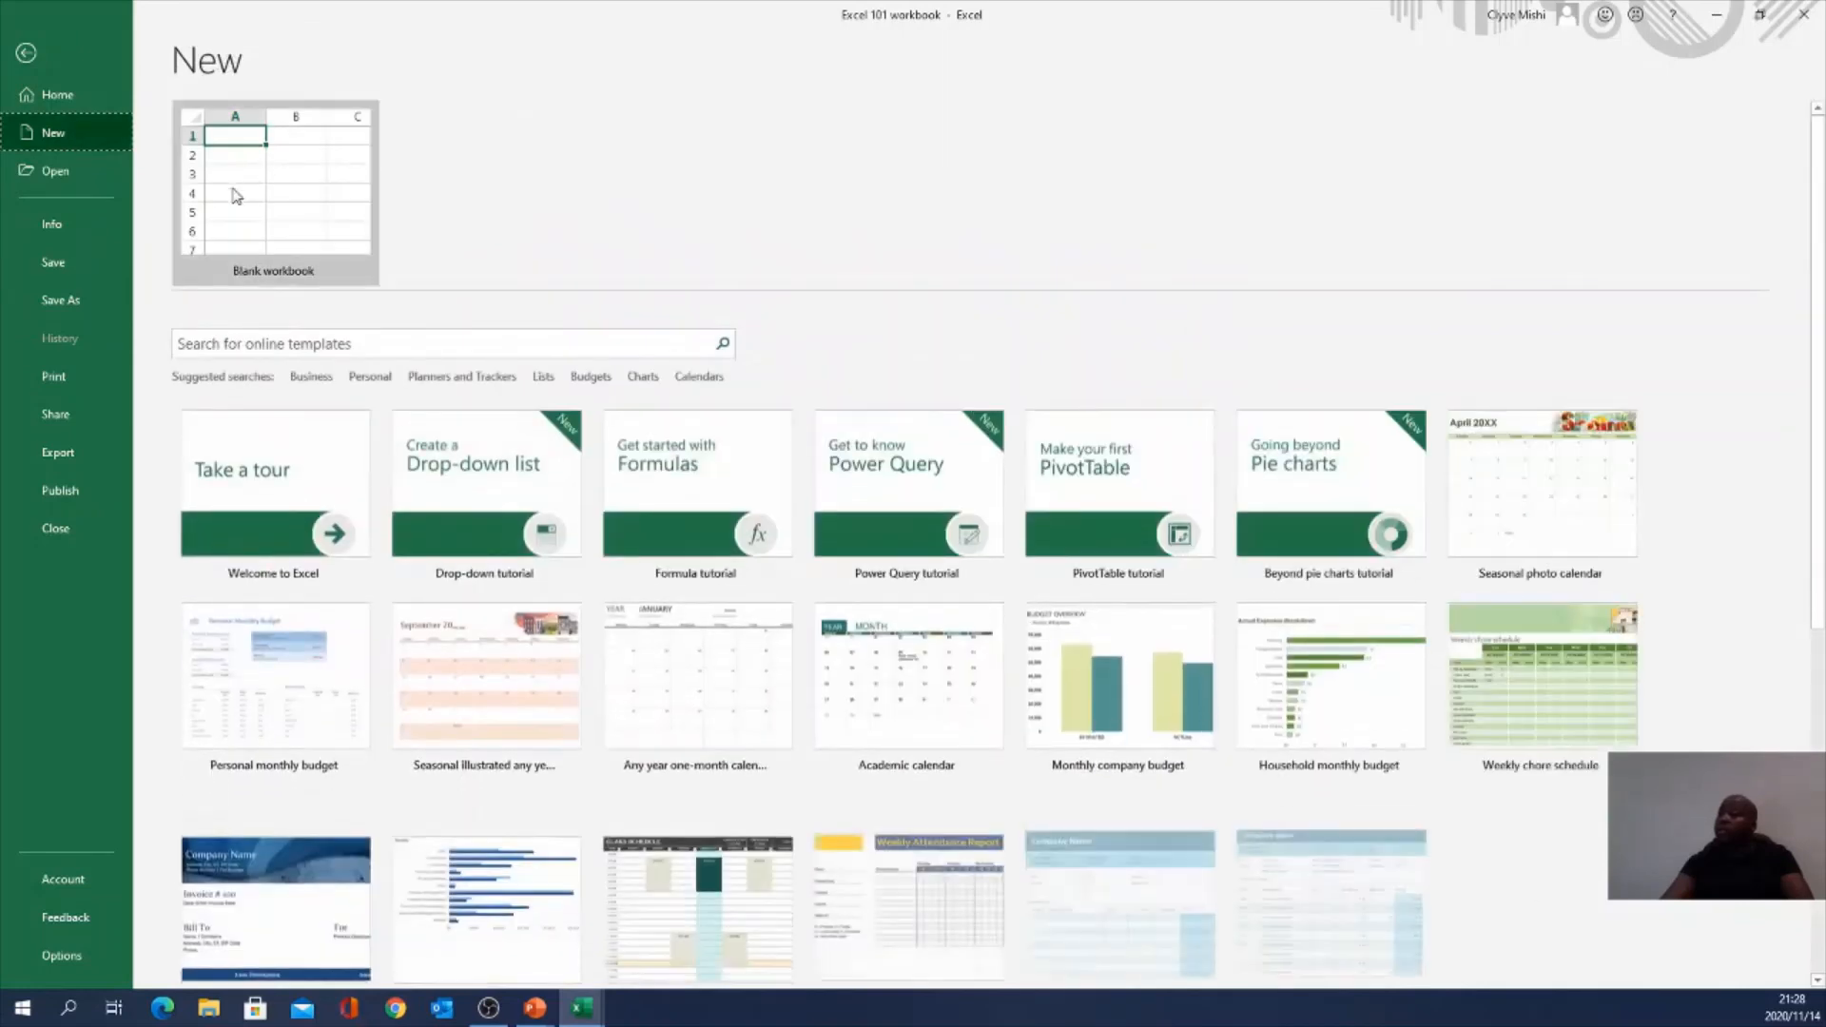
scroll(494, 589, "down", 5)
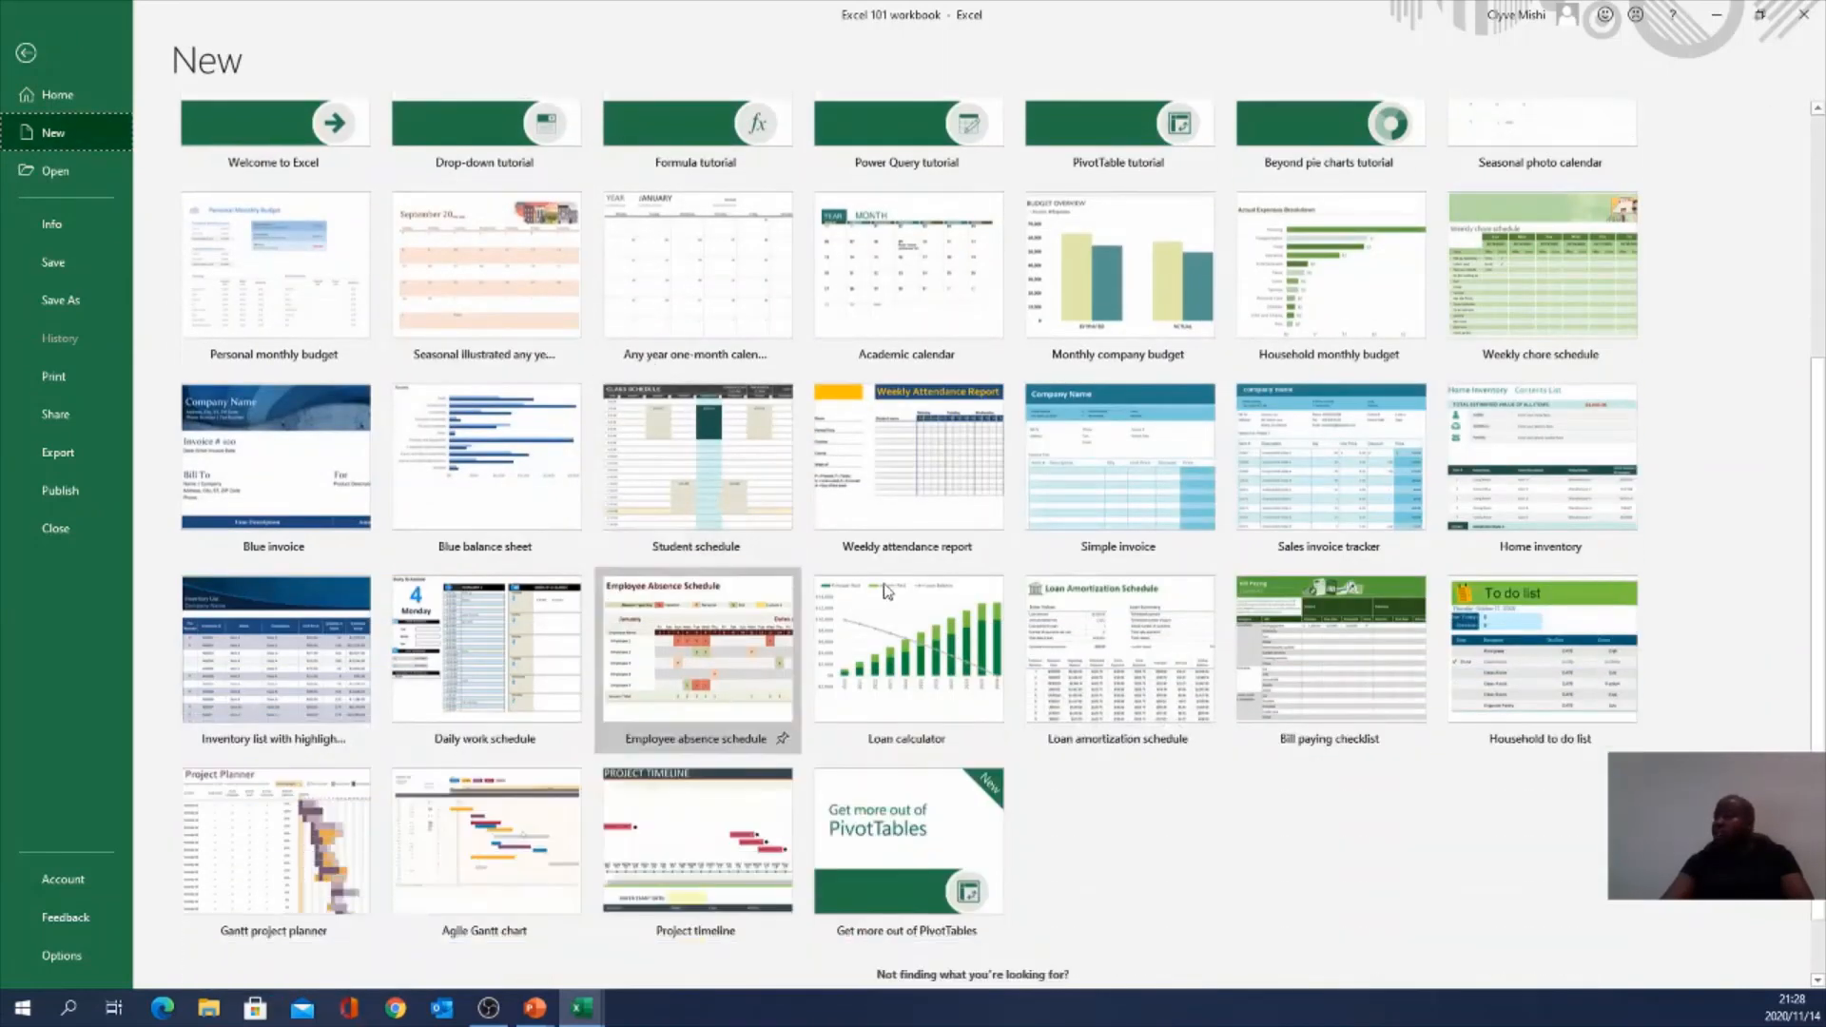
scroll(708, 627, "up", 3)
scroll(768, 478, "down", 3)
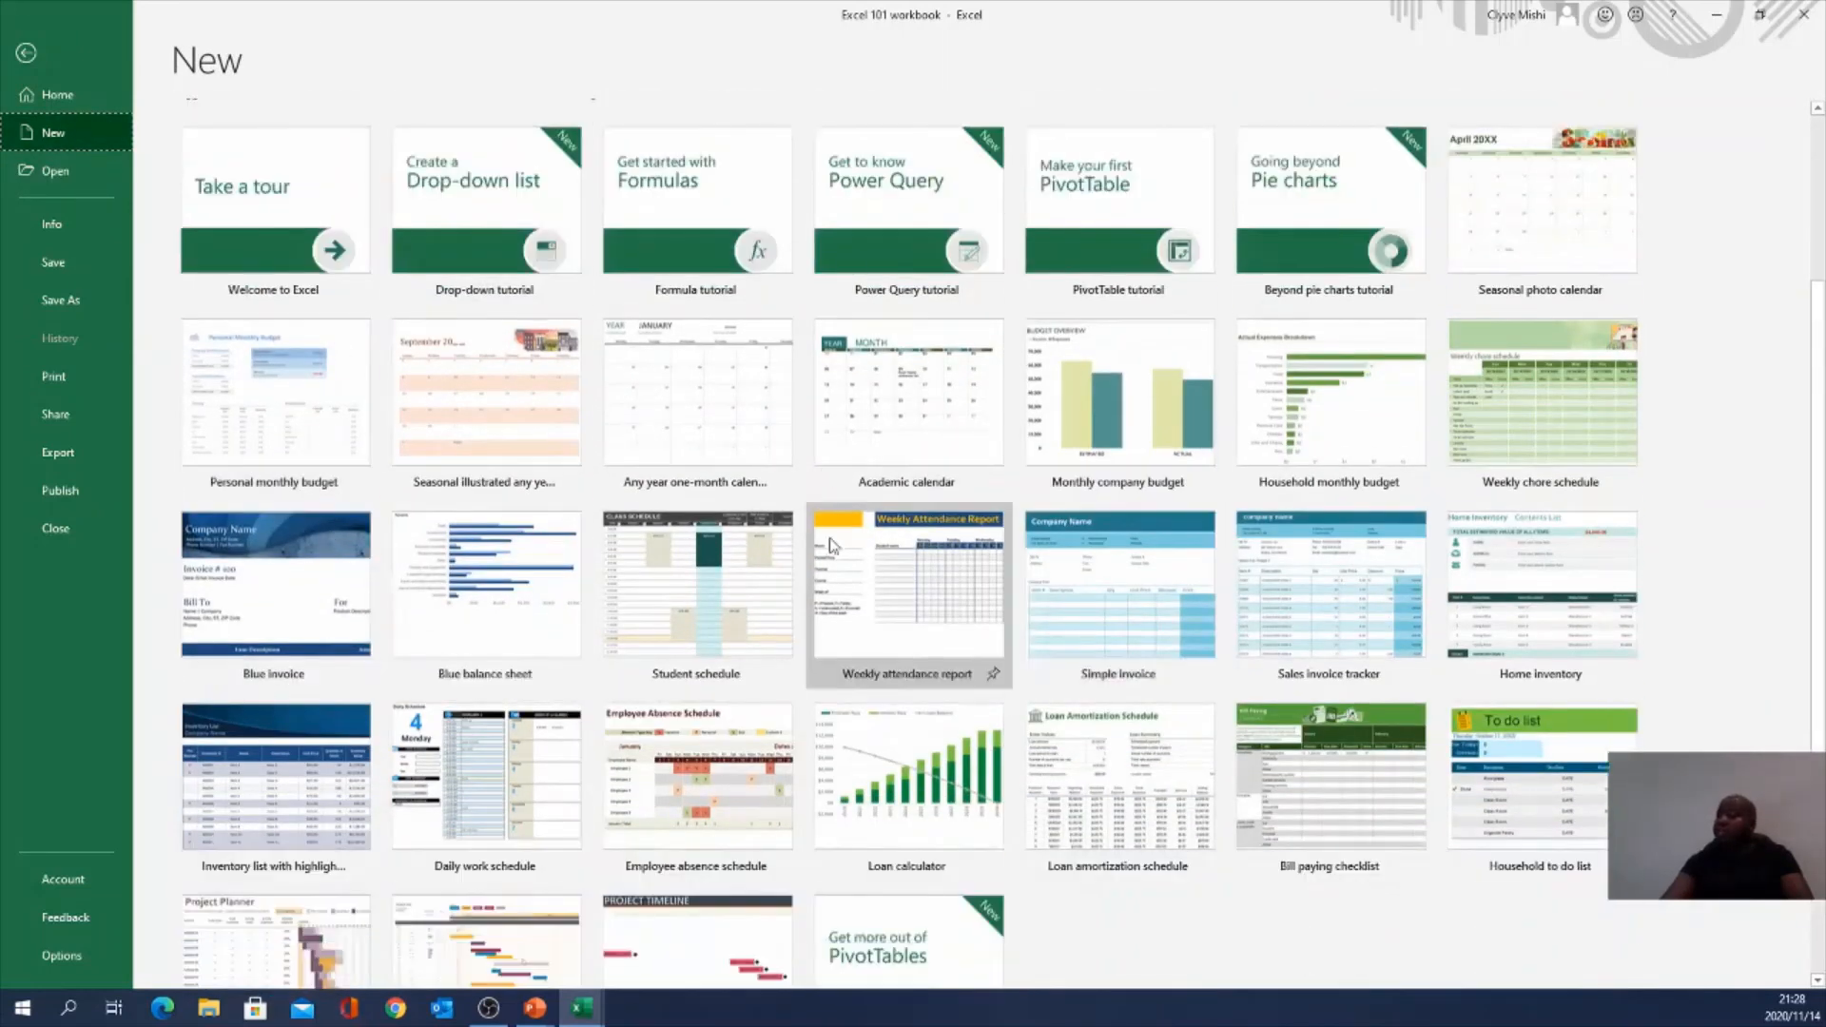
scroll(769, 478, "up", 5)
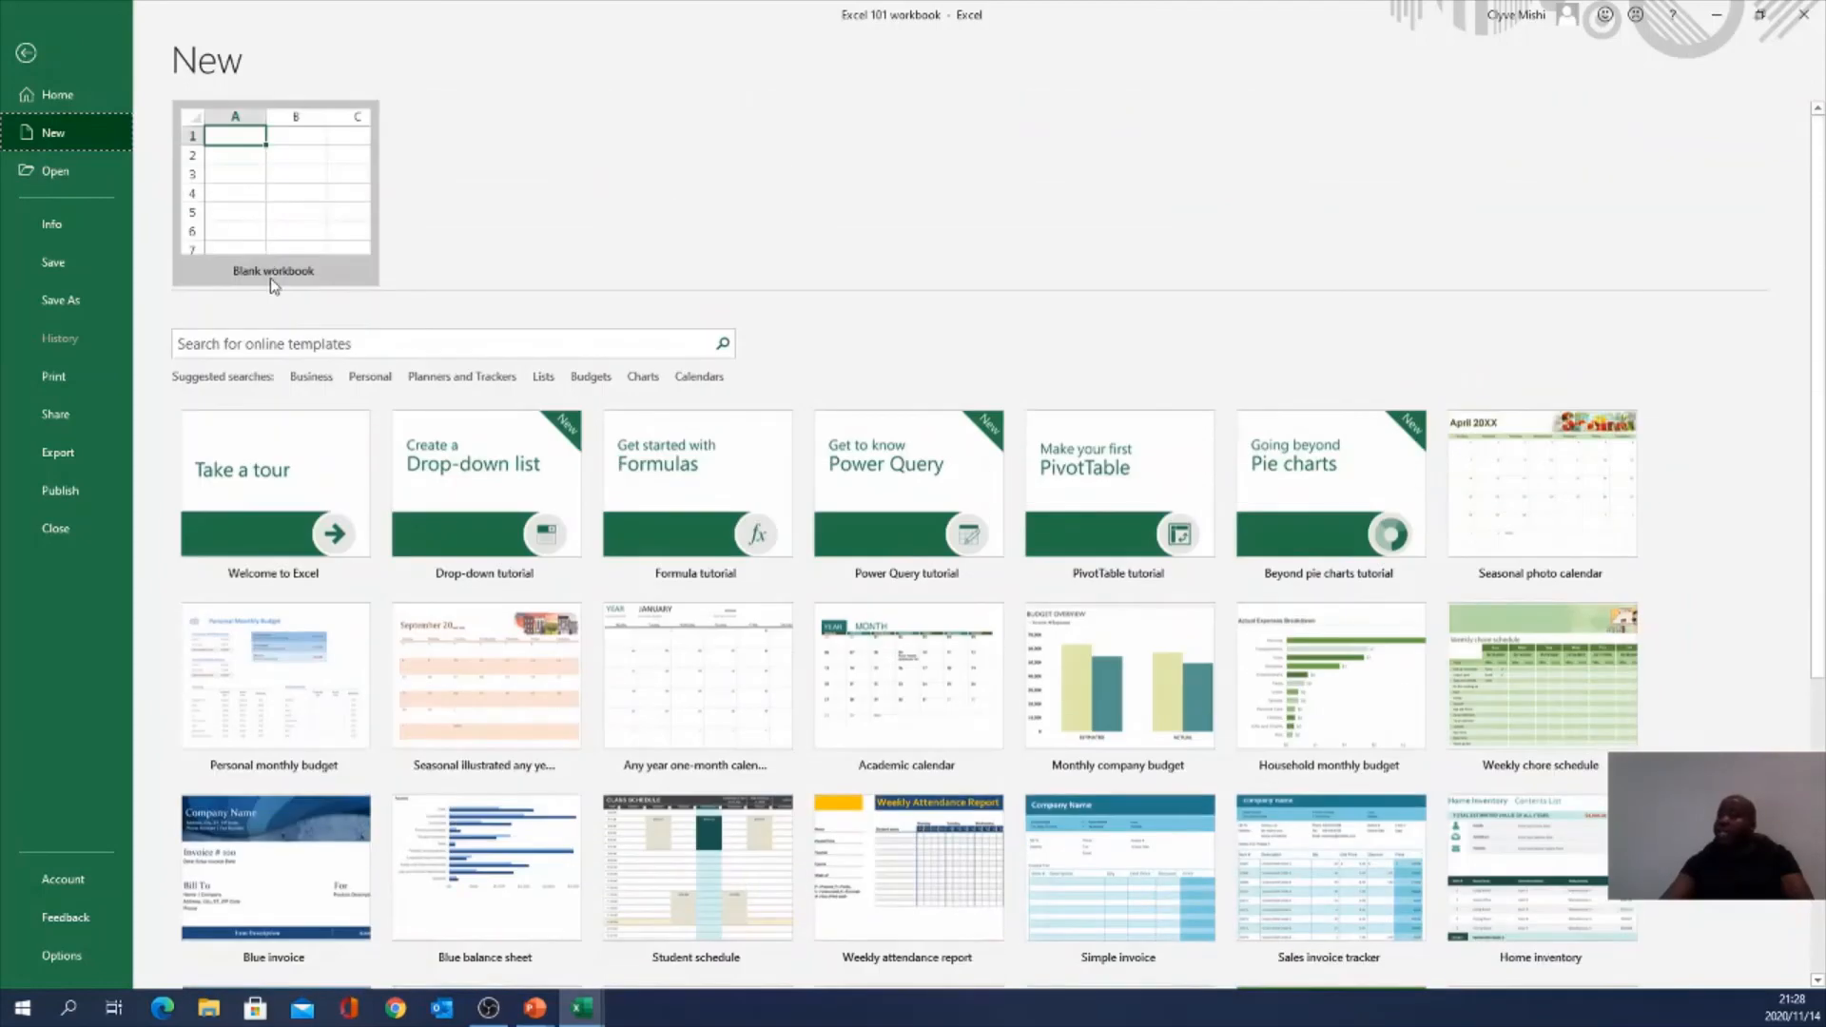
Step: Create a blank workbook, Book3, then close it
left_click(264, 194)
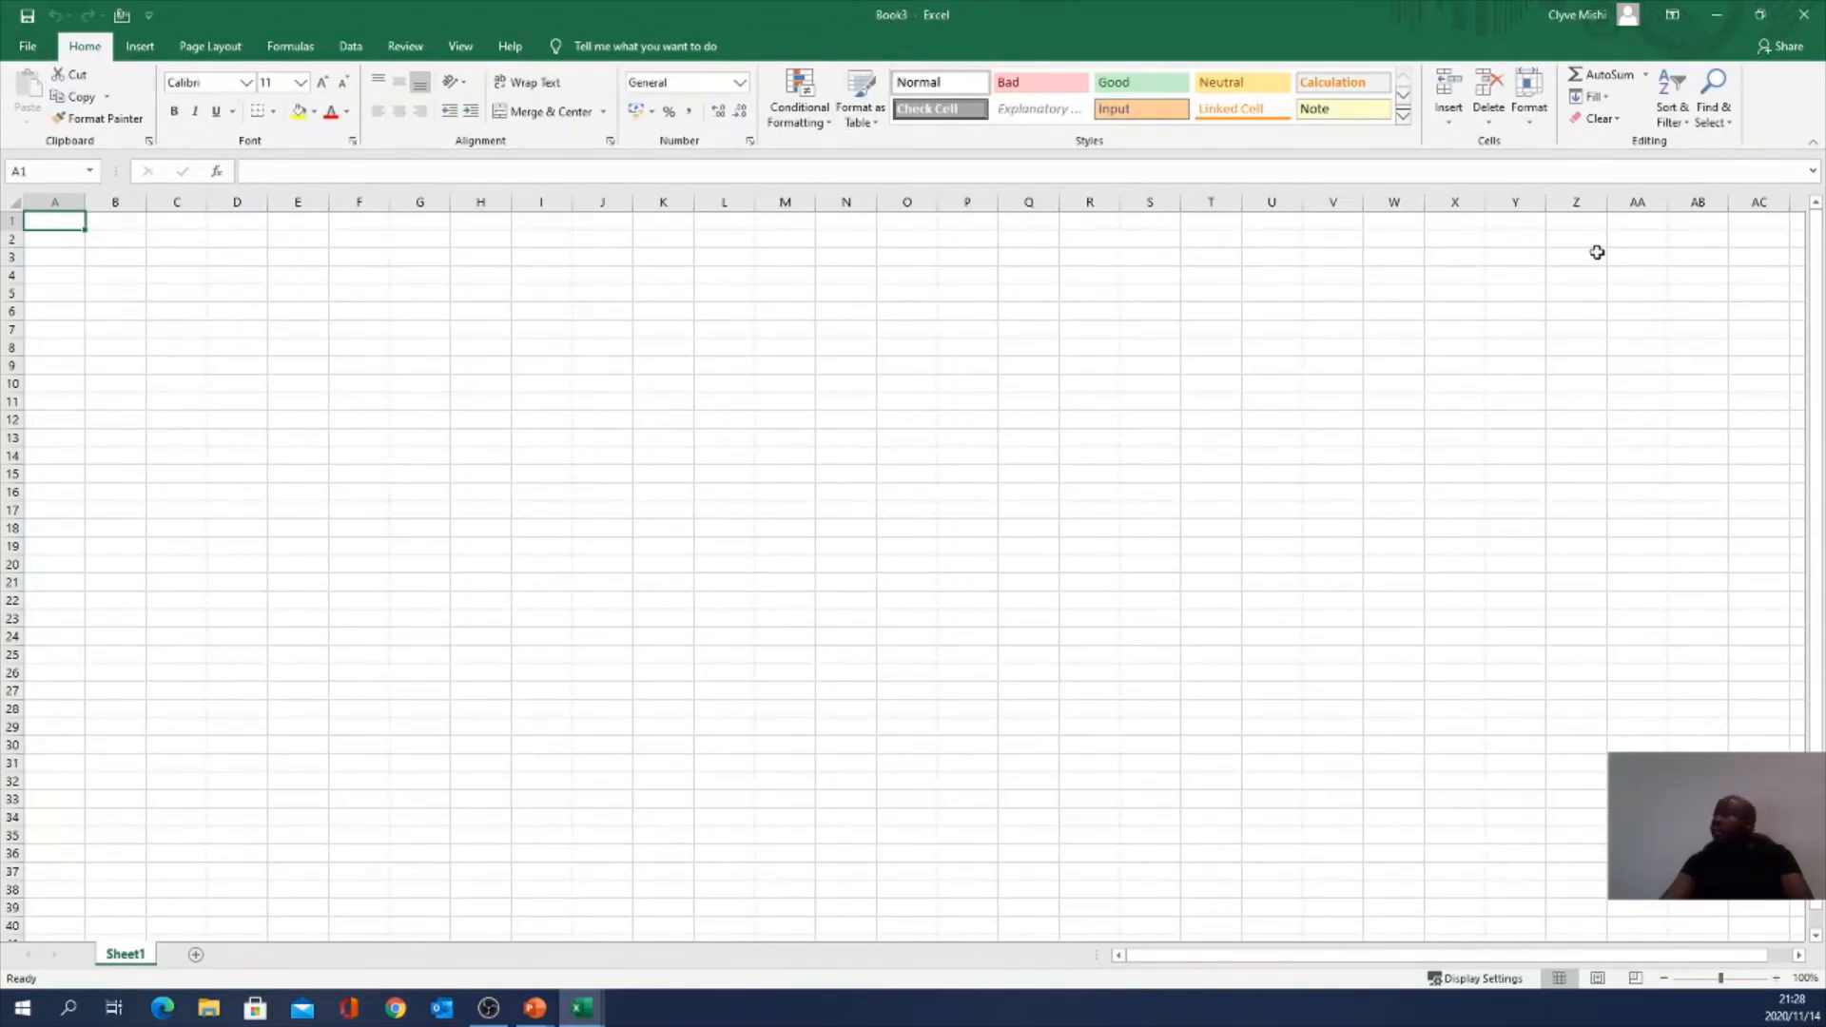
left_click(1662, 226)
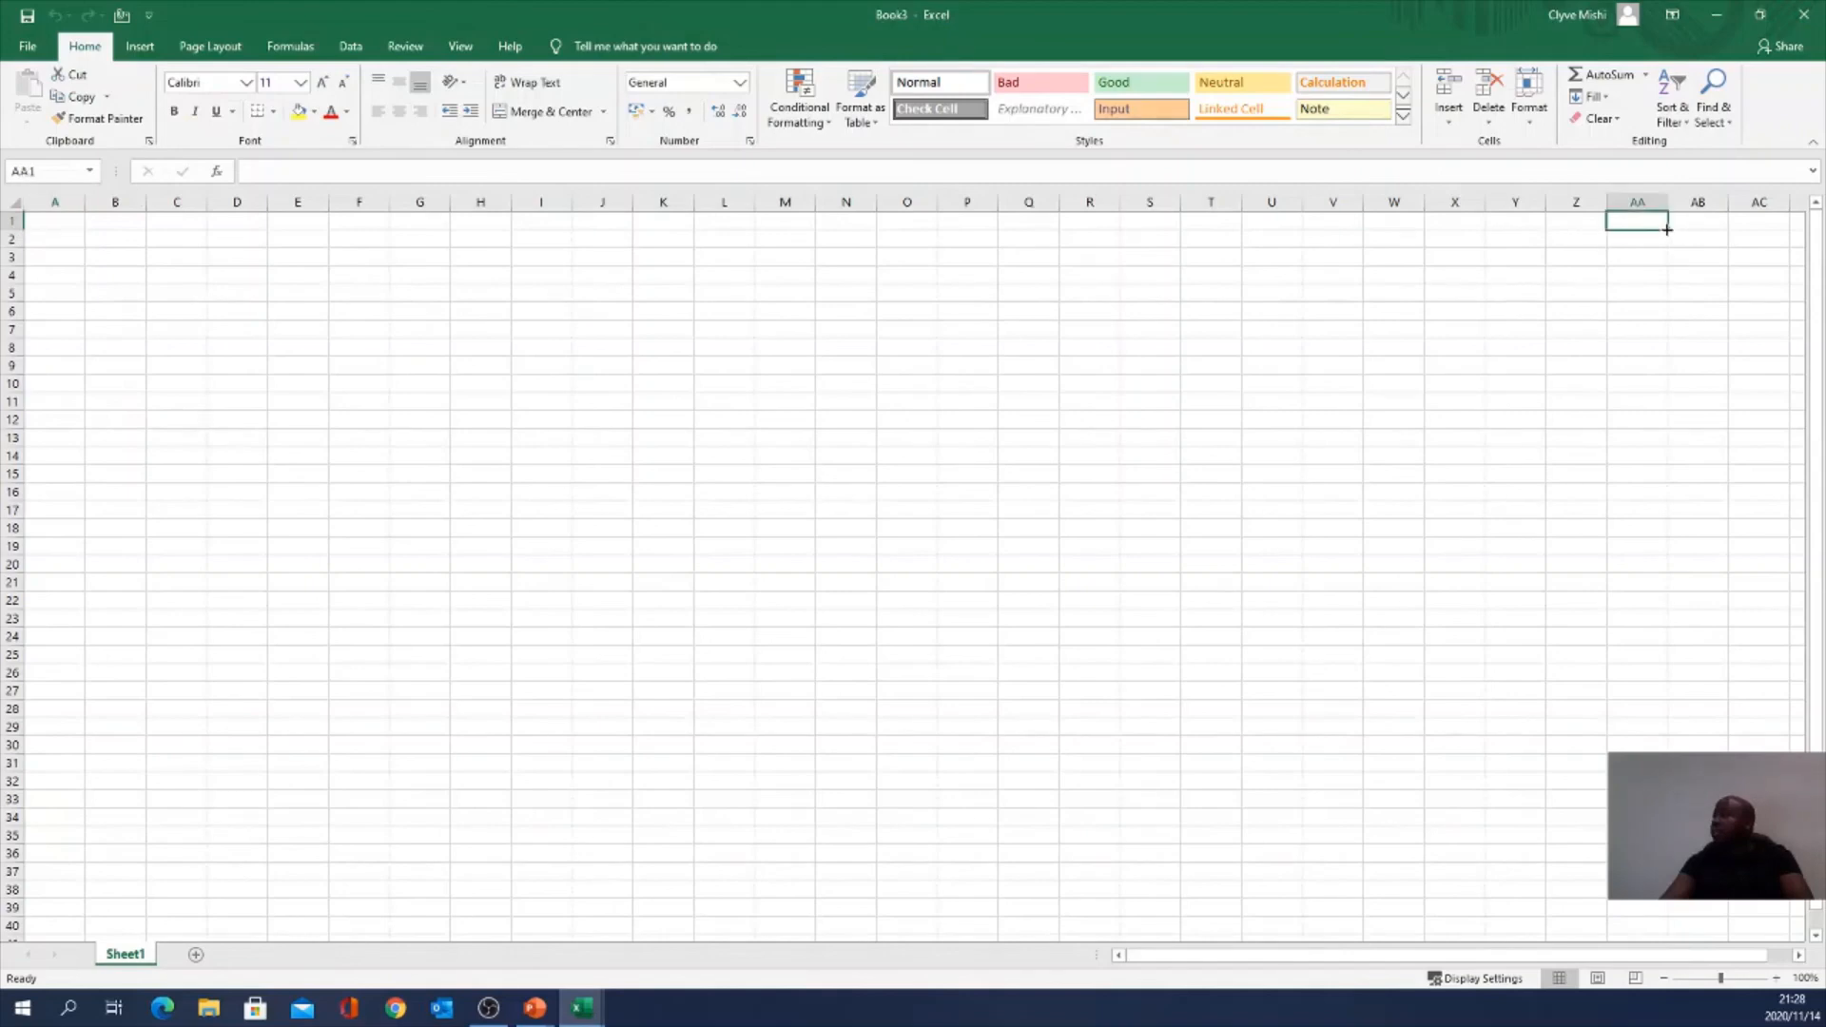
left_click(1806, 16)
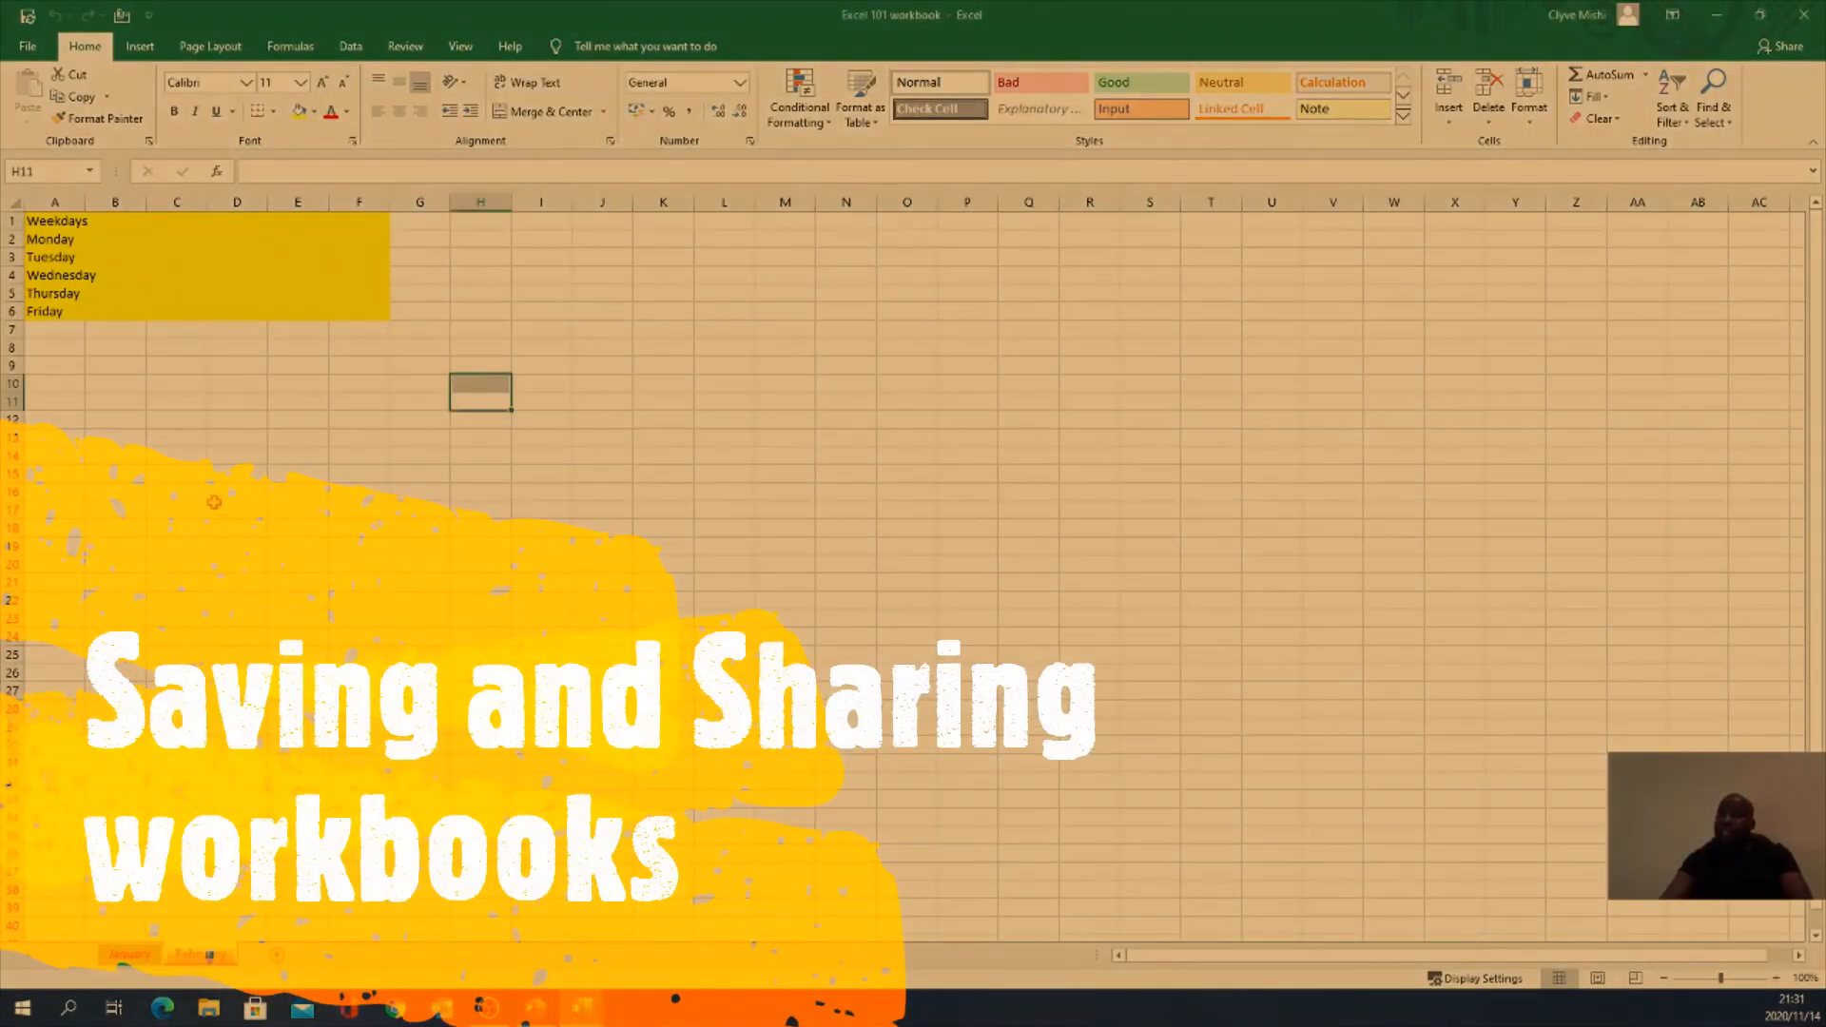
Step: From File > Print, choose the Microsoft Print to PDF printer and print the weekday sheet
left_click(30, 50)
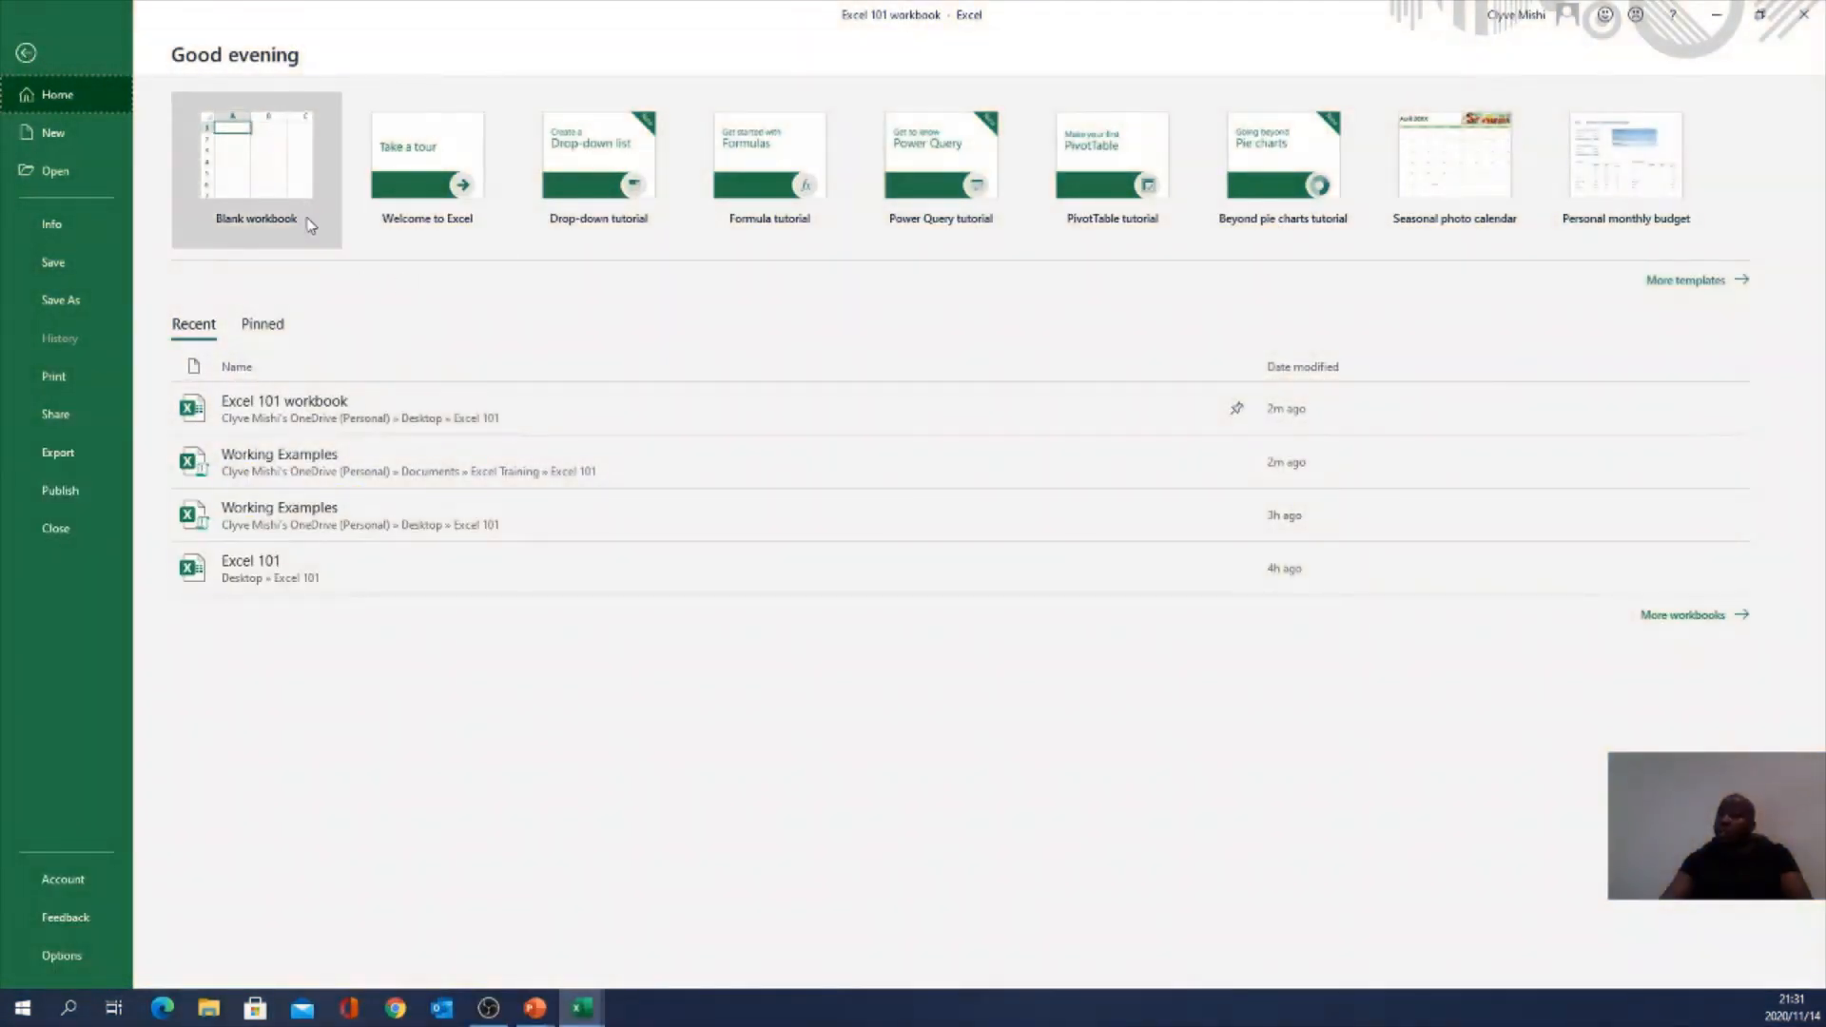
left_click(26, 52)
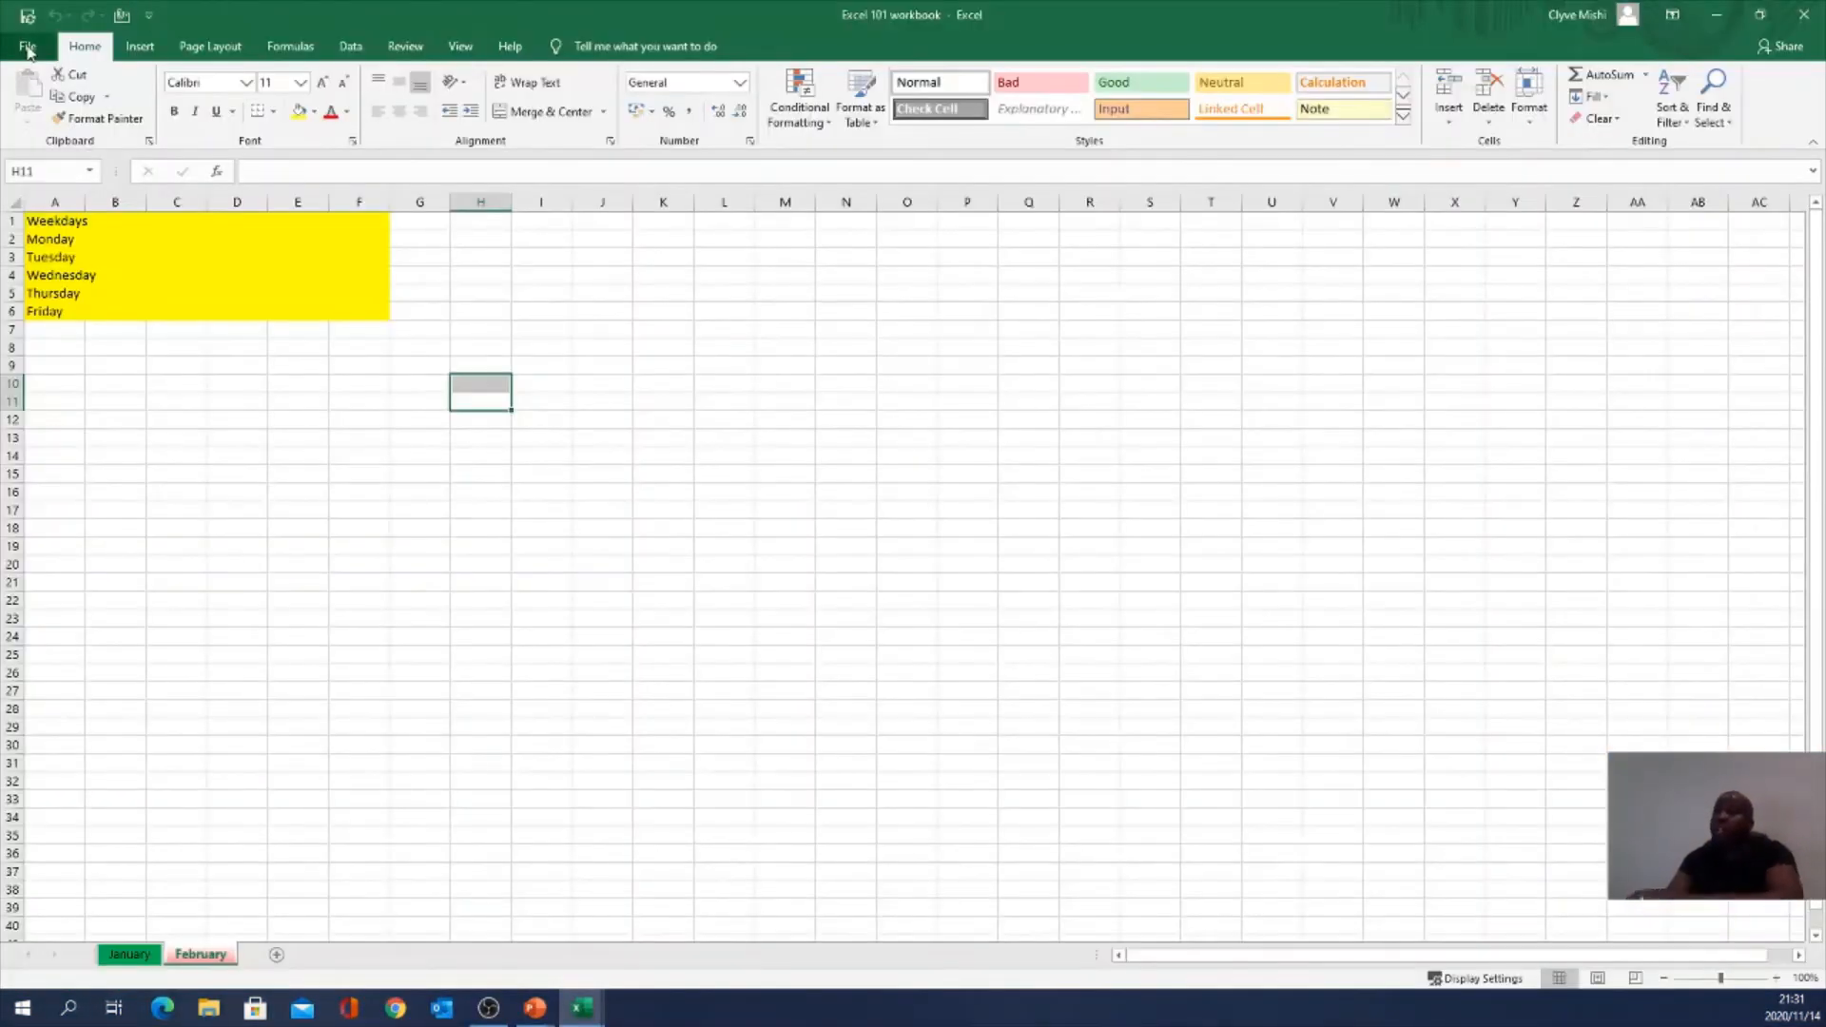
left_click(29, 51)
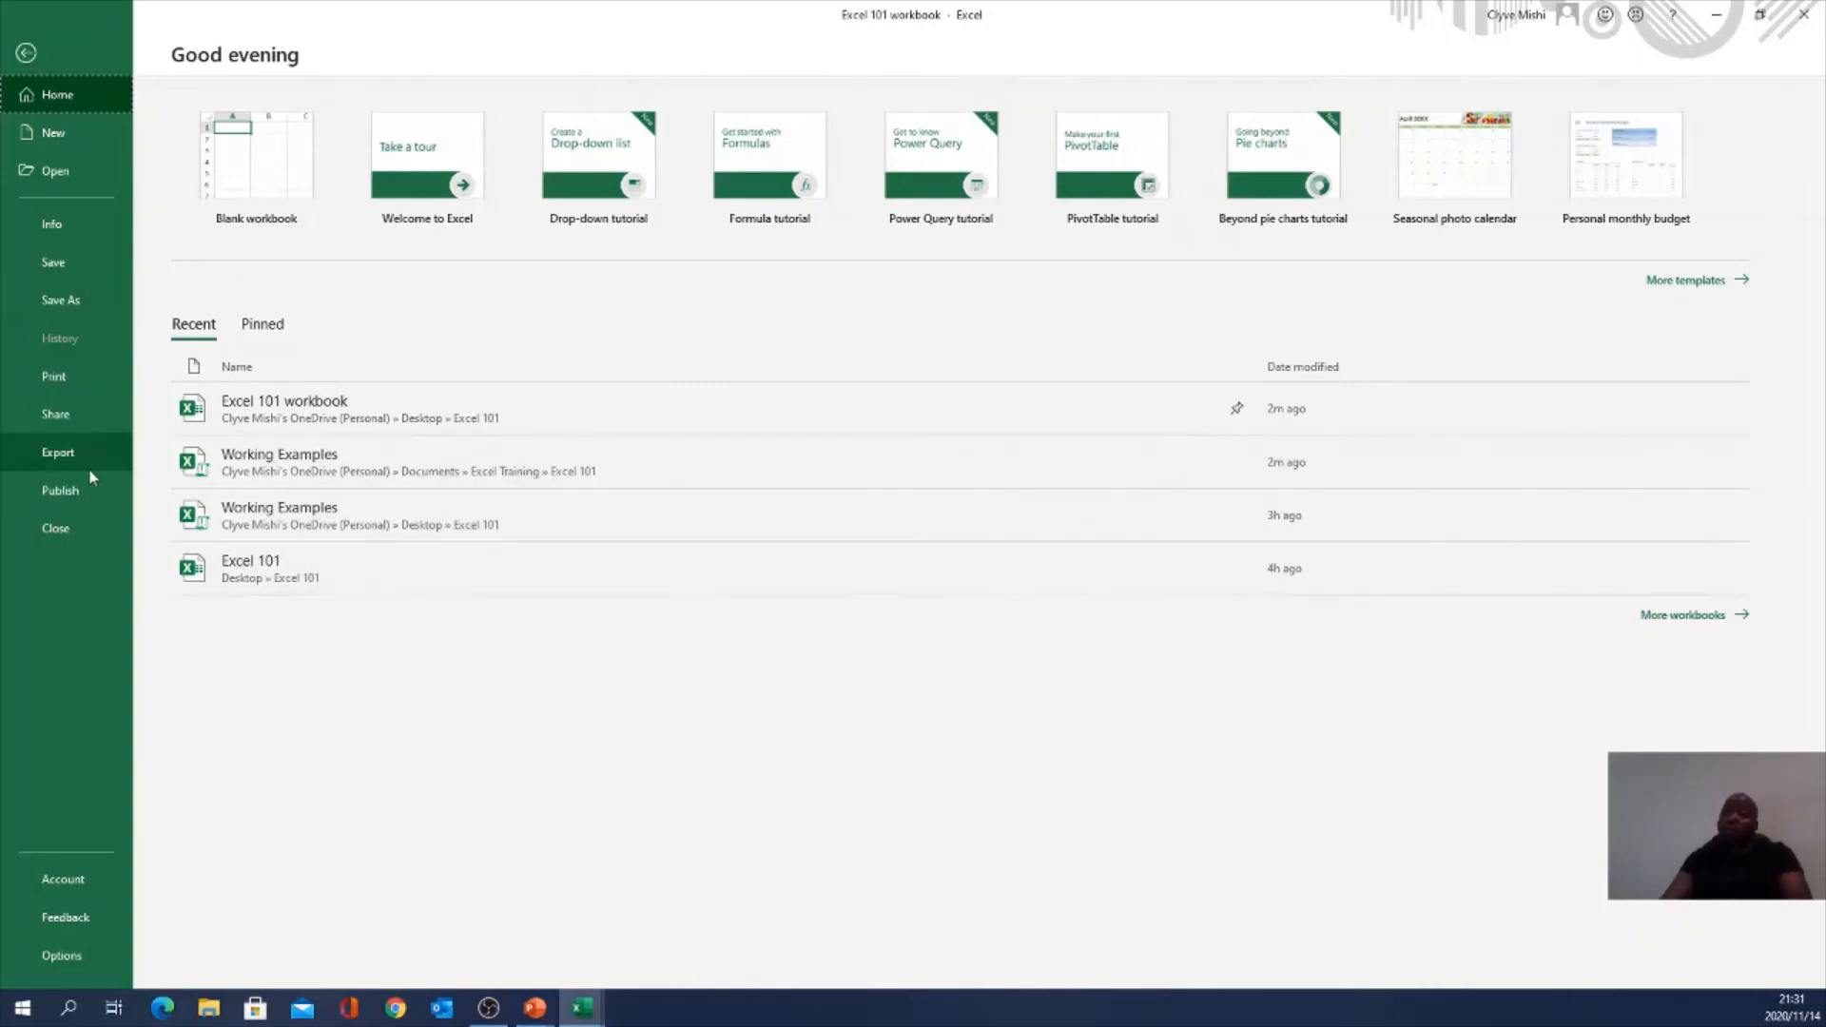
left_click(53, 379)
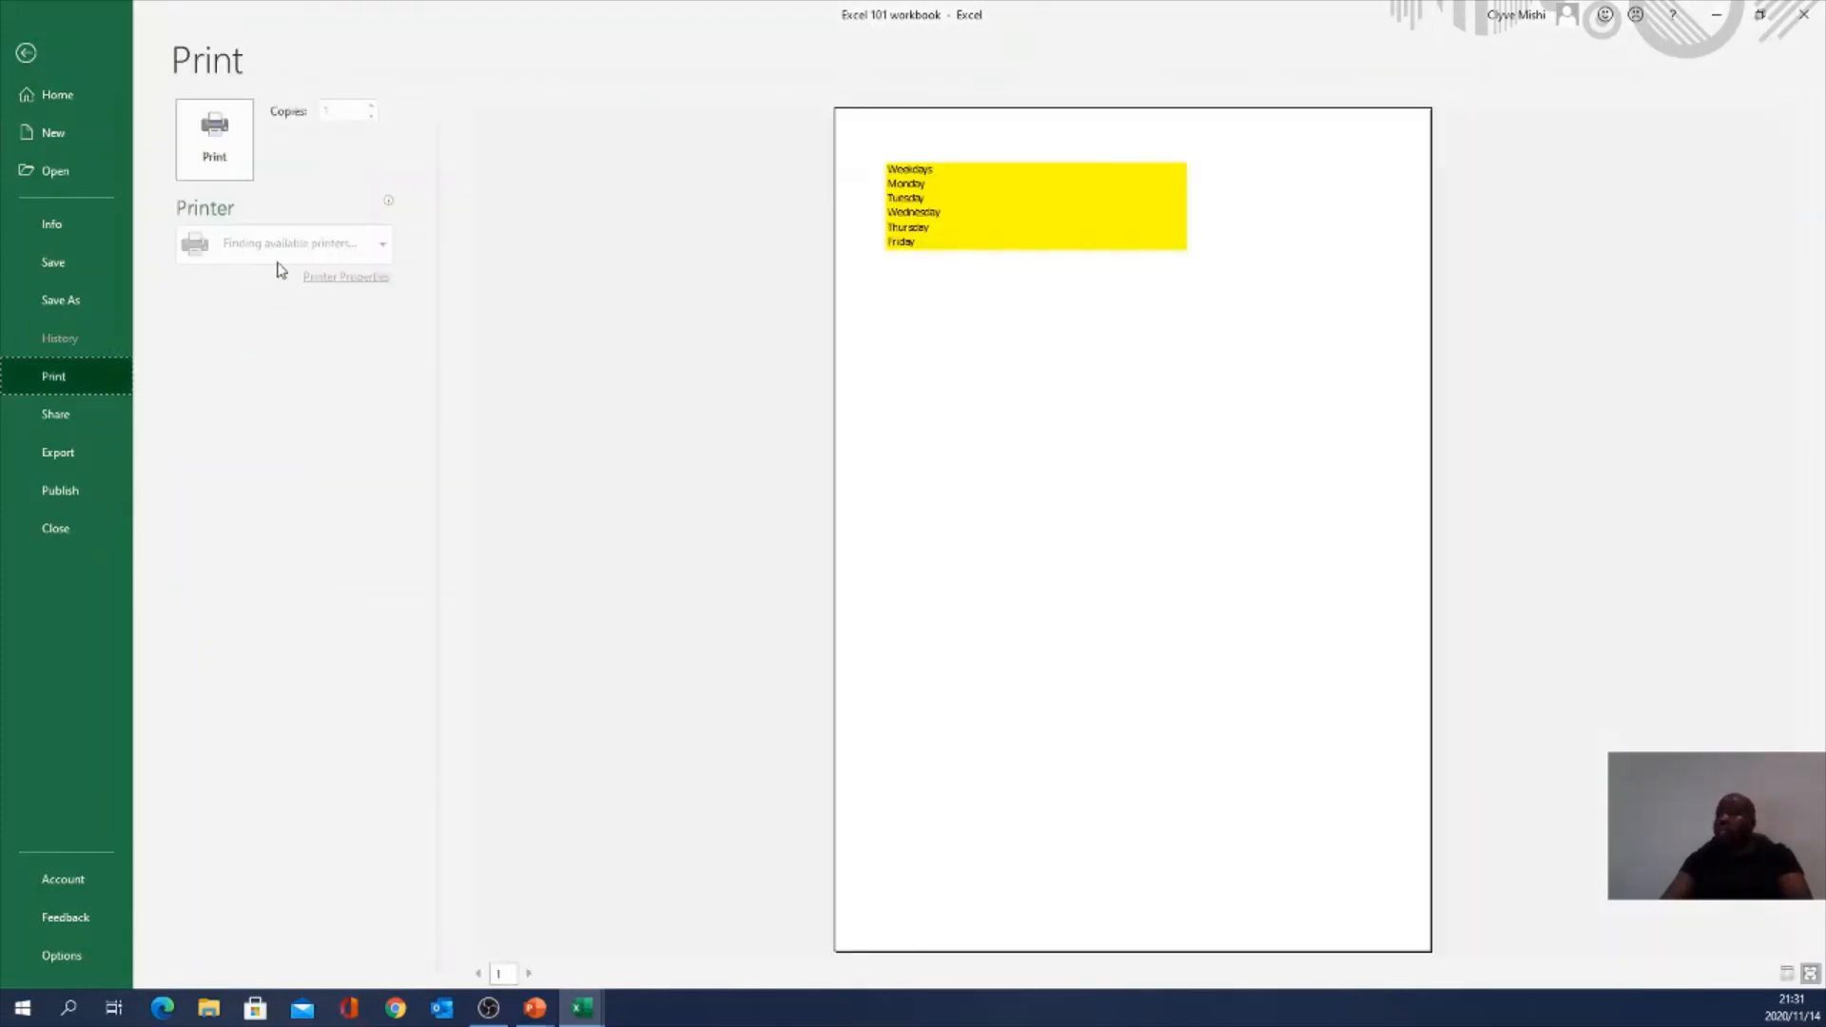
left_click(383, 258)
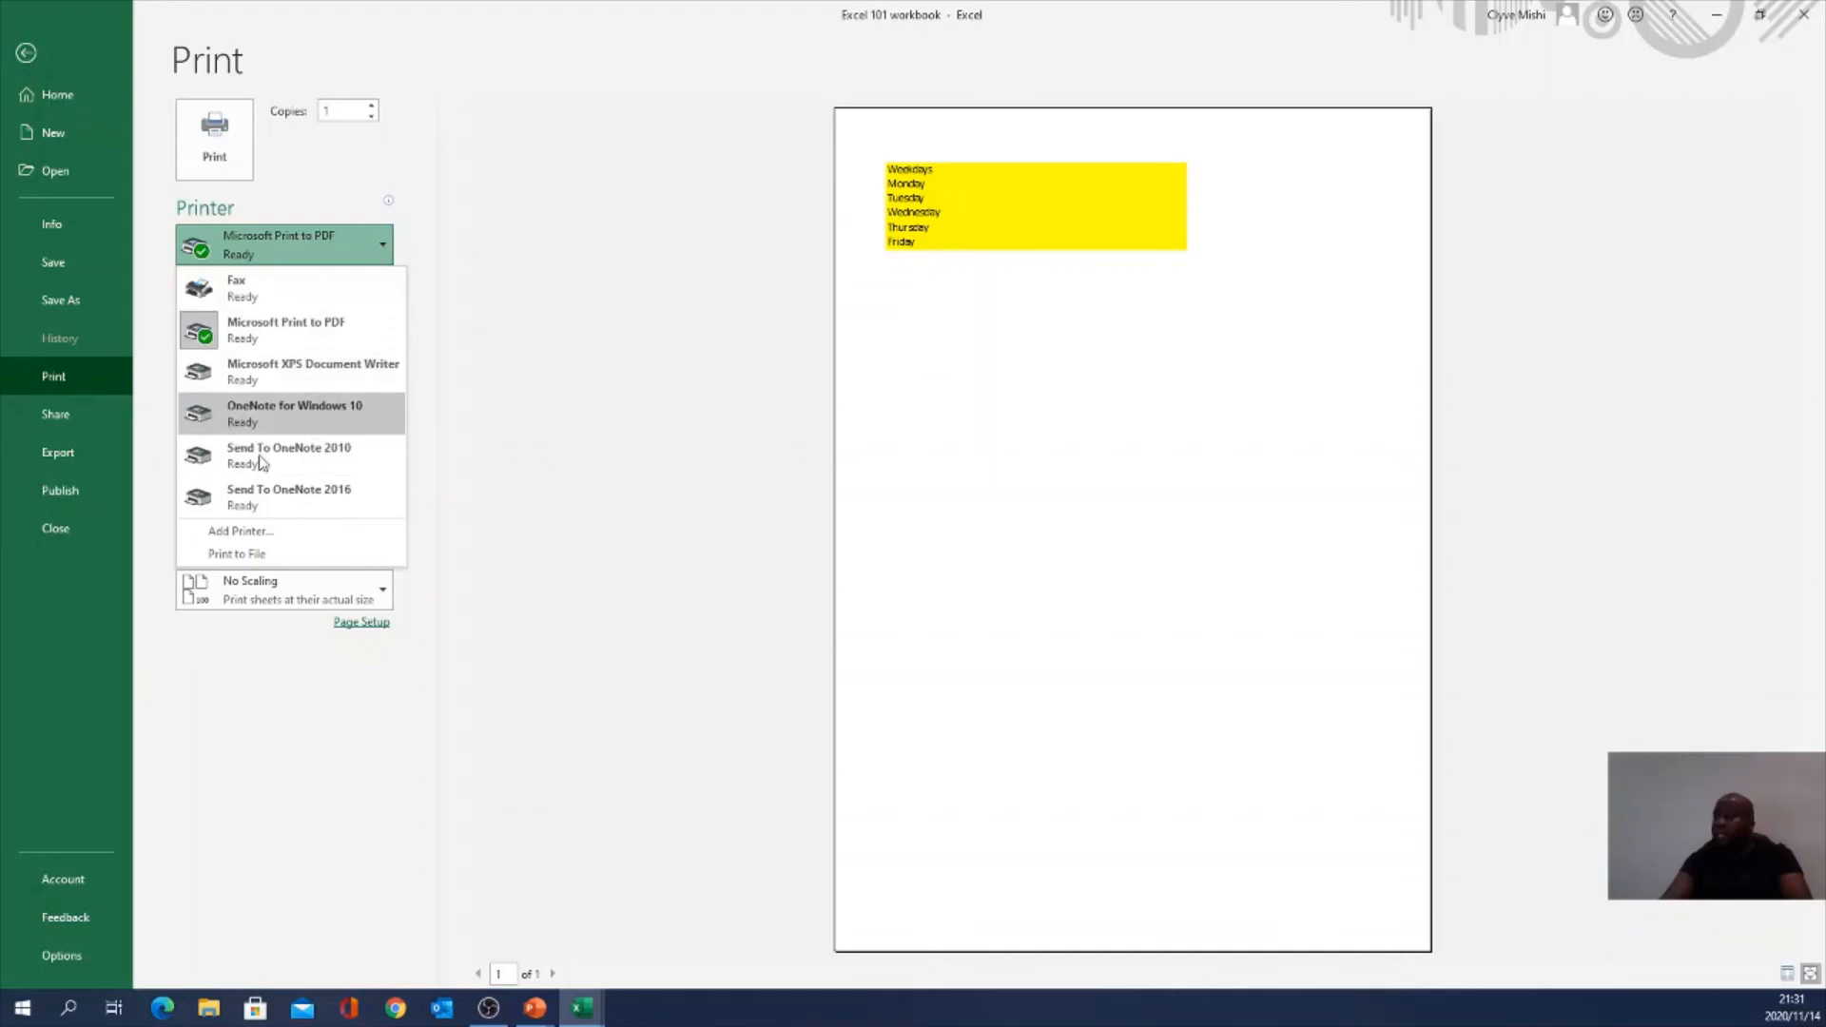
left_click(241, 340)
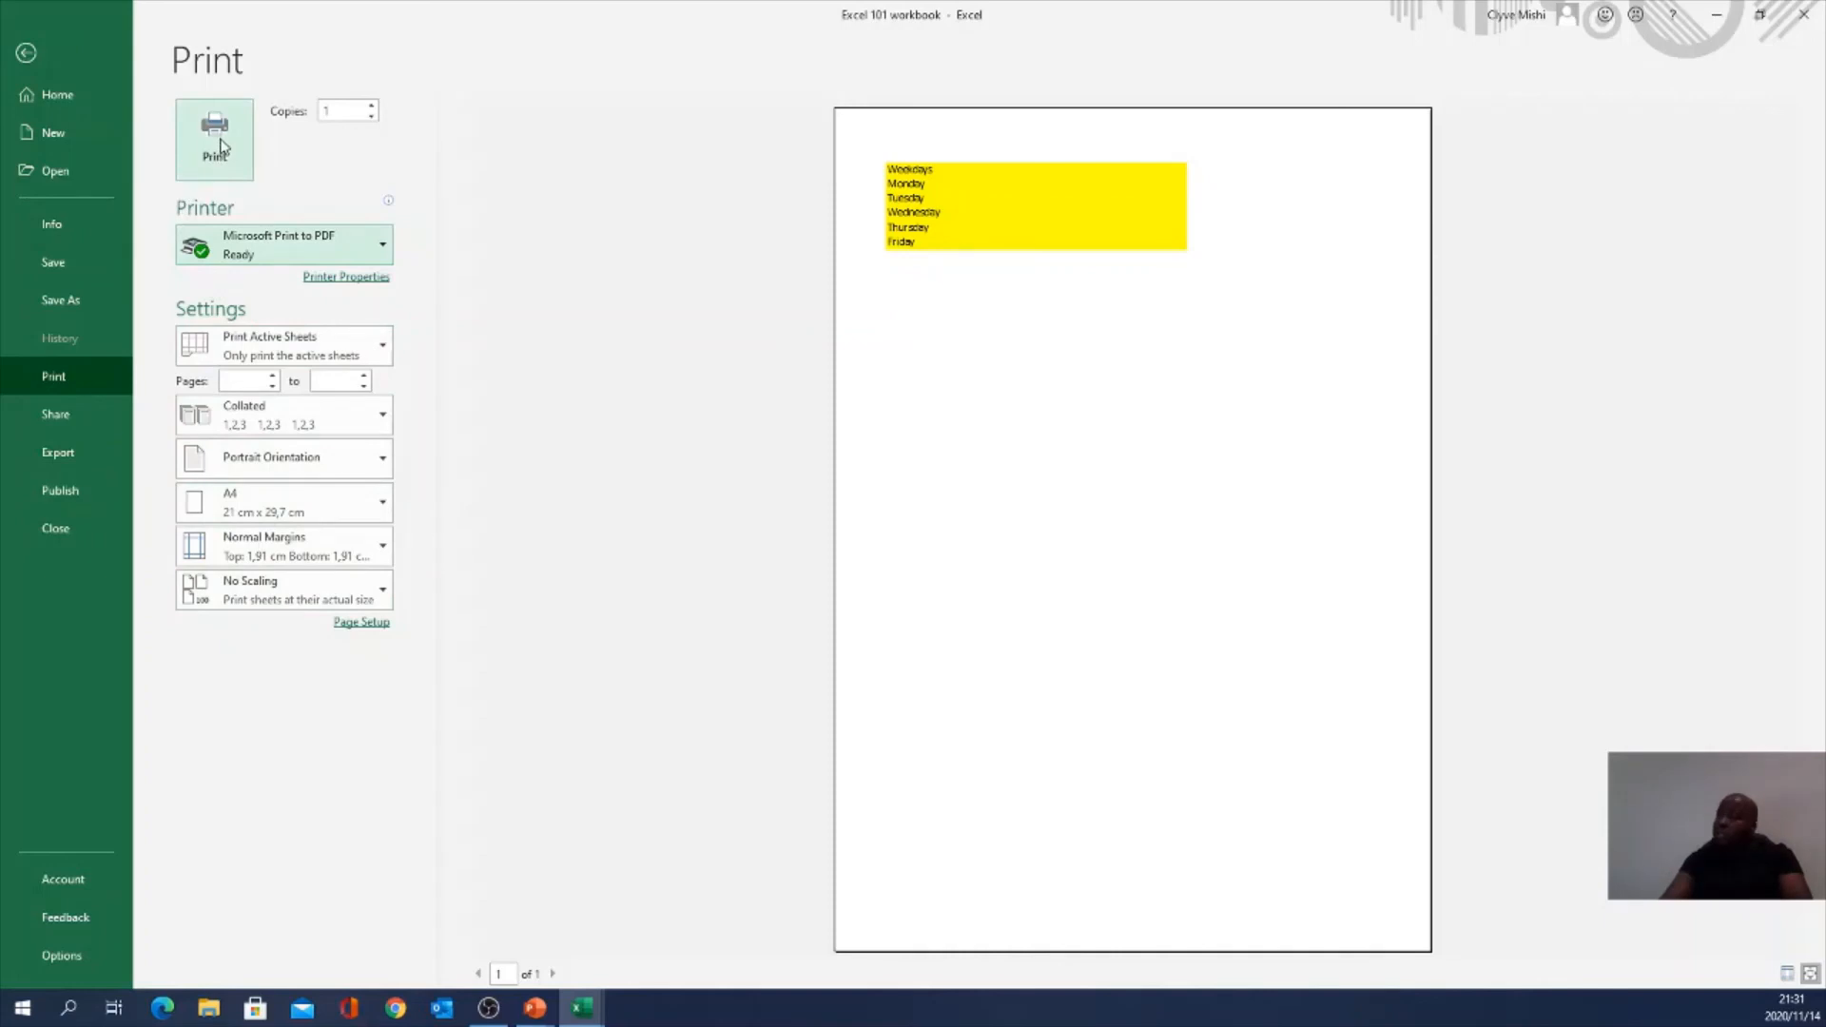
left_click(215, 141)
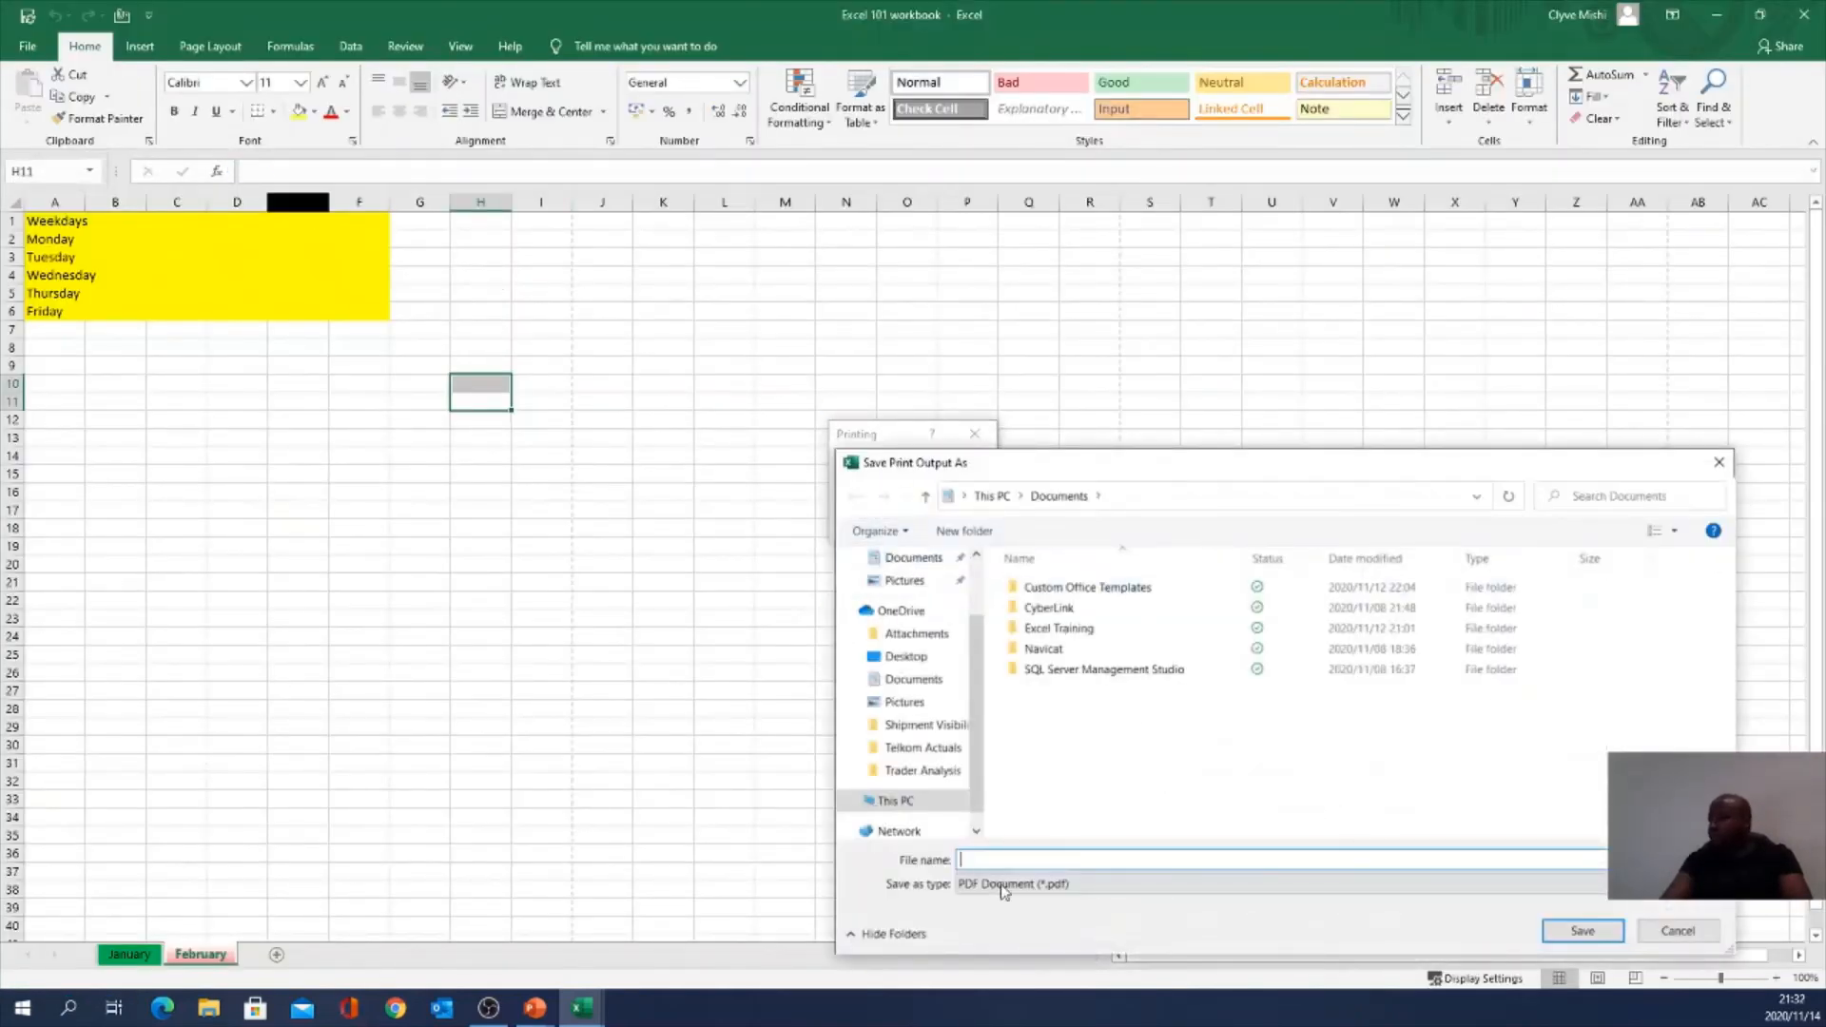
Step: Save the print output as 'Excel 101 pdf' in the Desktop's Excel 101 folder
left_click_drag(1149, 471, 796, 267)
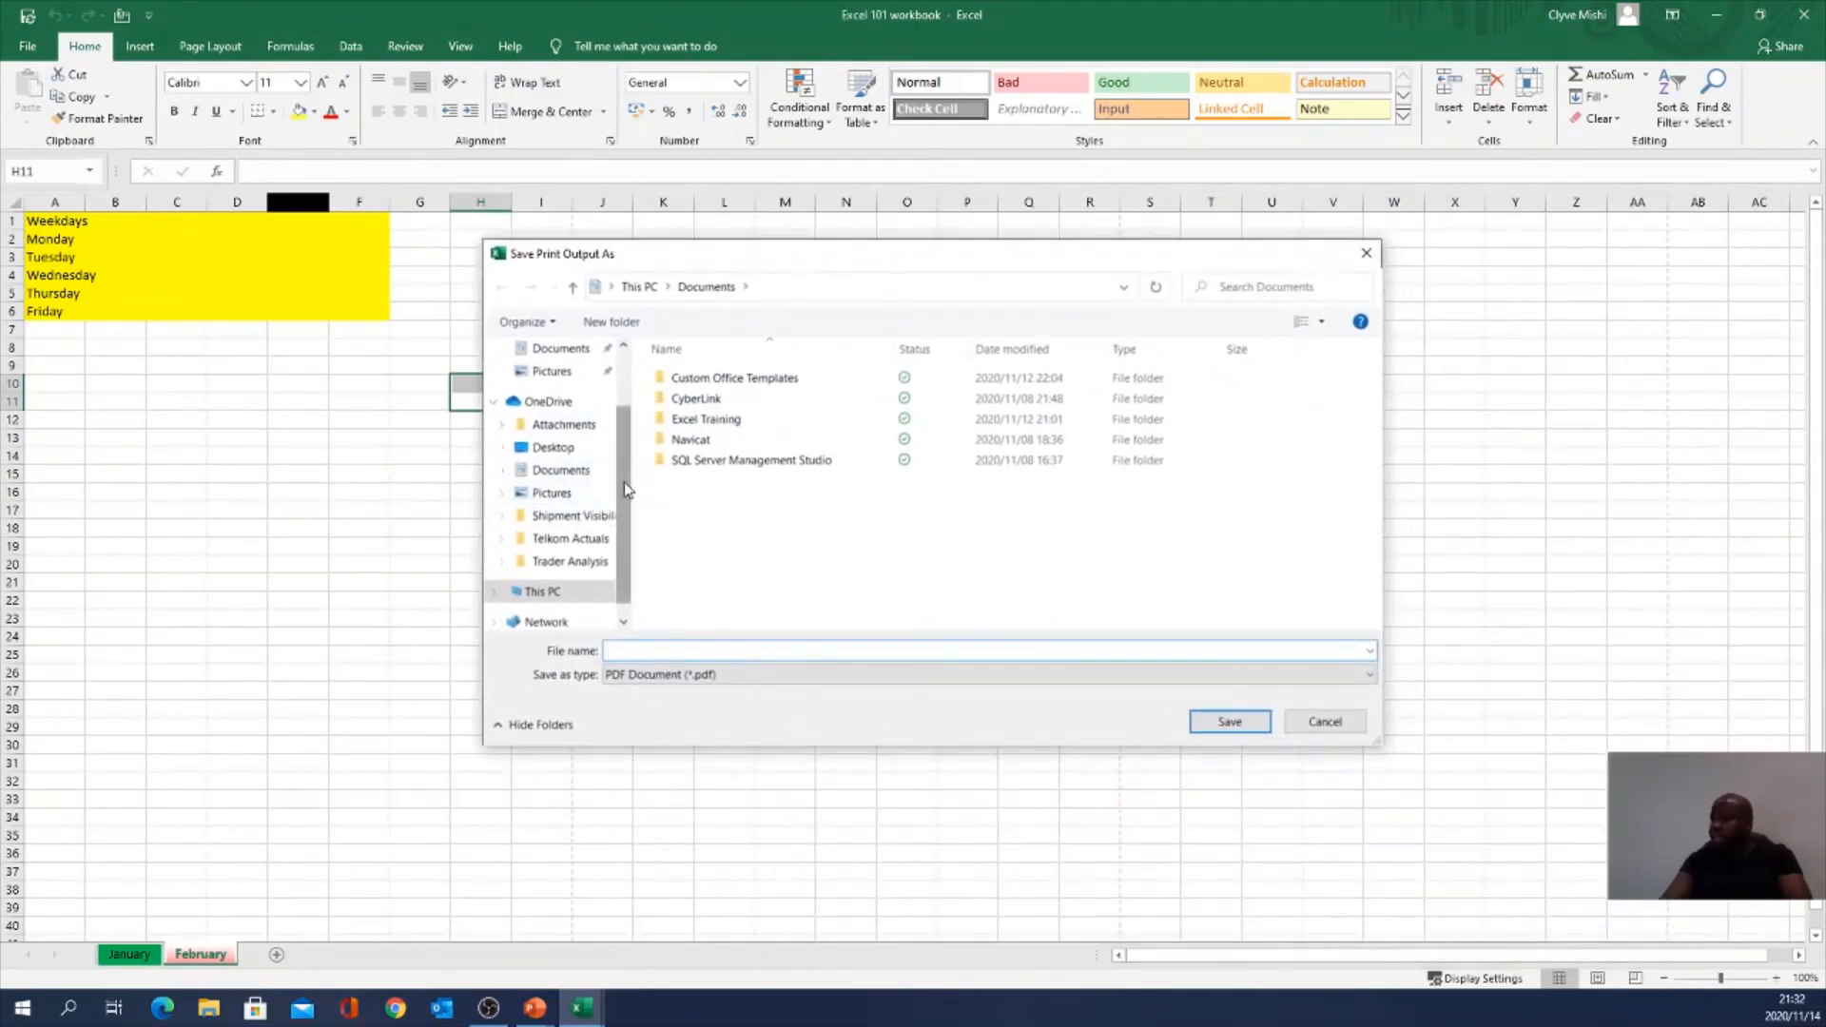
left_click_drag(626, 489, 654, 538)
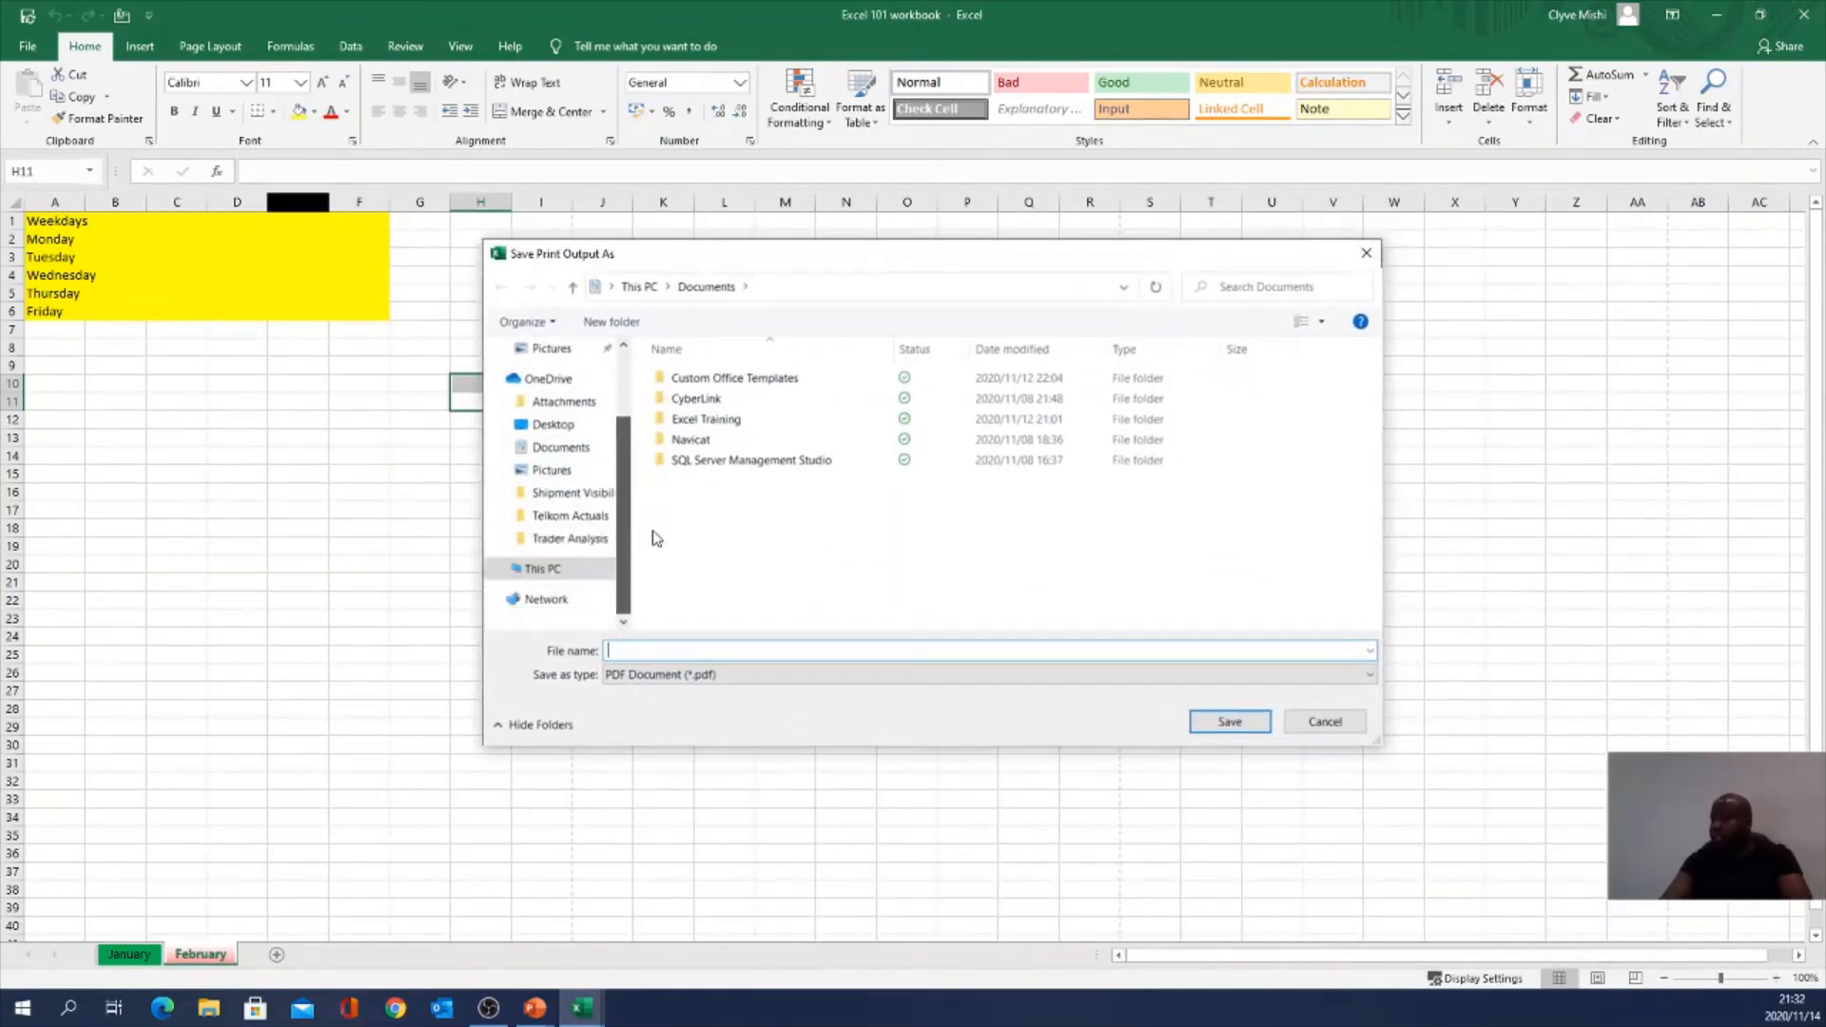
left_click(559, 425)
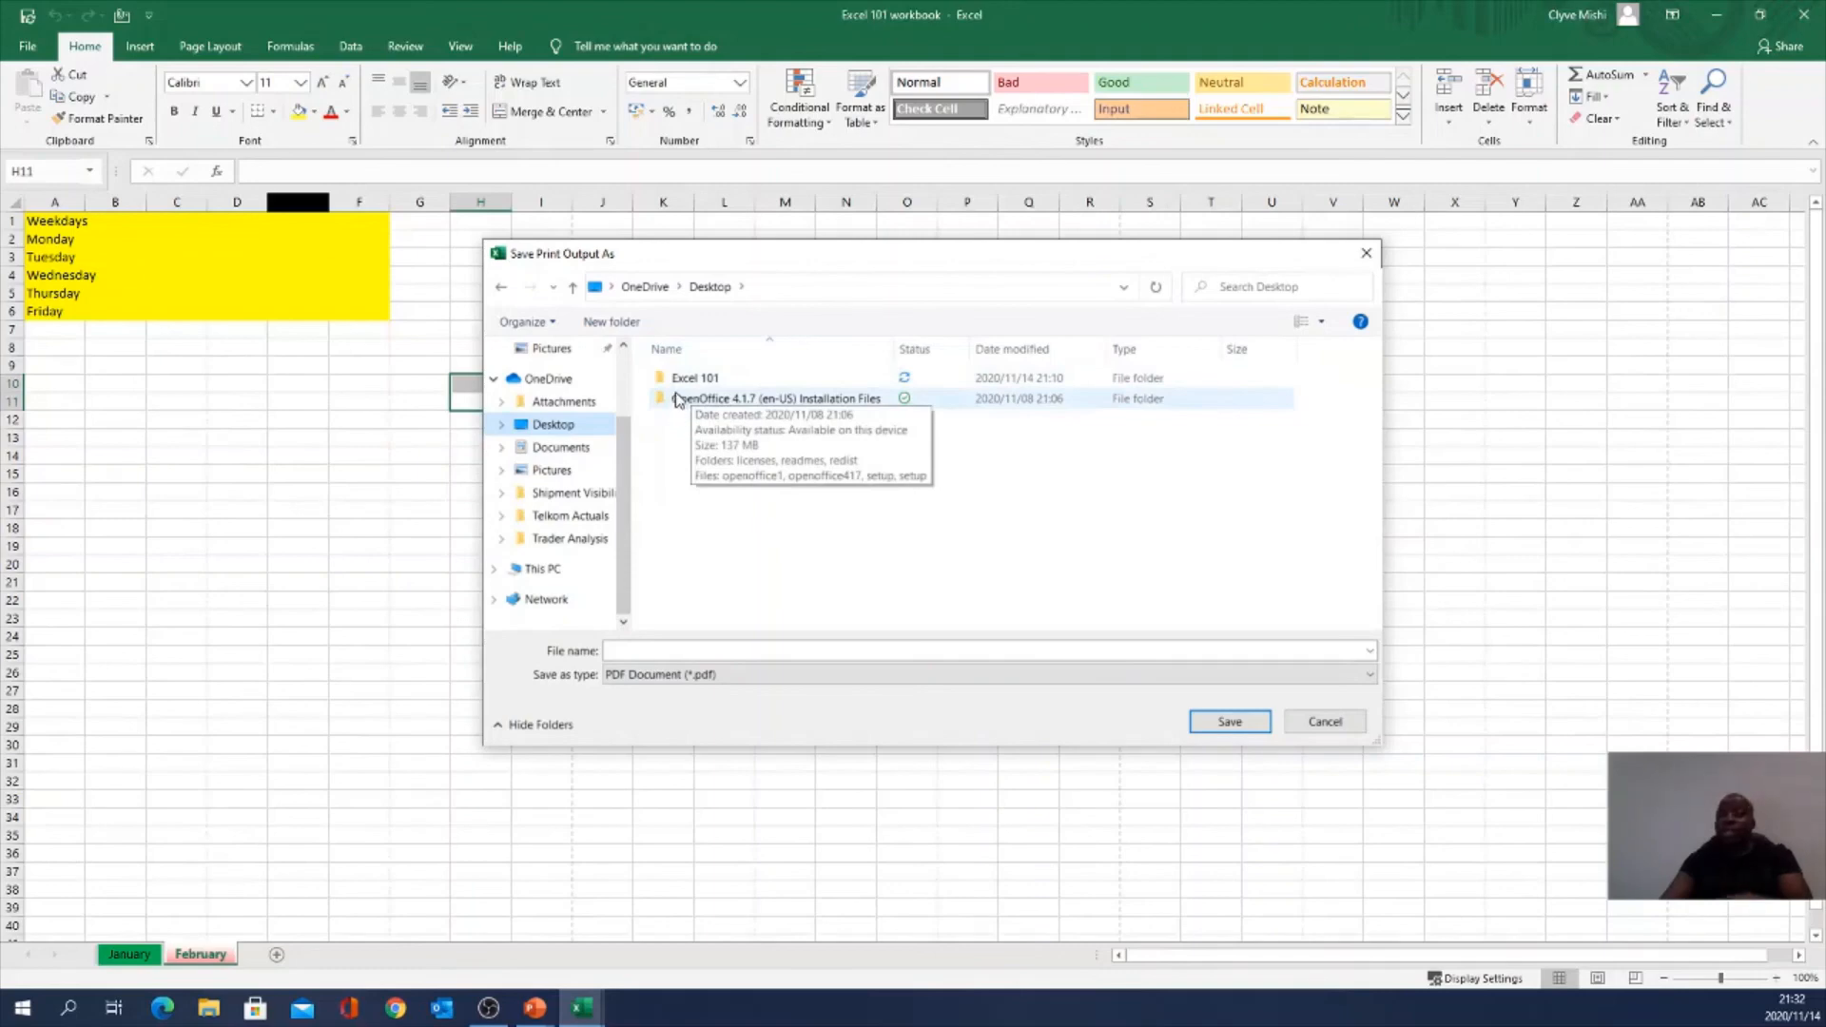
double_click(731, 383)
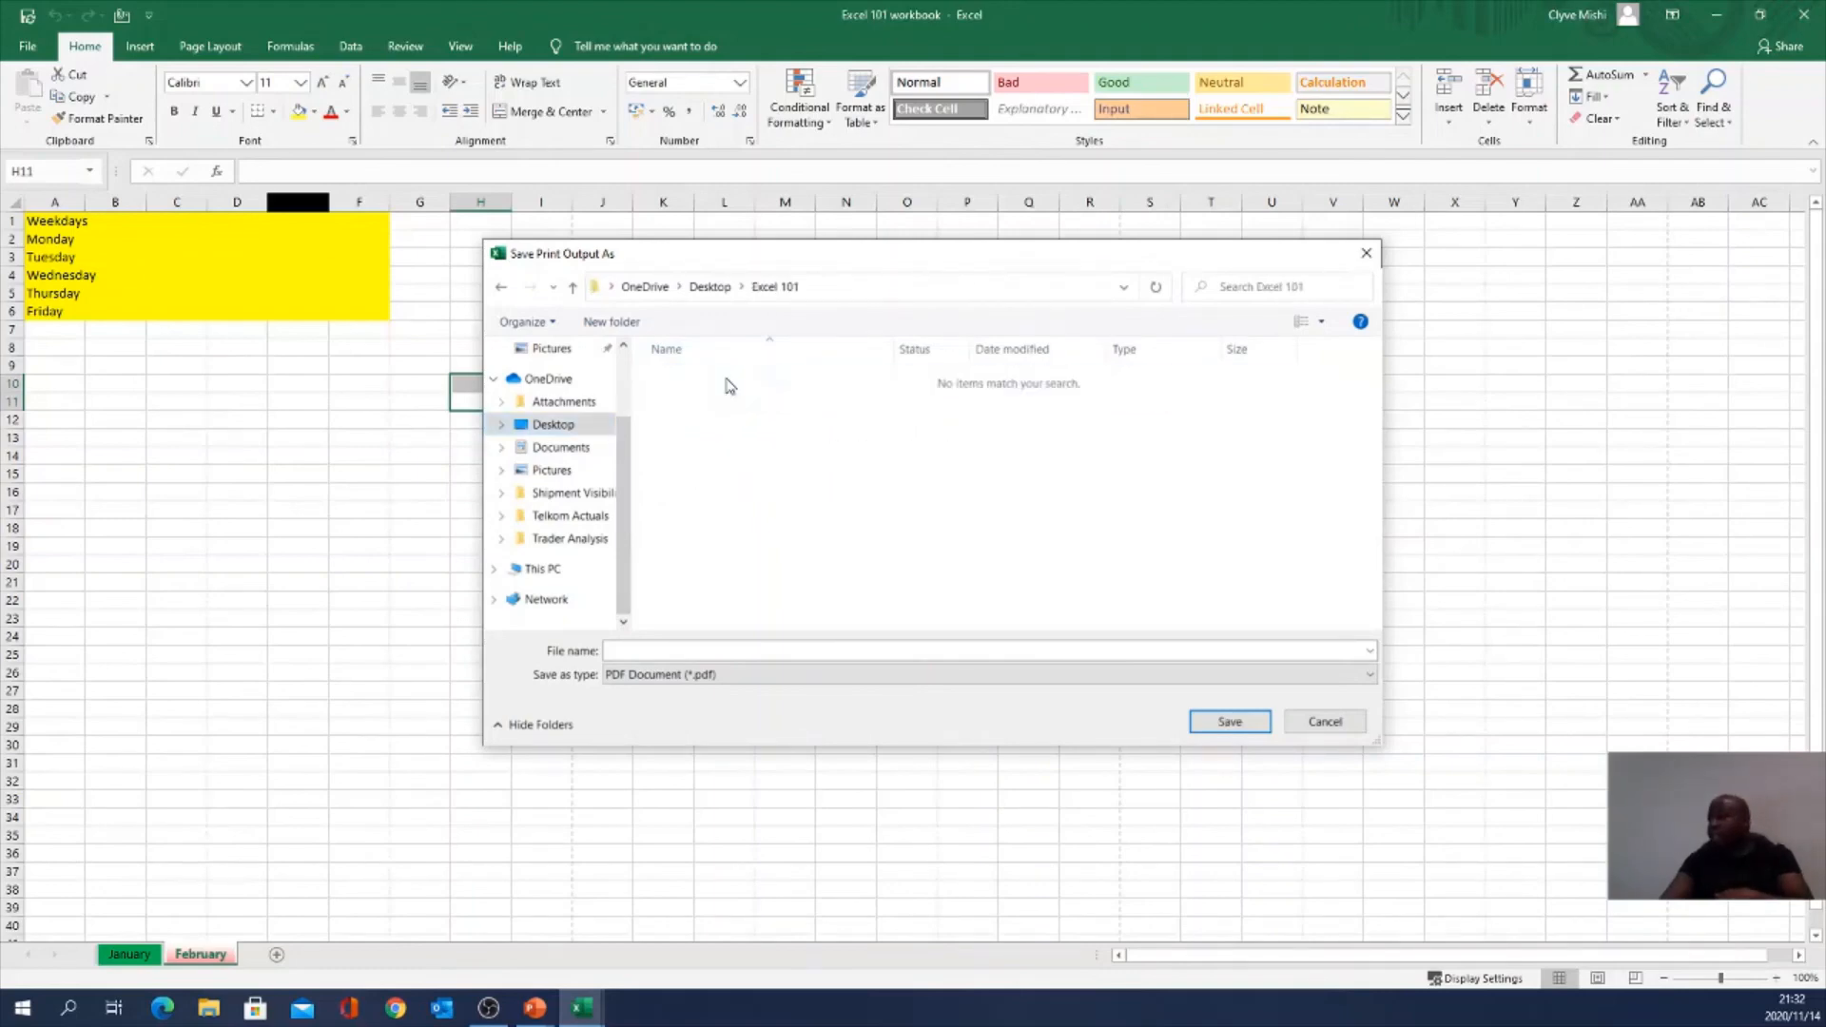
left_click(653, 649)
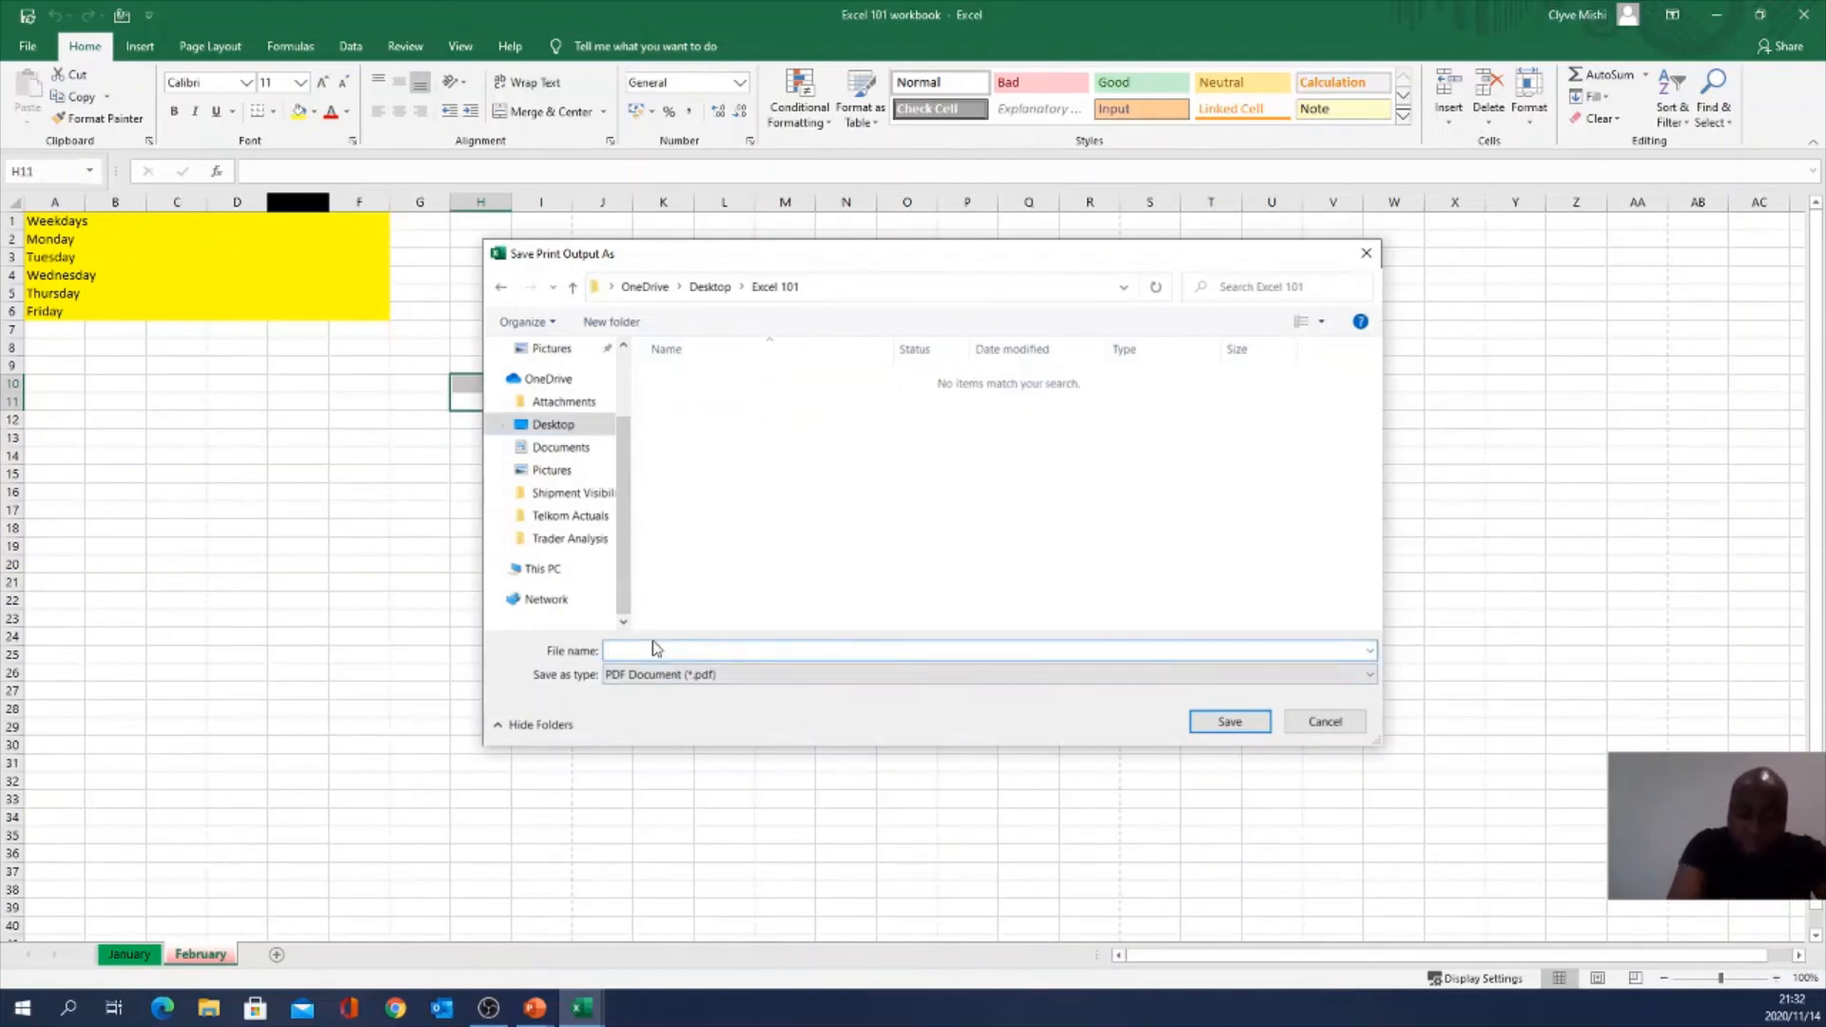
type("Excel")
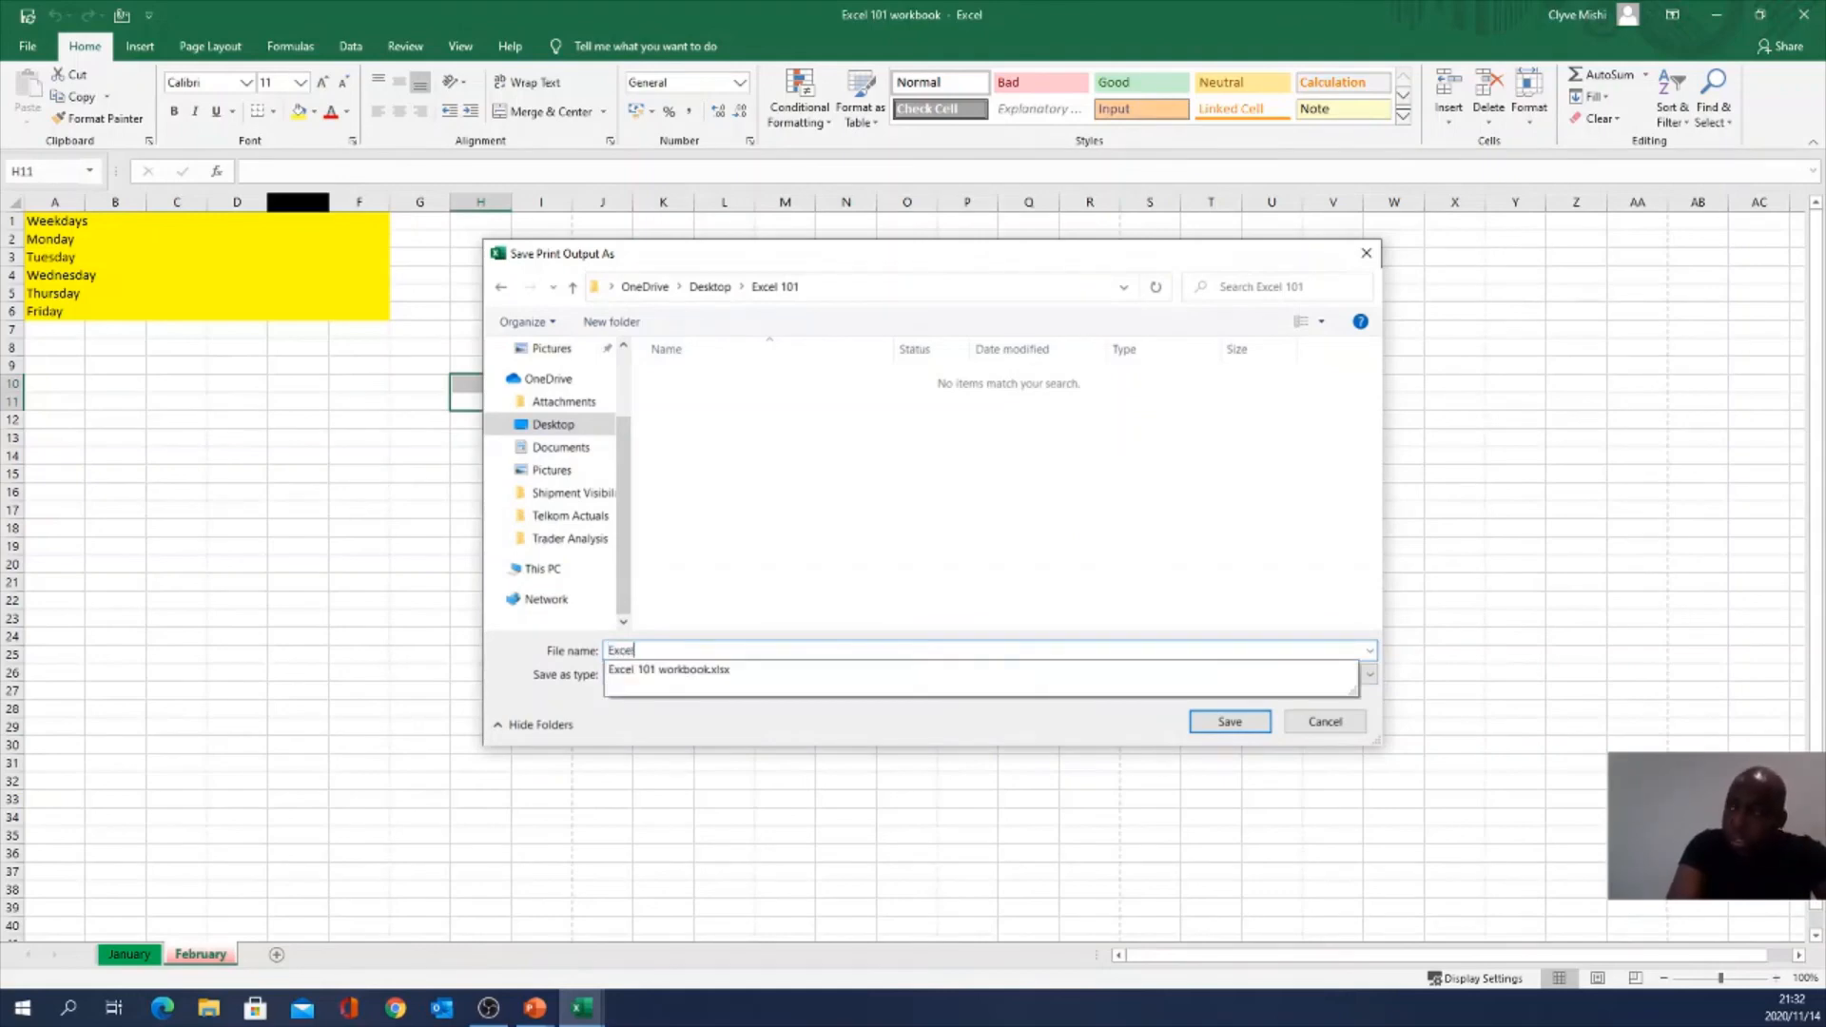
type(" 101 ")
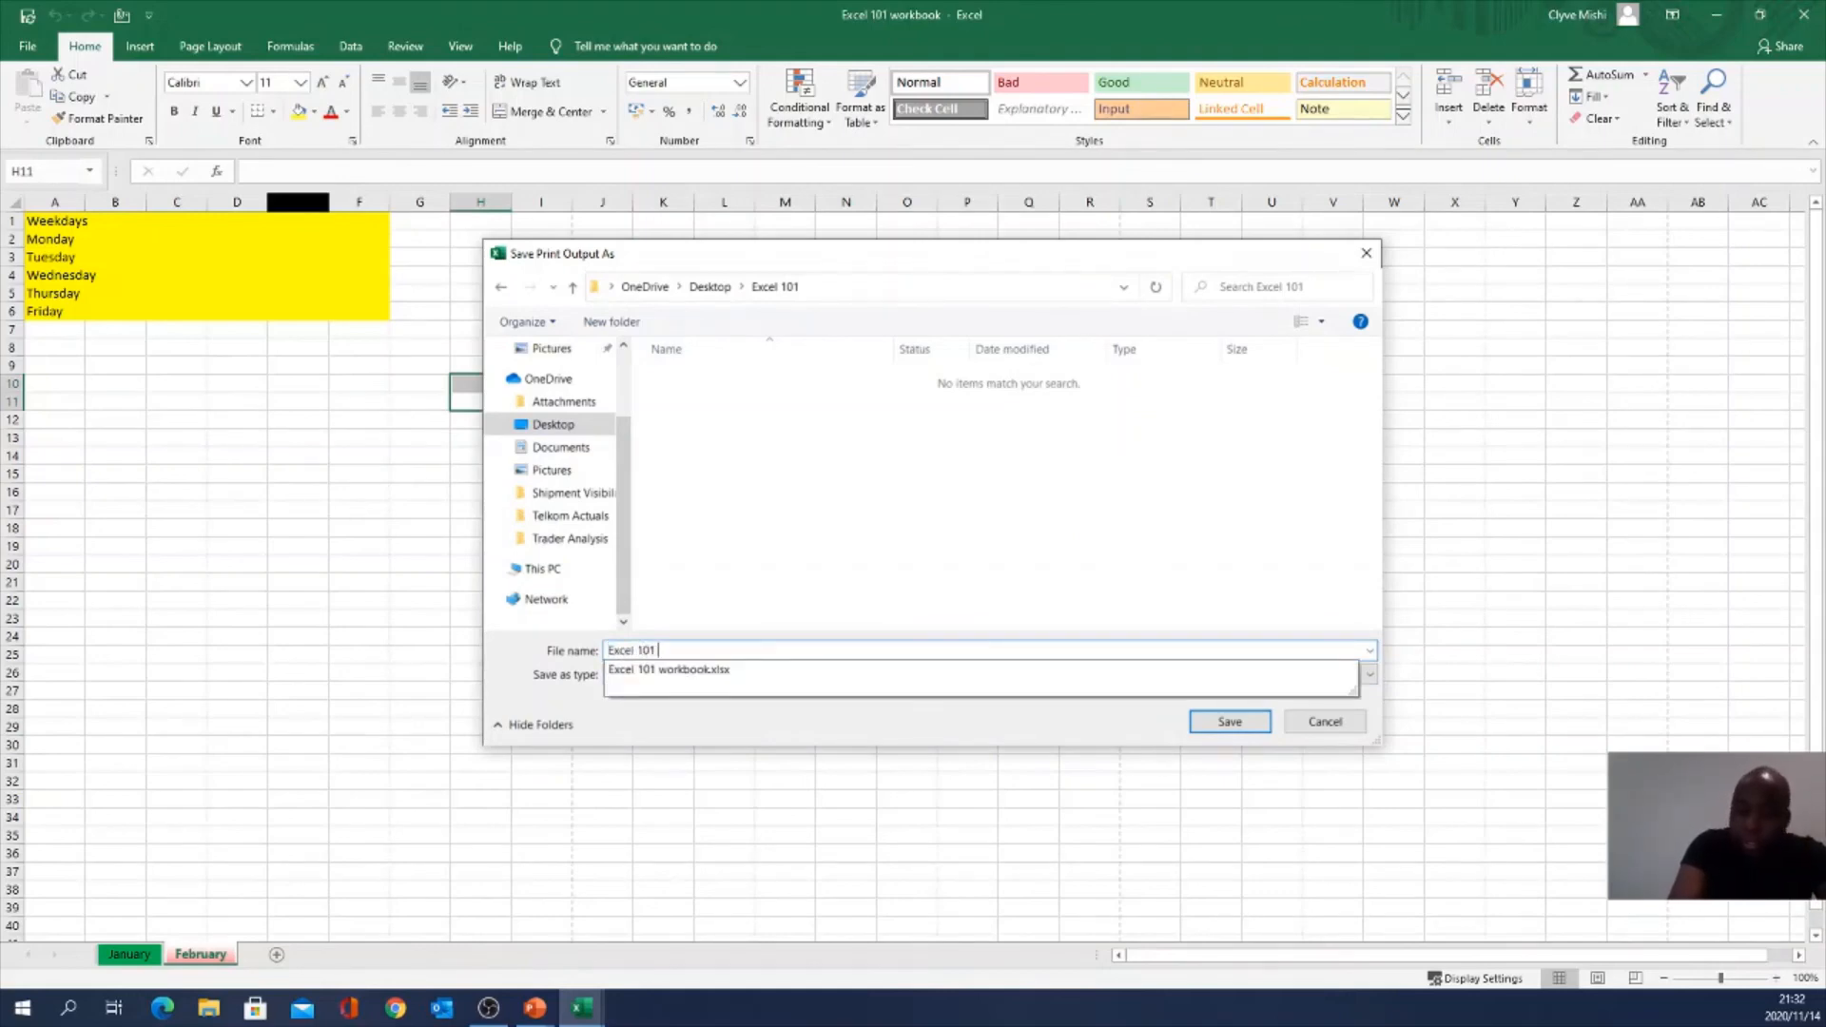
type("pdf")
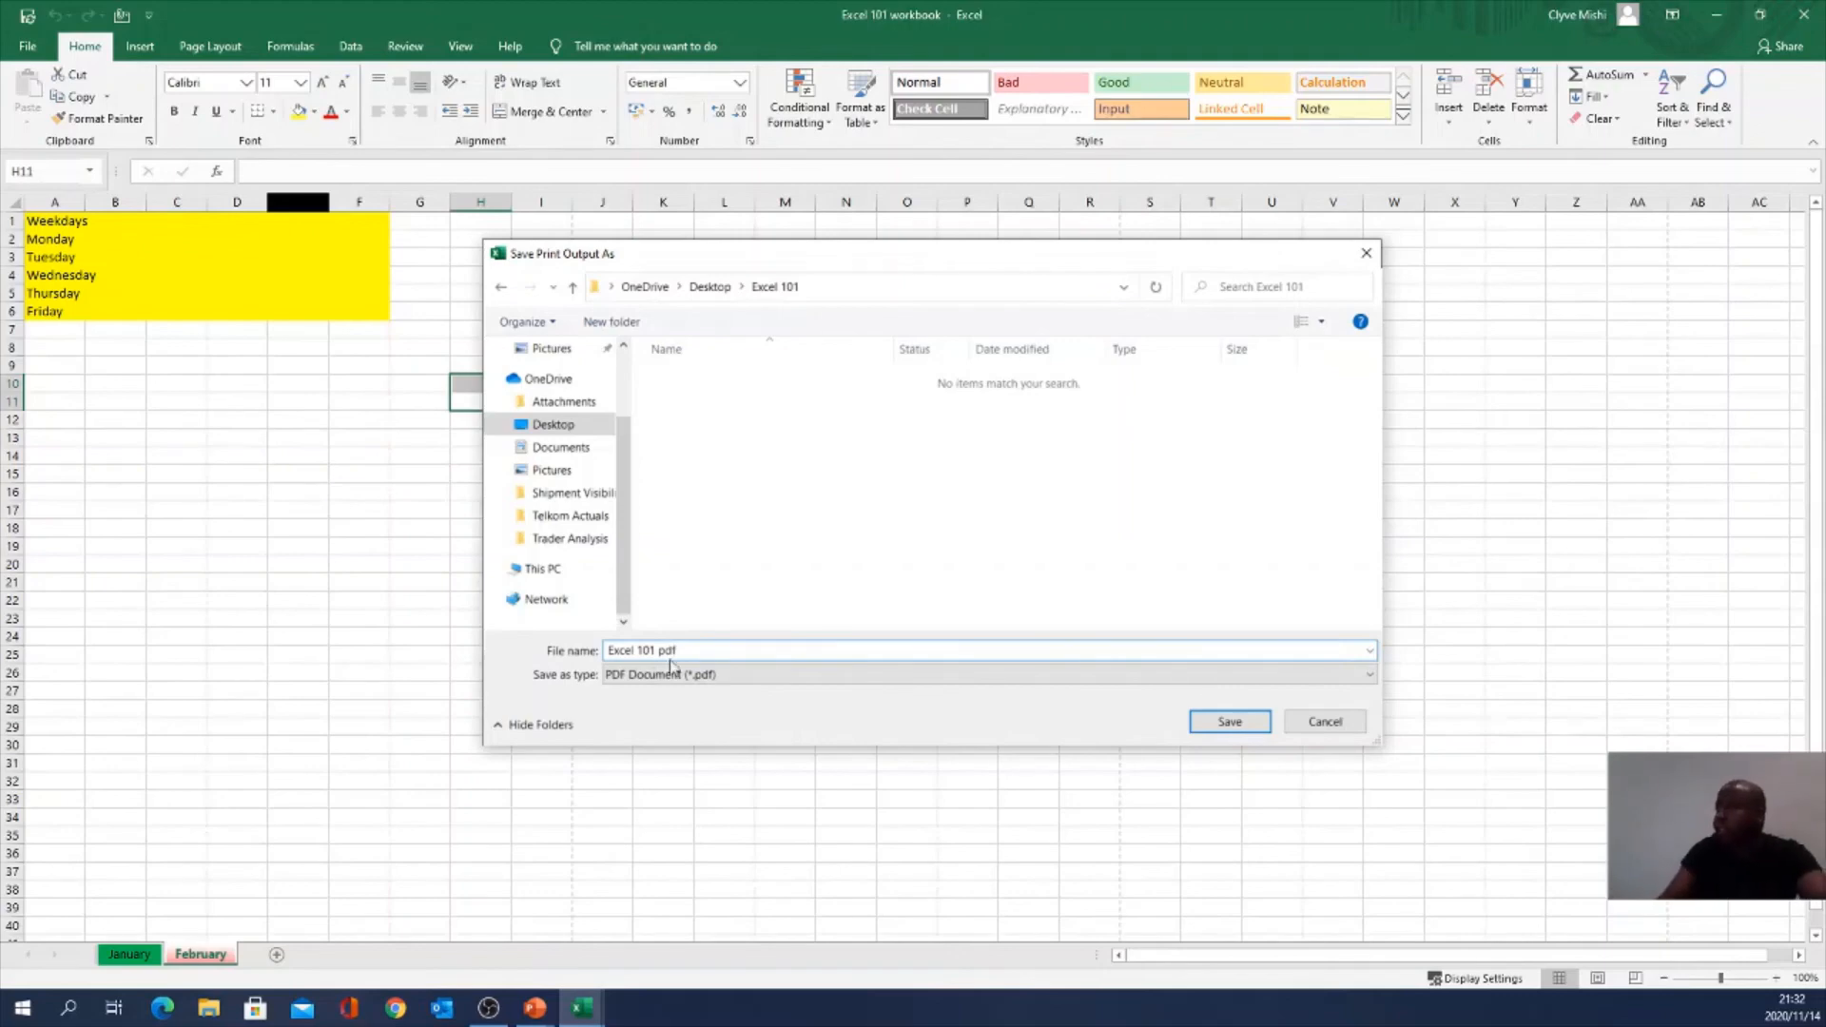
left_click(1222, 727)
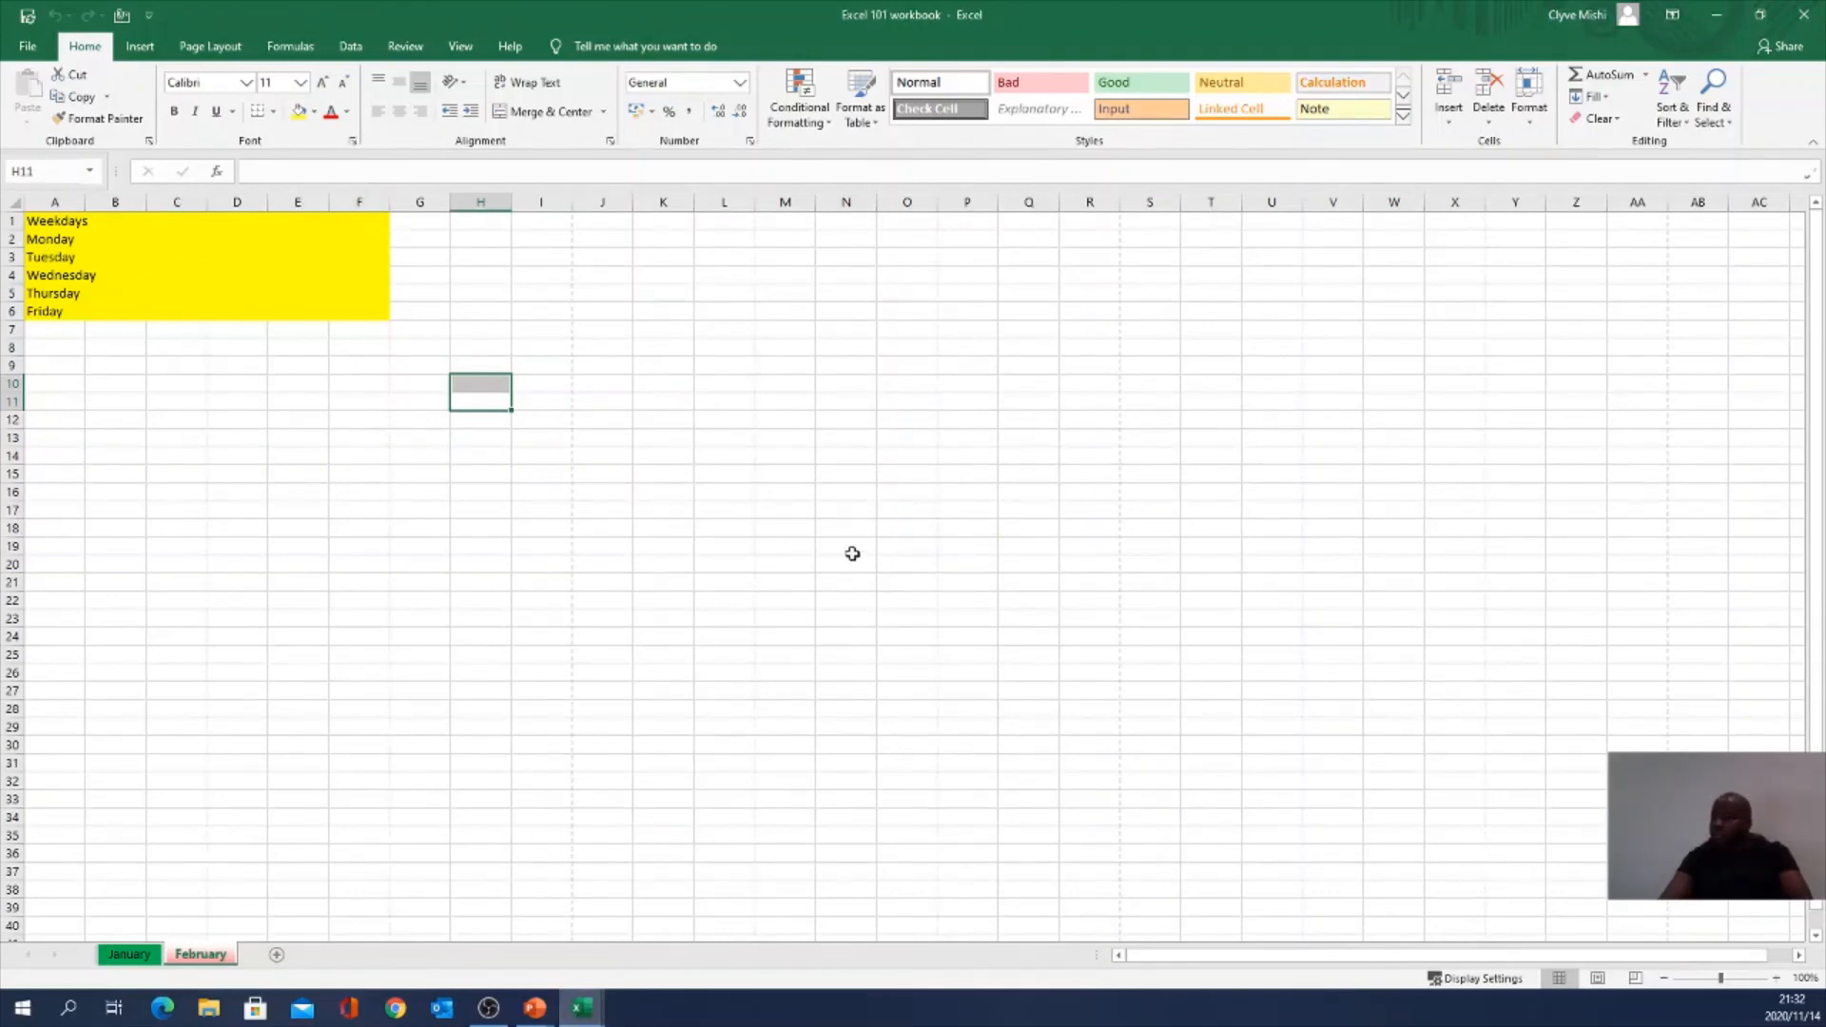
Step: Minimize Excel, open the desktop Excel 101 folder, and open Excel 101.pdf in Microsoft Edge
left_click(1717, 16)
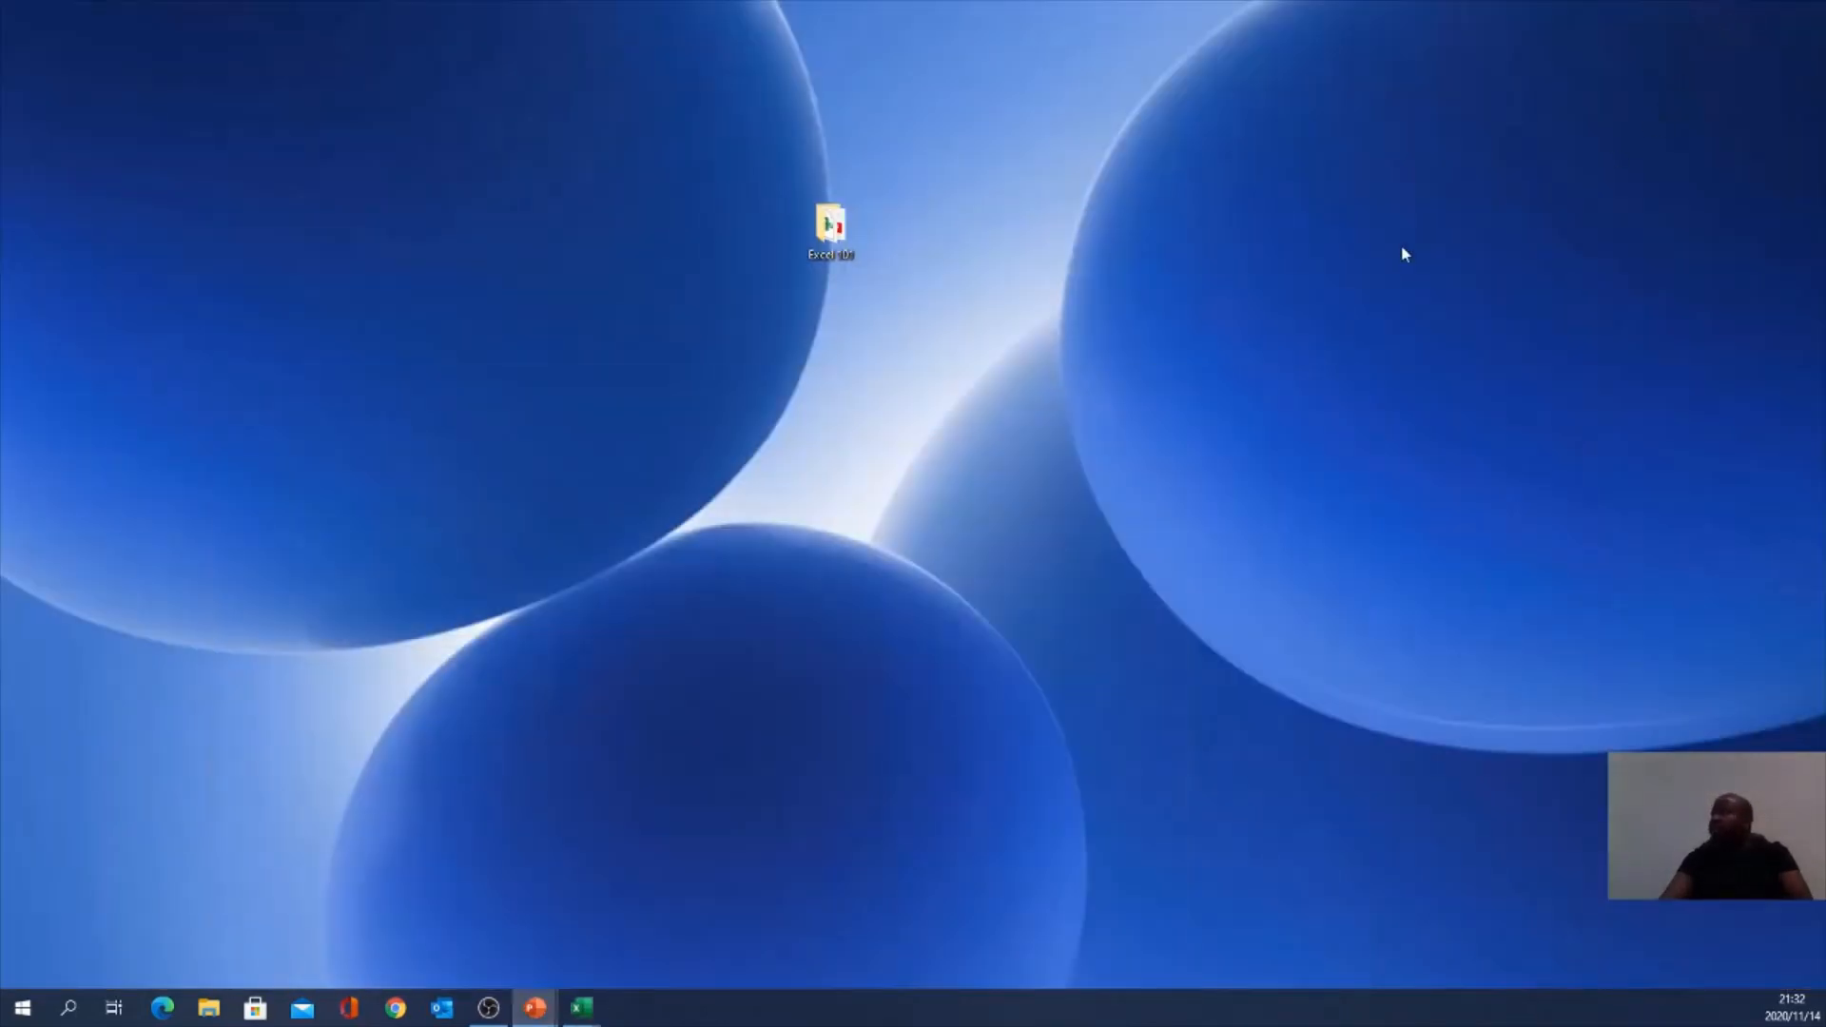
left_click(827, 225)
double_click(826, 228)
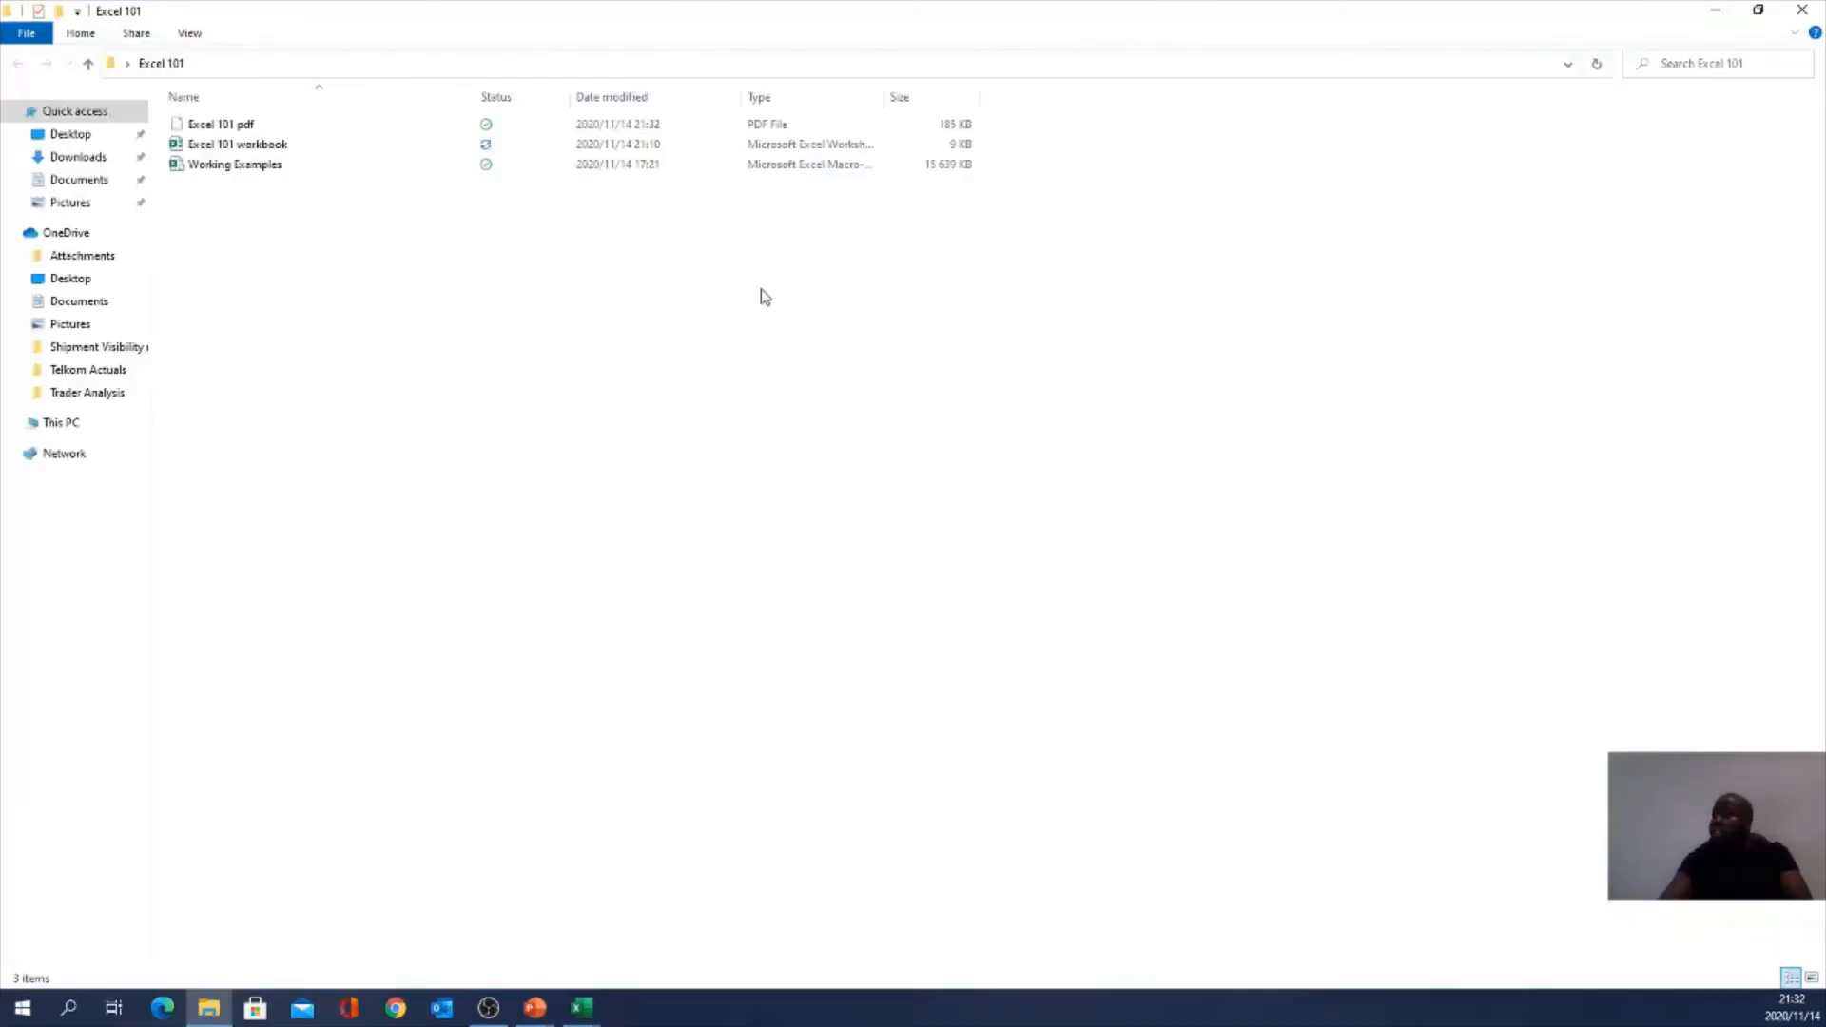
left_click(239, 129)
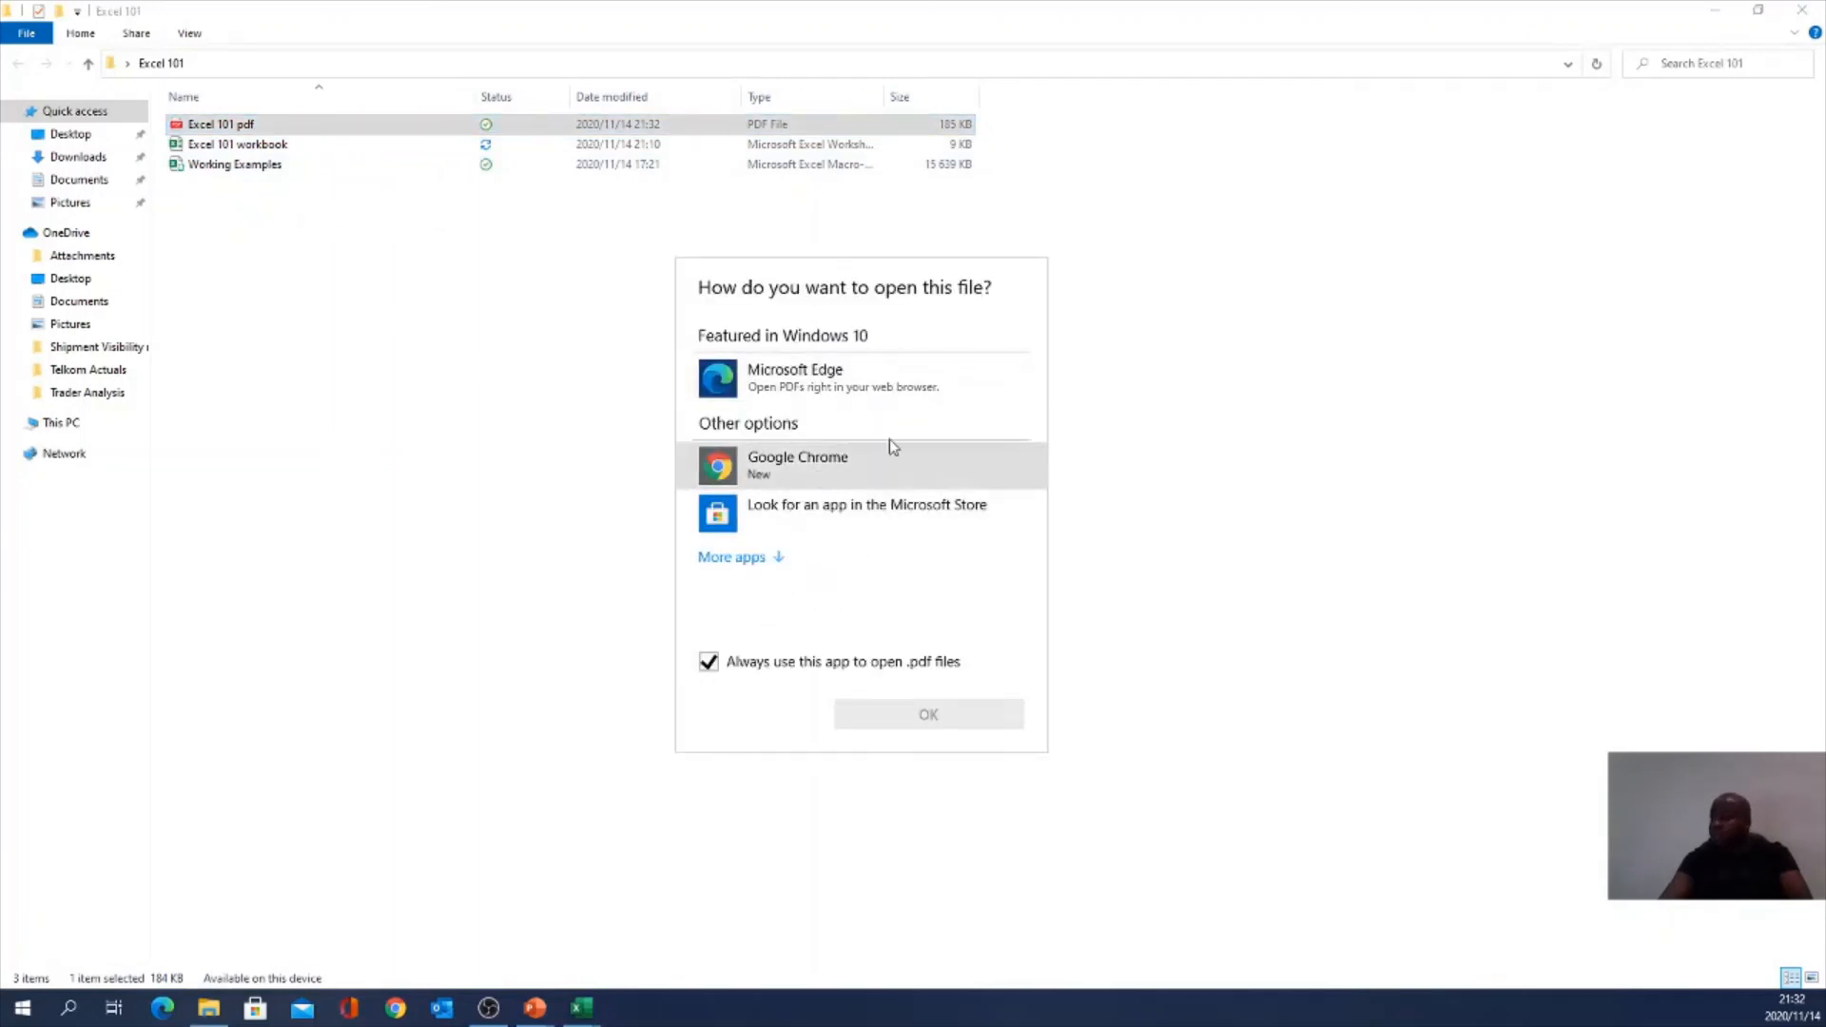
left_click(810, 385)
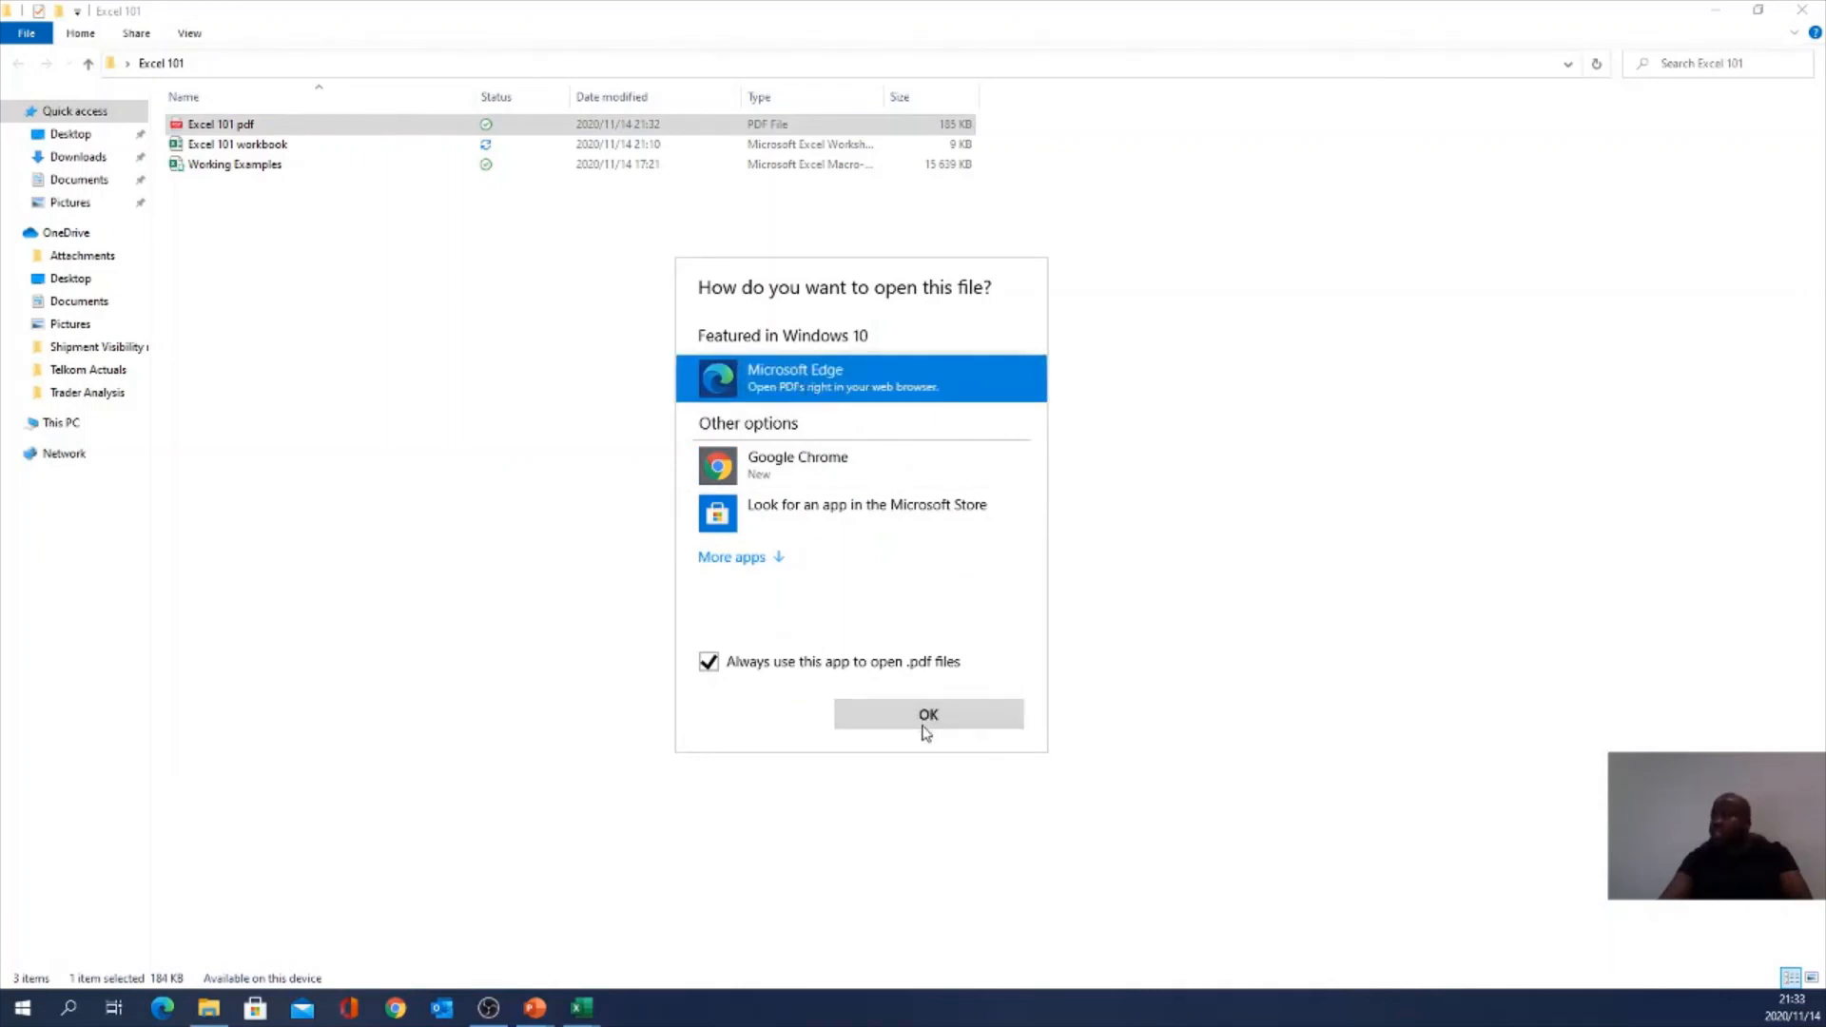
left_click(927, 721)
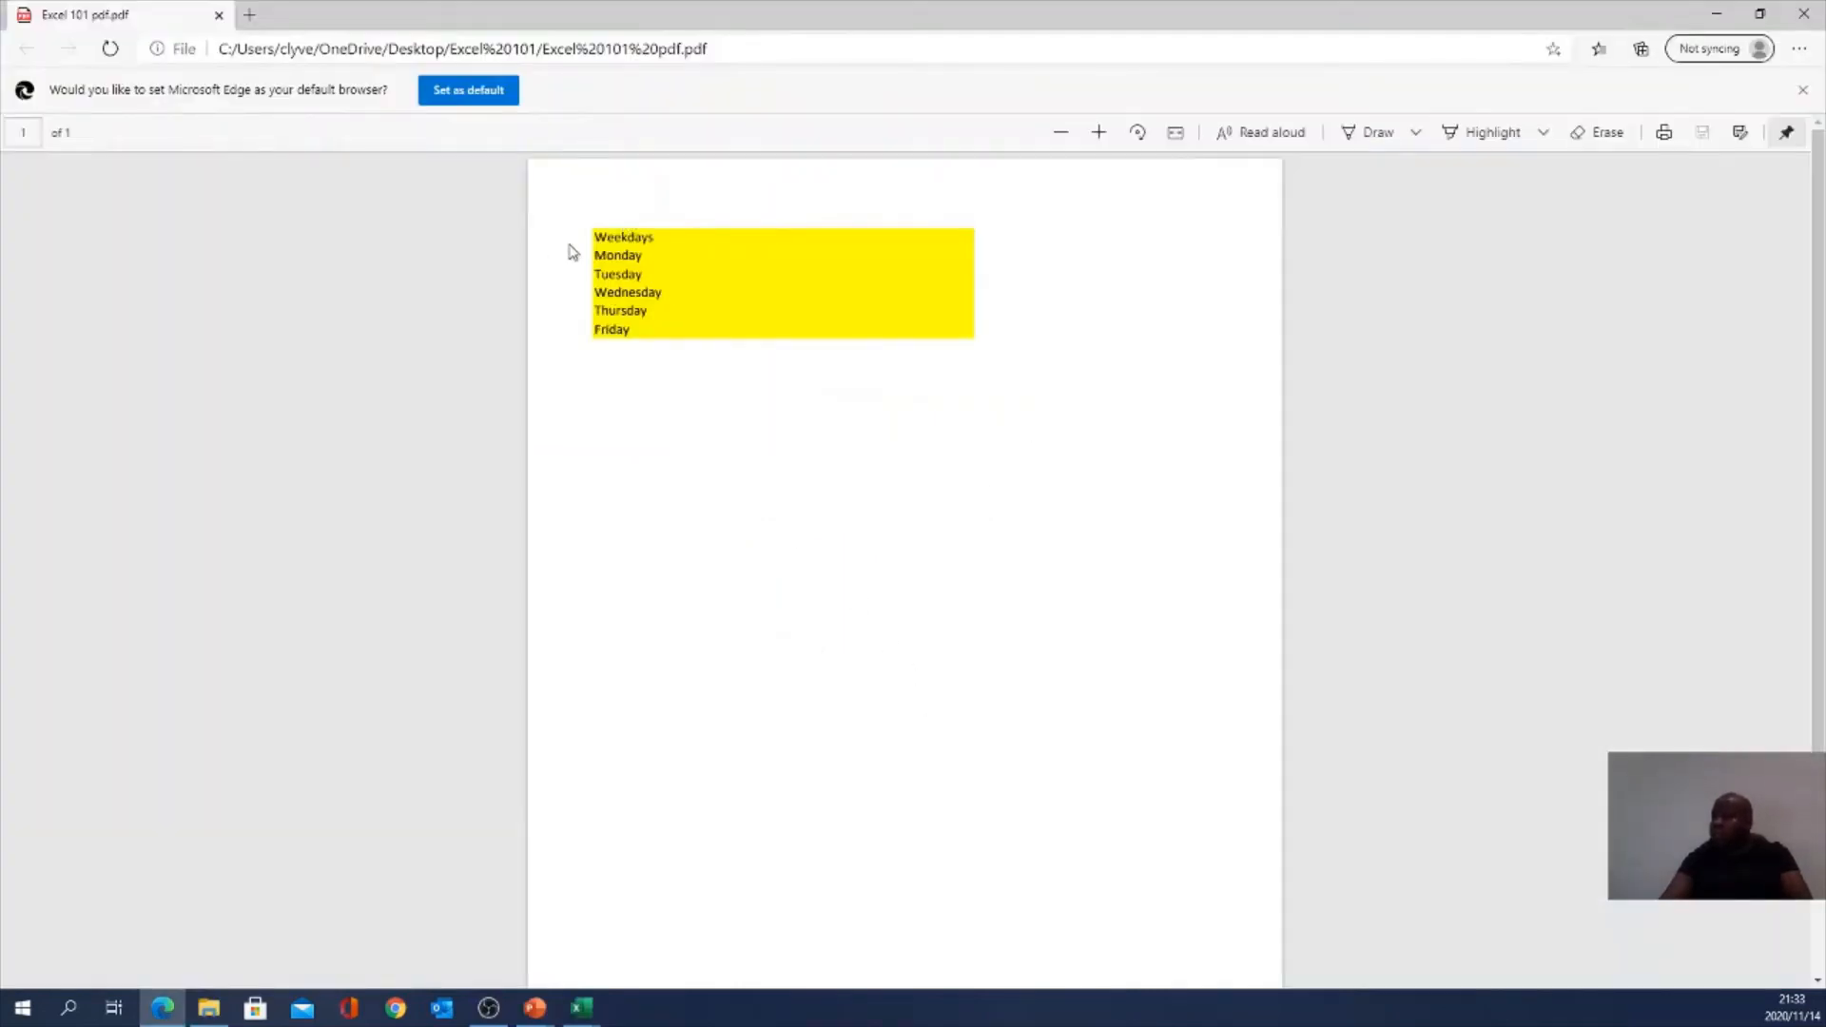
Step: Select the weekday lines and the word Thursday in the PDF, then close Edge
left_click_drag(600, 241, 664, 317)
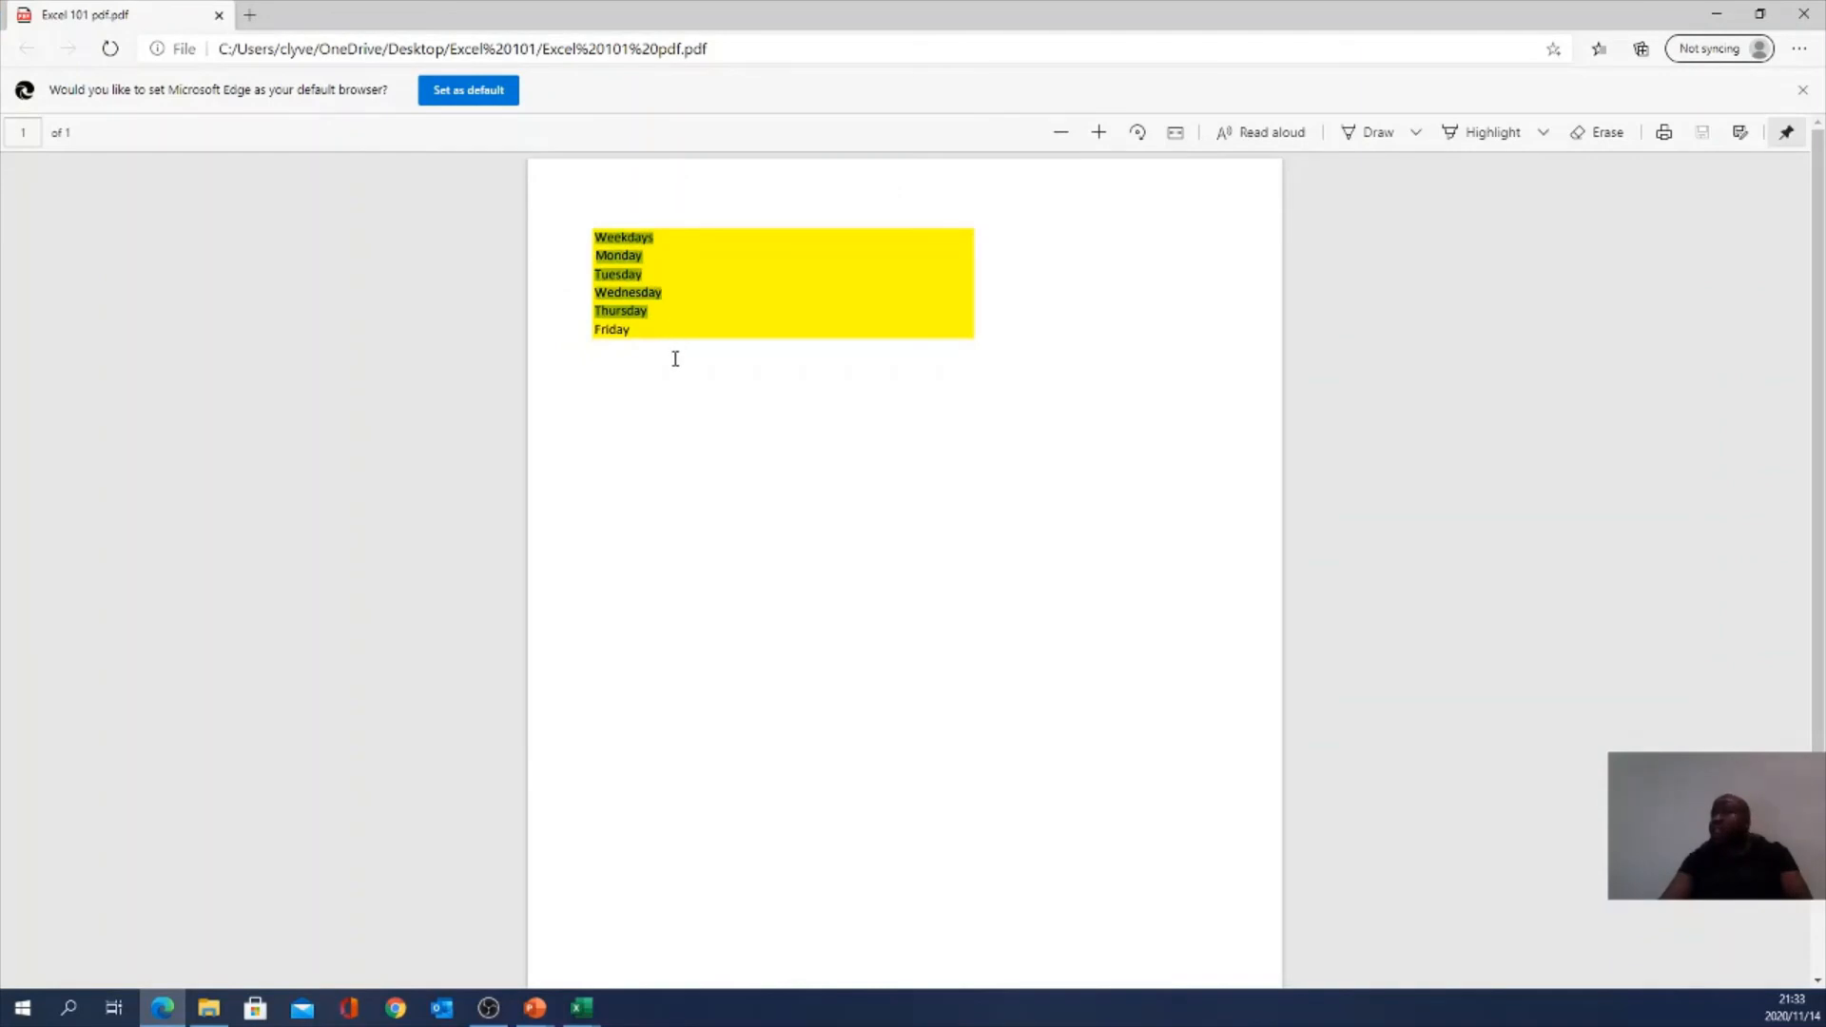
left_click_drag(629, 336, 577, 223)
left_click(632, 274)
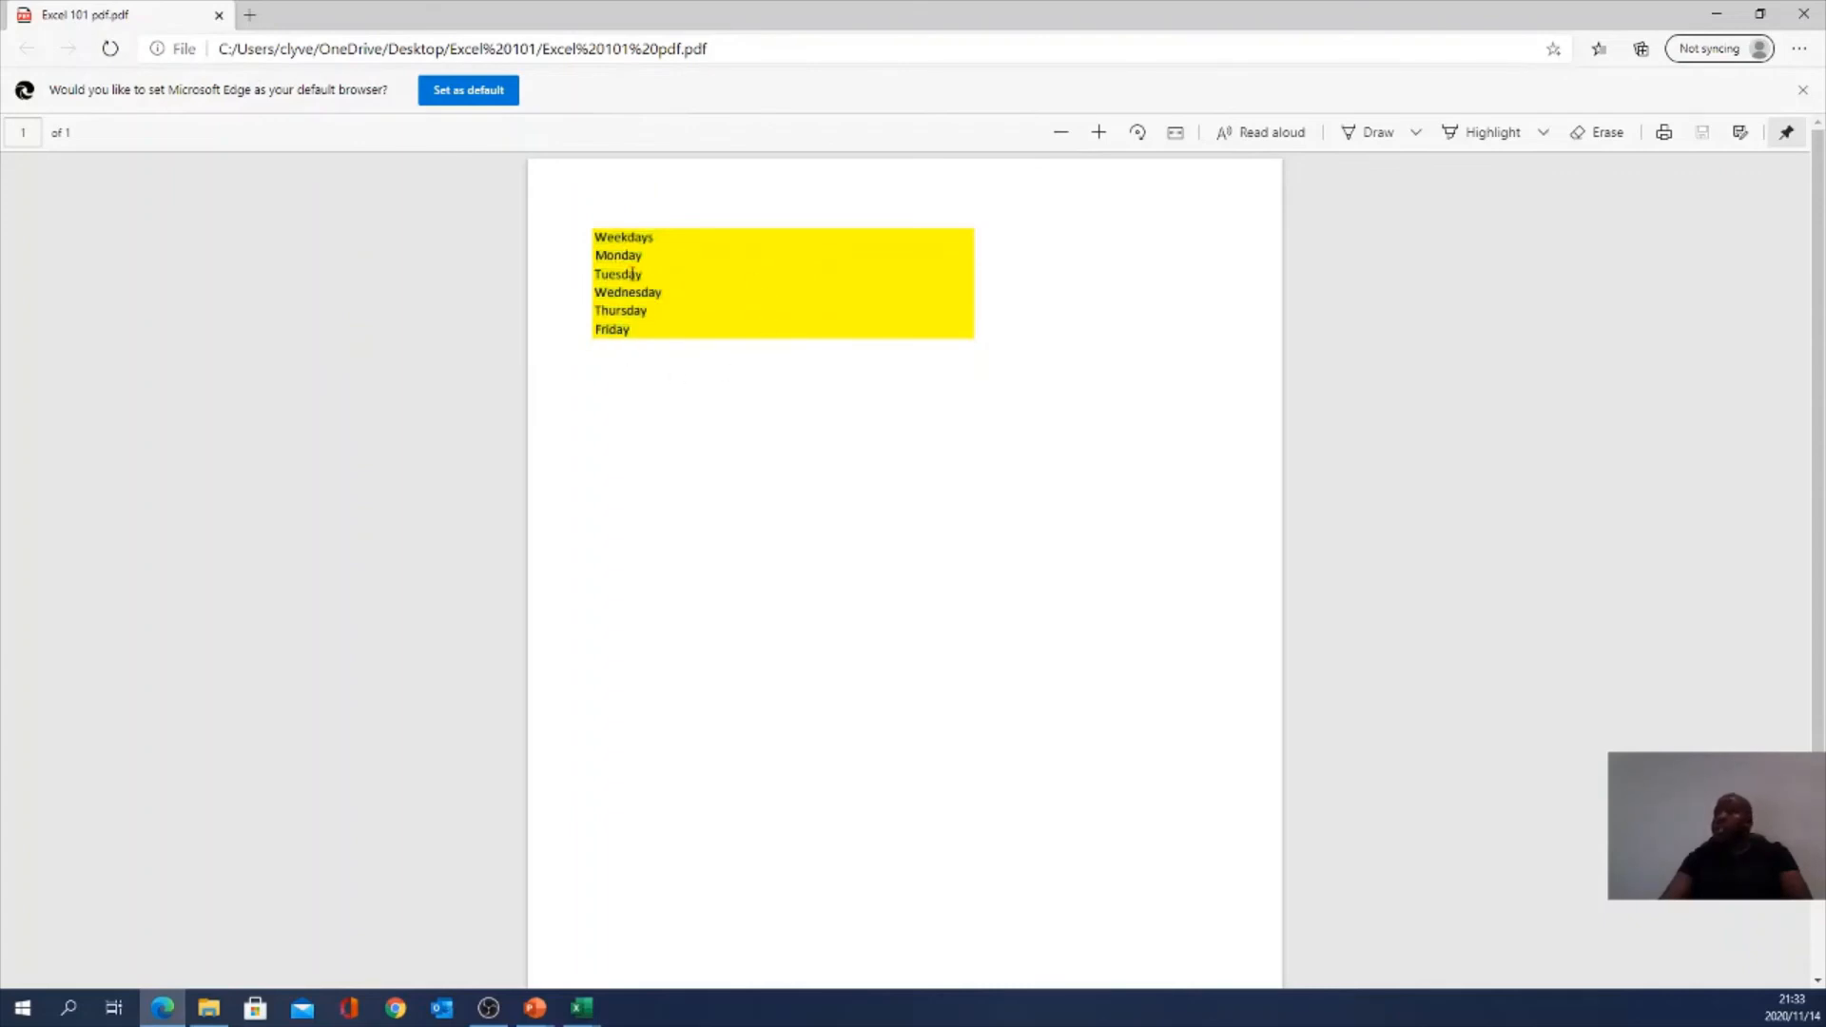
double_click(630, 306)
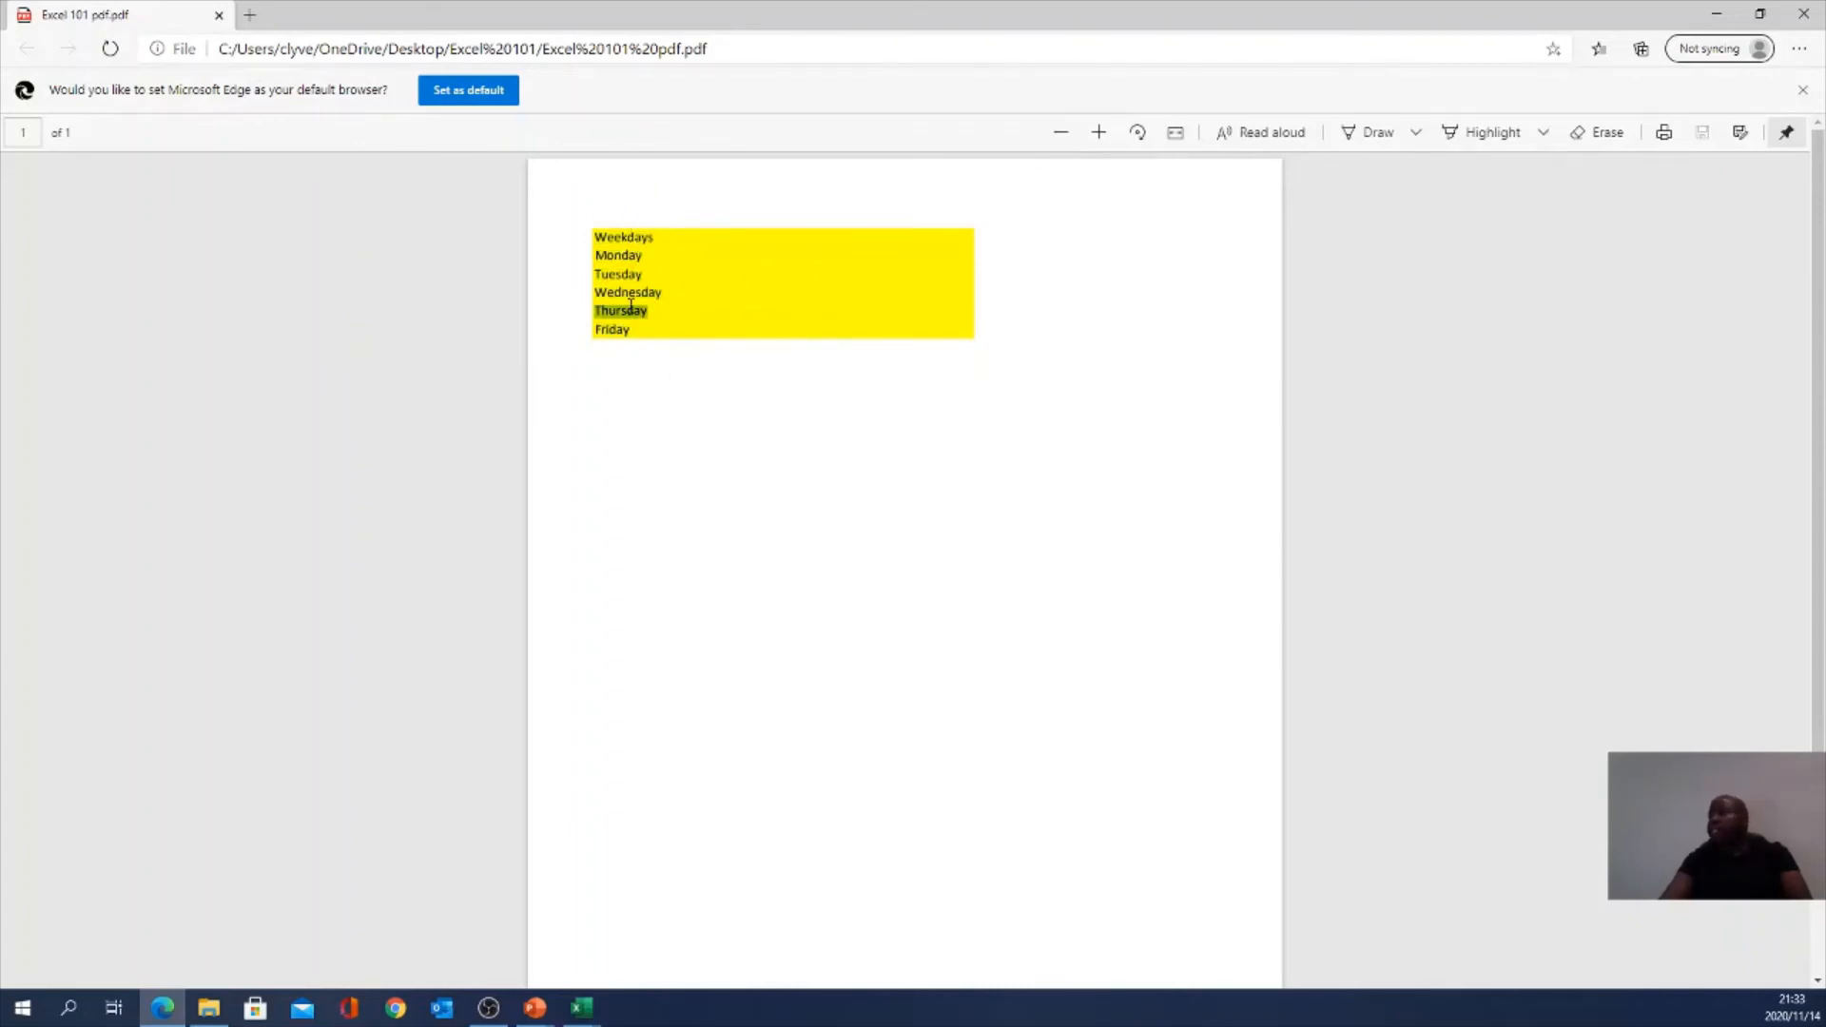
left_click(625, 277)
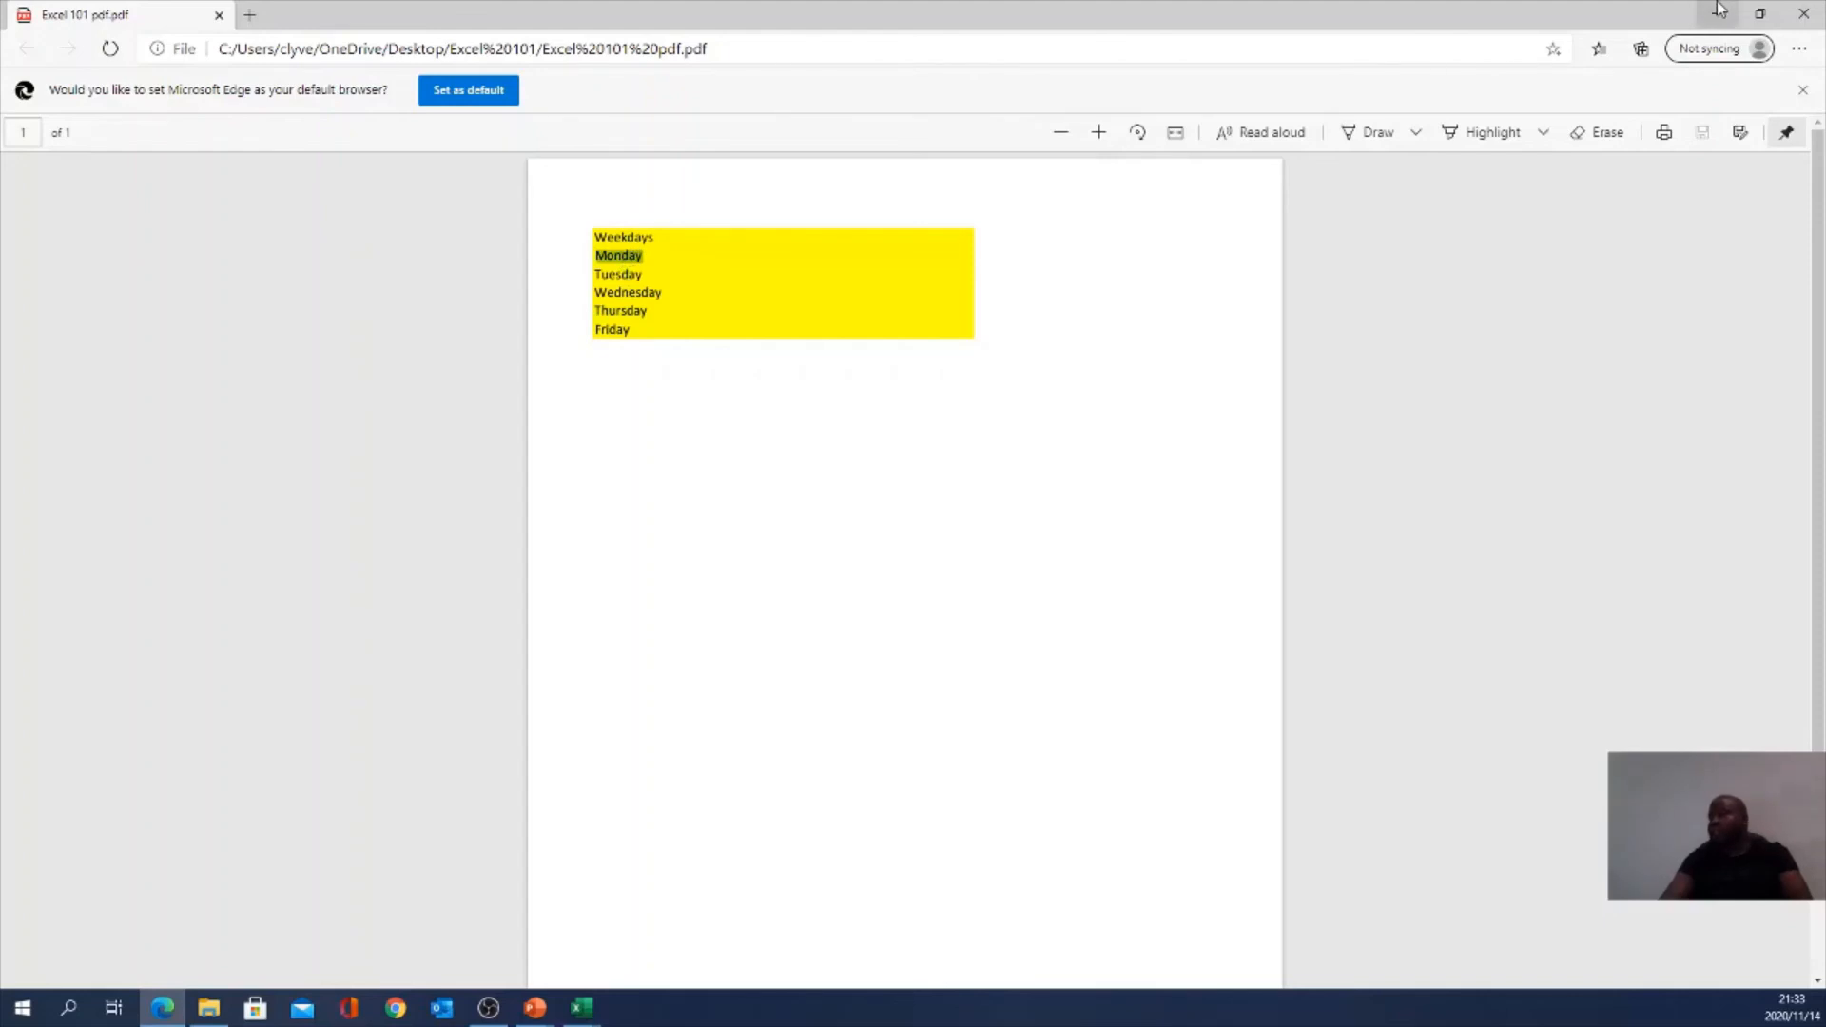
left_click(1804, 13)
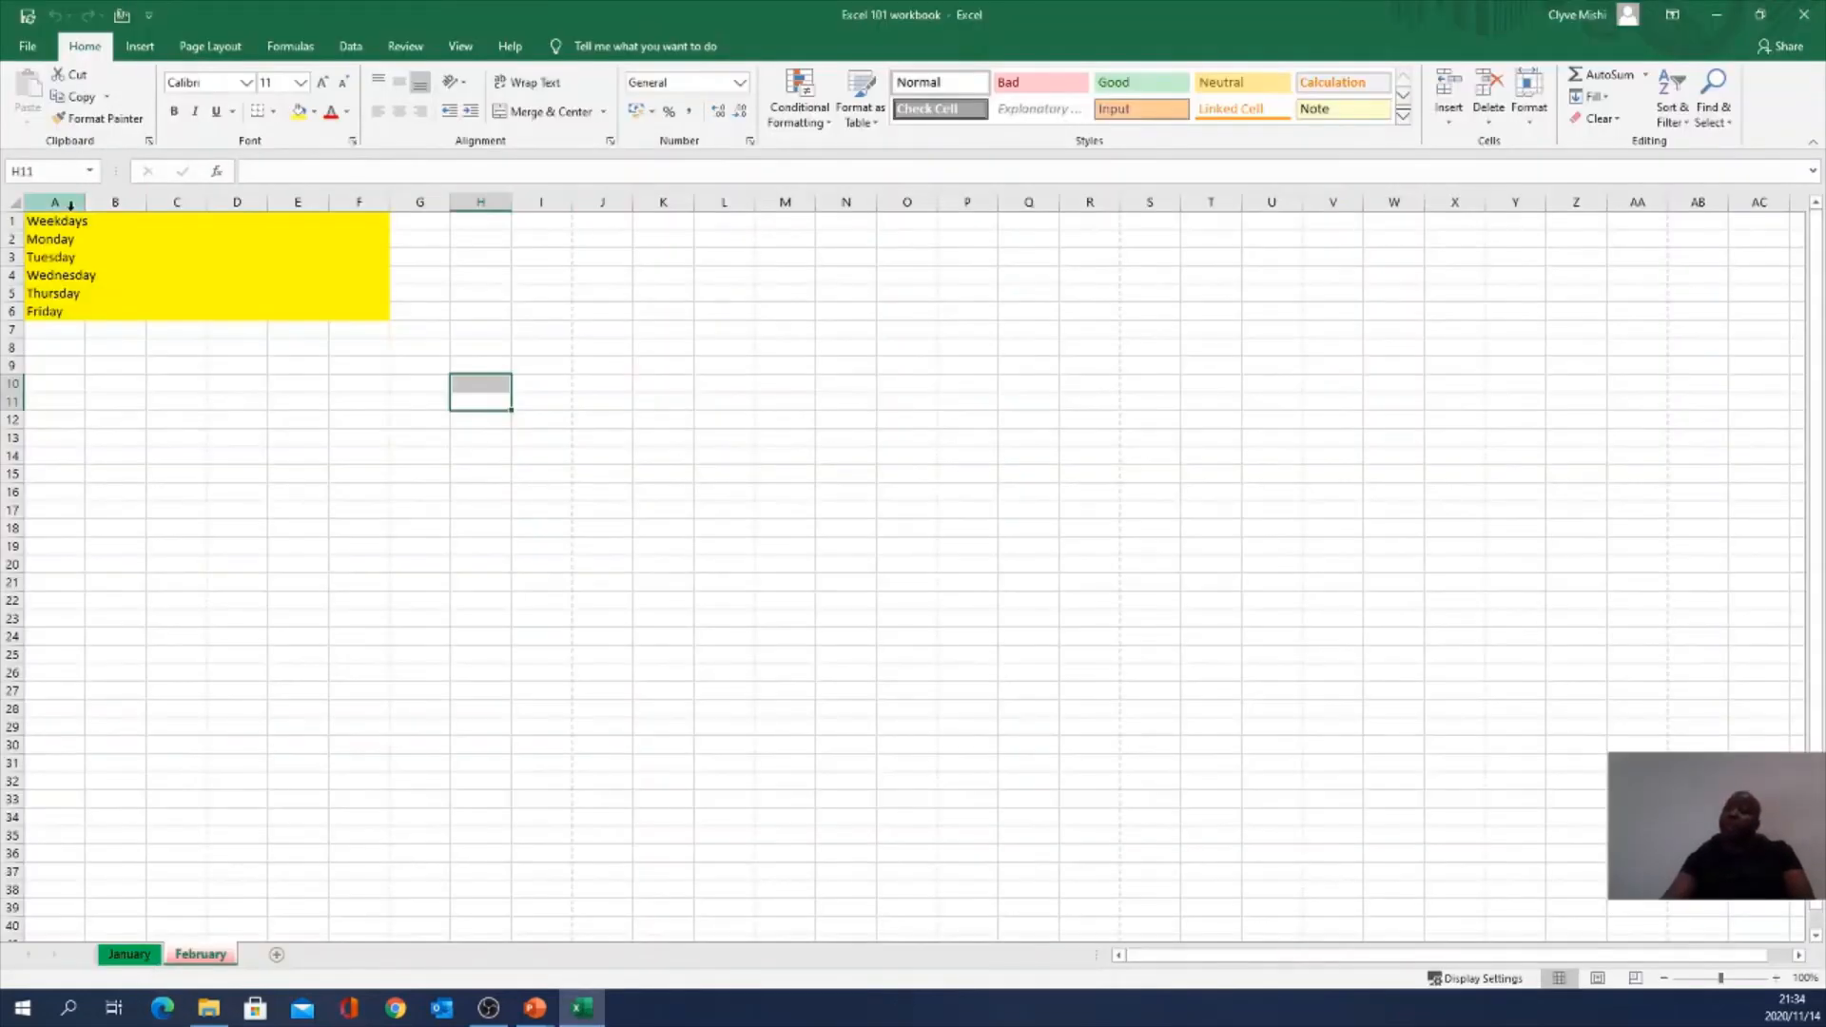
Step: Check the Monday–Friday entries in column A, then filter the Working Examples dashboard to period 2
left_click(57, 238)
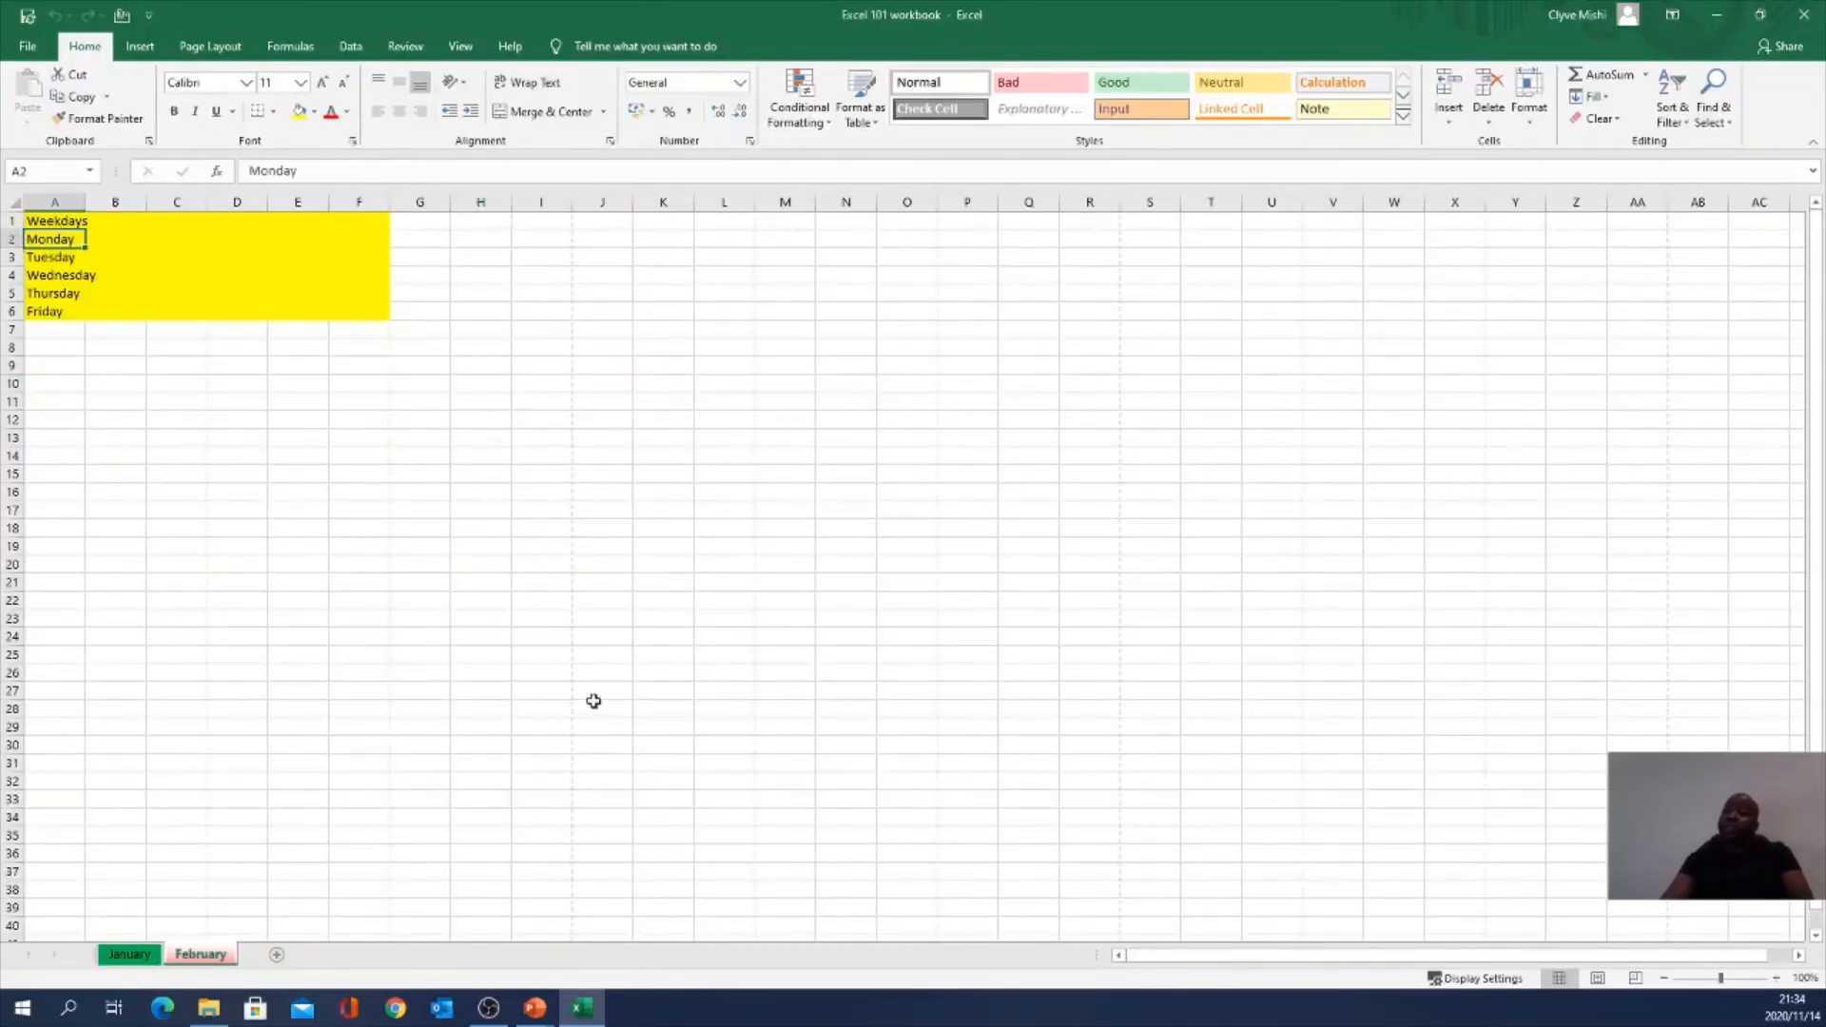
double_click(61, 239)
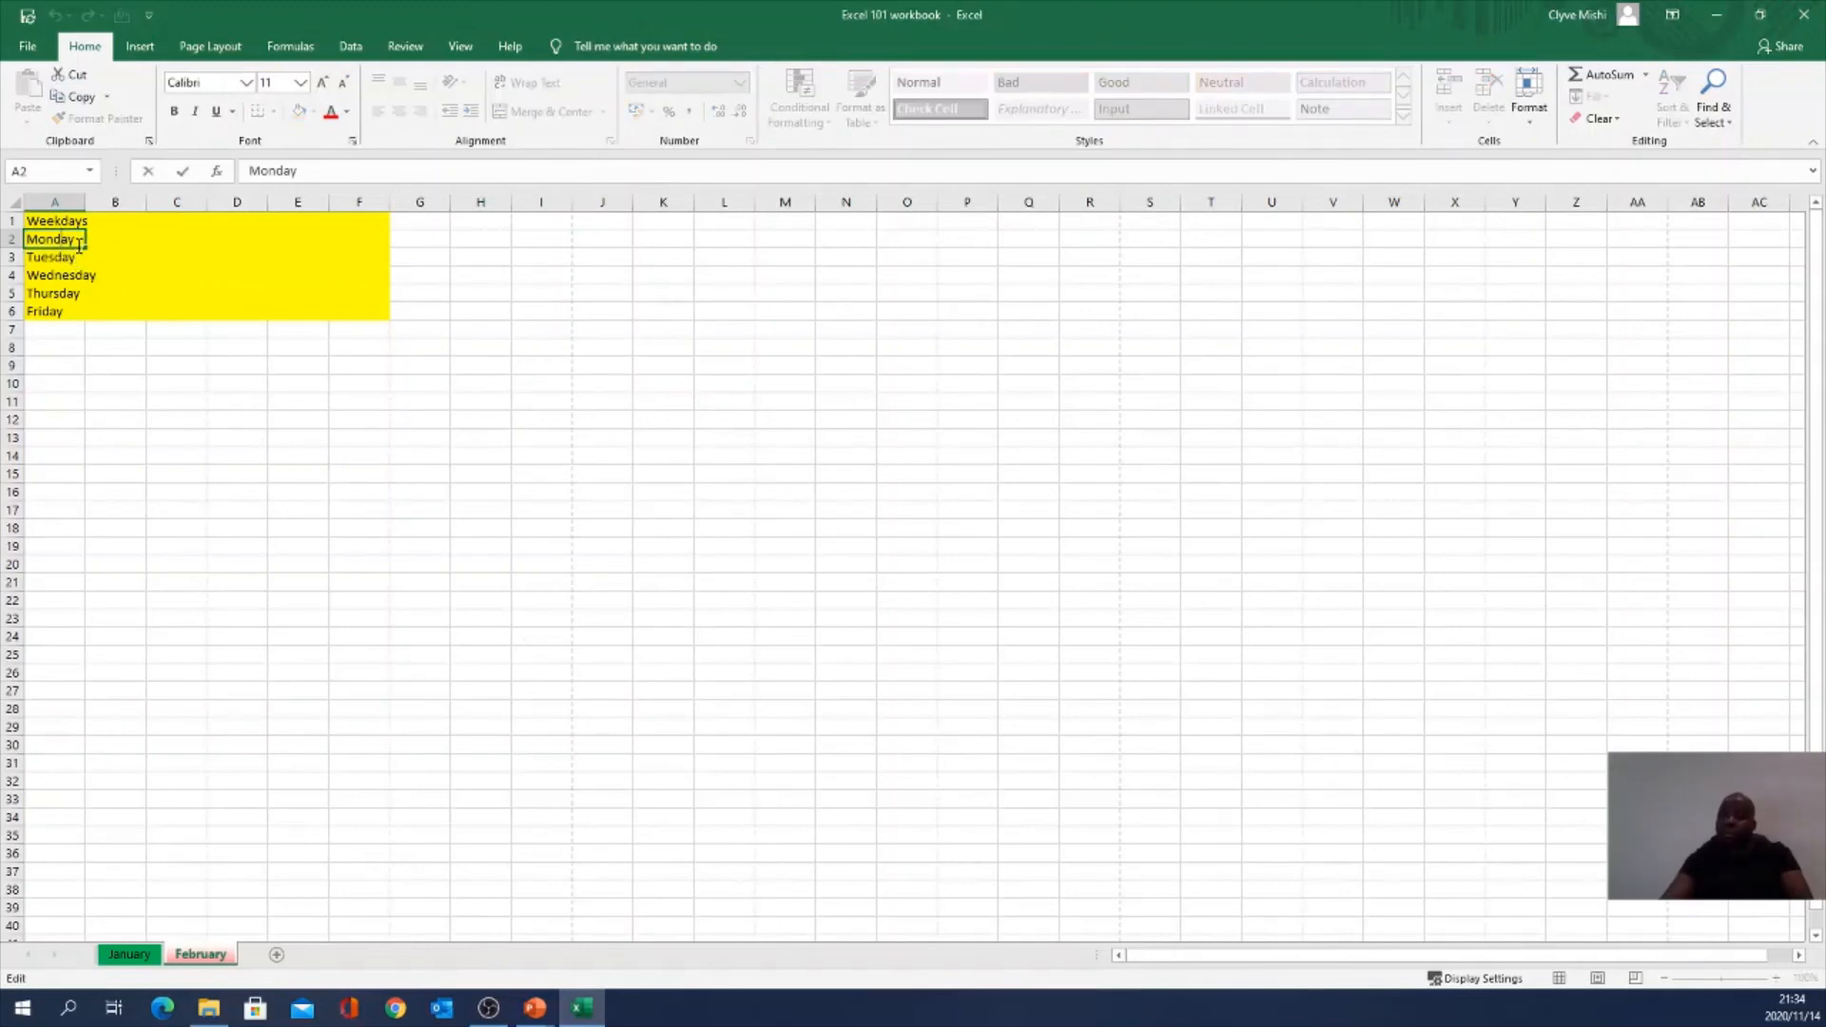
double_click(80, 231)
key("ctrl+Down")
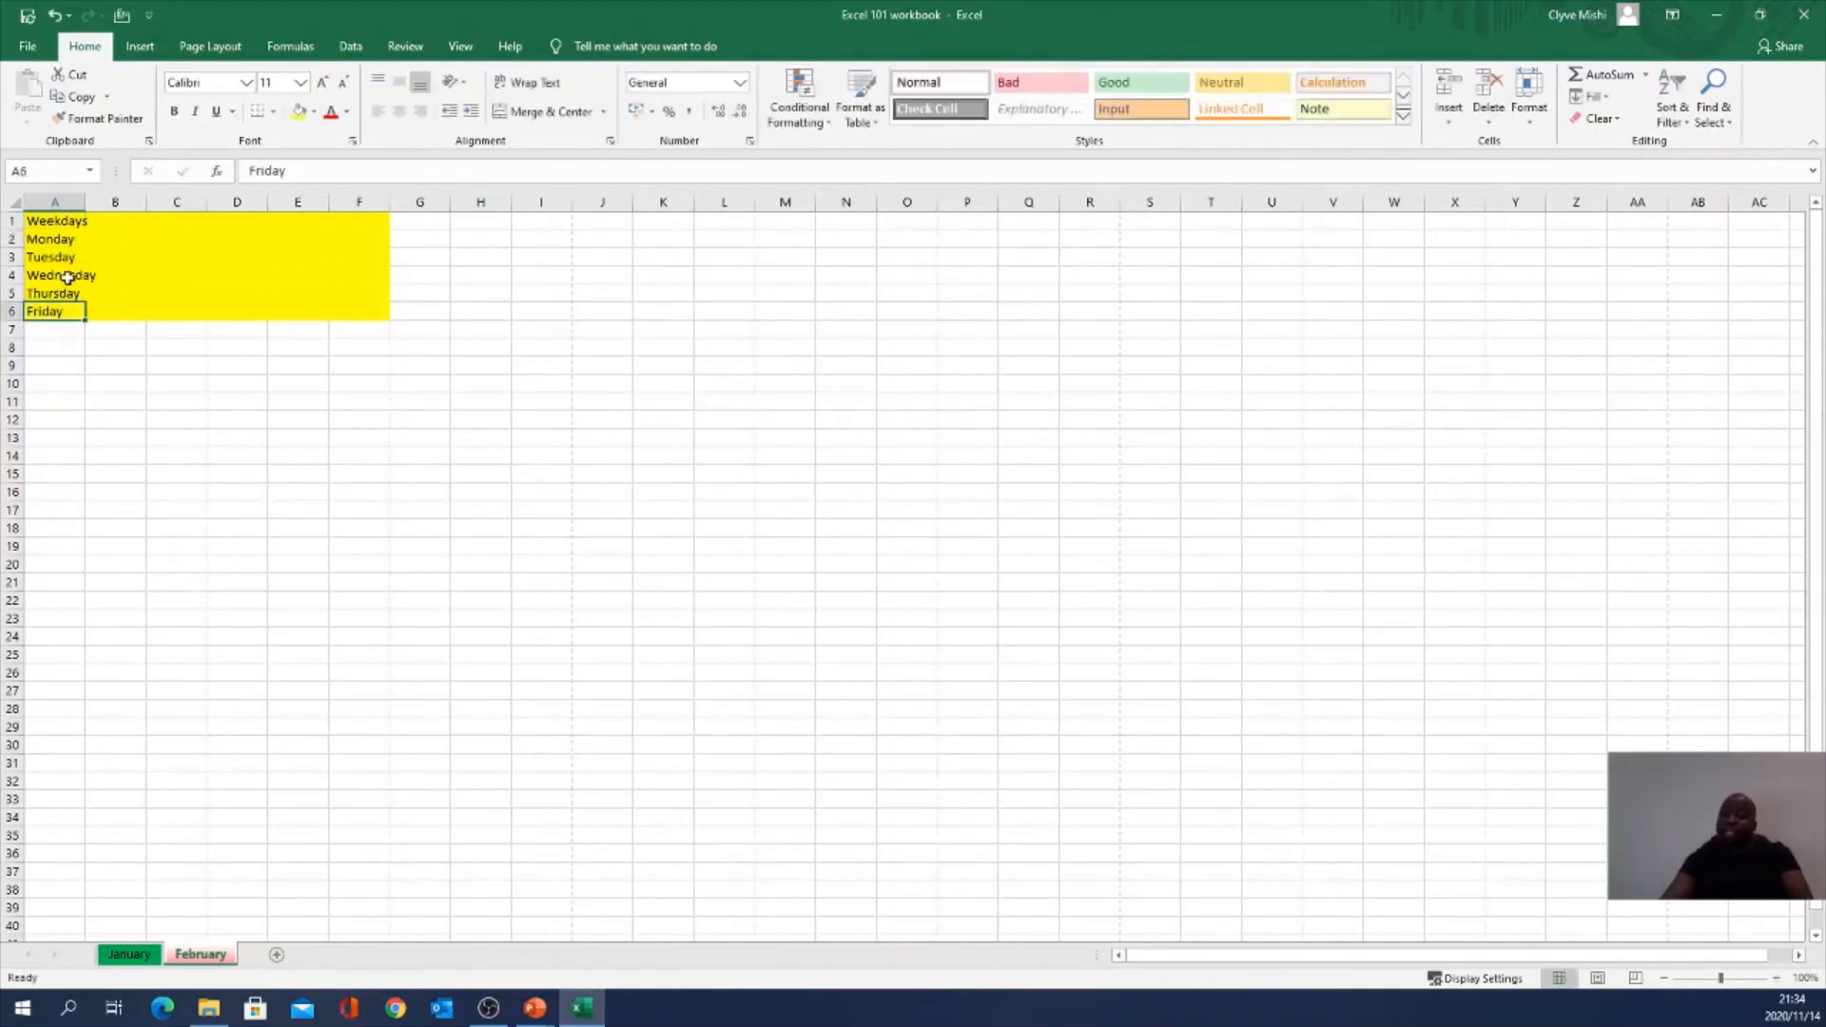
left_click(79, 260)
double_click(79, 260)
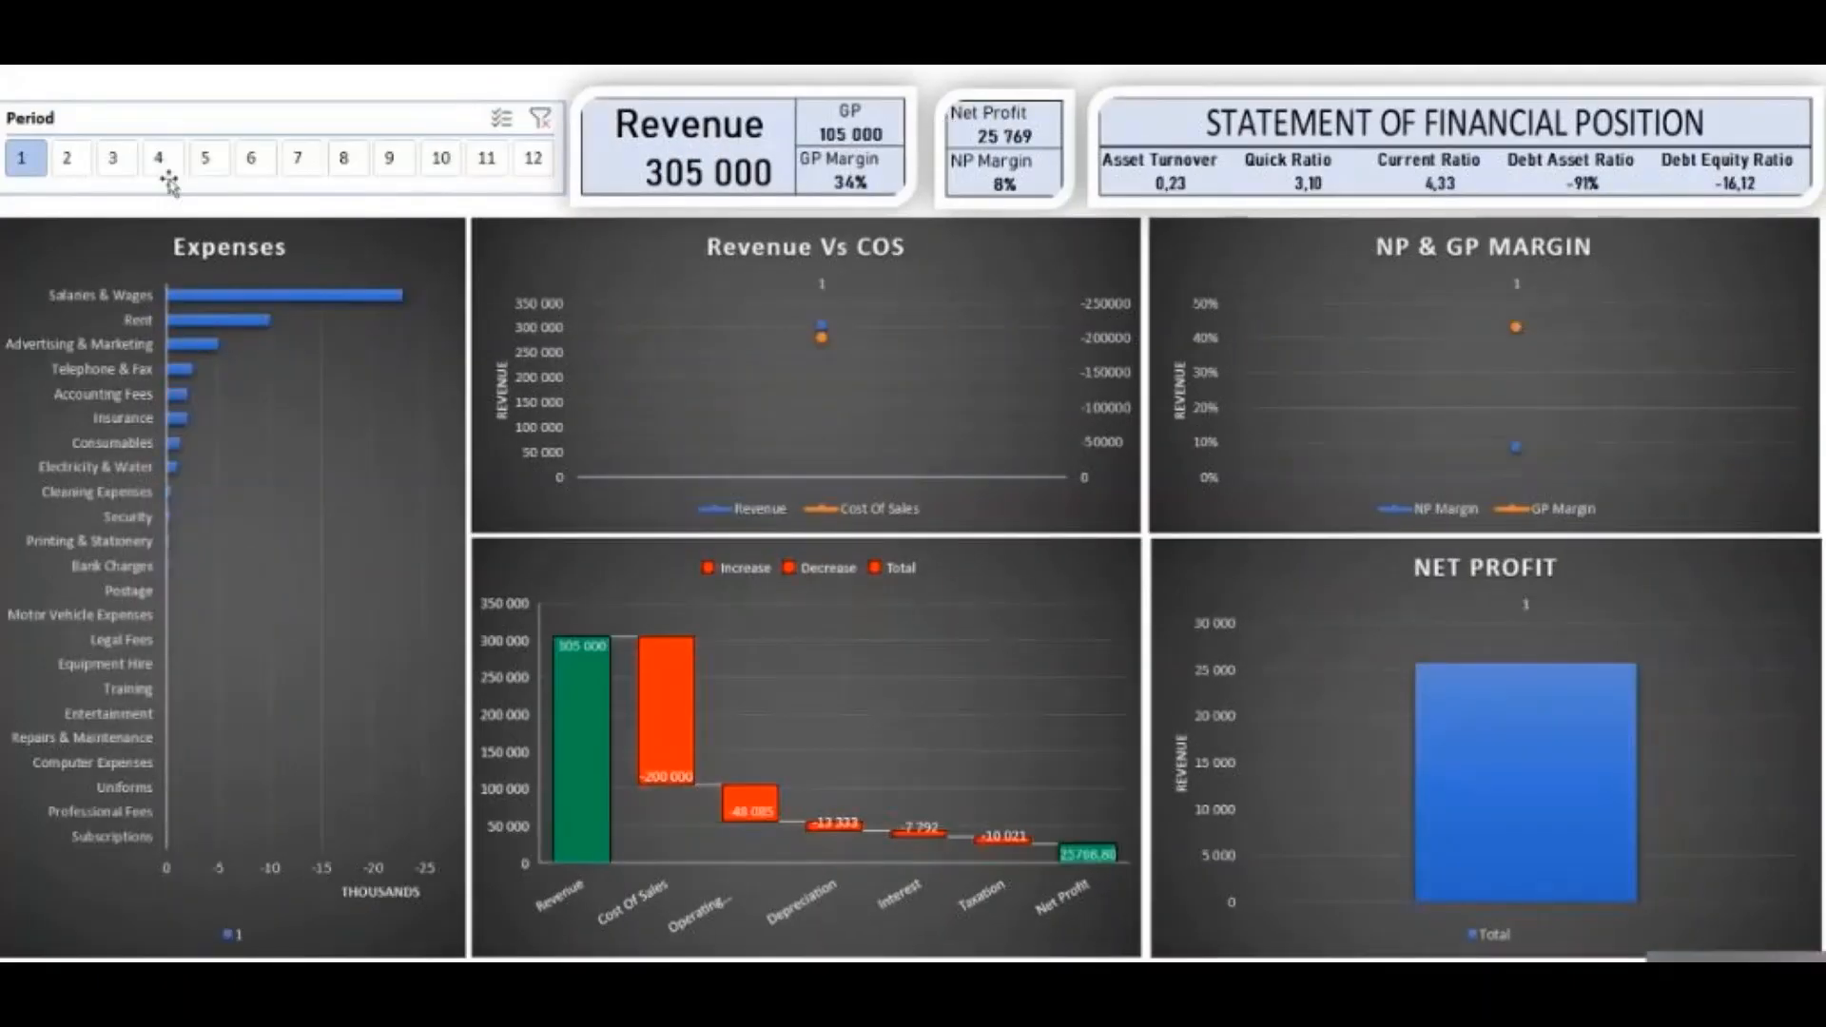
left_click(161, 161)
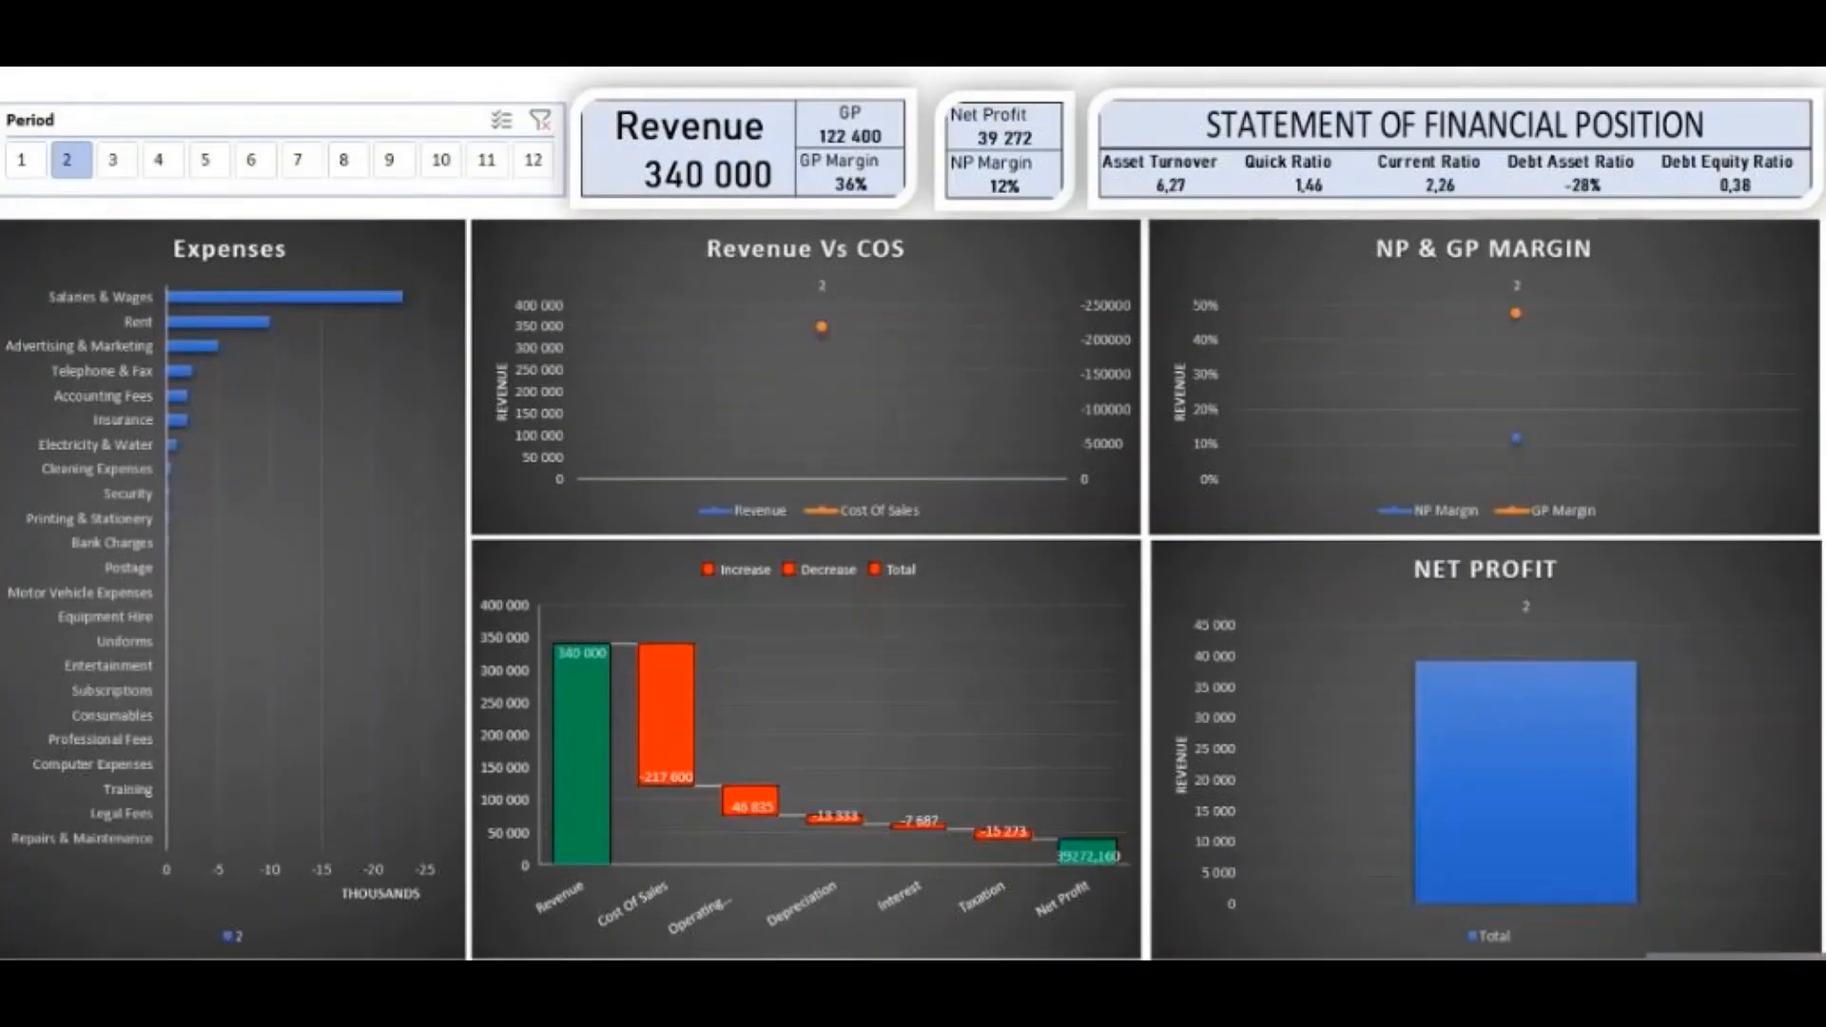